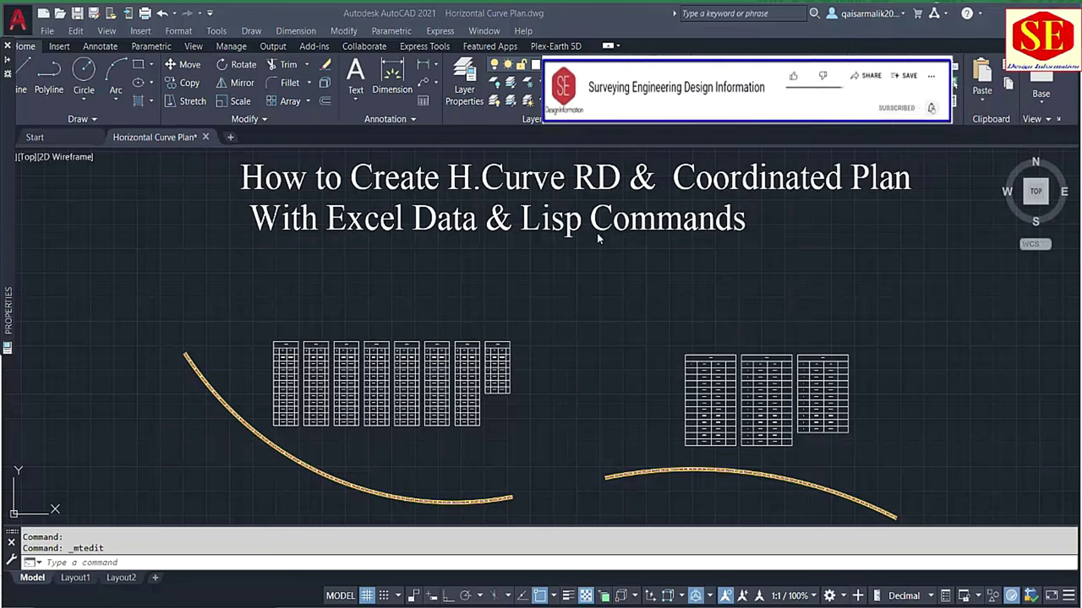
- Pan and zoom the view to show both curves and their three station tables
scroll(381, 380, up, 10)
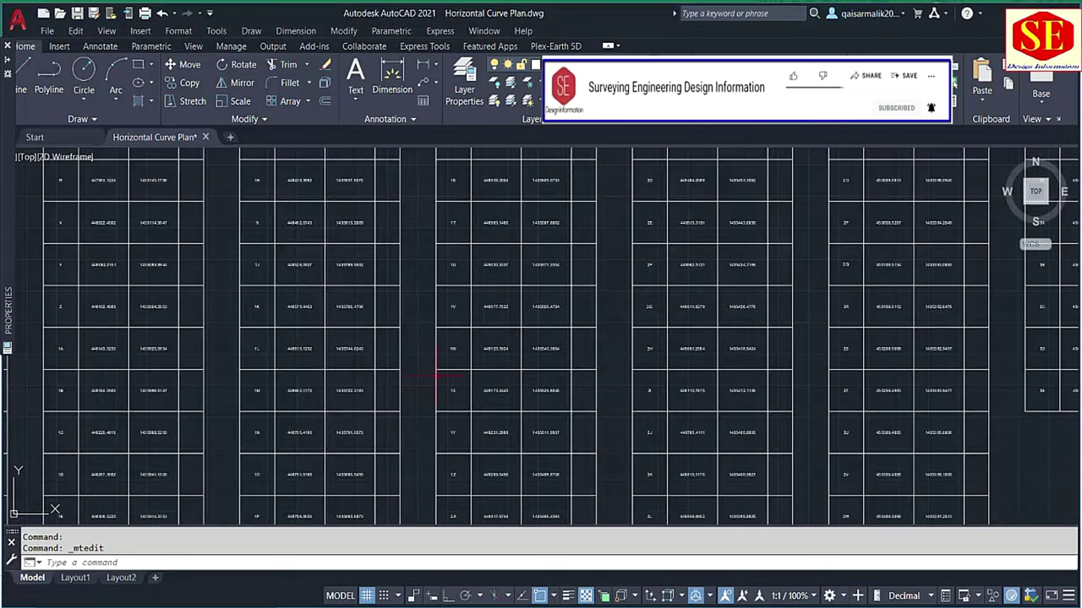
scroll(325, 285, up, 6)
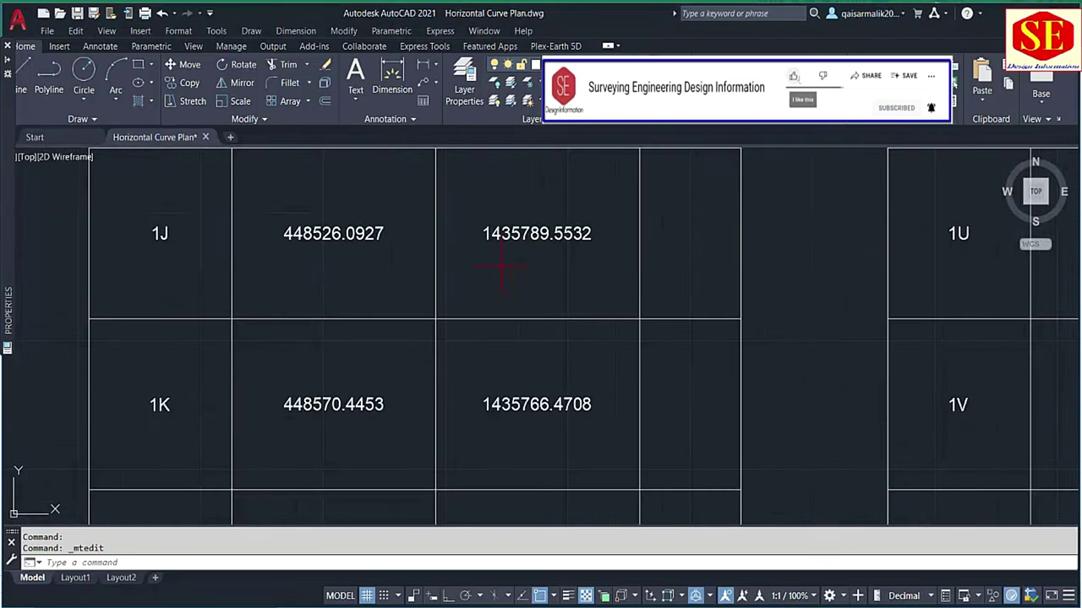
scroll(406, 265, down, 5)
scroll(423, 338, up, 2)
scroll(439, 308, up, 2)
scroll(441, 308, up, 2)
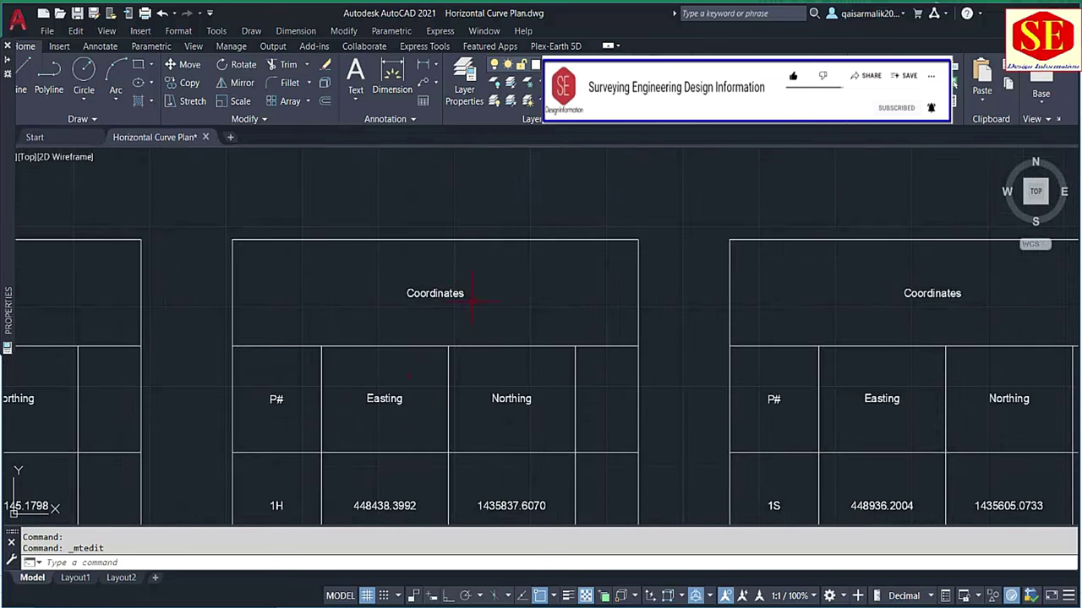
scroll(521, 283, down, 8)
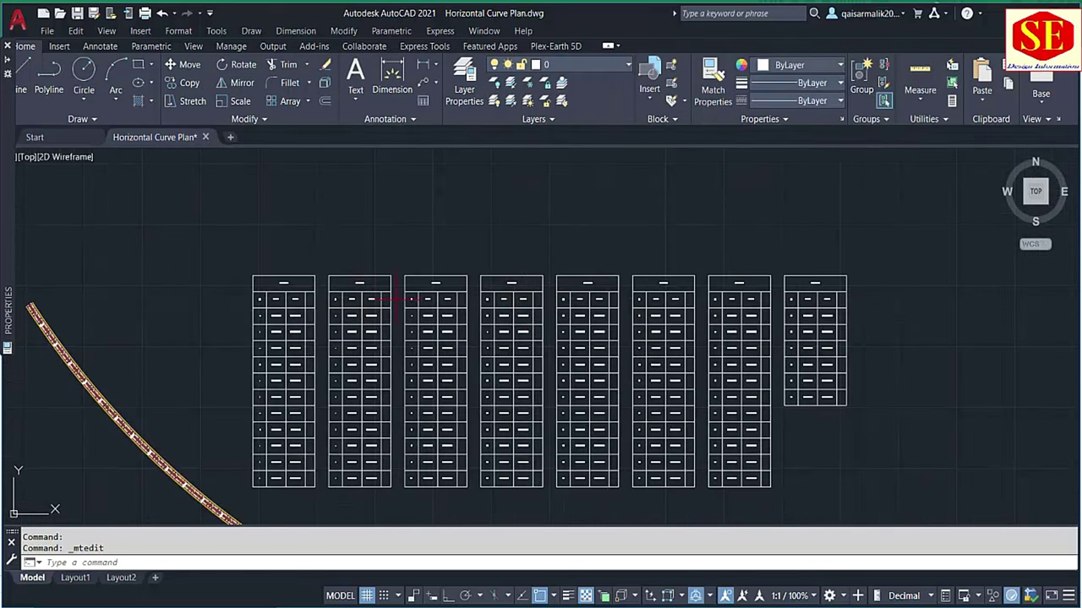
scroll(660, 271, up, 2)
scroll(290, 223, up, 2)
scroll(245, 226, up, 4)
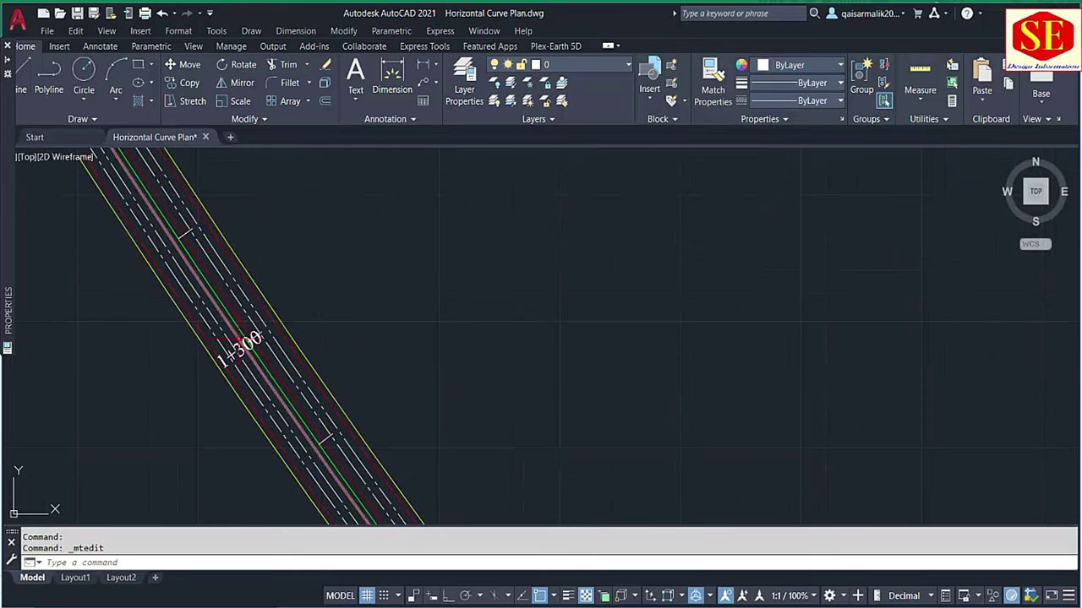
scroll(228, 356, down, 8)
scroll(238, 318, up, 8)
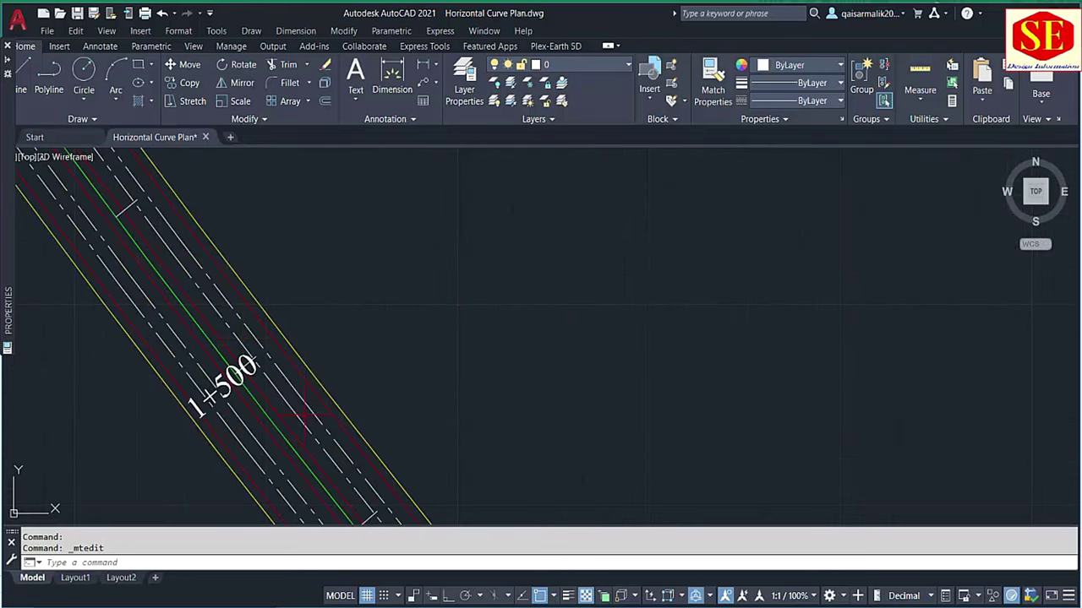
scroll(239, 316, down, 5)
scroll(272, 314, down, 2)
middle_drag(272, 315, 243, 272)
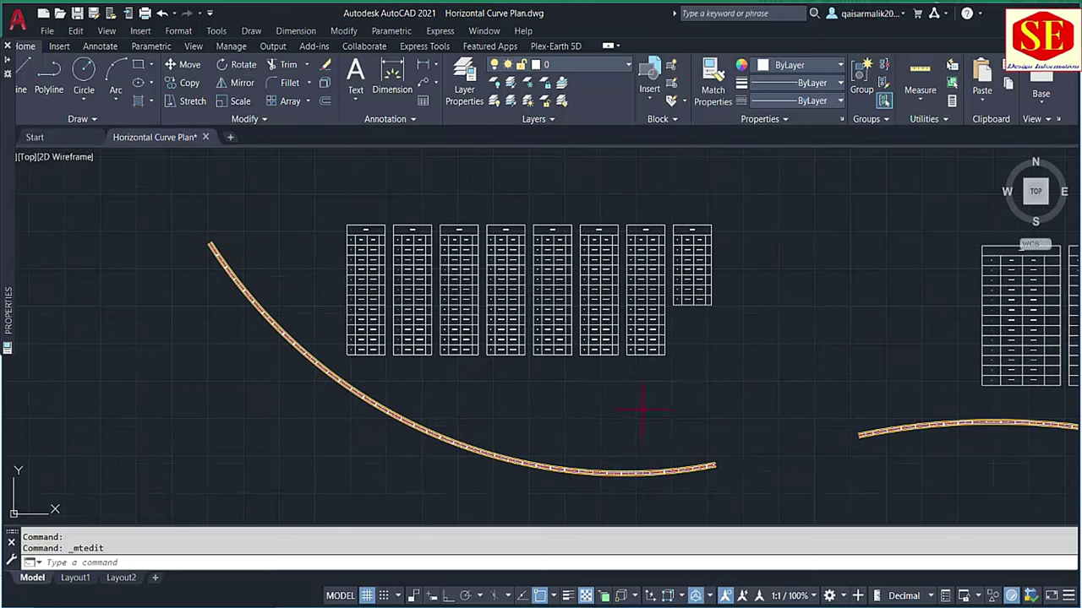
middle_drag(642, 410, 131, 353)
scroll(400, 356, up, 4)
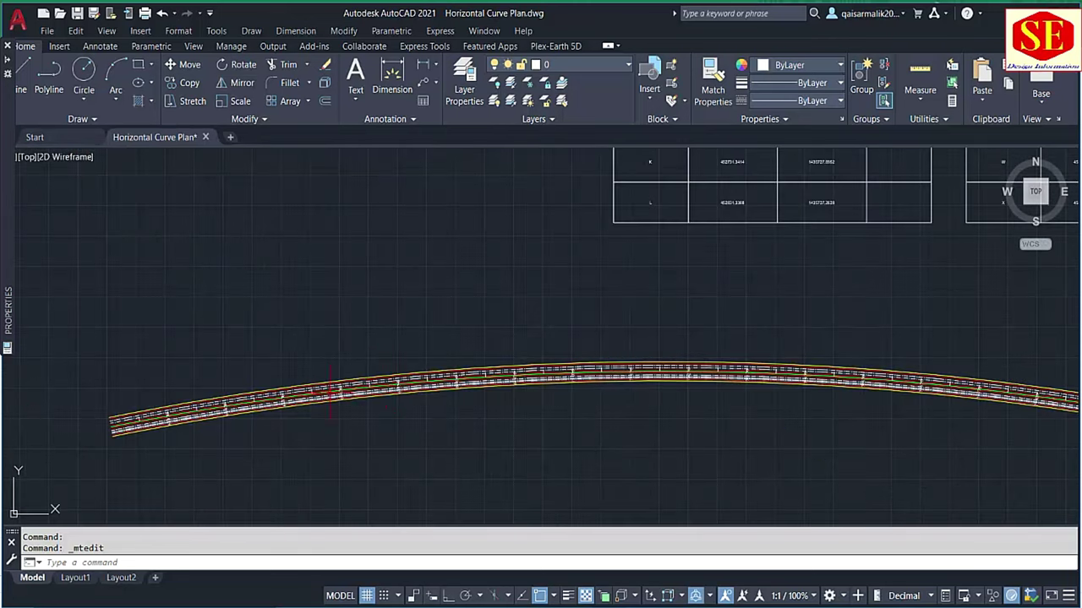
scroll(701, 388, up, 3)
scroll(702, 388, up, 2)
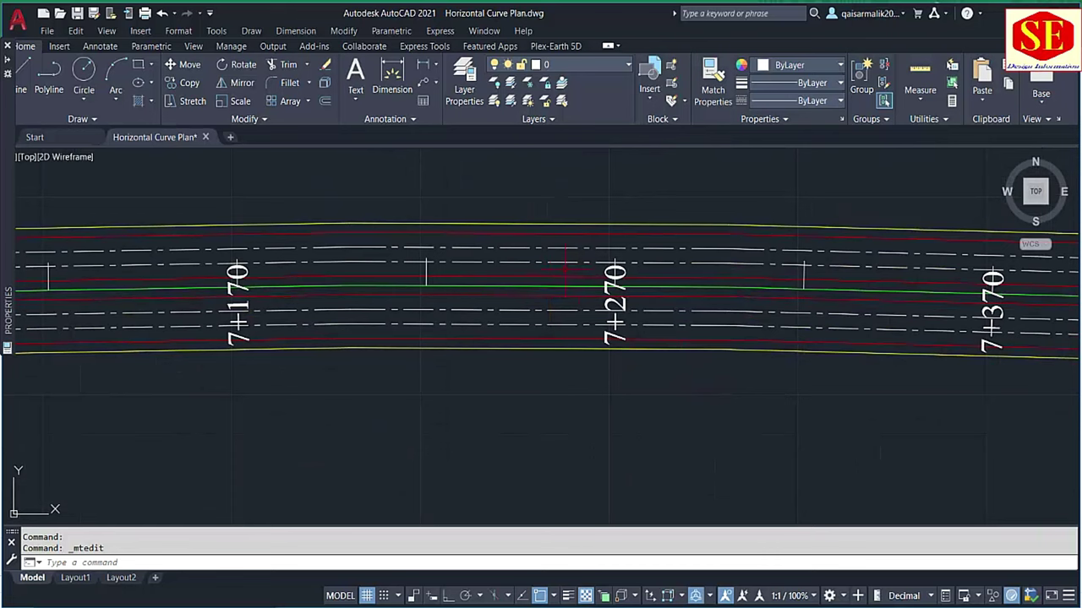
scroll(551, 273, down, 2)
scroll(591, 266, down, 2)
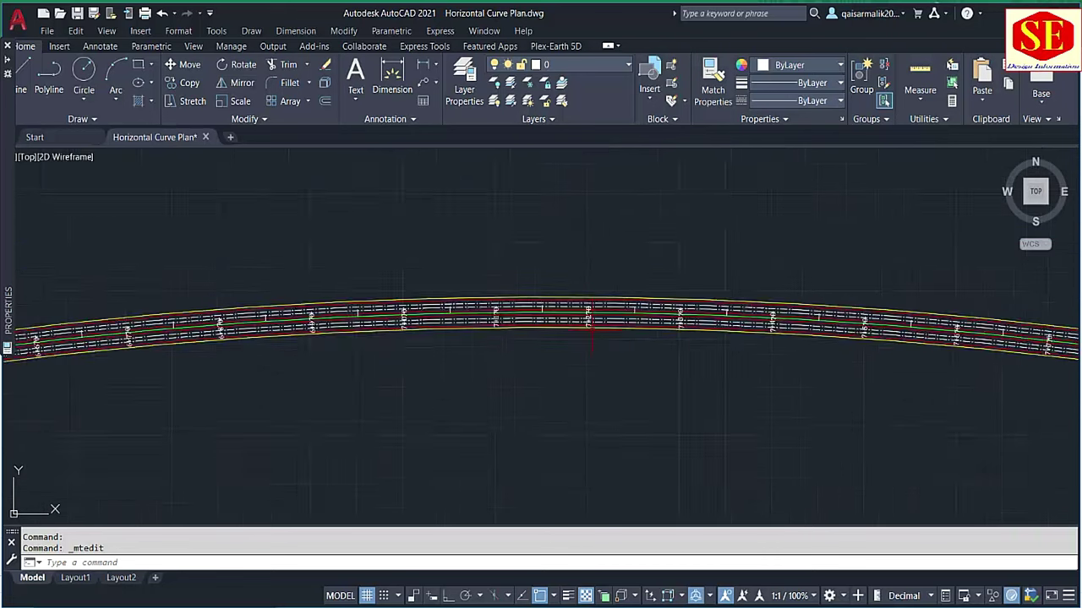
scroll(616, 255, down, 2)
middle_drag(615, 255, 541, 372)
scroll(515, 386, down, 1)
scroll(521, 430, up, 1)
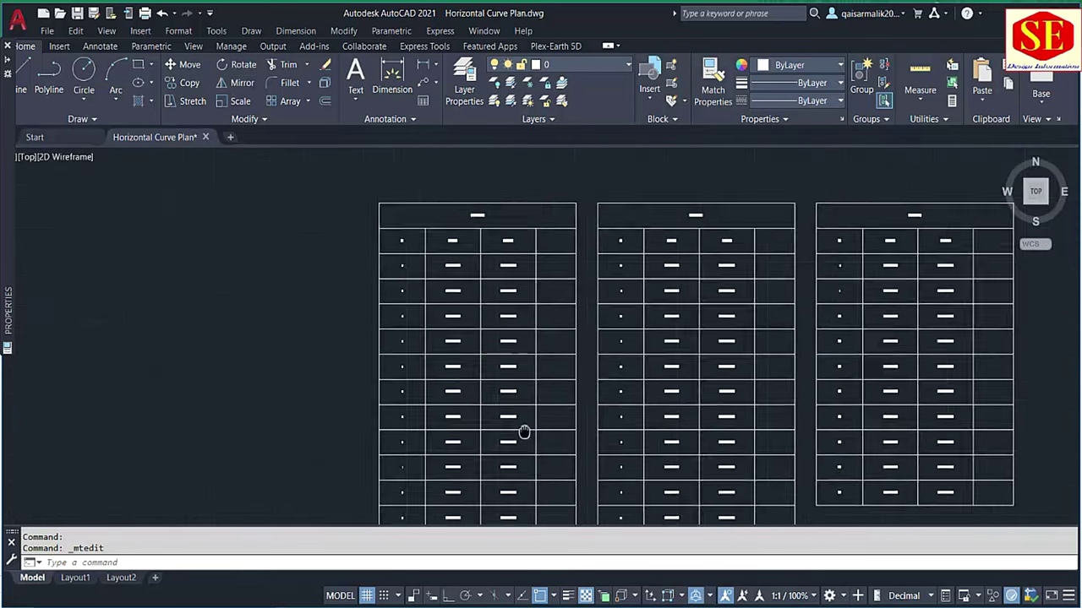
scroll(466, 270, up, 1)
scroll(466, 271, up, 3)
scroll(490, 295, down, 5)
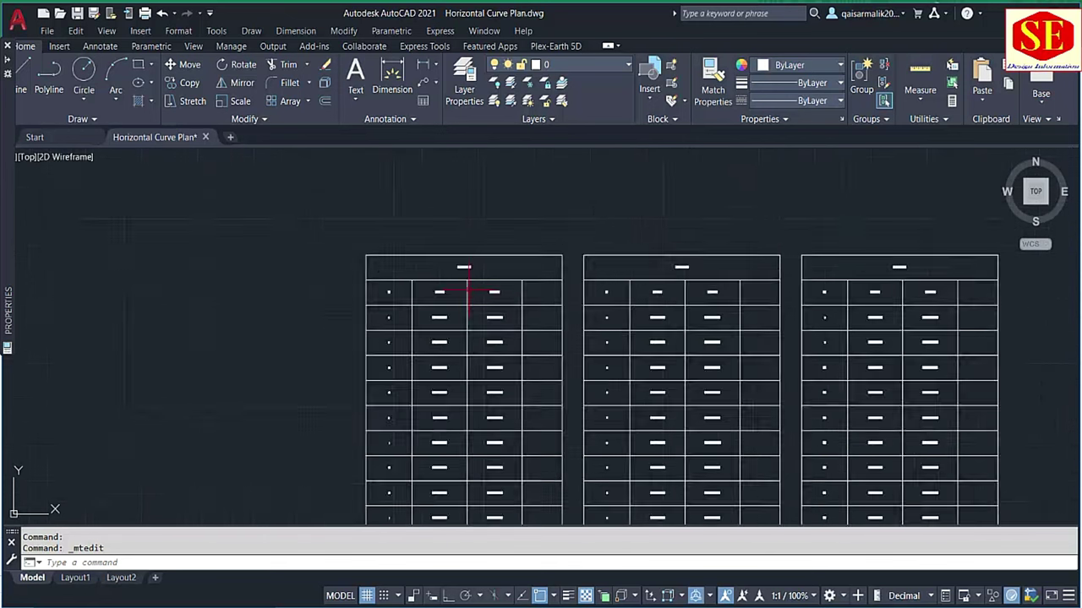
scroll(495, 355, down, 1)
scroll(357, 363, down, 2)
mouse_move(357, 363)
middle_down()
mouse_move(577, 340)
mouse_move(513, 376)
mouse_move(531, 423)
middle_up()
scroll(441, 324, up, 1)
scroll(380, 321, up, 4)
scroll(490, 305, down, 5)
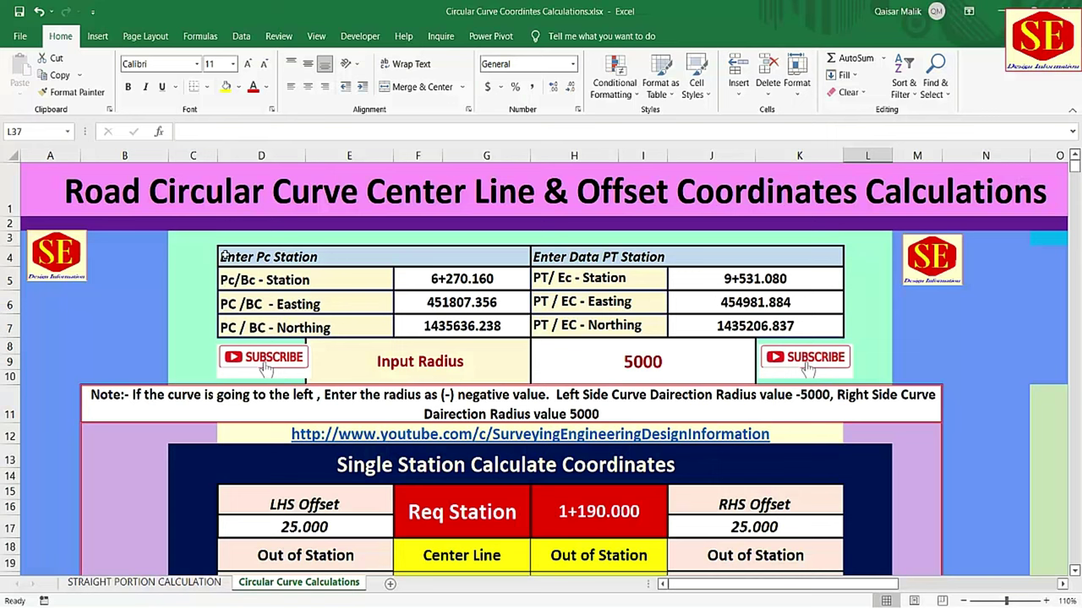
- Review the sheet's PC/PT station, easting and northing inputs and the 5000 radius
click(172, 204)
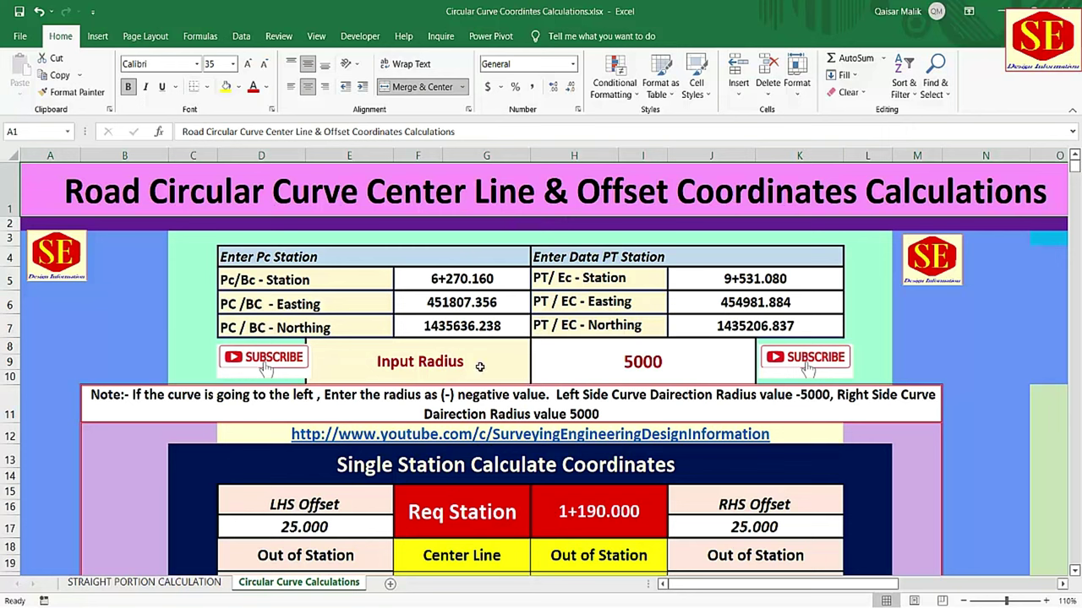
click(276, 256)
click(258, 283)
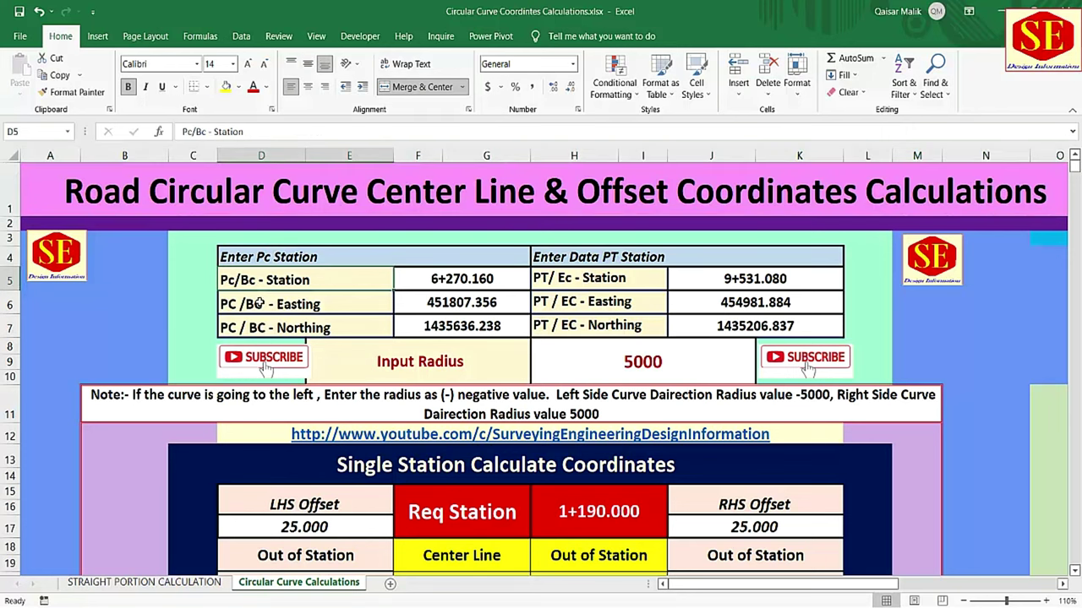
click(260, 302)
click(258, 322)
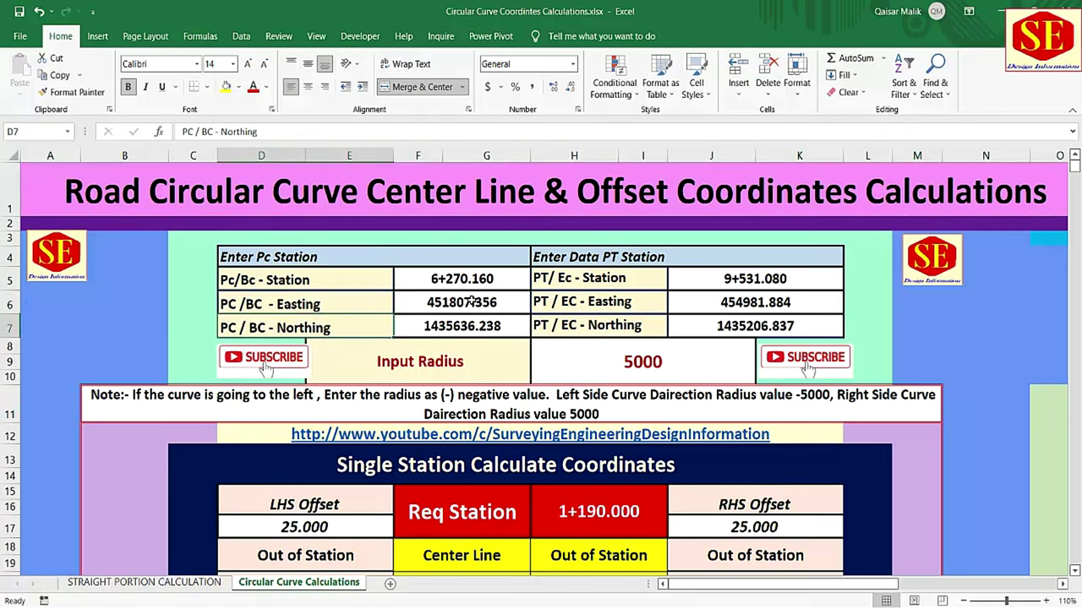
click(588, 285)
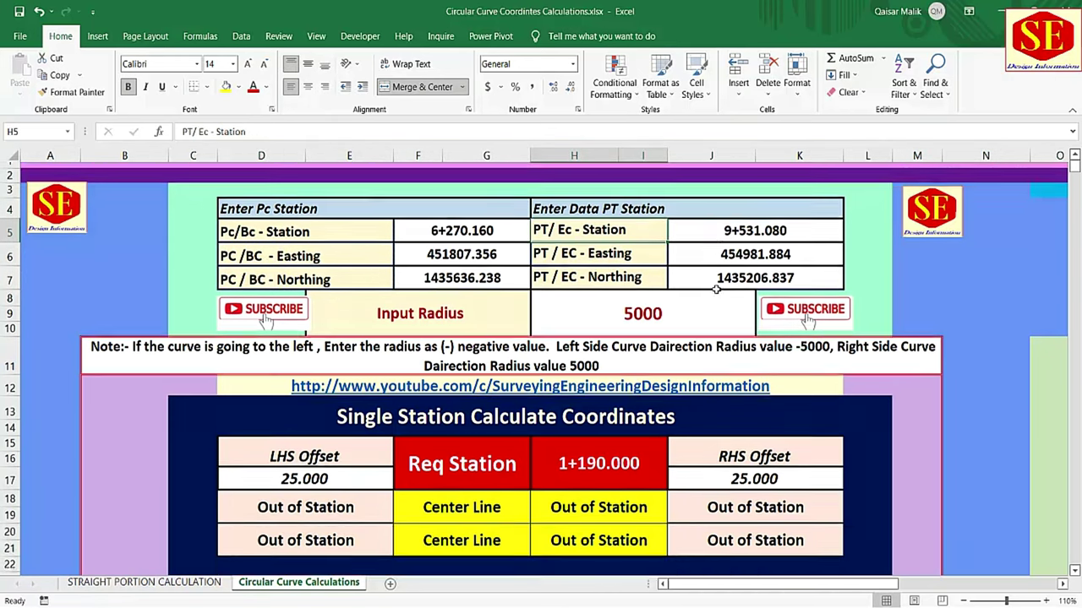
scroll(719, 300, down, 1)
click(420, 278)
click(626, 280)
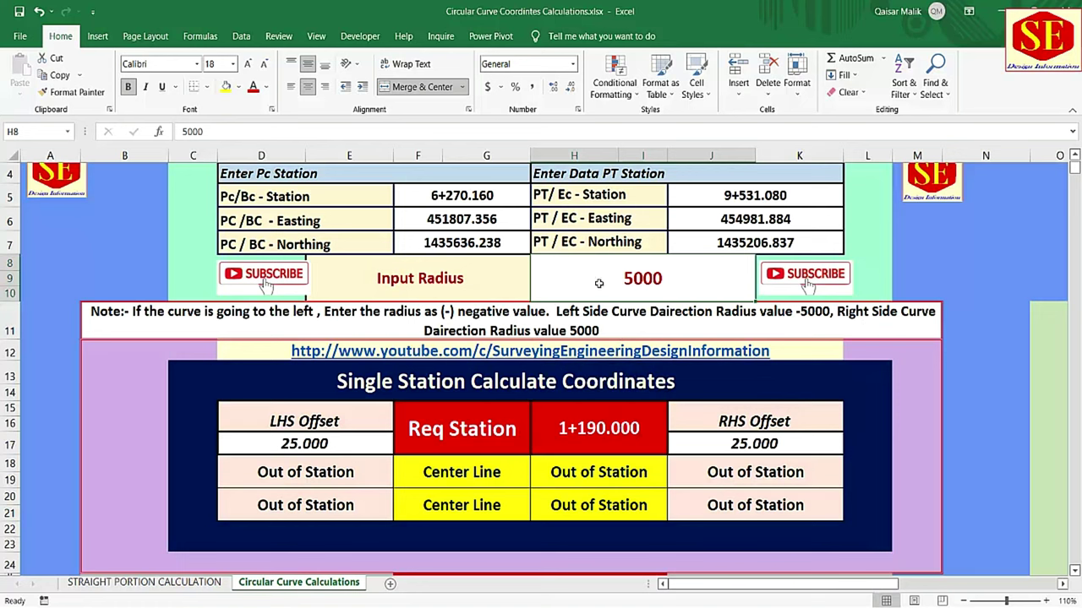
- Review the single-station calculation block and select required station 1+190.000
scroll(562, 249, down, 1)
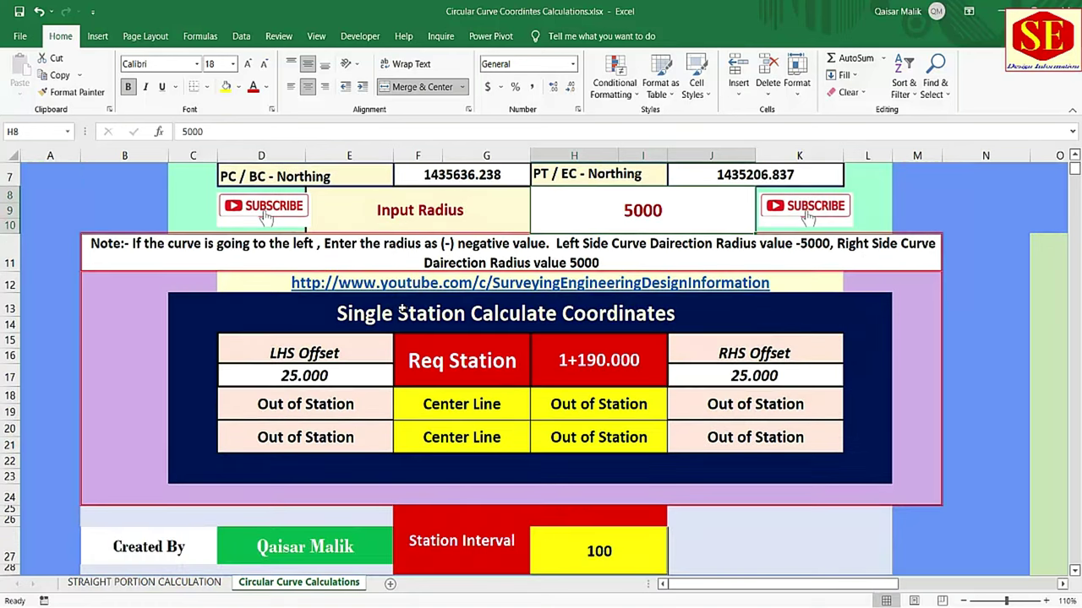
click(435, 313)
scroll(572, 372, up, 1)
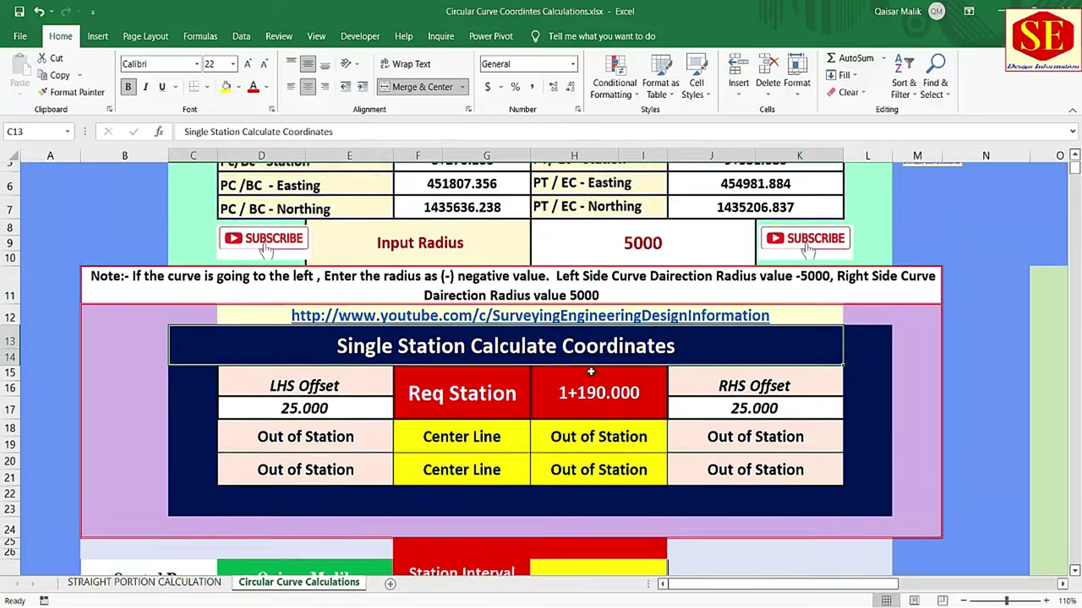
scroll(463, 246, up, 1)
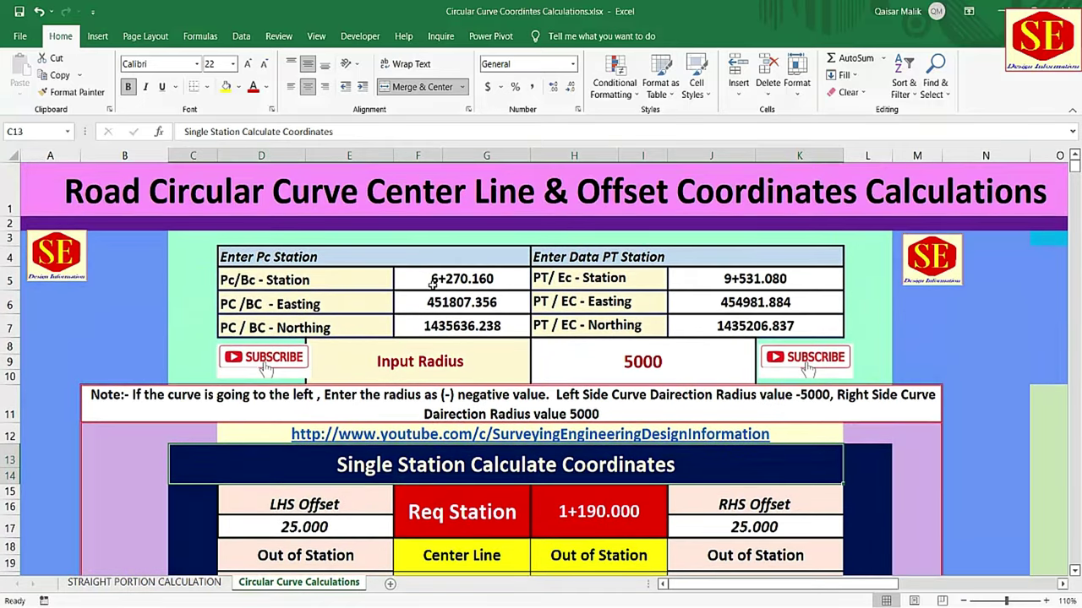
scroll(473, 329, down, 1)
scroll(523, 372, down, 1)
click(578, 375)
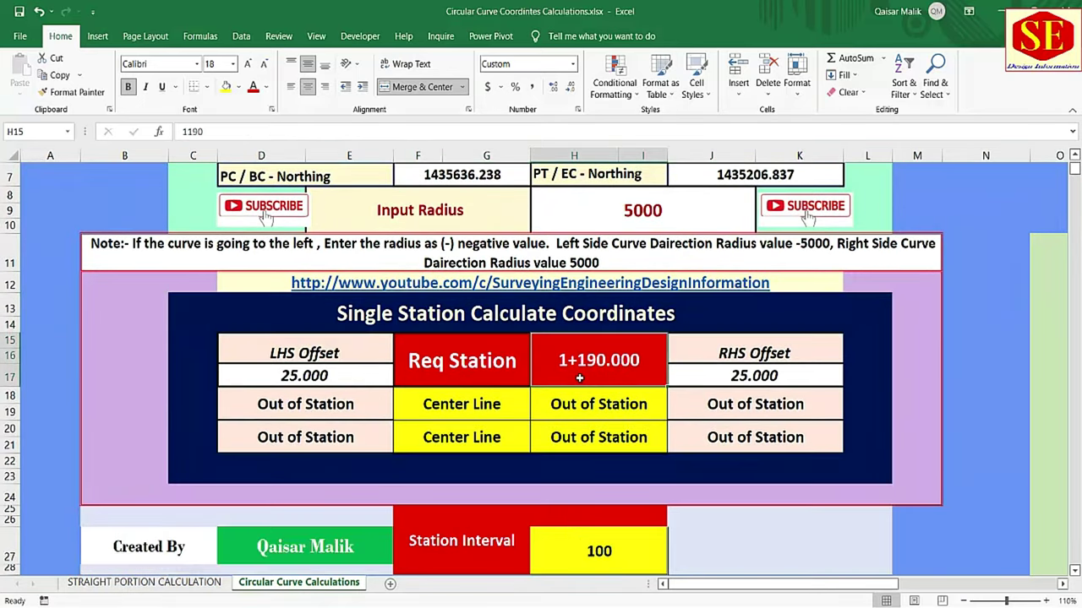
- Try required stations 6+300 and then 6+400 in the calculator
text(6+)
text(3)
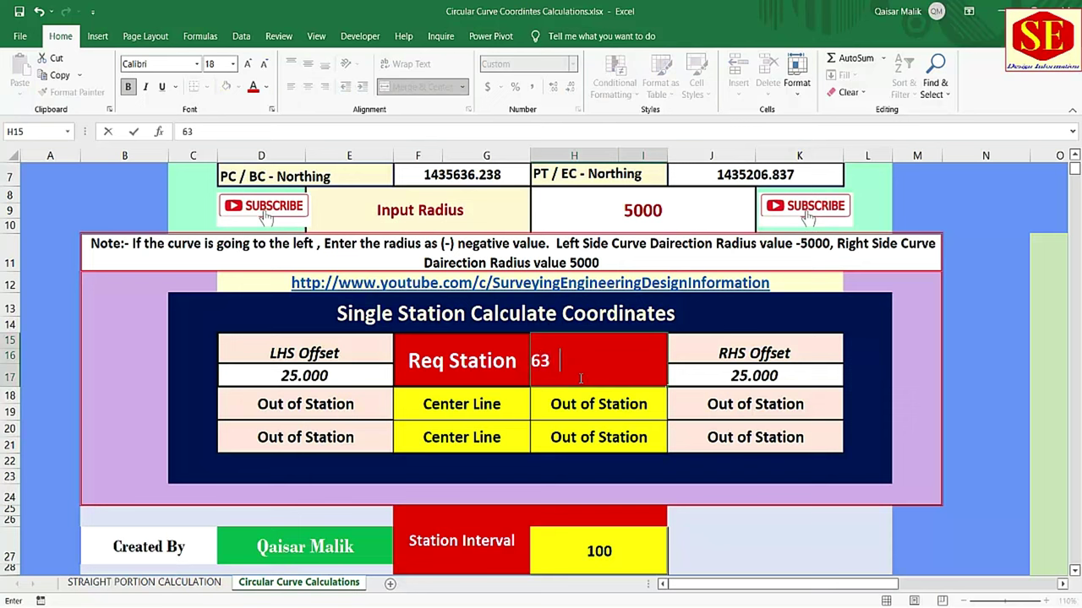
text(00)
key(Return)
click(617, 368)
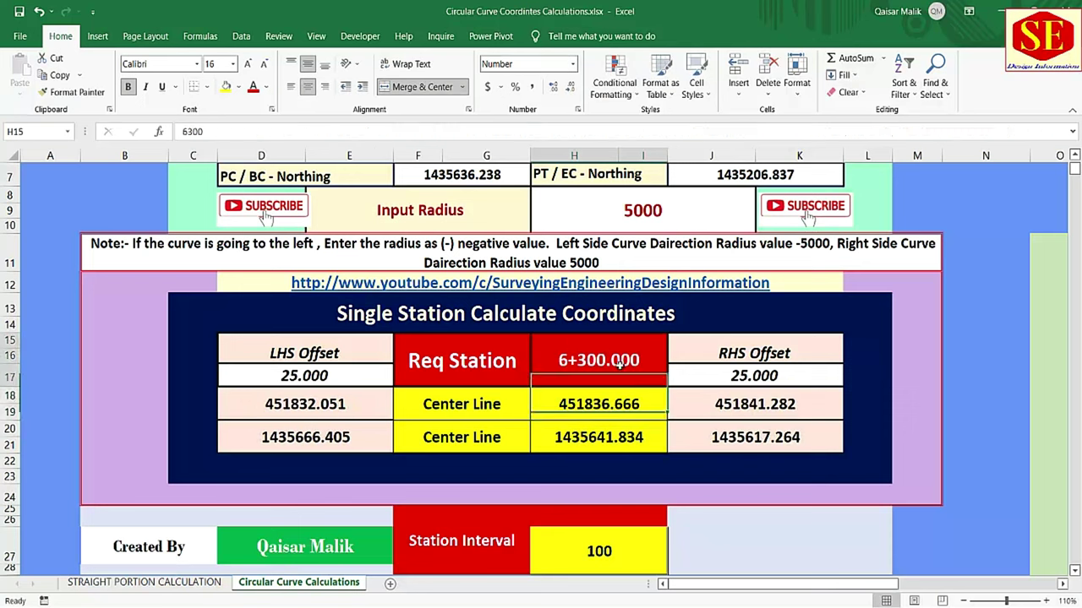
text(6400)
key(Return)
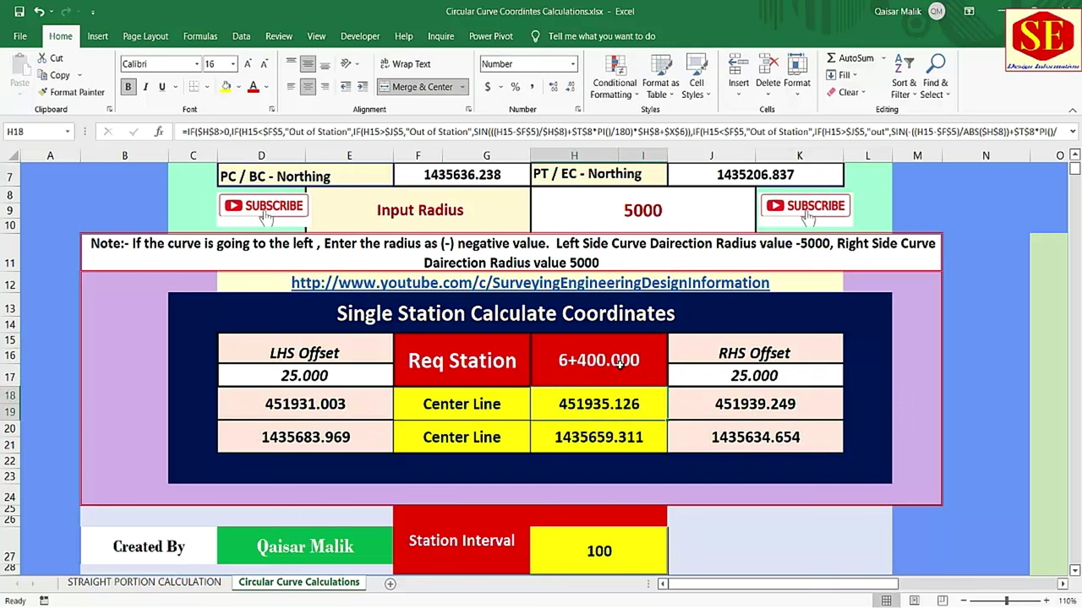
- Inspect the right offset easting formula and change the left offset to 30
click(390, 393)
click(677, 401)
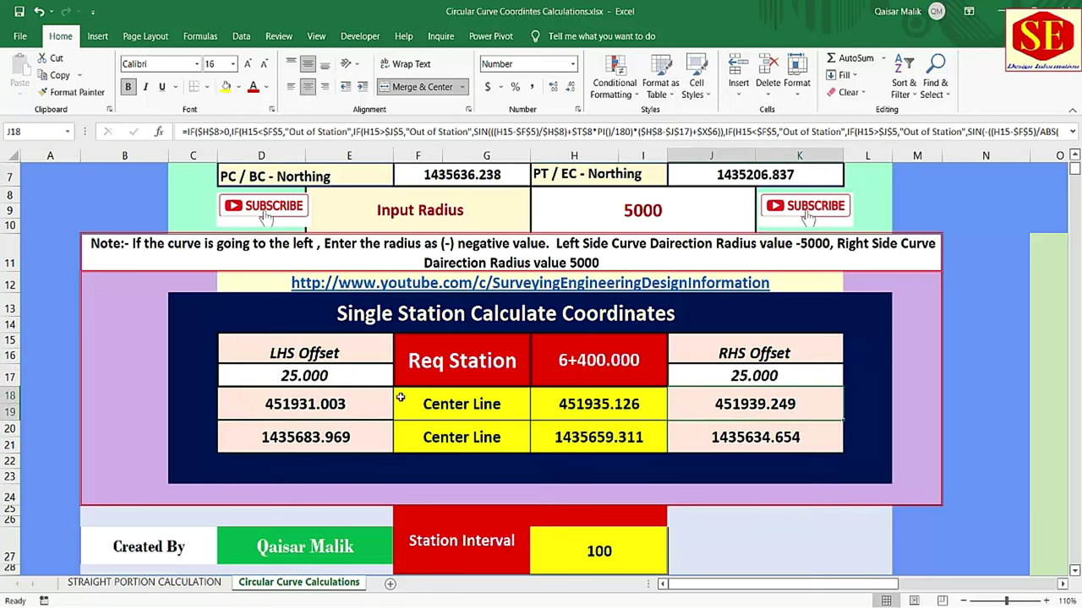
scroll(464, 386, down, 1)
click(318, 328)
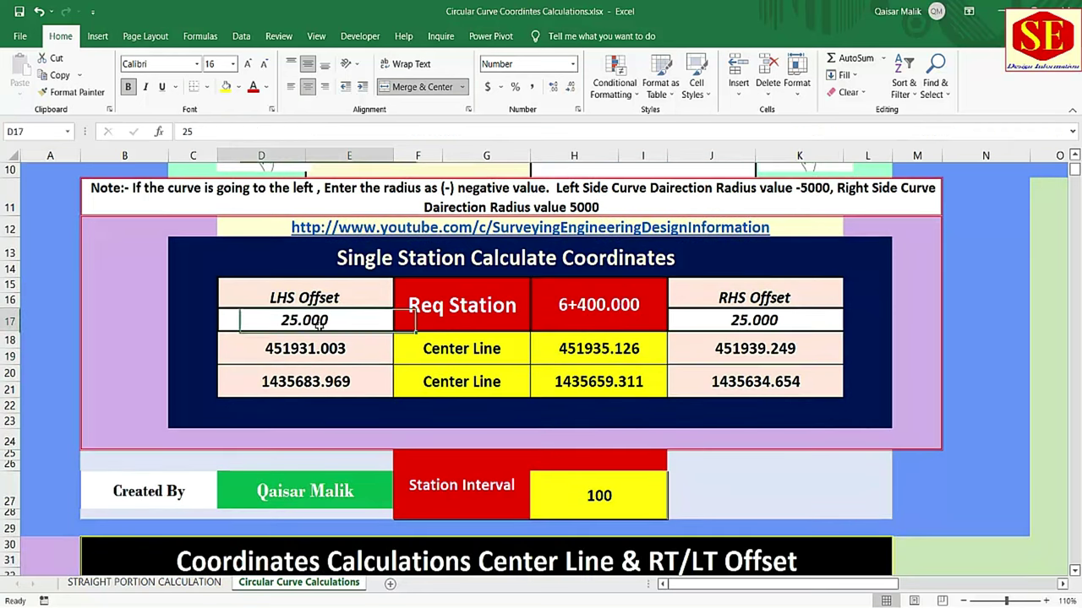
key(F2)
key(BackSpace)
key(BackSpace)
text(30)
key(Return)
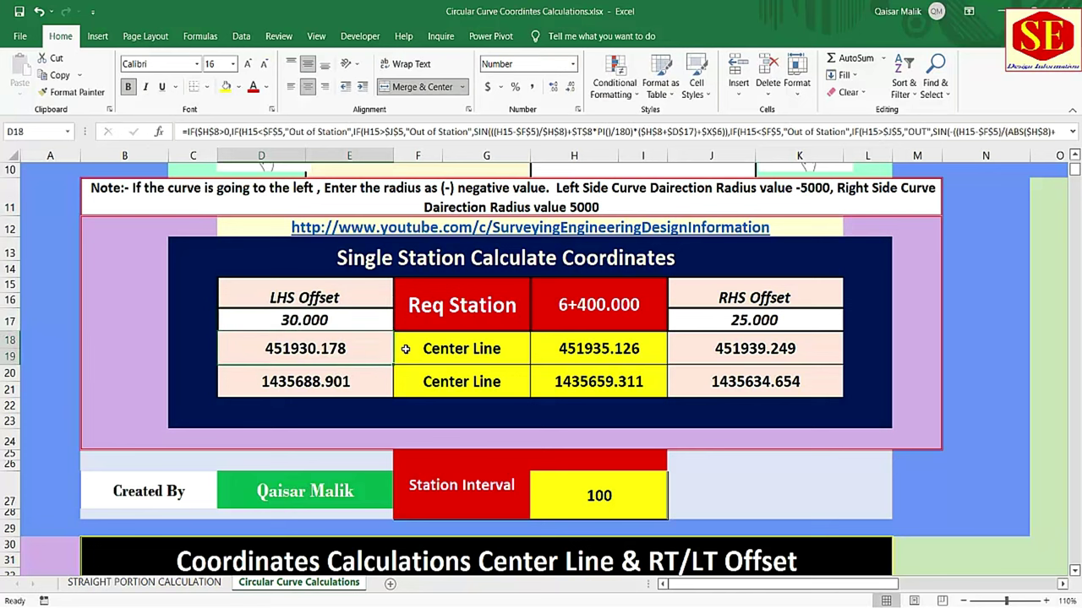
- Change the right offset to 30, then to 10
click(702, 325)
text(30)
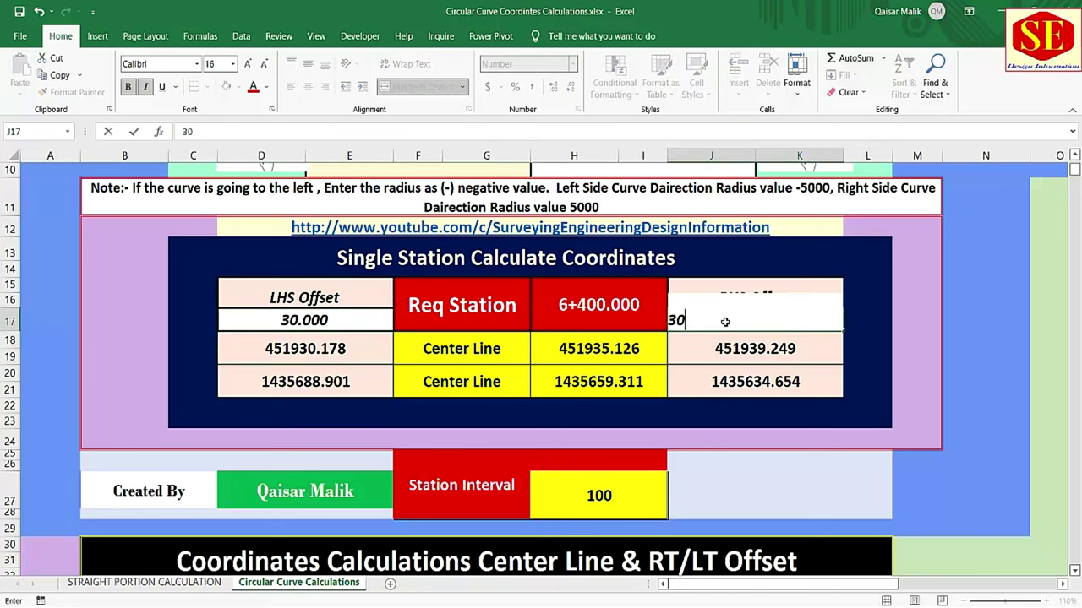
key(Return)
click(714, 317)
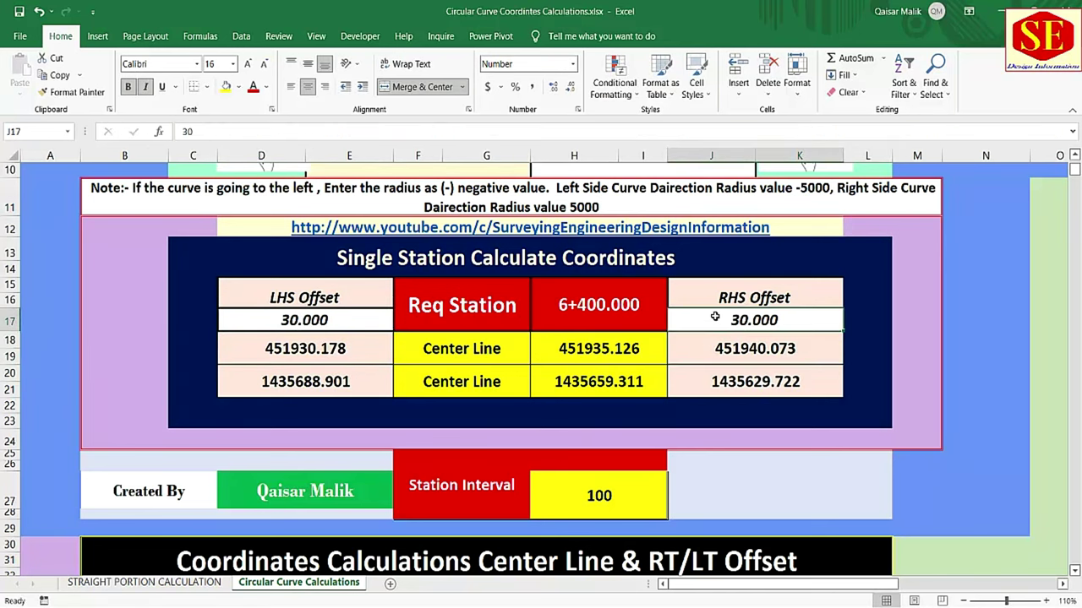
text(10)
key(Return)
- Set the left offset to -10 and the required station to 6+450
click(312, 325)
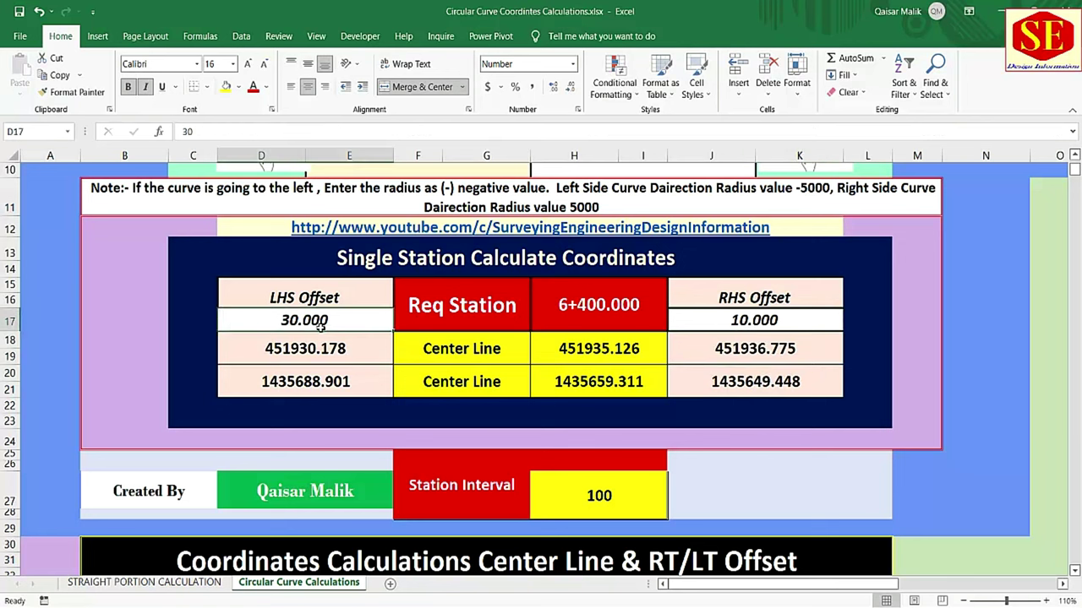
text(-10)
key(Return)
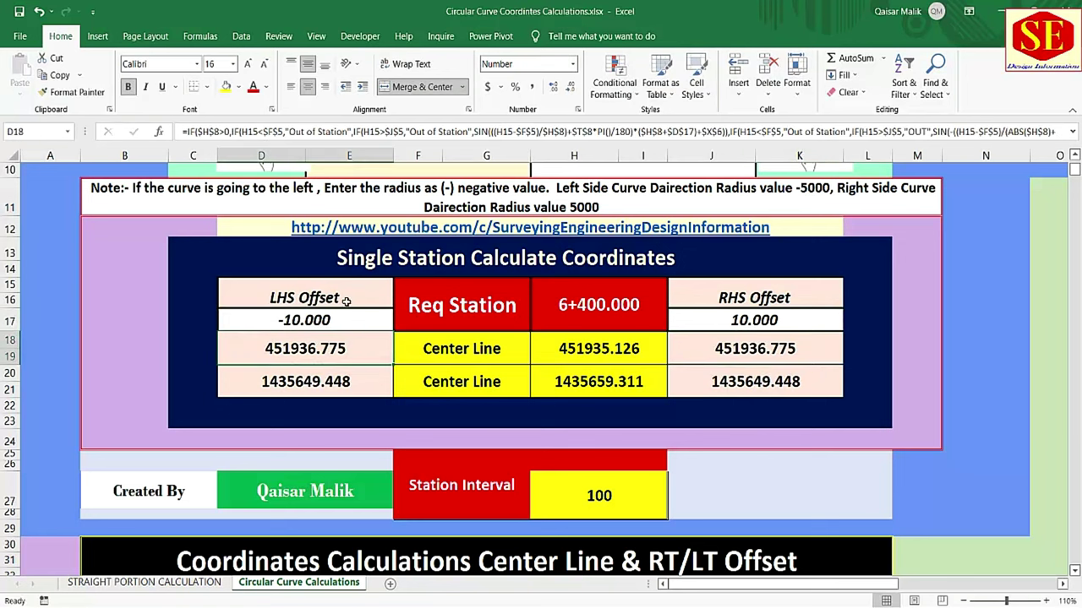
click(599, 300)
text(6)
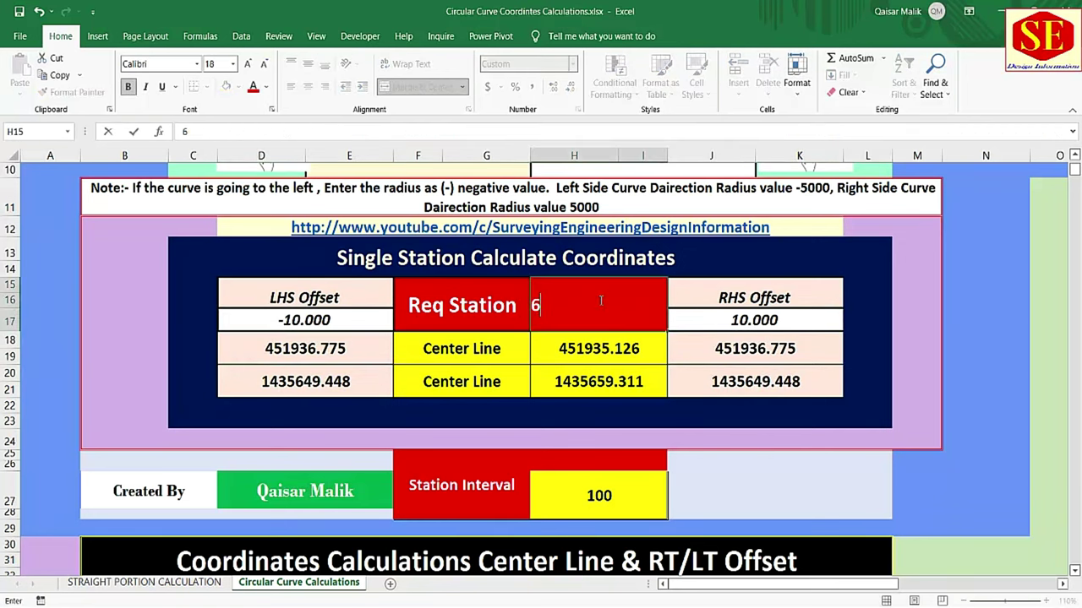
text(+450)
key(Return)
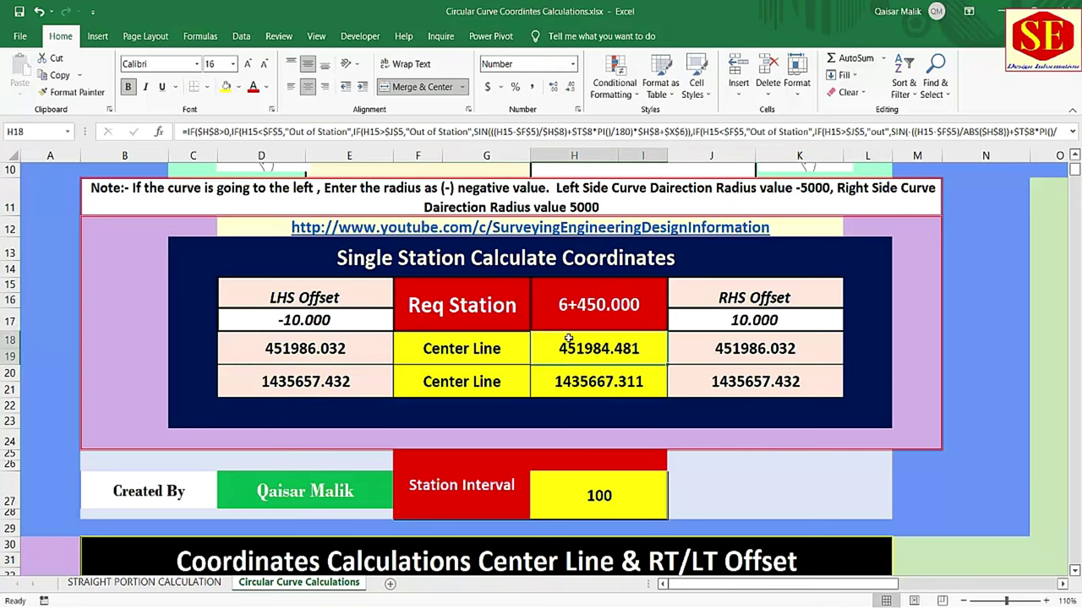
- Change the required station to 6+560, then to 6+570
click(598, 305)
double_click(598, 306)
scroll(600, 381, up, 2)
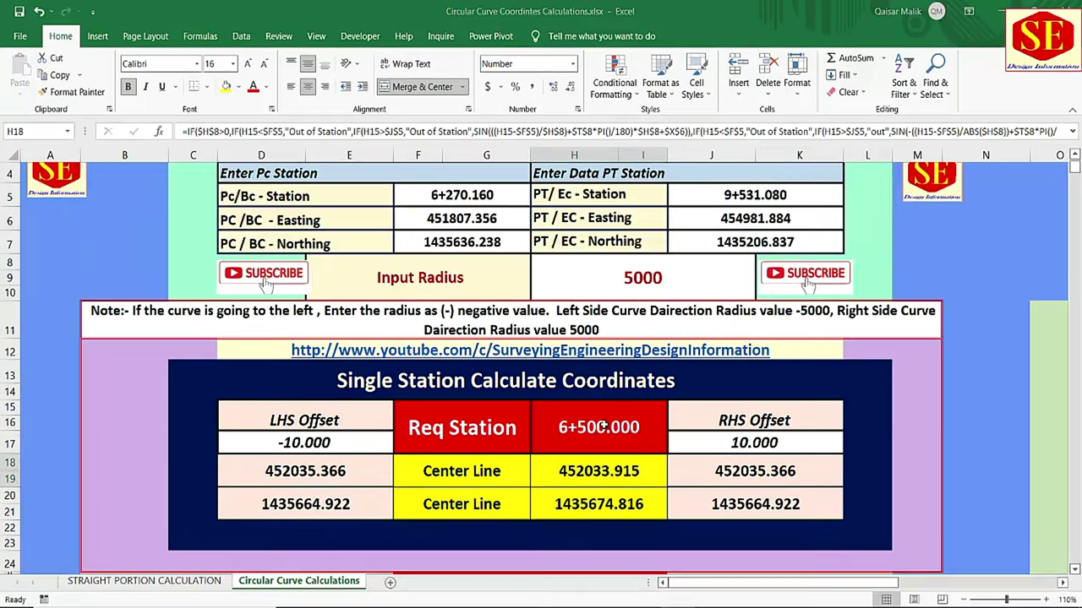
click(603, 428)
text(6)
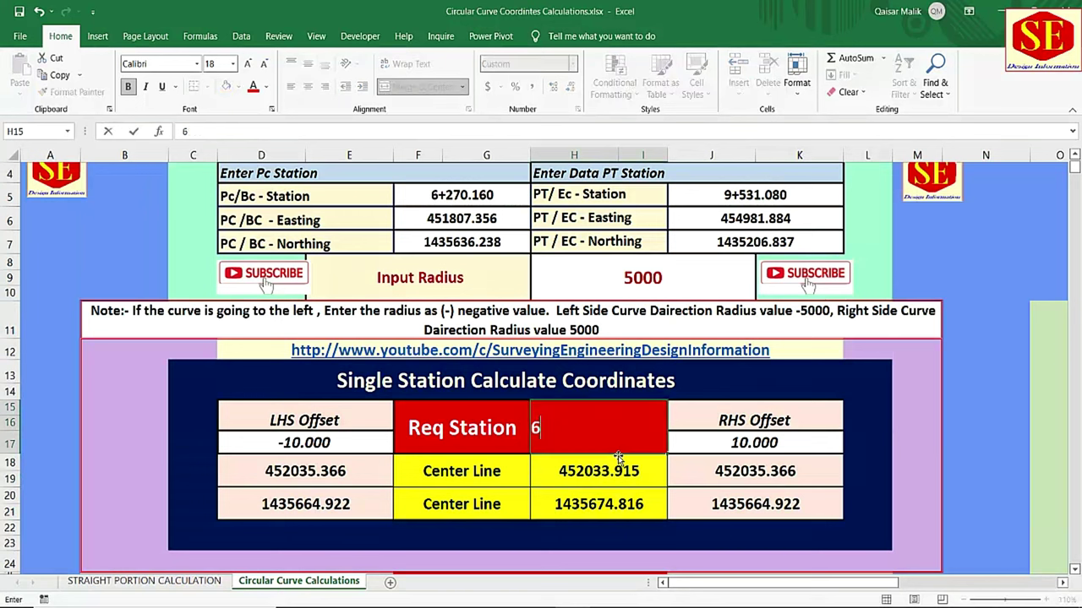
text(5)
text(60)
key(Return)
click(603, 427)
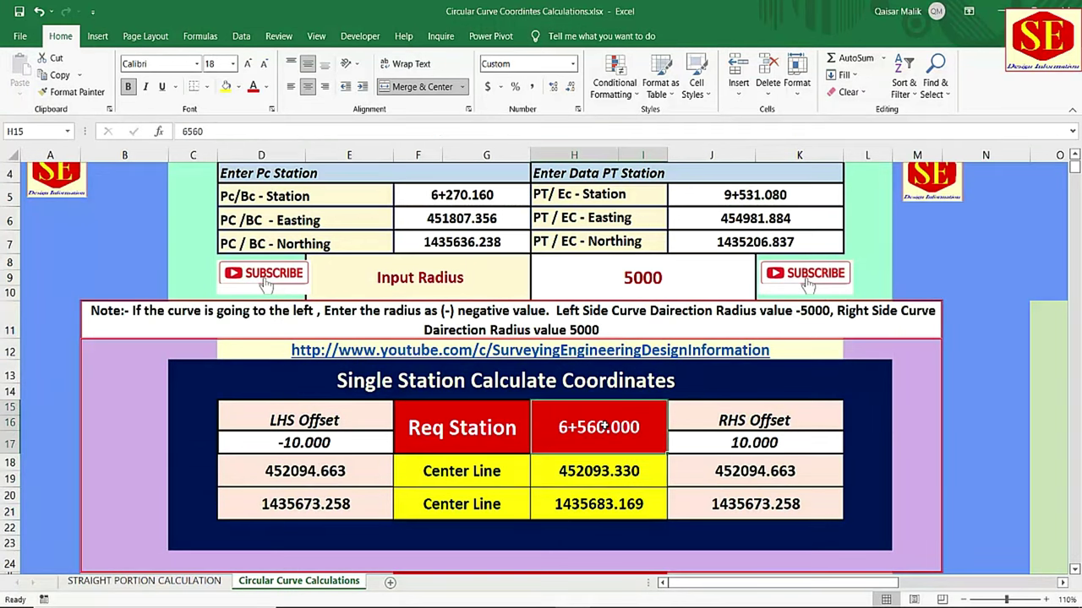
text(6570)
key(Return)
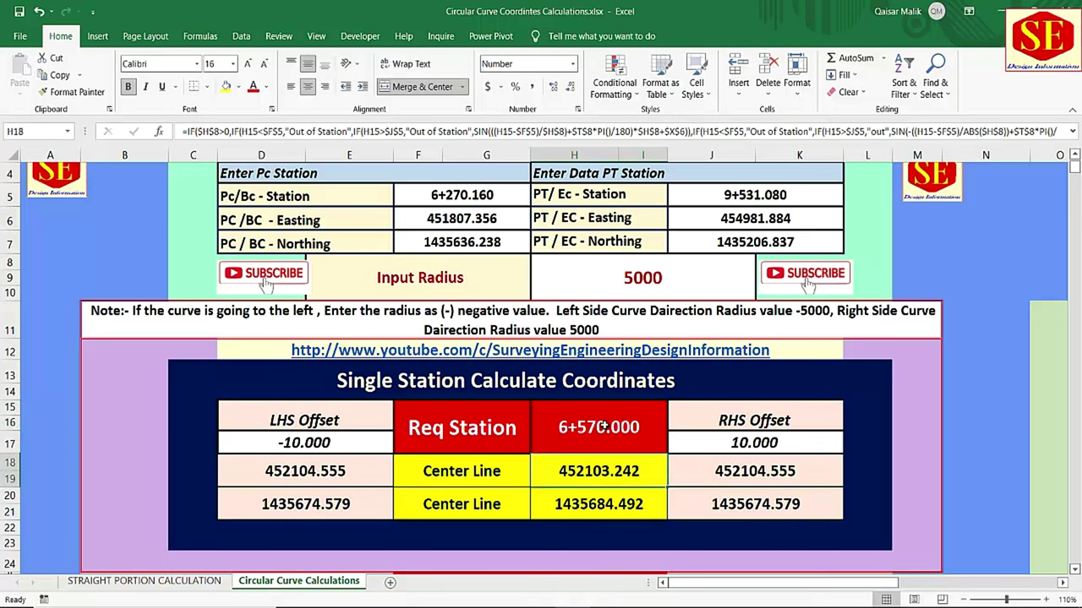
- Refine the required station to 6+571
click(618, 420)
double_click(617, 420)
key(BackSpace)
key(BackSpace)
text(71)
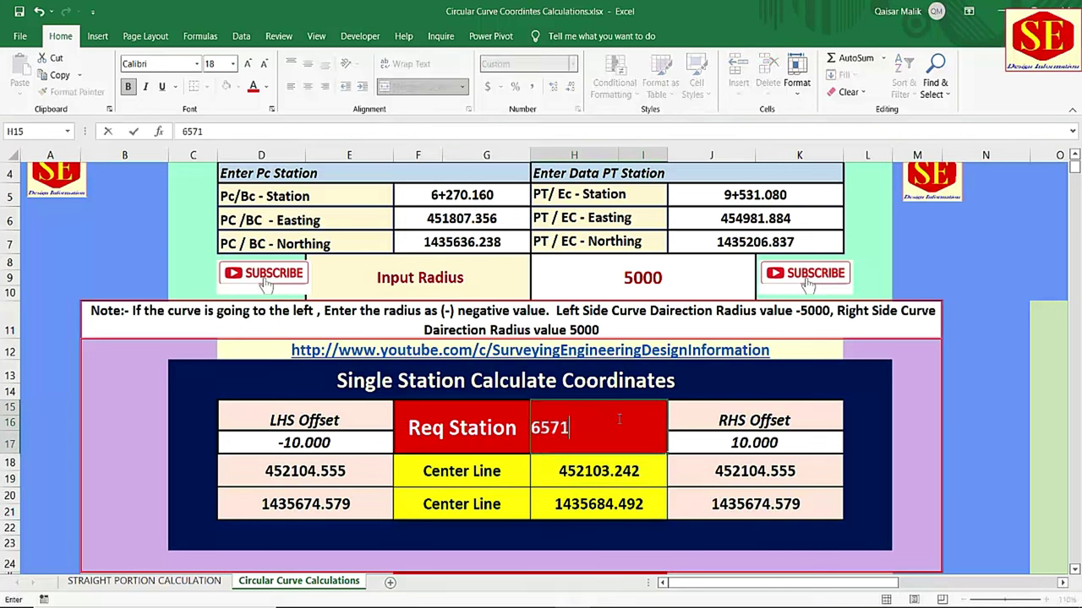
key(Return)
- Inspect the offset and centre-line easting and northing formulas for station 6+571
click(328, 478)
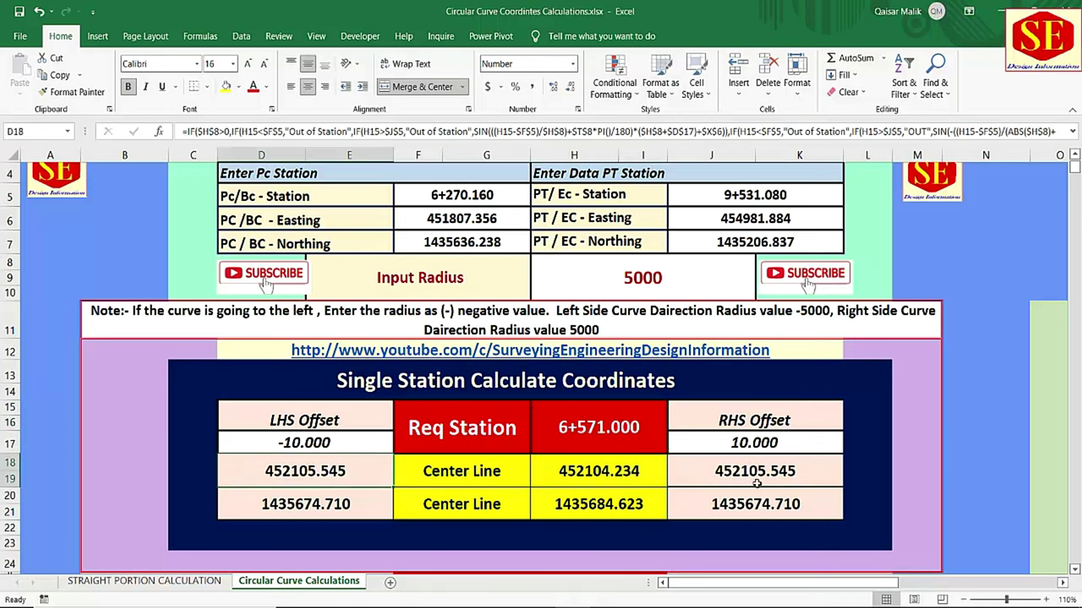
click(735, 472)
scroll(719, 288, up, 1)
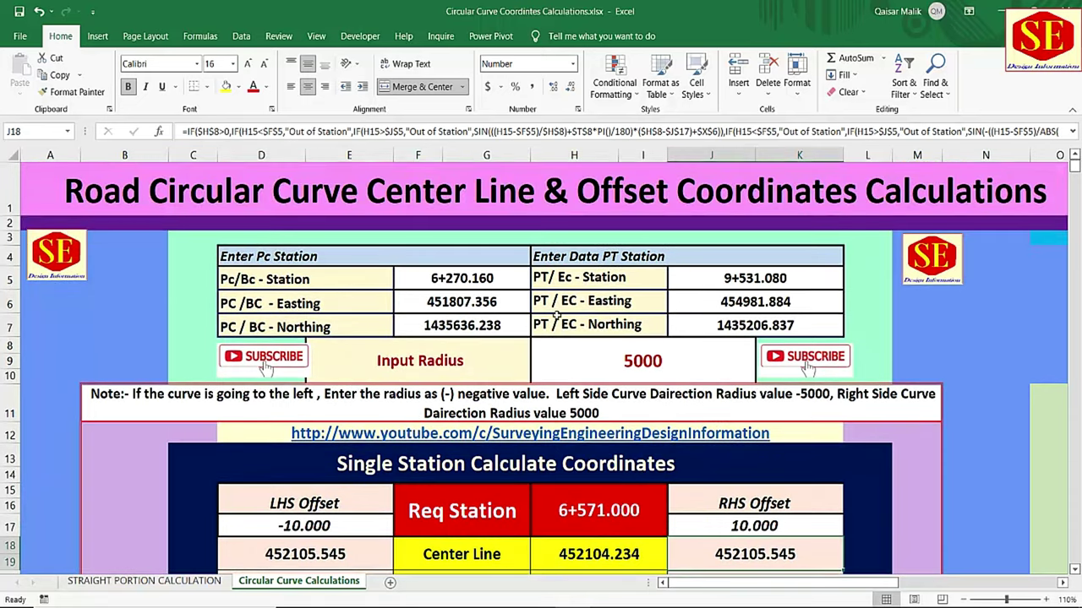
scroll(631, 333, down, 1)
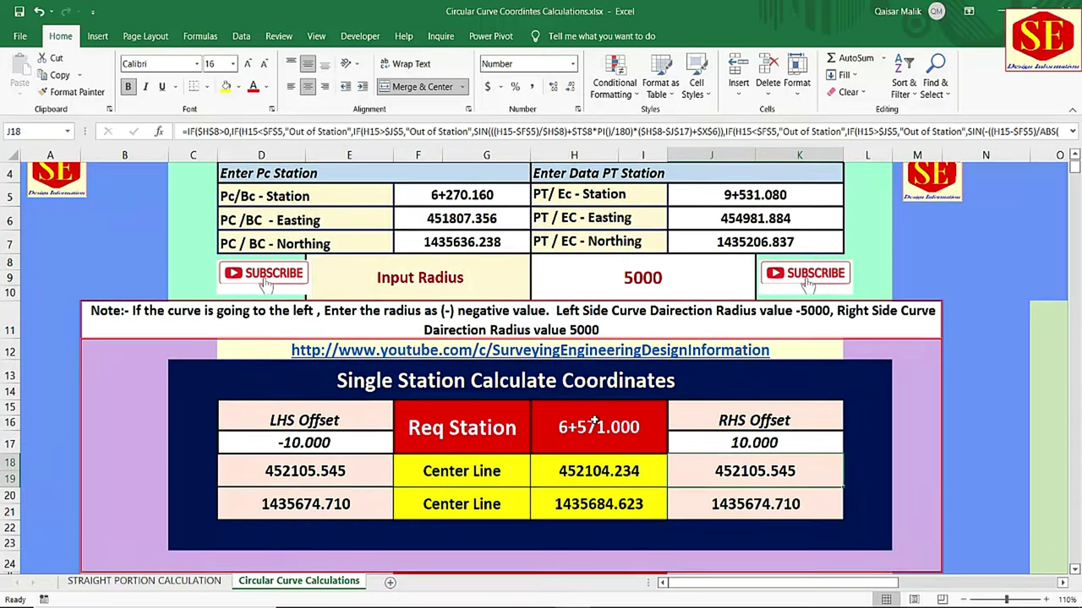
click(468, 487)
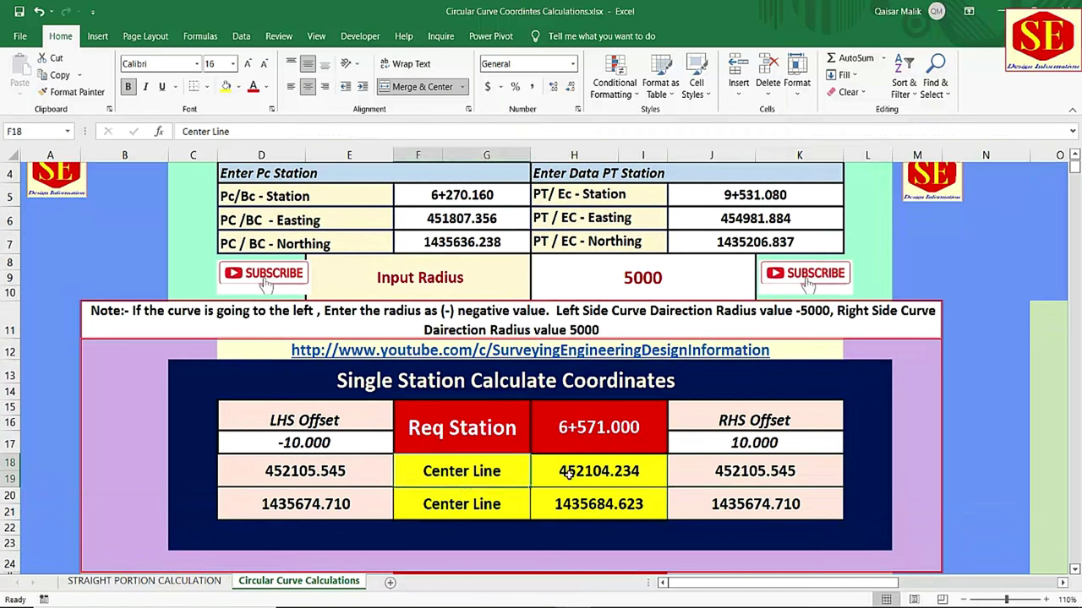
click(598, 470)
click(598, 504)
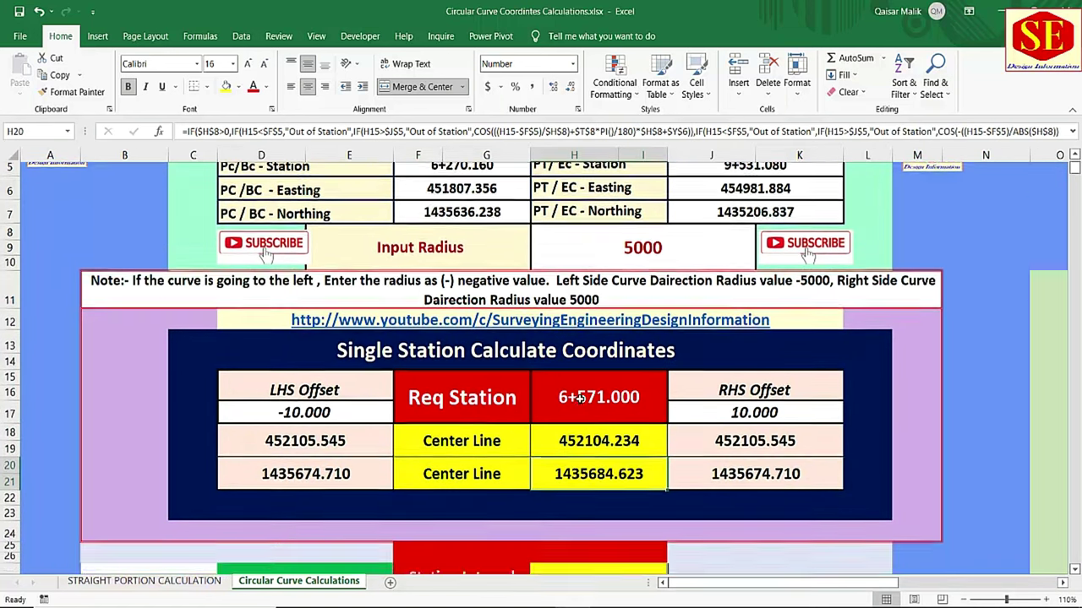
scroll(570, 388, down, 3)
scroll(572, 402, down, 2)
click(602, 315)
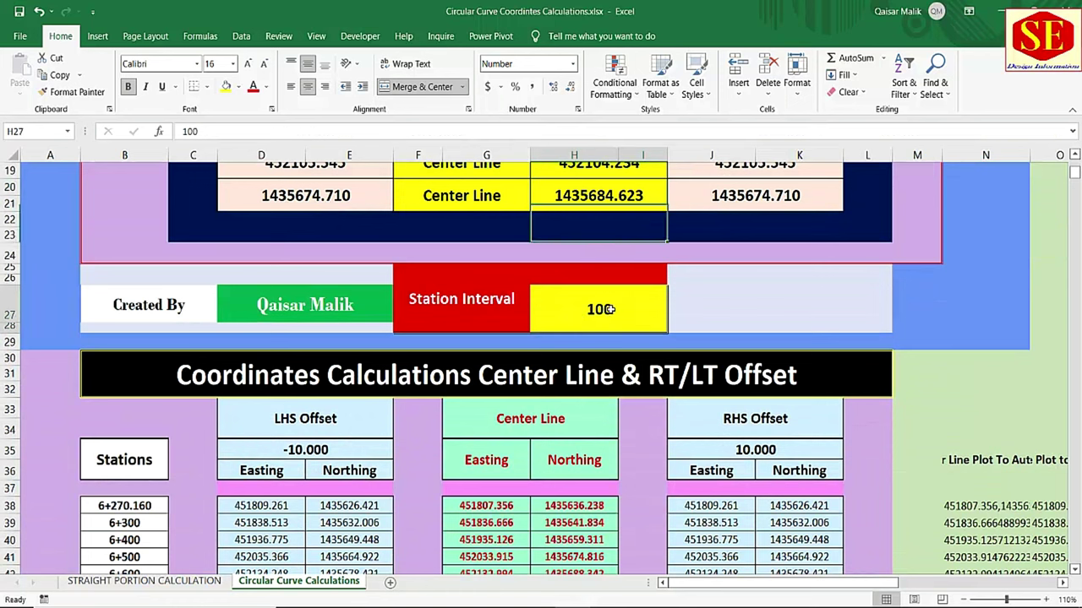
- Set the station interval to 10 and scroll through the resulting coordinates table
text(10)
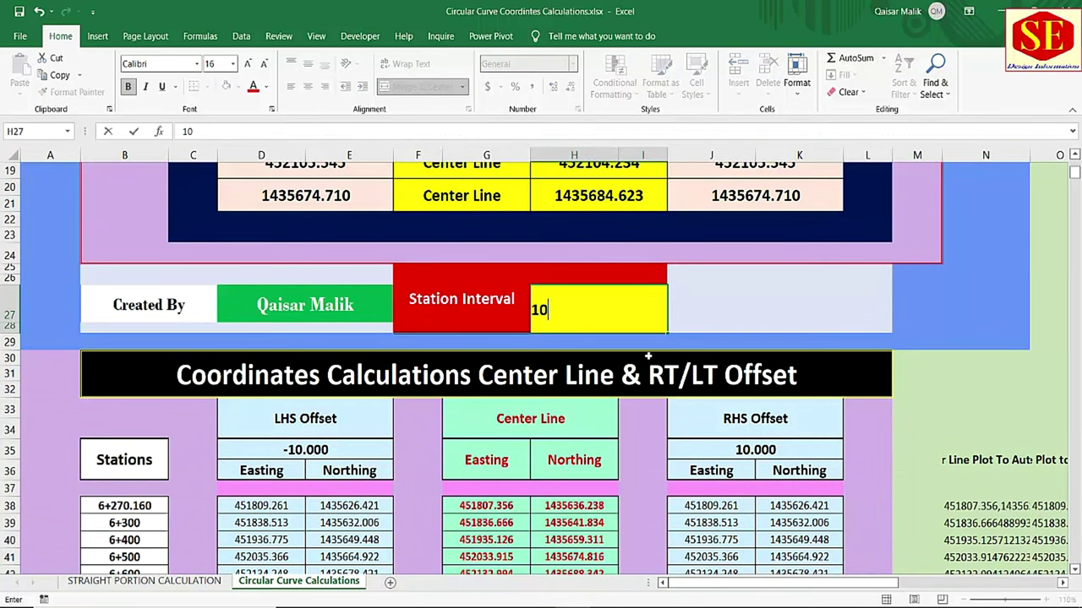
key(Return)
scroll(419, 427, down, 3)
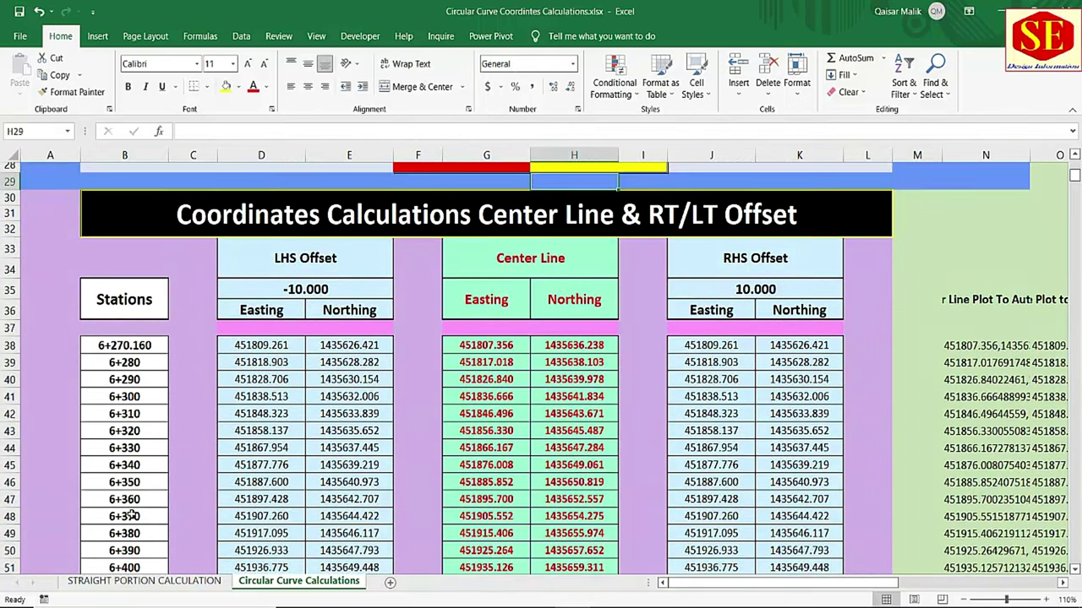
scroll(275, 401, up, 1)
scroll(285, 394, up, 2)
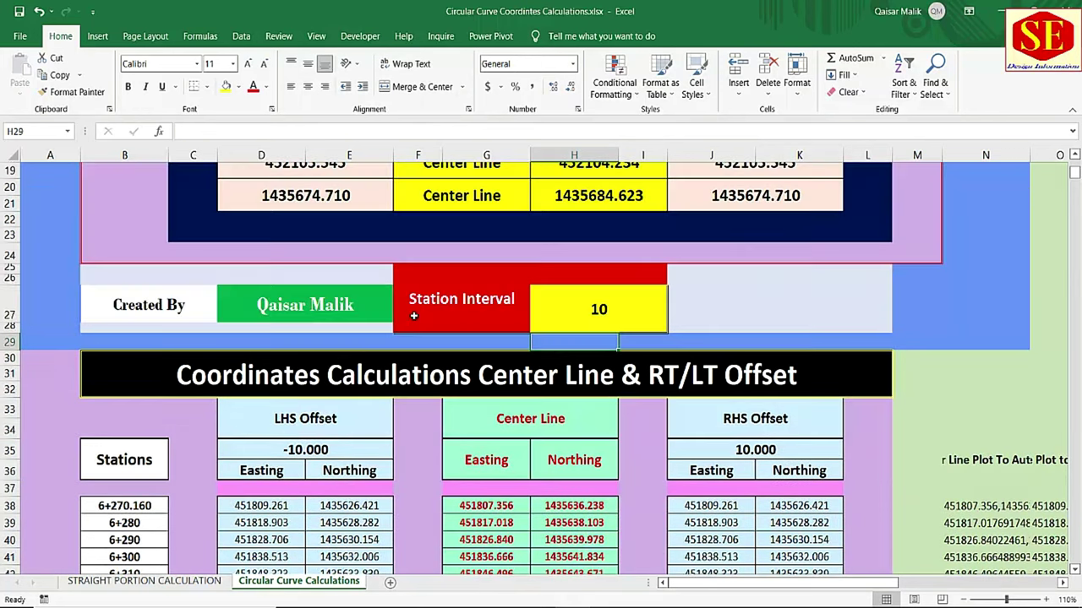
scroll(365, 299, up, 3)
- Check offset cells D17 and J17 against the table's LHS and RHS offset values
click(336, 319)
click(681, 318)
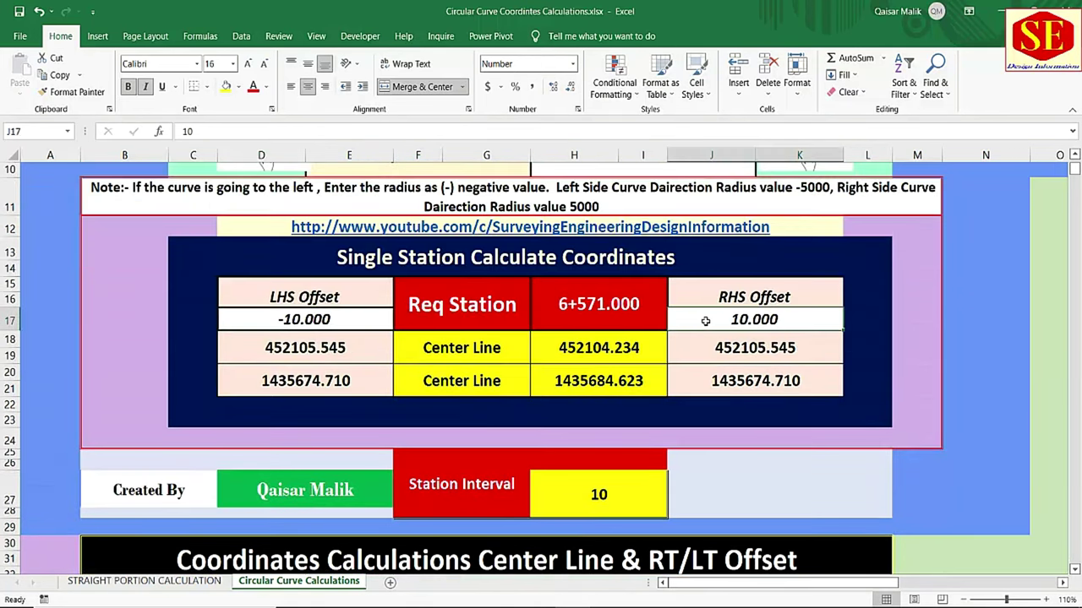
click(284, 326)
scroll(363, 422, down, 4)
click(305, 400)
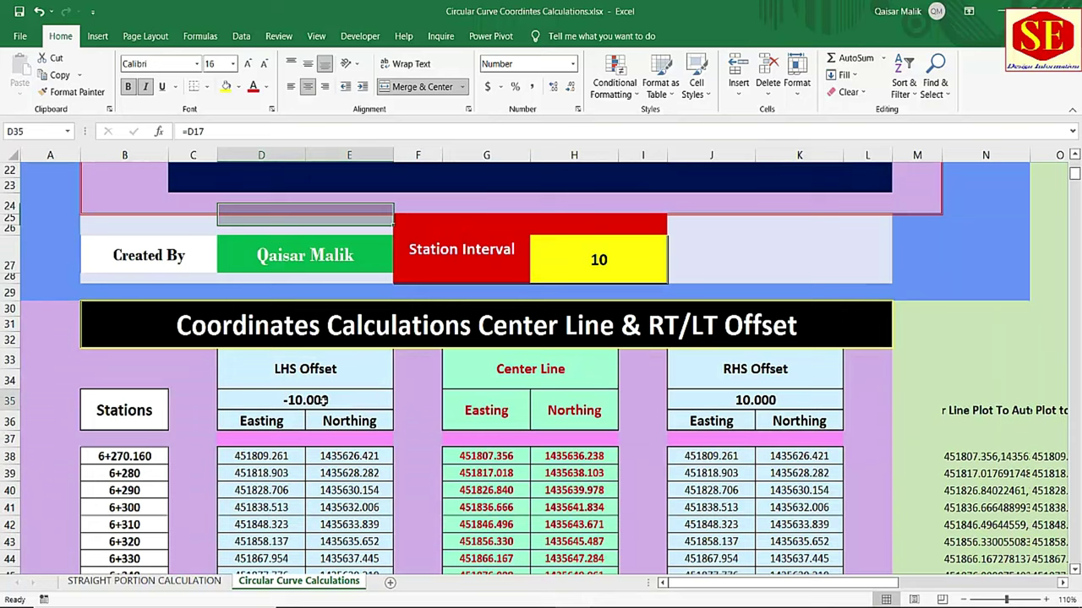
click(718, 397)
- Review the table, then select RDS.LSP and XYZ.lsp in the routines folder
scroll(545, 304, down, 1)
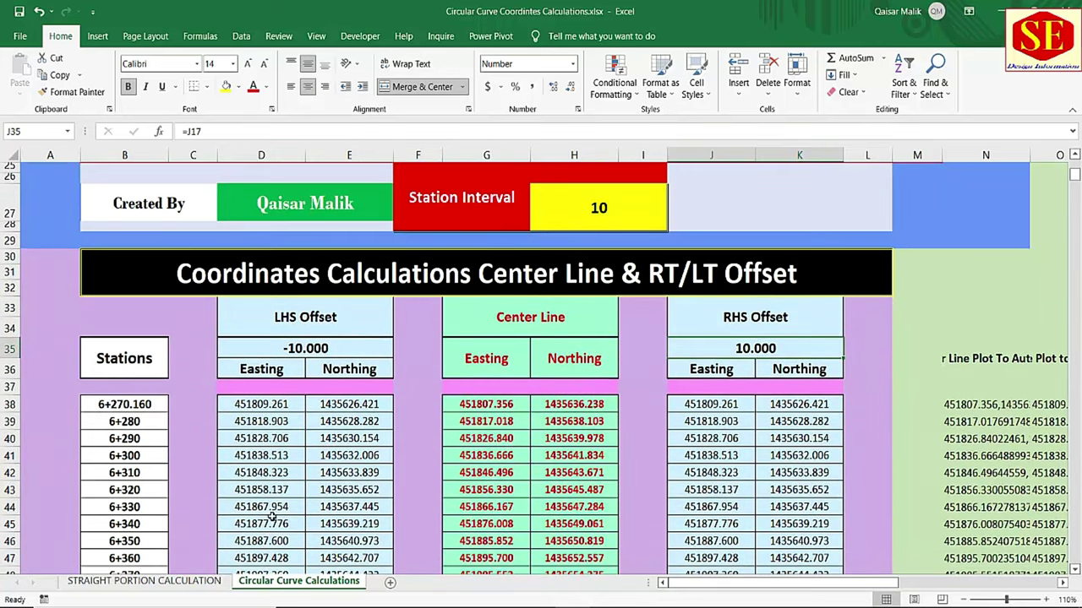
scroll(526, 407, up, 5)
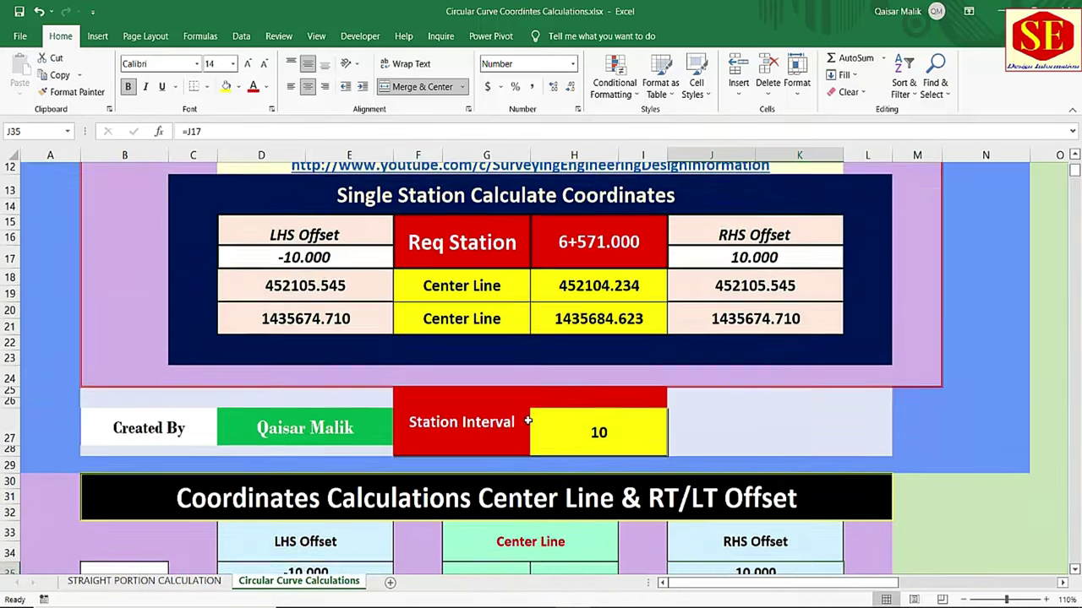
scroll(584, 389, up, 2)
scroll(573, 333, up, 1)
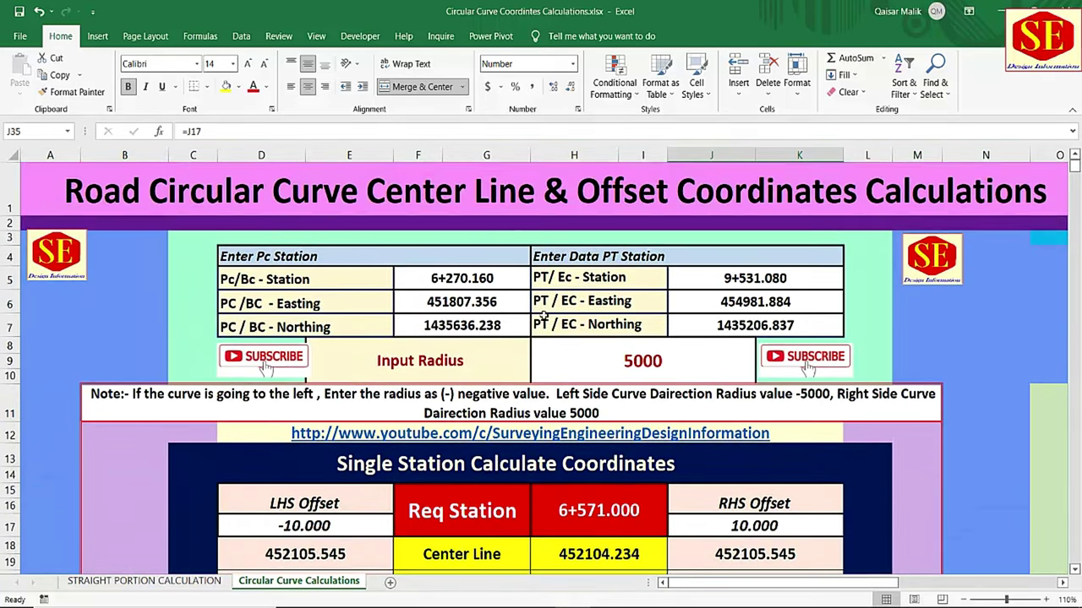
scroll(617, 437, down, 6)
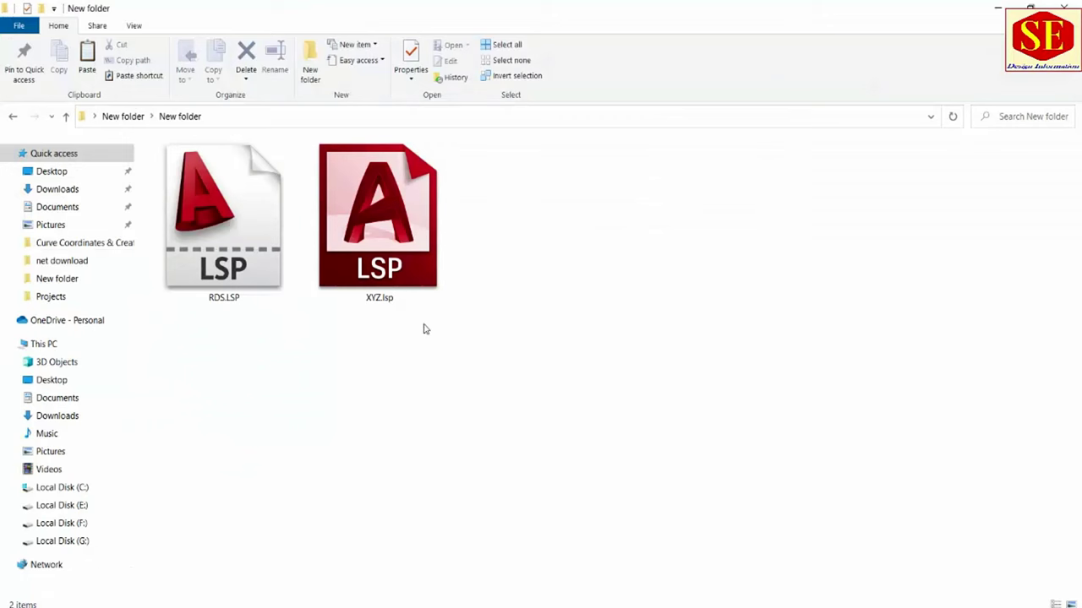
click(238, 272)
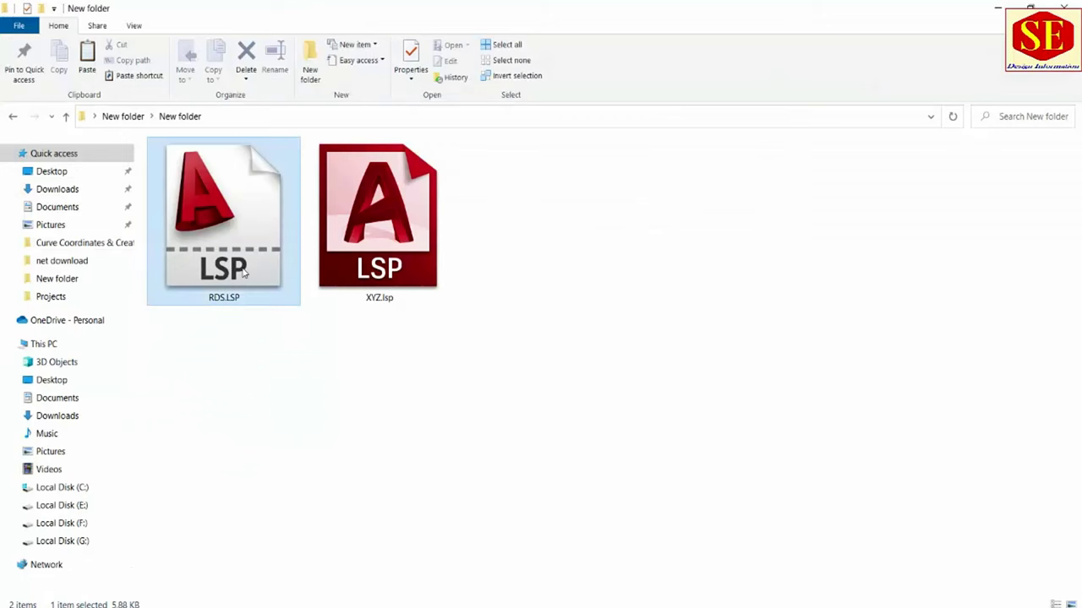
click(370, 241)
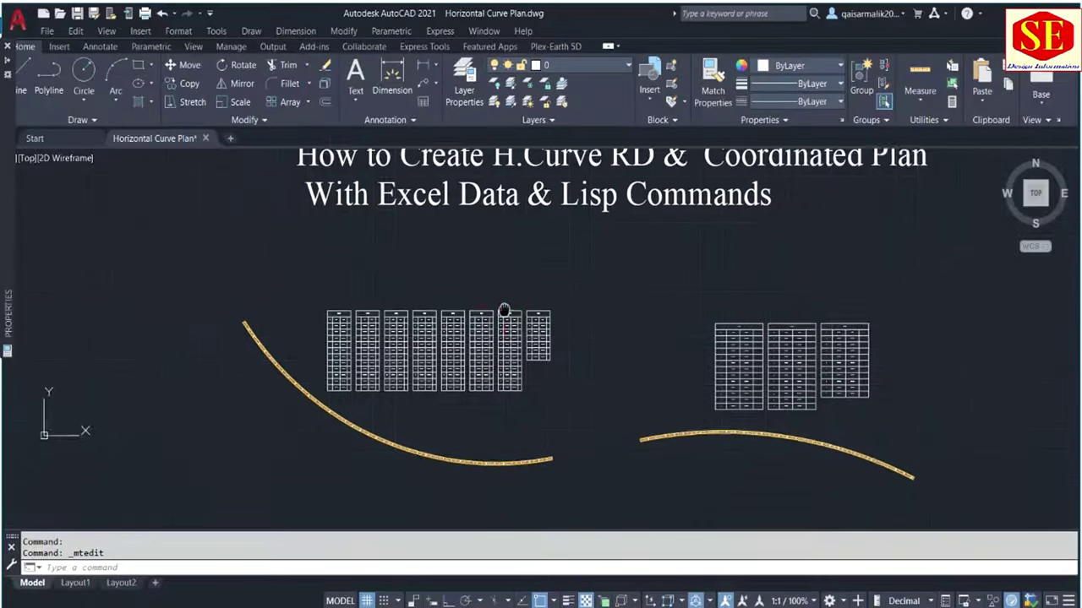
- Pan and zoom around Horizontal Curve Plan.dwg to review the curves' coordinate tables
scroll(318, 412, up, 3)
scroll(262, 338, up, 2)
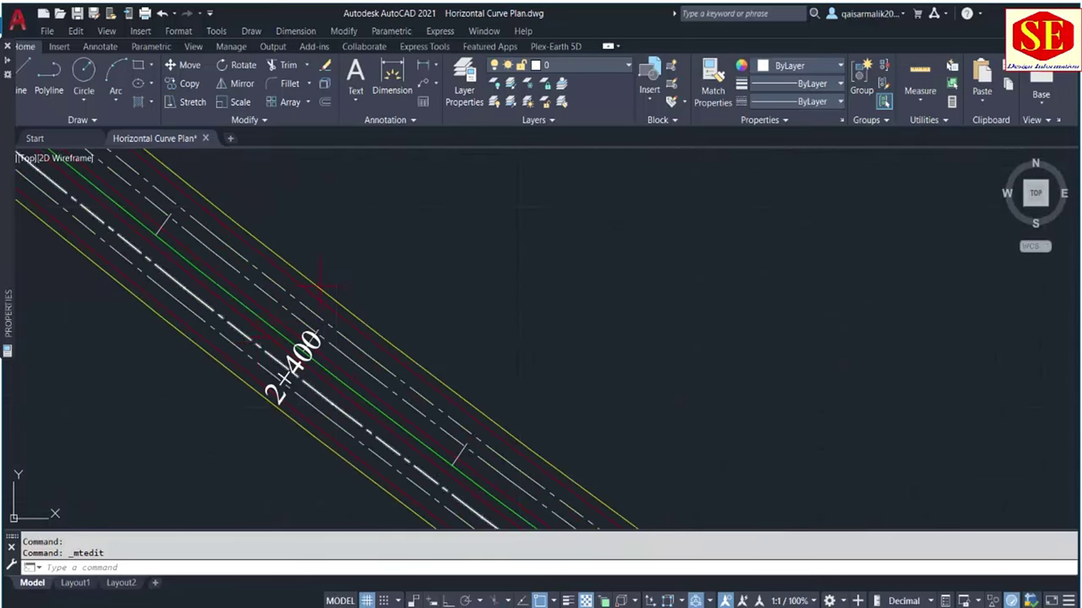
scroll(287, 350, down, 2)
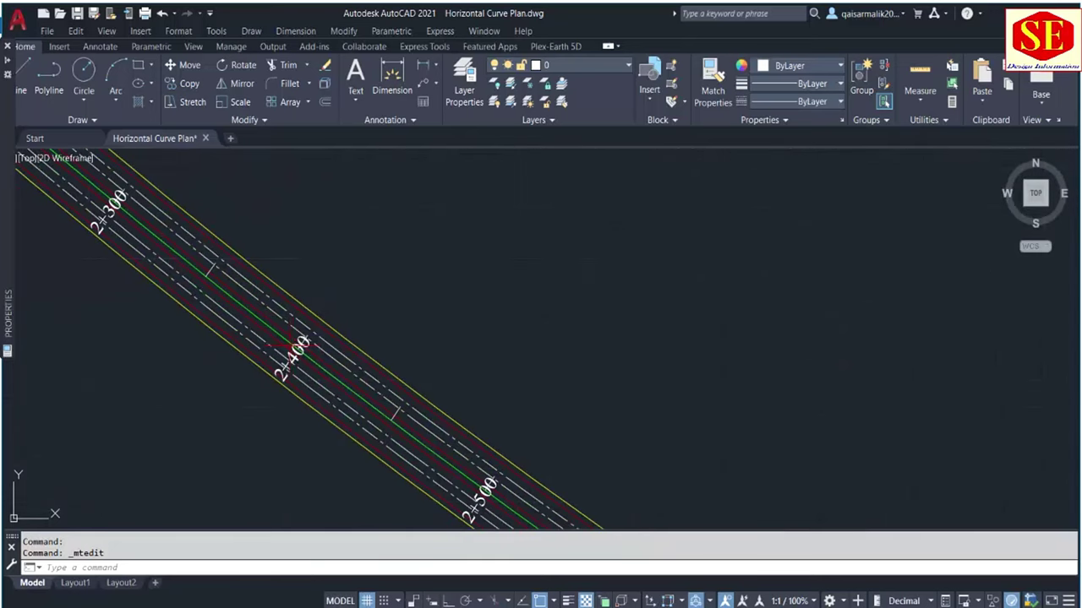
scroll(470, 363, down, 3)
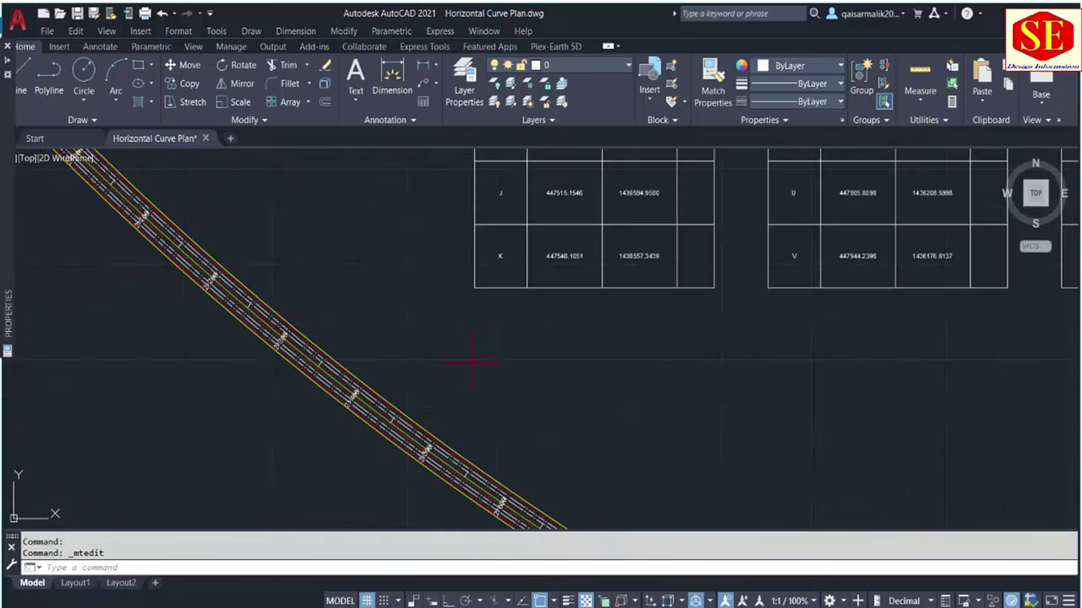
middle_drag(471, 362, 358, 504)
scroll(467, 345, up, 5)
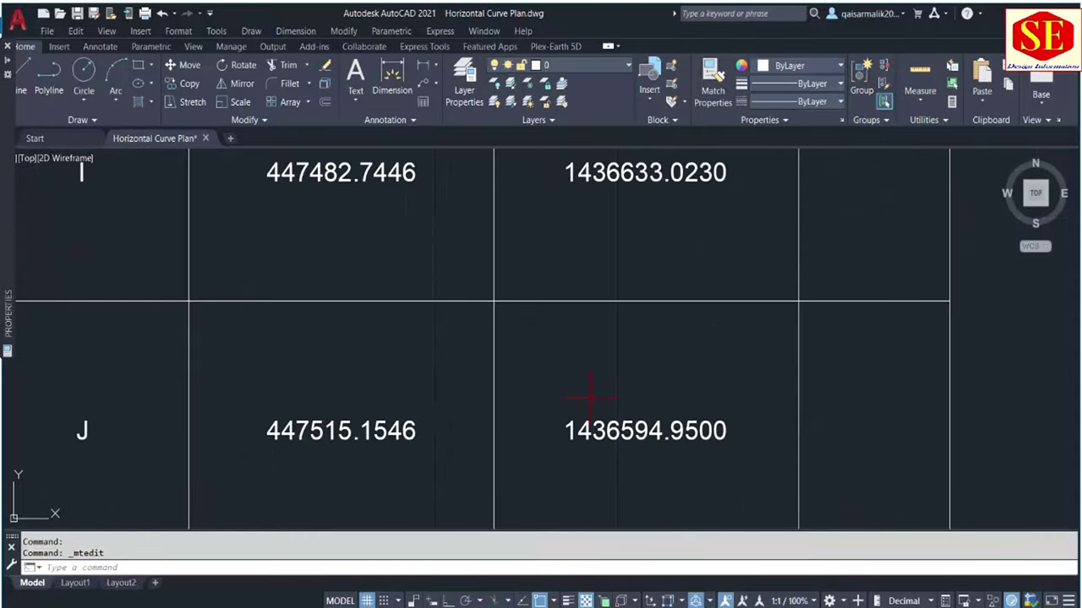
scroll(589, 397, down, 8)
scroll(572, 314, up, 1)
scroll(563, 261, up, 4)
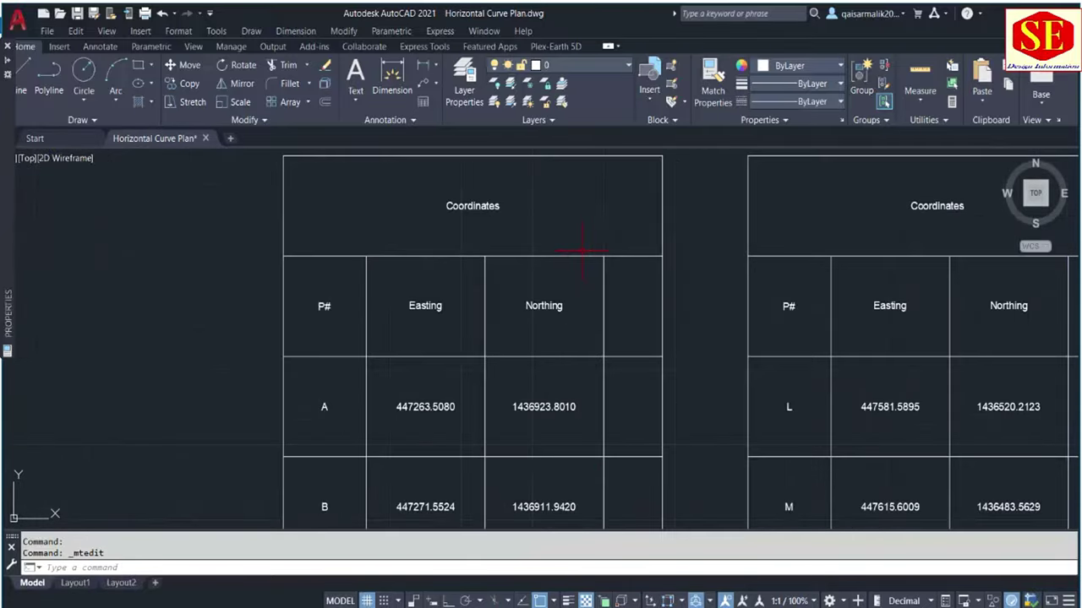
scroll(340, 394, down, 4)
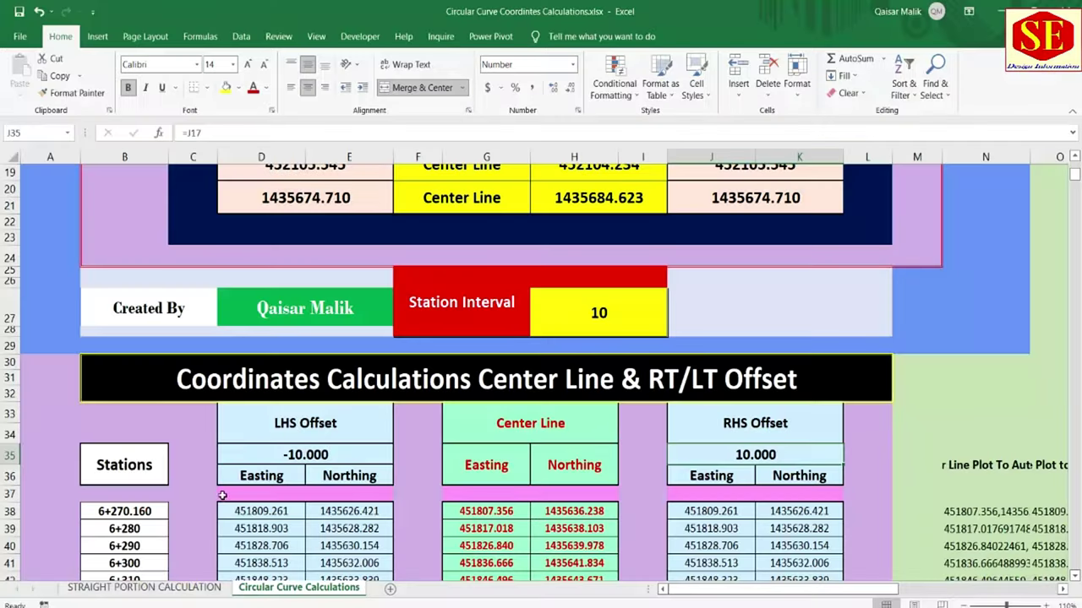
scroll(254, 474, down, 2)
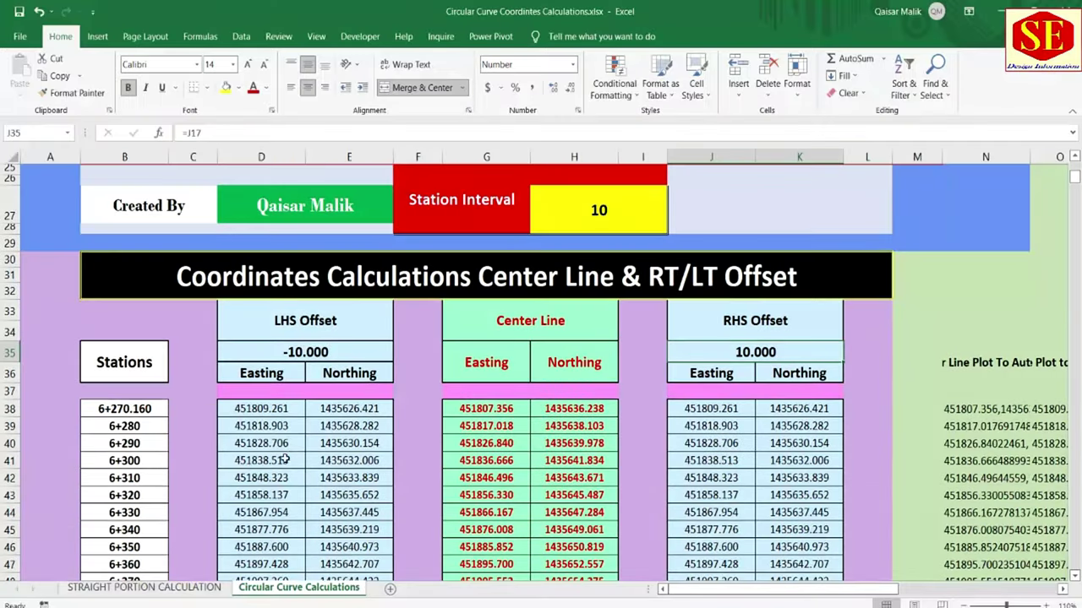
- Enter labels a, b and c in cells A38–A40 beside stations 6+270.160, 6+280, 6+290
click(61, 410)
text(a)
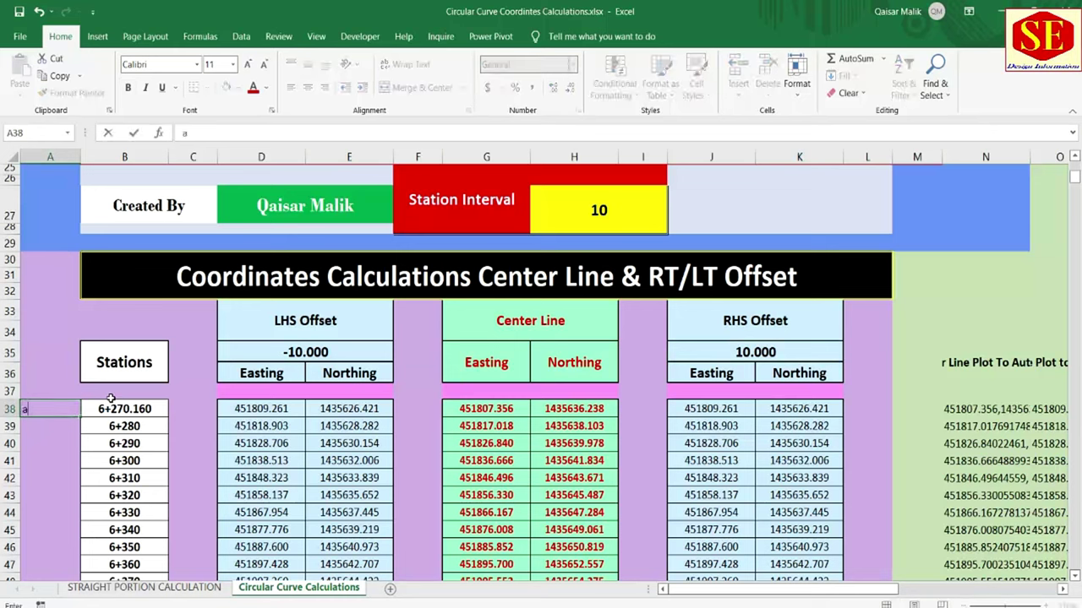
key(Return)
text(b)
key(Return)
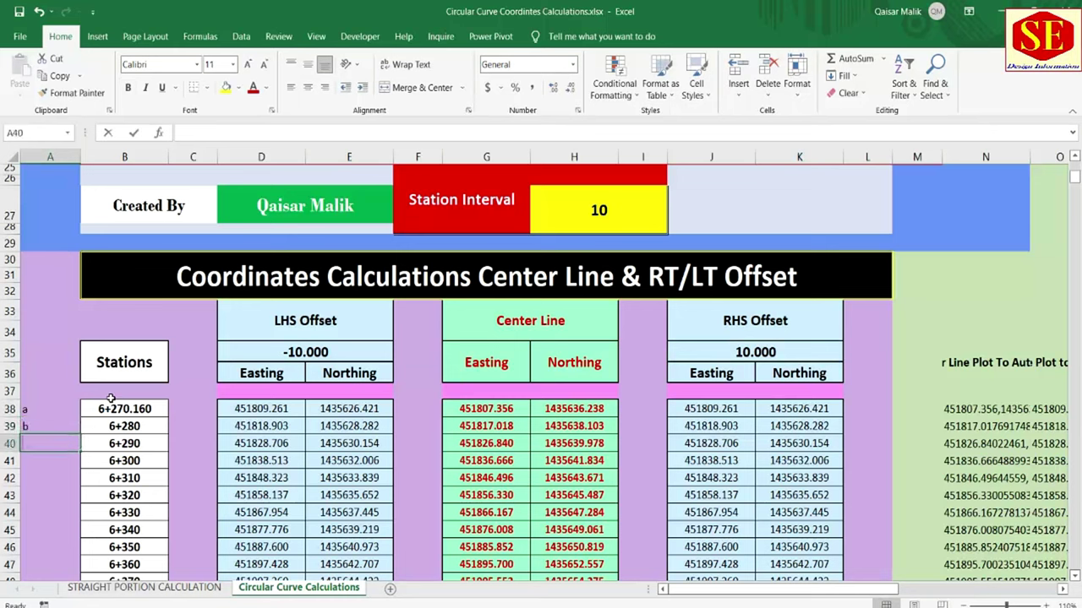
text(c)
key(Return)
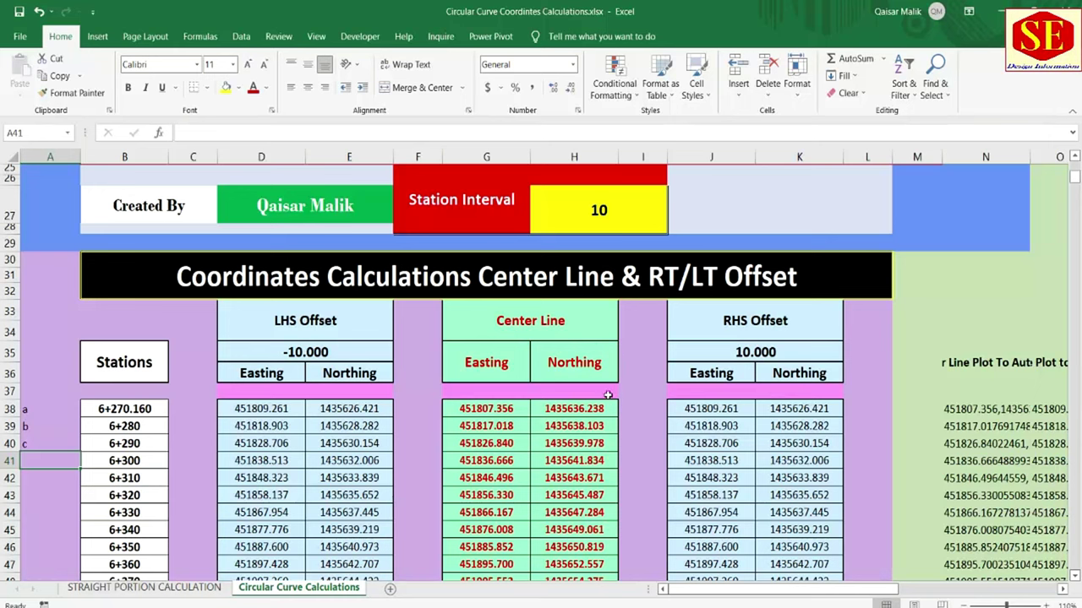
scroll(571, 380, up, 5)
- Zoom in on the PI Sta 3+500 curve data in pp.pdf and pan across the drawing
scroll(578, 355, up, 3)
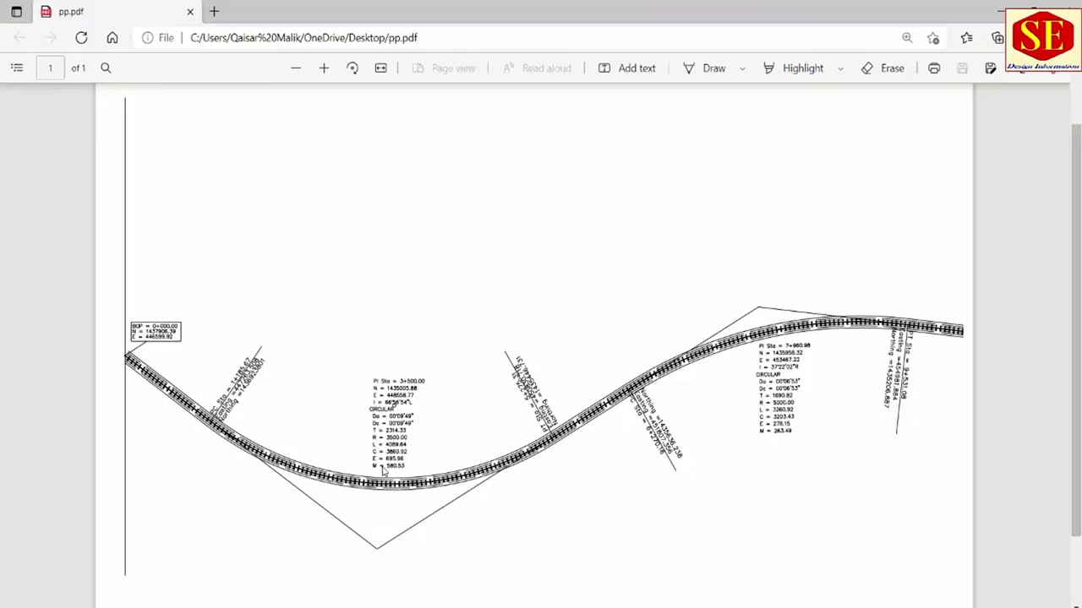
ctrl+scroll(215, 460, up, 1)
ctrl+scroll(216, 459, up, 2)
ctrl+scroll(287, 459, up, 2)
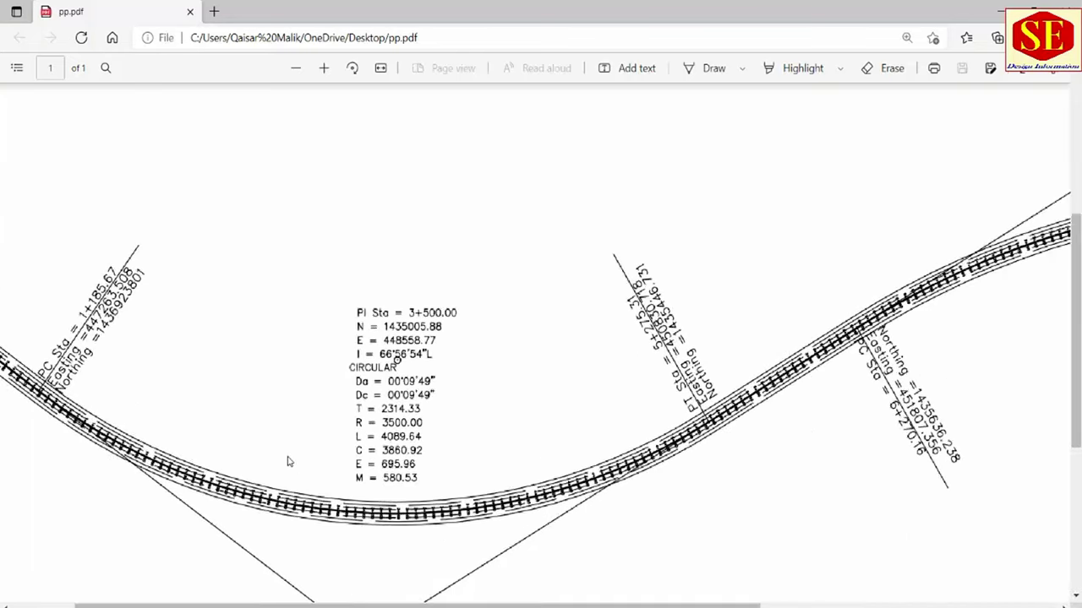
ctrl+scroll(287, 461, up, 2)
drag(468, 606, 416, 606)
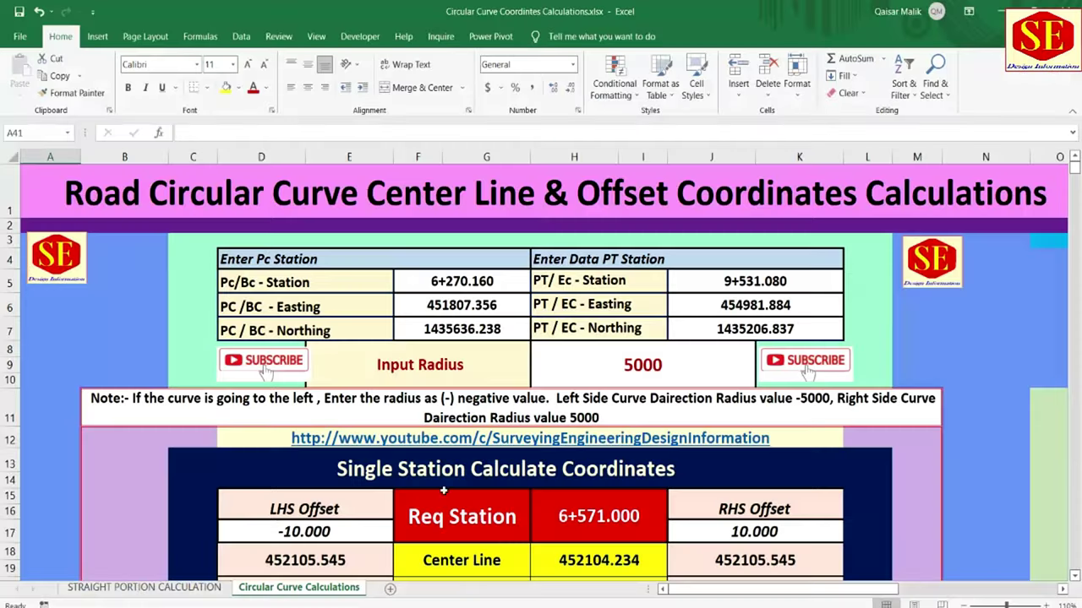
- Clear the PC and PT station, easting and northing inputs (F5:G7 and J5:K7)
drag(469, 281, 478, 331)
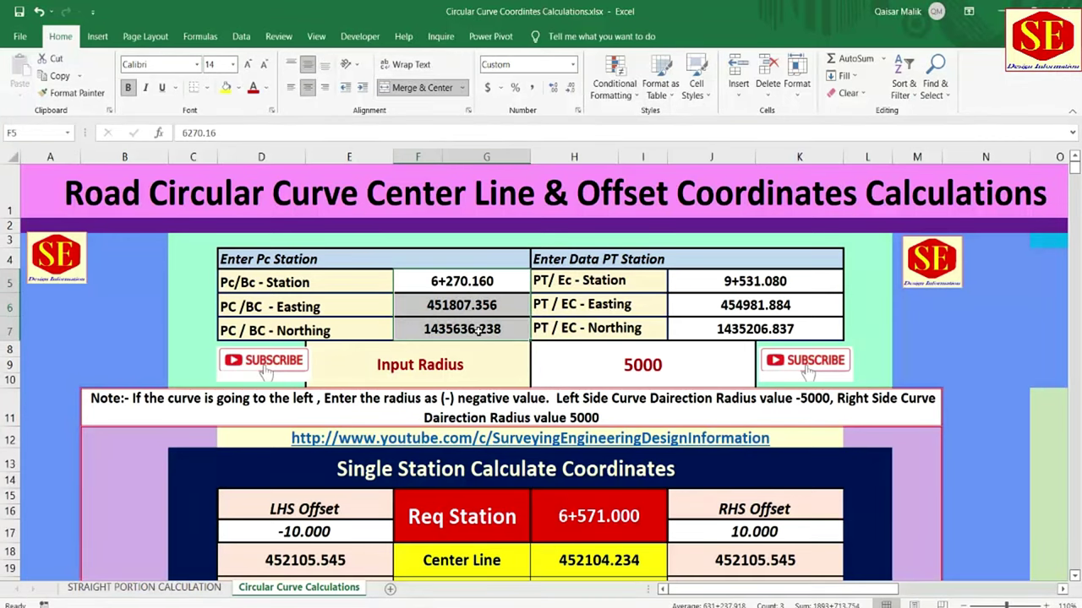
key(Delete)
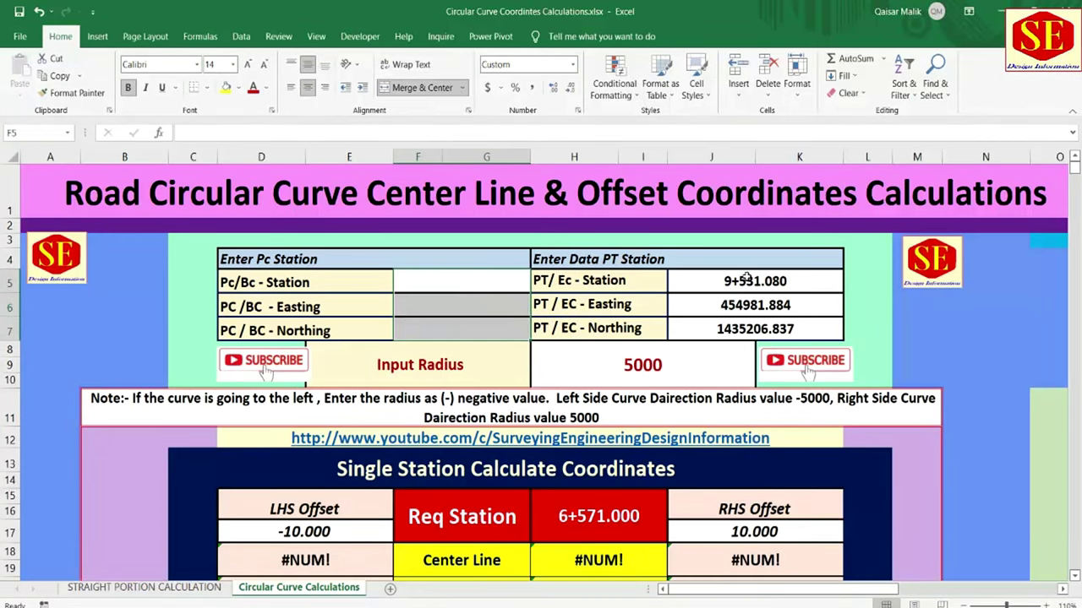
drag(745, 279, 752, 317)
key(Delete)
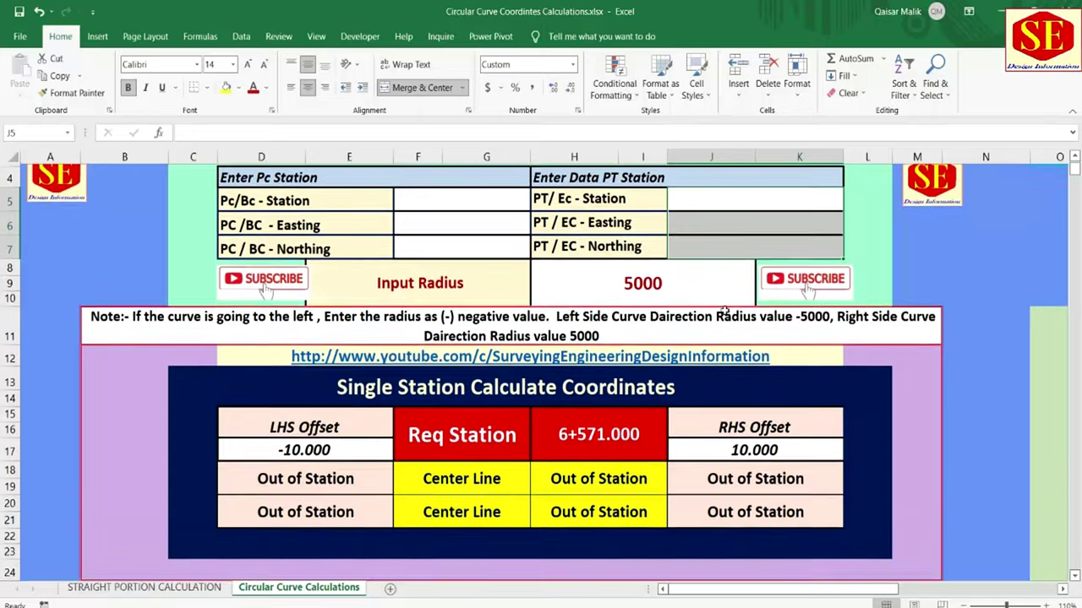
- Delete the 5000 input radius and the -10.000 and 10.000 offset values
scroll(729, 303, down, 1)
click(712, 291)
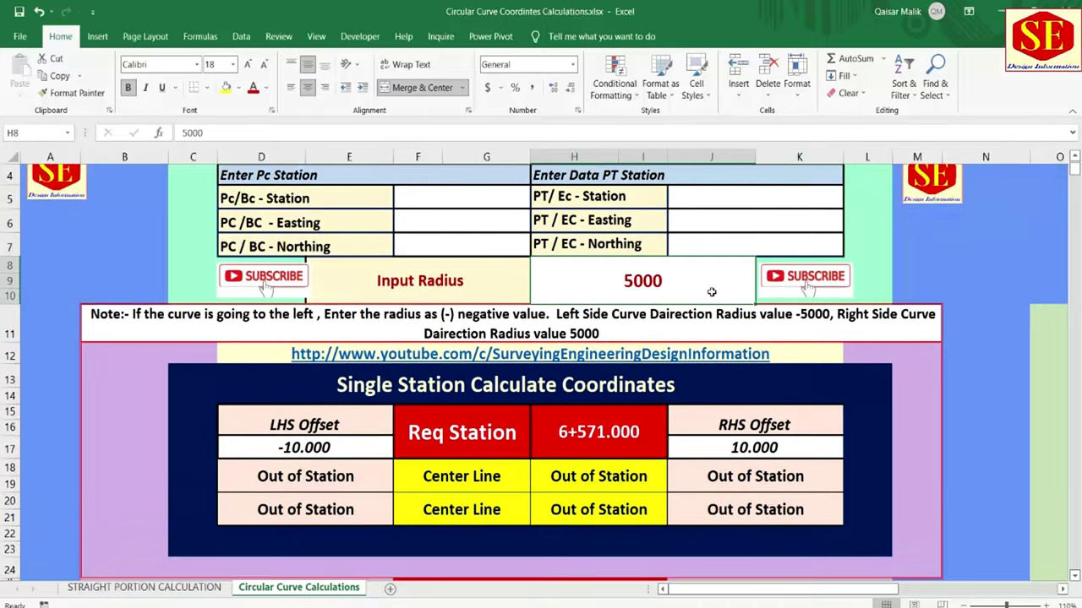
key(Delete)
click(345, 446)
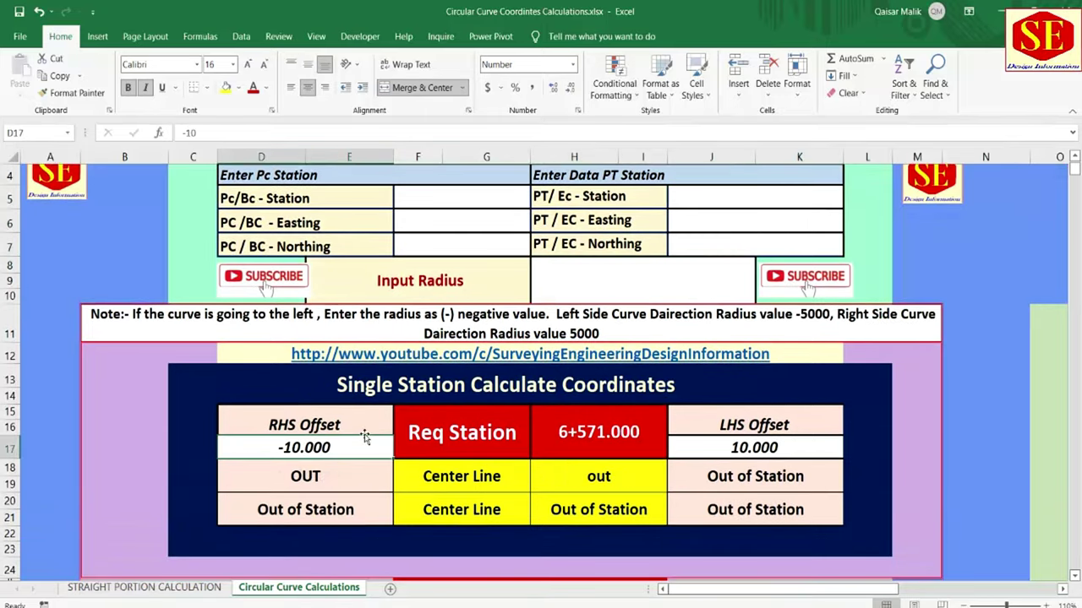
key(Delete)
click(716, 448)
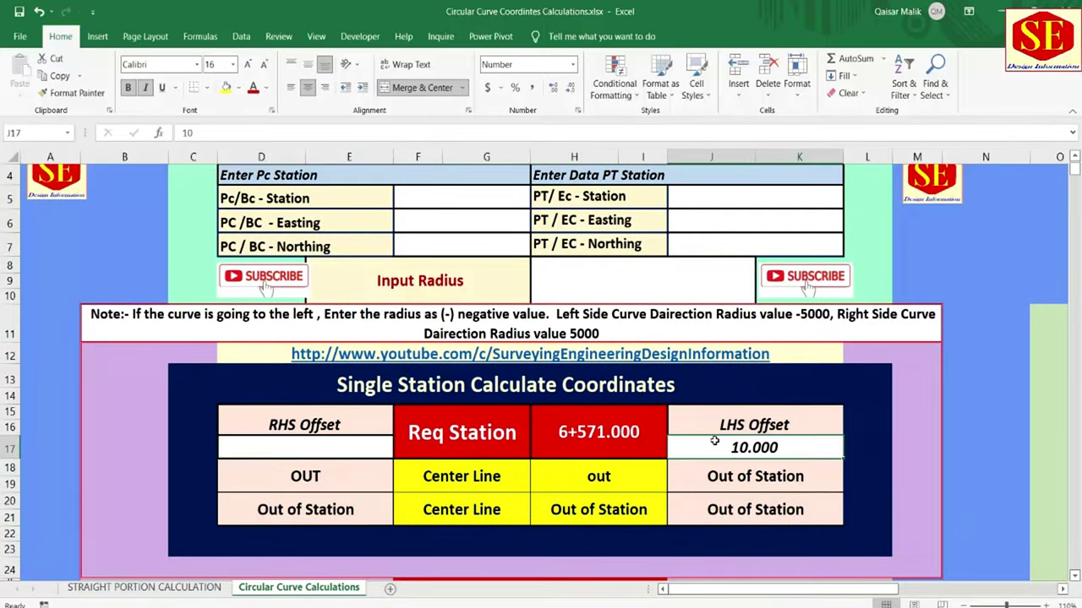
key(Delete)
scroll(671, 426, down, 5)
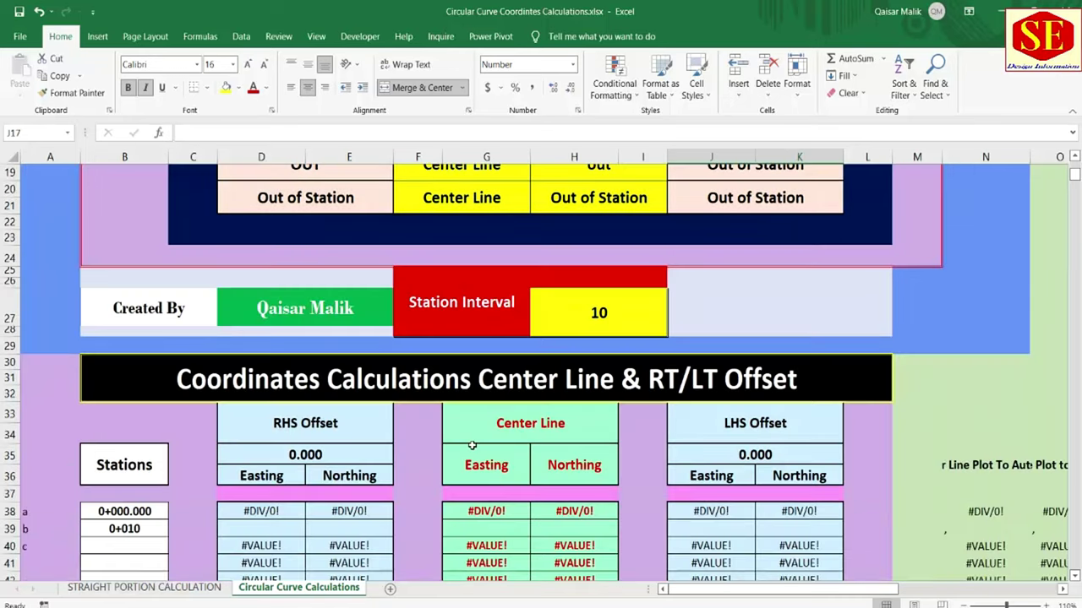
scroll(598, 472, down, 3)
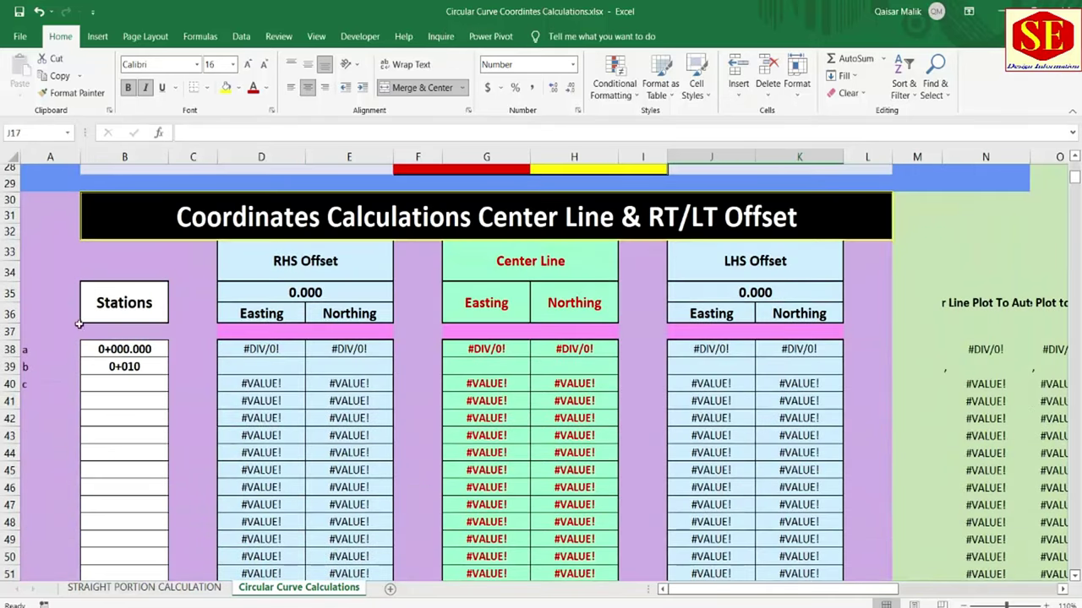
scroll(603, 320, up, 6)
scroll(604, 320, up, 2)
scroll(316, 272, up, 1)
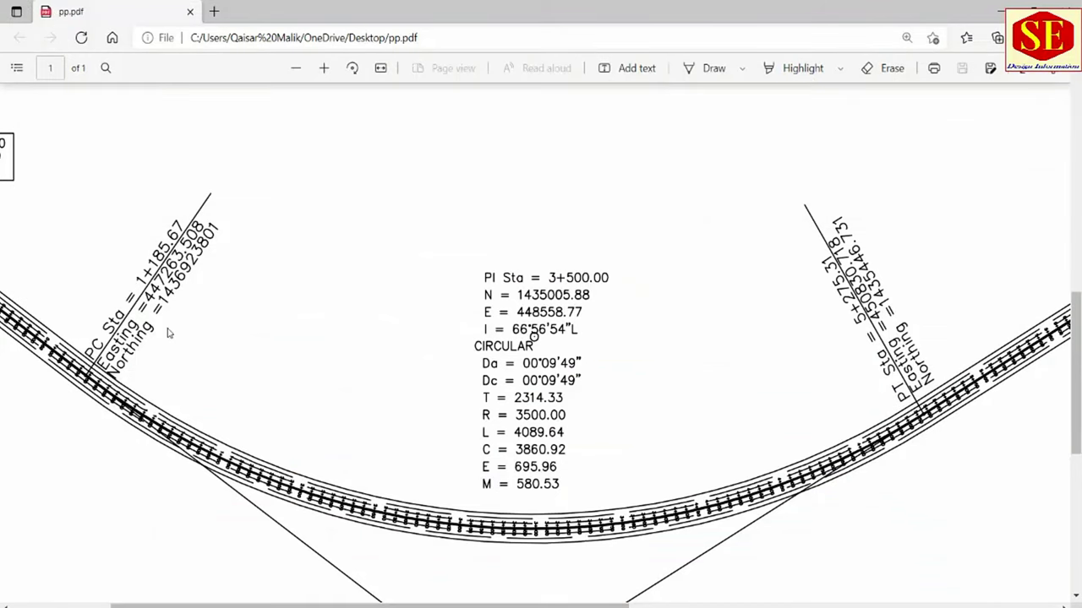
ctrl+scroll(122, 320, up, 2)
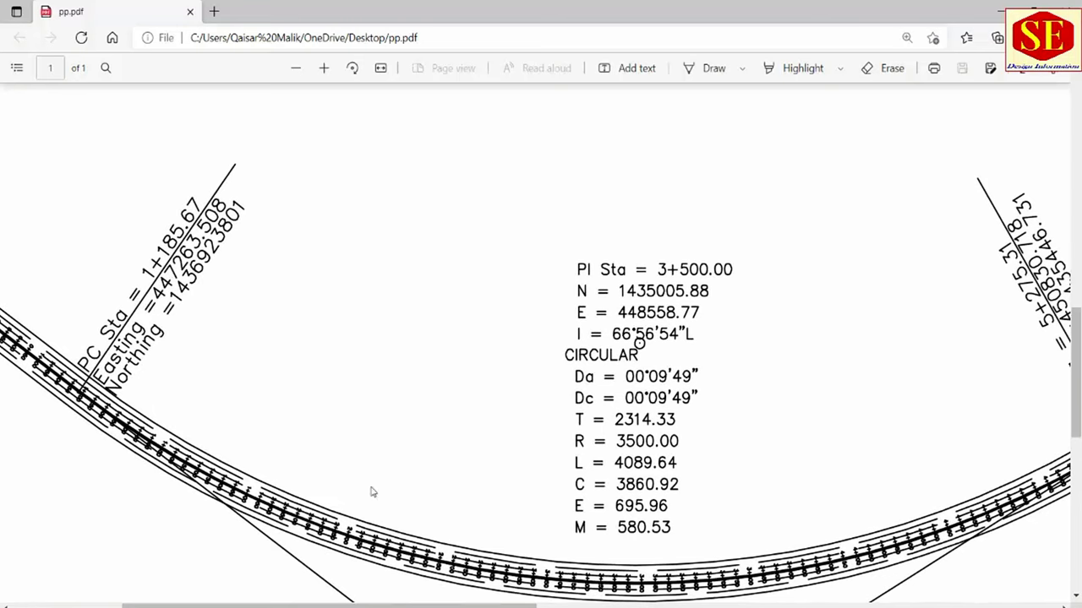
key(alt+Tab)
click(455, 283)
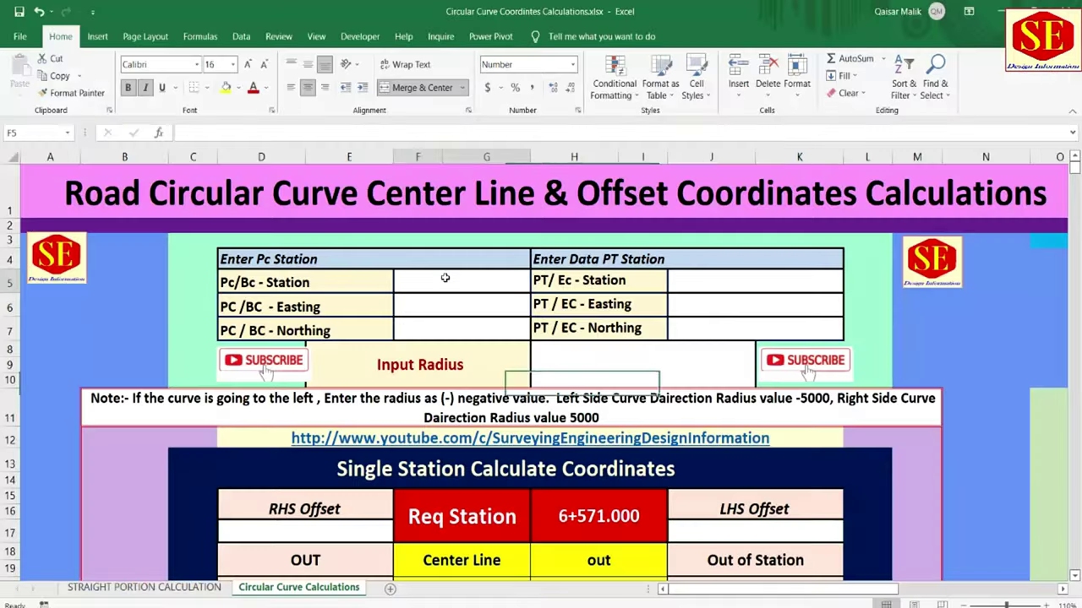
text(1185.6)
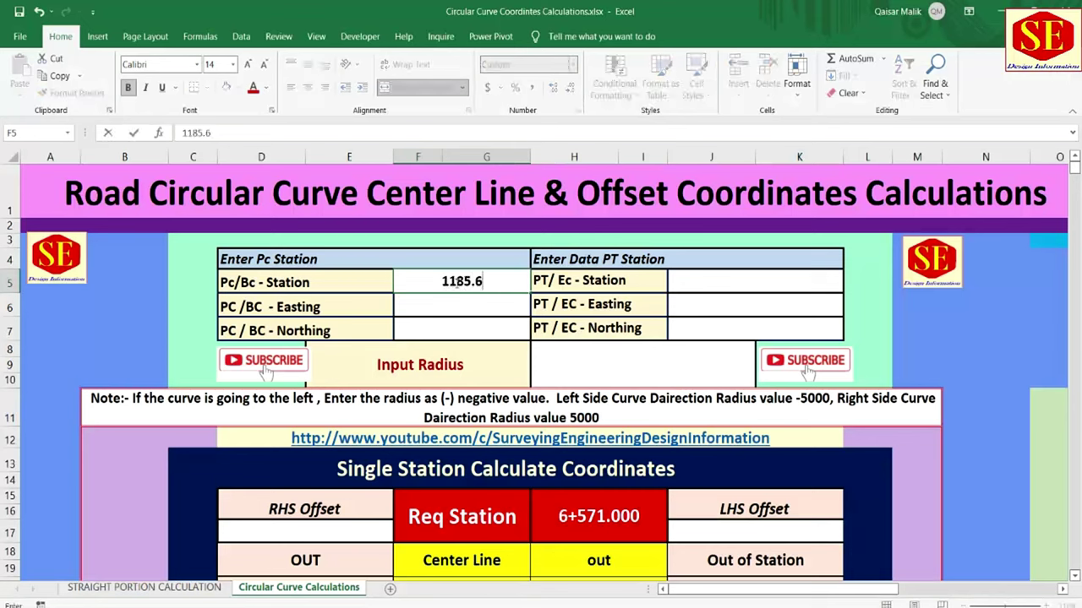
text(7)
key(Return)
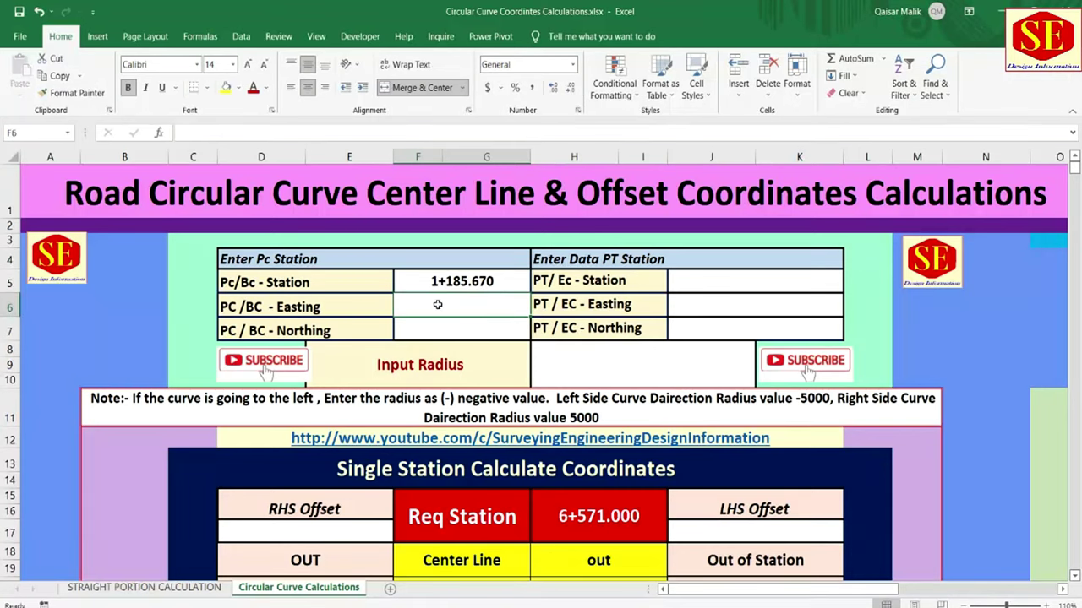
key(alt+Tab)
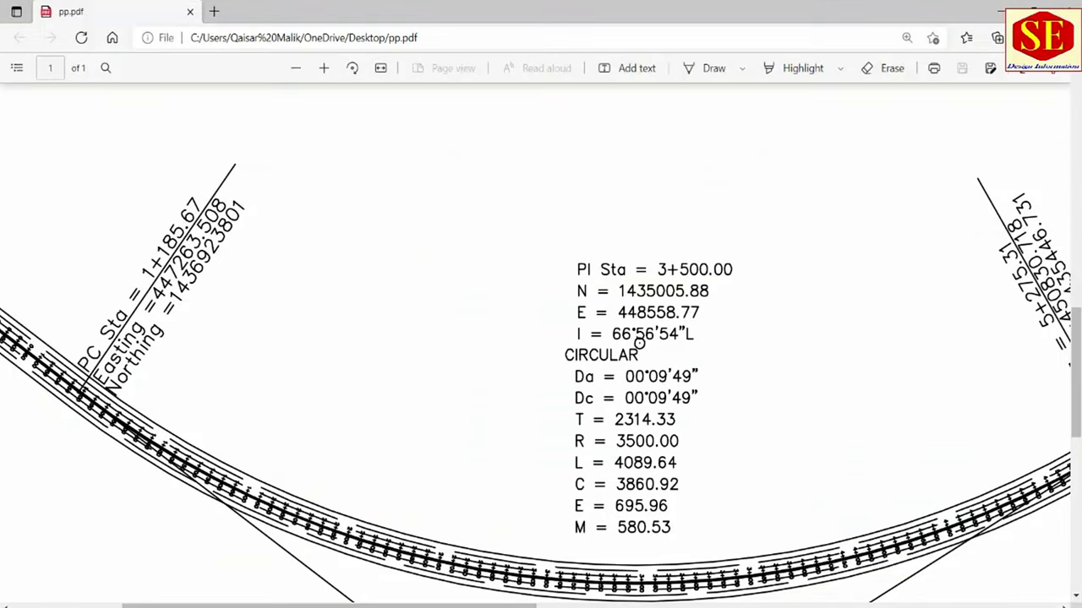
key(alt+Tab)
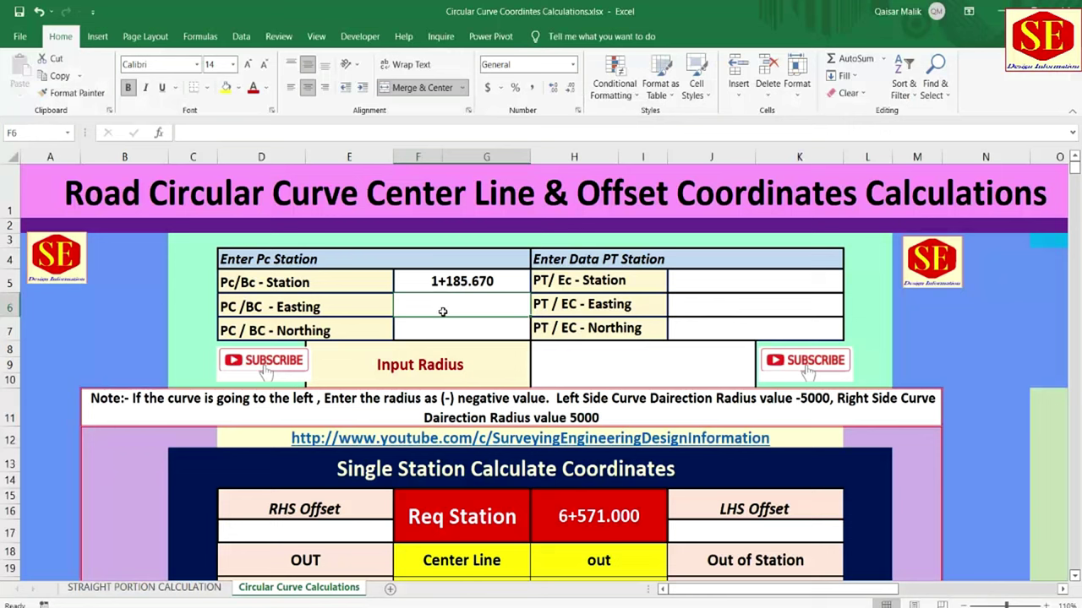
text(4472)
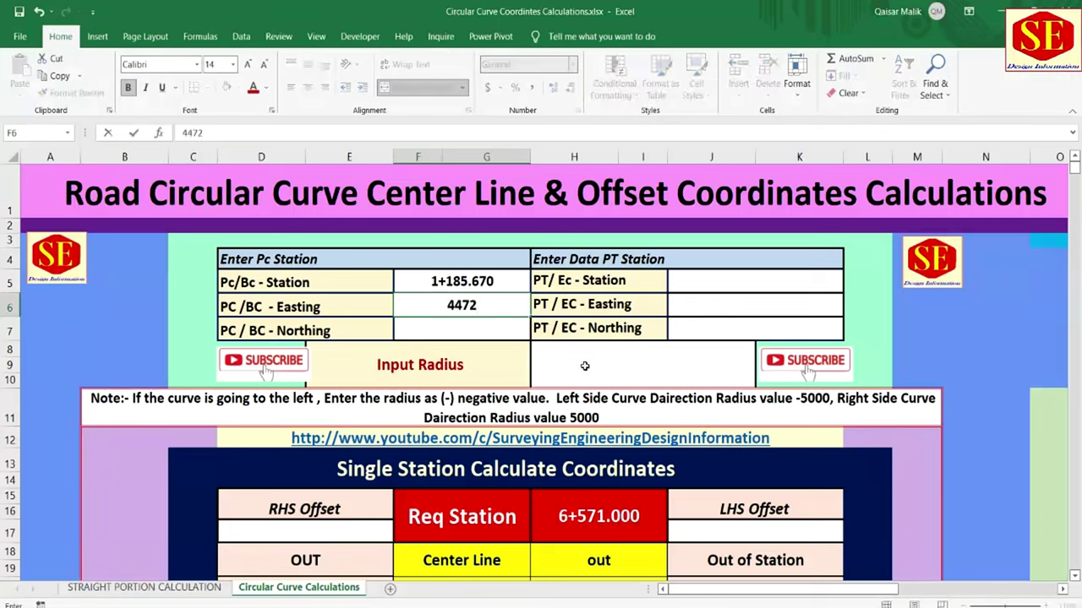
text(63)
text(.508)
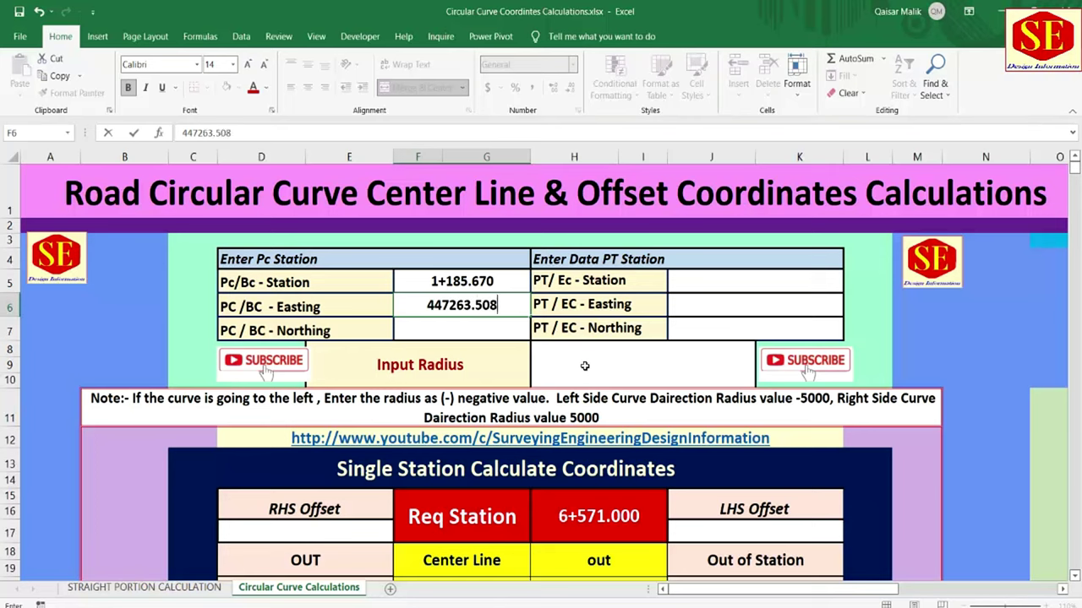
key(Return)
click(266, 310)
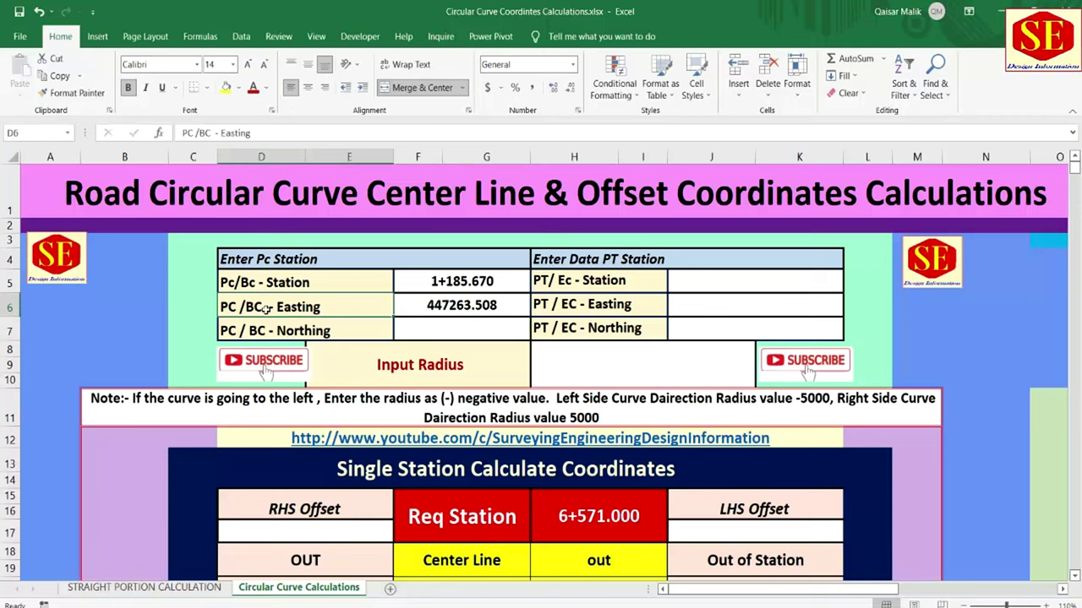
click(450, 299)
key(alt+Tab)
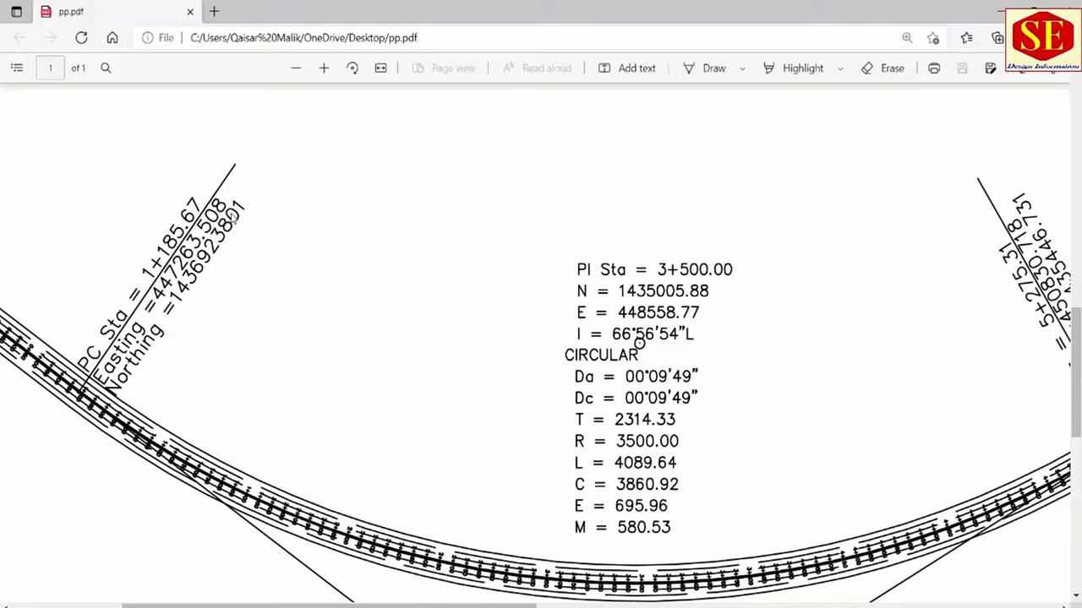
key(alt+Tab)
click(500, 329)
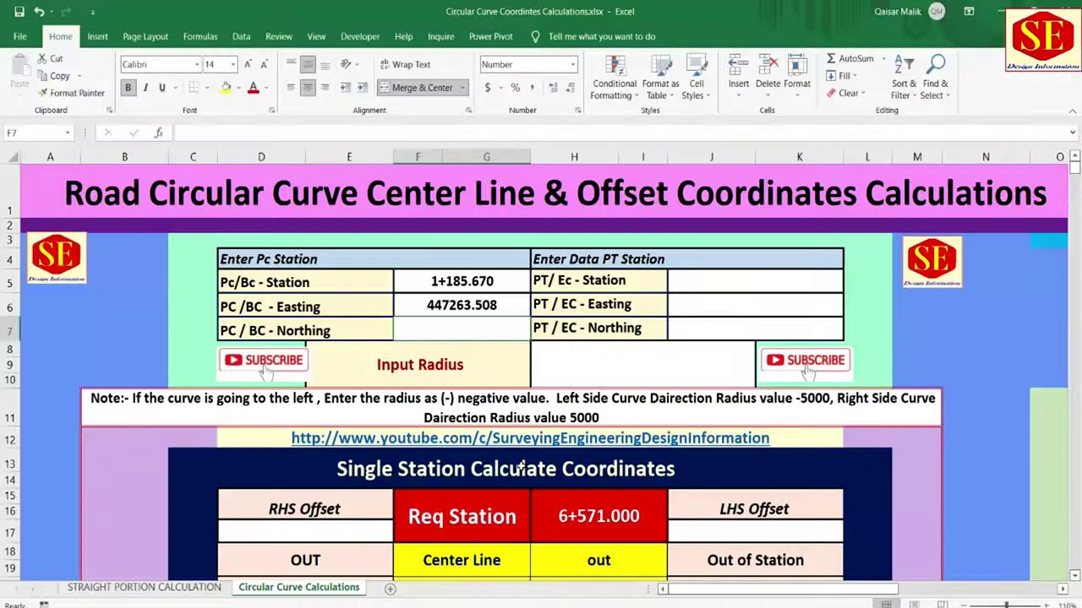
text(1)
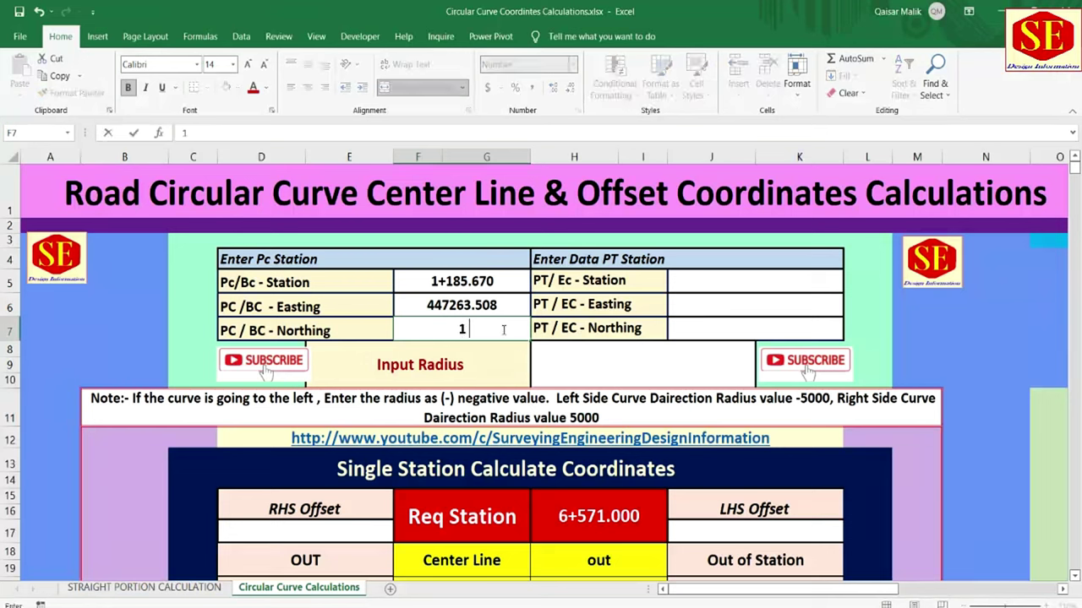
text(436)
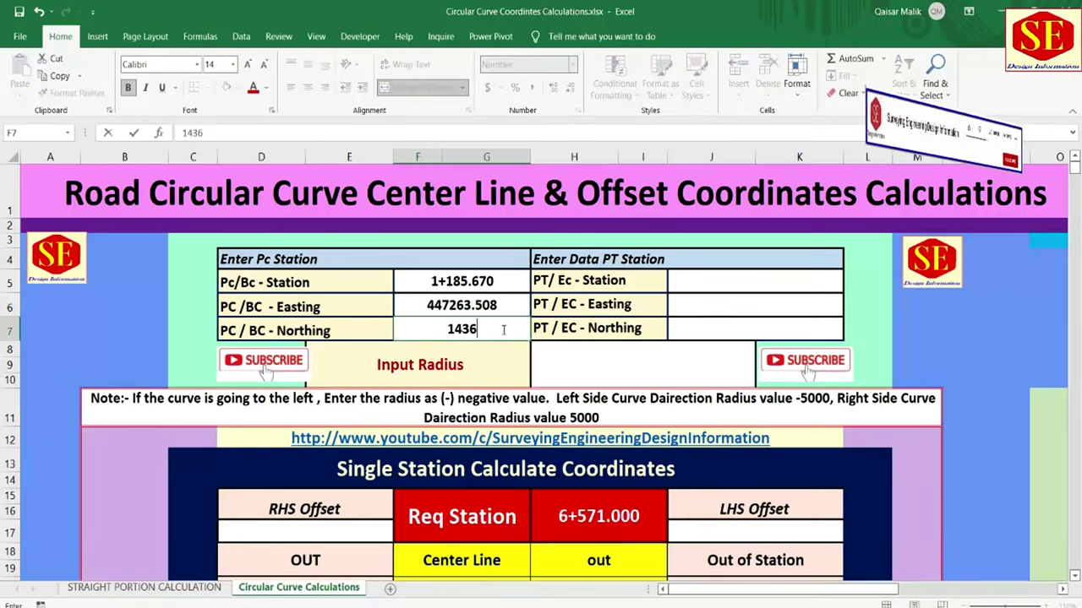
text(923.801)
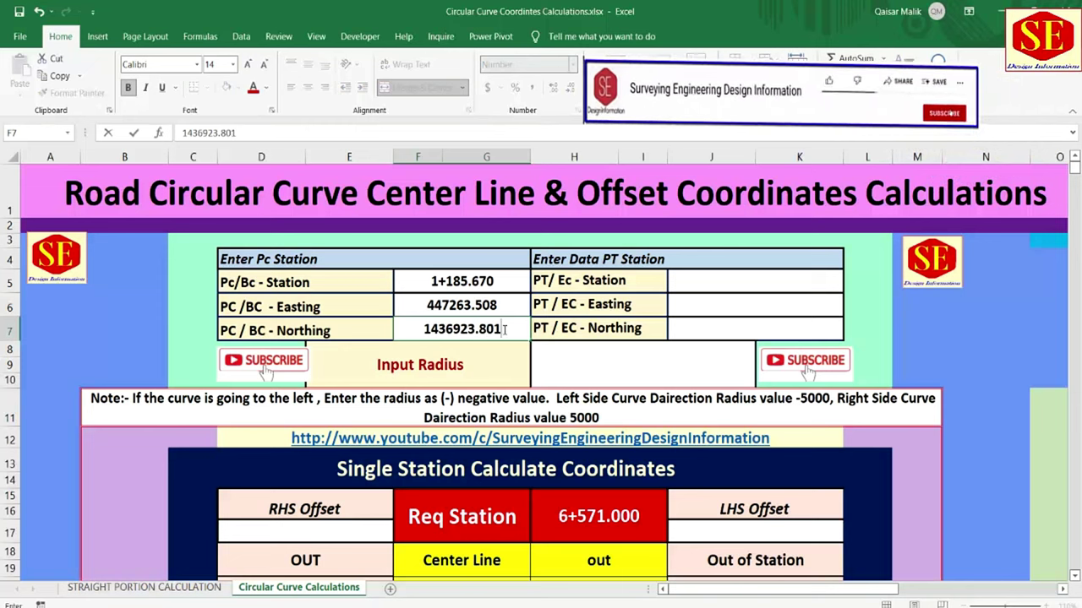
key(Return)
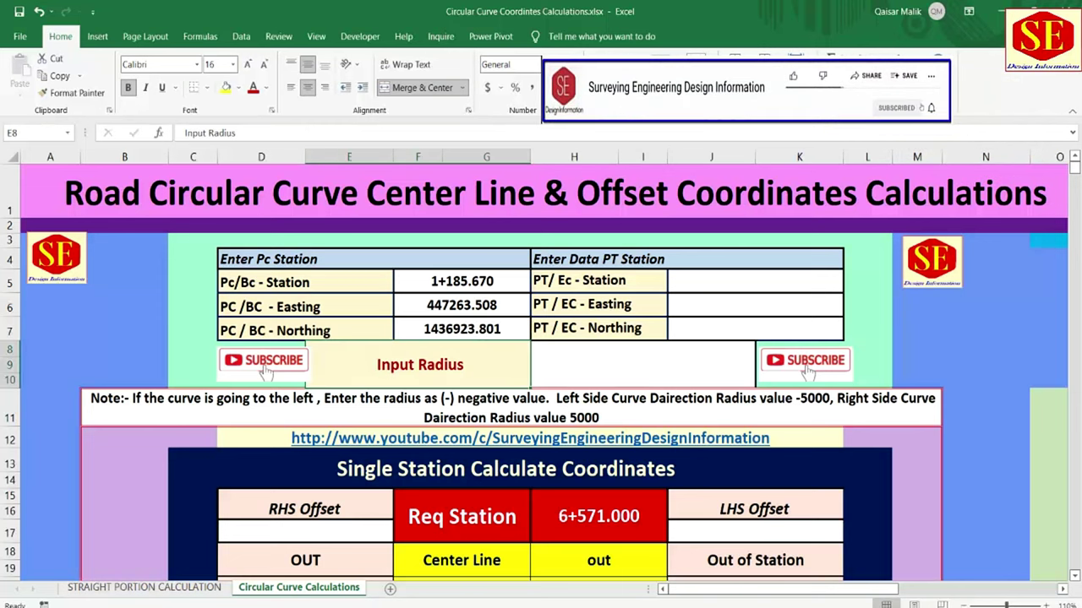
key(alt+Tab)
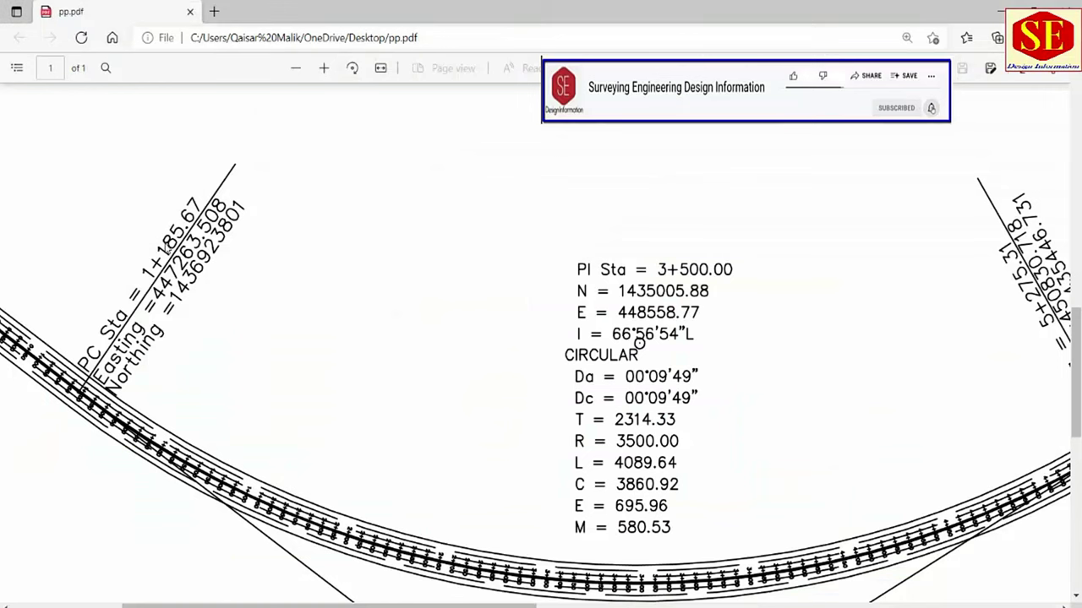
scroll(550, 254, right, 5)
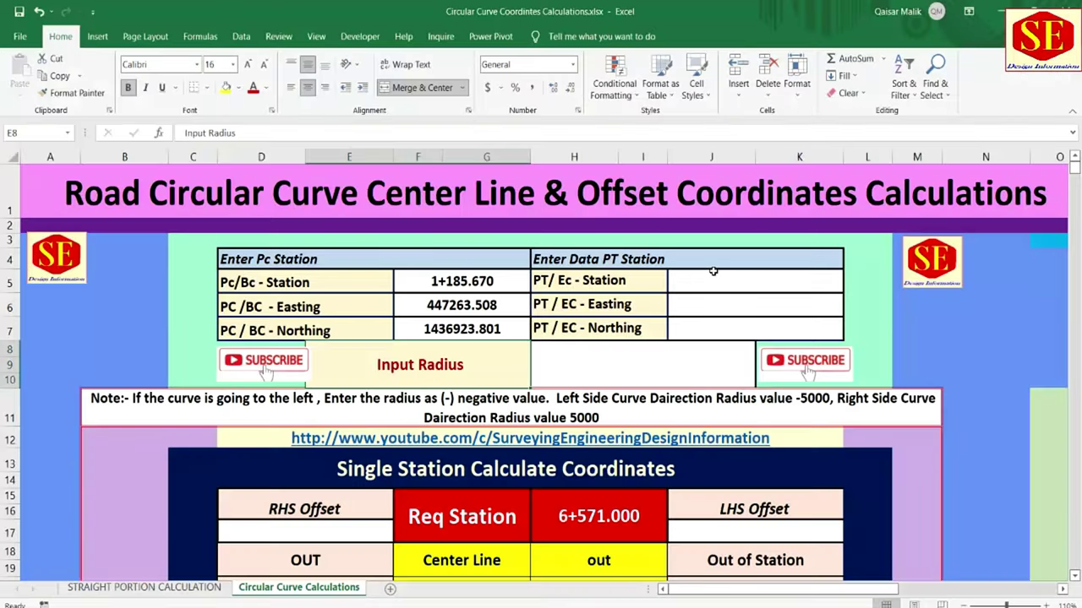
- Enter PT/EC station 5275.31 in cell J5
click(712, 271)
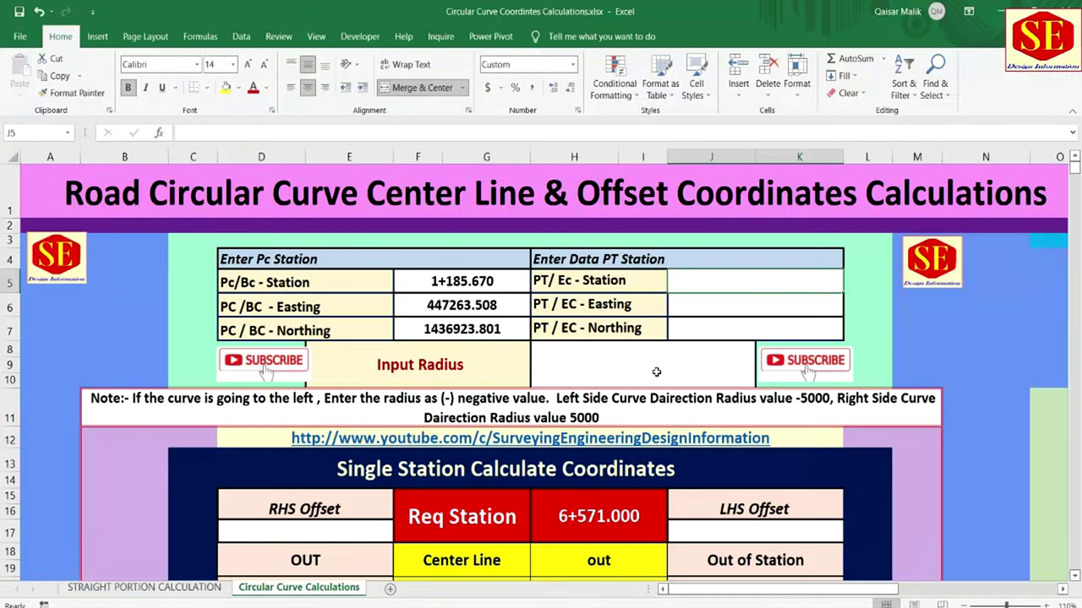
text(527)
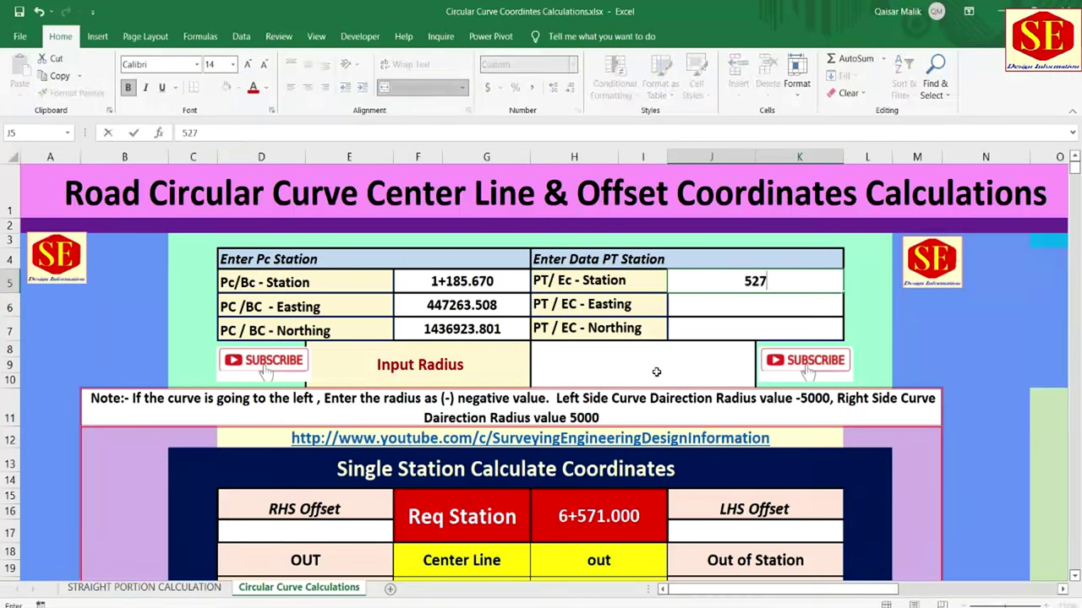
text(5.31)
key(Return)
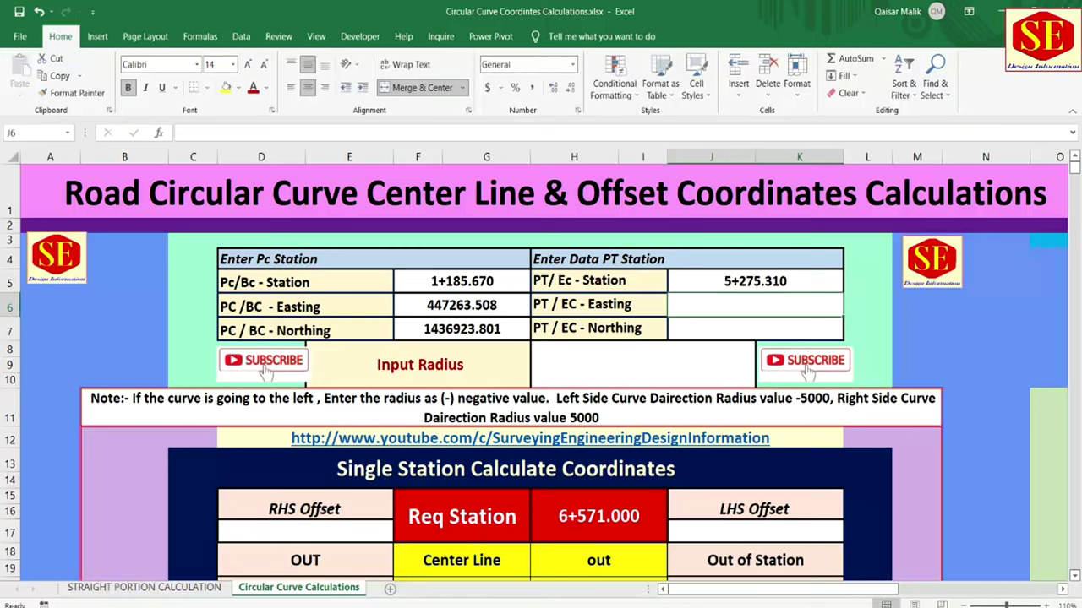
- Read the PT coordinates from the PDF and enter easting 450830.718 and northing 1435446.731
click(545, 604)
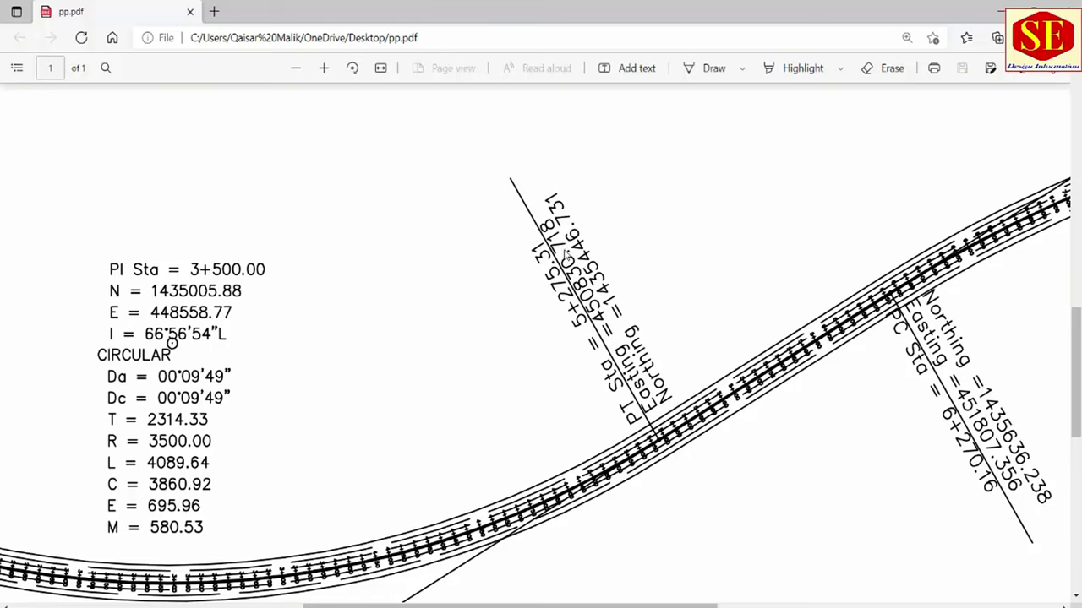
click(545, 604)
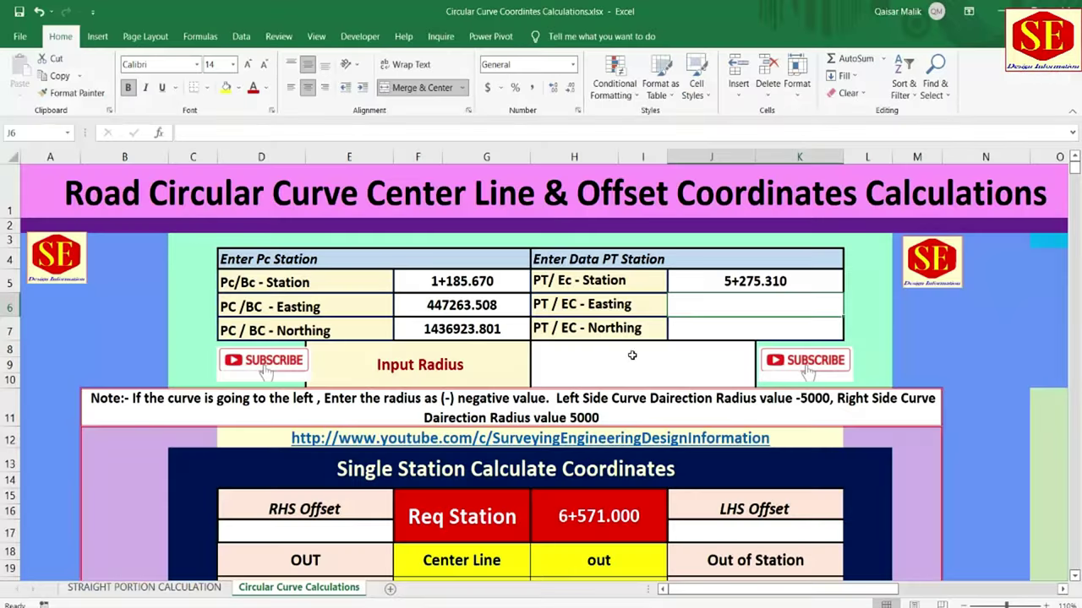
text(4)
text(5083)
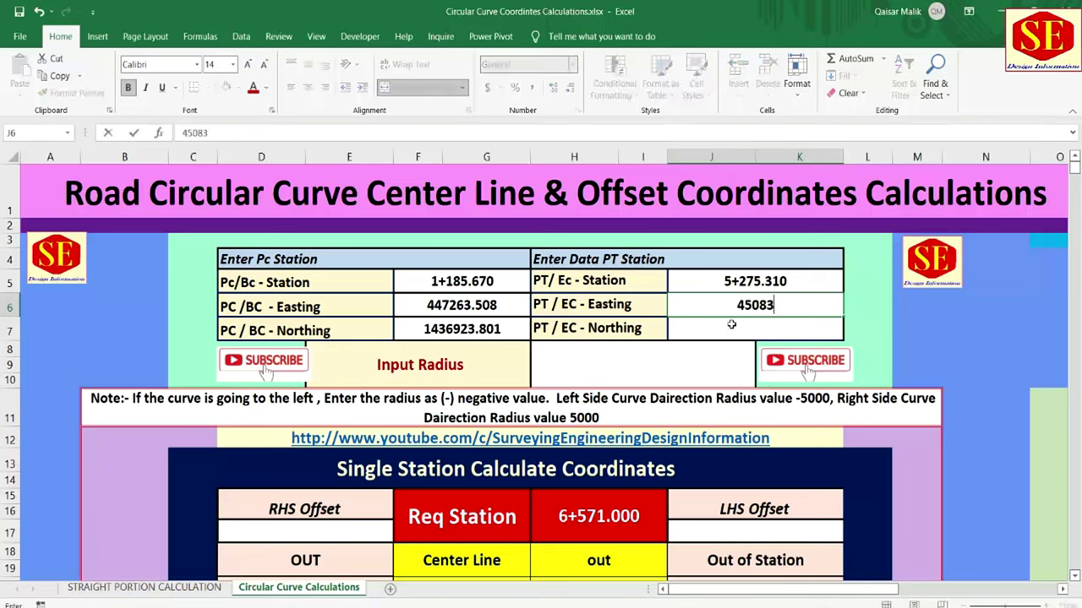
text(0.)
text(718)
key(Return)
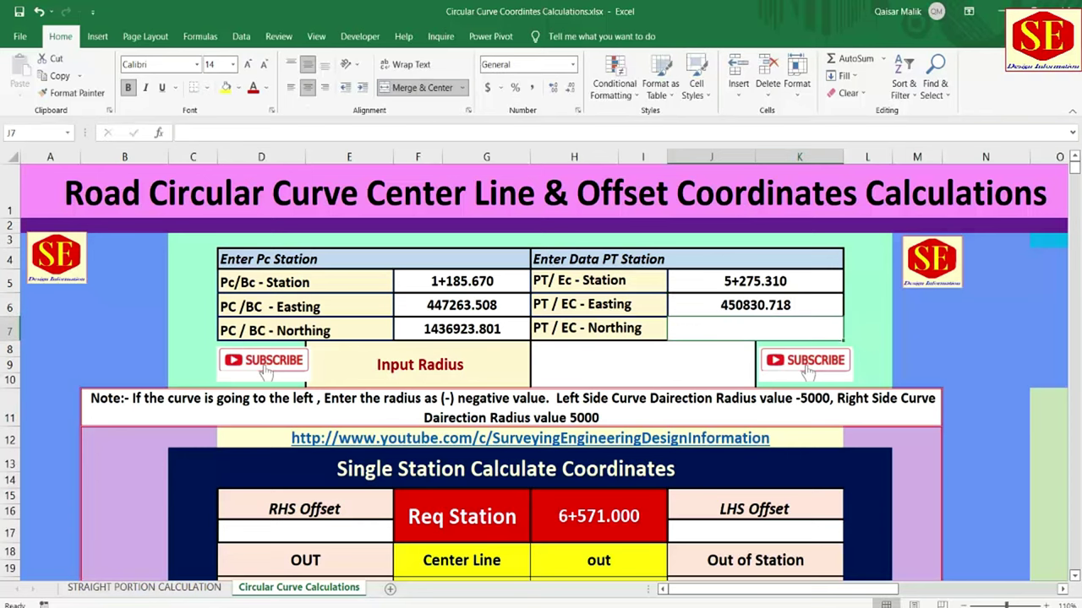
key(alt+Tab)
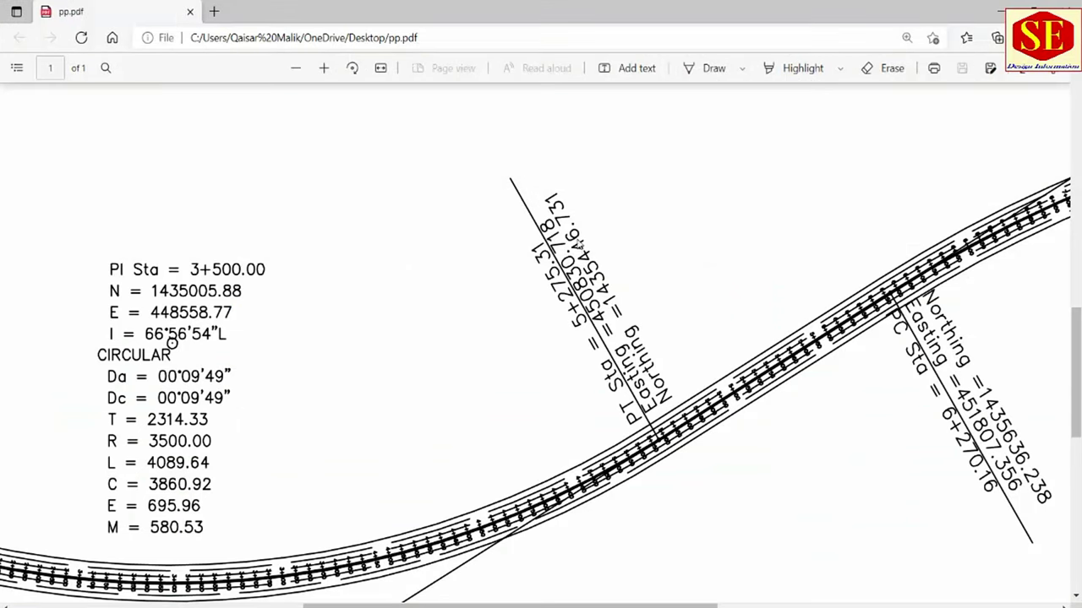
key(alt+Tab)
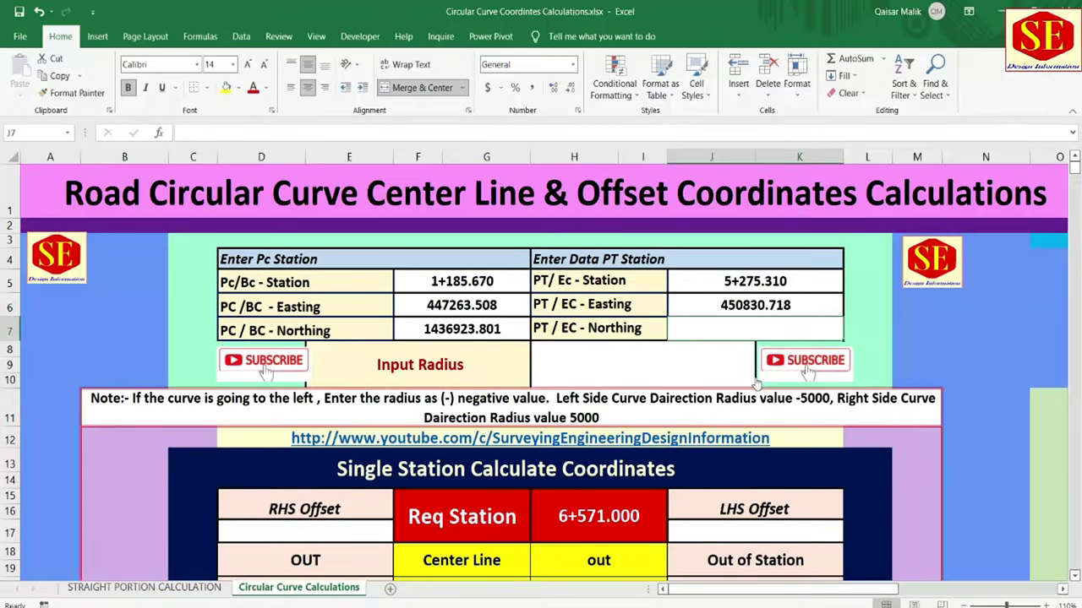
text(1435)
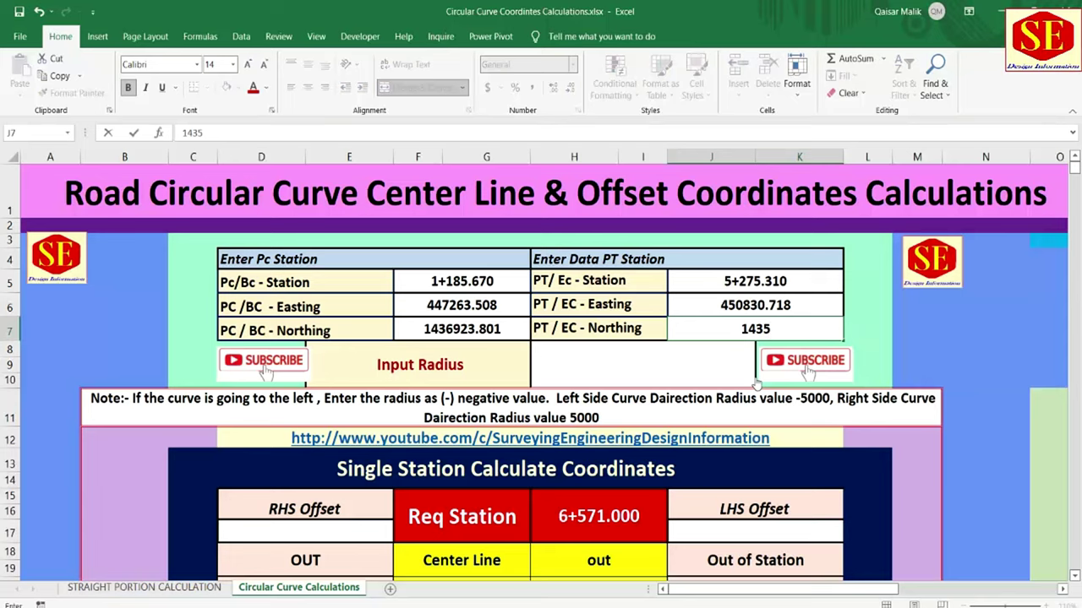
text(446)
text(.731)
key(Return)
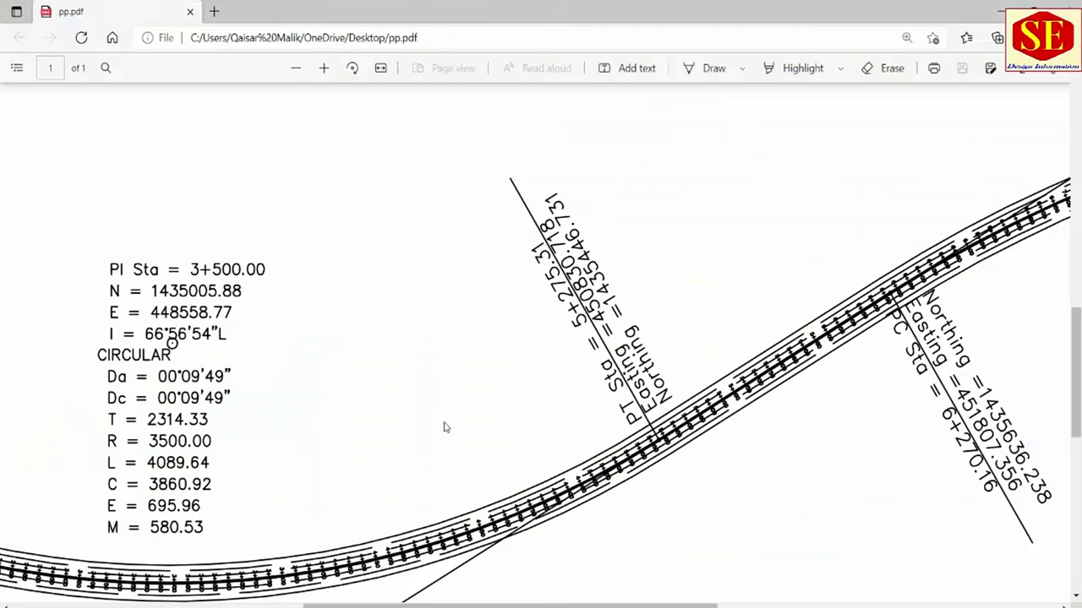
- Enter an input radius of -3500 in the curve calculator
scroll(547, 391, down, 1)
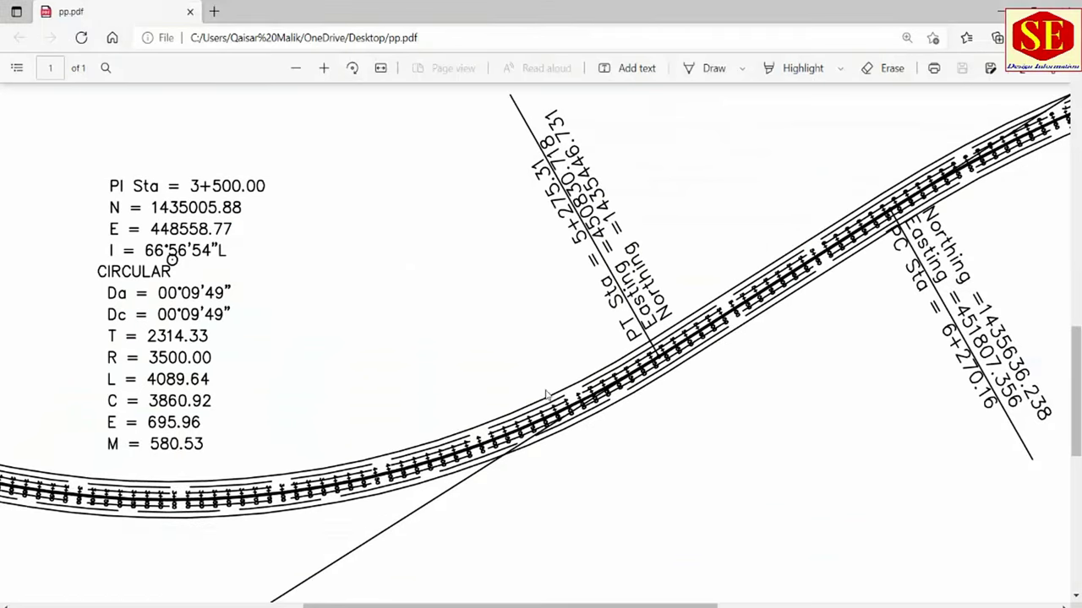
ctrl+scroll(180, 401, down, 1)
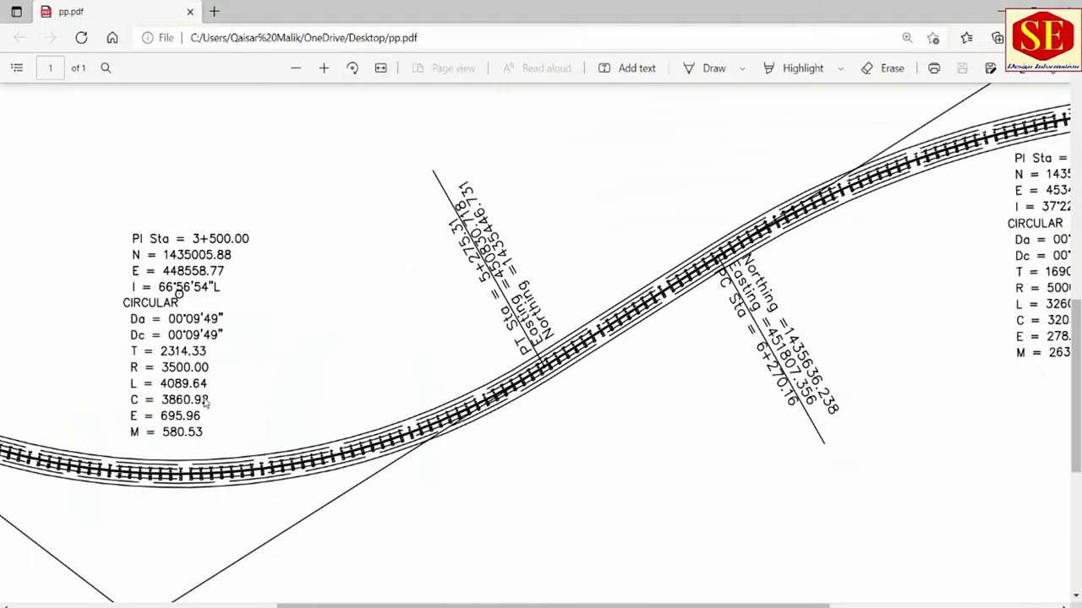
drag(458, 603, 309, 601)
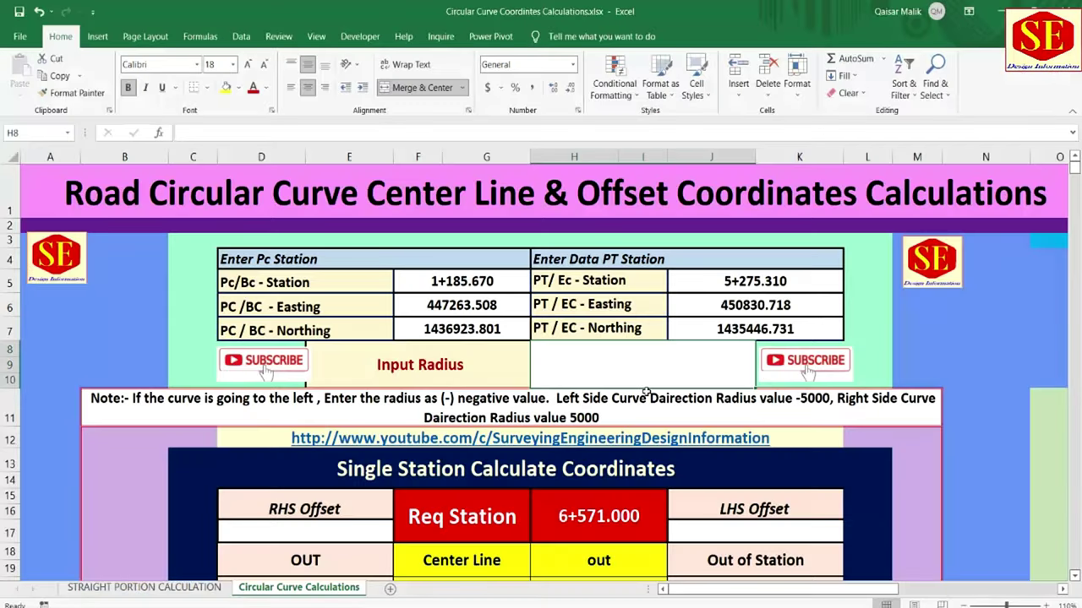
text(-350)
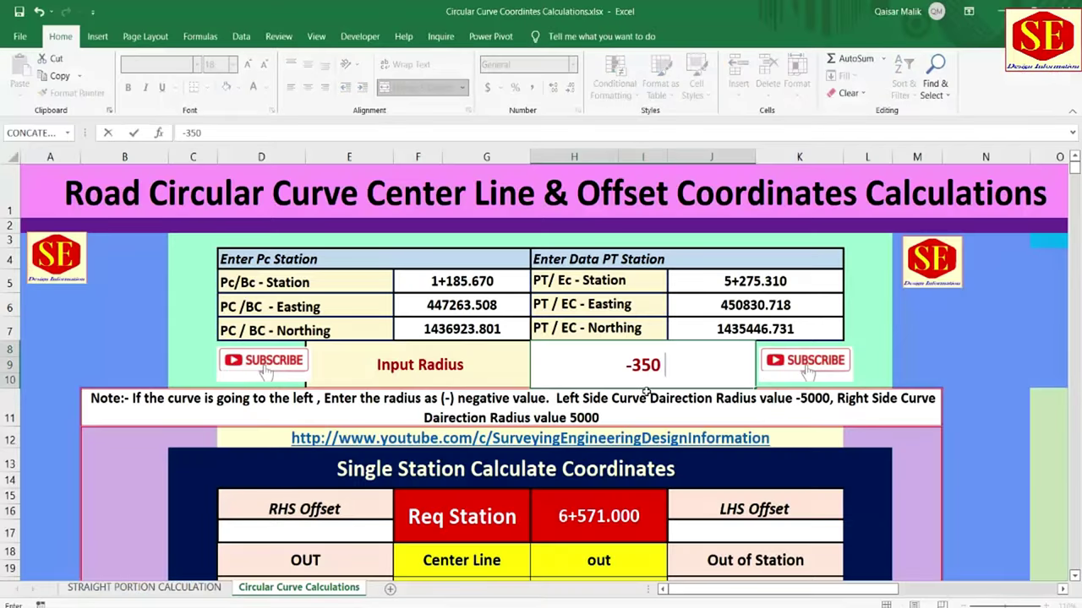
text(0)
key(Return)
- Test a positive 3500 radius in H8, then set it back to -3500
click(669, 365)
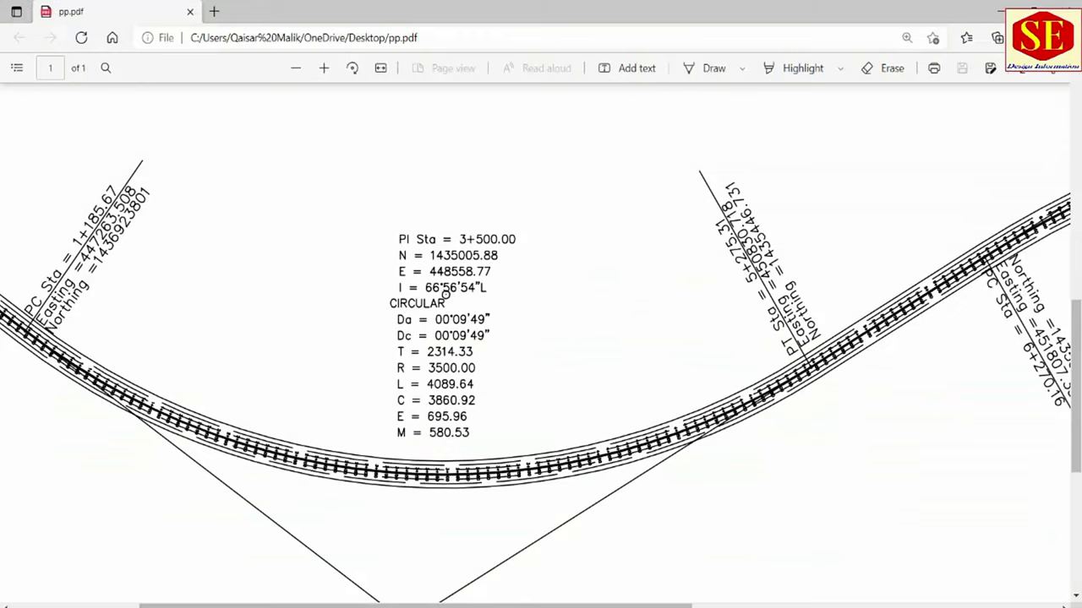
drag(507, 605, 1035, 583)
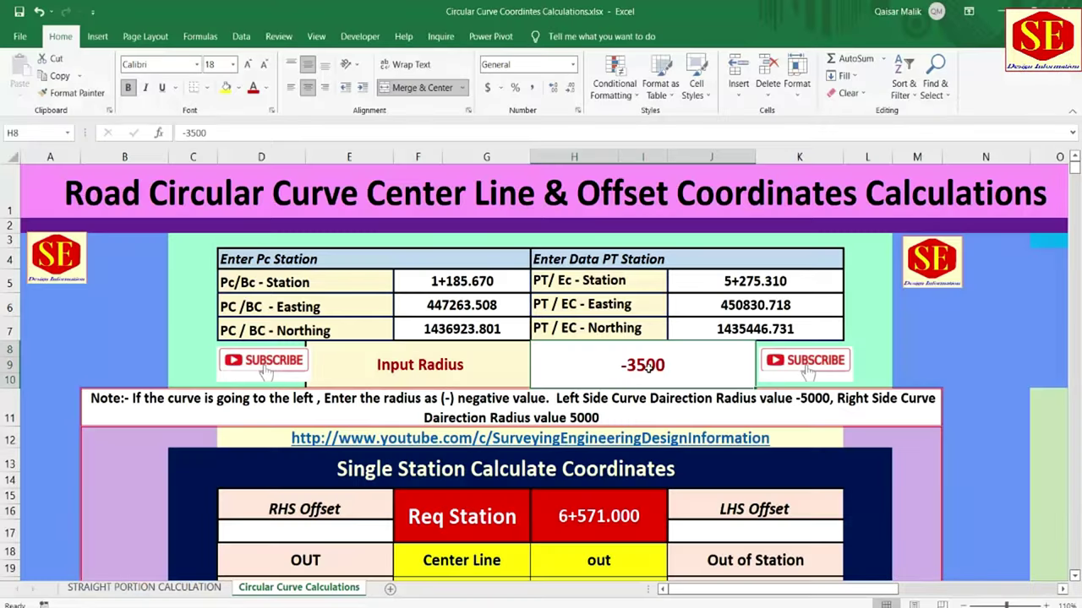
text(3500)
key(Return)
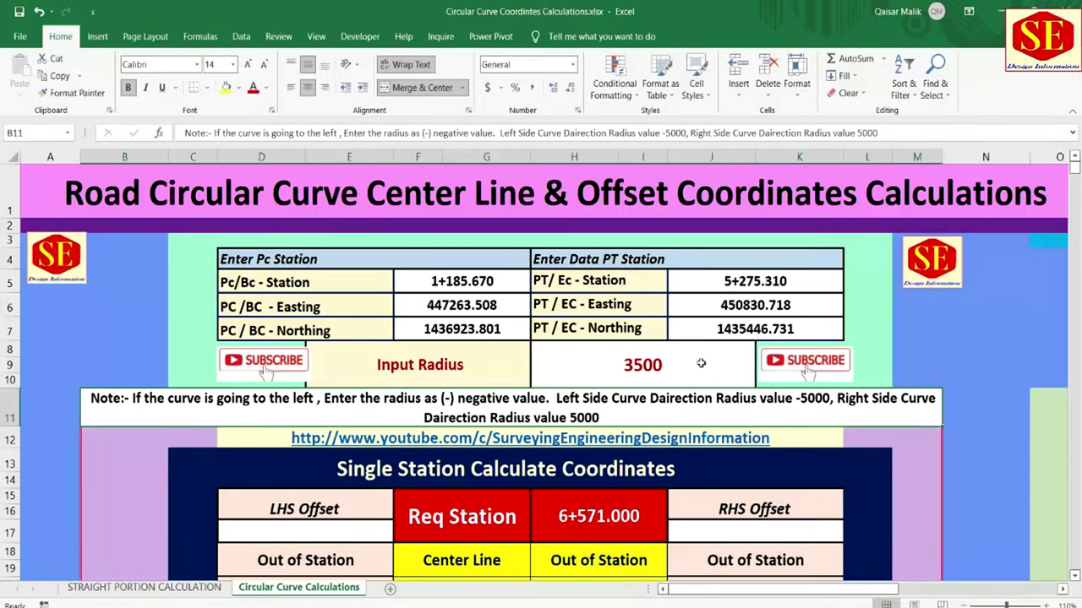
click(644, 366)
text(-350)
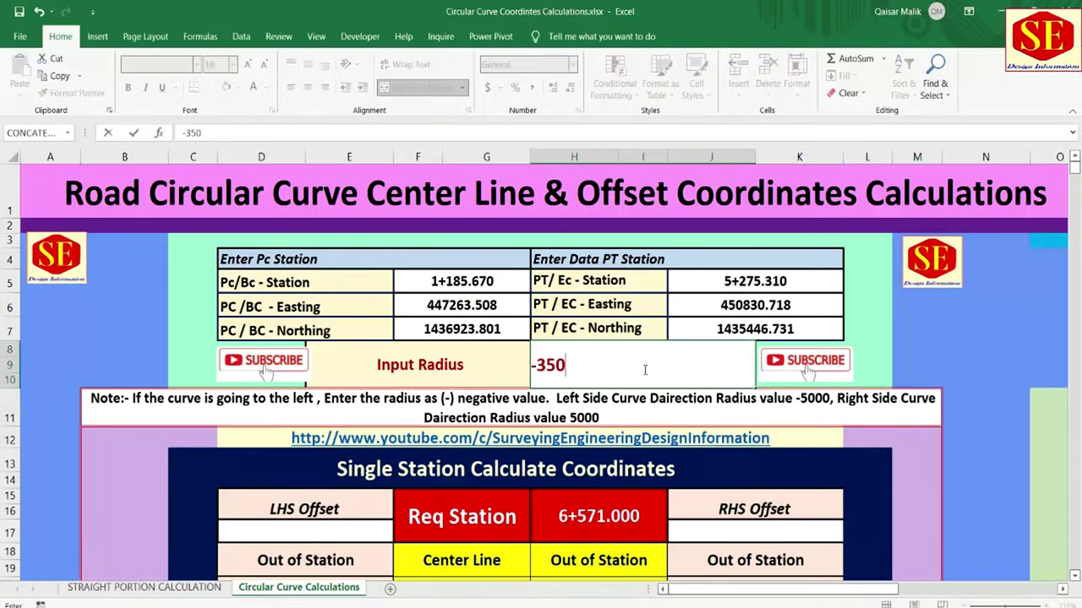
text(0)
key(Return)
scroll(644, 346, down, 1)
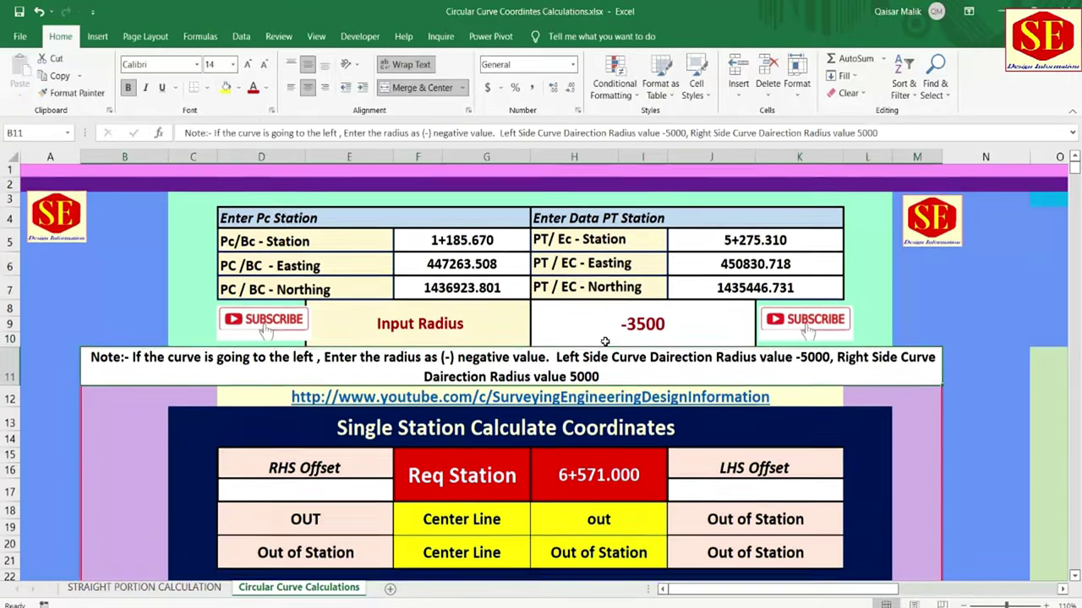
scroll(479, 401, down, 1)
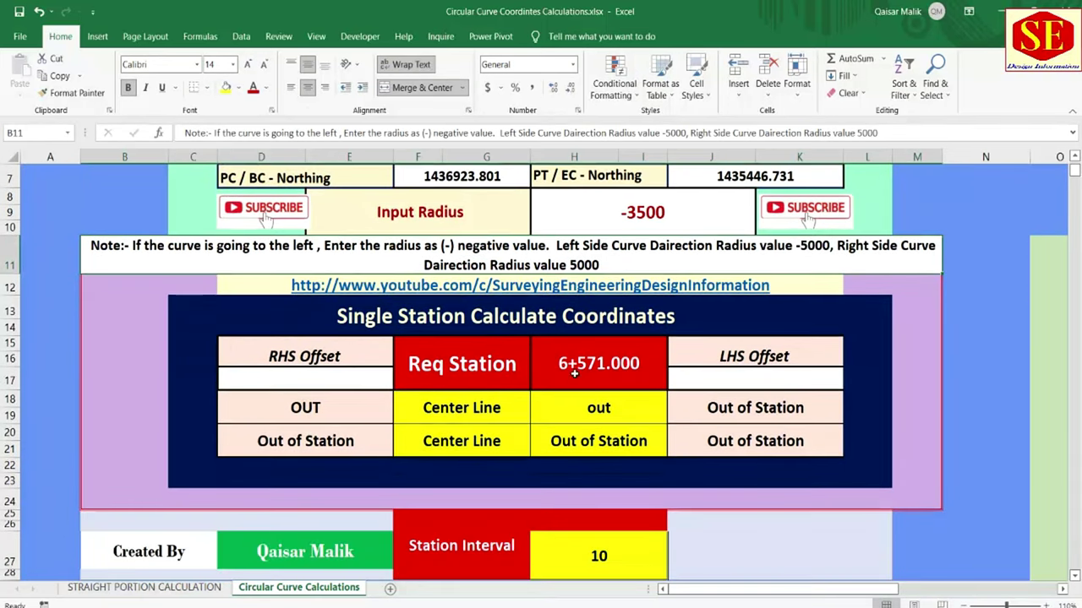
- Enter required station 1190 in the Req Station cell H15
click(616, 376)
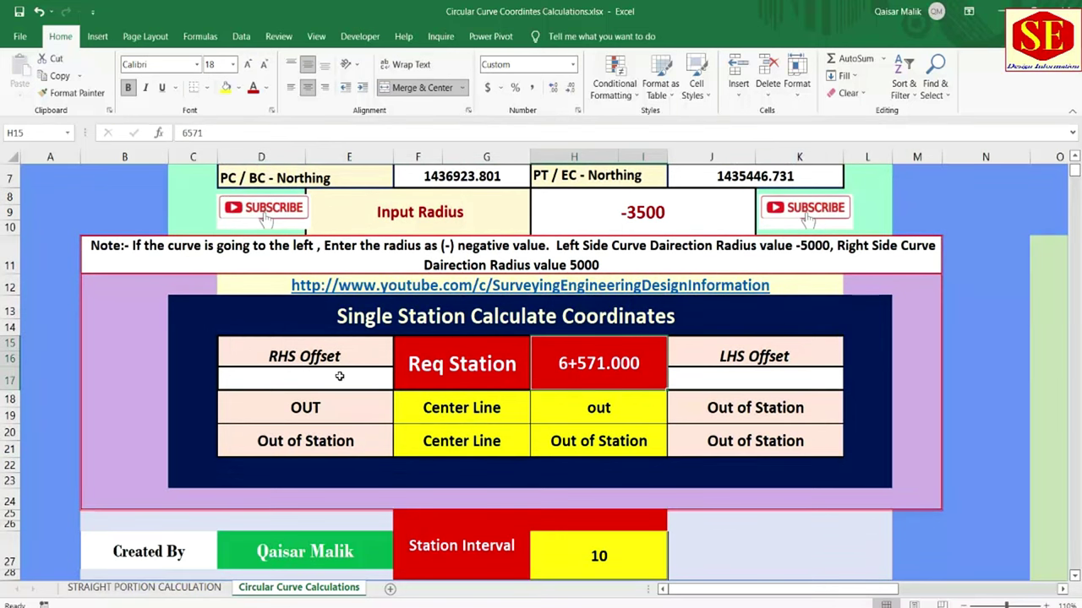
scroll(523, 392, up, 1)
scroll(549, 402, up, 1)
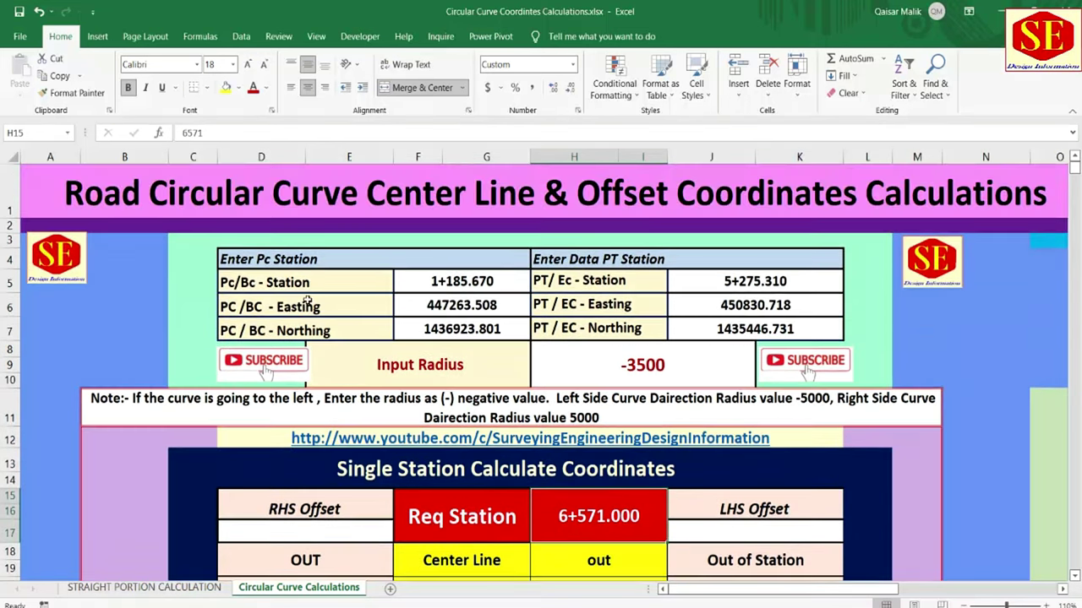
scroll(511, 361, down, 2)
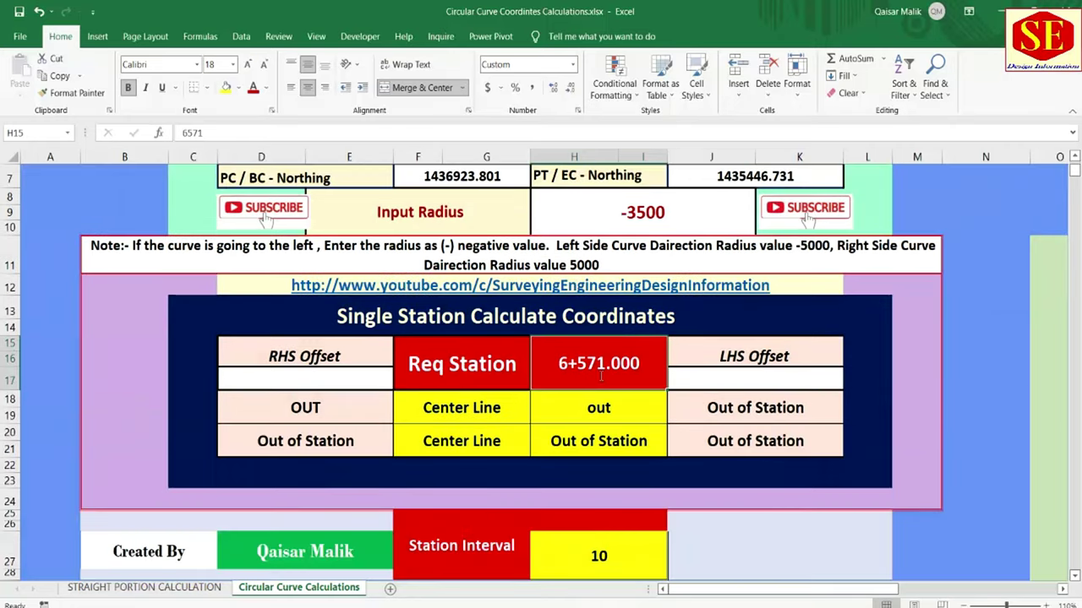
text(1190)
key(Return)
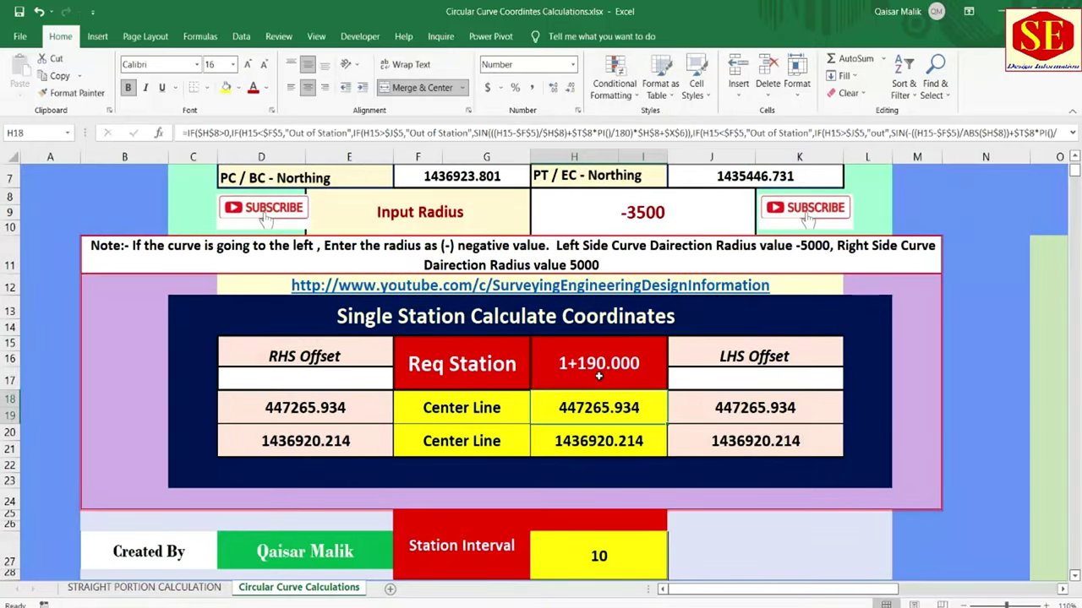
- Set the RHS offset to 10 and the LHS offset to -10
click(353, 379)
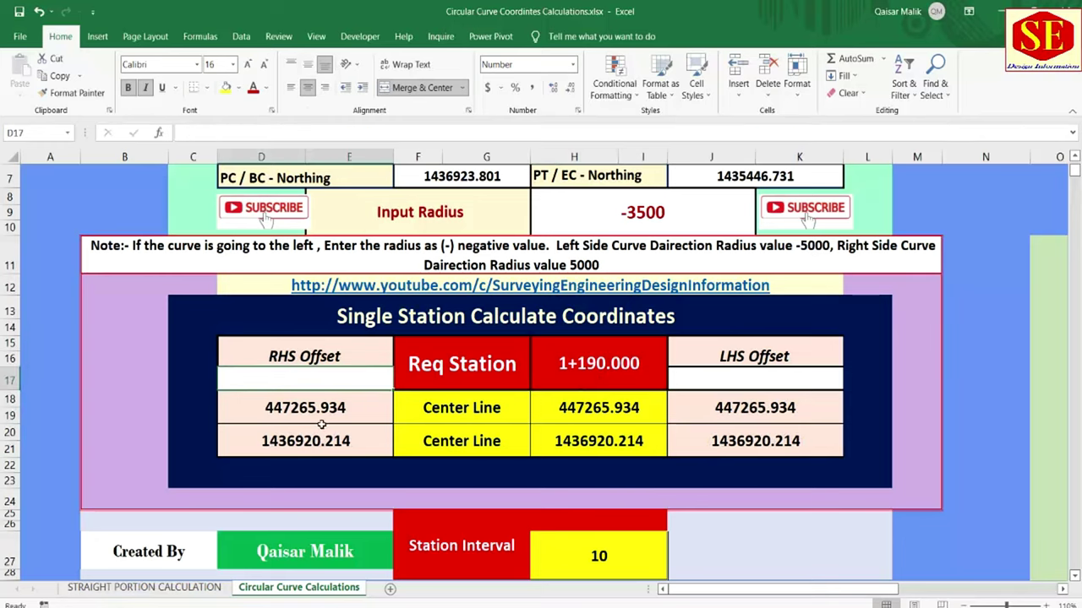
text(10)
key(Return)
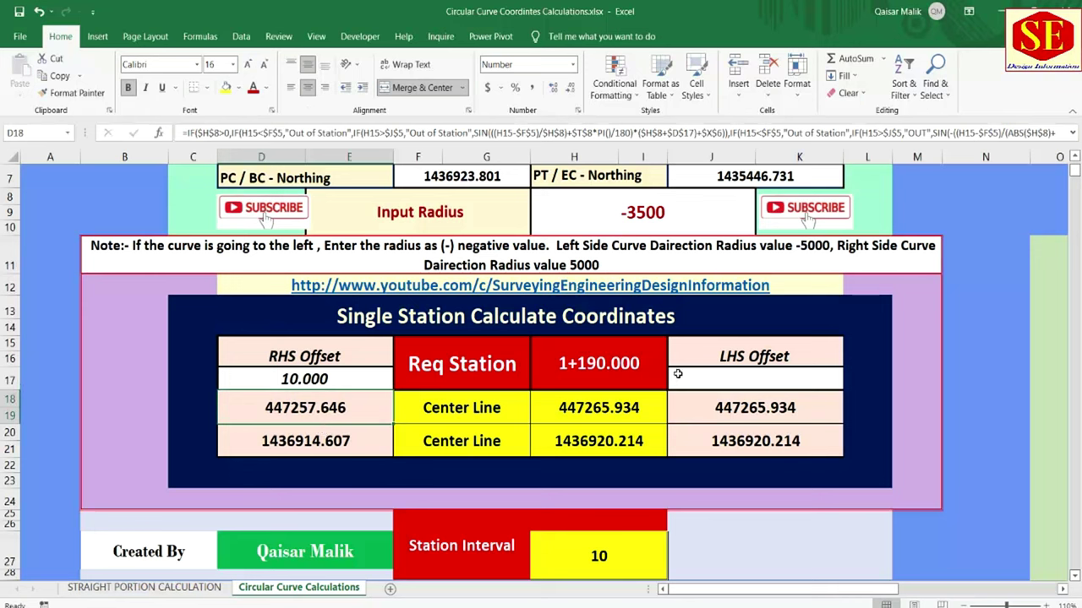
click(676, 374)
text(-10)
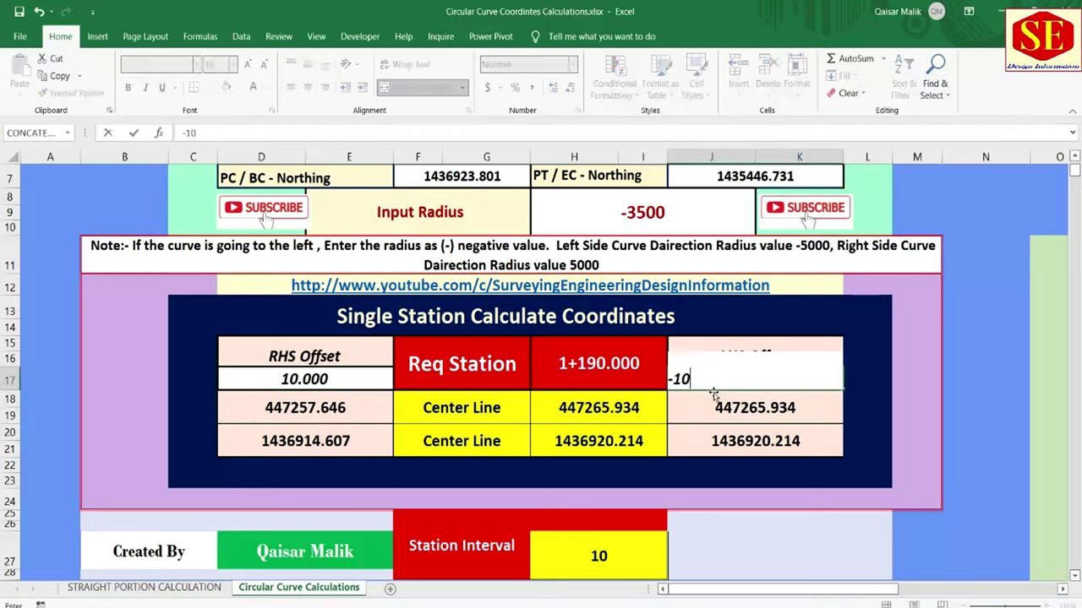
key(Return)
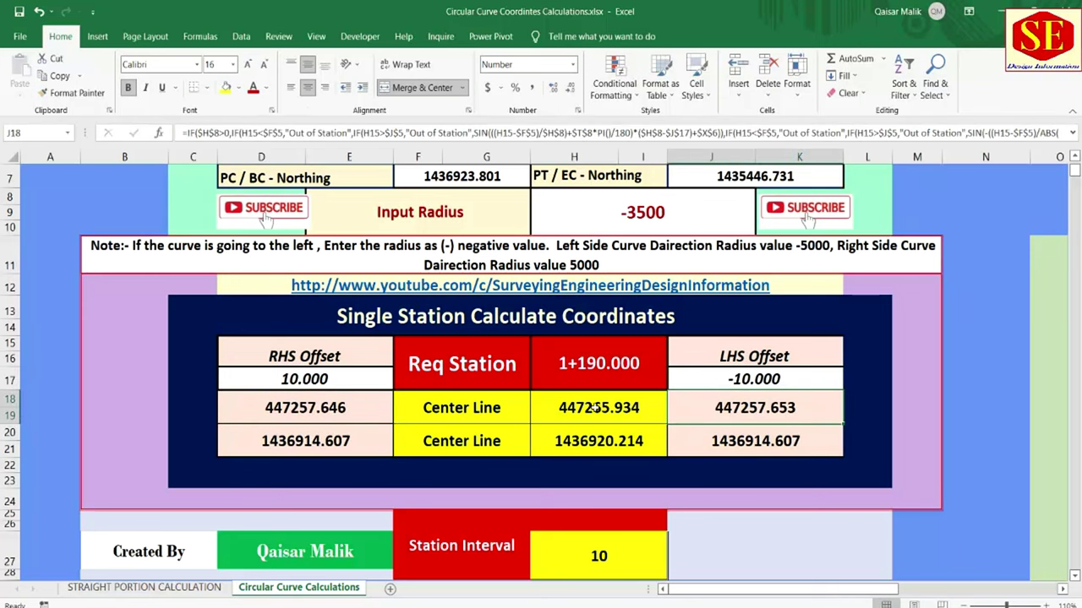
- Try required stations 1+200, 1+210 and 1220
click(649, 384)
text(1+2)
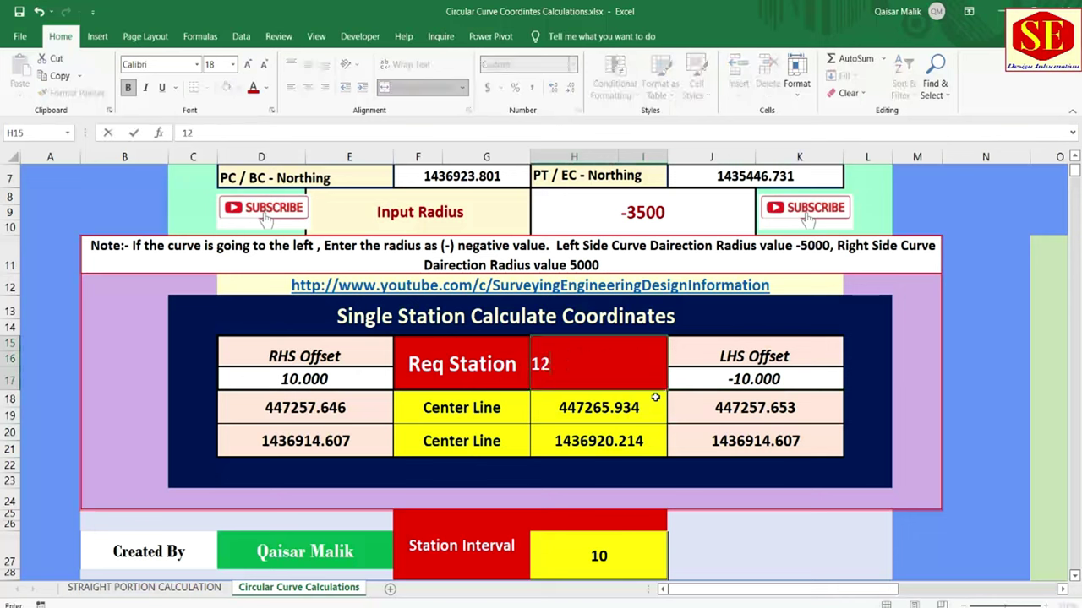
text(00)
key(Return)
key(Left)
key(Left)
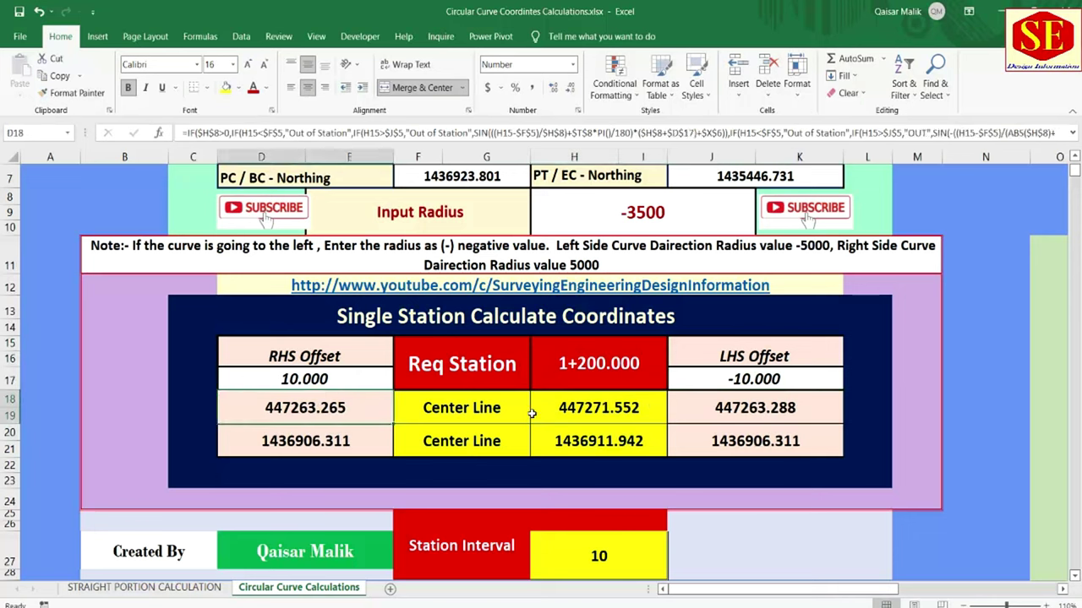
click(663, 373)
text(1)
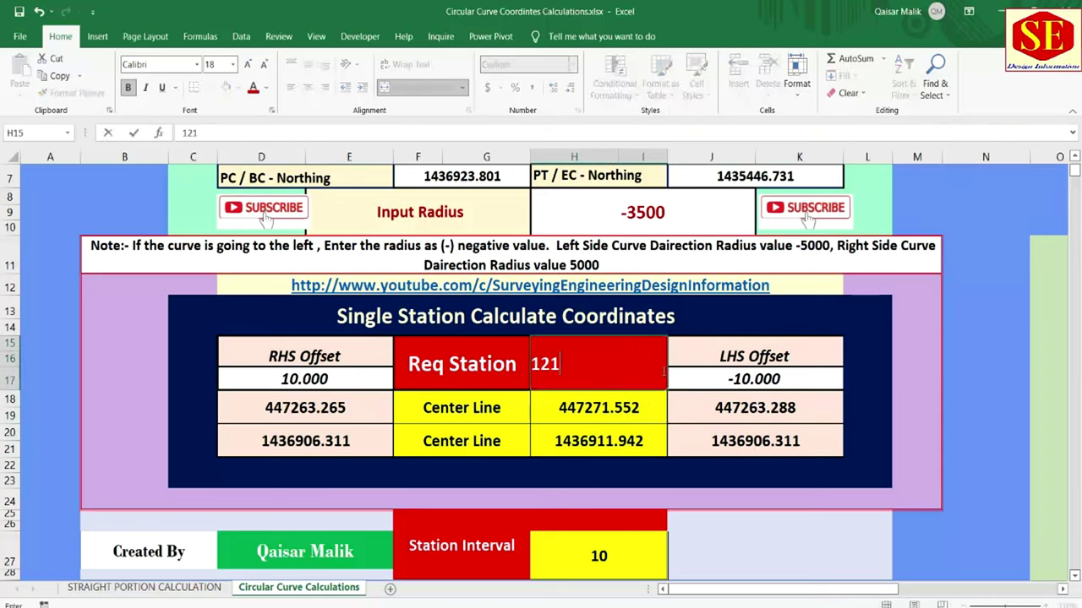
text(+210)
key(Return)
click(655, 369)
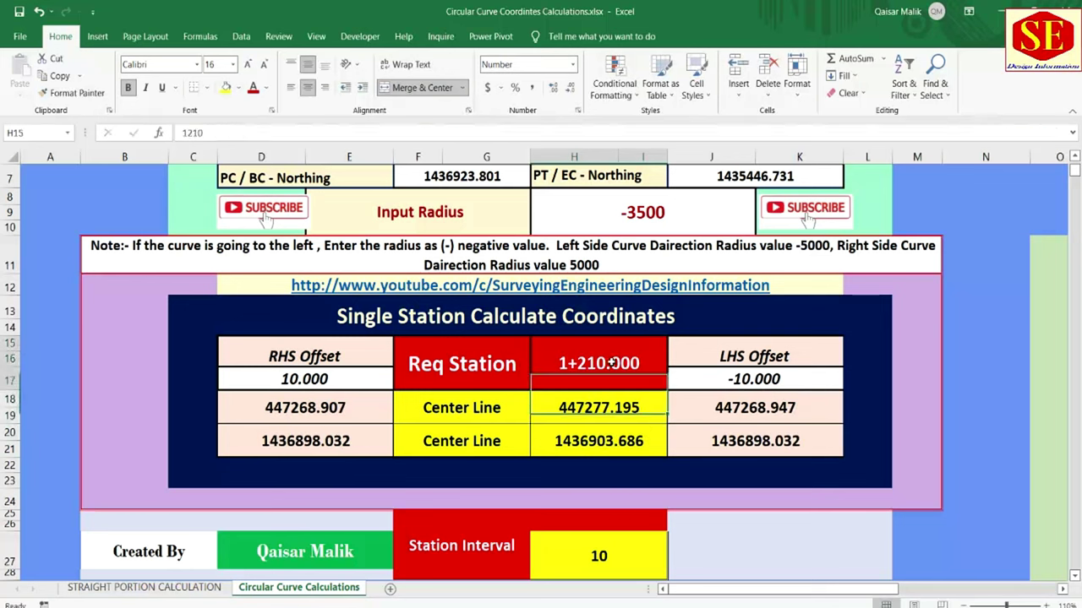
text(1220)
key(Return)
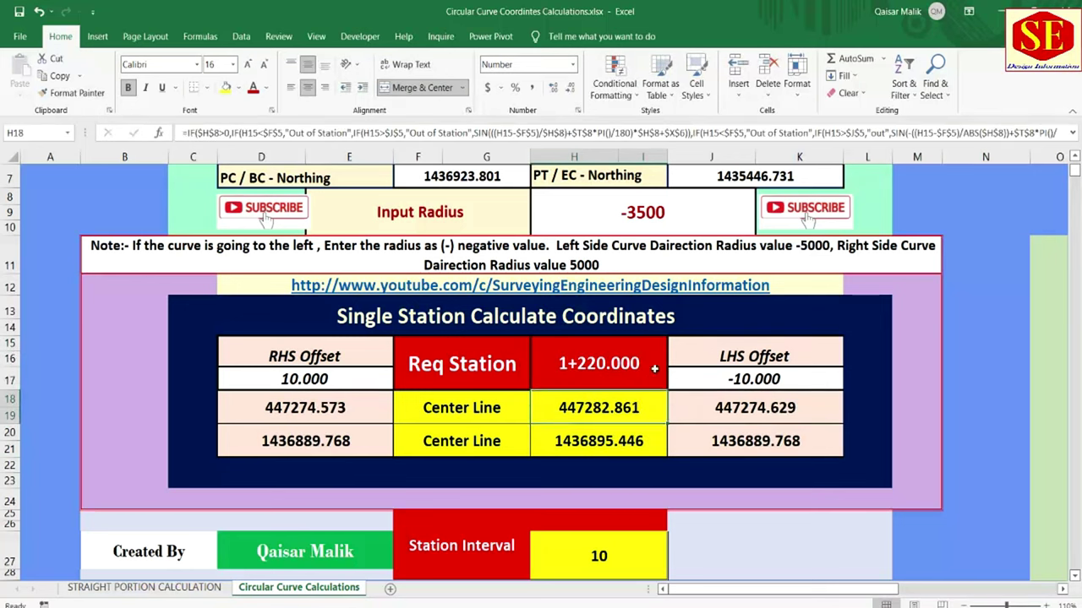
- Widen the LHS offset to -20 and compute station 1+225
click(791, 380)
text(-2)
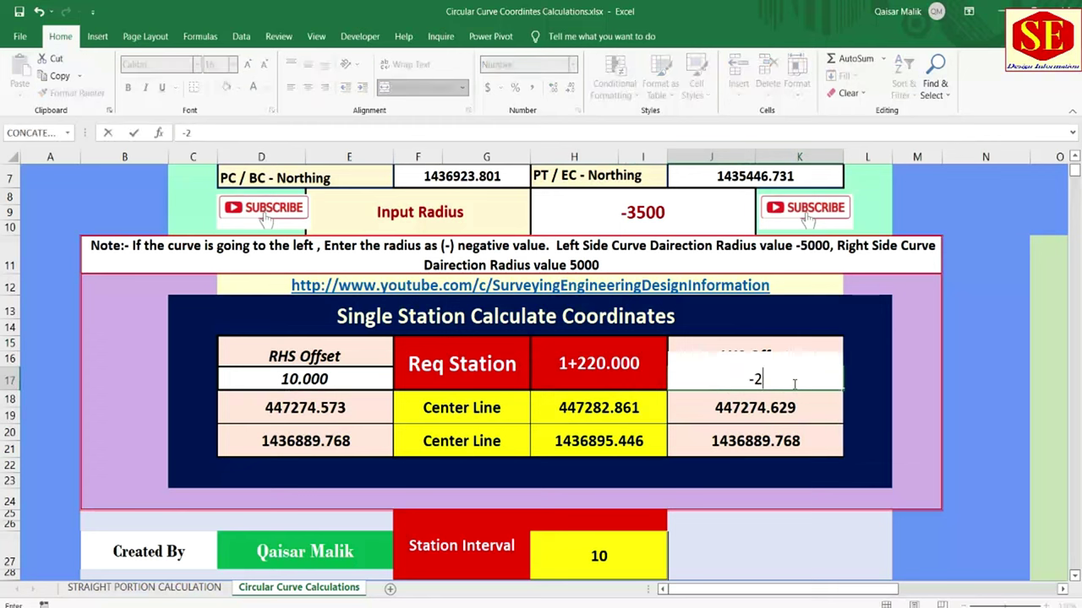
text(0)
key(Return)
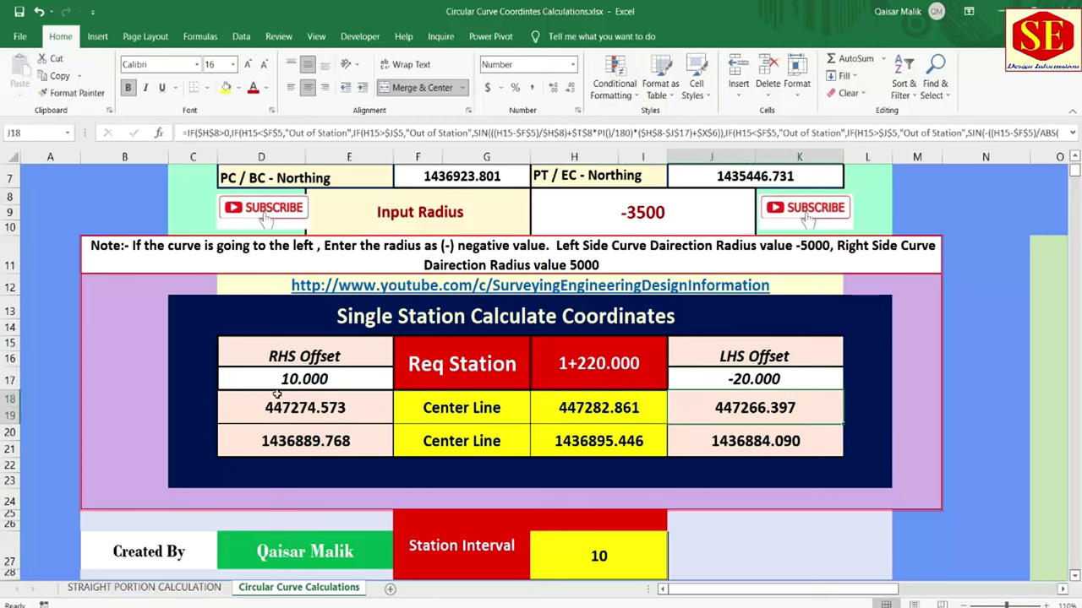
click(625, 381)
text(1+2)
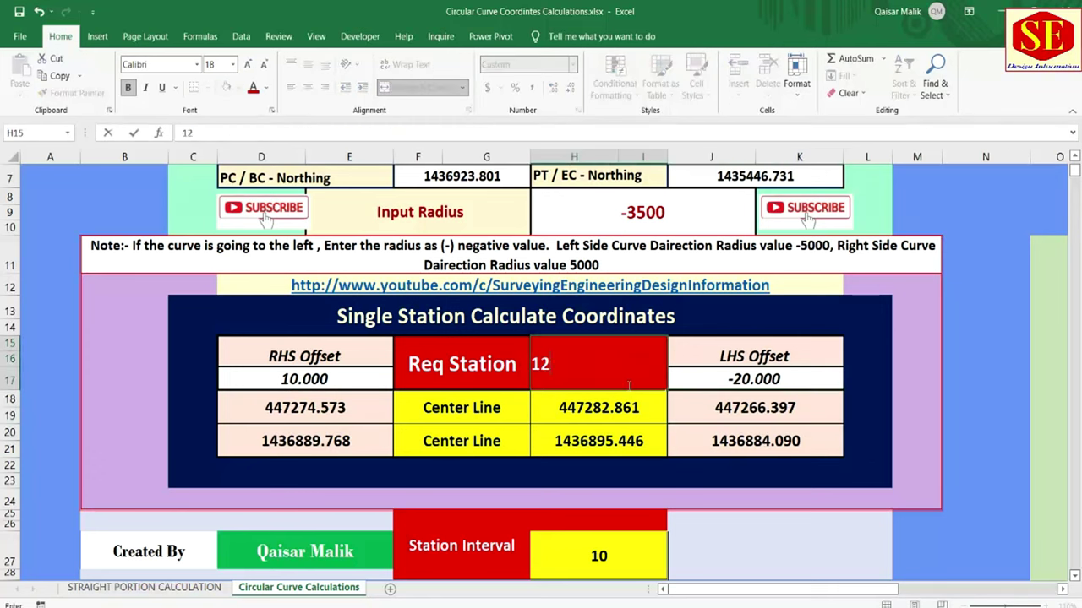
text(25)
key(Return)
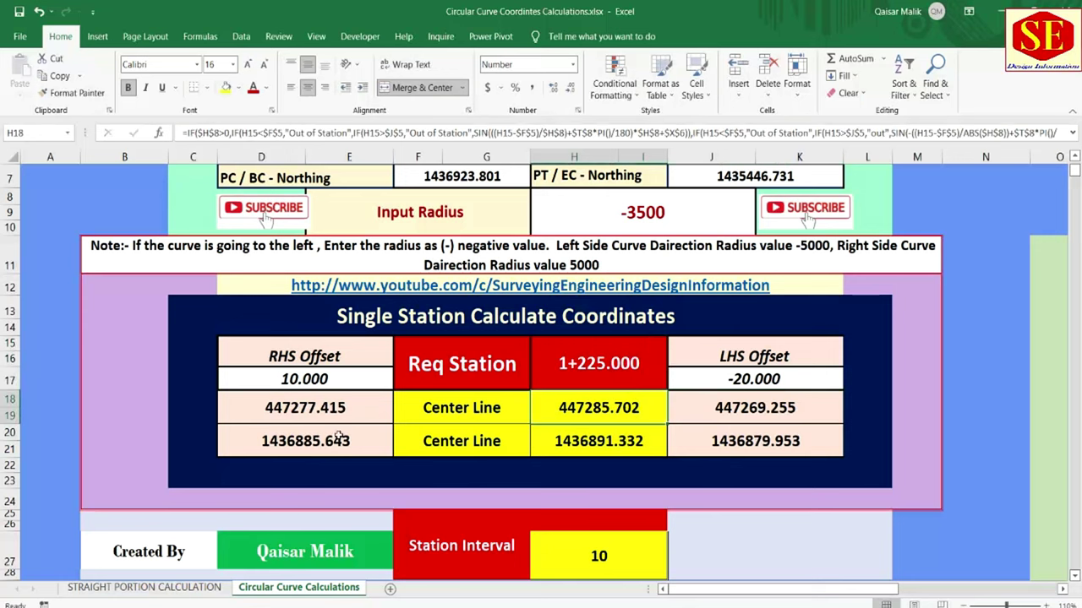
- Widen the RHS offset to 20 and compute station 1+230
click(710, 381)
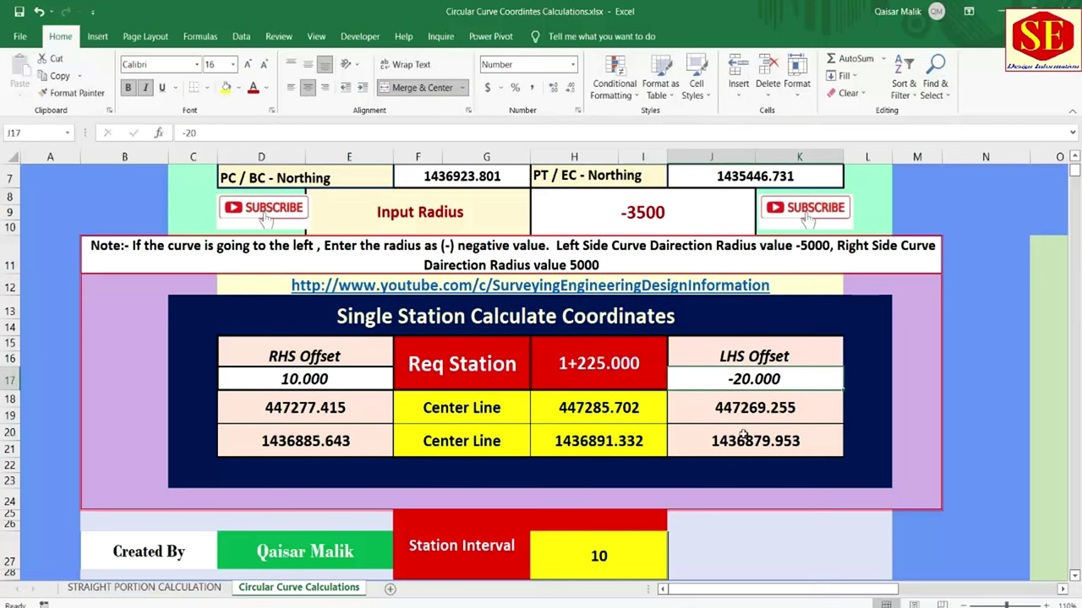
click(332, 388)
double_click(304, 378)
key(BackSpace)
key(BackSpace)
text(20)
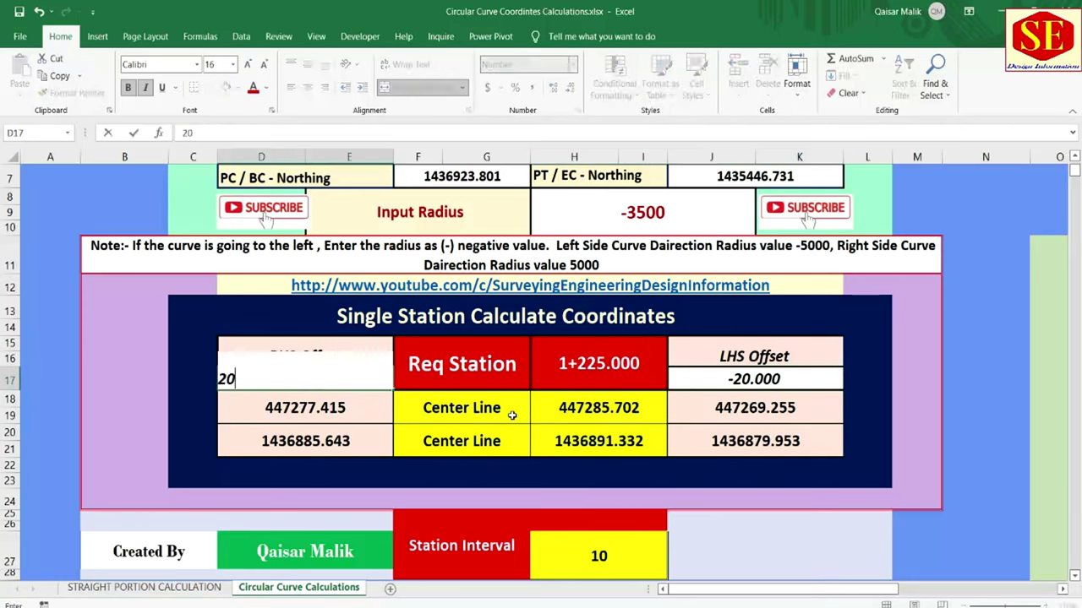
key(Return)
click(612, 369)
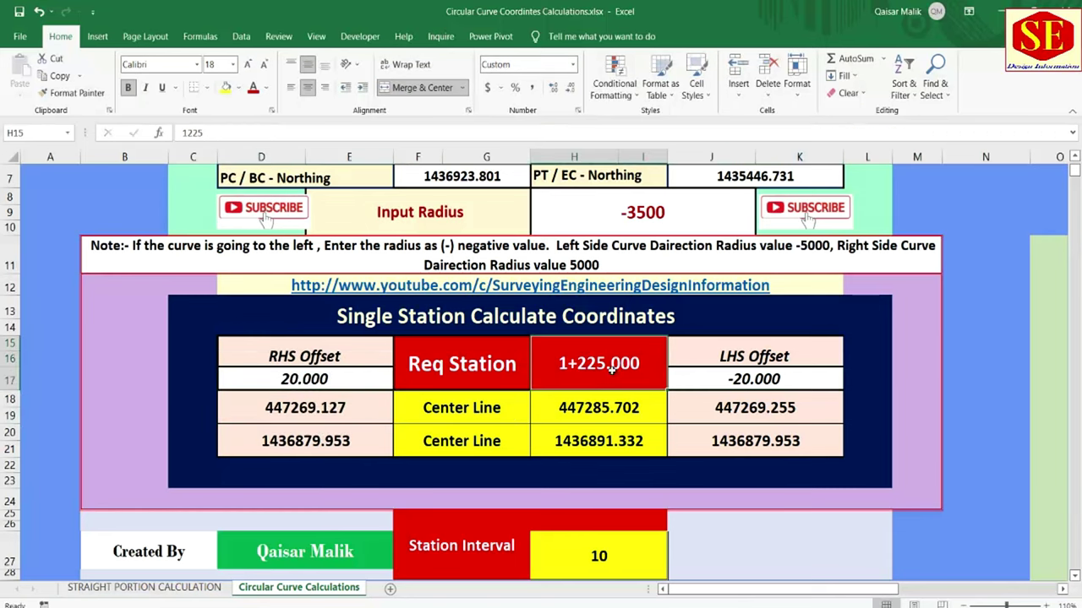
text(1+23)
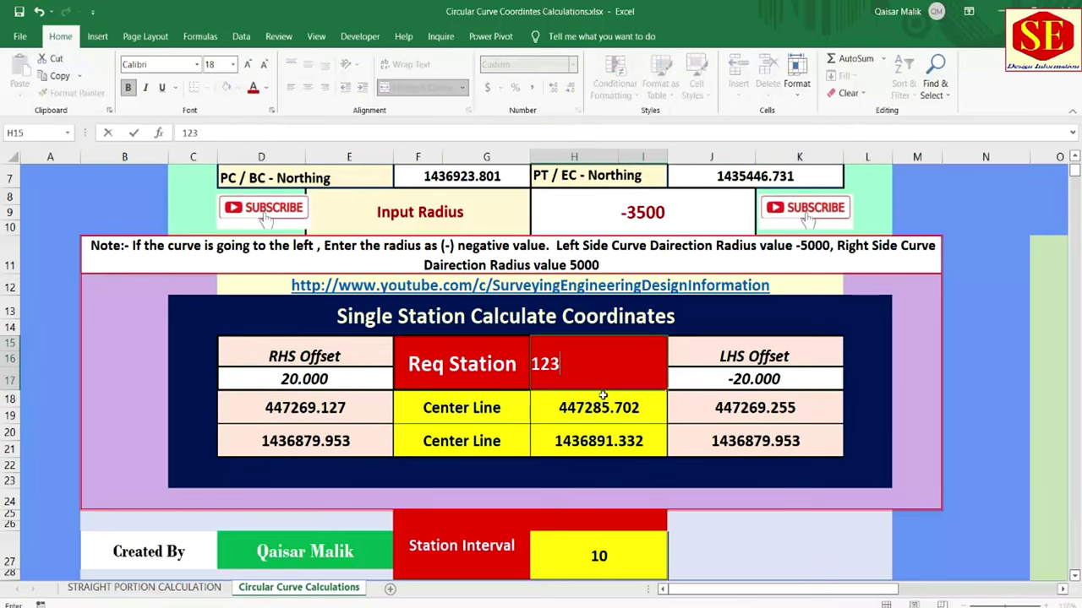
text(0)
key(Return)
- Try stations 5+275 and 5+276 around the curve end
scroll(595, 400, up, 2)
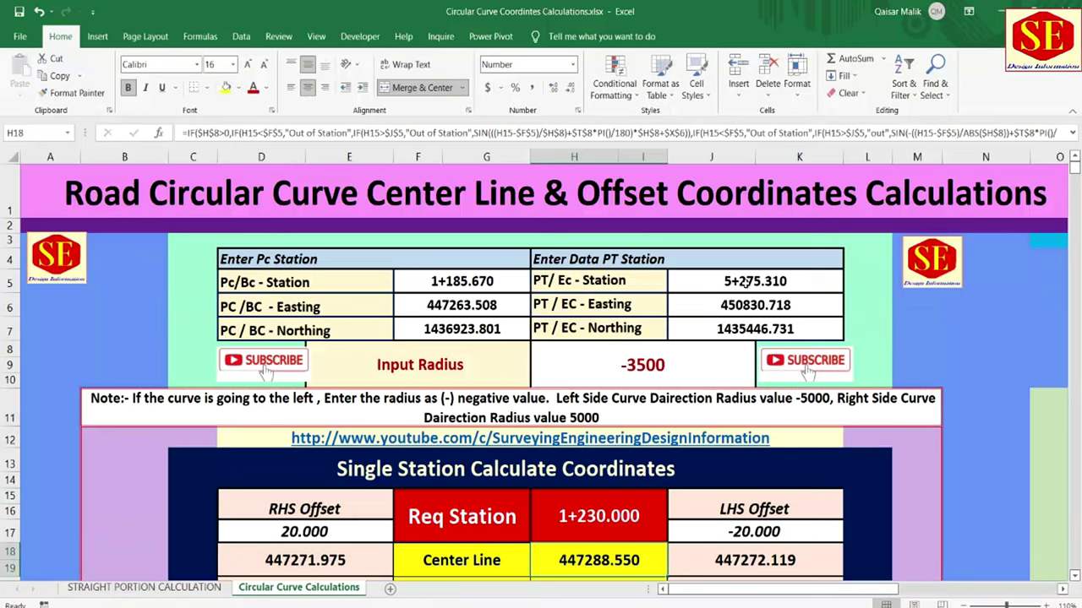
scroll(754, 285, down, 2)
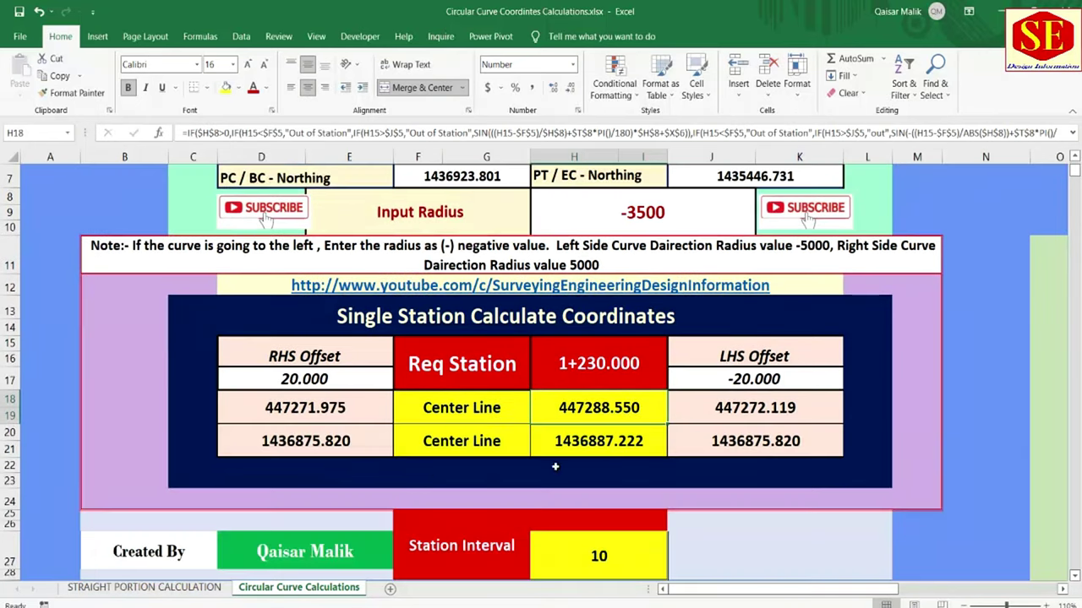
click(597, 377)
double_click(597, 377)
text(5275)
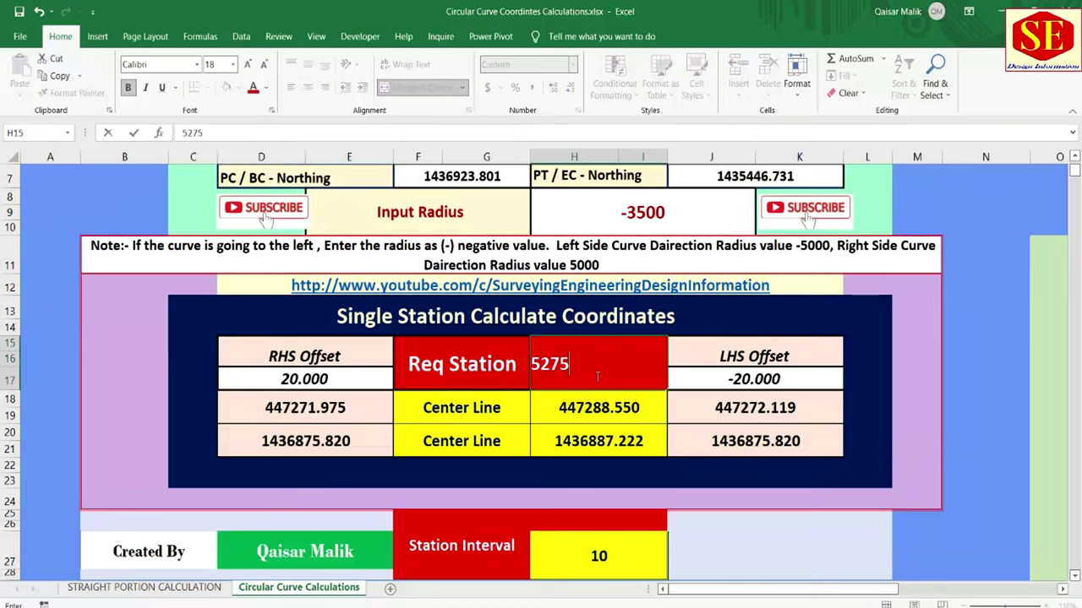
key(Return)
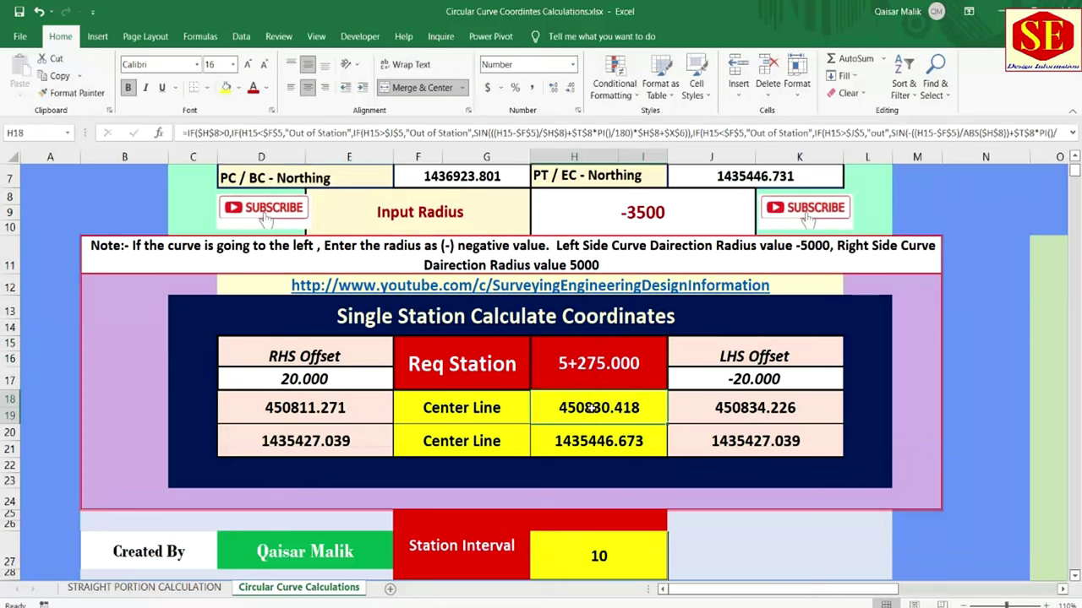
click(603, 365)
text(5+27)
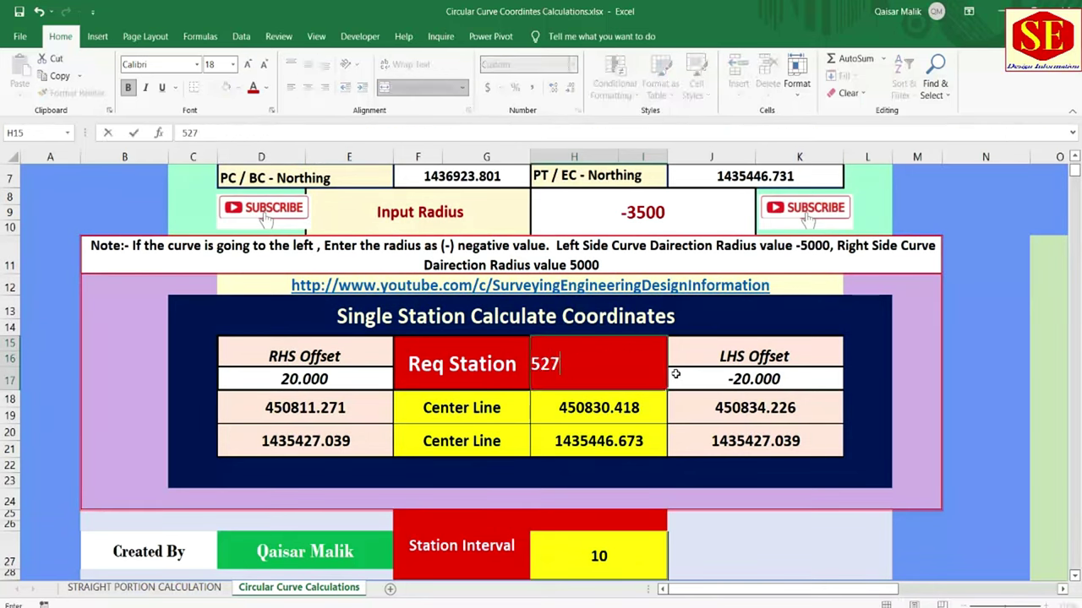
text(6)
key(Return)
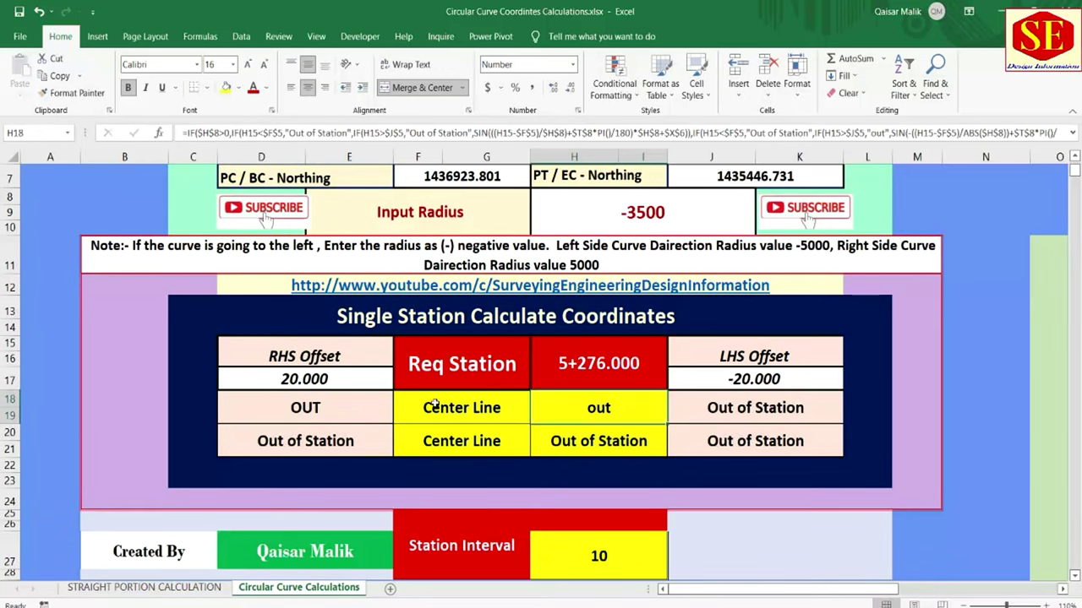
- Check the PC and PT station values, then enter station 5+400
scroll(627, 361, up, 2)
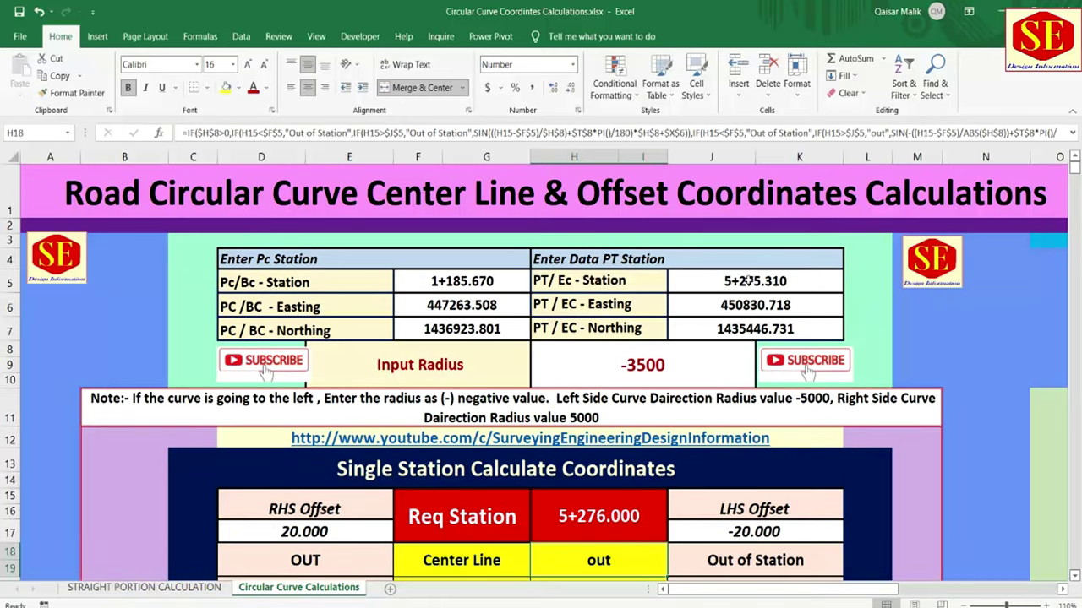
click(431, 279)
click(735, 277)
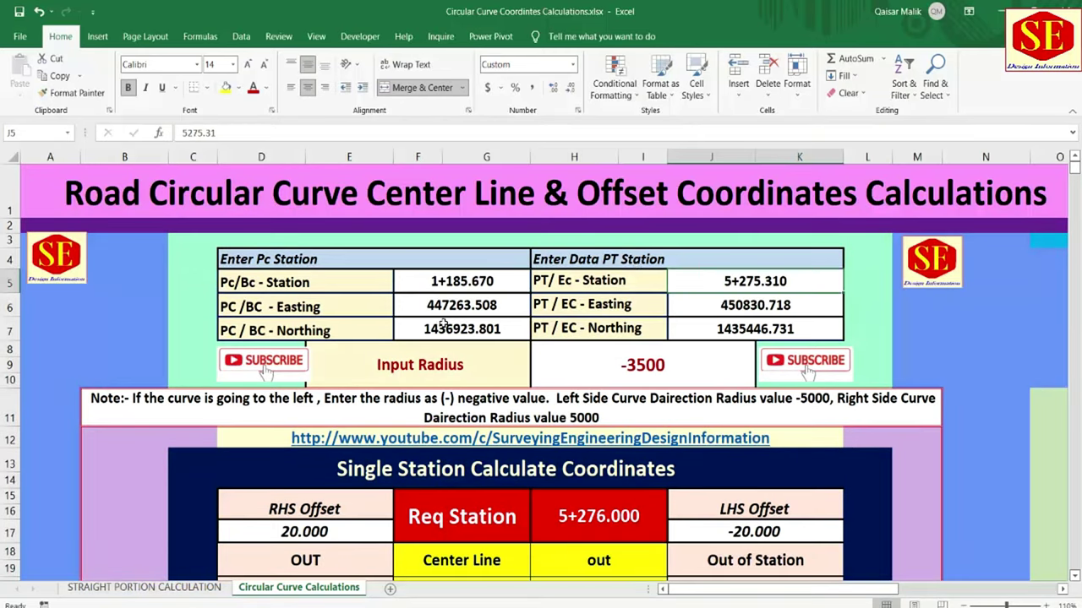
scroll(616, 422, down, 2)
click(603, 368)
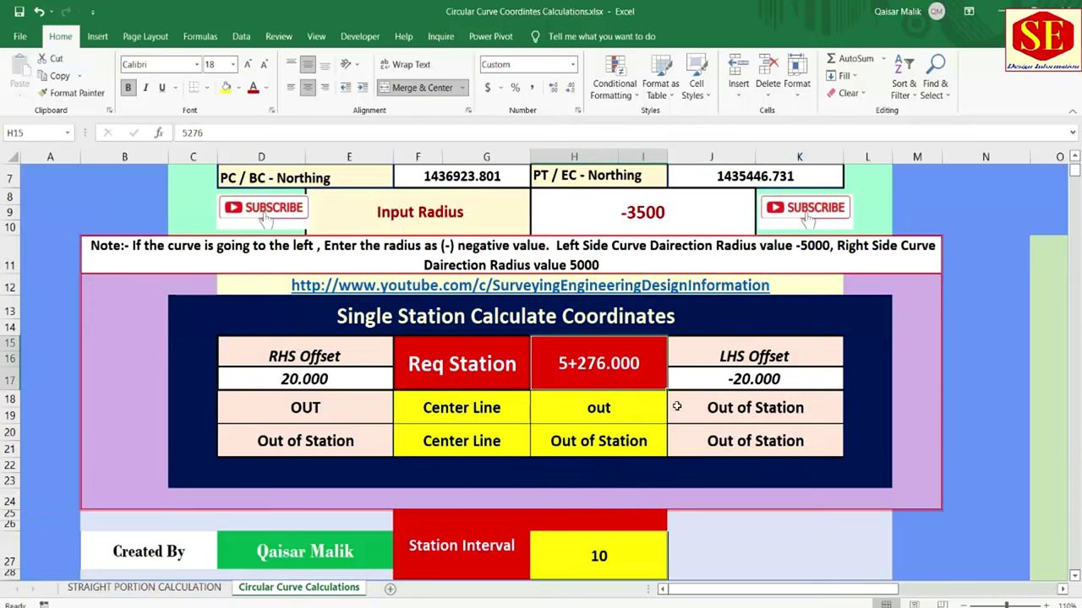
double_click(604, 368)
key(BackSpace)
key(BackSpace)
key(BackSpace)
text(400)
key(Return)
key(Return)
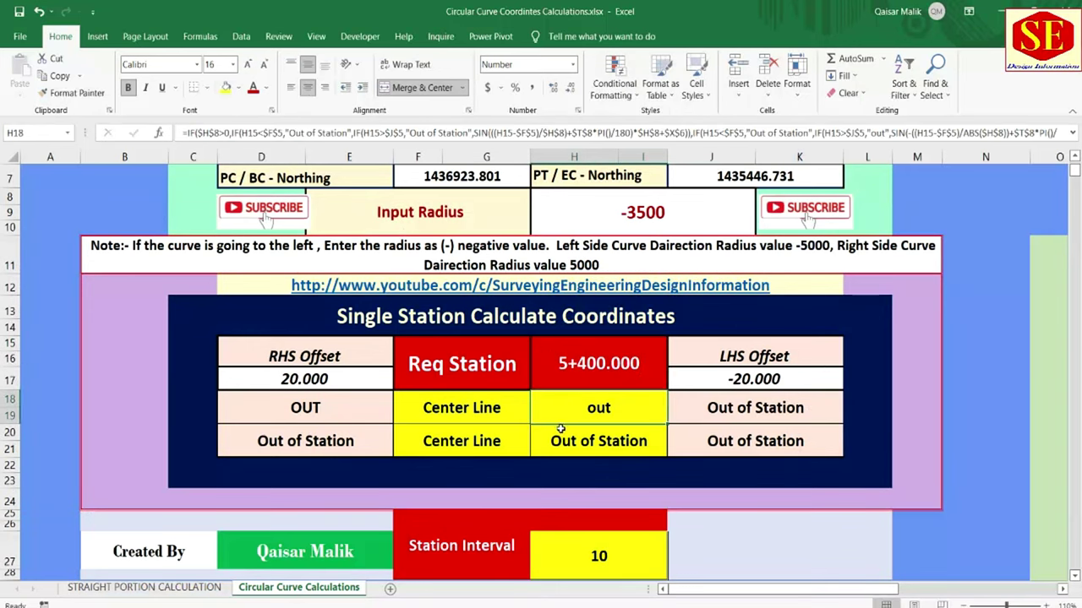
- Re-enter station 5+400, then try station 5800
scroll(590, 384, up, 1)
click(588, 443)
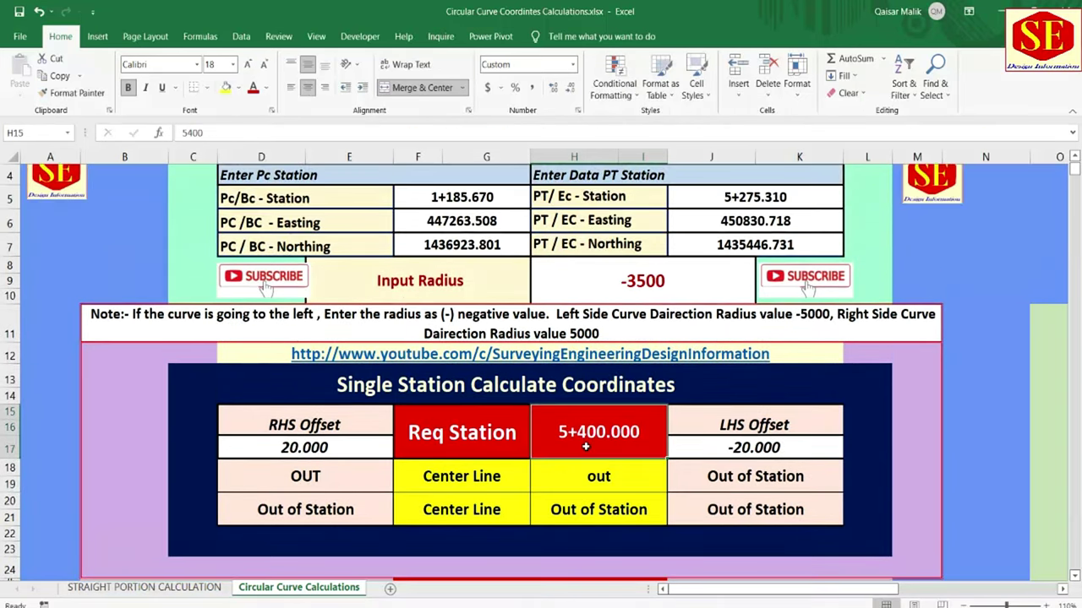
text(5+400)
key(Return)
scroll(574, 452, up, 1)
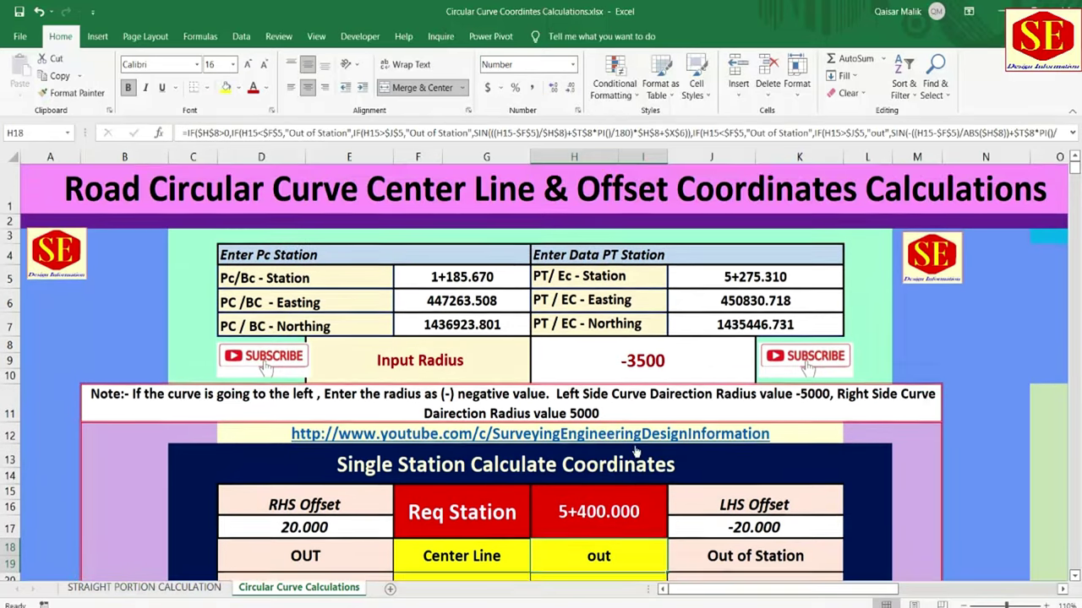
scroll(756, 287, down, 1)
click(631, 439)
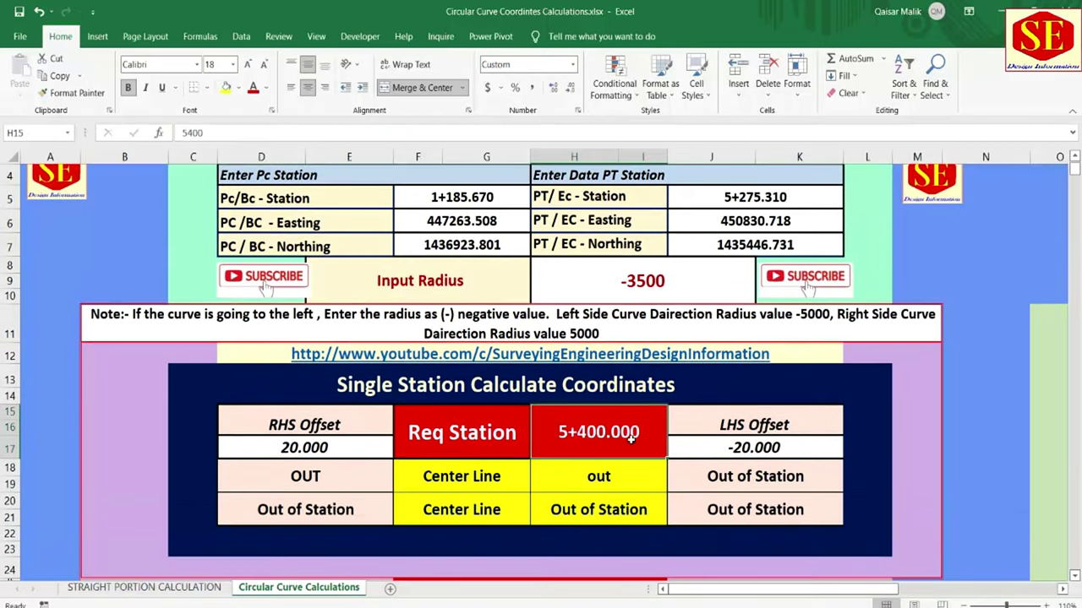
text(5800)
key(Return)
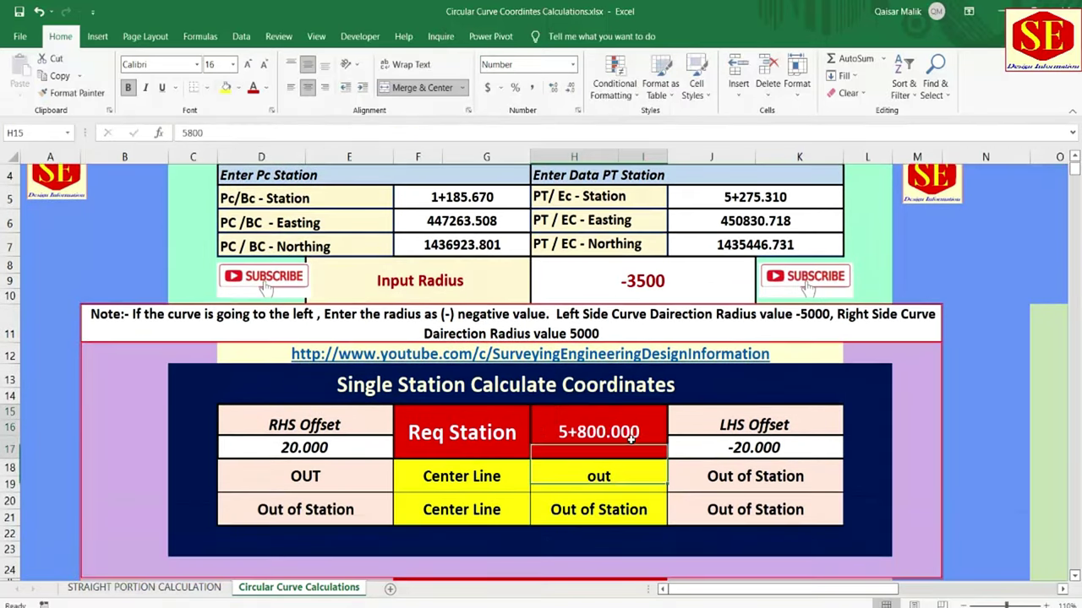
- Finish with required station 5+000 and review its calculated coordinates
click(630, 437)
text(5+000)
key(Return)
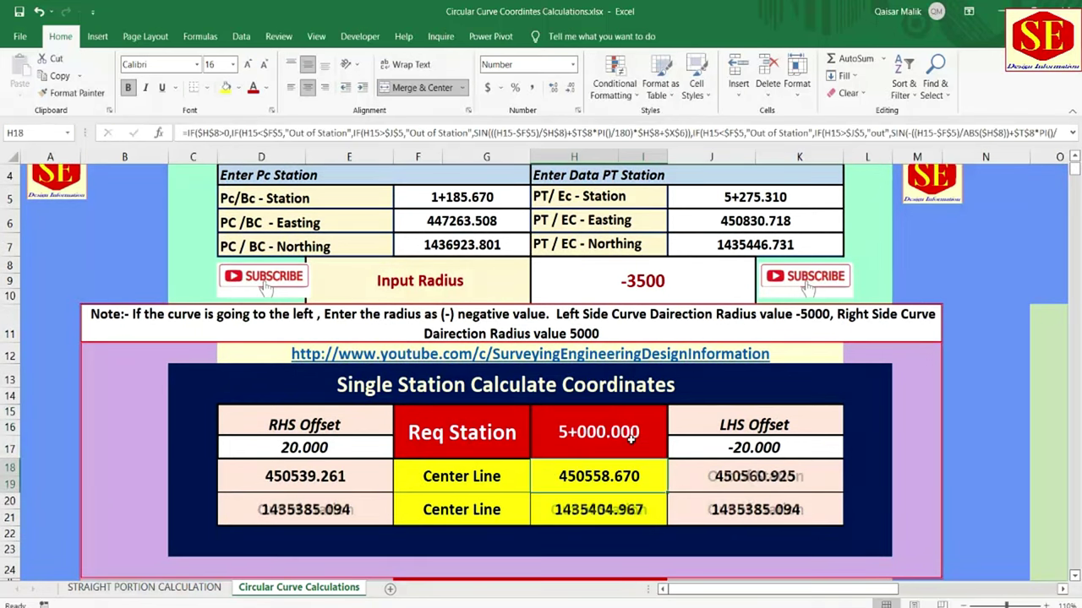
click(598, 441)
scroll(553, 480, up, 1)
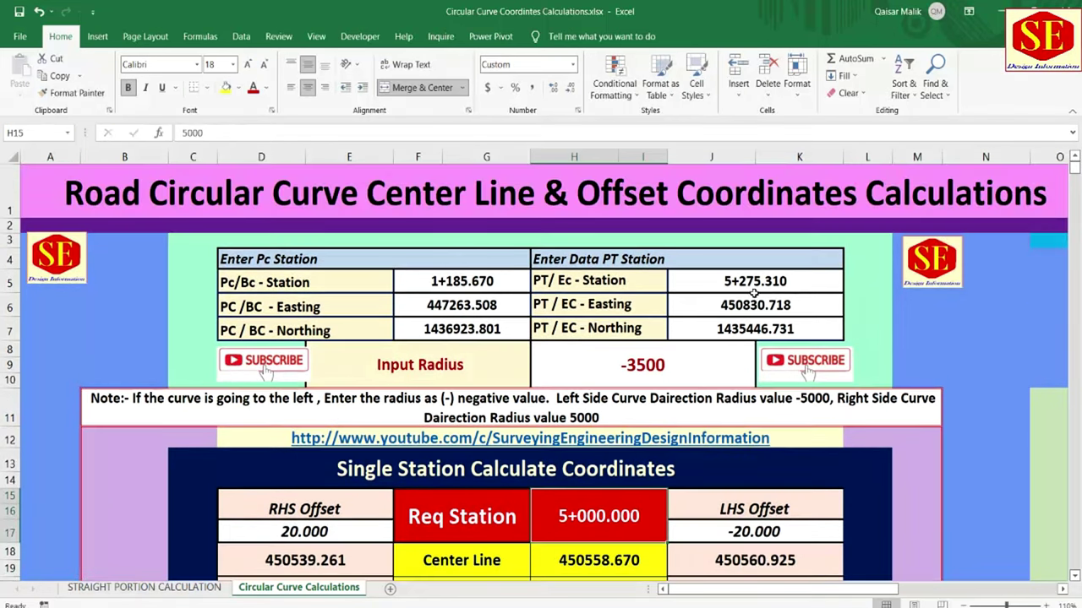
scroll(581, 497, down, 1)
scroll(581, 497, down, 1)
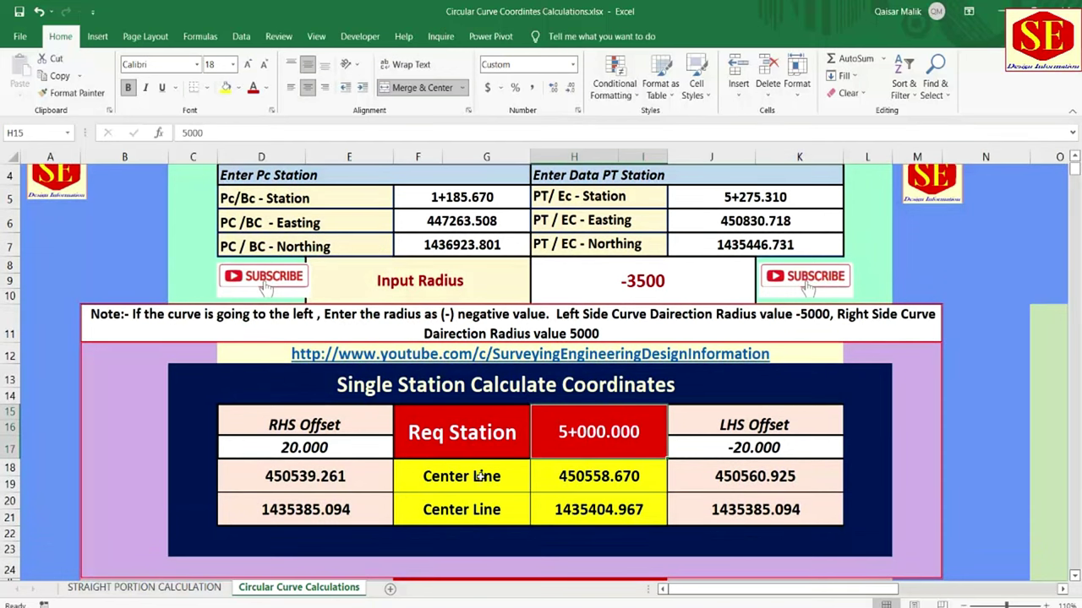
scroll(536, 419, down, 3)
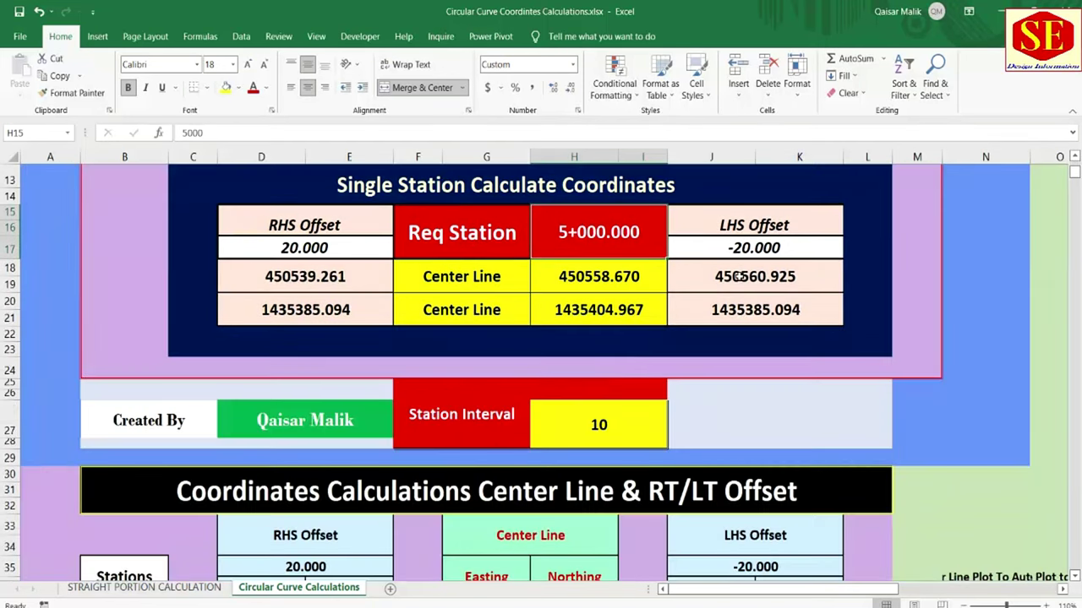
- Inspect the LHS and RHS offset cells and the -20 offset linked to J17
click(311, 250)
click(684, 254)
scroll(699, 262, down, 1)
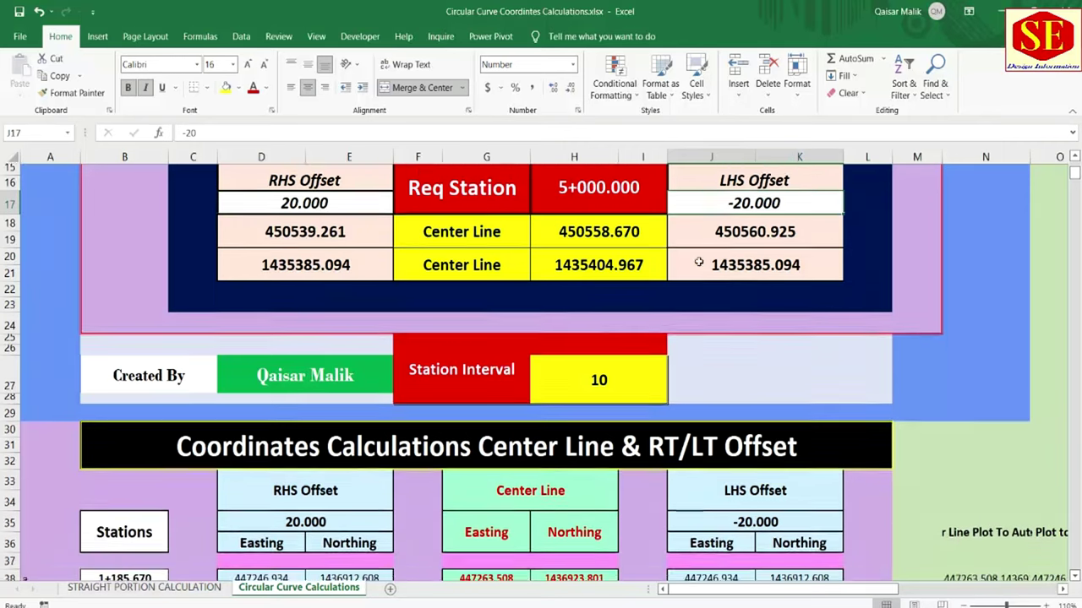
click(305, 512)
click(754, 511)
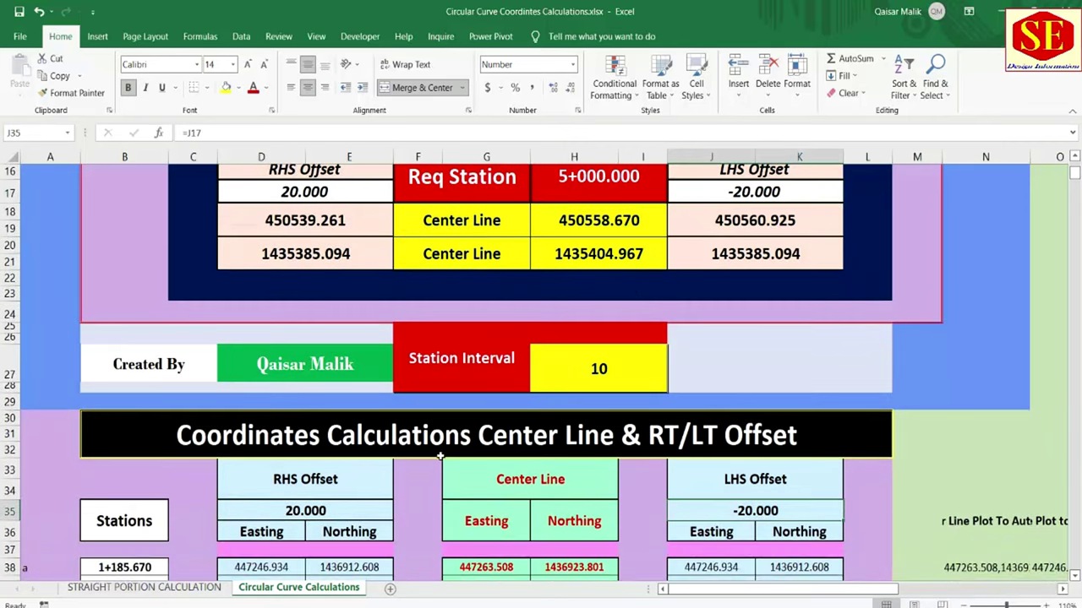
- Try Station Interval values of 50, 100 and 200 to watch the table recalculate
click(593, 373)
scroll(461, 365, down, 1)
scroll(215, 493, down, 2)
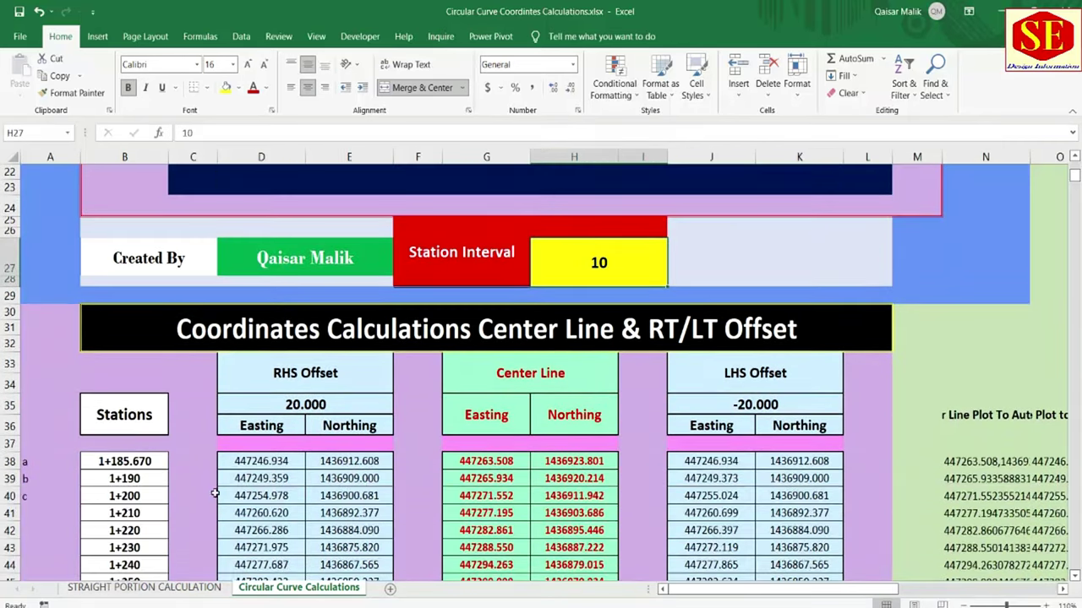
text(5)
text(0)
key(Return)
scroll(401, 448, down, 1)
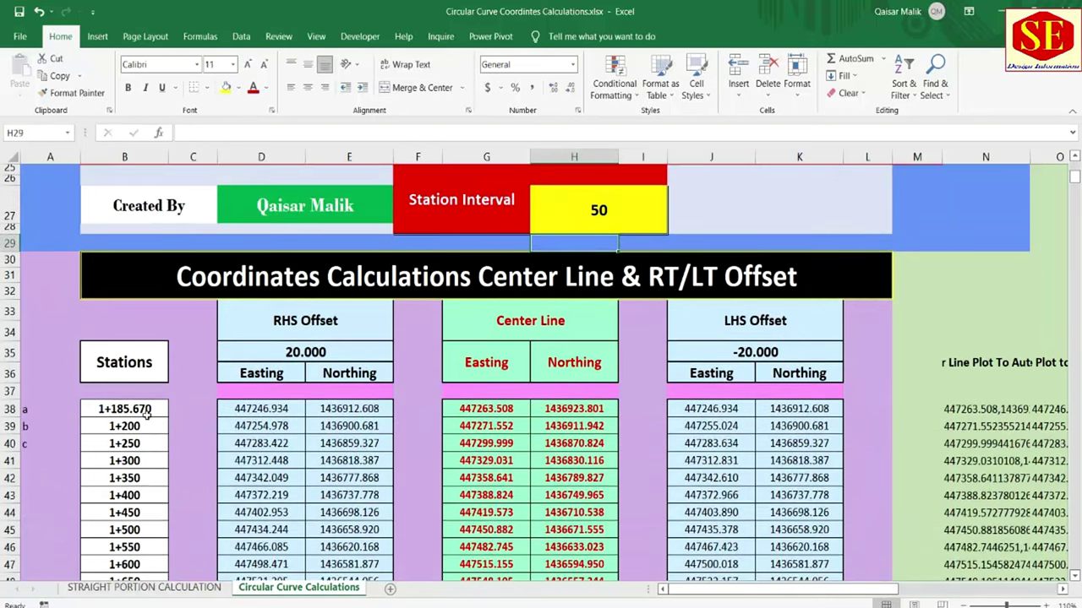
click(598, 209)
text(100)
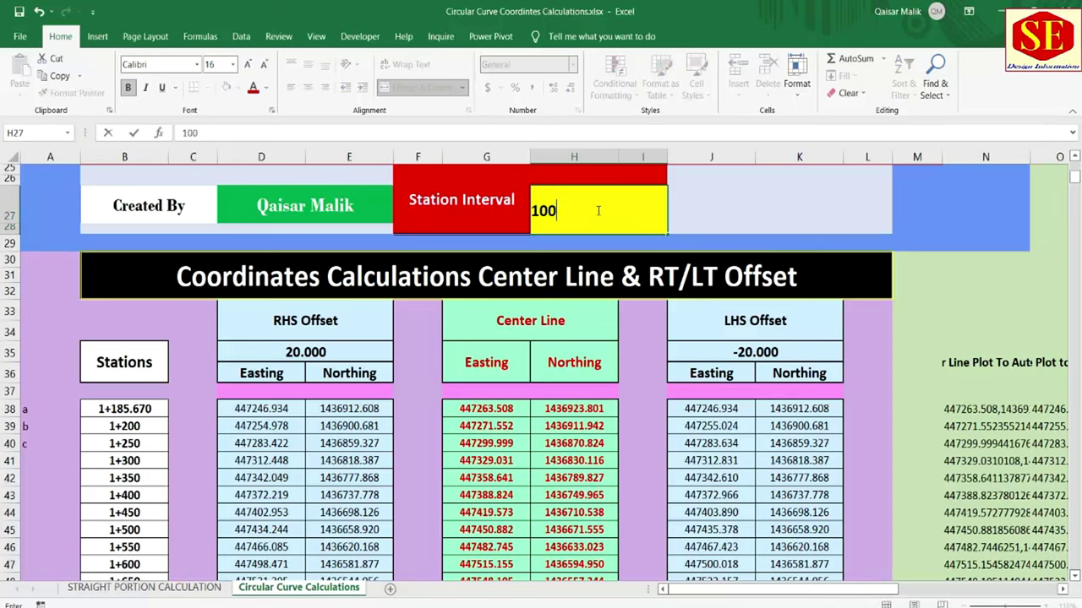
key(Return)
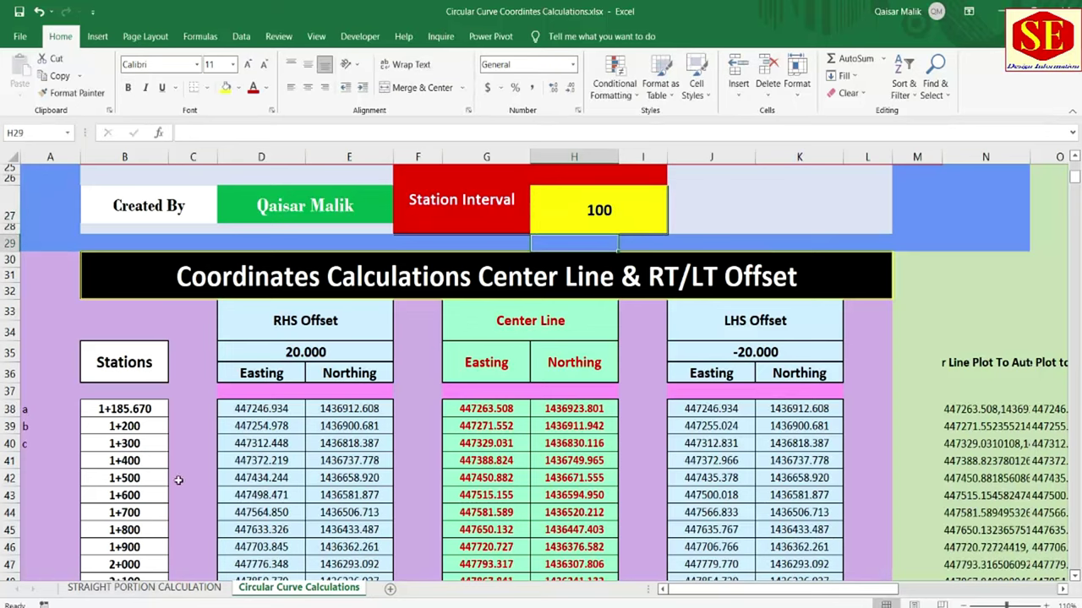
click(604, 203)
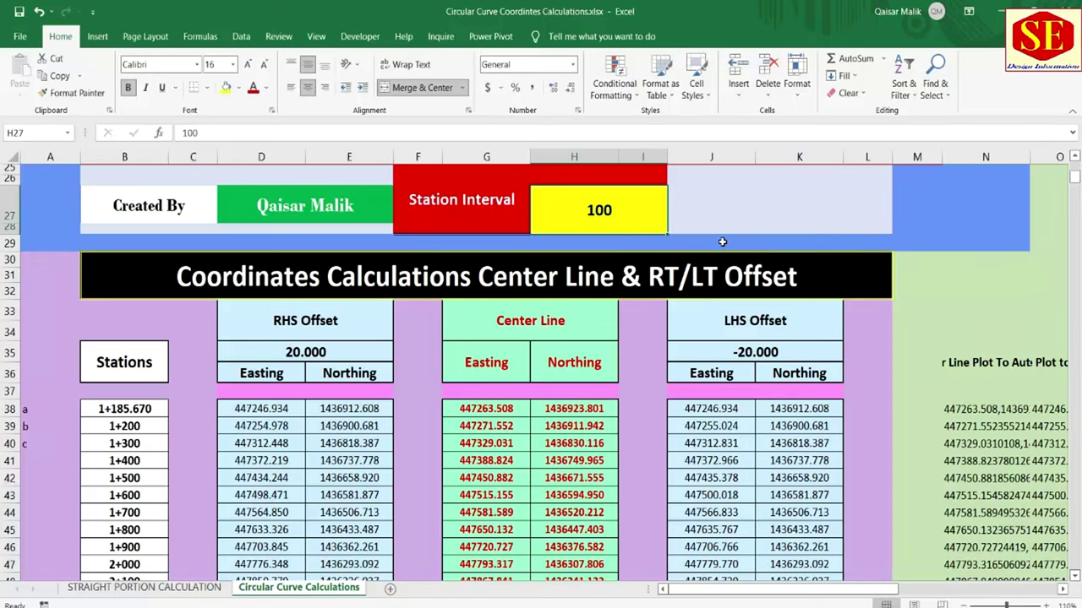
text(200)
key(Return)
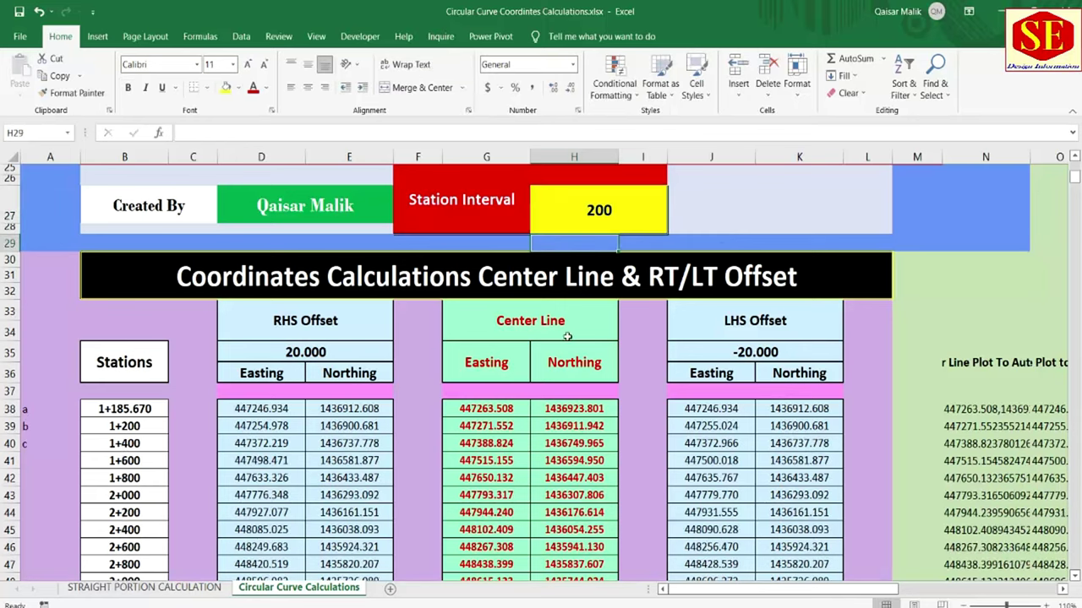
- Set the Station Interval back to 100 and review the recalculated station list
click(600, 211)
text(100)
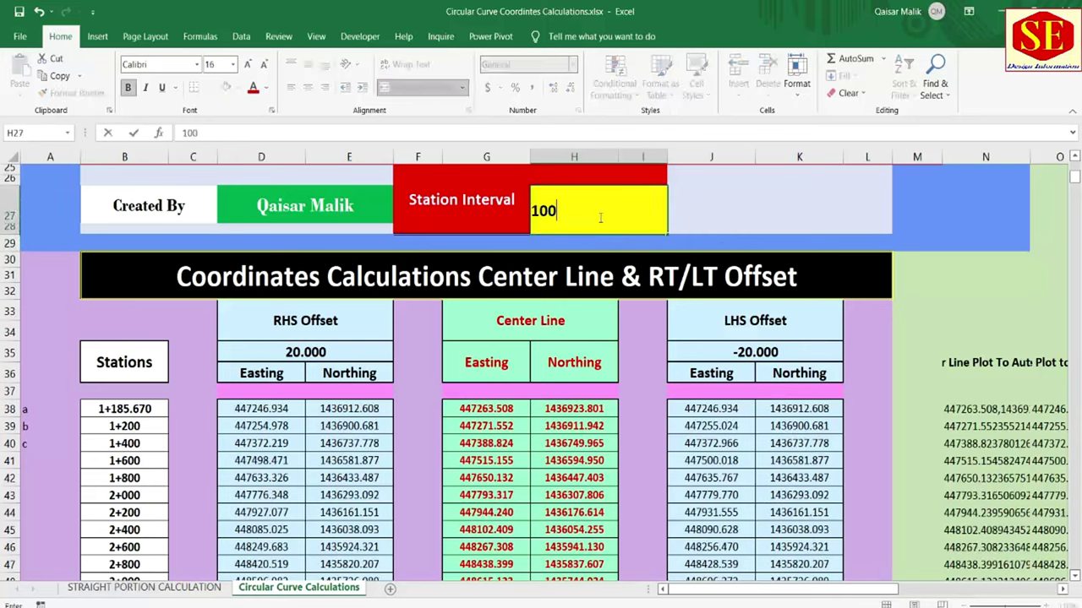
key(Return)
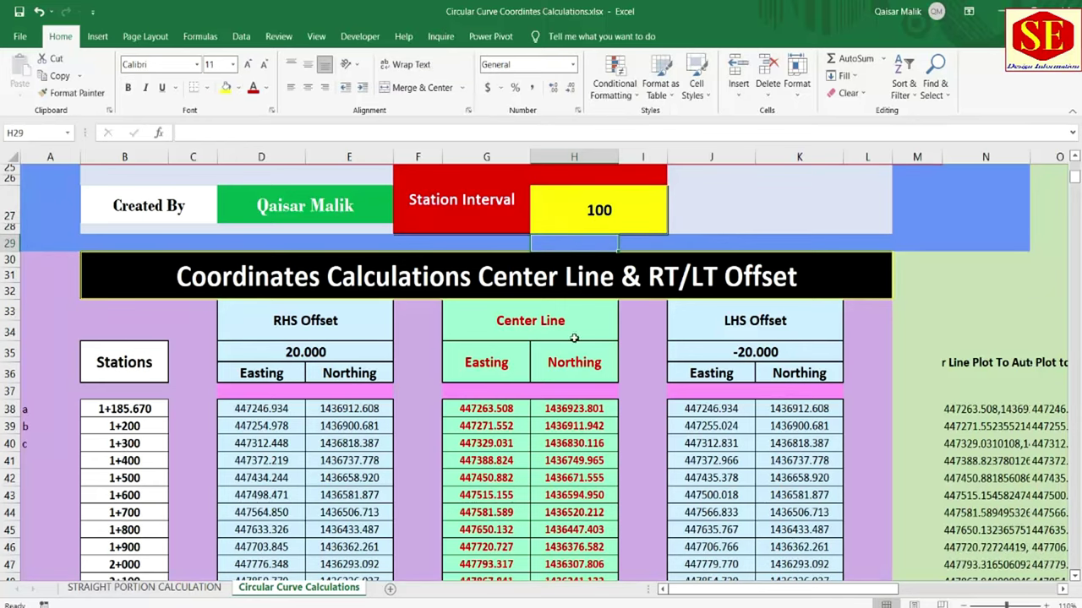
scroll(505, 355, down, 1)
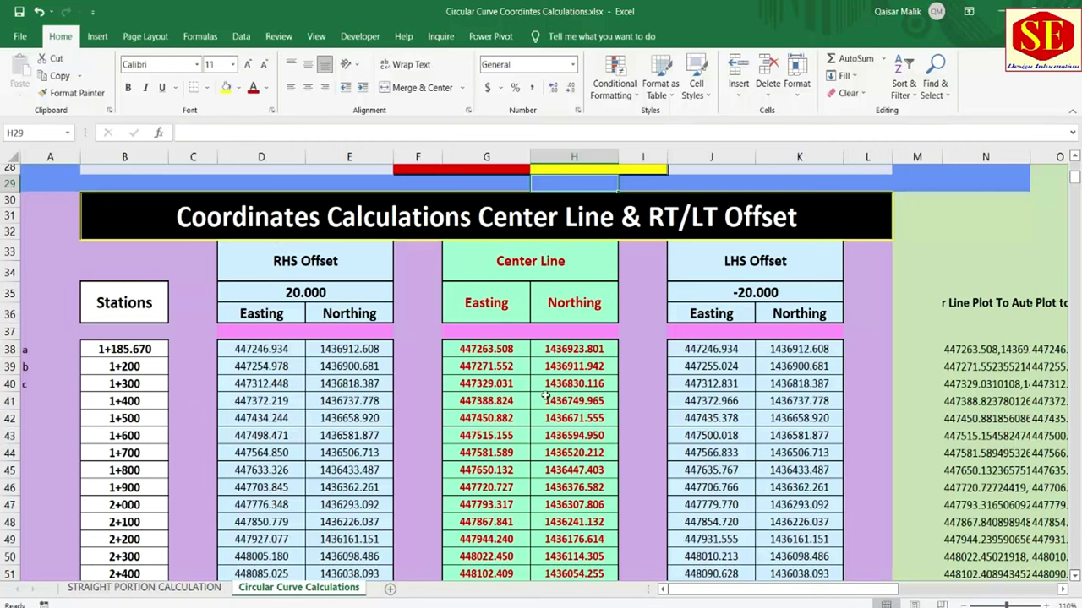
scroll(550, 364, up, 5)
scroll(553, 365, up, 4)
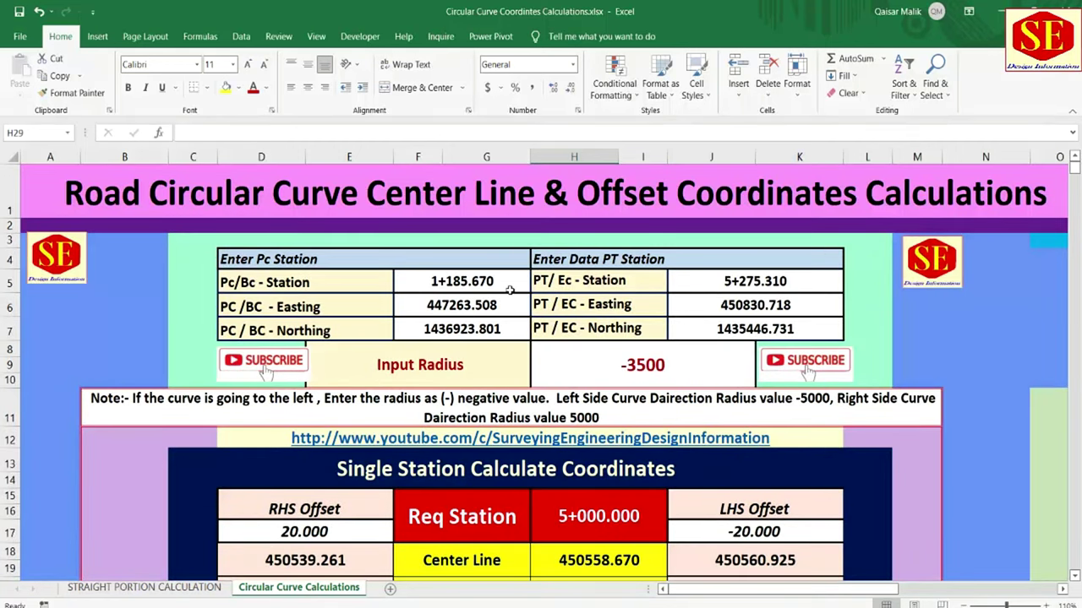
scroll(510, 290, down, 6)
scroll(503, 397, down, 4)
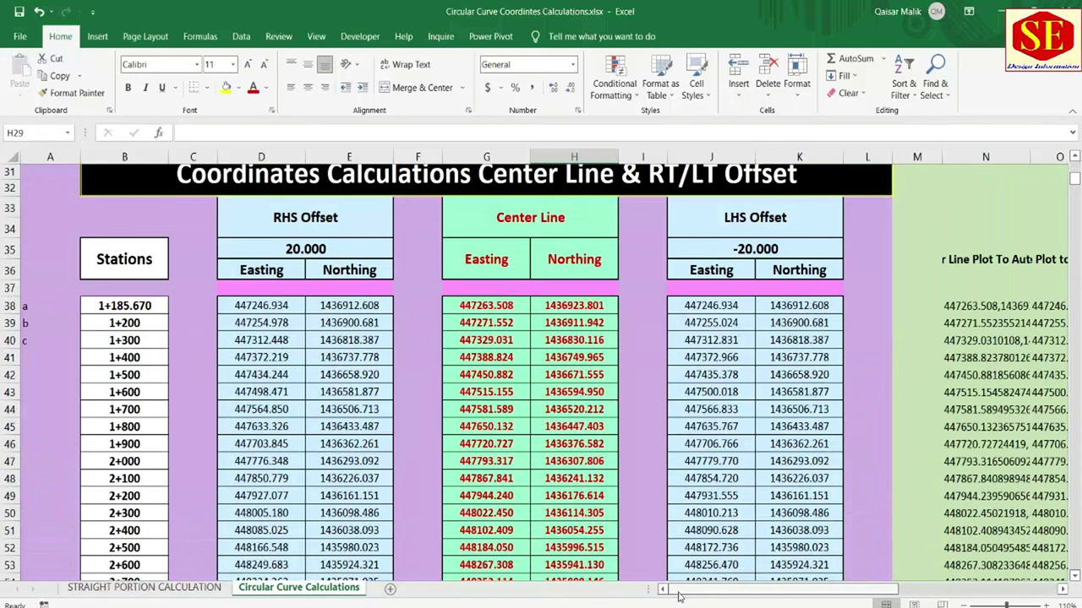
- Widen column N to fit the Center Line Plot To Auto CAD coordinate text
drag(682, 589, 719, 589)
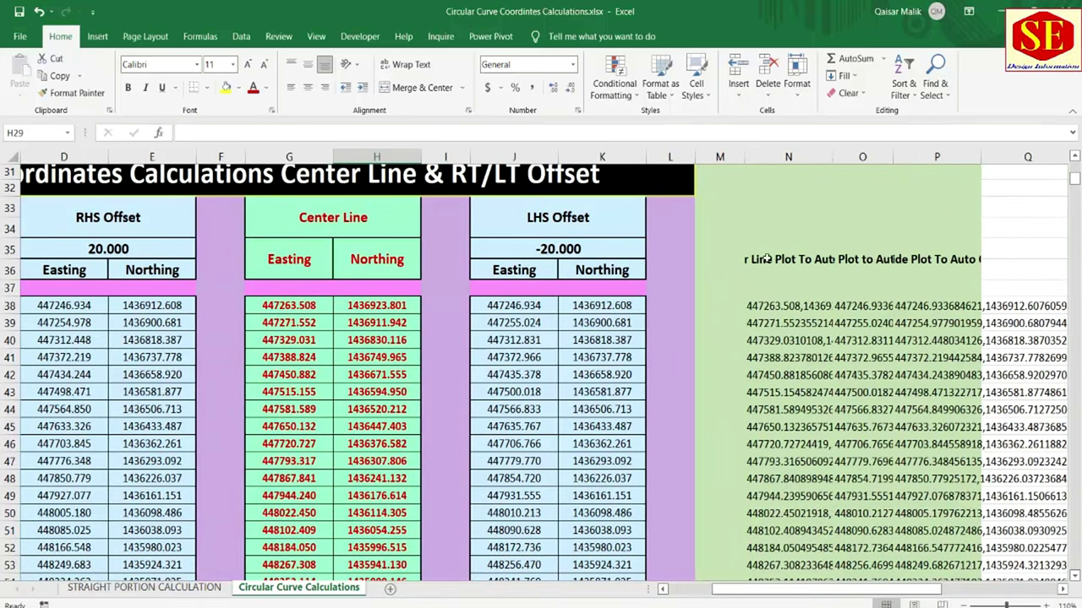
click(768, 258)
double_click(769, 258)
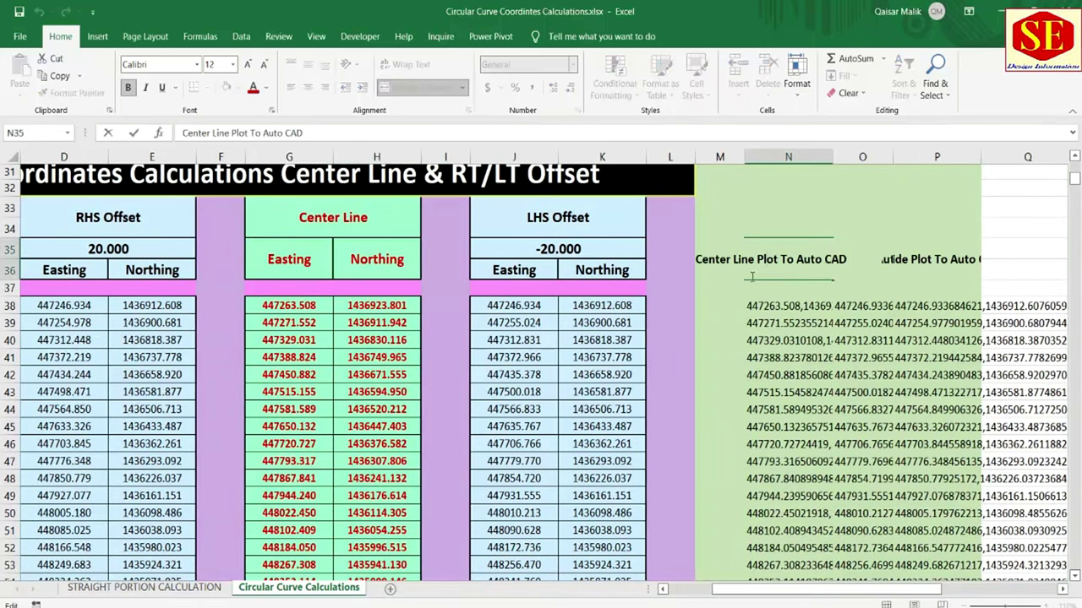
key(Escape)
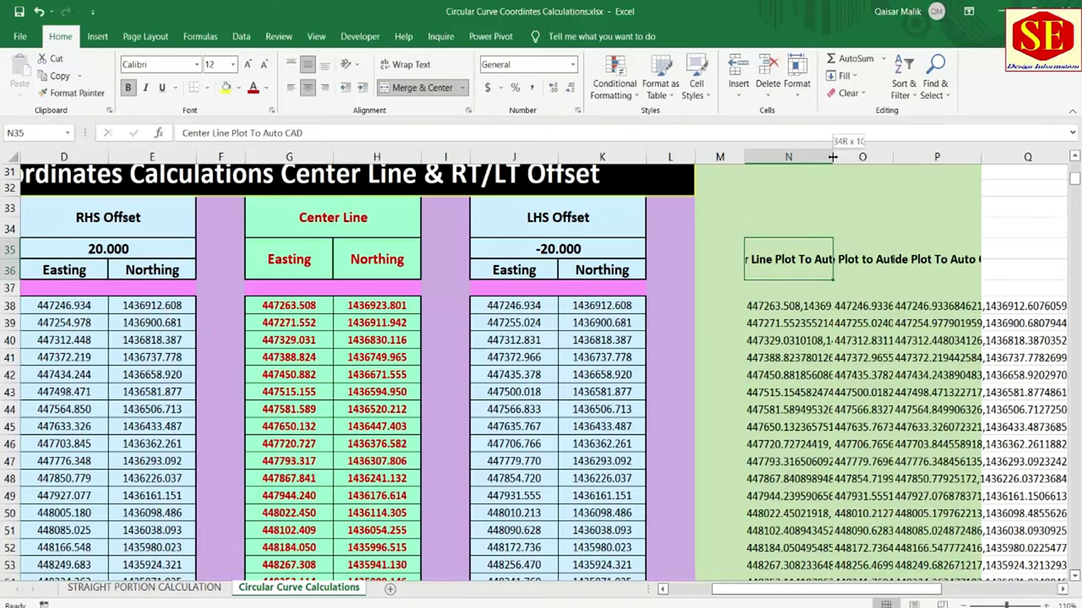
drag(832, 157, 929, 157)
- Re-enter =G38&","&H38 in N38 and copy the N38:N79 coordinate pairs
click(803, 311)
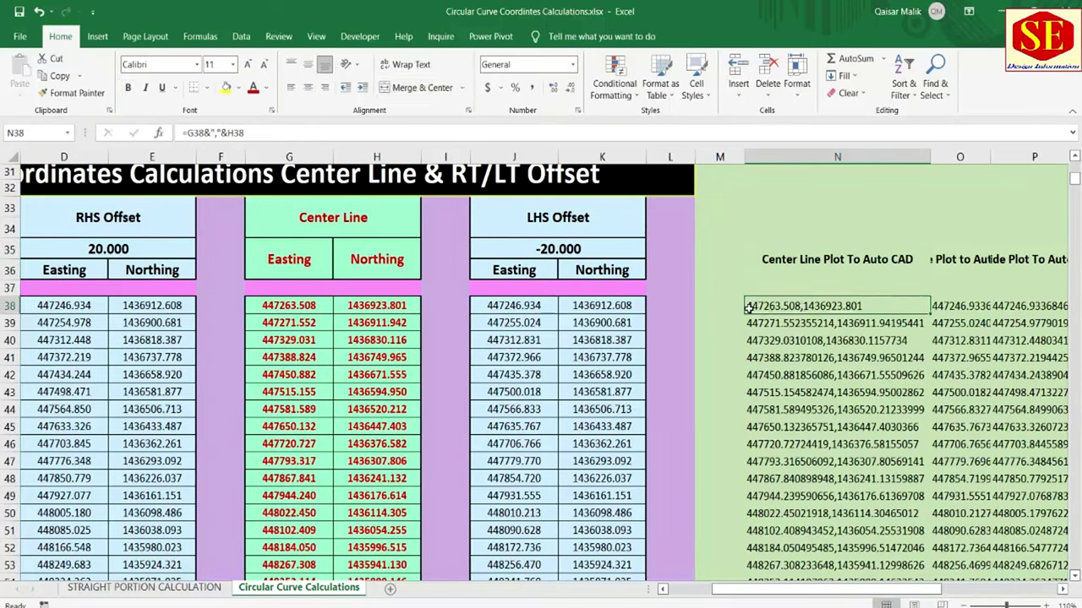
text(=G38&","&H38)
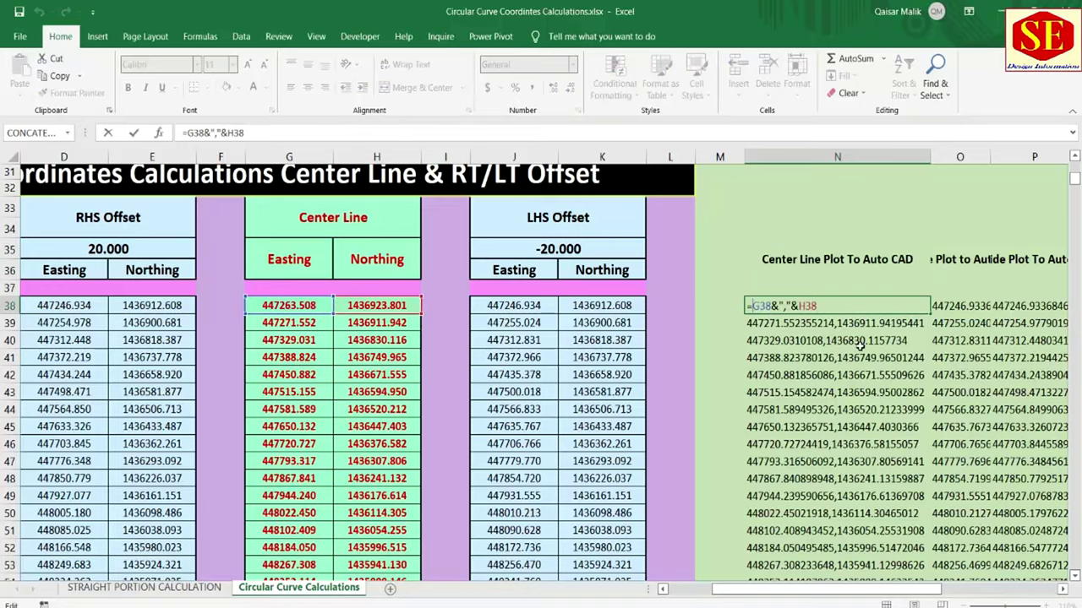
key(Return)
mouse_move(832, 306)
mouse_down()
mouse_move(837, 582)
mouse_move(785, 515)
mouse_move(775, 452)
mouse_up()
right_click(776, 453)
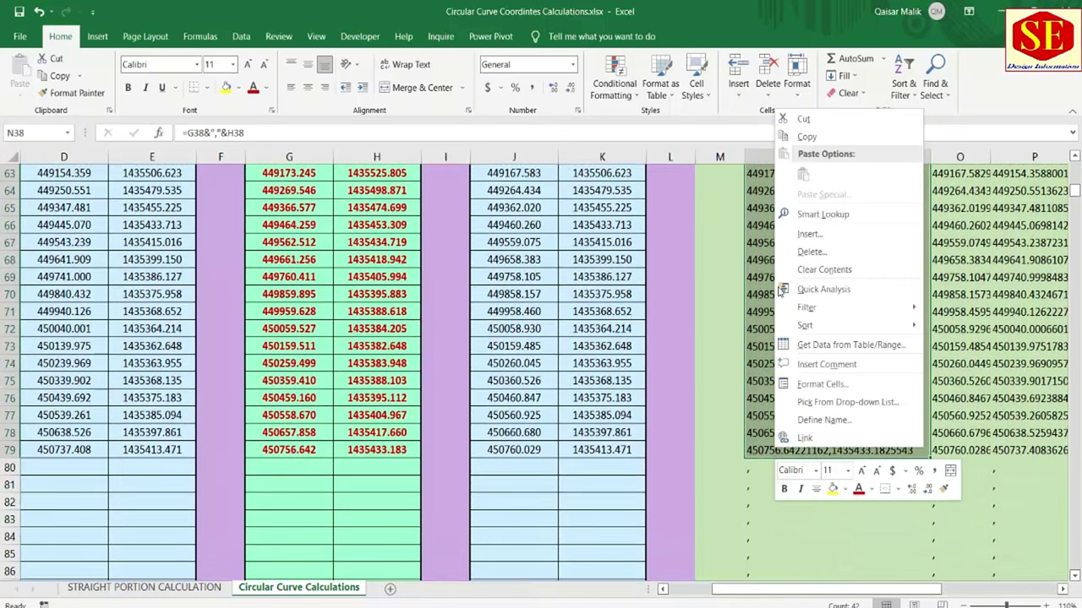
click(831, 137)
scroll(831, 254, up, 10)
scroll(830, 254, up, 1)
key(alt+Tab)
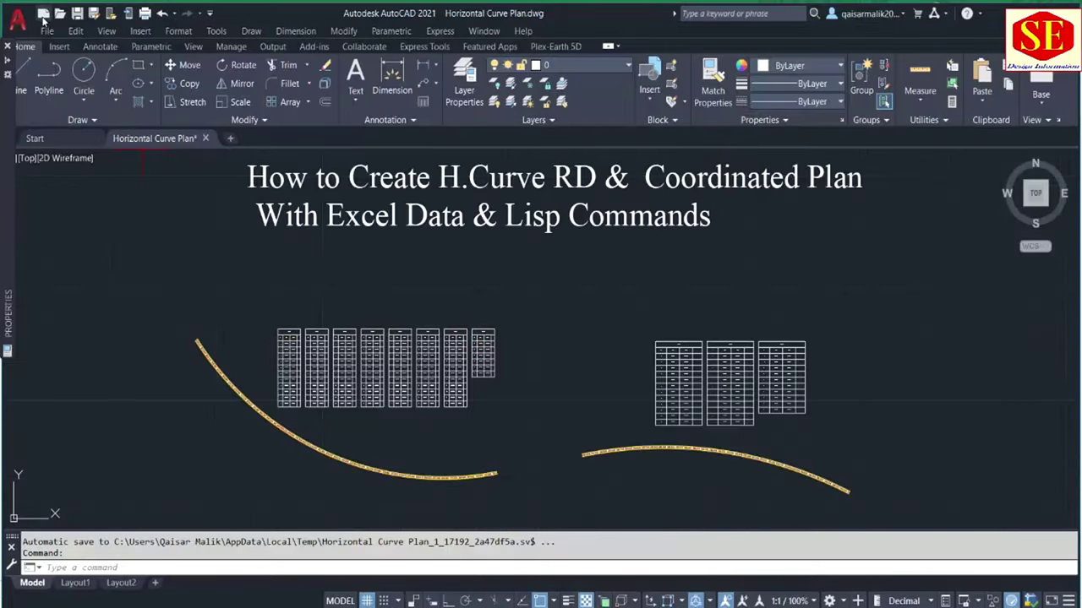
- Create a new blank drawing from the default template
key(ctrl+n)
click(737, 449)
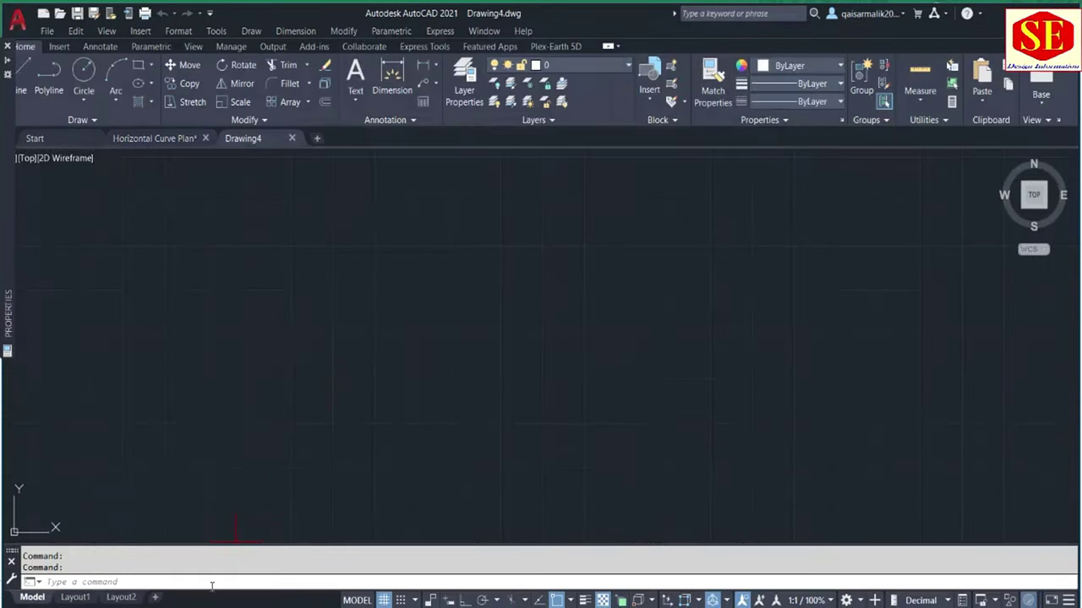
click(211, 583)
text(p)
text(l)
key(Return)
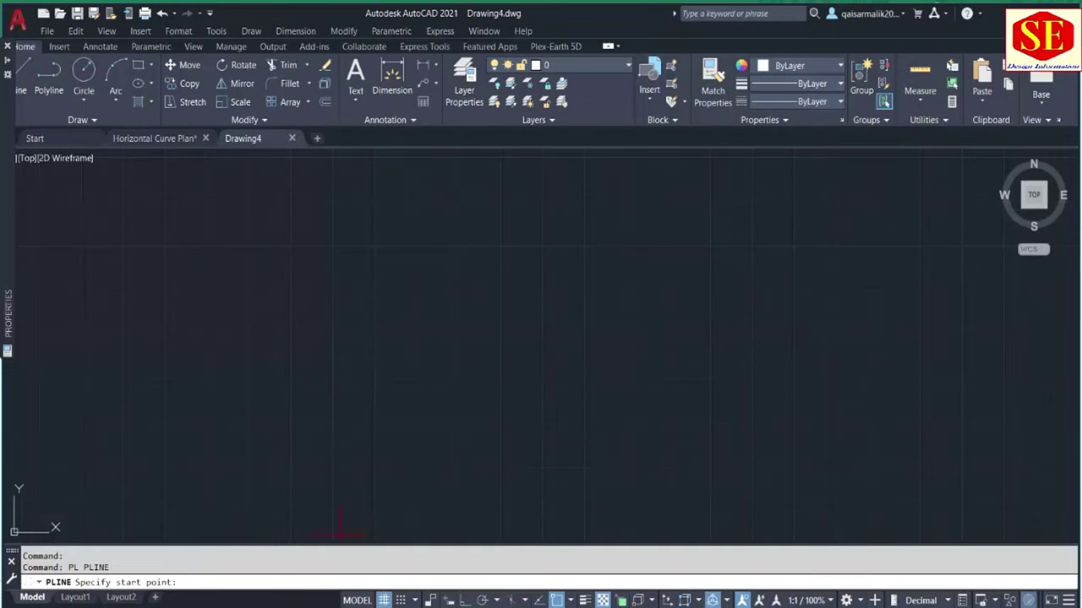
key(Escape)
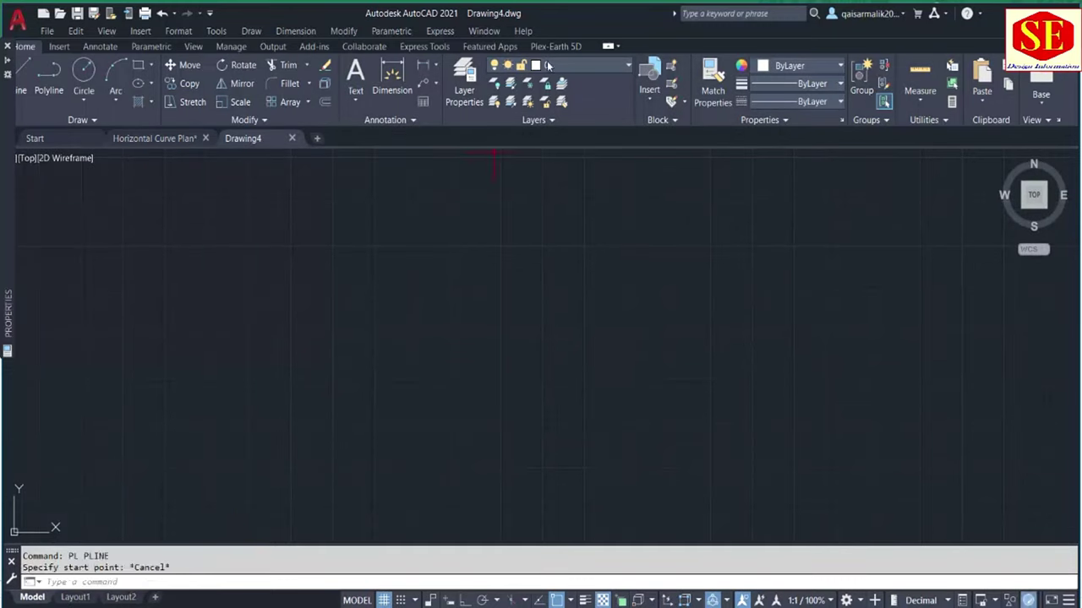
- Make green the current drawing colour
click(548, 66)
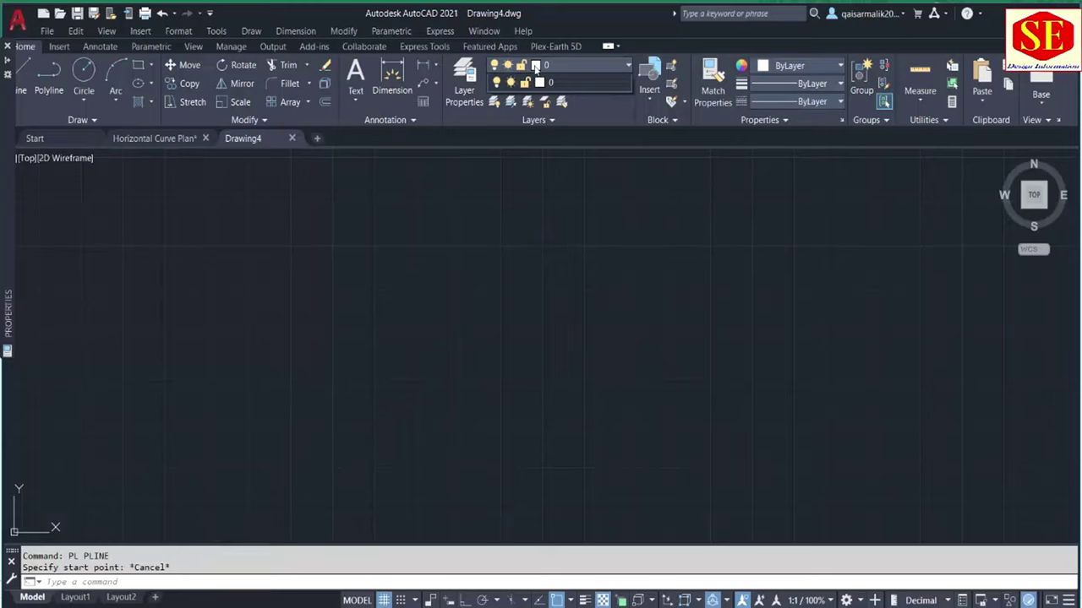
click(784, 68)
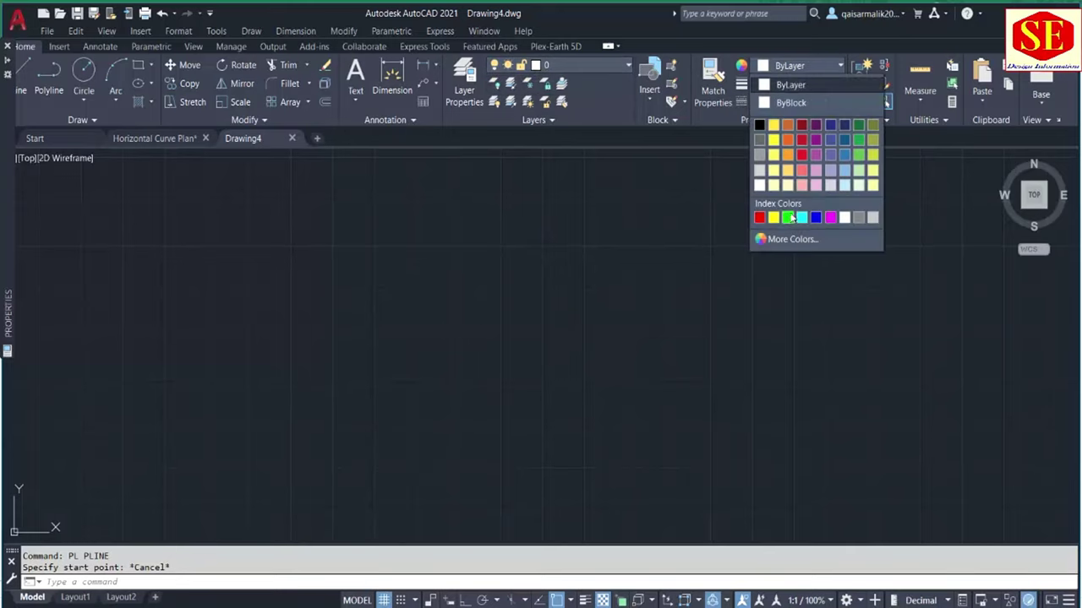
click(801, 218)
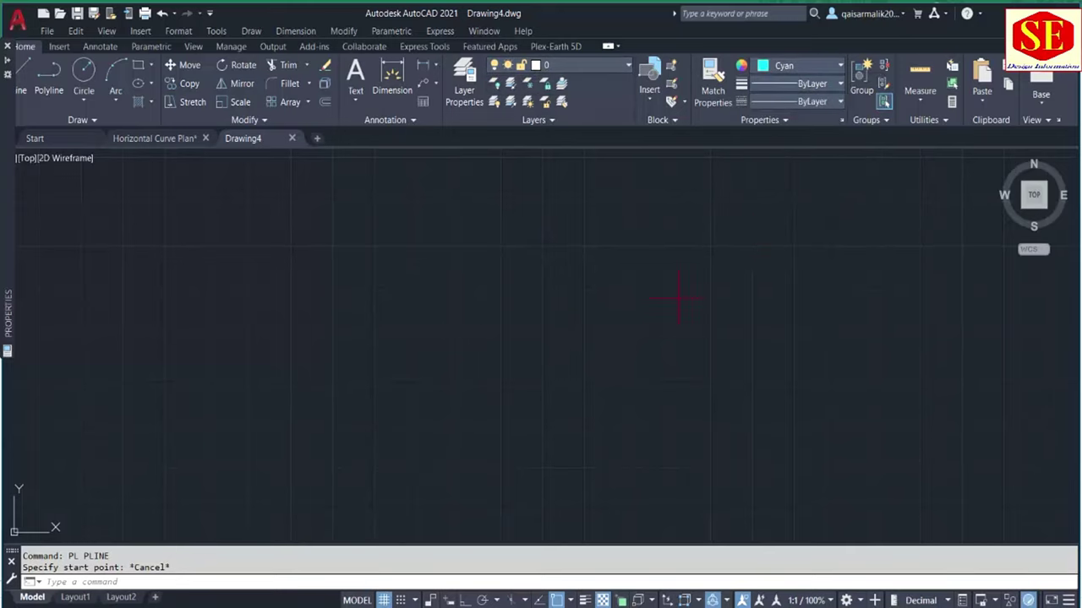
click(818, 67)
click(790, 213)
- Paste the copied centre-line coordinates into the L command as a trial curve
click(424, 582)
text(l)
key(Return)
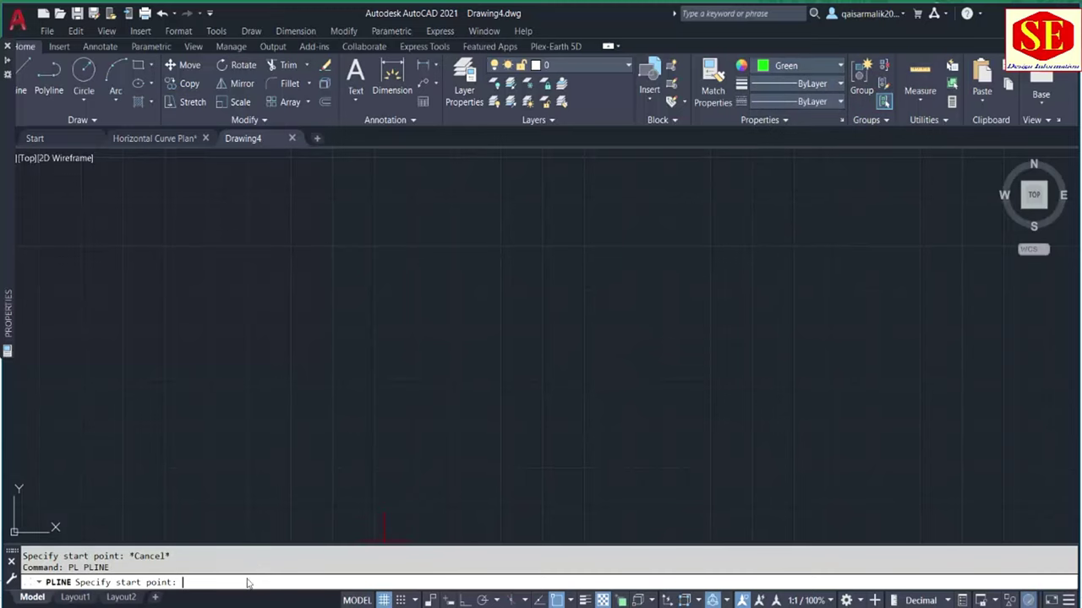
right_click(248, 583)
click(282, 525)
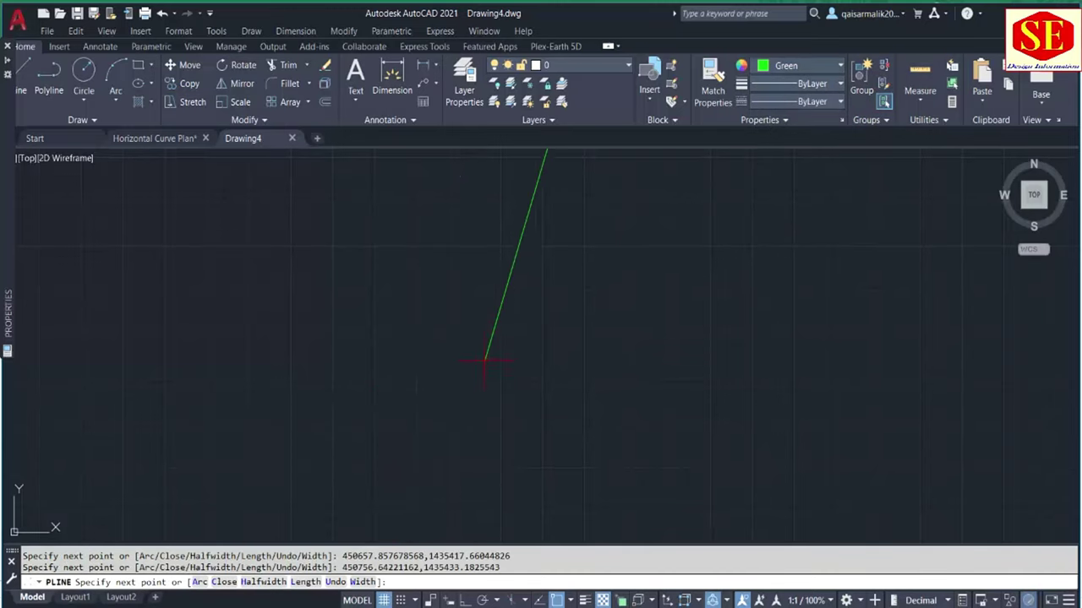
key(Escape)
- Zoom to extents and erase the trial green curve
text(z)
key(Return)
text(e)
key(Return)
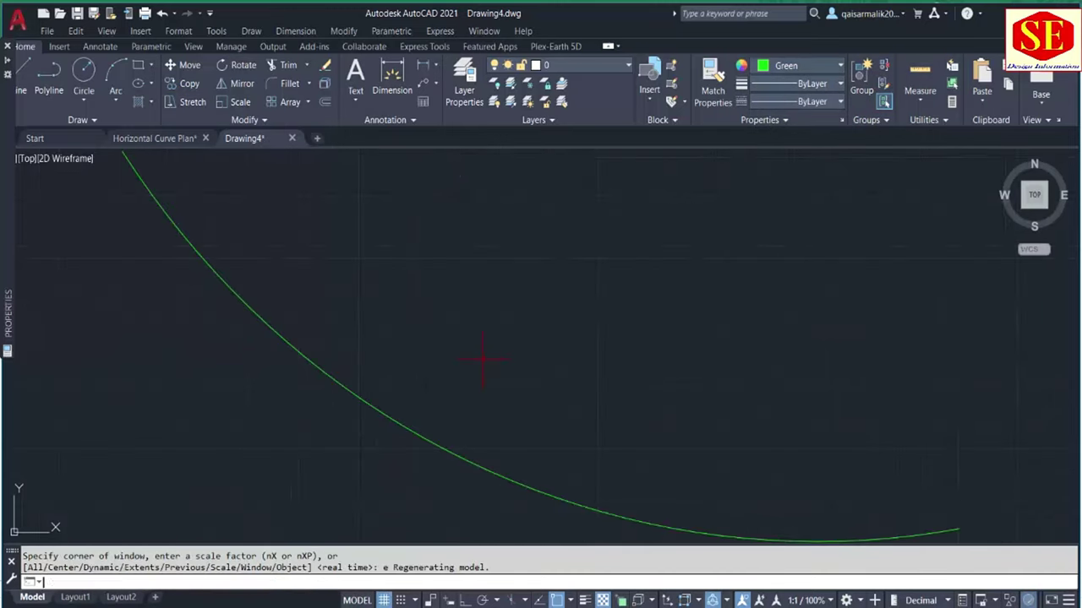
scroll(483, 359, down, 4)
click(439, 338)
click(380, 376)
text(e)
key(Return)
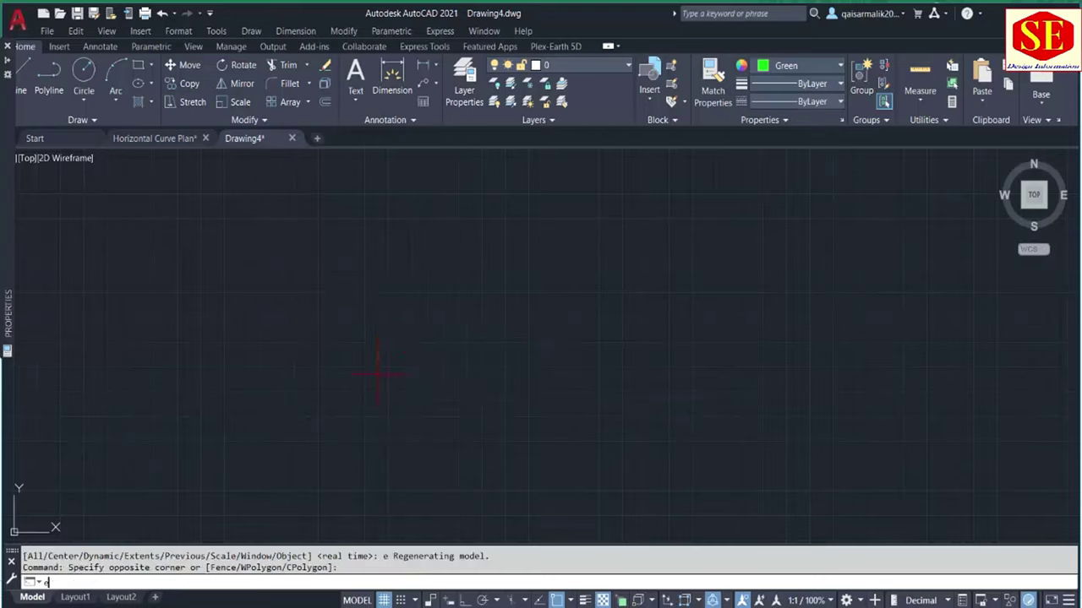
- Redraw the centre line as a PL polyline from the pasted coordinates
text(pl)
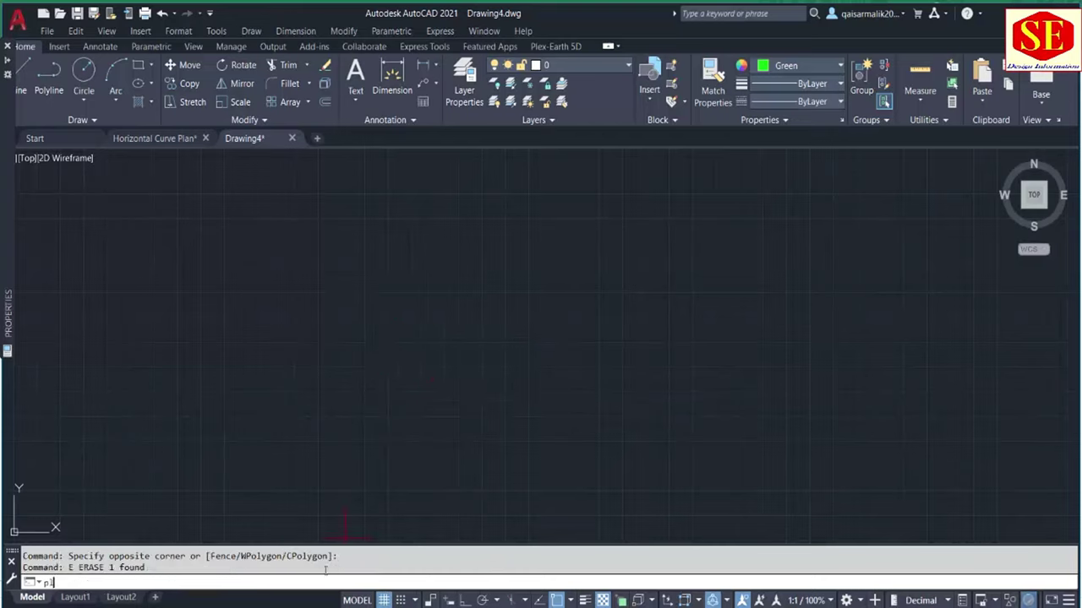
key(Return)
right_click(238, 581)
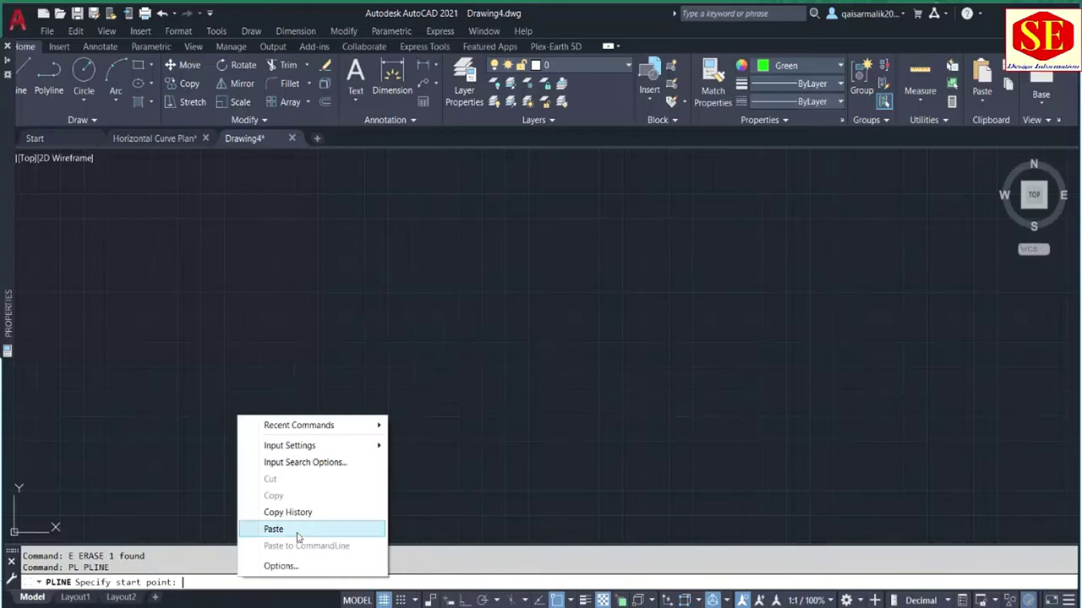
click(273, 526)
key(Escape)
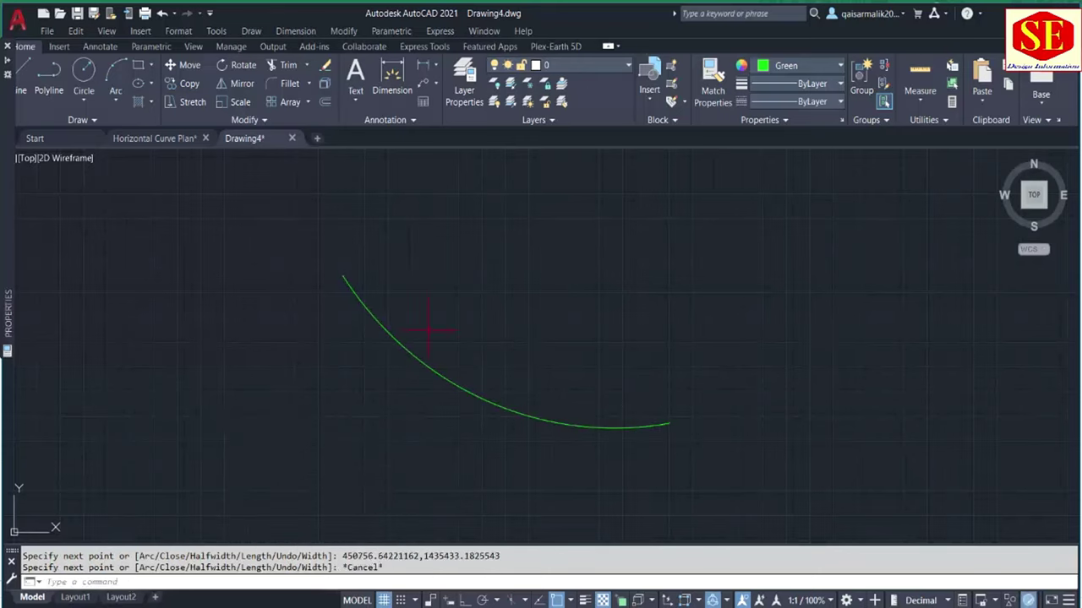
- Scroll through the road plan PDF, then return to the Excel coordinate workbook
scroll(510, 411, down, 2)
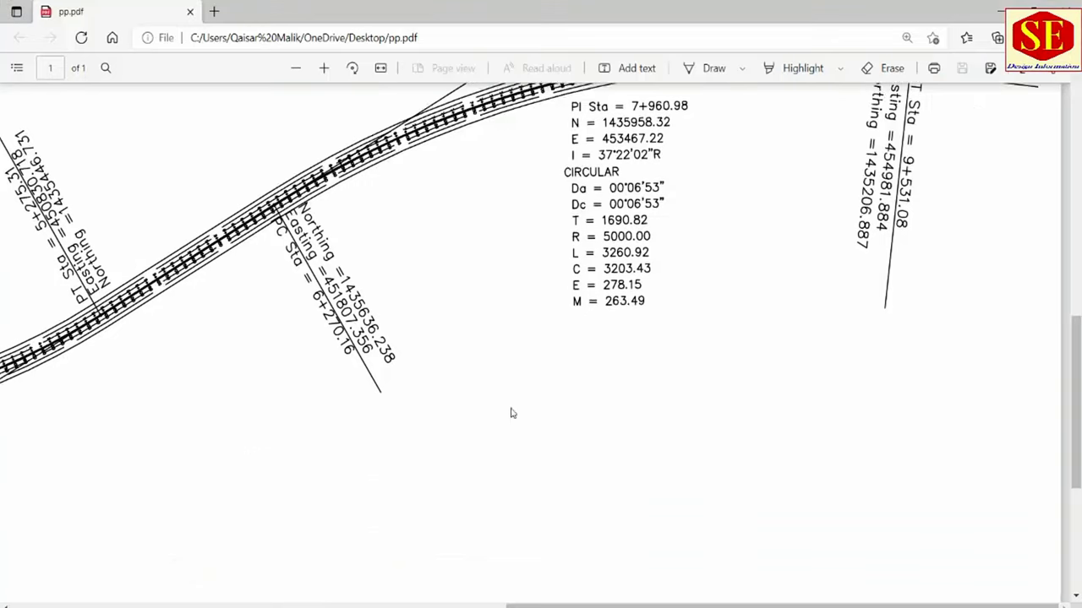
scroll(512, 411, down, 2)
ctrl+scroll(515, 414, down, 3)
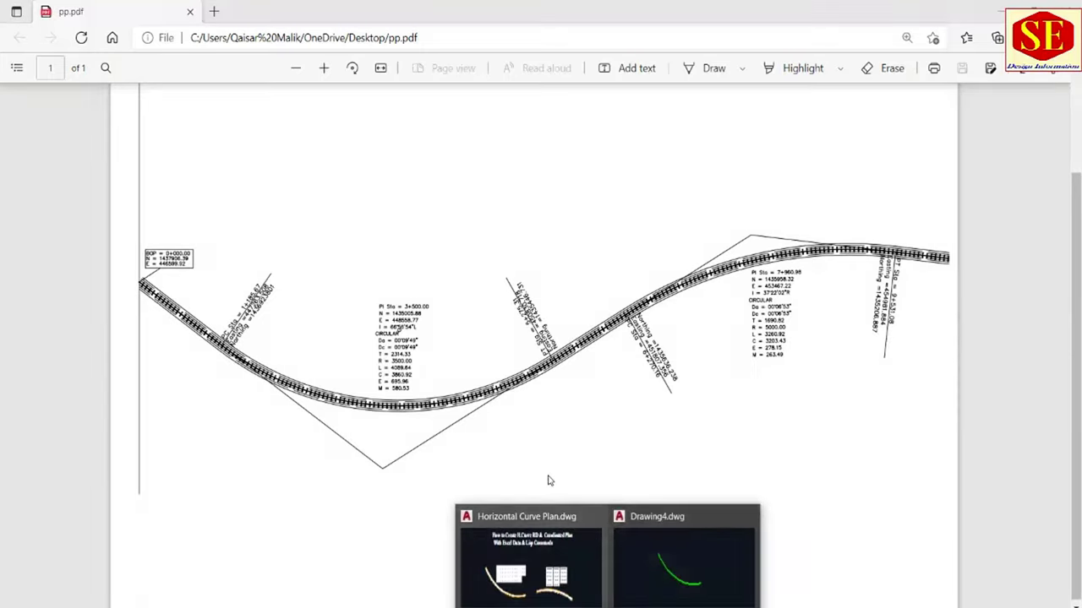
click(671, 577)
key(alt+Tab)
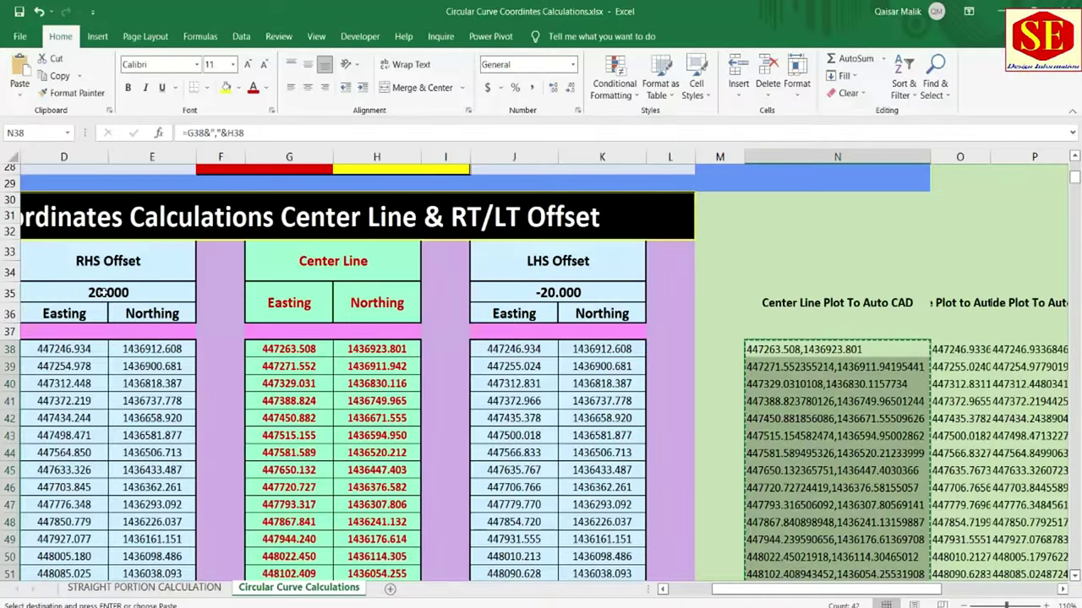
- Widen column O and copy its offset coordinate pairs in O38:O79
key(Right)
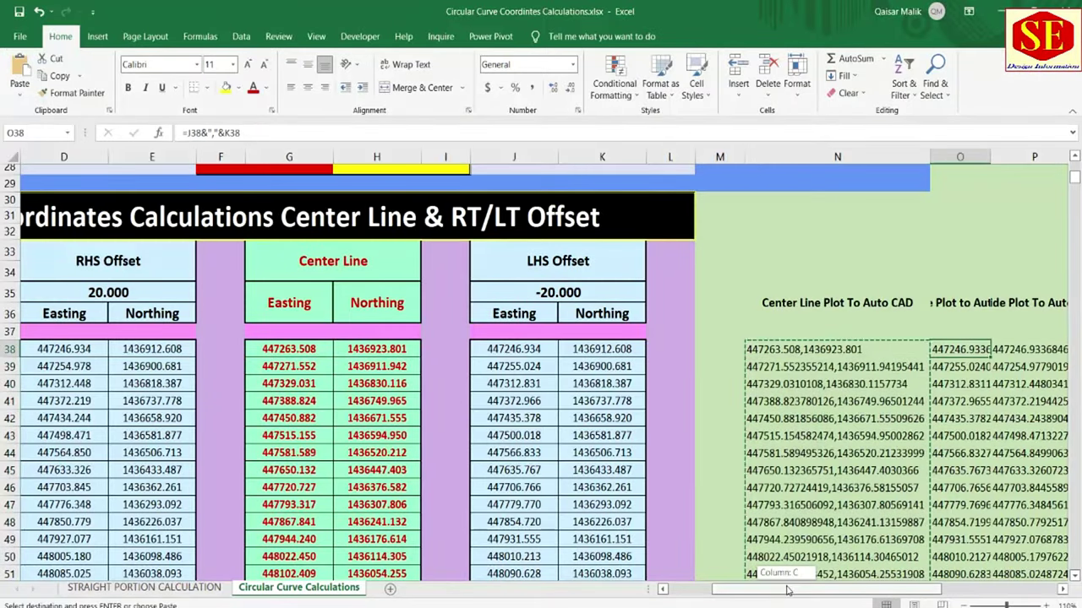
drag(752, 589, 803, 589)
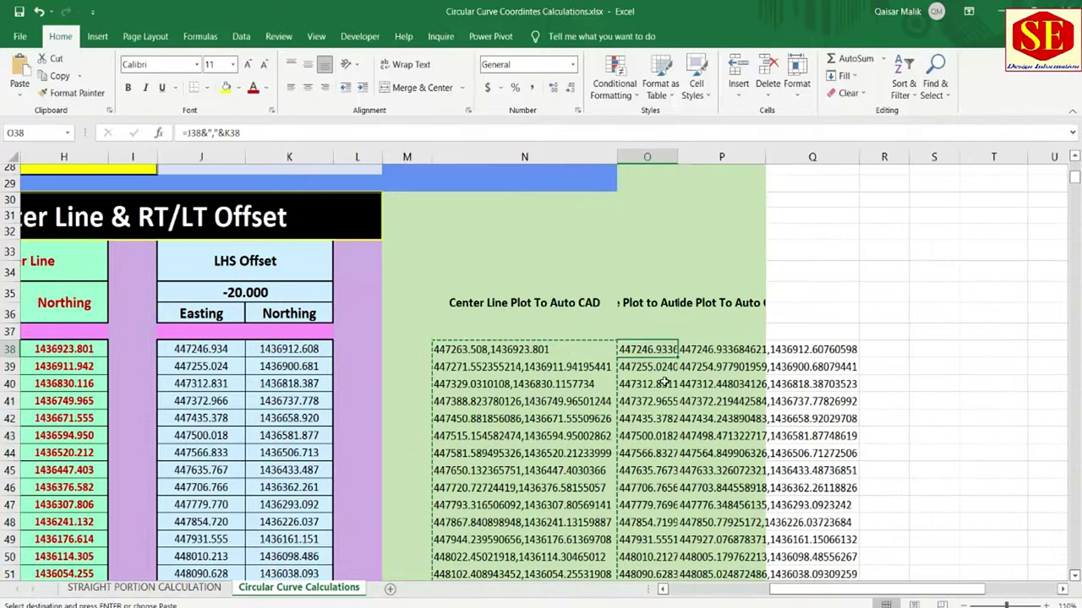
mouse_move(646, 349)
mouse_down()
mouse_move(639, 605)
mouse_move(634, 504)
mouse_up()
right_click(634, 504)
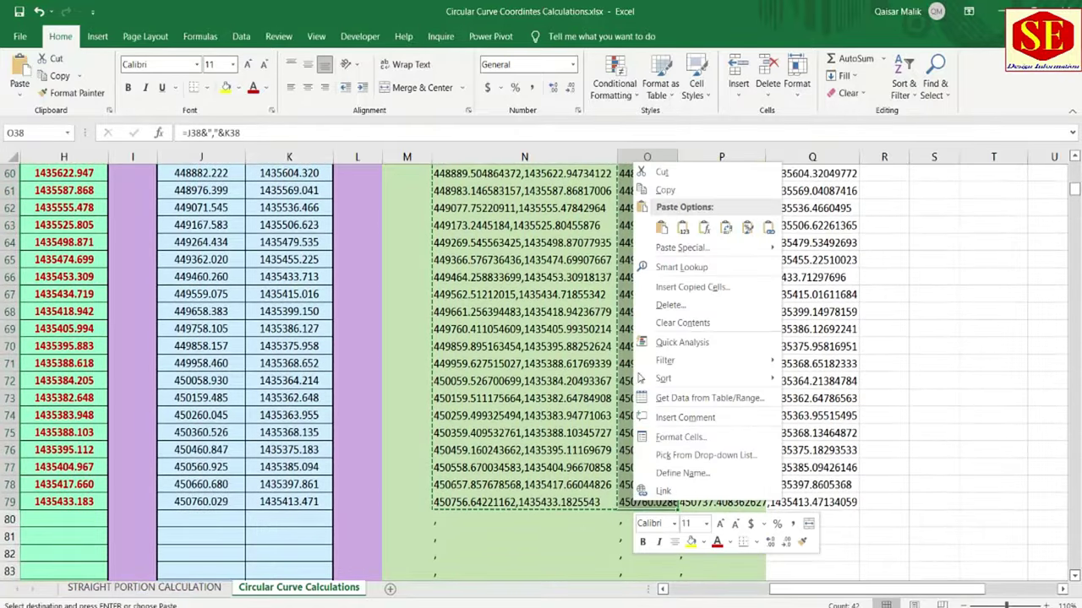
click(665, 190)
scroll(665, 190, up, 10)
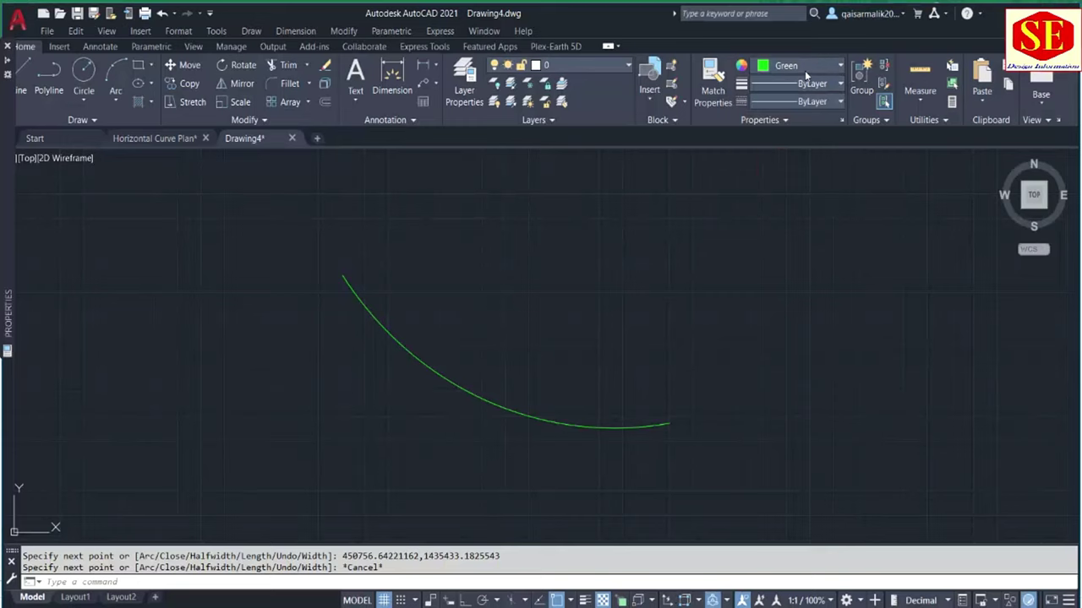
click(805, 70)
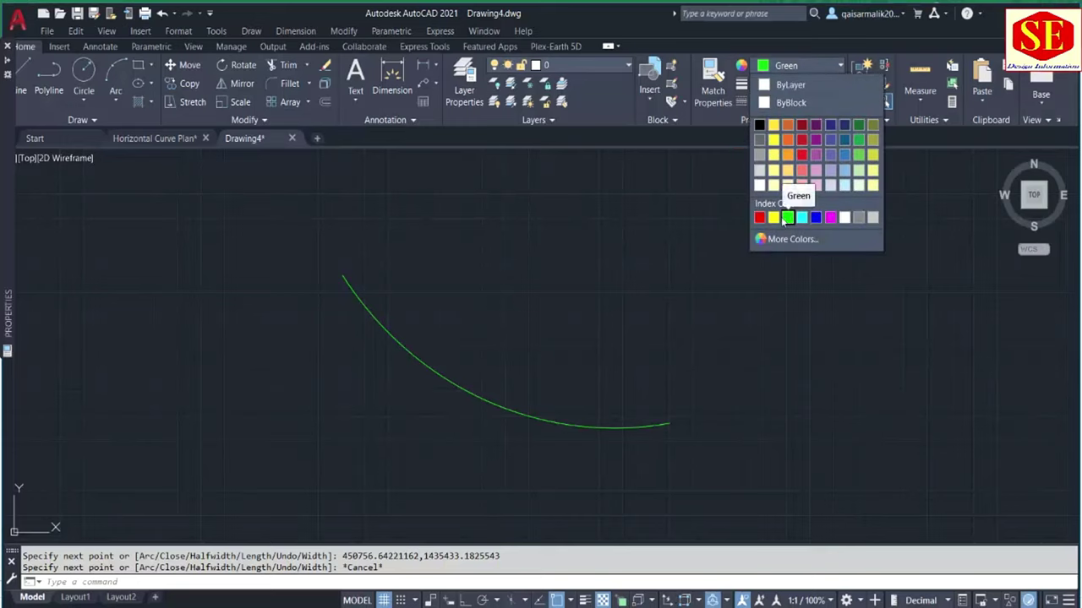
- Draw a yellow polyline from the pasted offset coordinates beside the green centre line
click(773, 218)
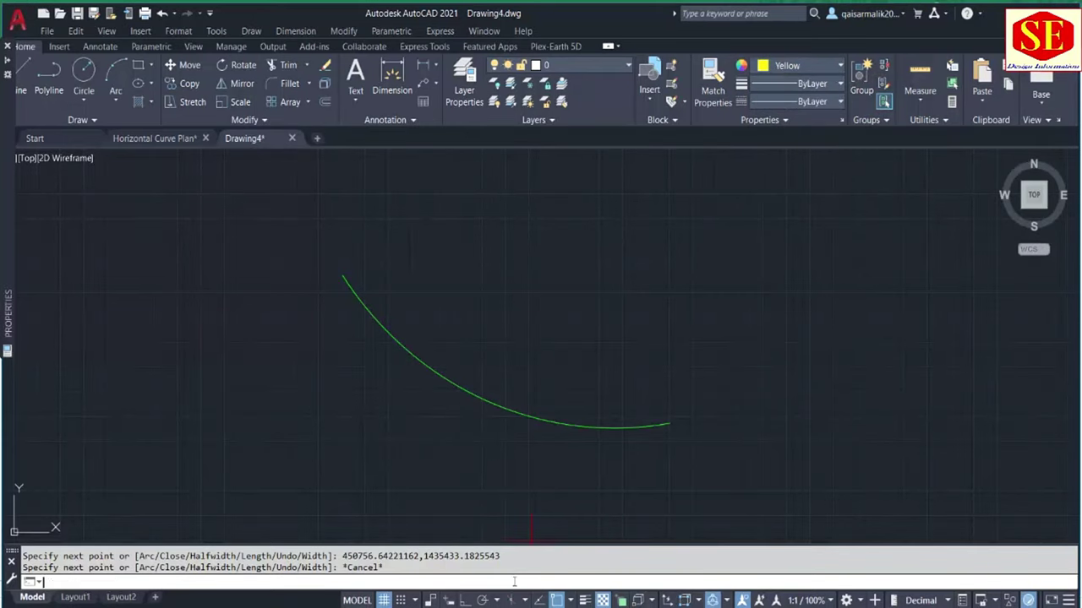
click(548, 582)
text(pl)
key(Return)
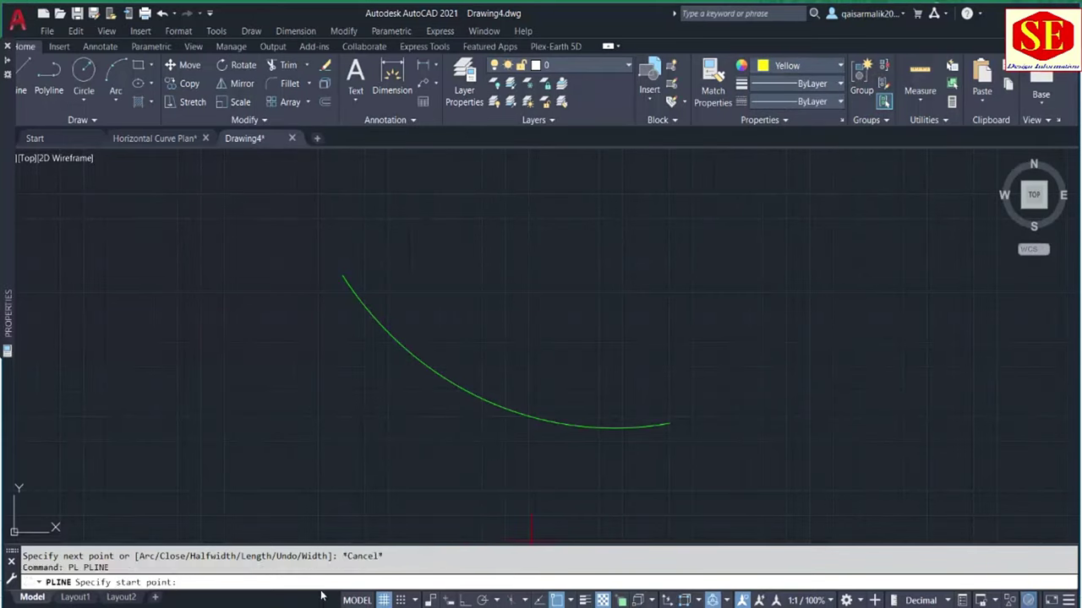
right_click(324, 583)
click(355, 533)
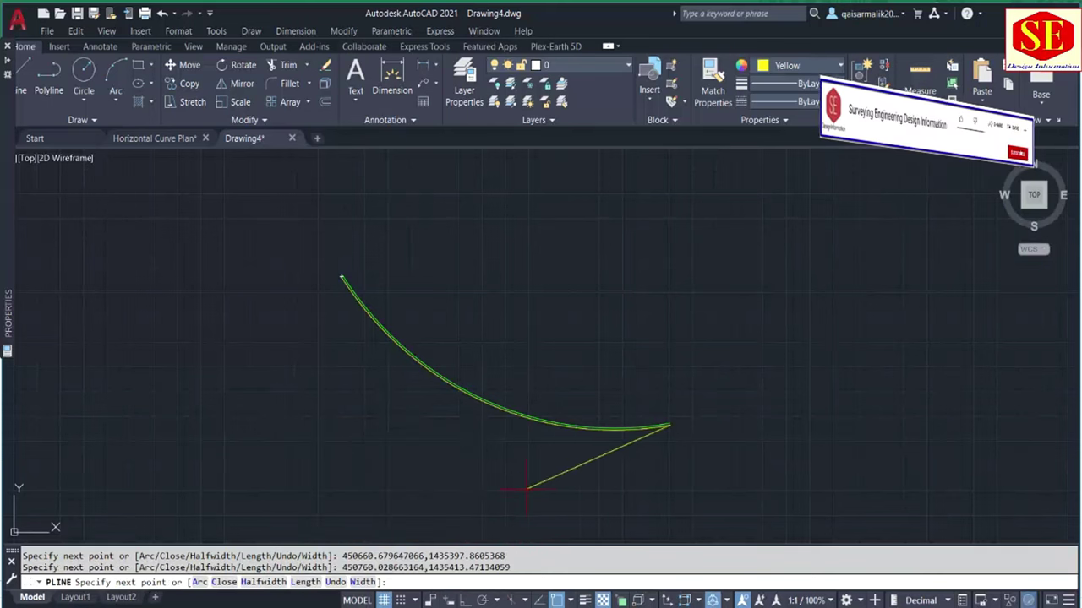
scroll(526, 488, up, 4)
key(Escape)
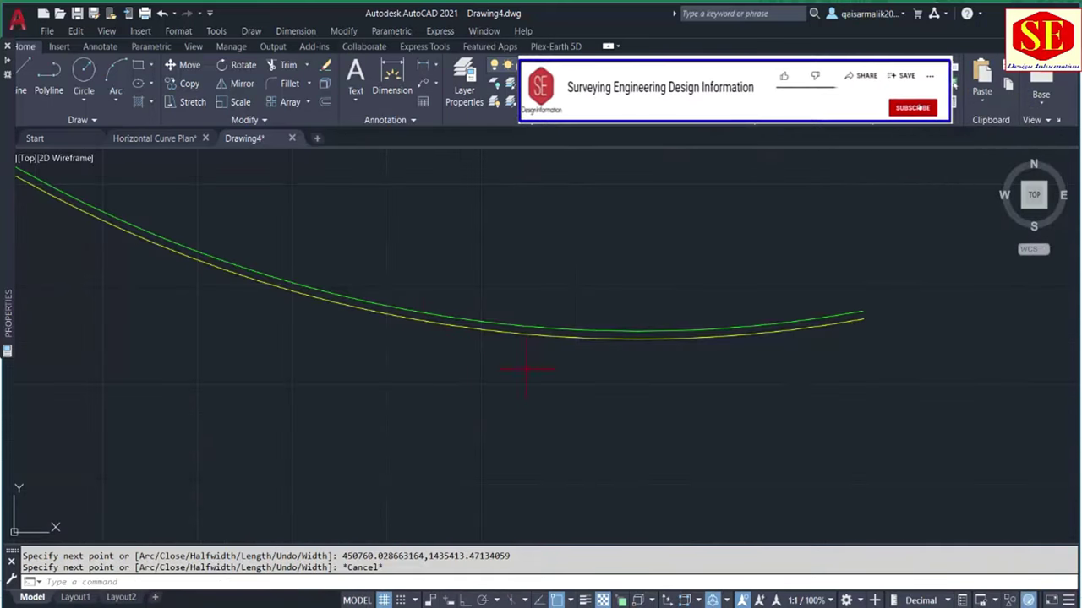
key(alt+Tab)
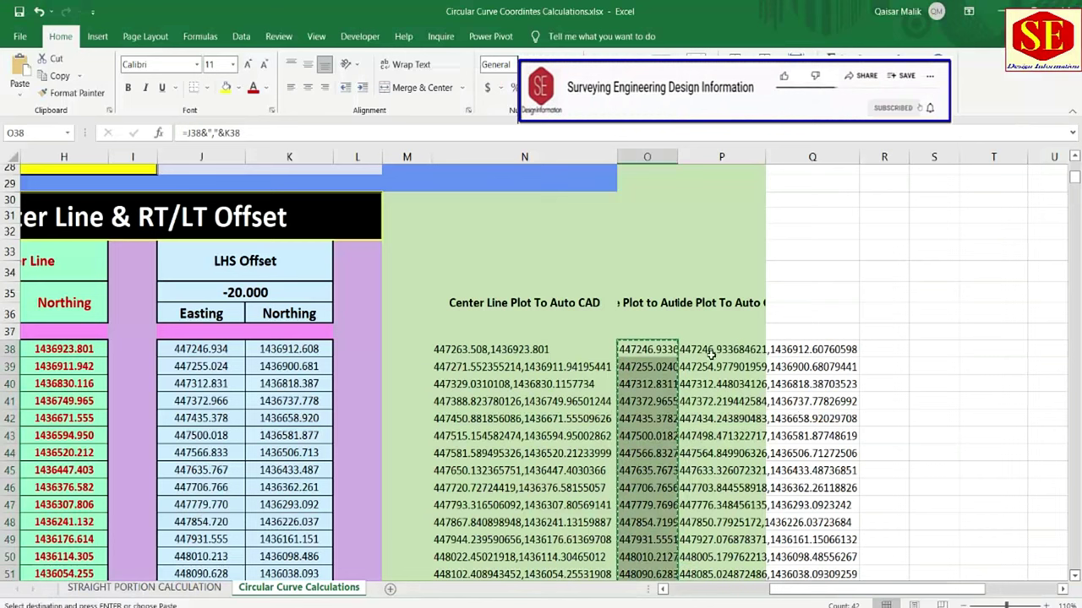
- Autofit column P and copy its Lt Side coordinate pairs in P38:P79
click(708, 353)
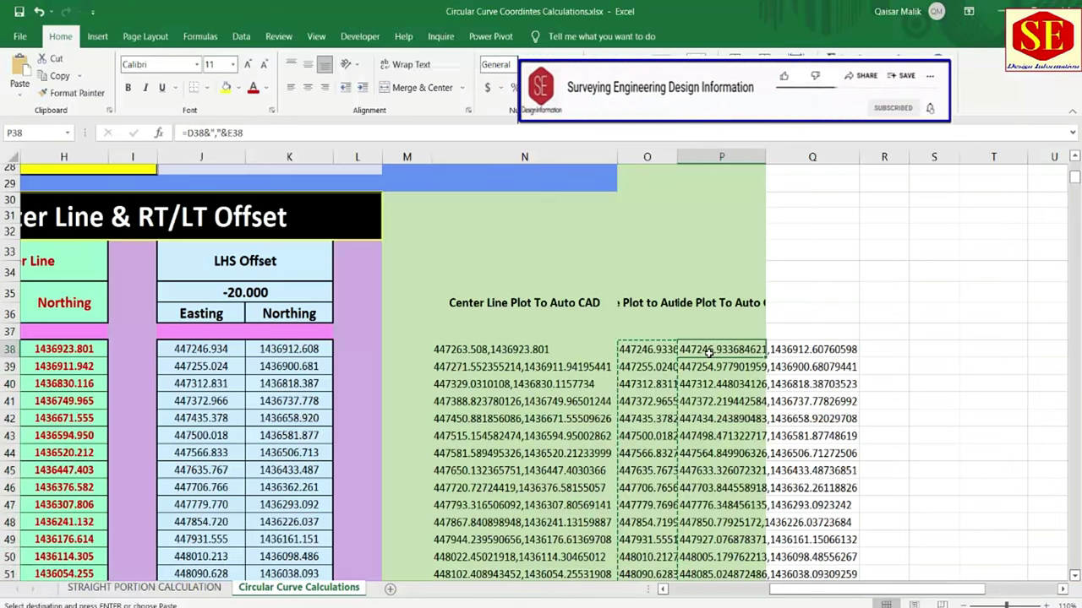
double_click(765, 157)
key(Escape)
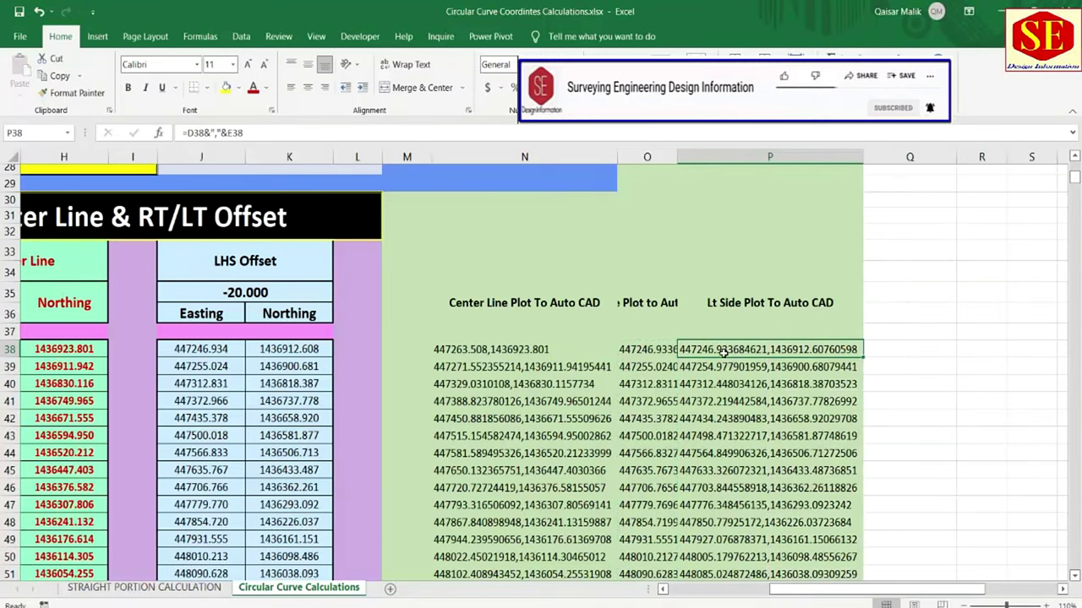
mouse_move(724, 353)
mouse_down()
mouse_move(861, 196)
mouse_move(727, 537)
mouse_up()
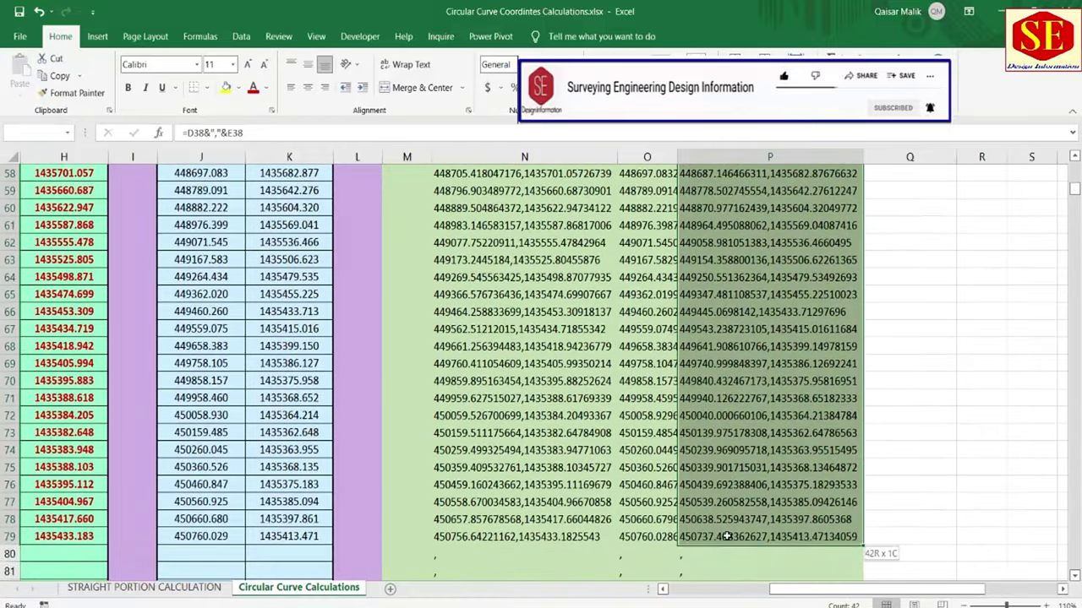
right_click(727, 537)
click(739, 71)
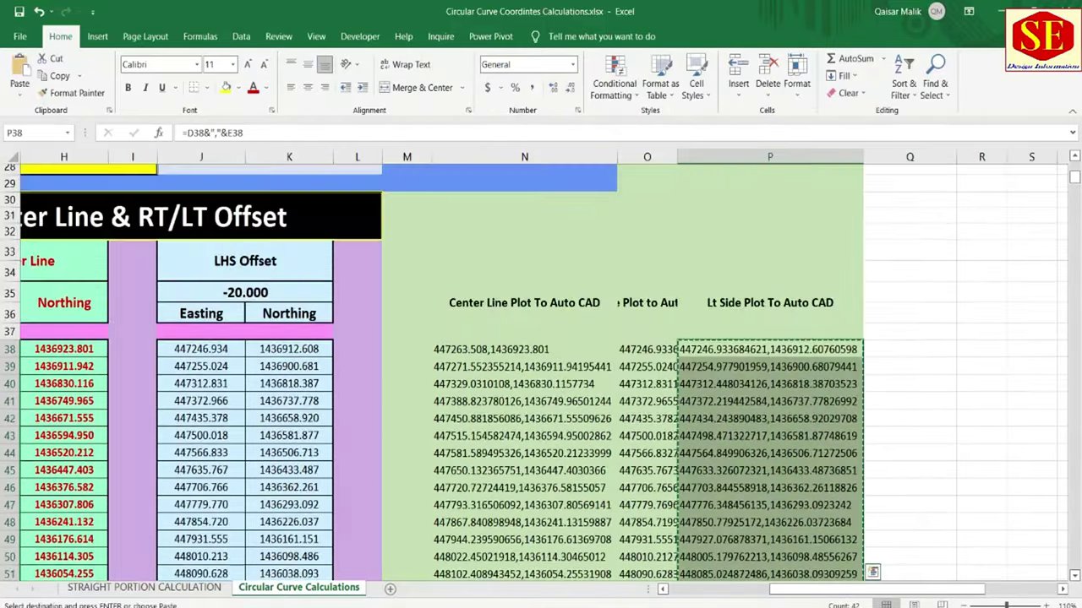
click(680, 592)
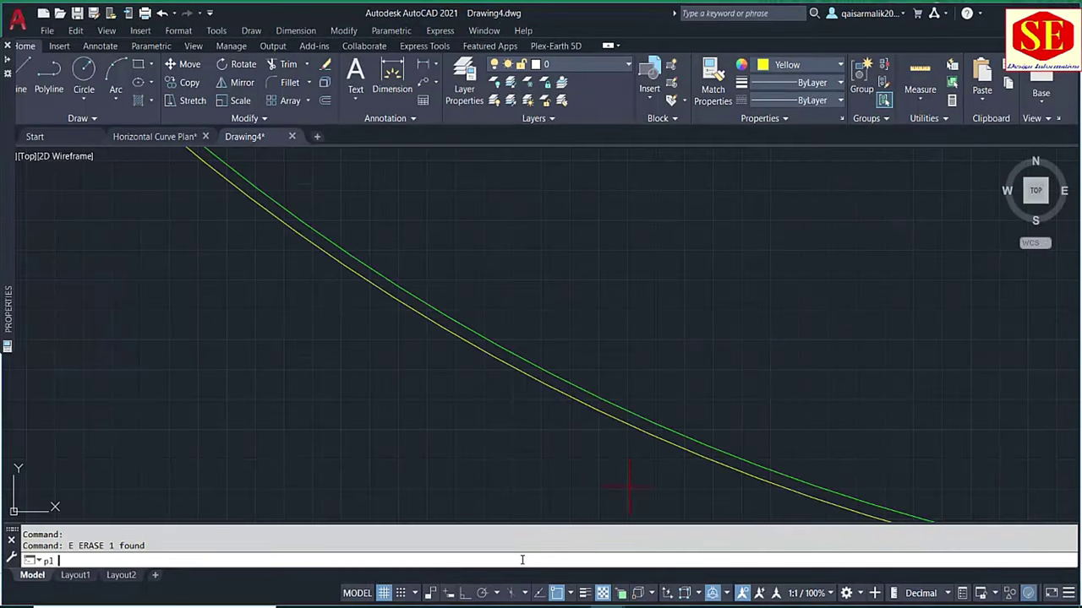
- Draw the second yellow edge polyline from the pasted Lt Side coordinates
key(Return)
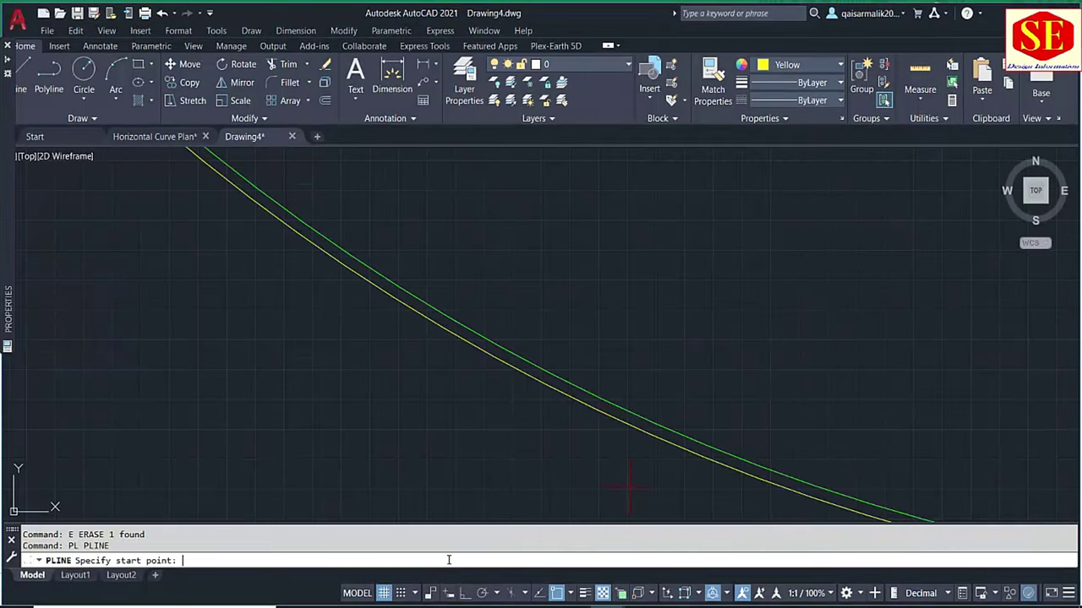
right_click(448, 397)
text(,)
key(Return)
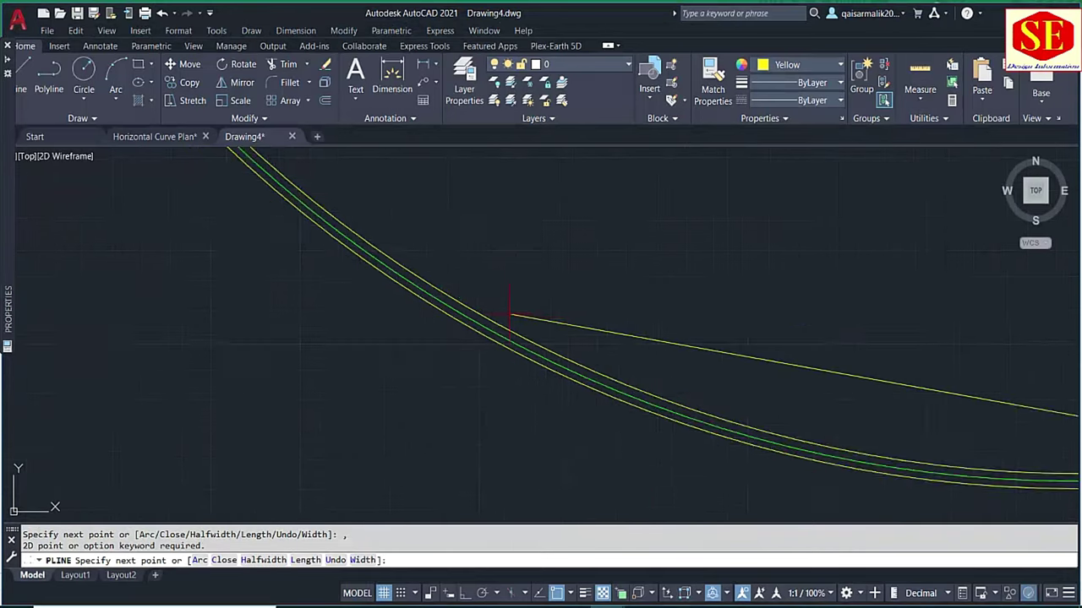
scroll(507, 314, down, 5)
key(Escape)
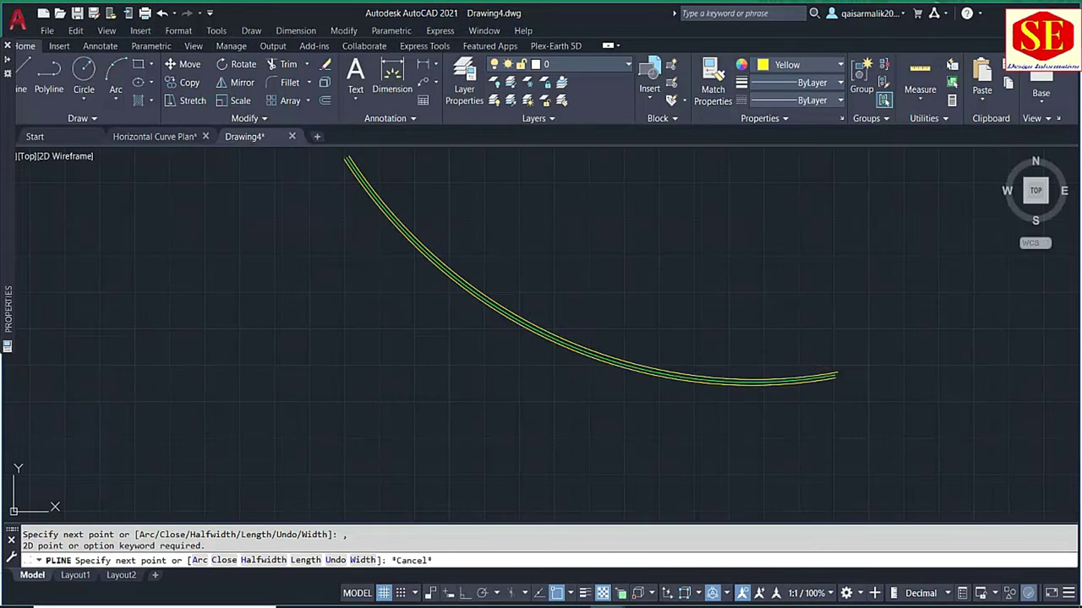
click(482, 179)
key(Escape)
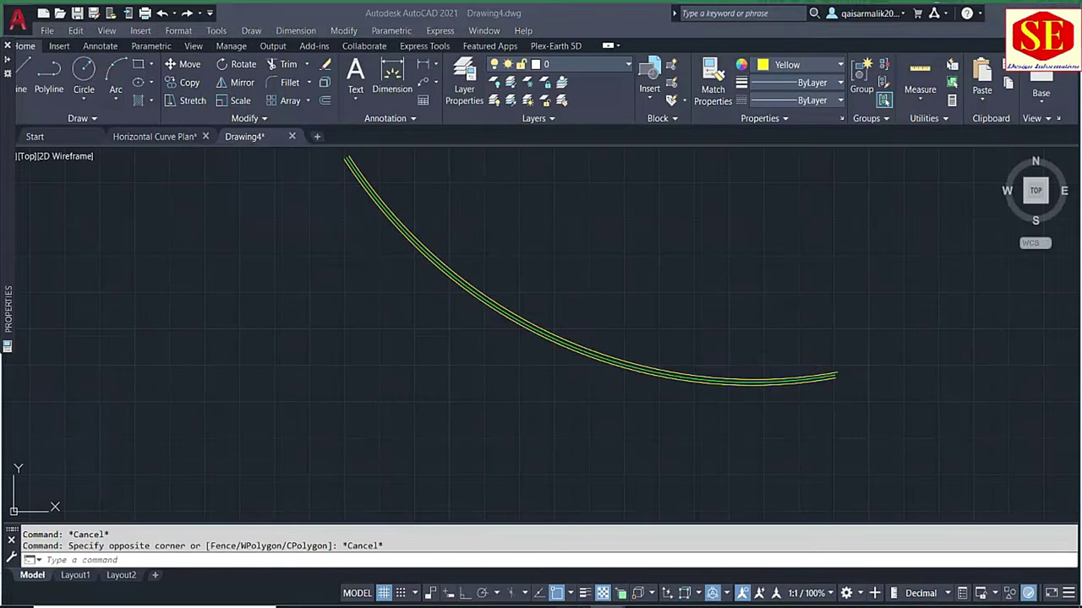
click(595, 603)
drag(845, 581, 660, 598)
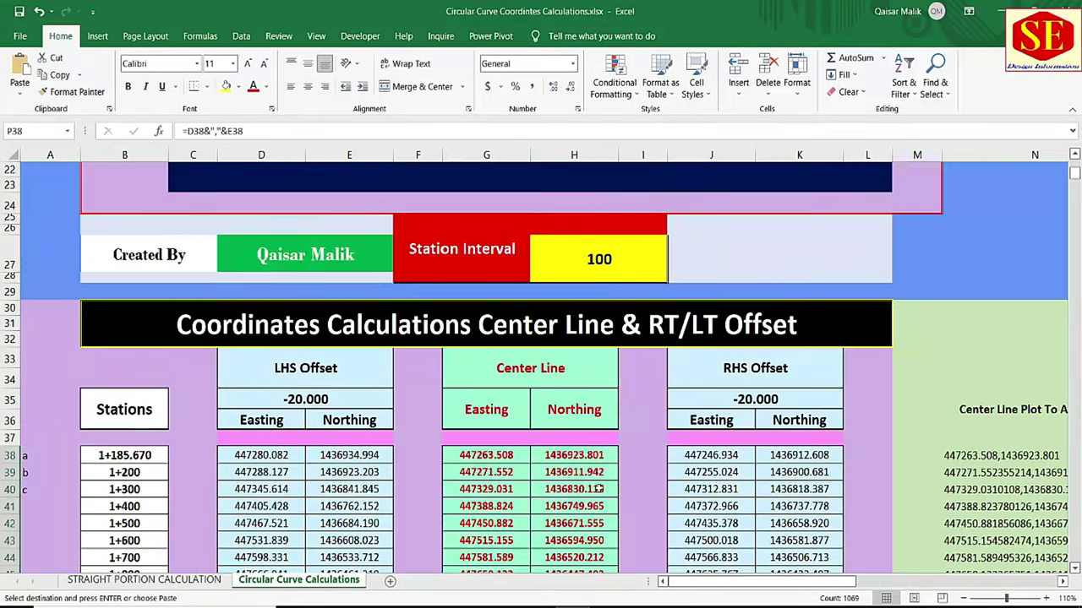
- Check the left and right offset values in D17 and J17, then return to Drawing4
scroll(541, 338, up, 4)
scroll(541, 338, up, 1)
click(304, 318)
click(733, 321)
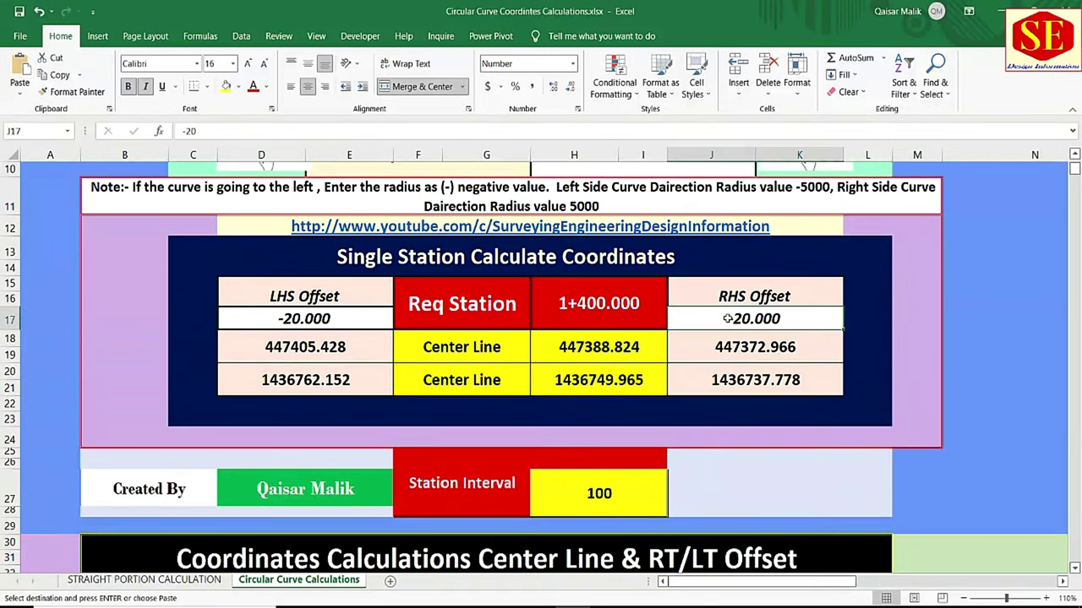
click(350, 316)
scroll(629, 430, down, 3)
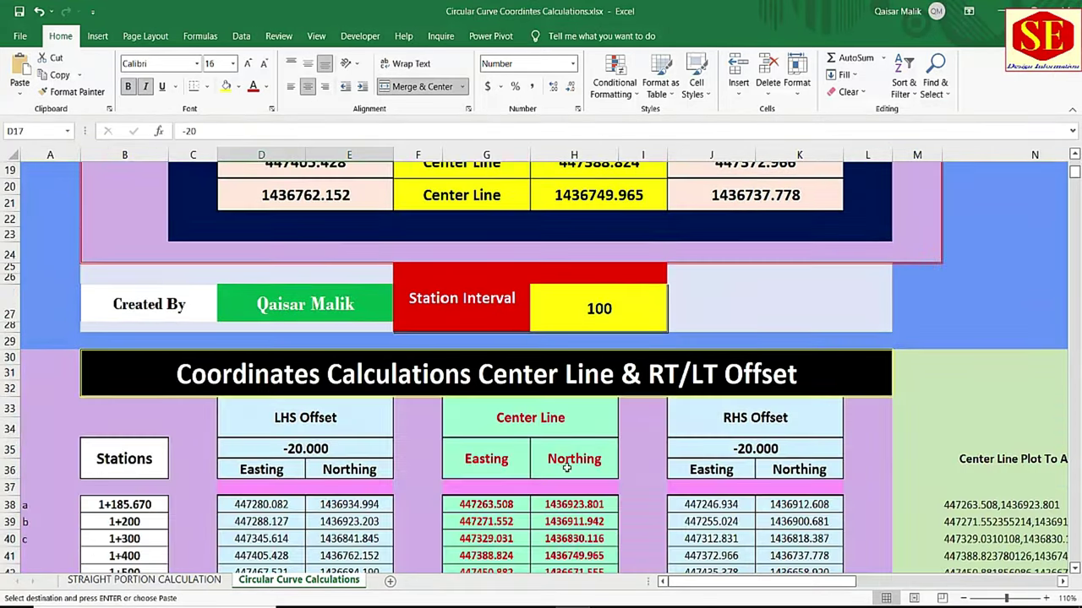
scroll(574, 370, down, 3)
scroll(574, 385, down, 1)
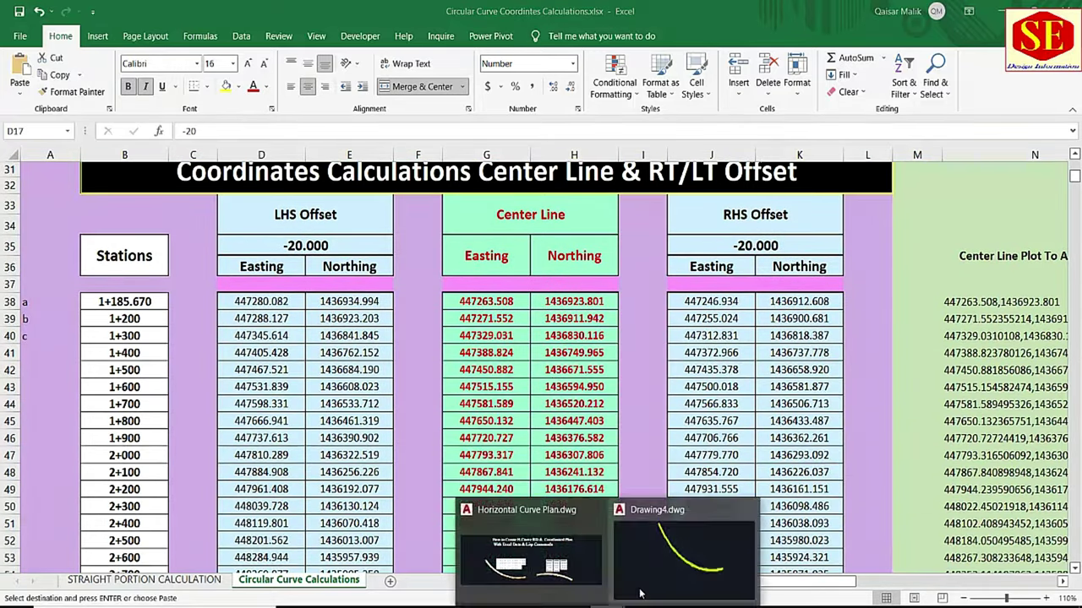
click(667, 592)
scroll(507, 311, up, 2)
scroll(505, 311, up, 2)
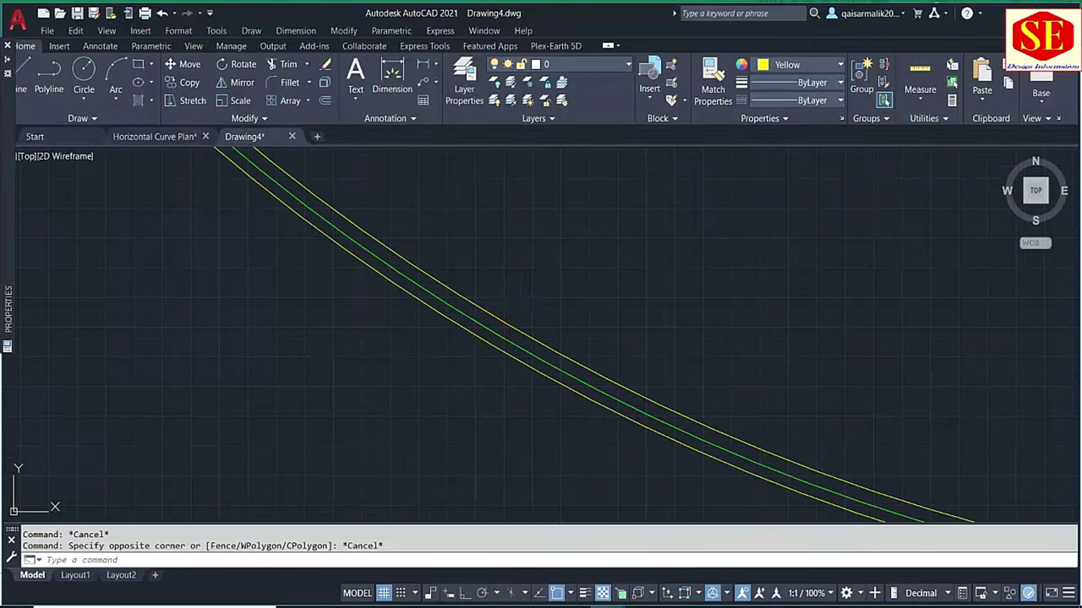
- Select and erase the lower yellow edge polyline
click(461, 297)
click(488, 342)
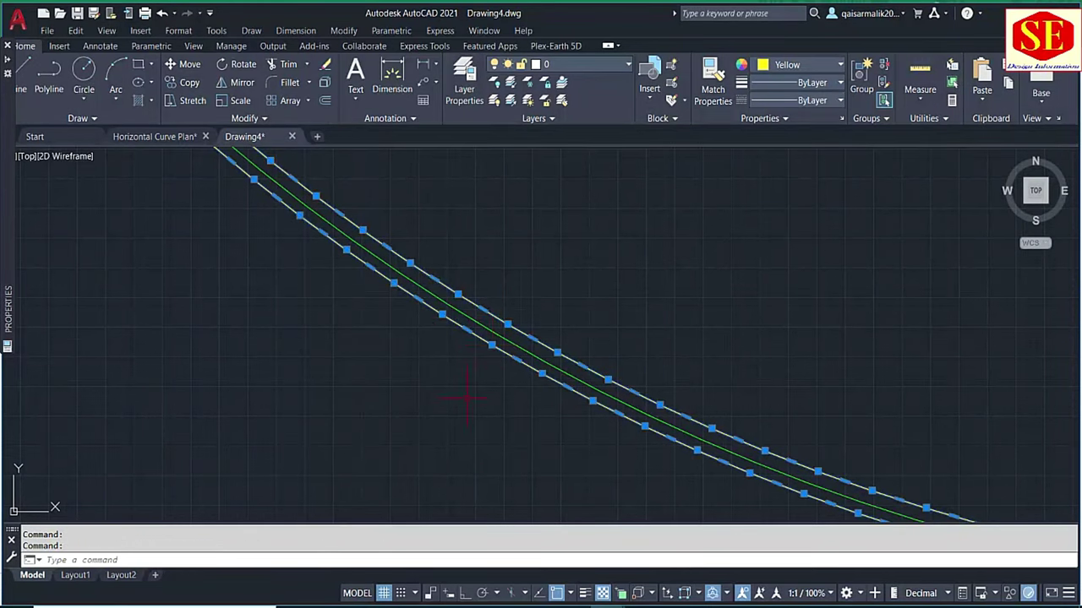
text(pl)
key(Return)
key(Escape)
click(491, 353)
click(486, 347)
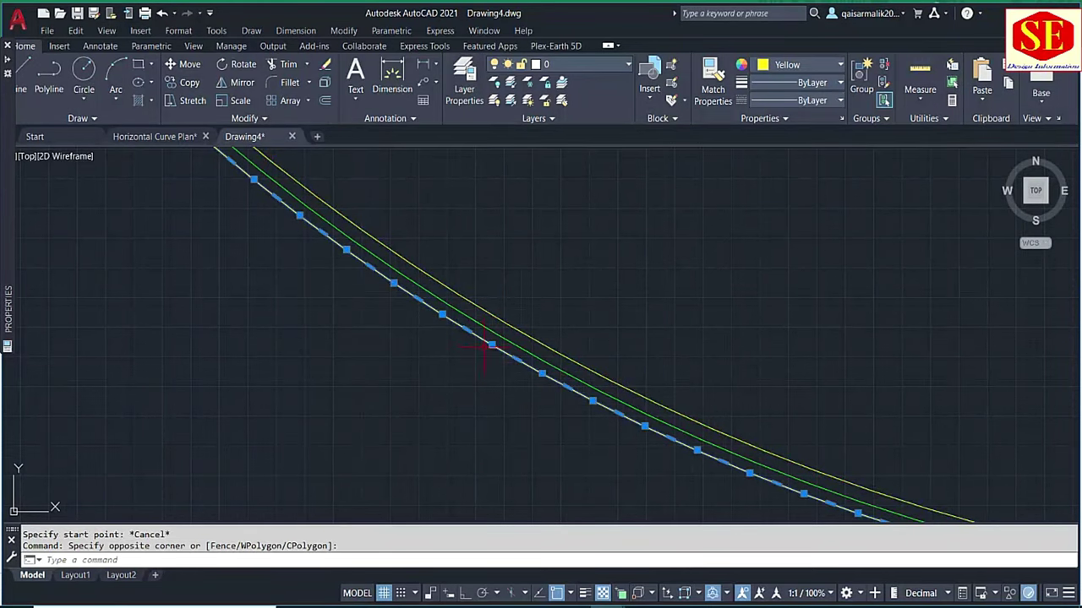
key(Return)
- Erase the remaining yellow polyline, leaving only the green centre line
click(519, 314)
click(507, 321)
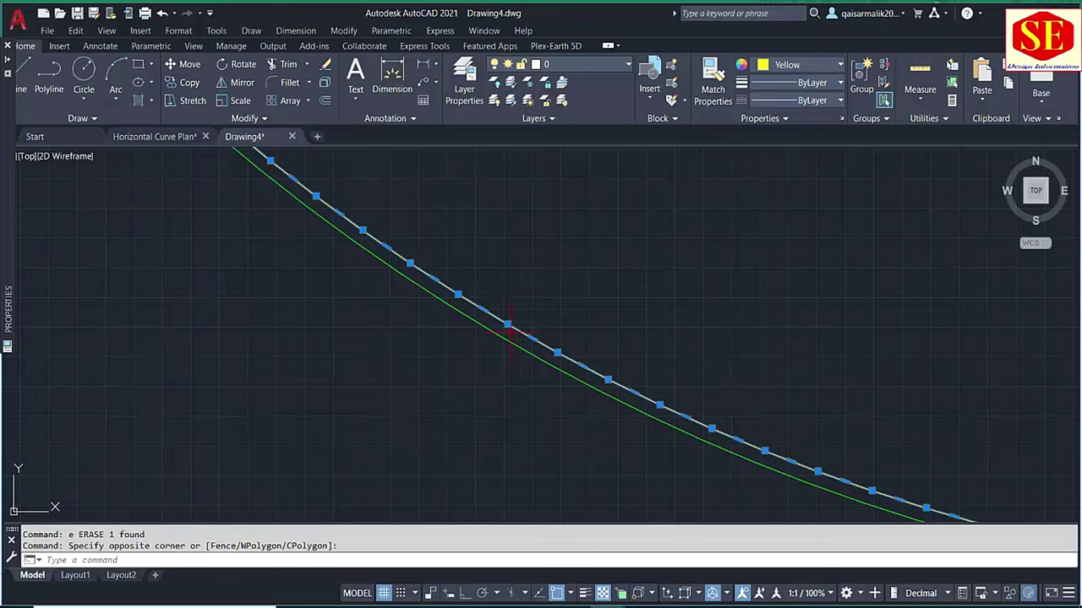
text(e)
key(Return)
scroll(488, 341, up, 2)
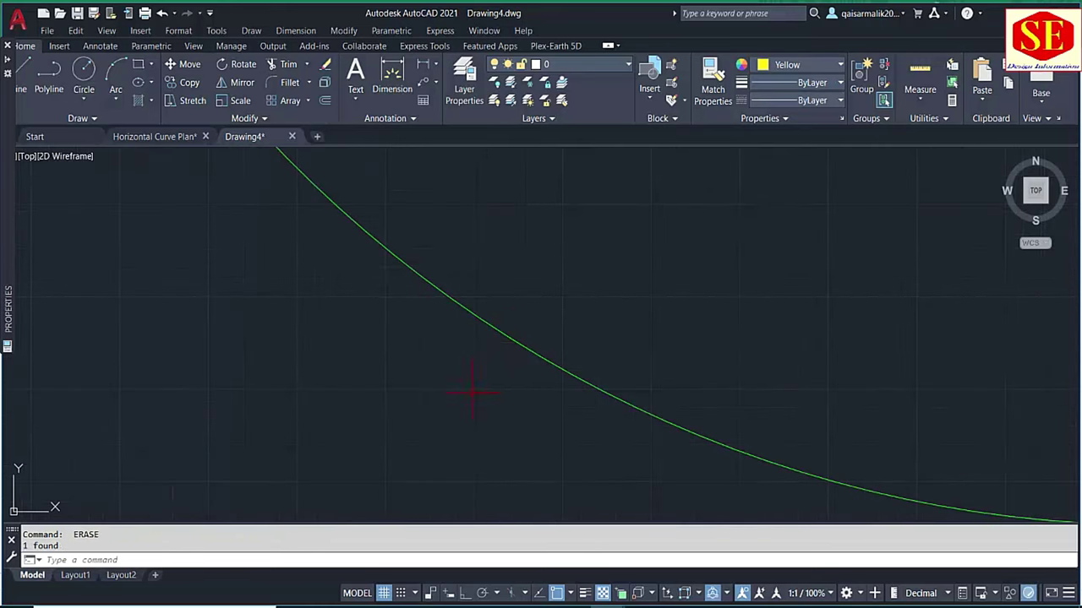
key(Return)
text(2)
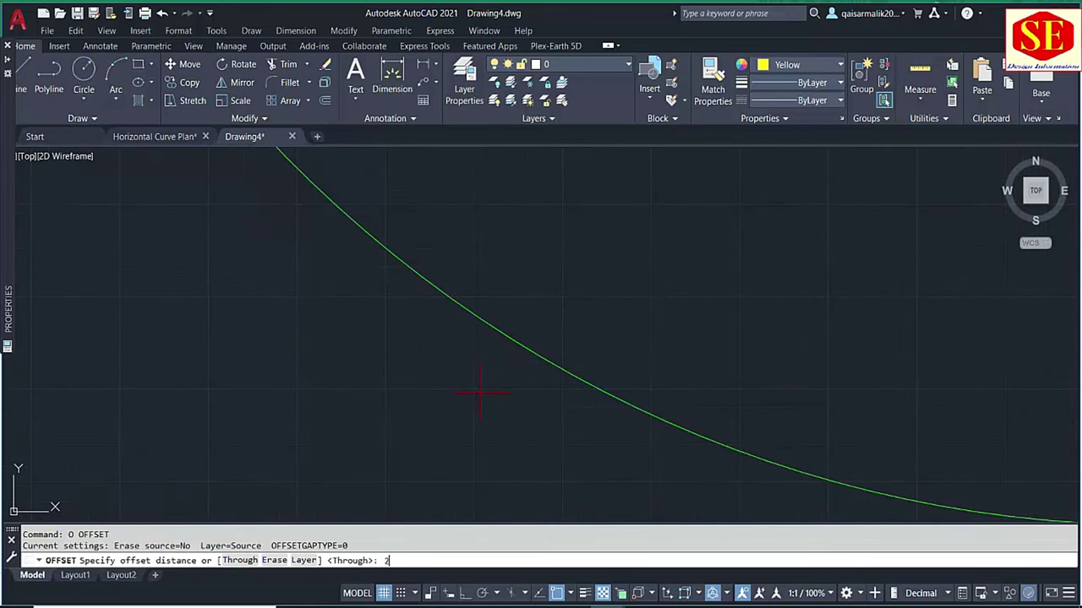
- Create two parallel copies of the green curve at an offset distance of 2
key(Return)
click(512, 338)
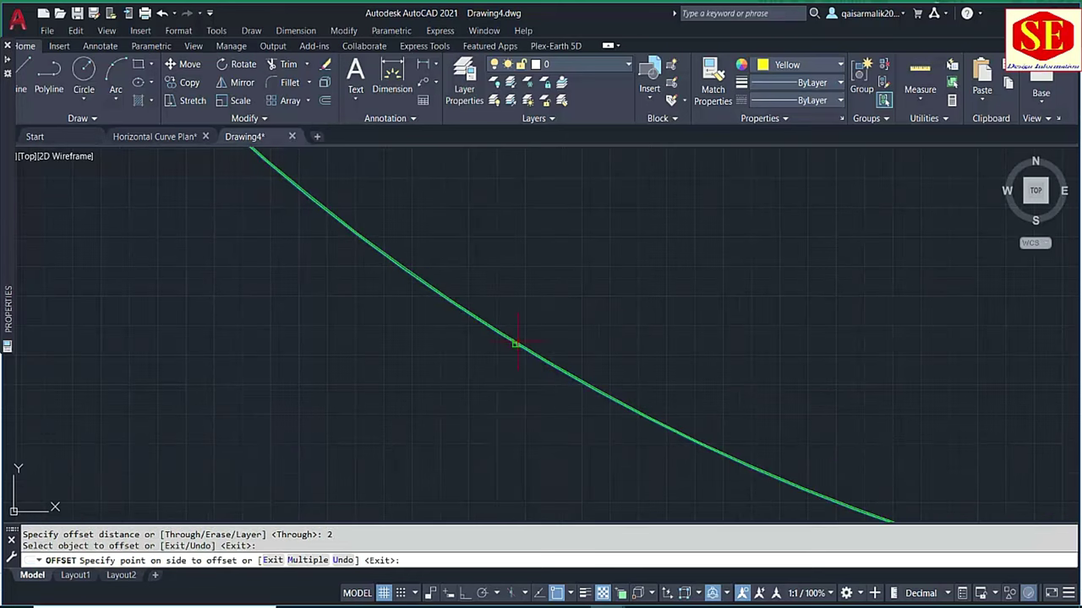
click(517, 348)
scroll(531, 340, up, 2)
click(533, 322)
click(517, 336)
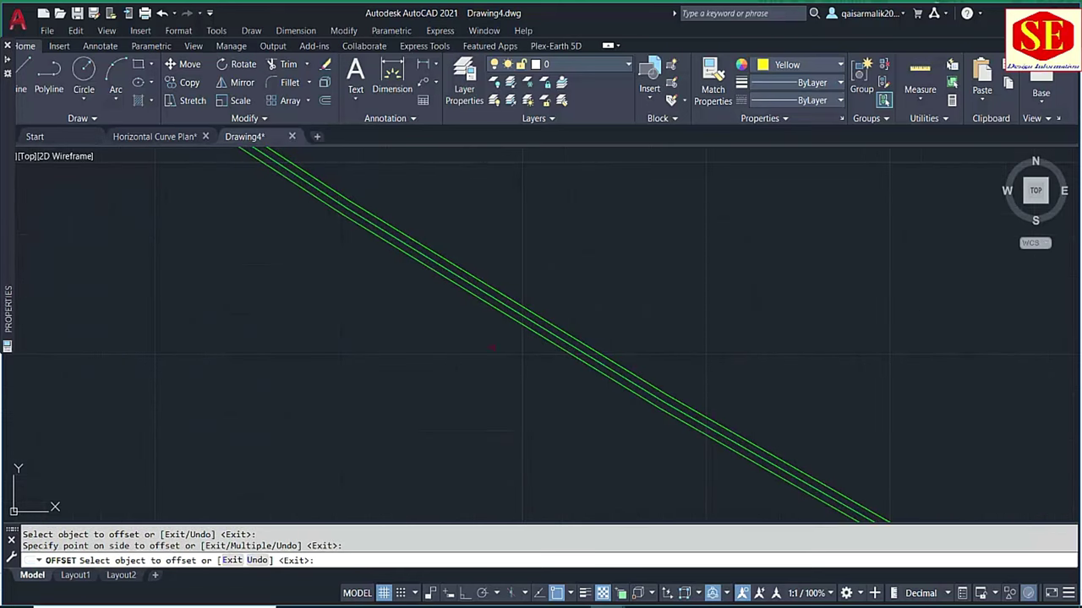
- Offset three more parallel lines upward, each 3.65 units apart
key(Return)
key(Return)
text(3.6)
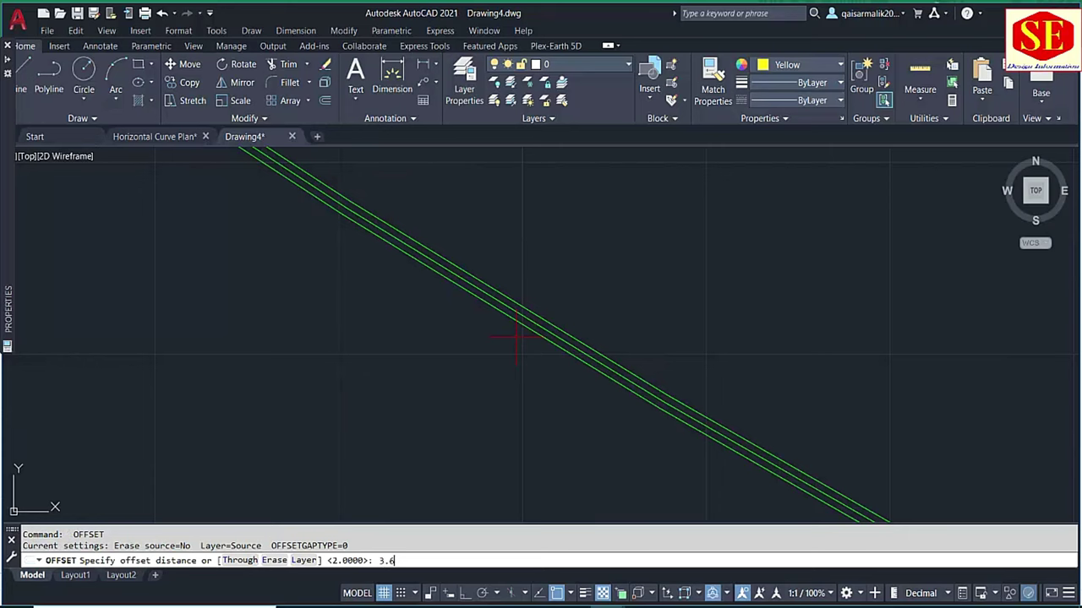
text(5)
key(Return)
click(541, 308)
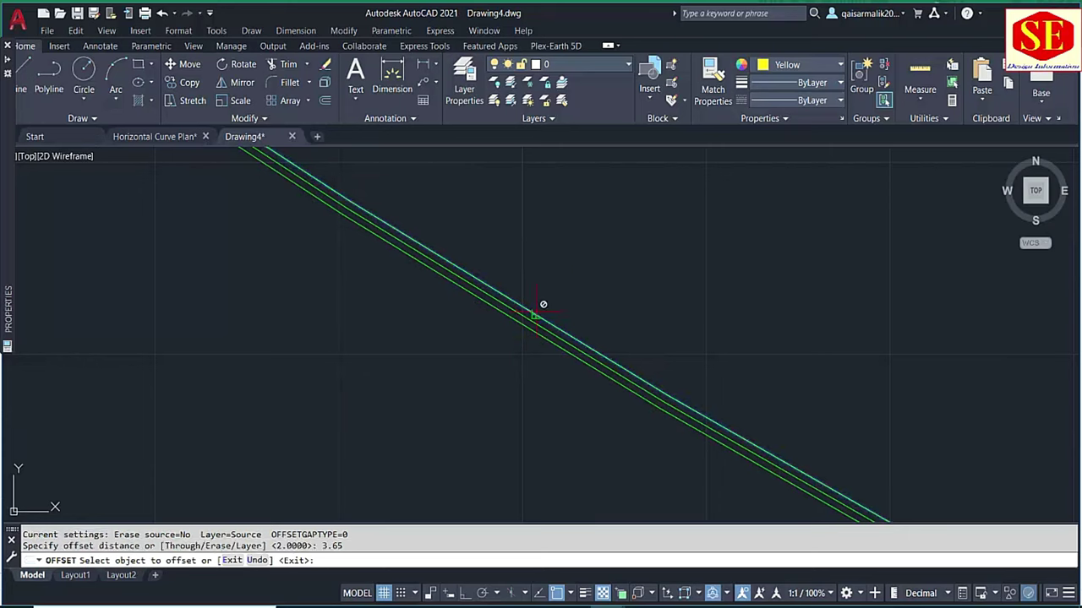
click(556, 297)
click(549, 301)
click(575, 278)
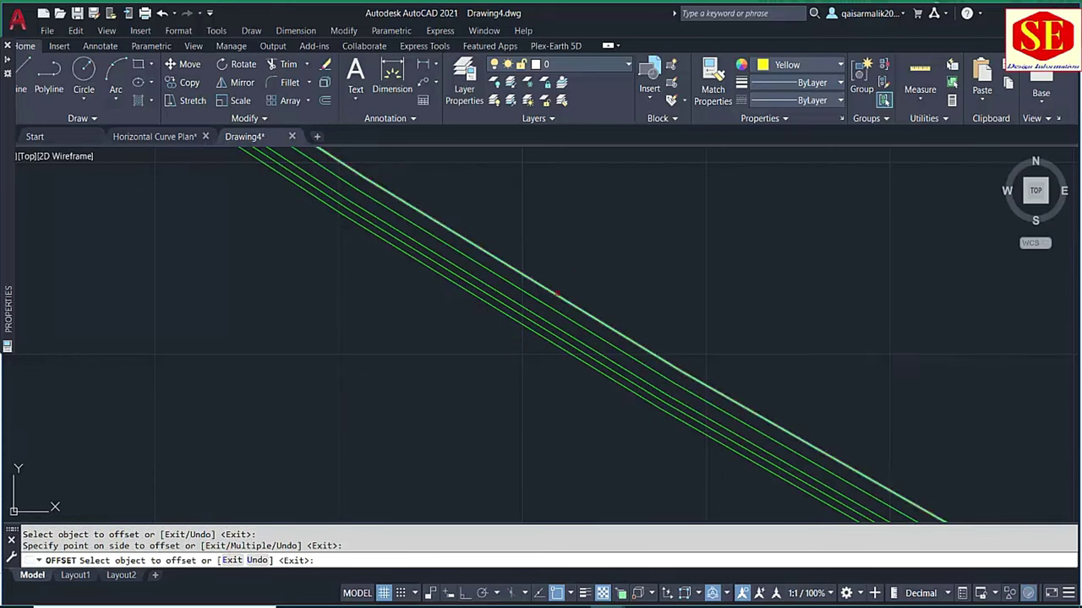
click(550, 290)
click(586, 271)
key(Return)
- Add another line above the top line and two lines below the bottom line, 3.65 apart
key(Return)
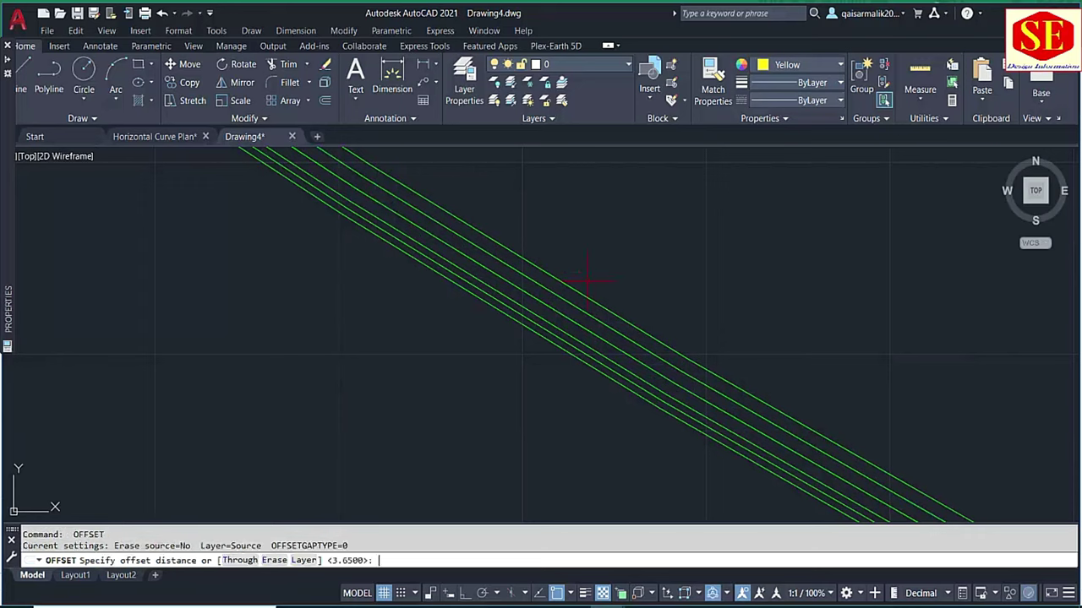
text(2.4)
key(Return)
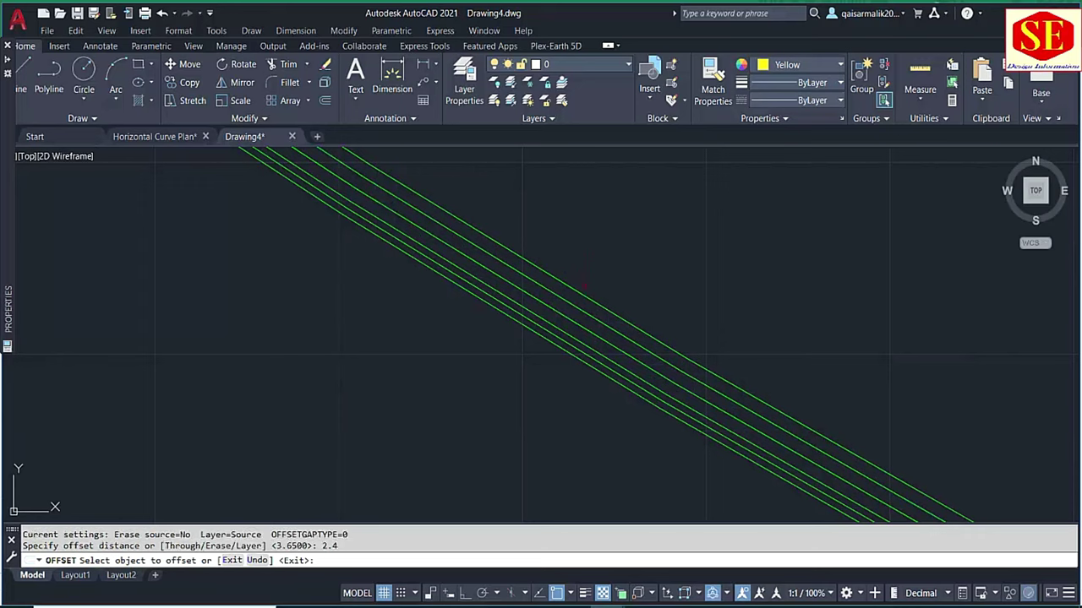
click(584, 284)
click(609, 267)
key(Return)
key(Return)
text(3.65)
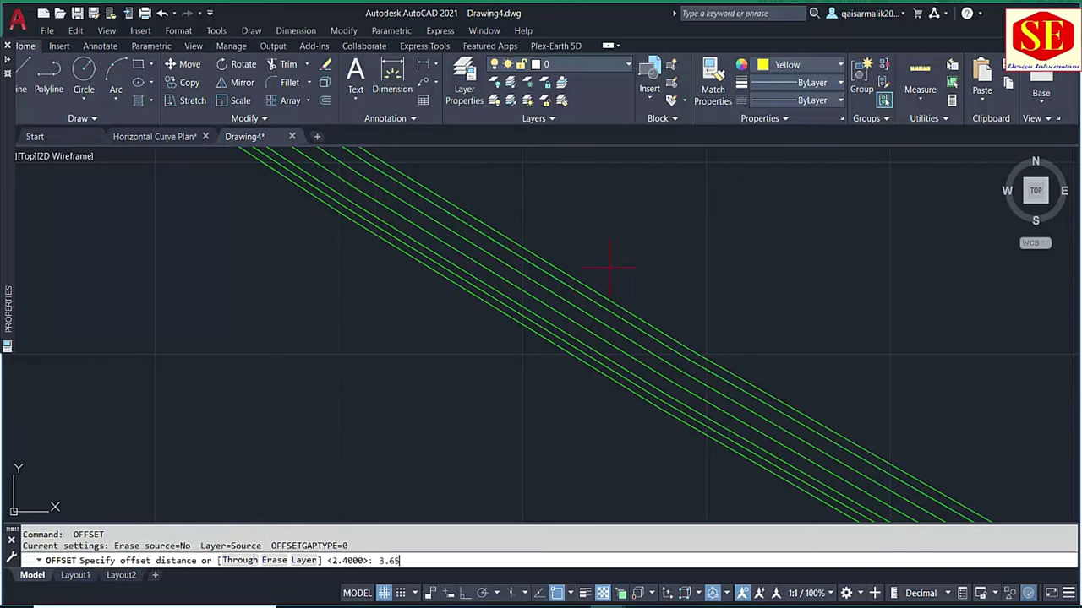
key(Return)
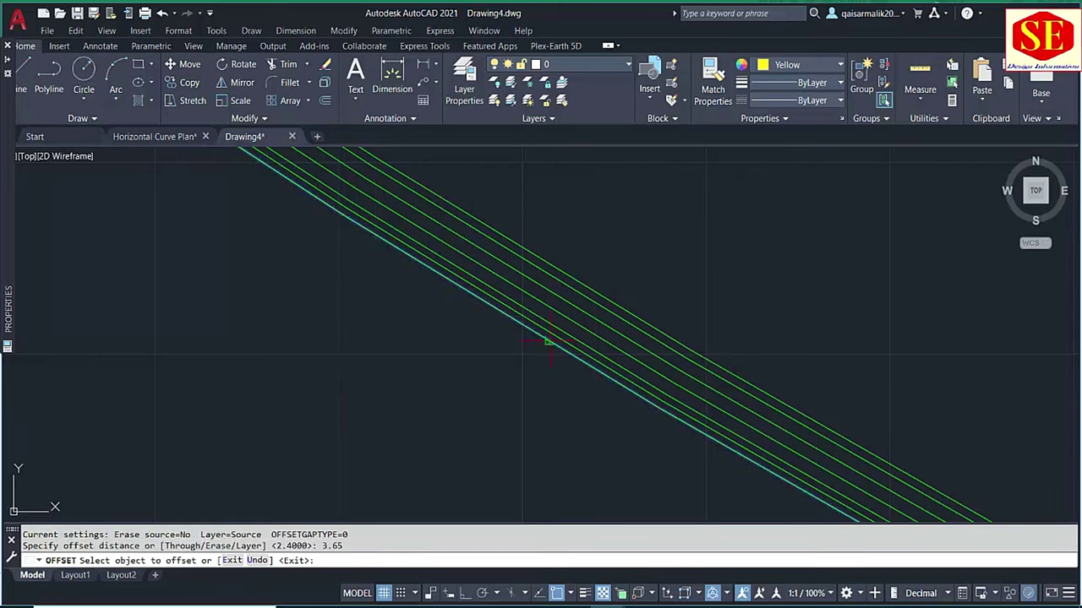
click(522, 341)
click(511, 355)
click(507, 349)
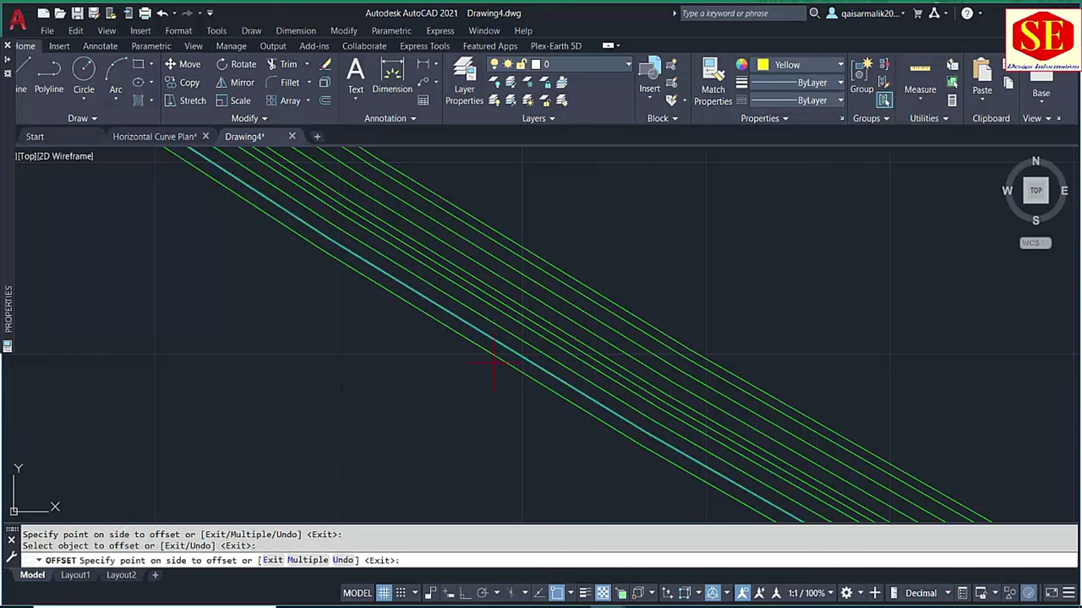
click(494, 368)
click(497, 358)
key(Escape)
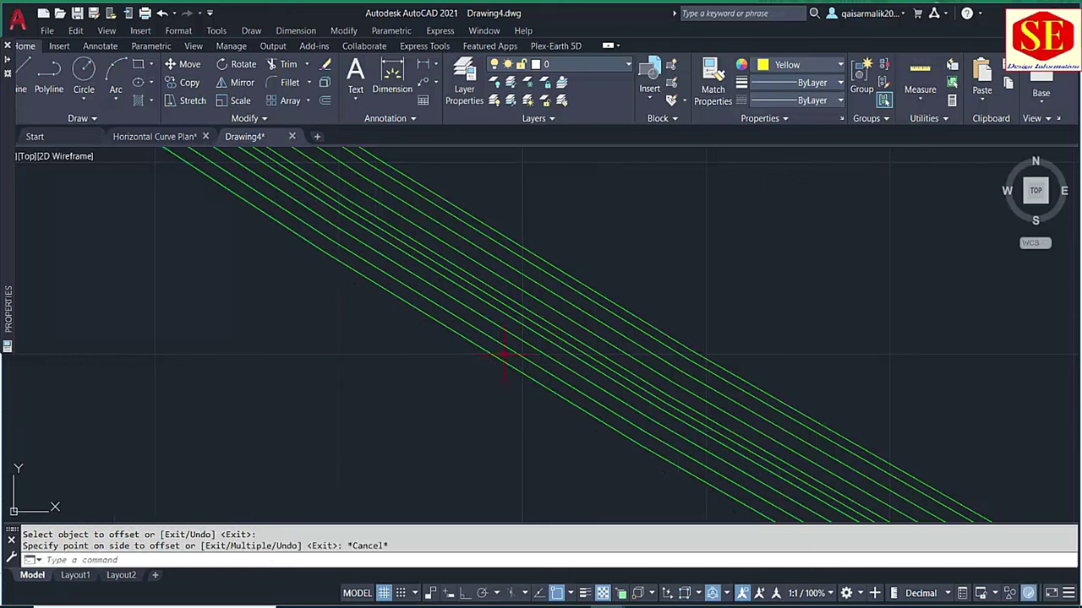
- Restart the offset at distance 2.4, then cancel it and clear the selection
key(Return)
text(2.4)
key(Return)
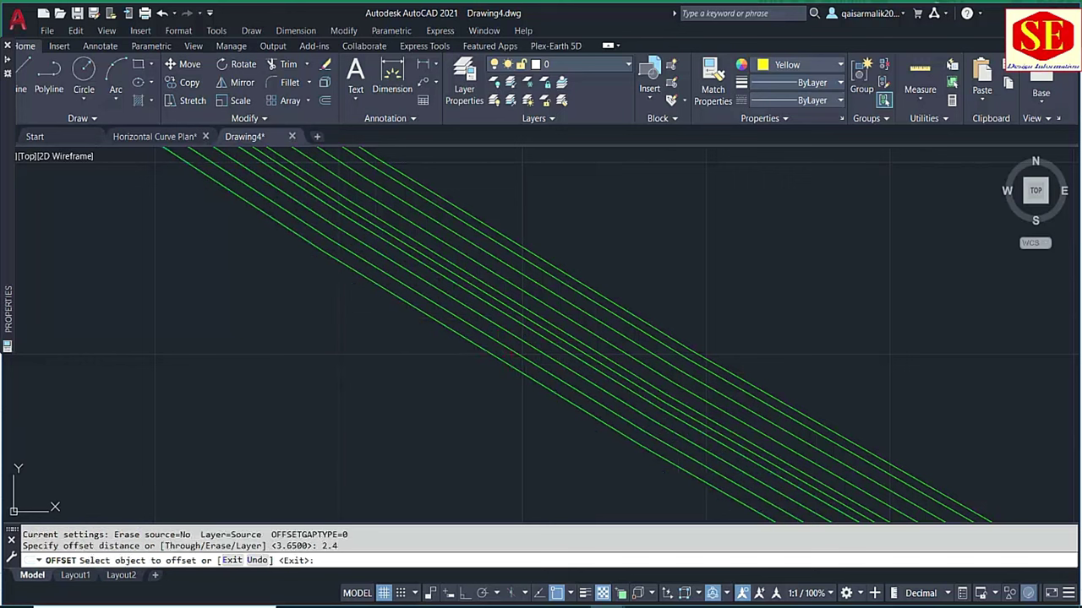
click(591, 284)
key(Escape)
scroll(592, 367, up, 2)
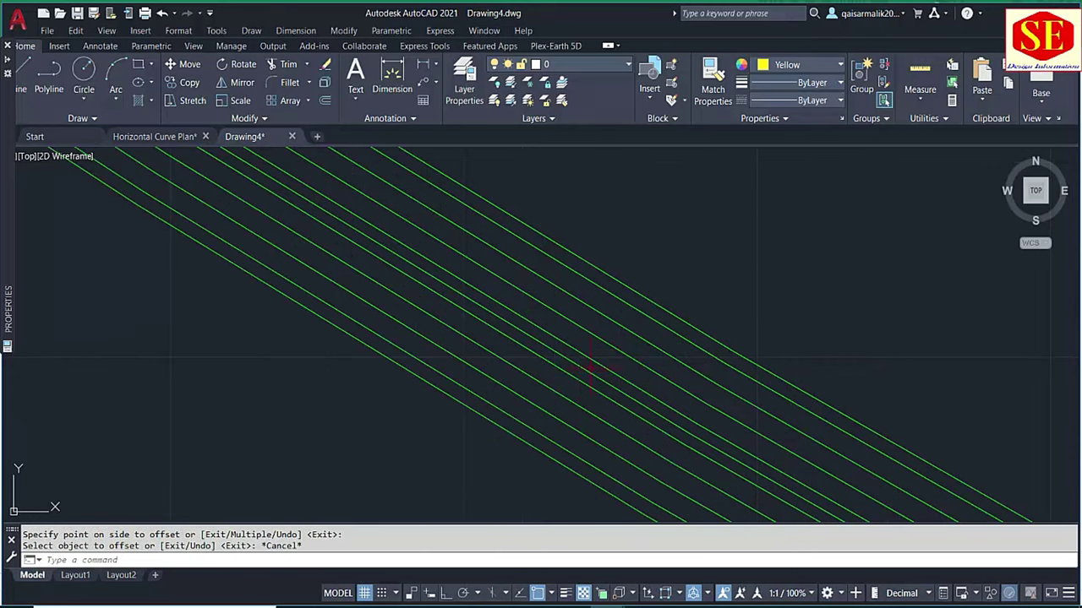
click(617, 368)
key(Escape)
- Recolour three diagonal lane lines red
click(585, 372)
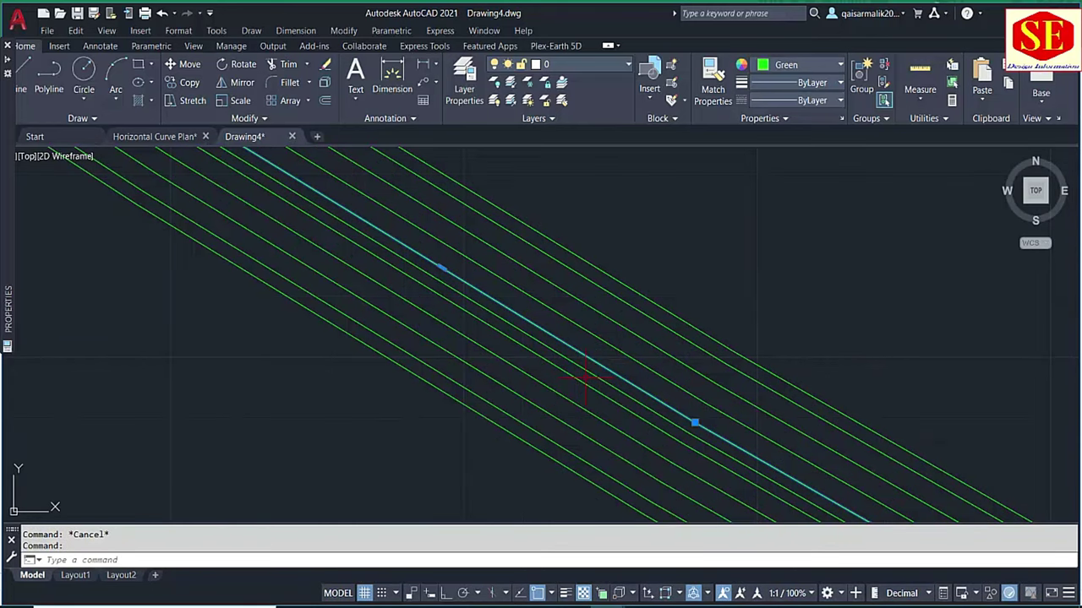
click(580, 378)
click(802, 66)
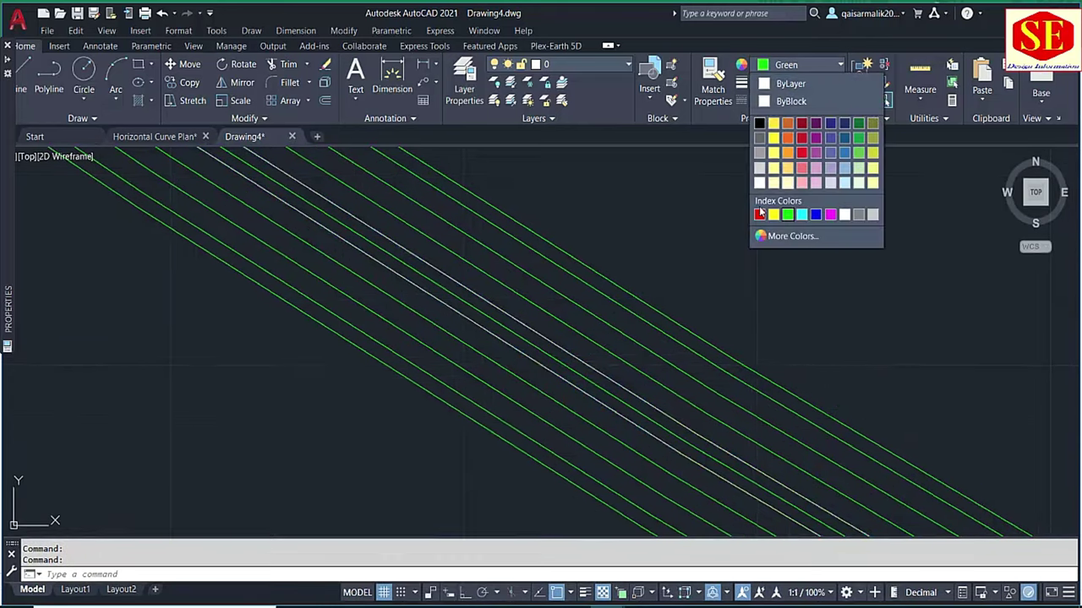
click(761, 214)
click(644, 320)
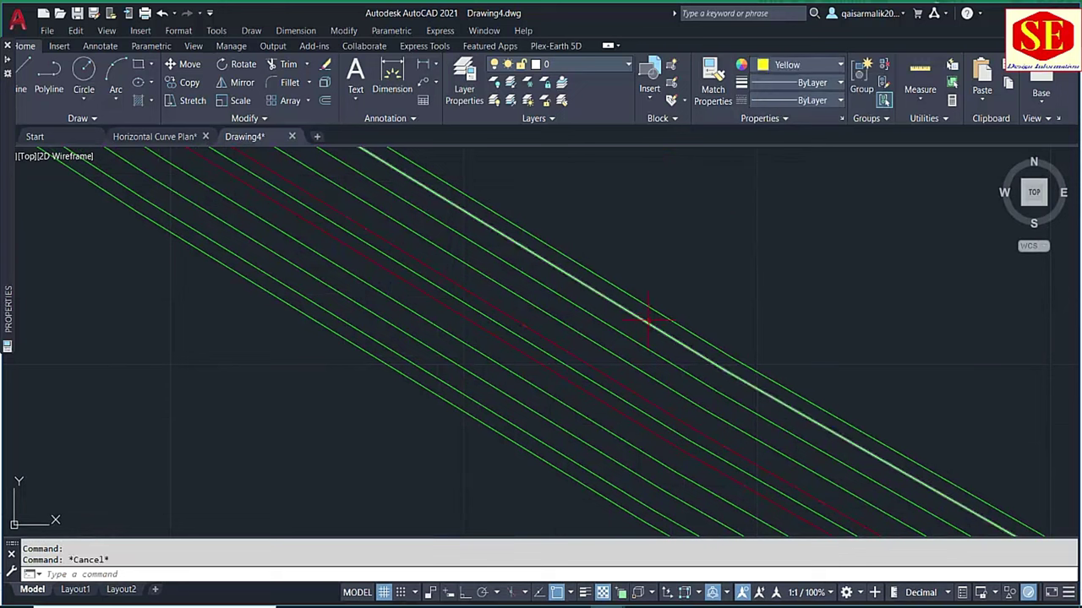
key(Escape)
click(644, 319)
click(767, 75)
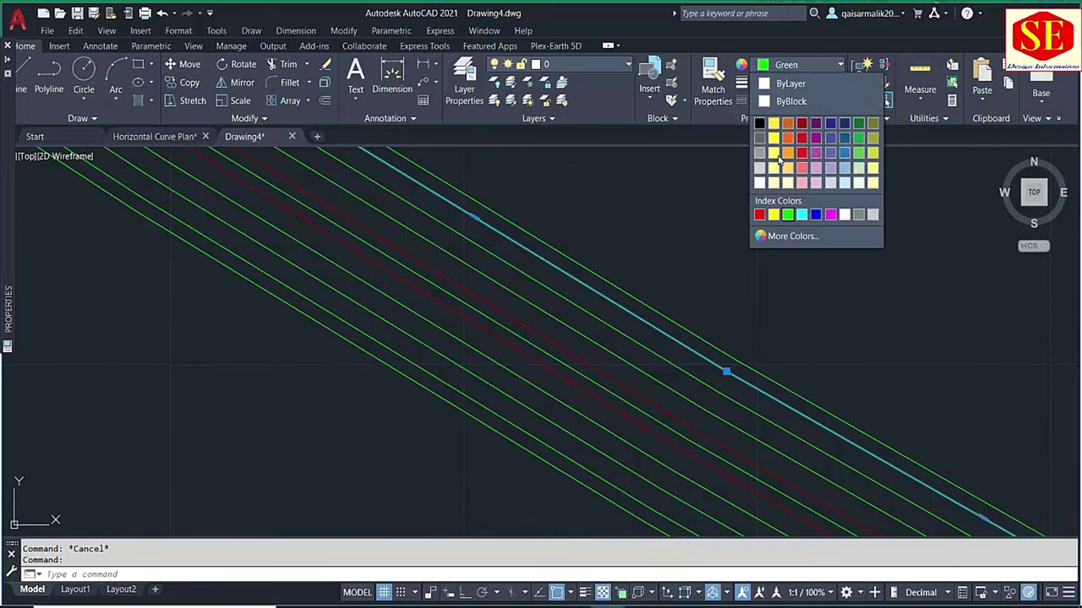
click(761, 213)
key(Escape)
- Make the top edge line yellow
click(640, 304)
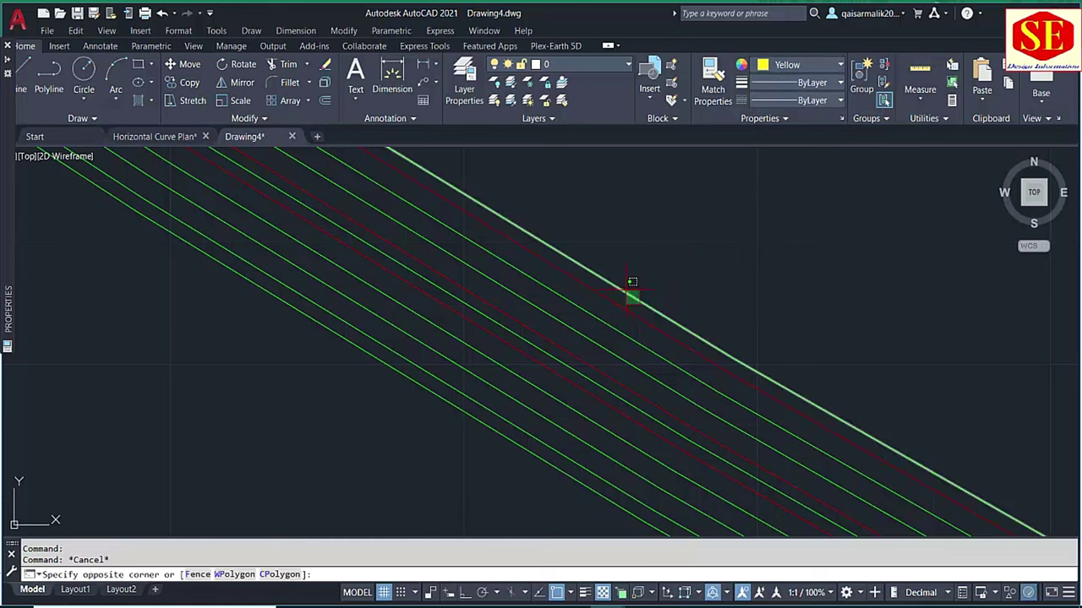
click(630, 285)
click(788, 65)
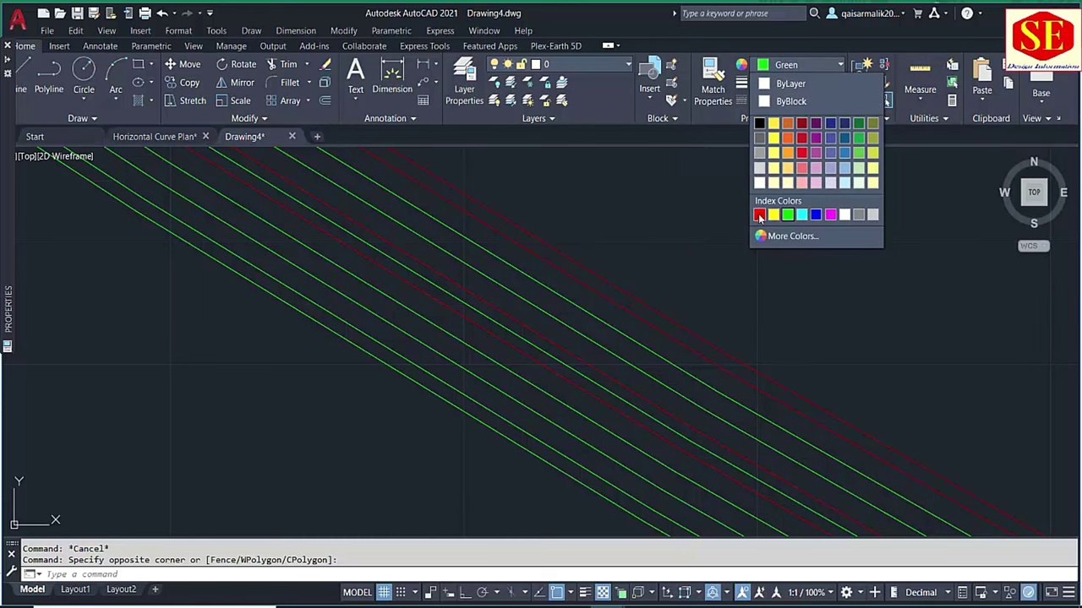
click(774, 214)
key(Escape)
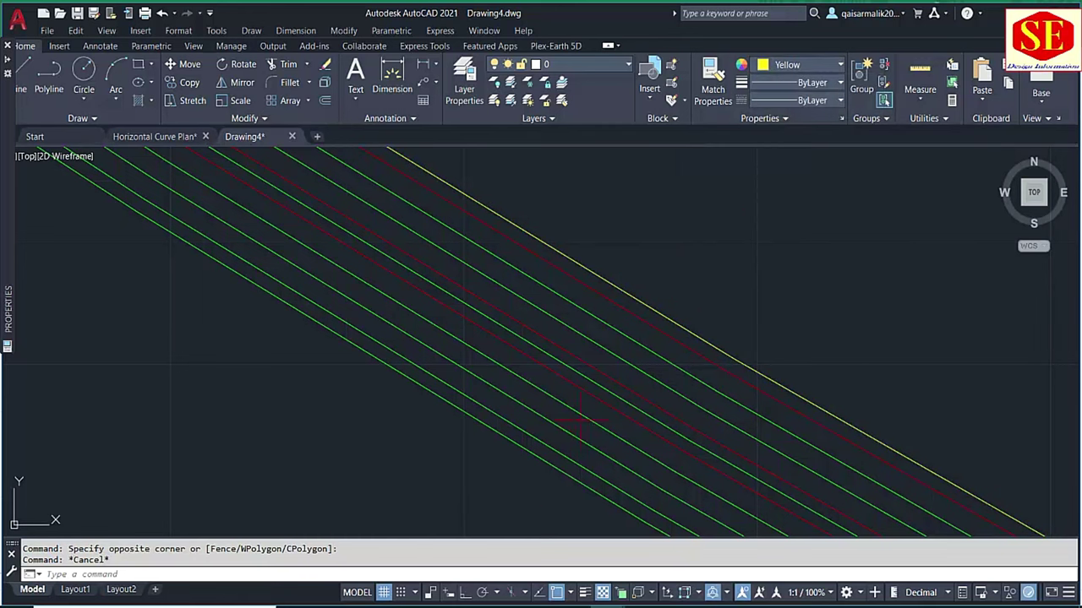
- Make the lower-left green line red
click(532, 436)
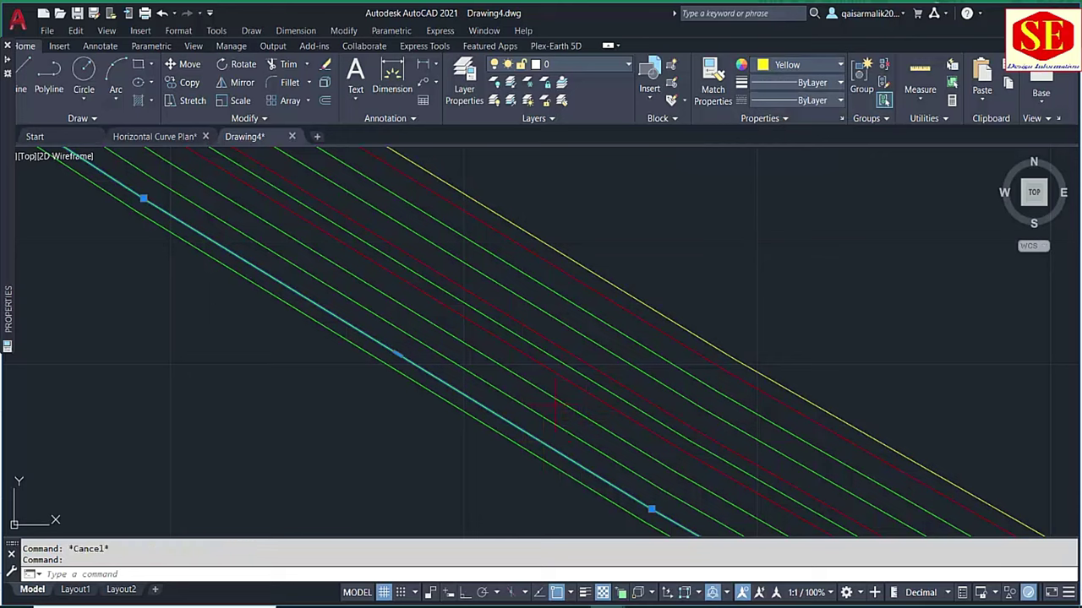
click(786, 68)
click(764, 213)
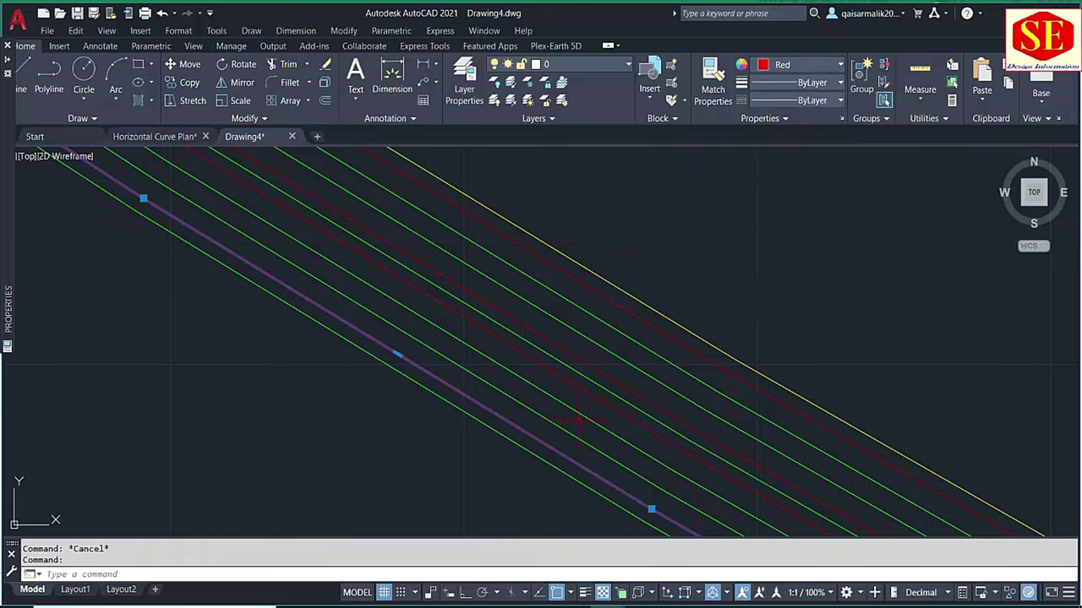
click(556, 465)
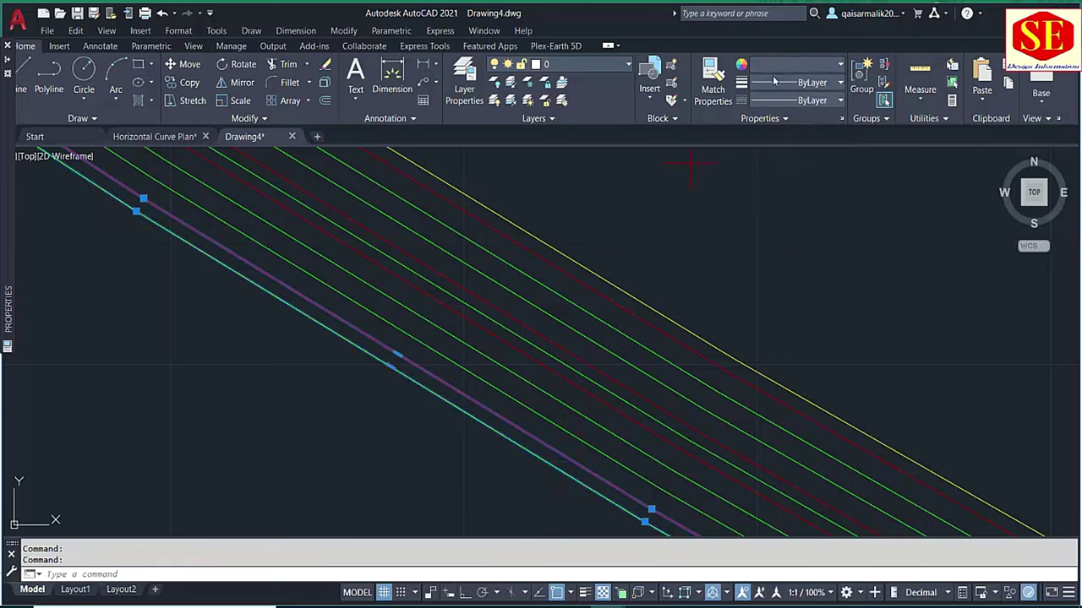
key(Escape)
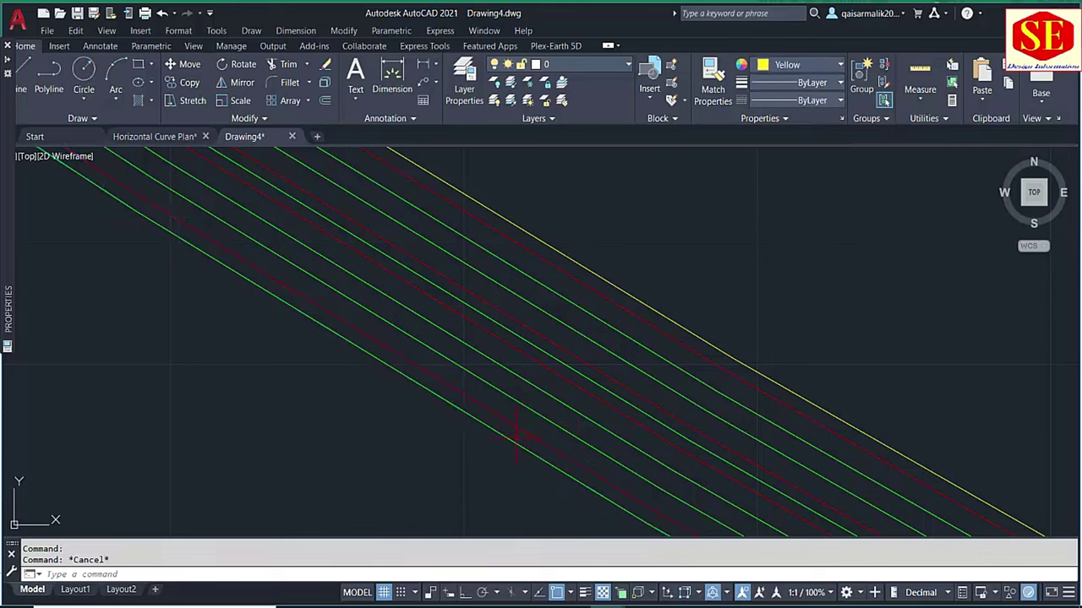
- Make the lower-left edge line yellow and the middle line white
click(515, 435)
click(793, 66)
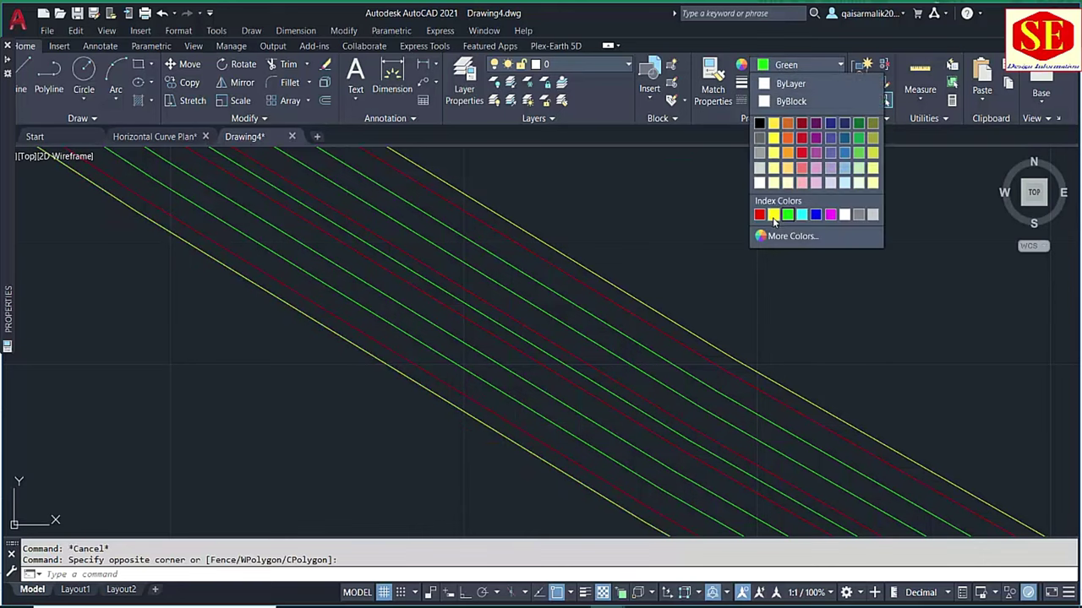
click(776, 218)
key(Escape)
click(555, 397)
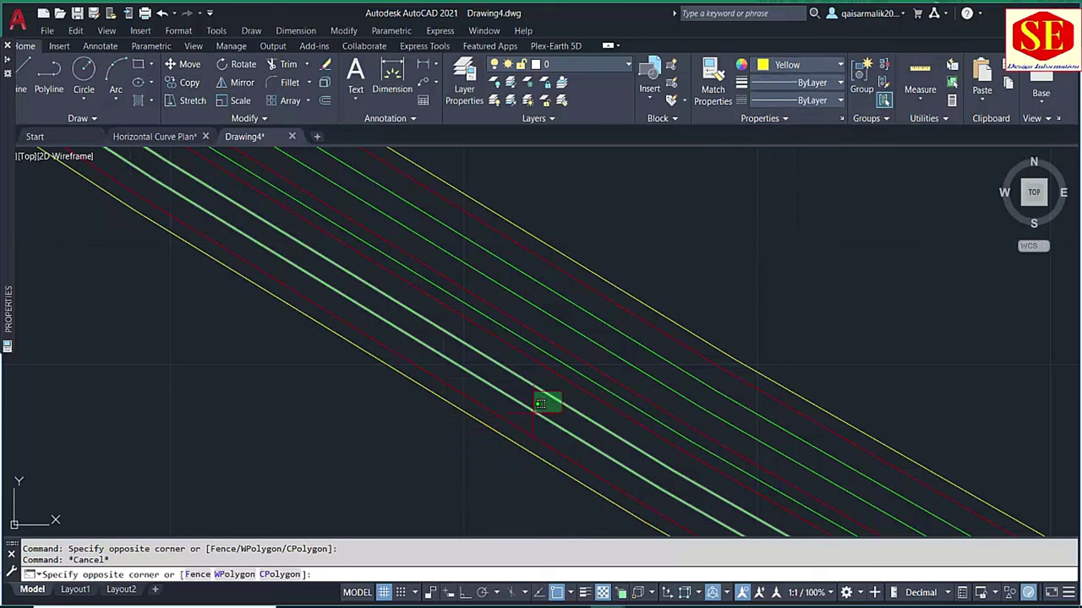
click(778, 74)
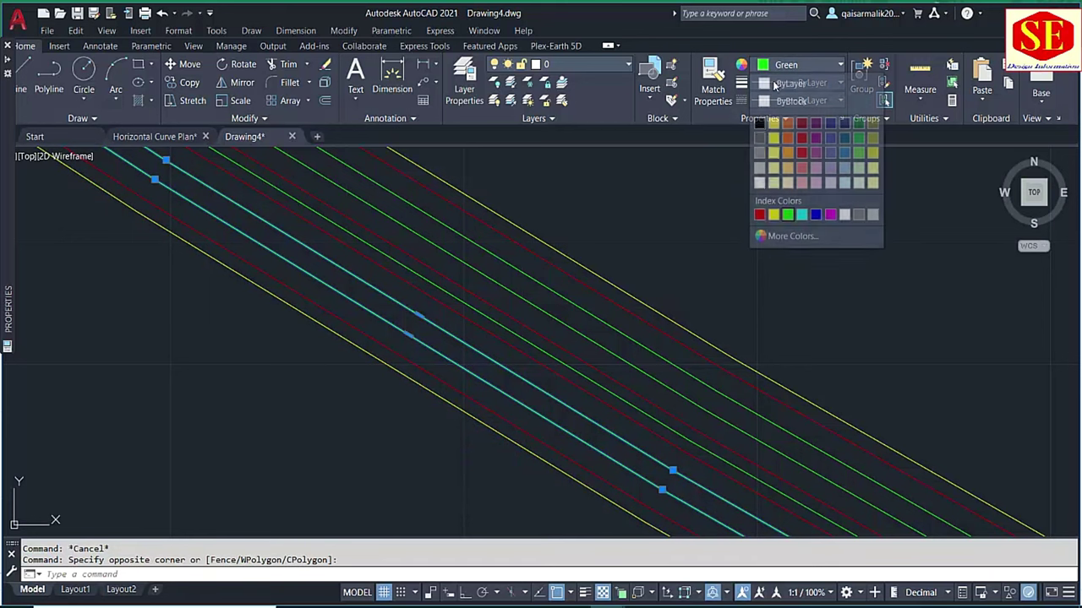
click(759, 183)
- Load the CENTER linetype from acadiso.lin through the Linetype Manager
click(808, 102)
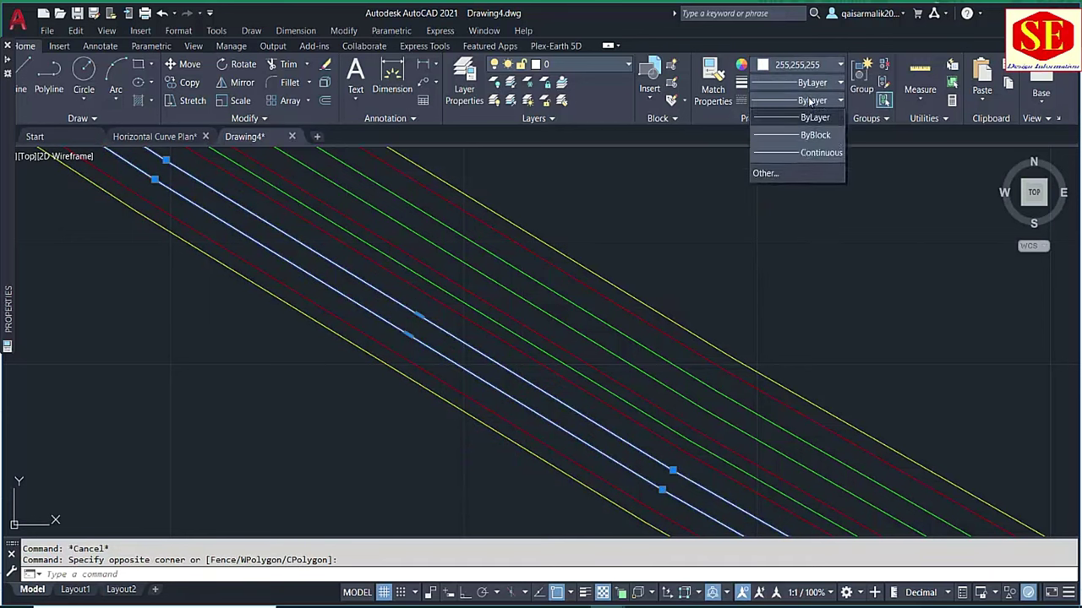
click(766, 175)
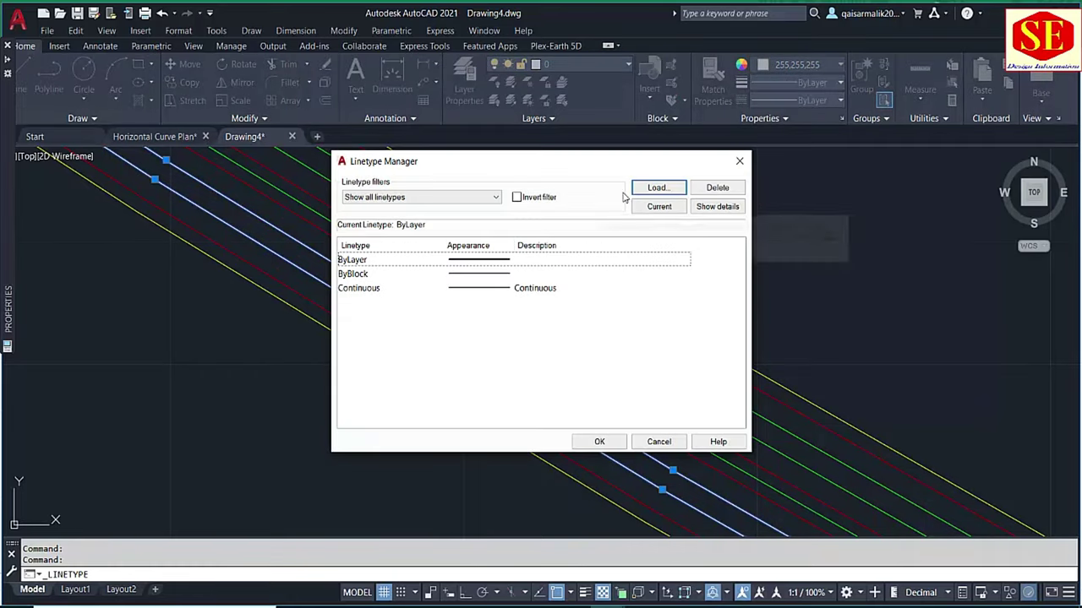
click(658, 188)
scroll(417, 326, down, 5)
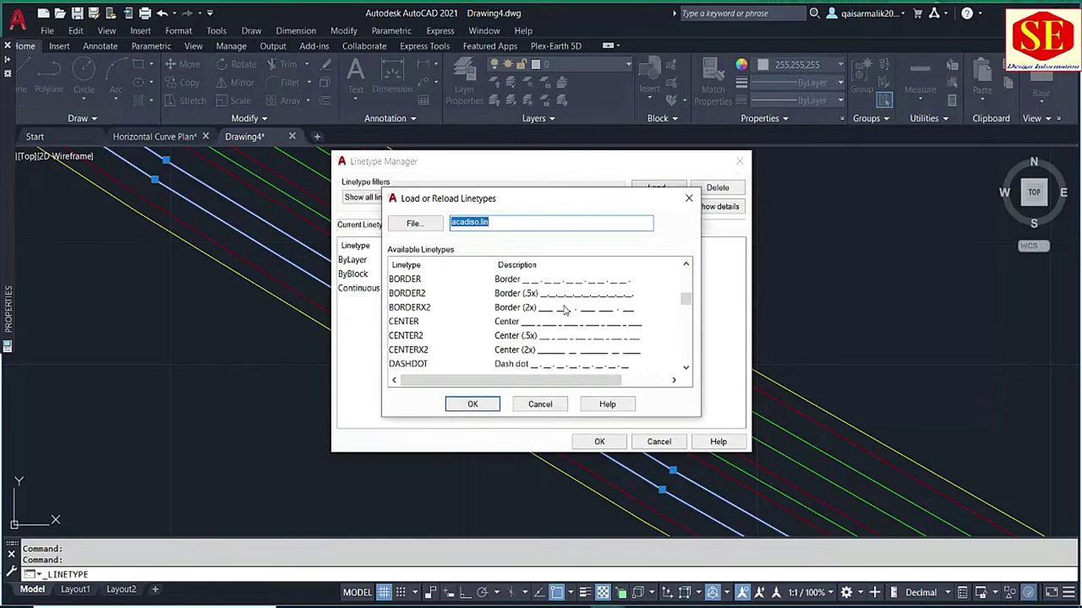
click(416, 327)
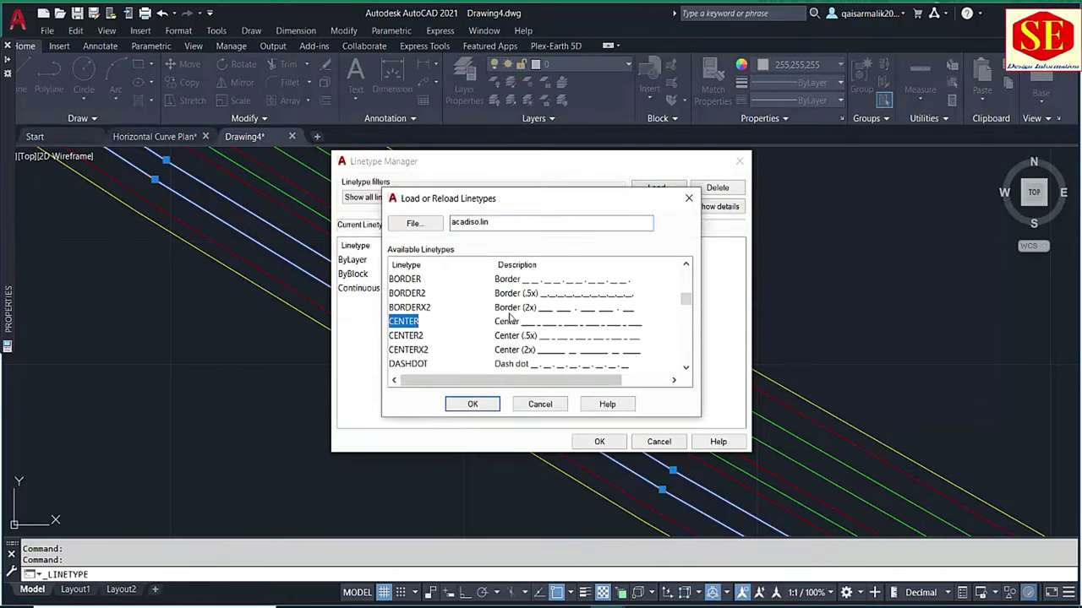
click(478, 404)
click(598, 442)
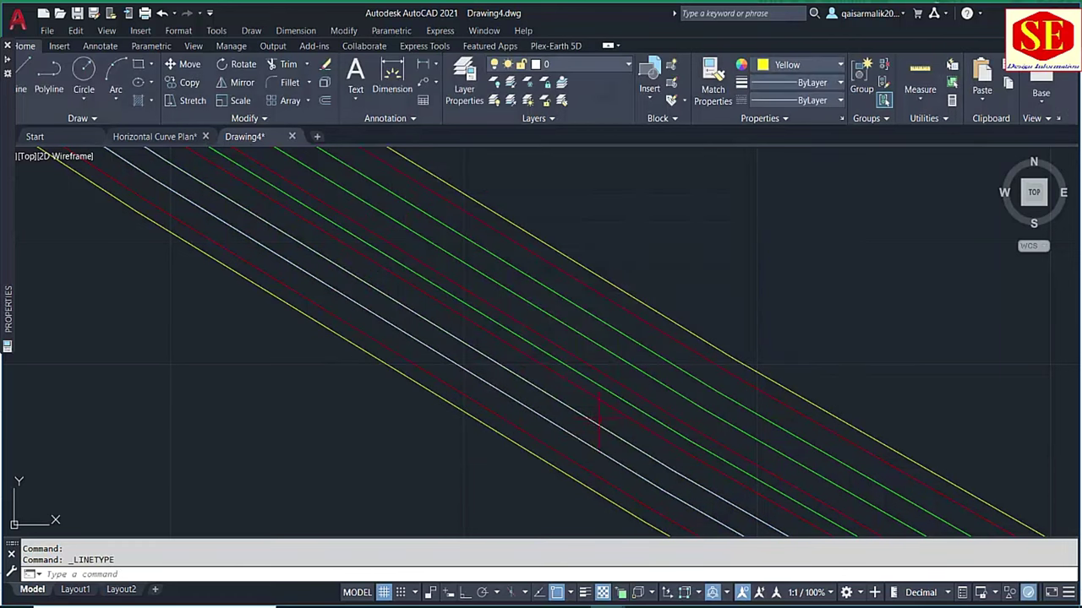
click(596, 439)
- Give the four selected lane lines the CENTER linetype and a white colour
click(571, 423)
click(663, 405)
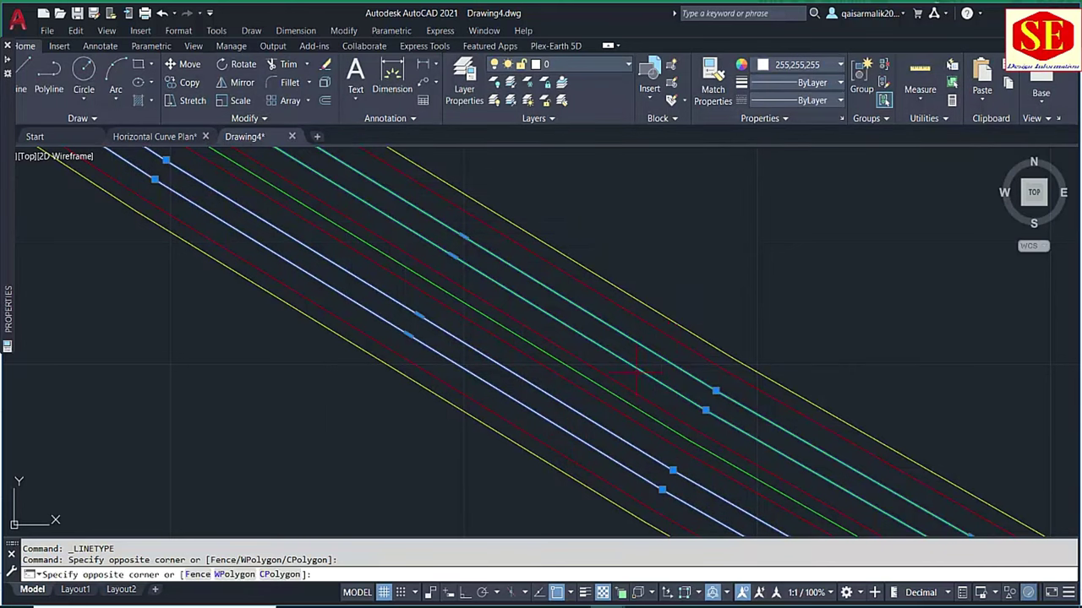
click(681, 289)
click(840, 100)
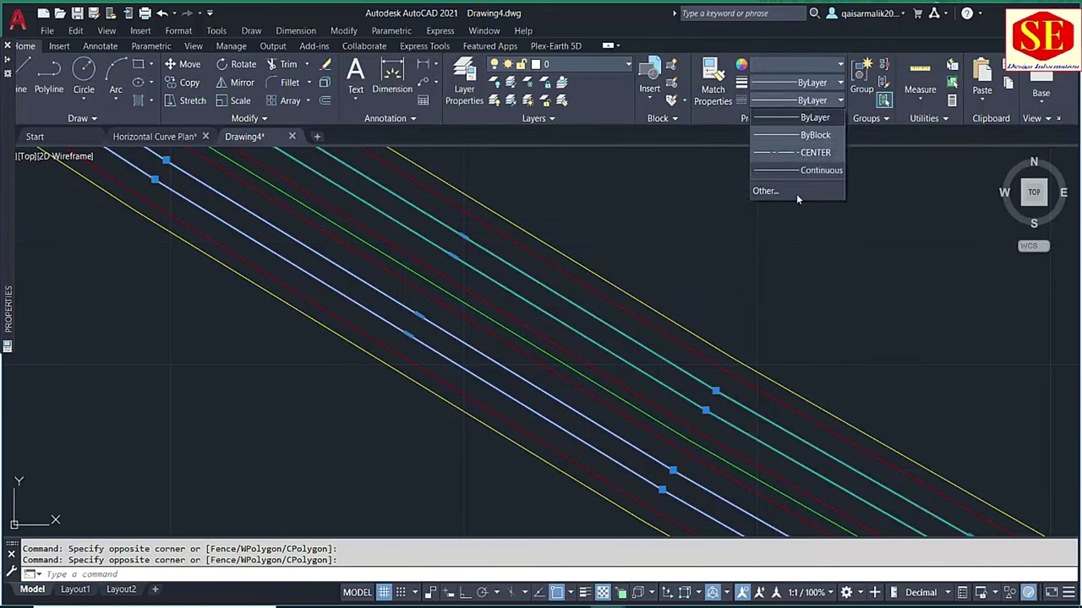
click(809, 153)
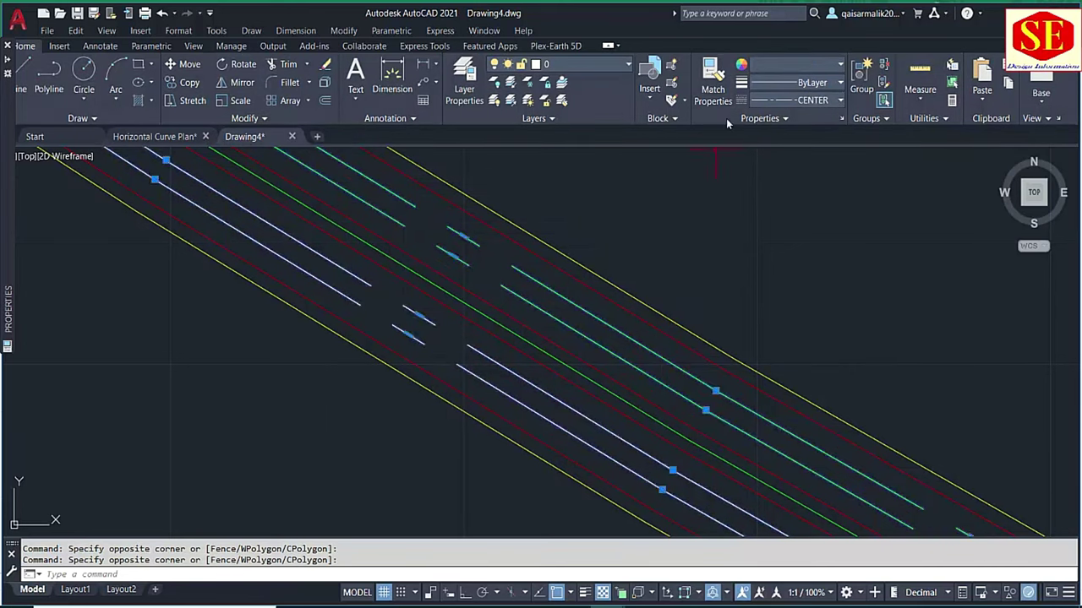
click(793, 68)
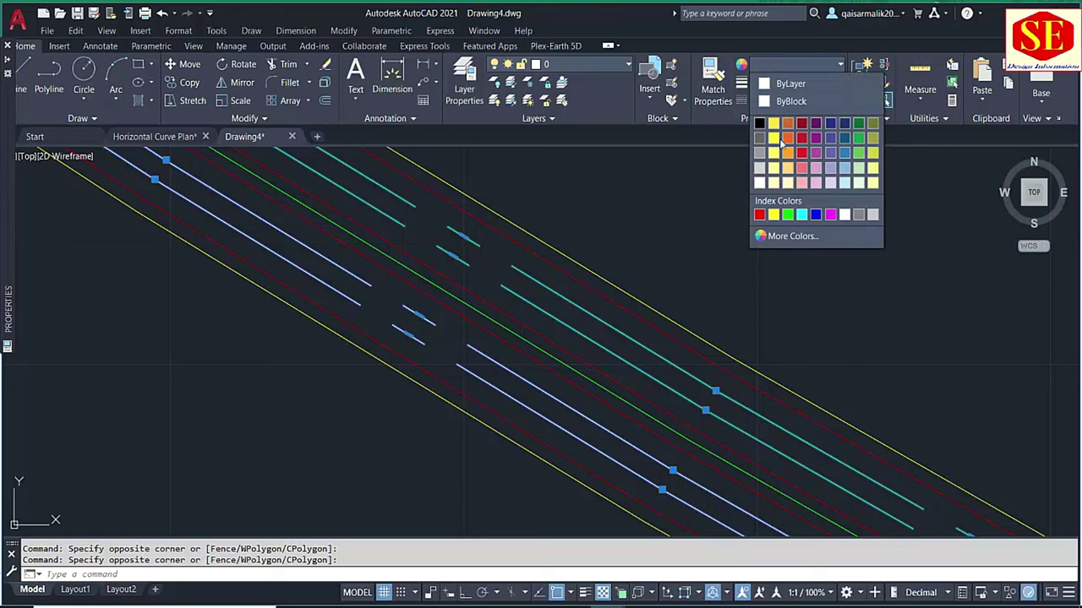
click(761, 183)
scroll(578, 362, down, 3)
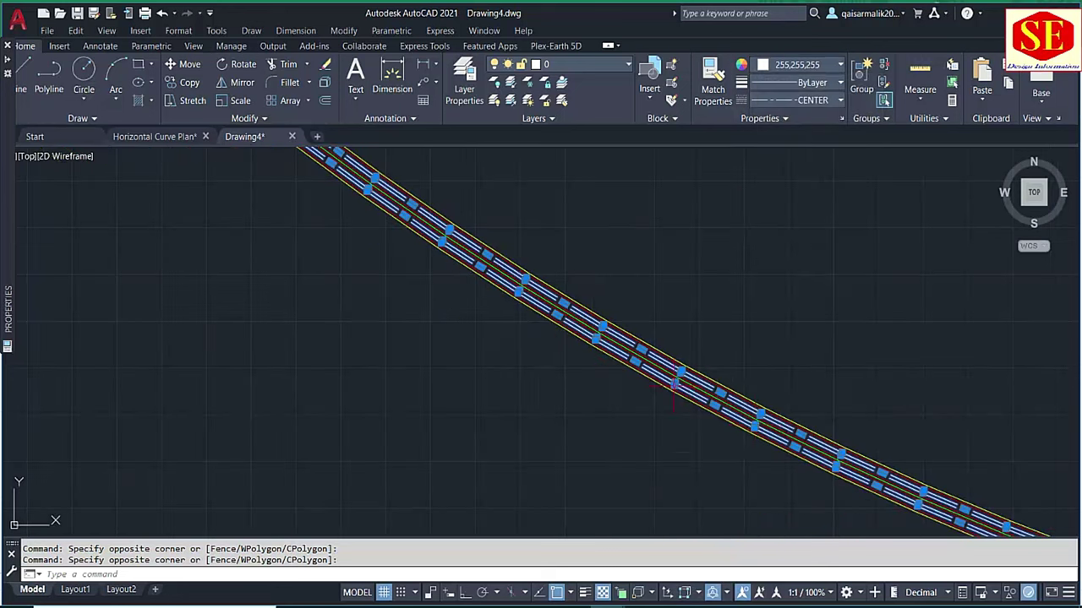
key(Escape)
- Window-select the upper and lower lane lines together
scroll(578, 361, up, 1)
scroll(578, 362, up, 3)
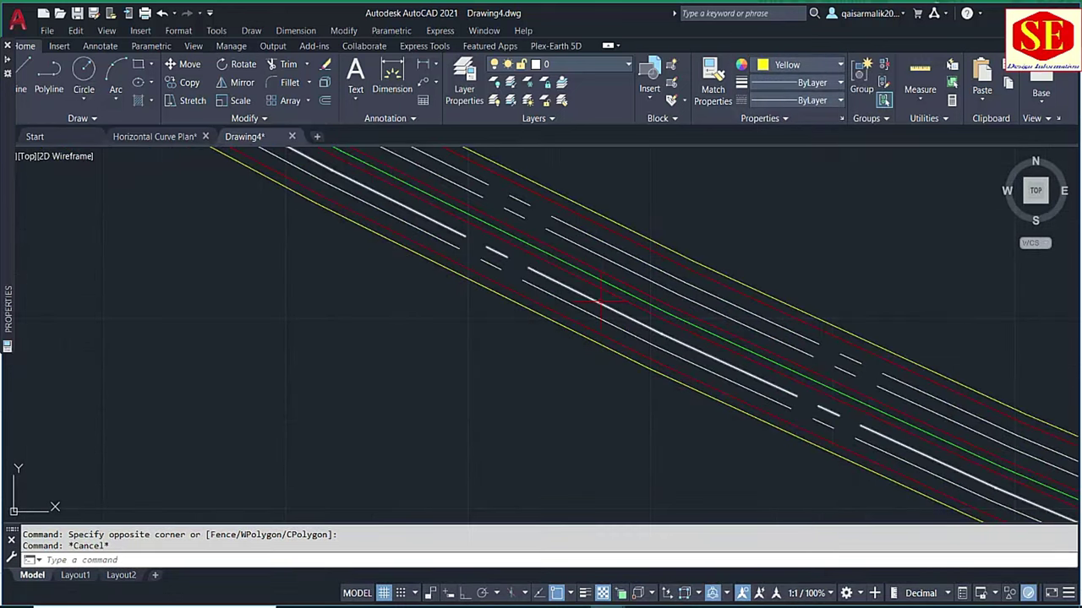
click(589, 305)
click(628, 267)
click(626, 254)
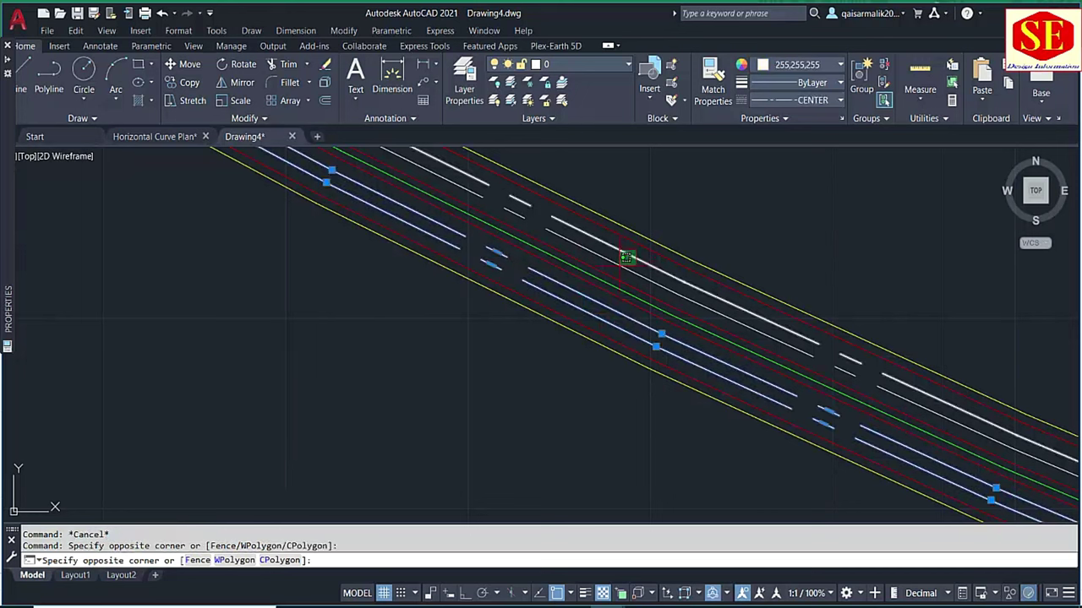
click(538, 292)
text(p)
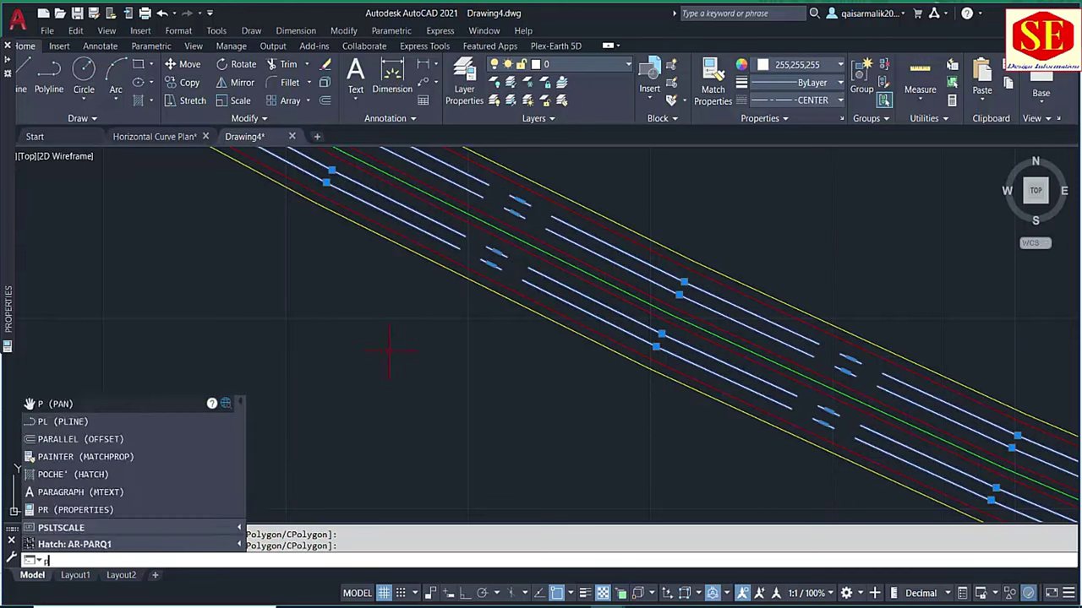
- Set the selected lane lines' linetype scale to 0.25 in the Properties palette
text(ro)
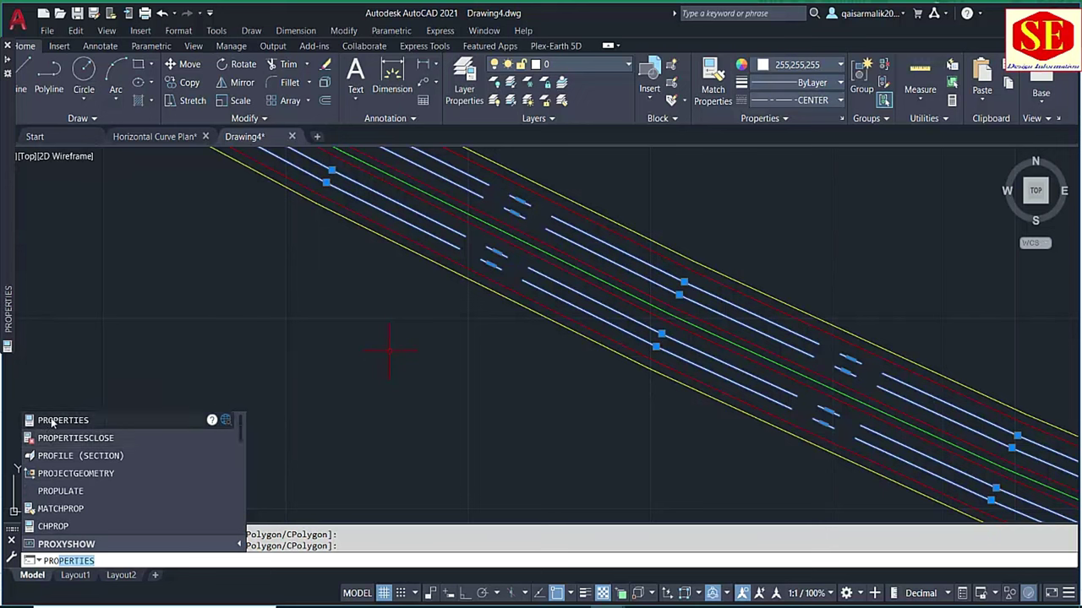
click(52, 420)
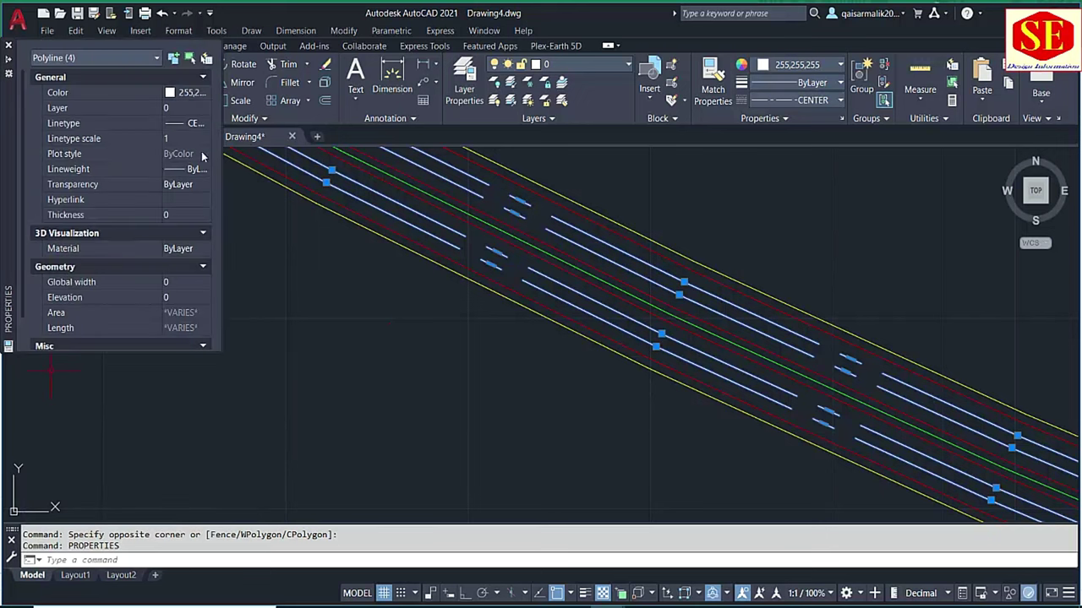
click(203, 139)
text(0.25)
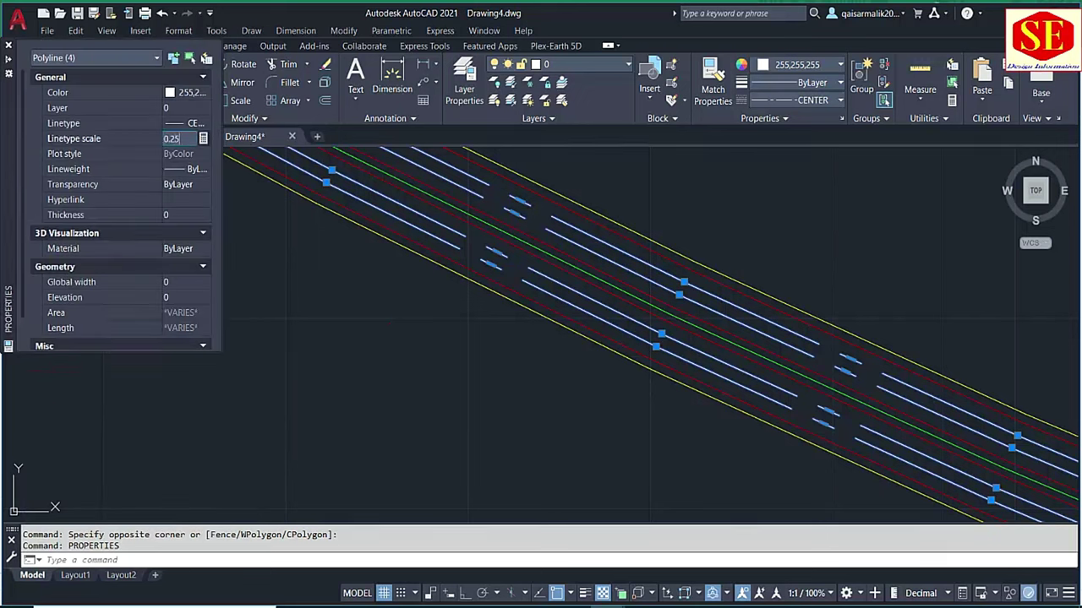
key(Return)
key(Escape)
scroll(769, 330, down, 2)
- Zoom out and pan until the whole curved road alignment is visible
scroll(769, 329, down, 1)
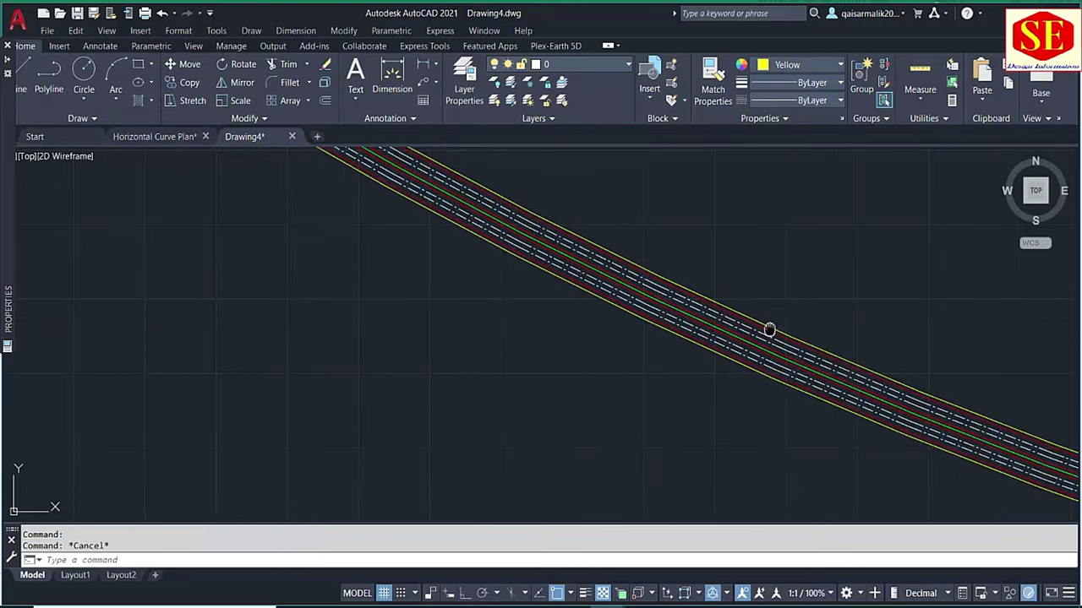
scroll(769, 330, down, 2)
scroll(769, 329, down, 1)
scroll(769, 329, down, 1)
scroll(620, 335, down, 1)
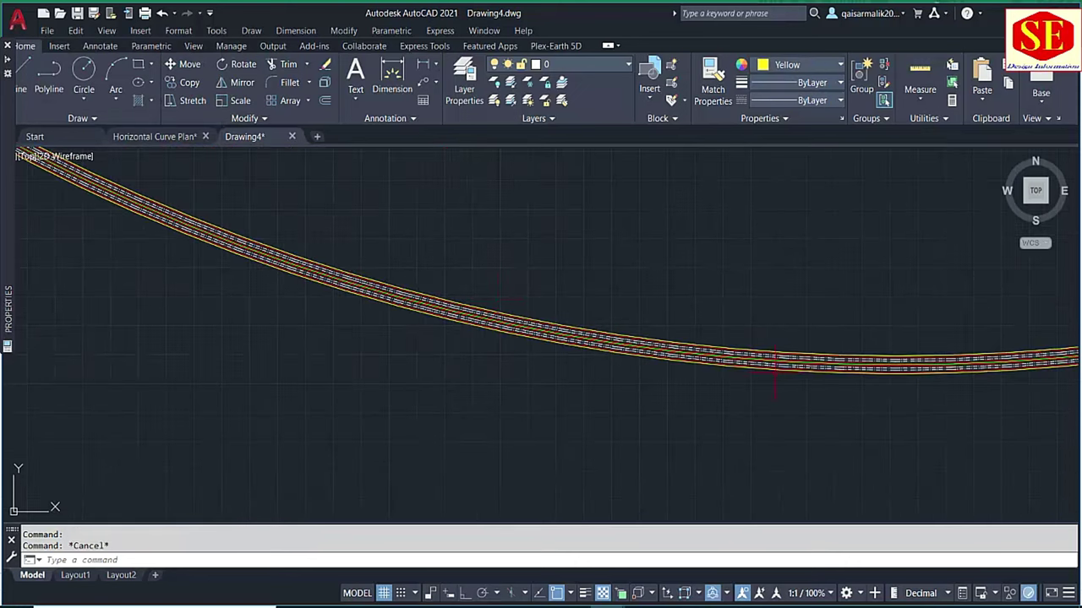
scroll(991, 336, down, 1)
scroll(389, 222, up, 2)
scroll(338, 295, up, 3)
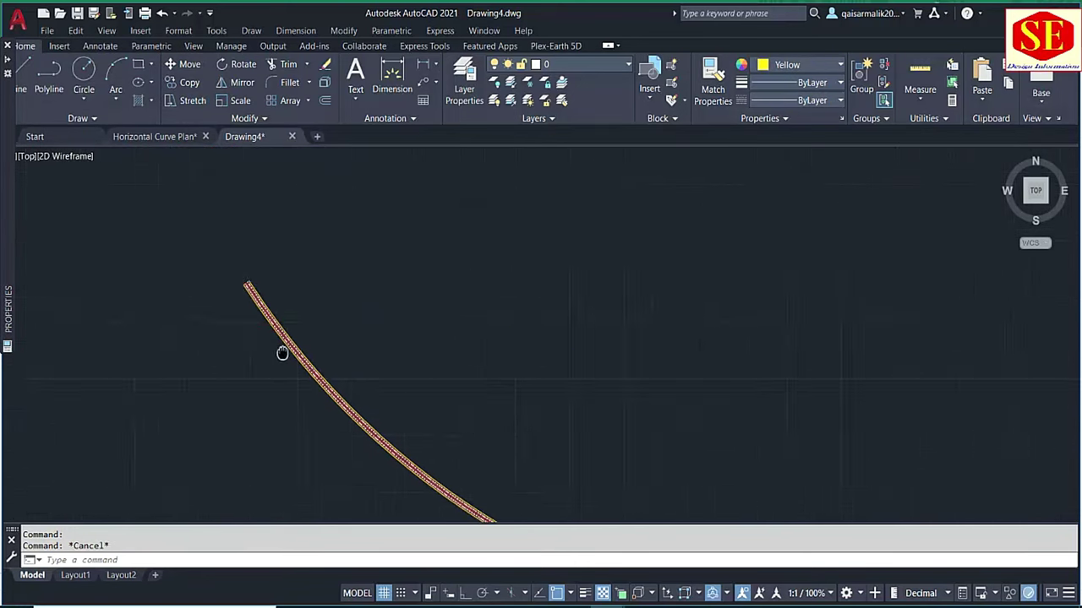
middle_drag(403, 349, 409, 335)
scroll(465, 234, down, 2)
scroll(393, 295, down, 1)
text(AP)
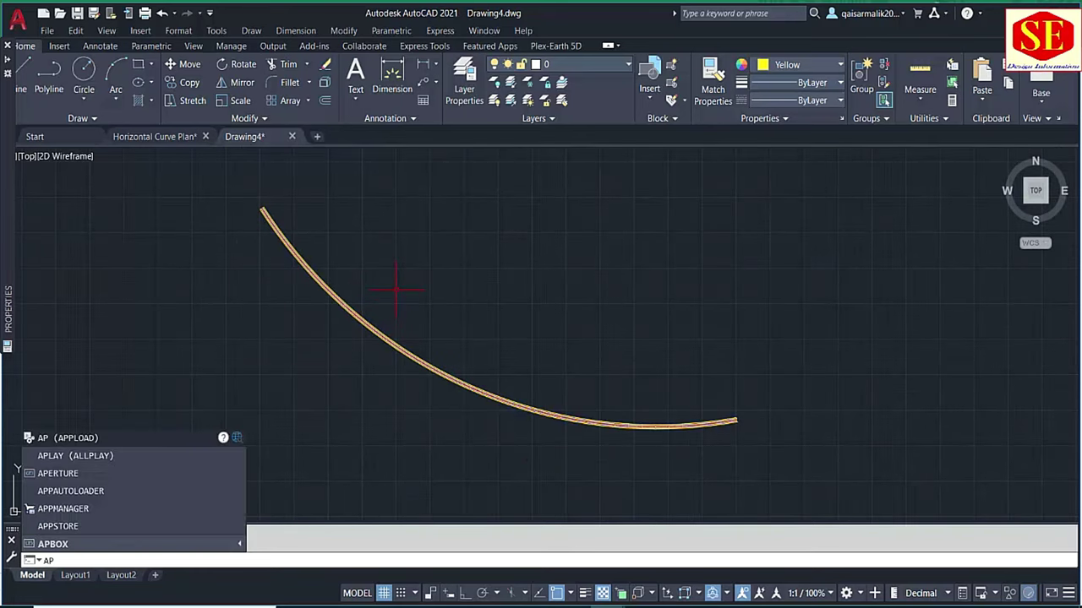
- Remove both existing entries from the APPLOAD Startup Suite
key(Return)
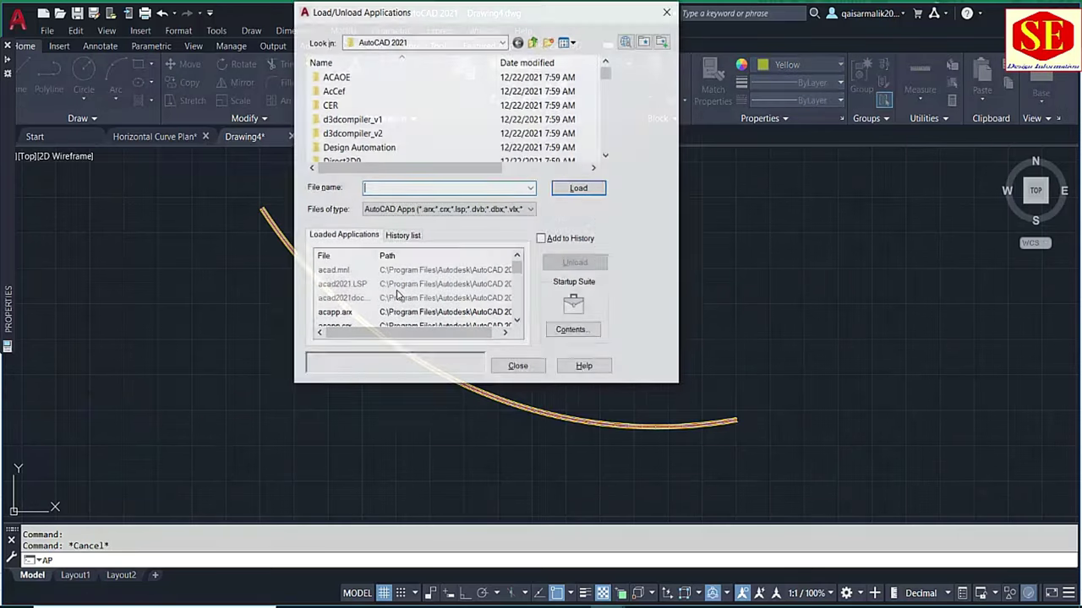
click(573, 331)
drag(463, 308, 445, 284)
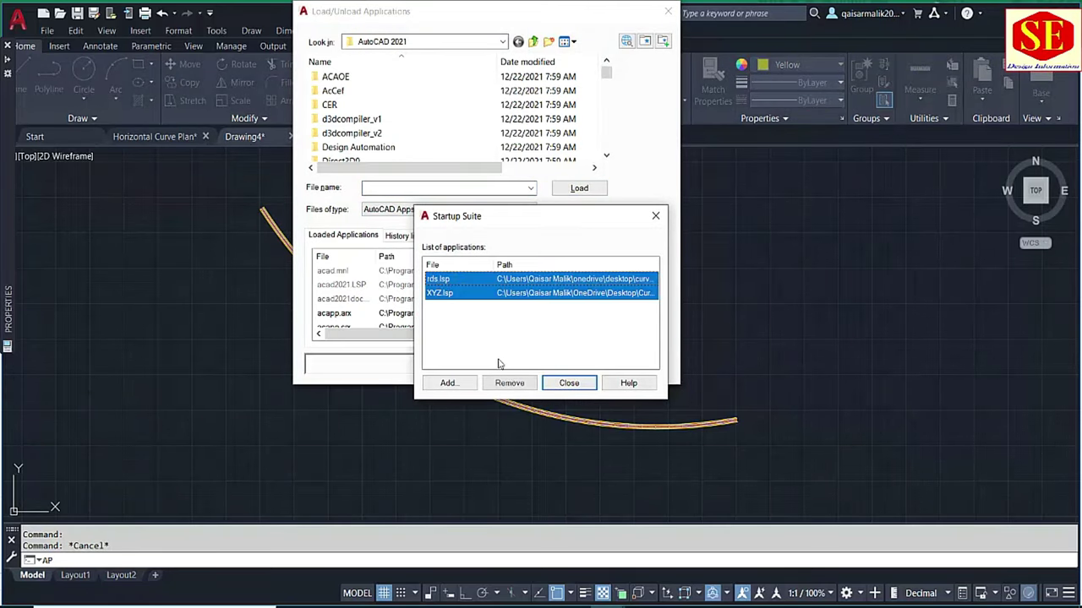
click(511, 383)
- Add RDS.LSP and XYZ.lsp to the Startup Suite, then save the drawing
click(449, 383)
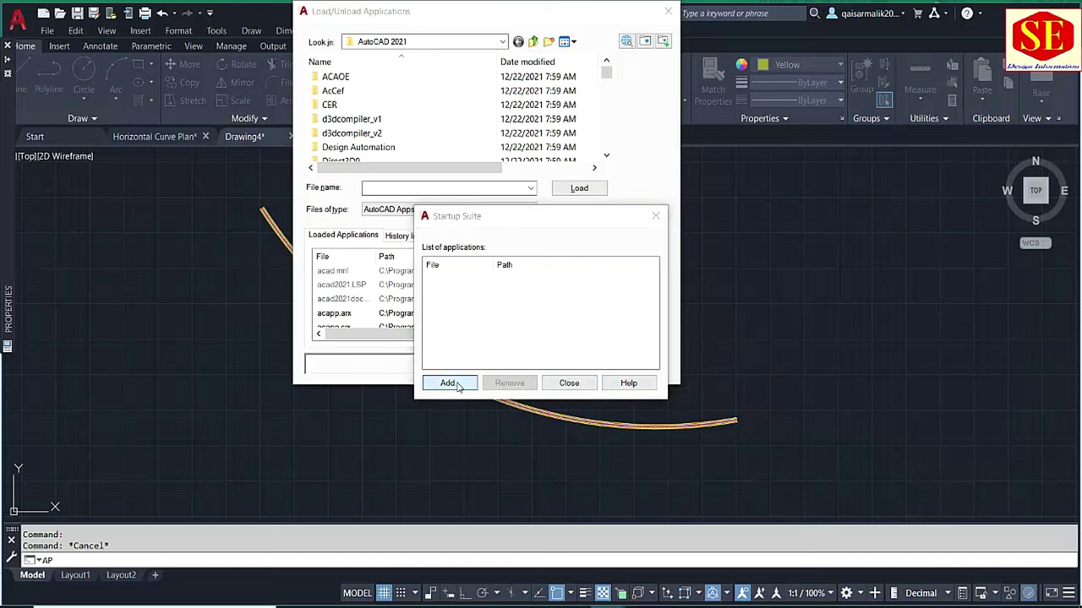
click(587, 314)
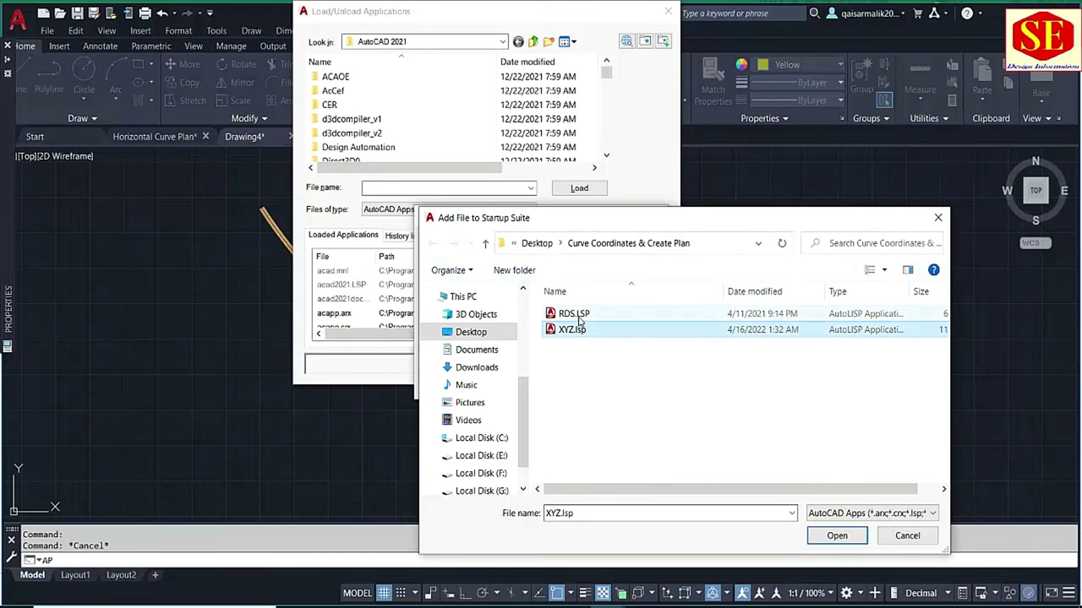
drag(585, 362, 563, 310)
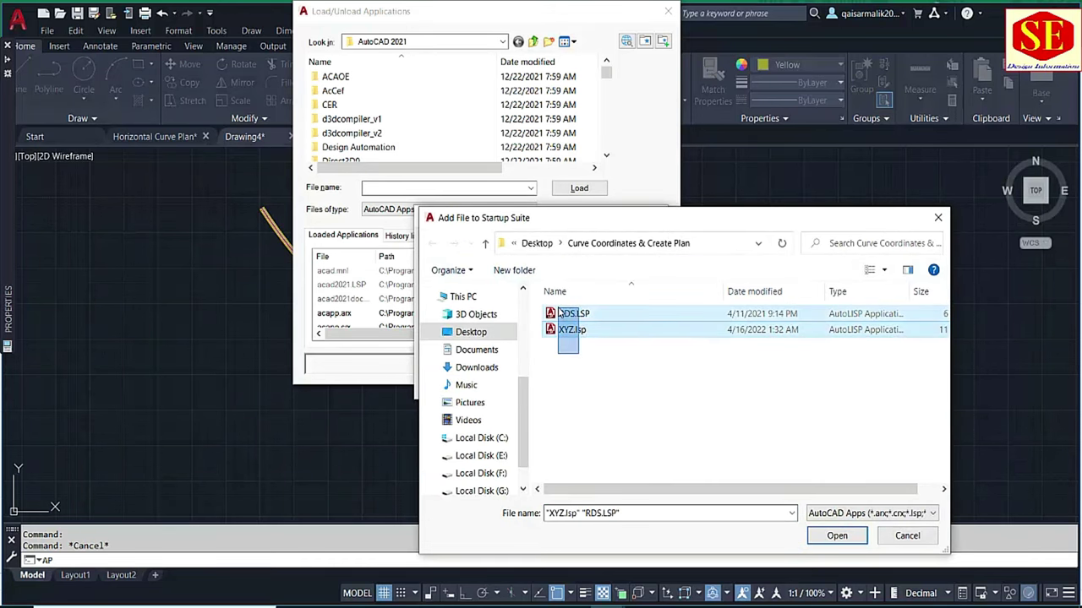
click(834, 536)
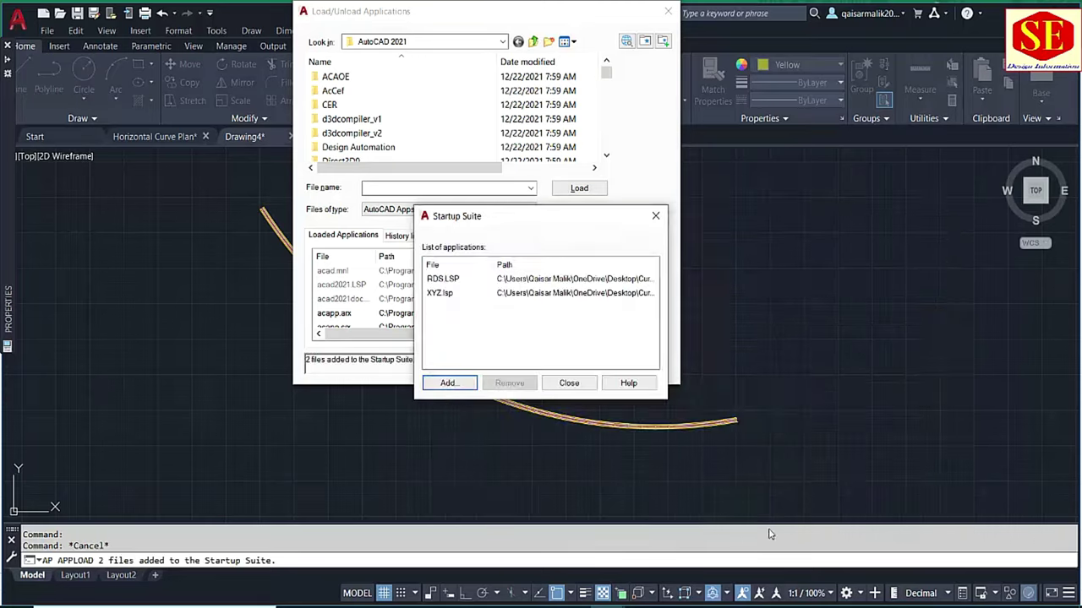
click(553, 382)
click(534, 373)
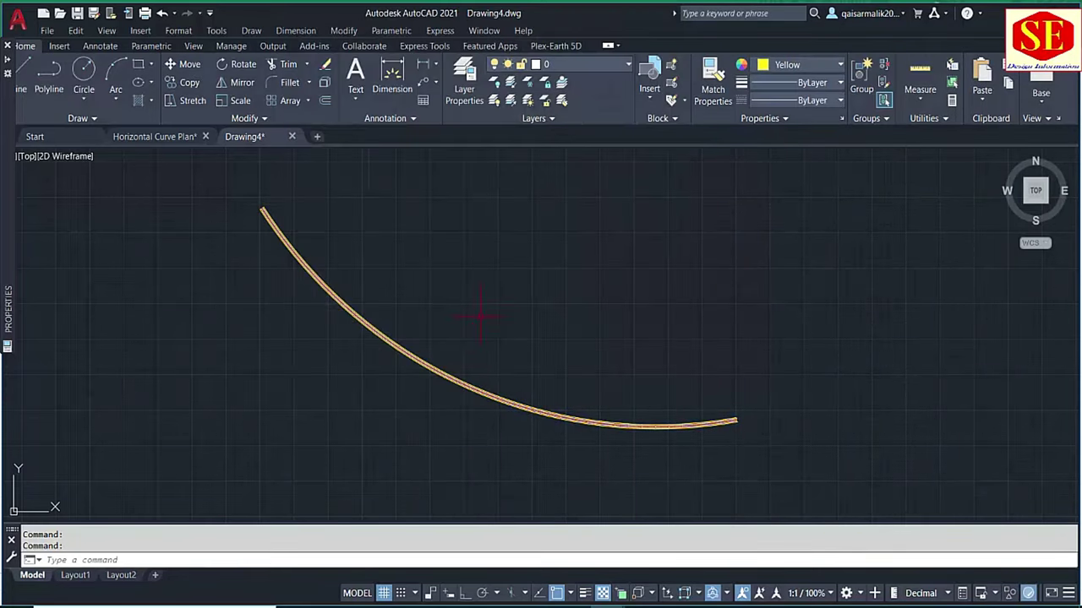
key(ctrl+s)
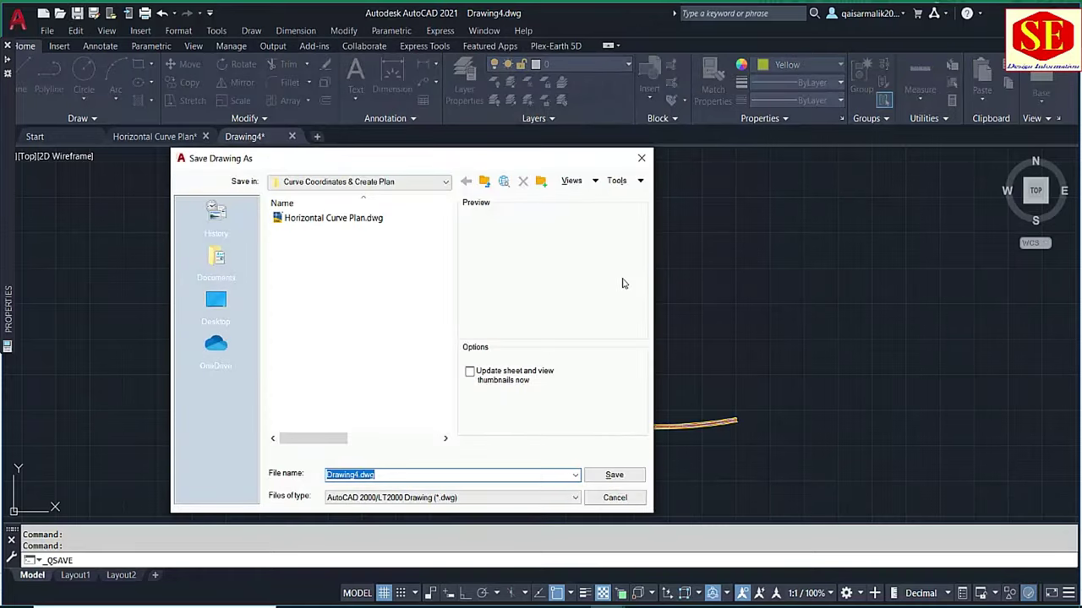
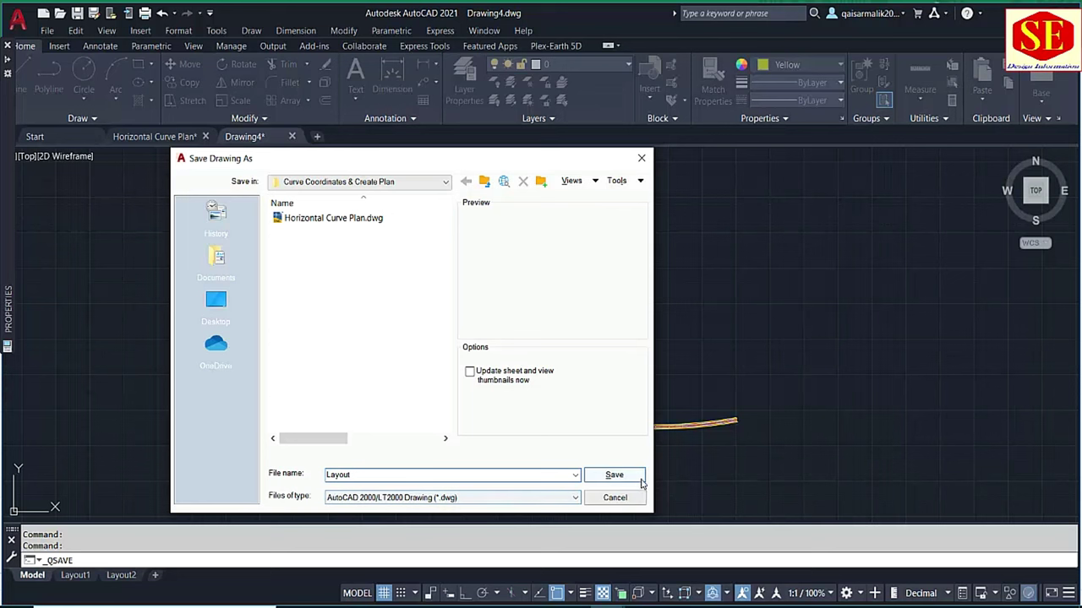
- Save the curve drawing as Layout.dwg, close it without saving changes, then reopen Layout.dwg
click(614, 475)
scroll(376, 321, up, 2)
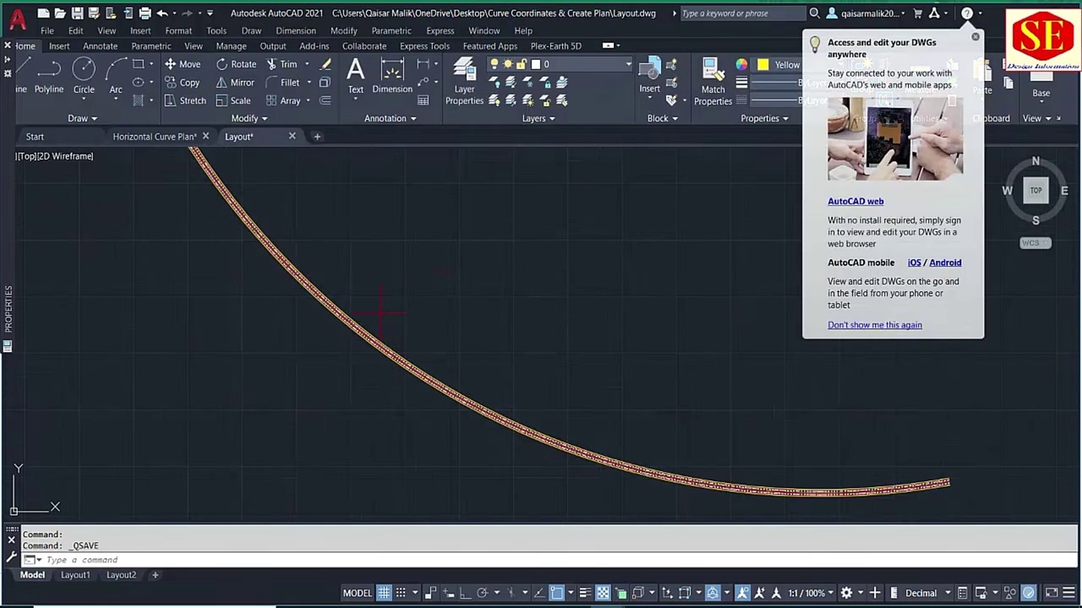
click(291, 136)
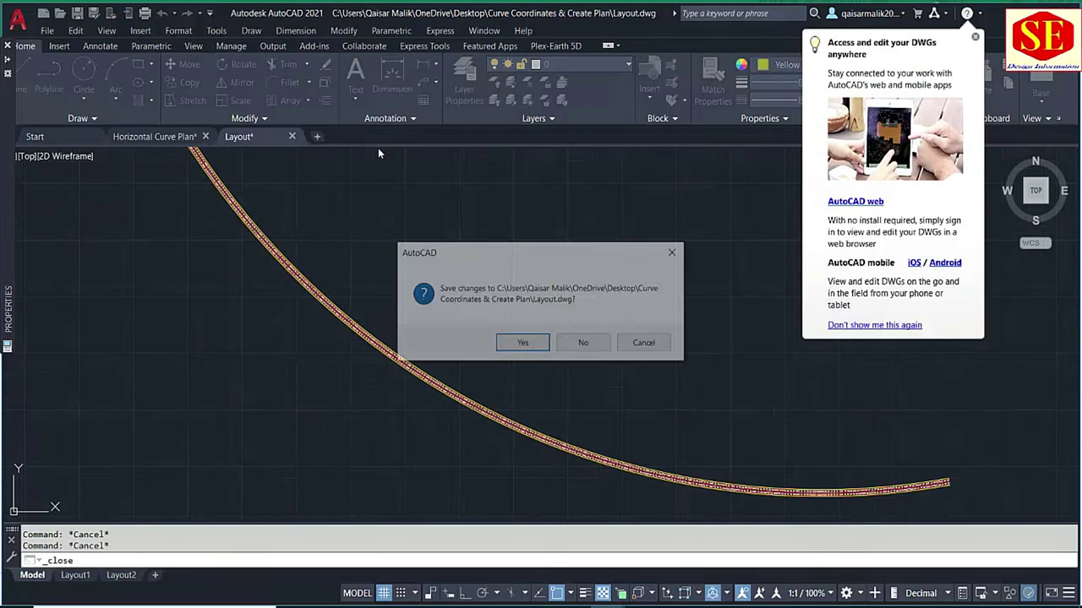
click(579, 342)
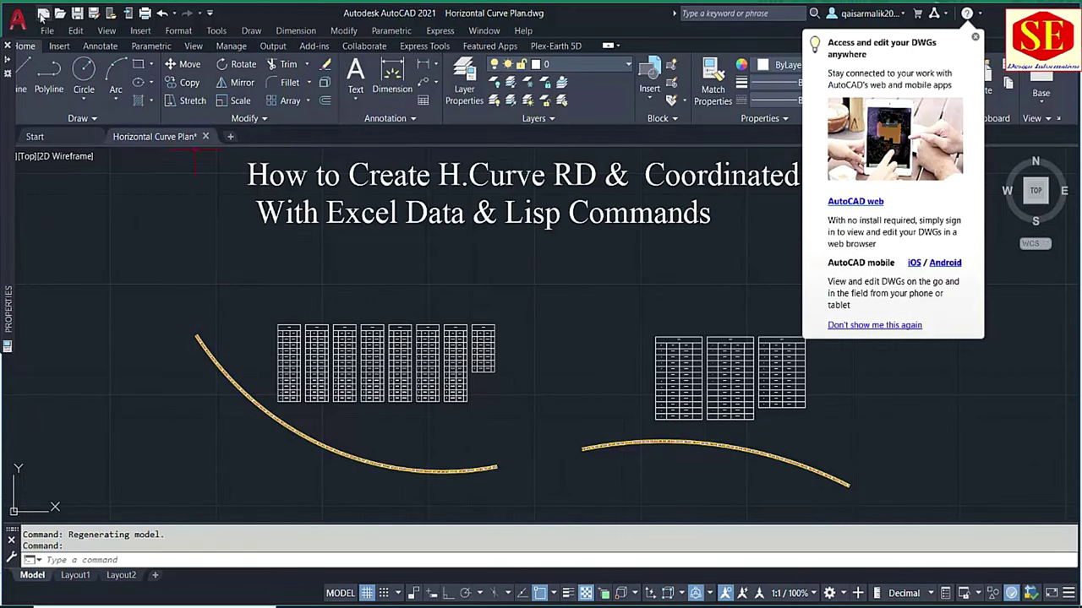
click(57, 14)
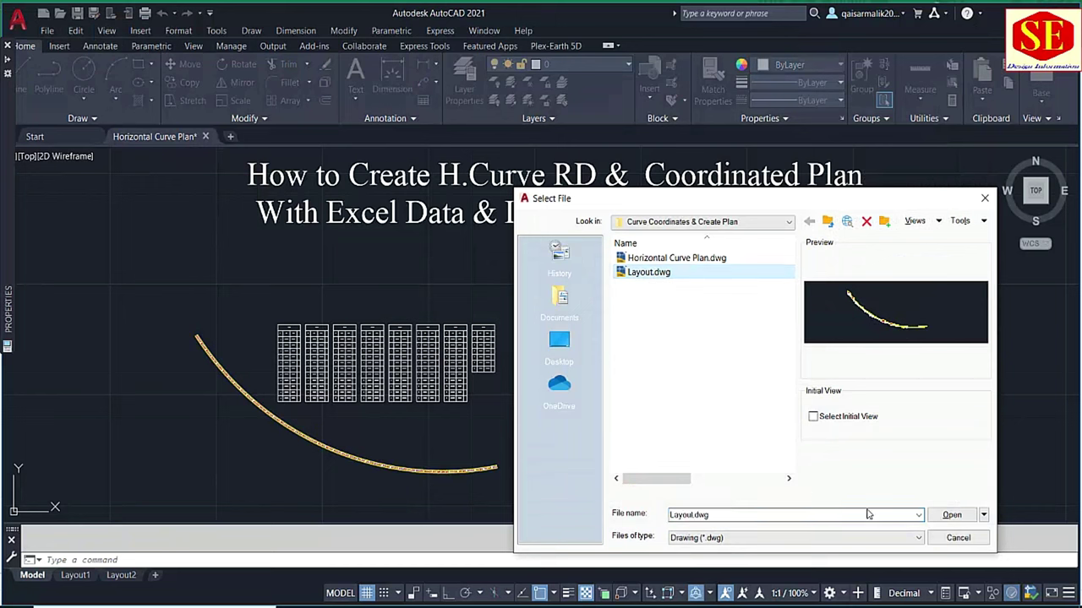
click(940, 515)
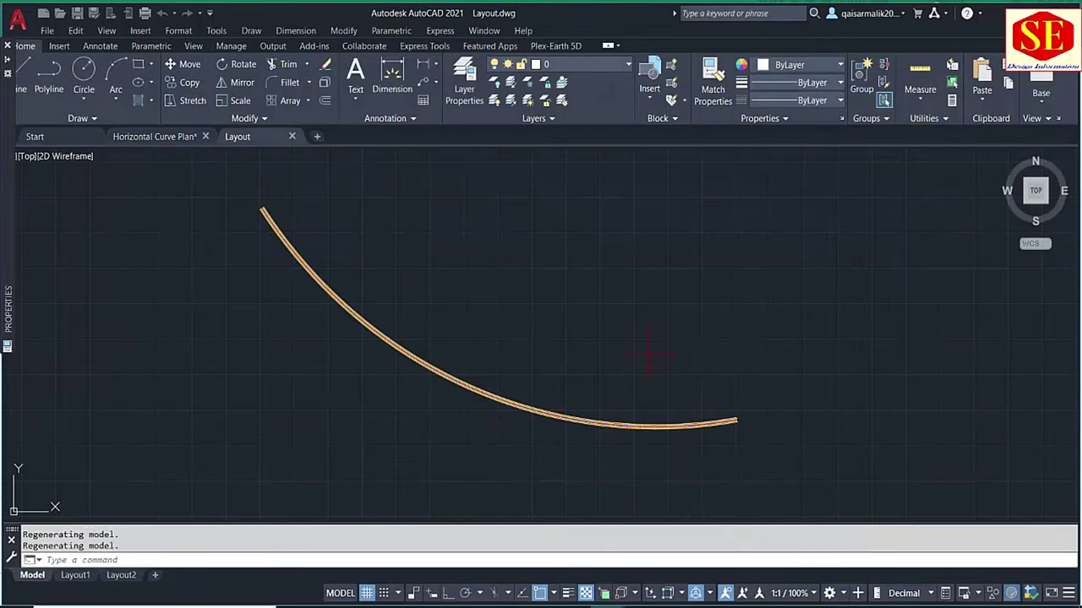
- Start the RDS station-labelling routine on the curve and accept sheet scale factor 1
scroll(352, 278, up, 3)
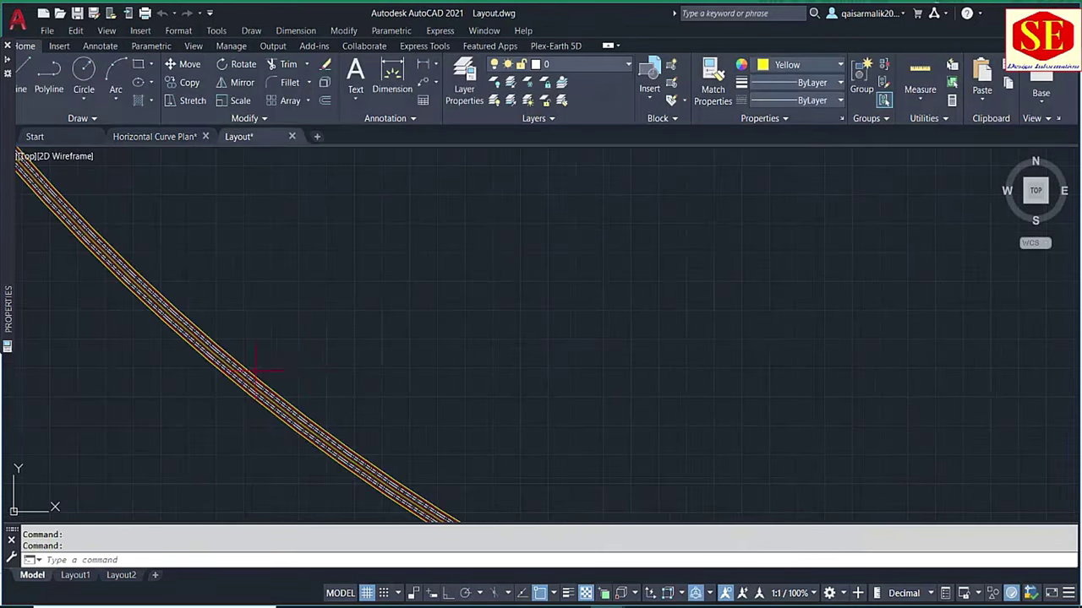
scroll(430, 263, down, 1)
mouse_move(386, 246)
middle_down()
mouse_move(475, 335)
mouse_move(291, 174)
middle_up()
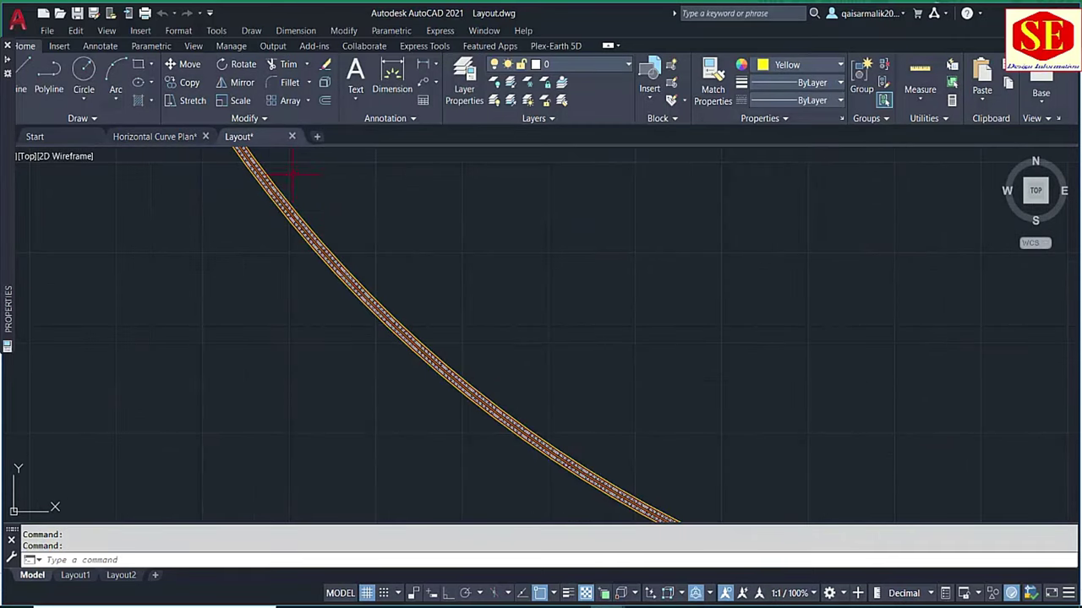
scroll(397, 229, down, 1)
text(RD)
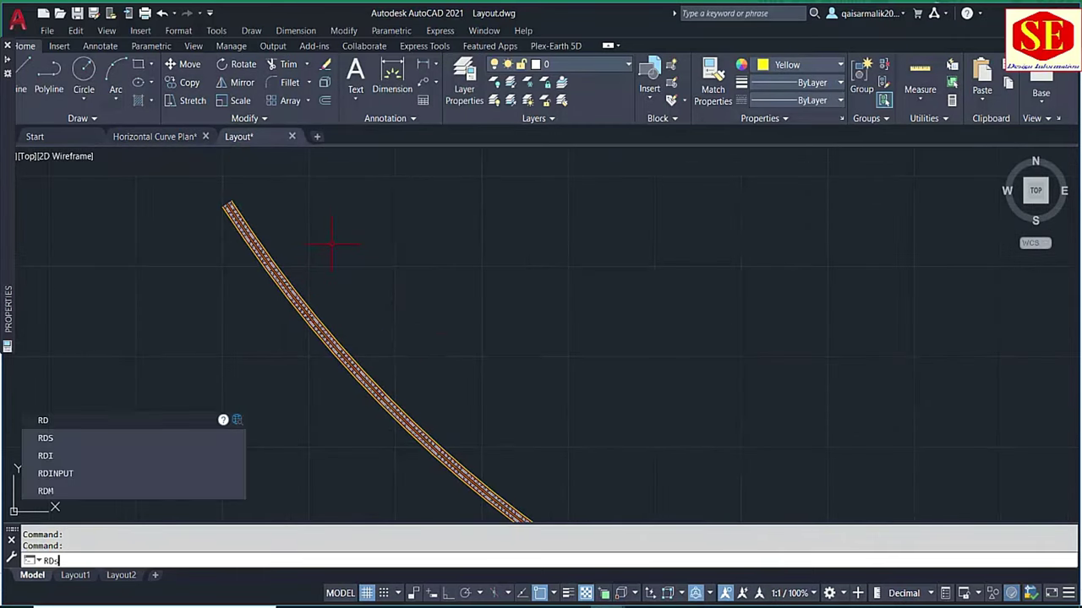
text(s)
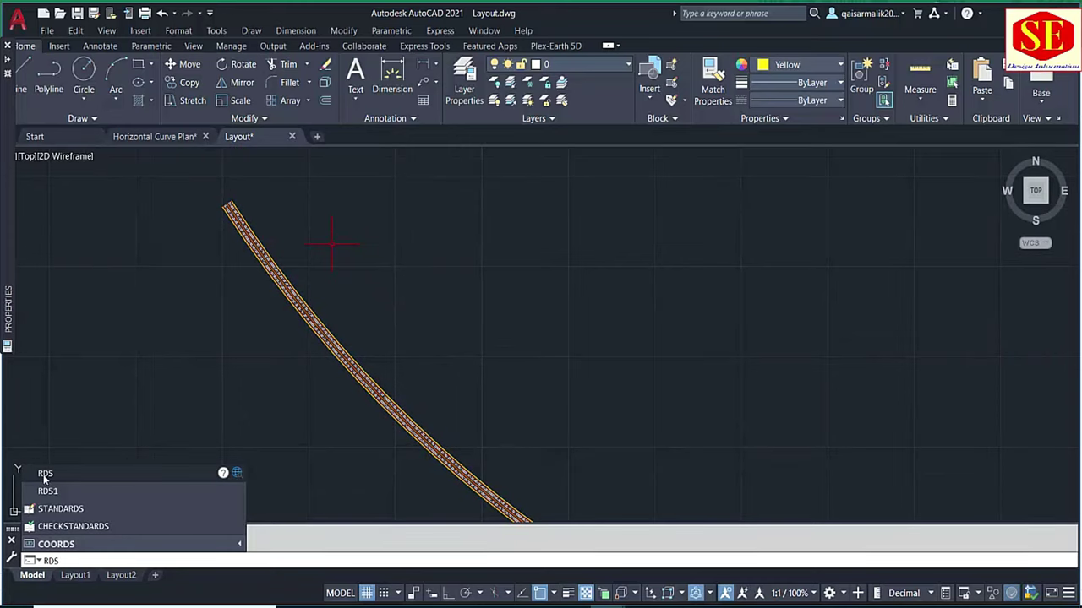
click(44, 476)
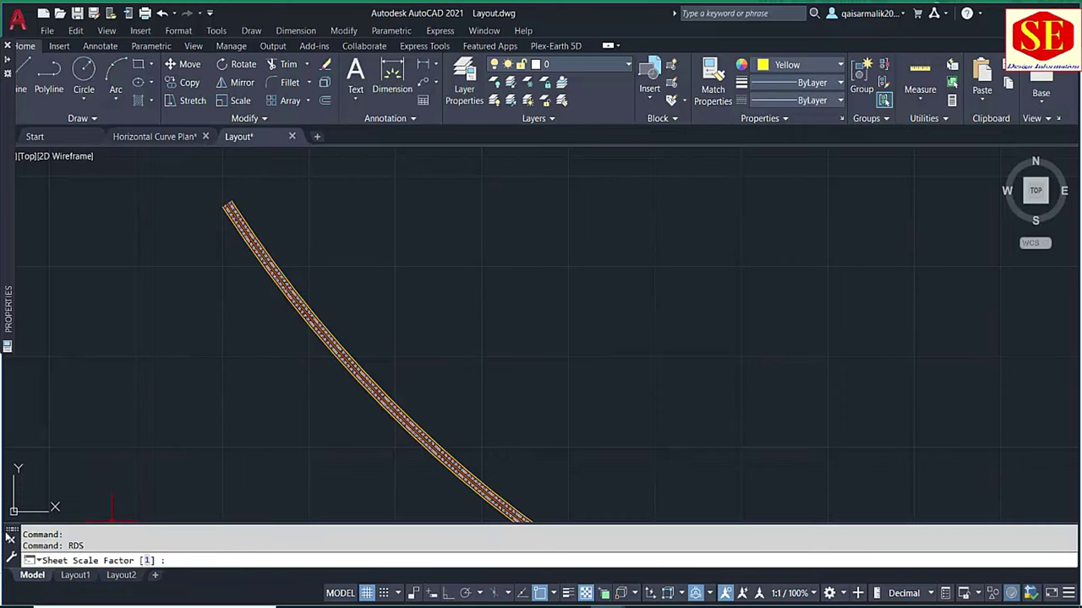
mouse_move(11, 532)
mouse_down()
mouse_move(245, 290)
mouse_move(346, 224)
mouse_up()
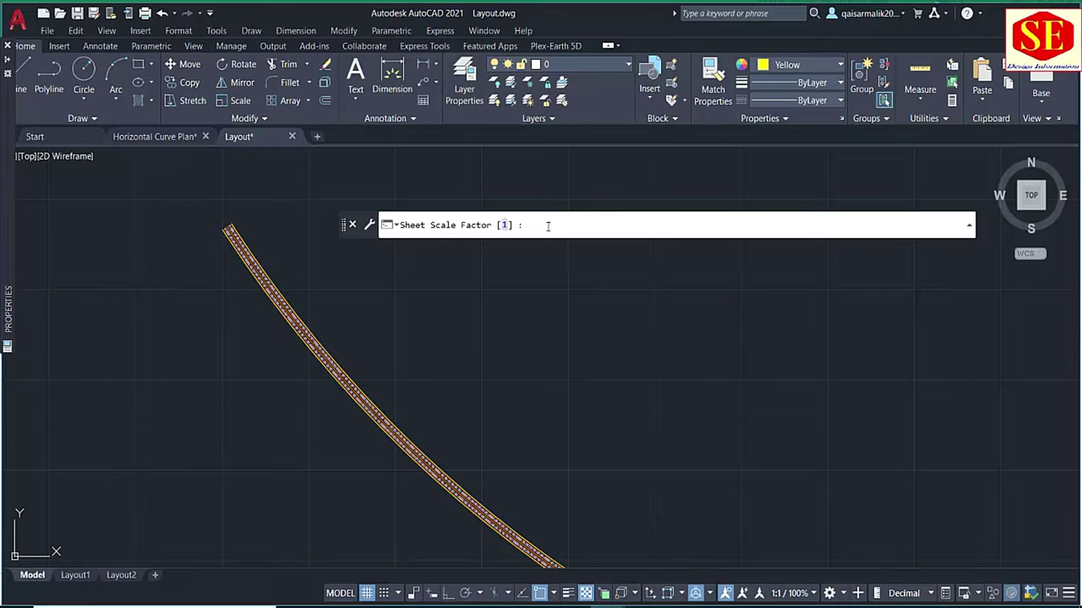
text(1)
key(Return)
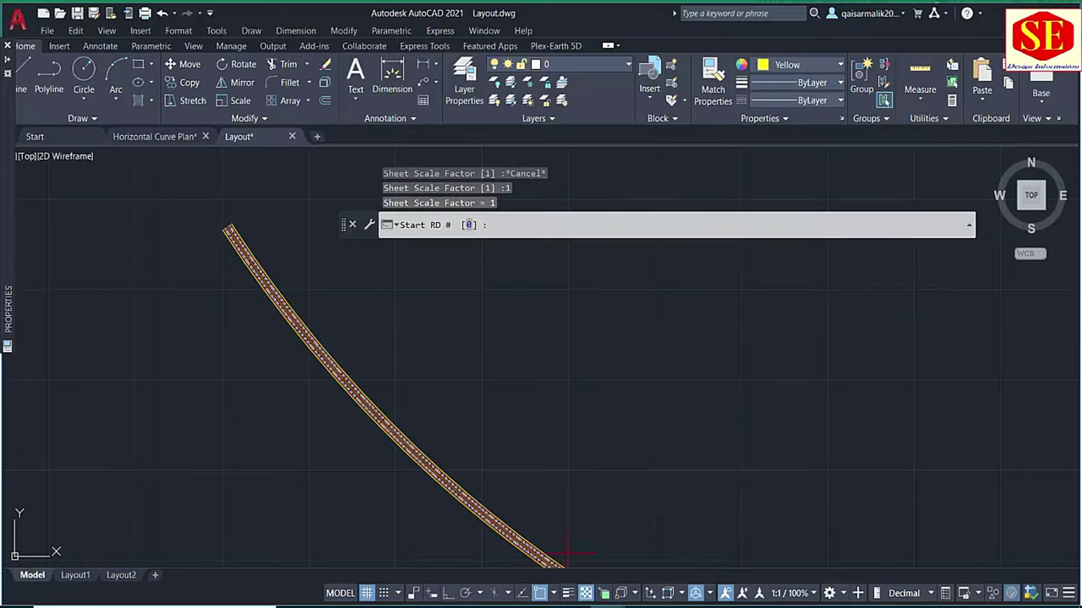
scroll(546, 330, up, 6)
scroll(546, 329, up, 3)
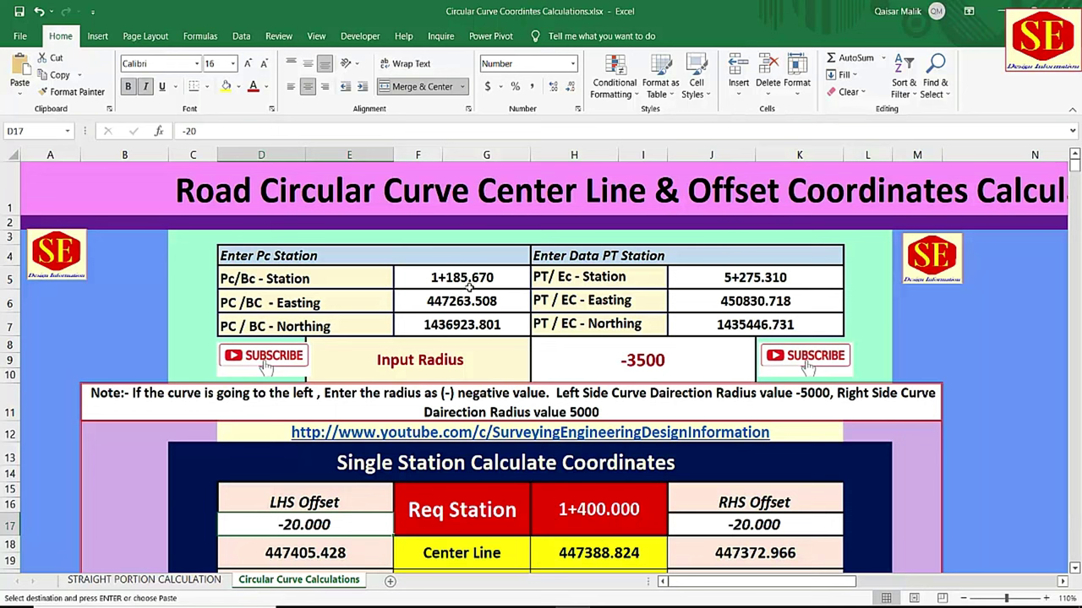
- Enter =B39-B38 in C39 to get the gap between stations 1+200 and 1+185.670
scroll(462, 277, down, 2)
scroll(461, 276, down, 2)
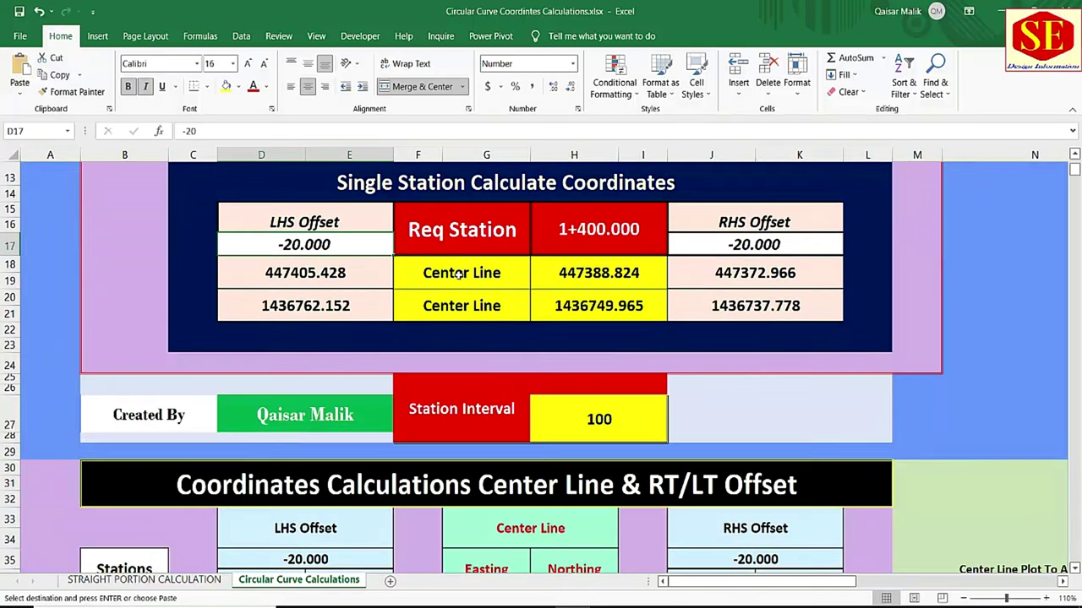
scroll(341, 359, down, 1)
scroll(210, 481, down, 1)
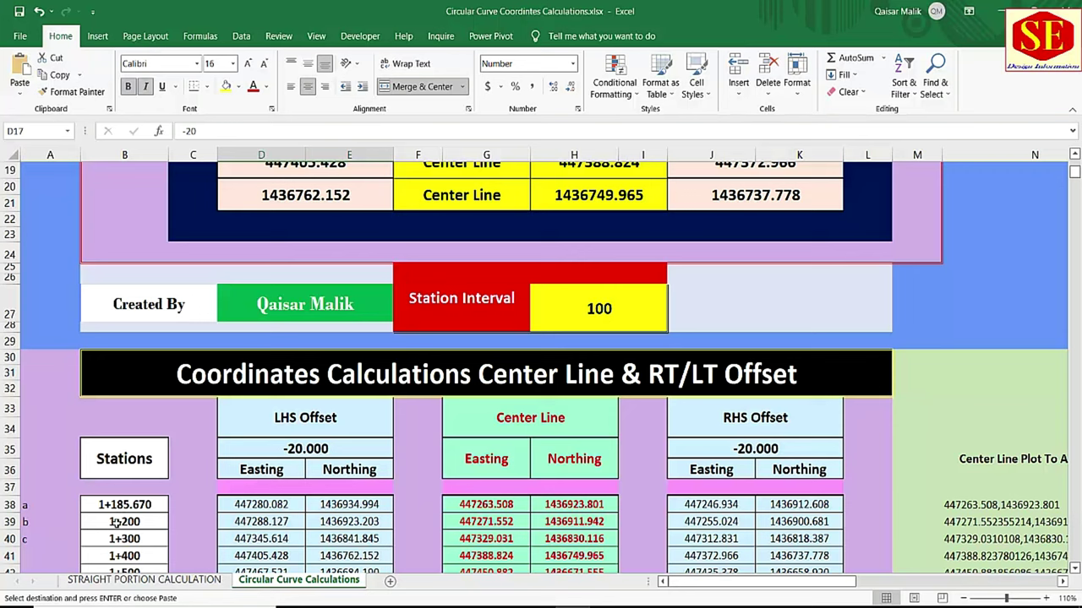
click(120, 521)
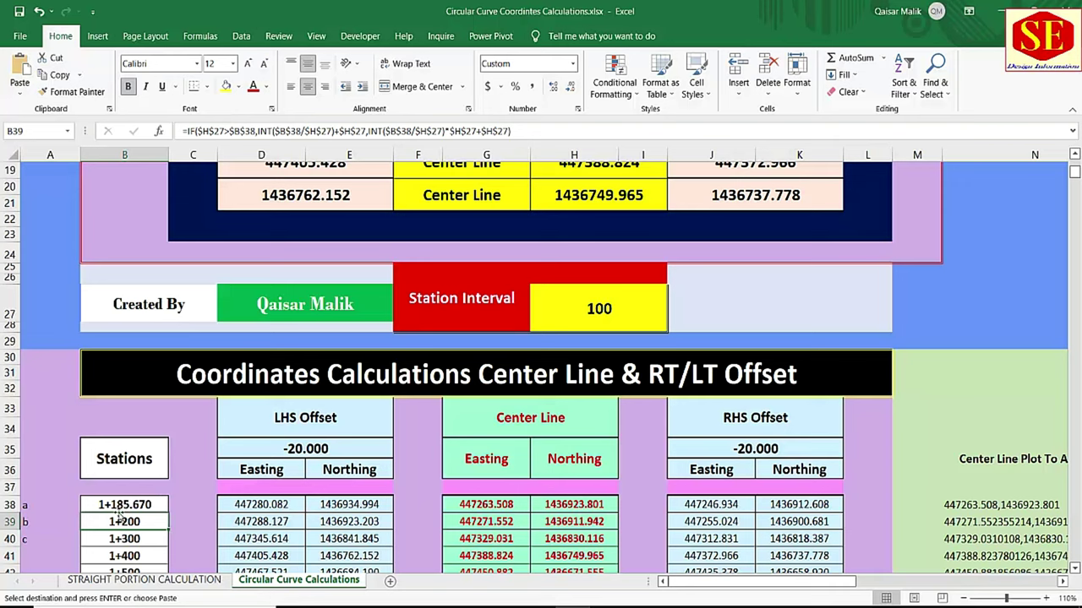
click(187, 519)
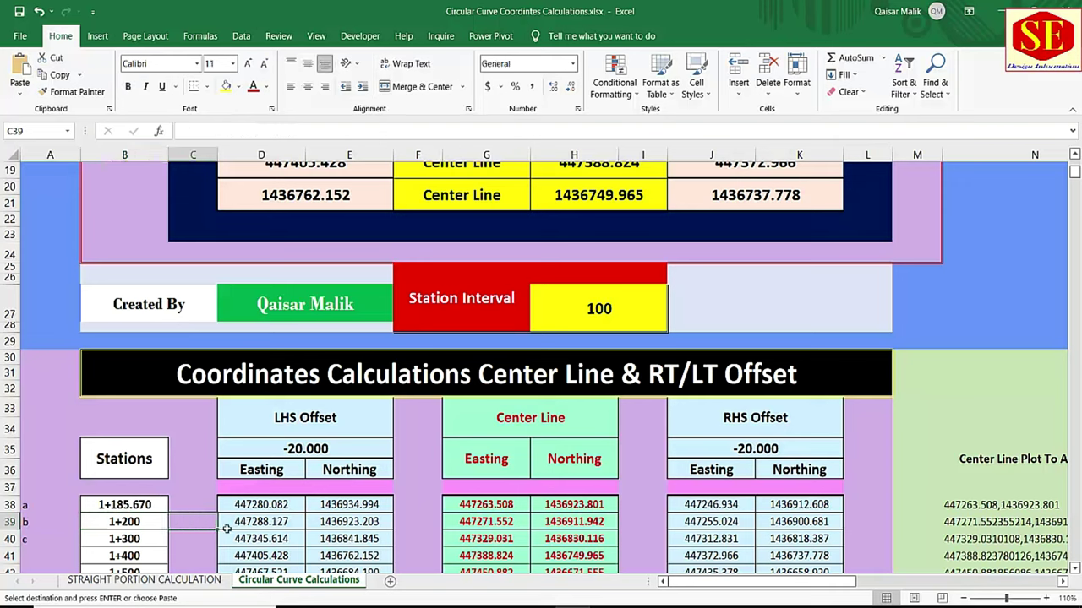
text(=)
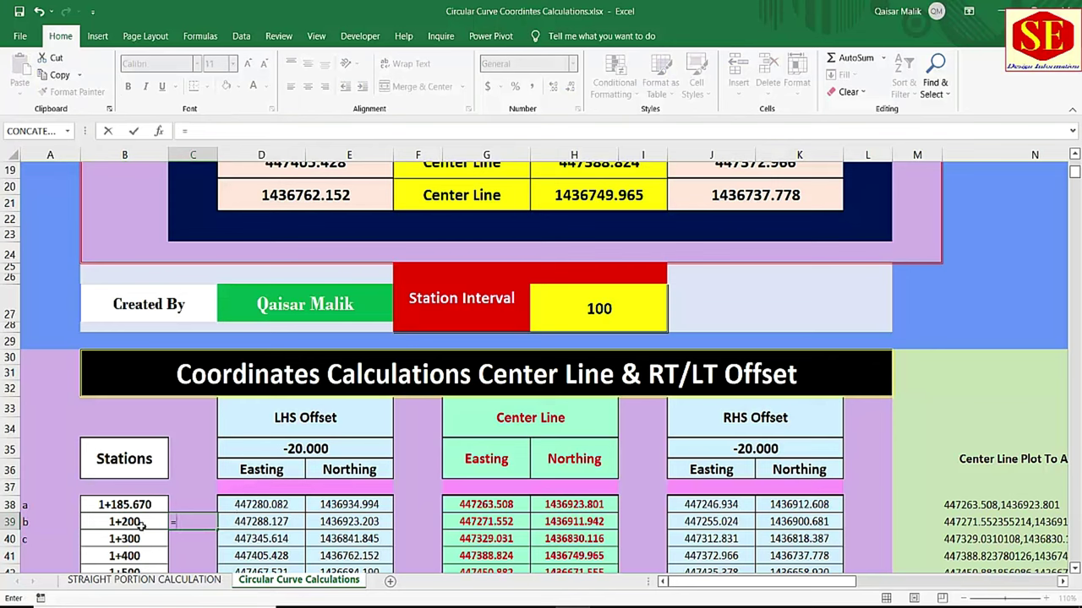
click(142, 522)
text(-)
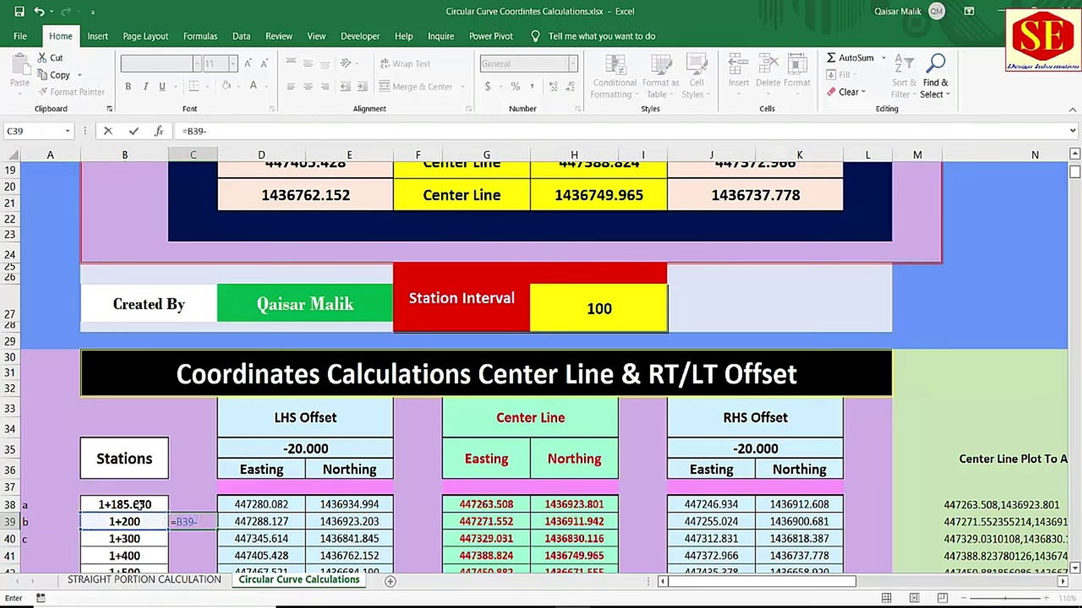
click(141, 504)
key(Return)
- Copy D38's coordinate number format onto C39 with Format Painter, then return to Layout.dwg
click(185, 520)
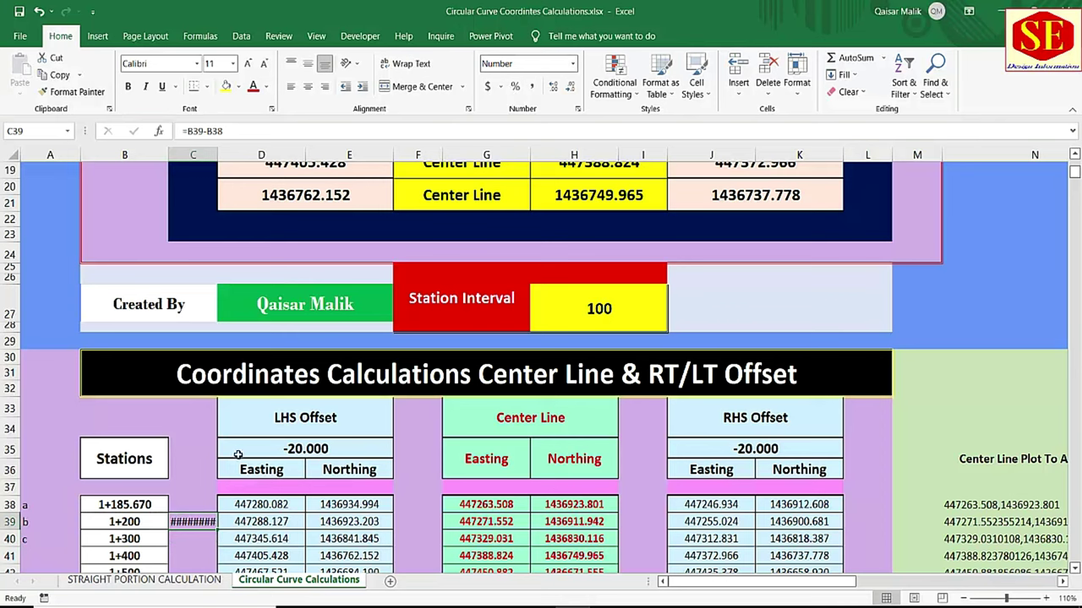
click(283, 507)
click(72, 91)
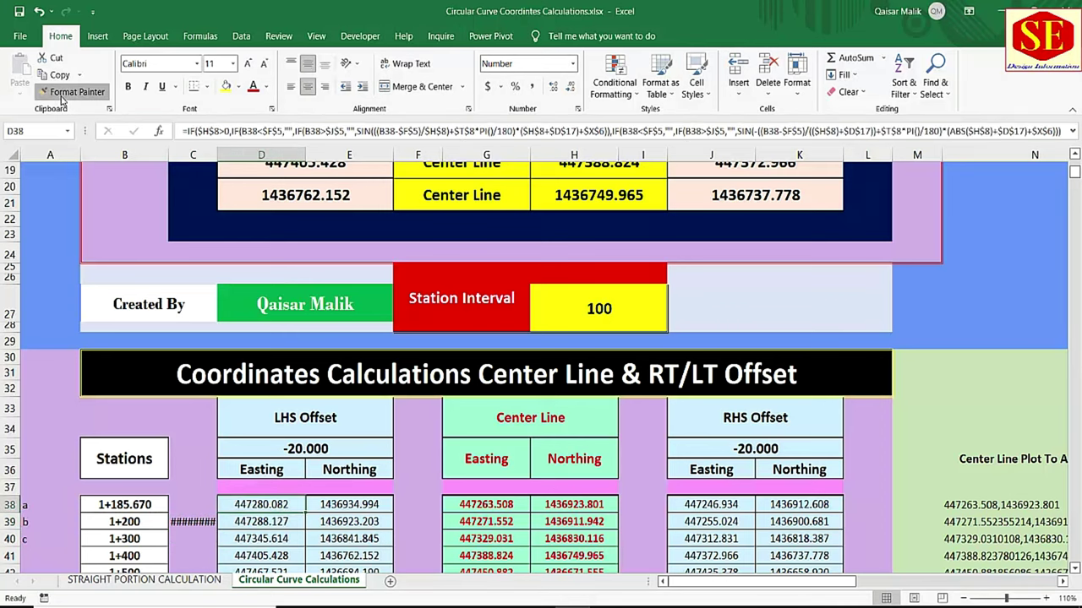
click(211, 522)
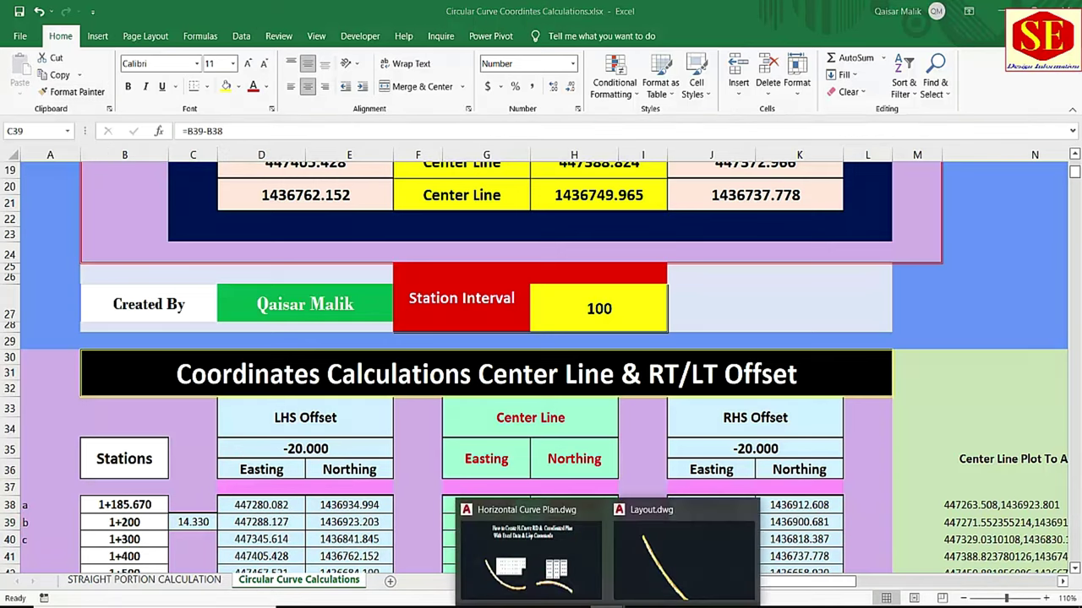
click(684, 549)
- Cancel the labelling routine and draw a polyline cross-line across the road's start
key(Escape)
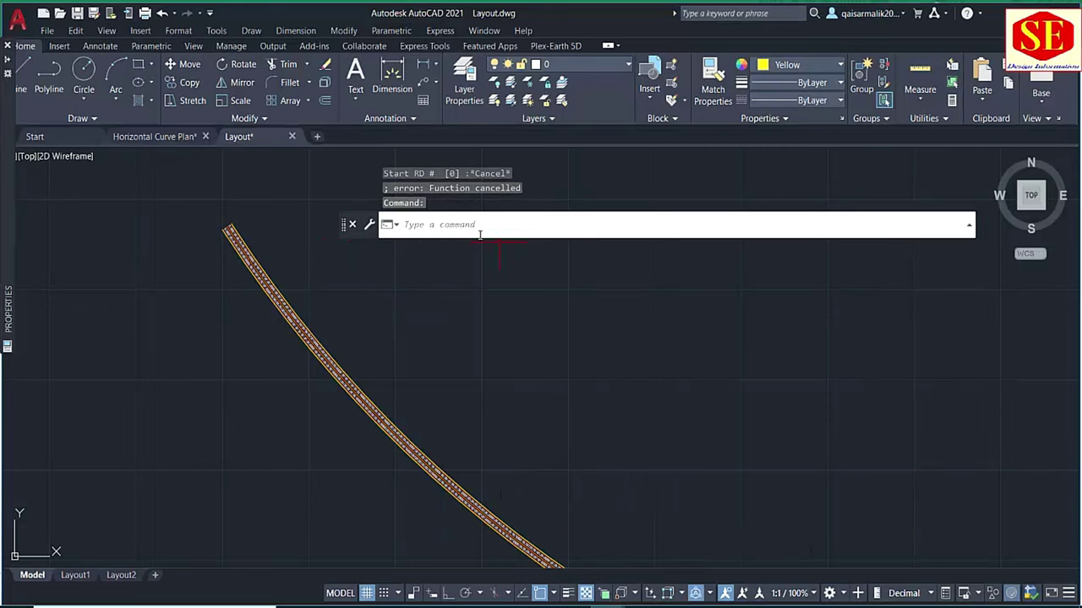
scroll(225, 224, up, 5)
scroll(224, 225, up, 2)
scroll(194, 232, up, 2)
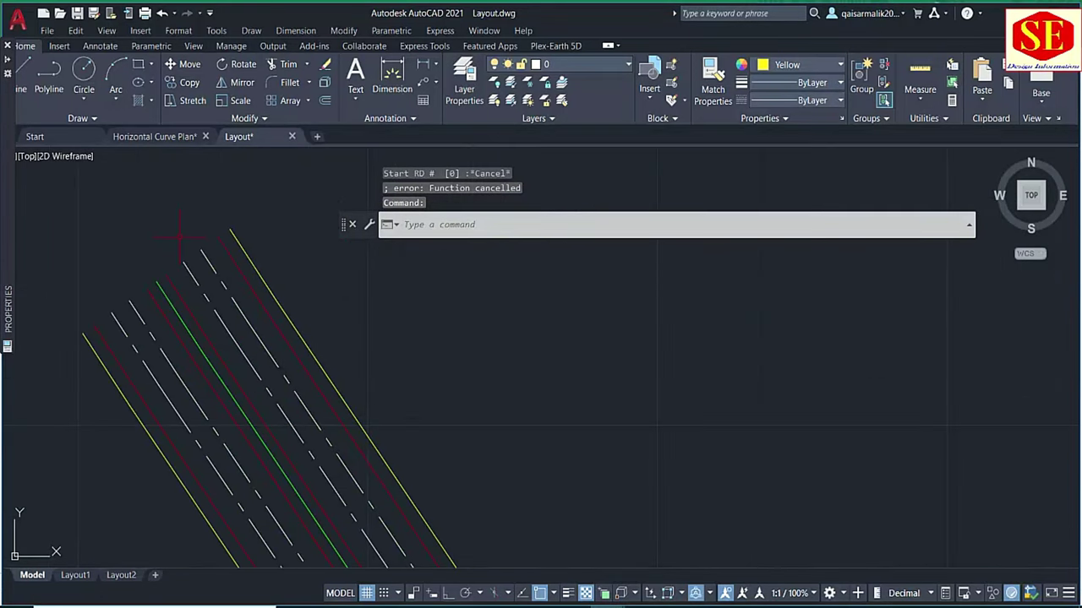
text(pl)
key(Return)
click(230, 229)
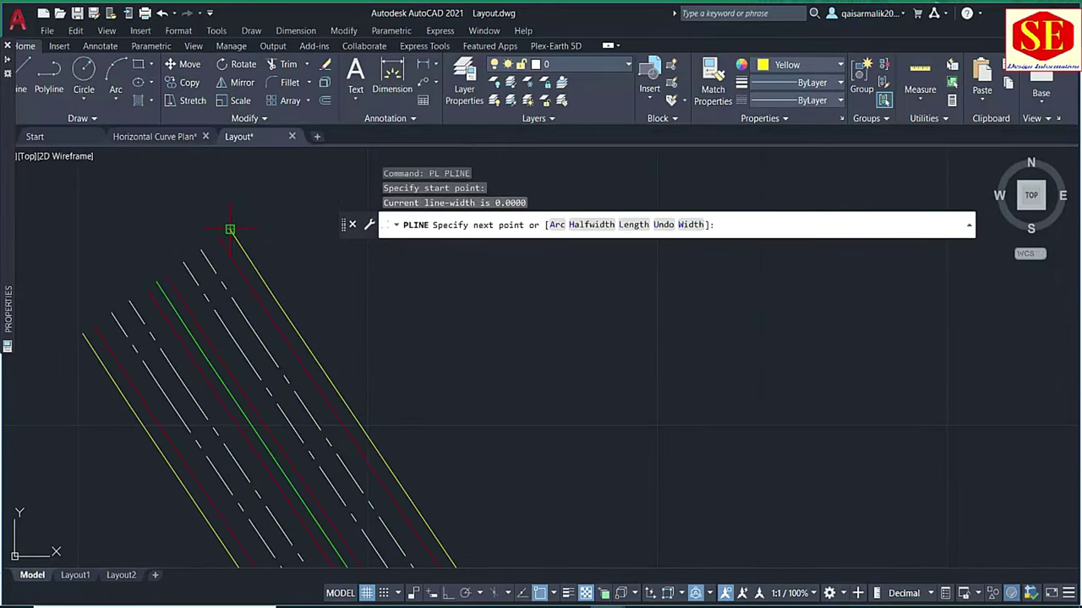
click(82, 334)
key(Escape)
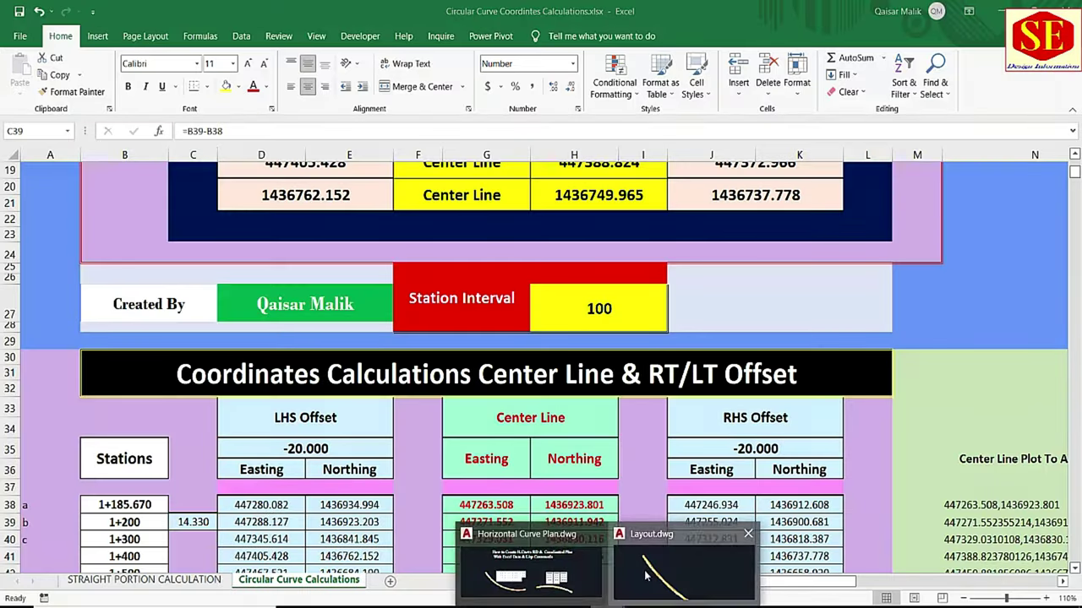
- Begin copying the start cross-line from a base point on the road, then cancel
click(644, 575)
scroll(169, 380, up, 3)
scroll(169, 380, up, 2)
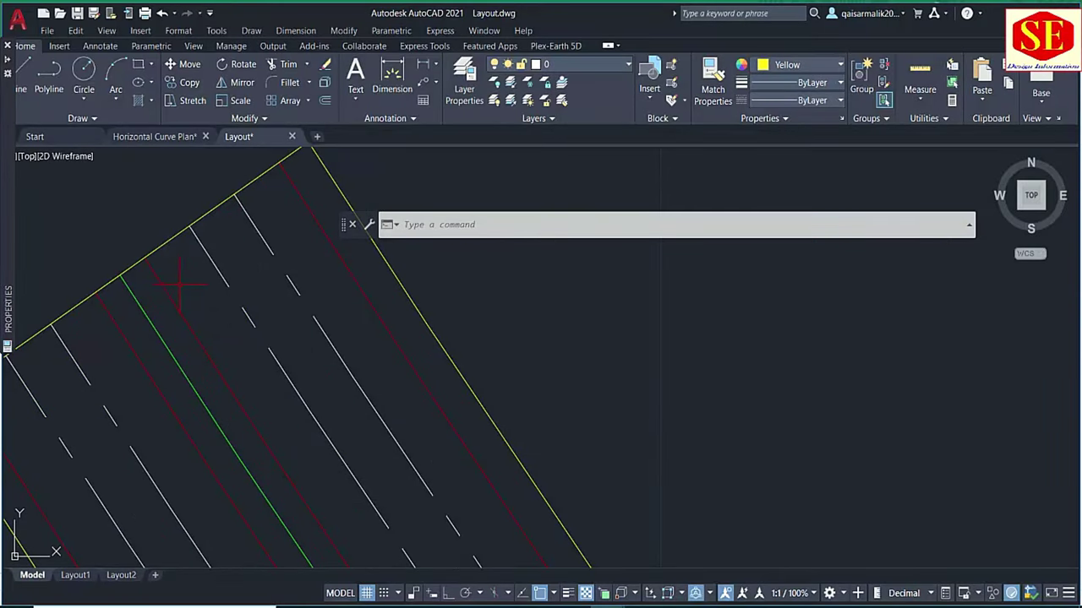
text(co)
key(Return)
click(166, 243)
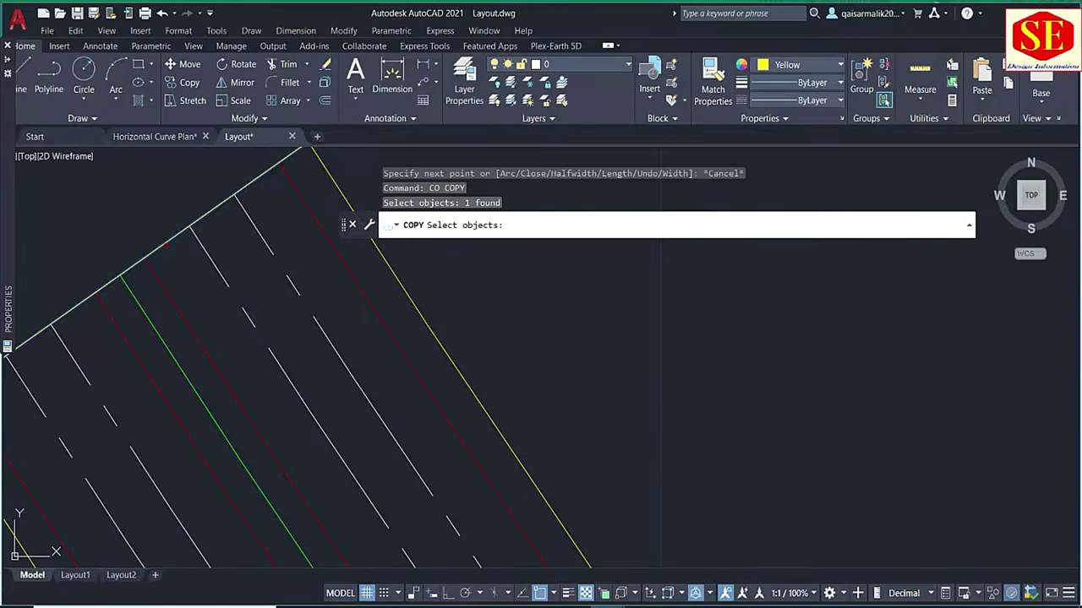
key(Return)
click(121, 278)
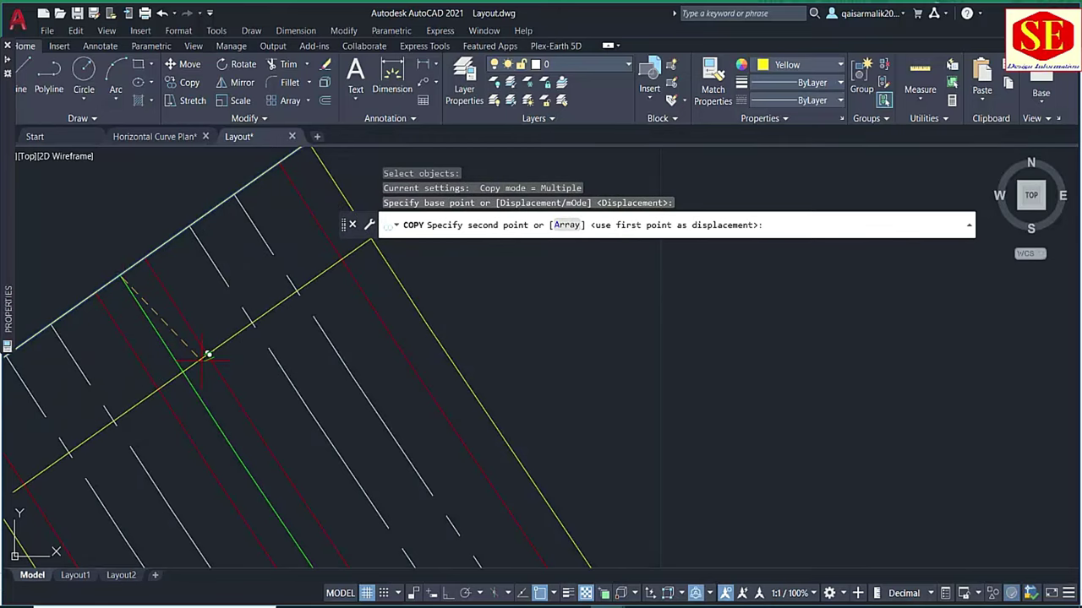
key(Escape)
- Offset the cross-line 14.33 along the road and add a parallel yellow edge line outward
text(o)
key(Return)
text(4.33)
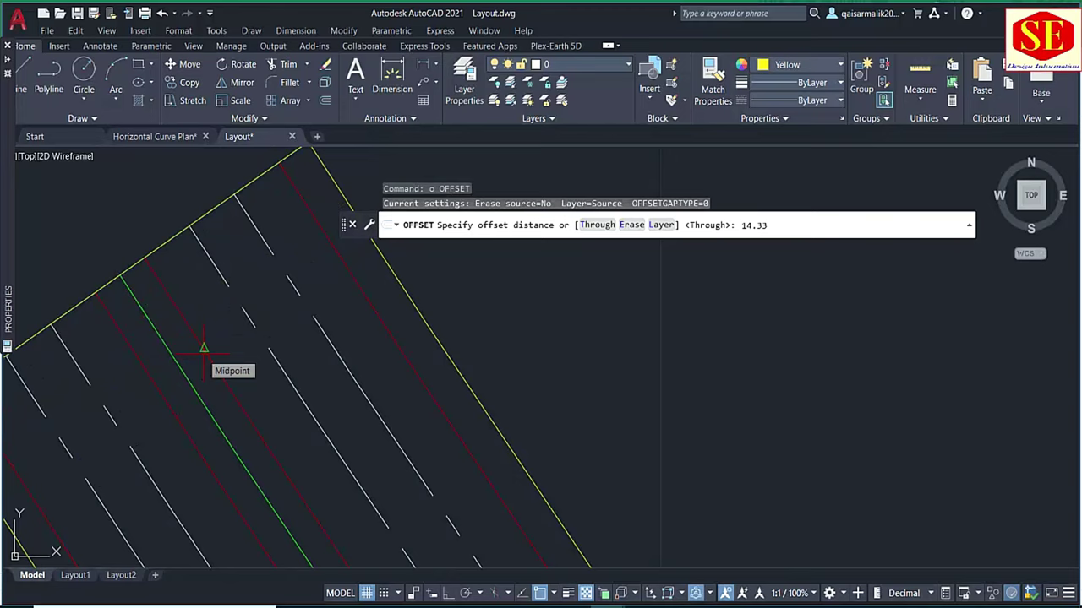
key(Return)
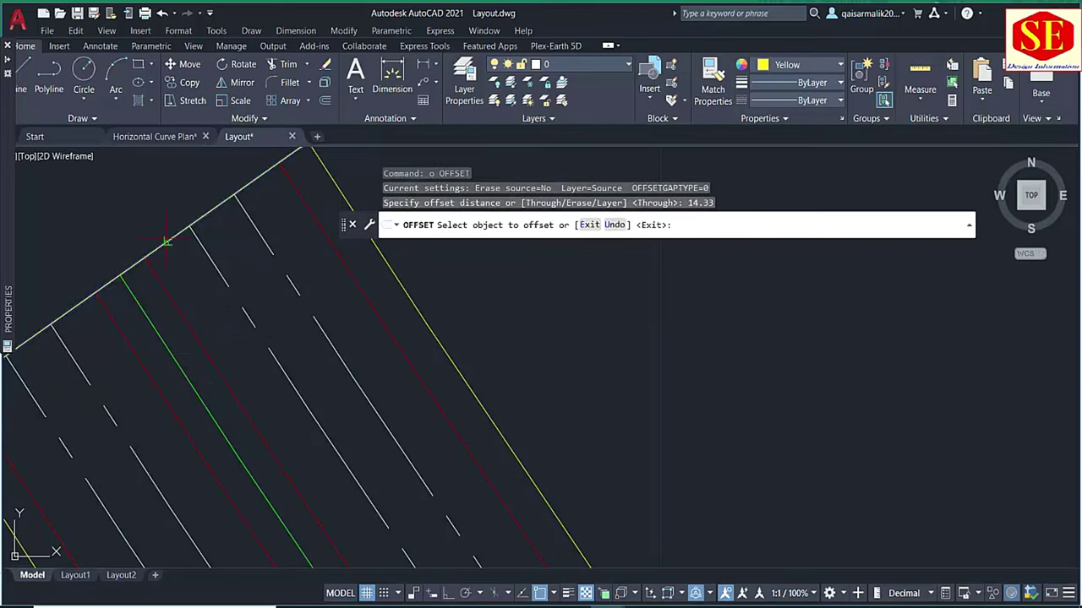
click(173, 238)
click(286, 325)
key(Escape)
- Start a trim, cancel it, and select the white start cross-line
text(t)
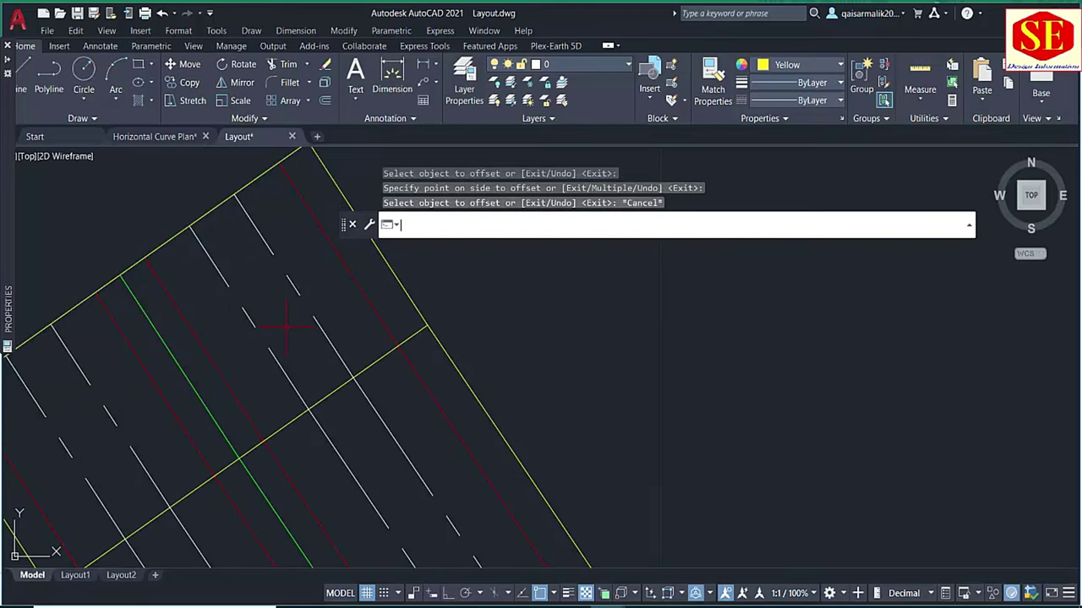
text(r)
key(Return)
scroll(265, 407, down, 3)
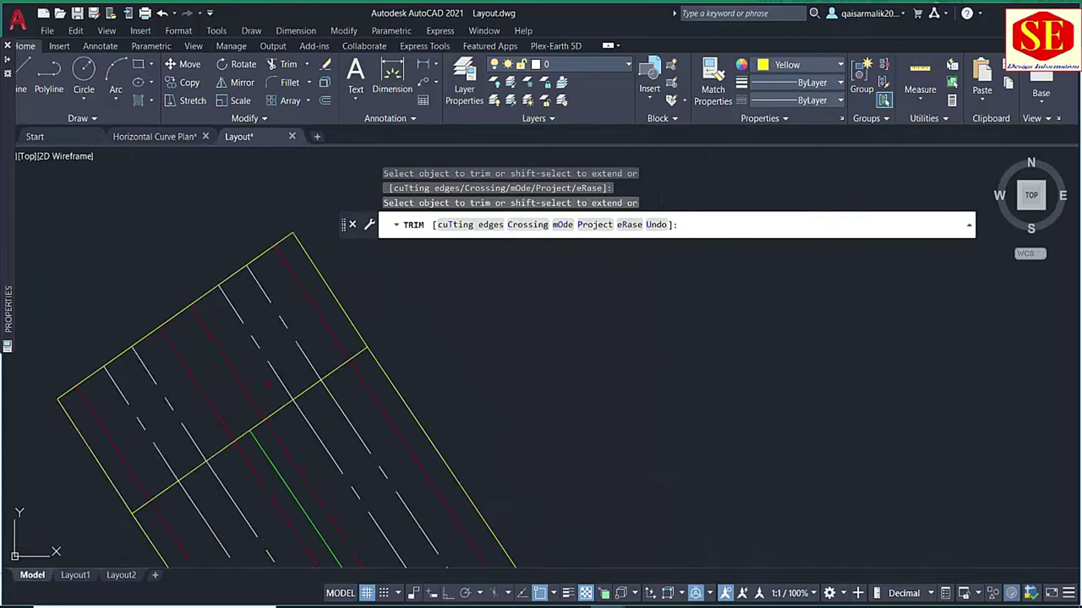
scroll(265, 407, down, 2)
key(Escape)
drag(279, 397, 265, 407)
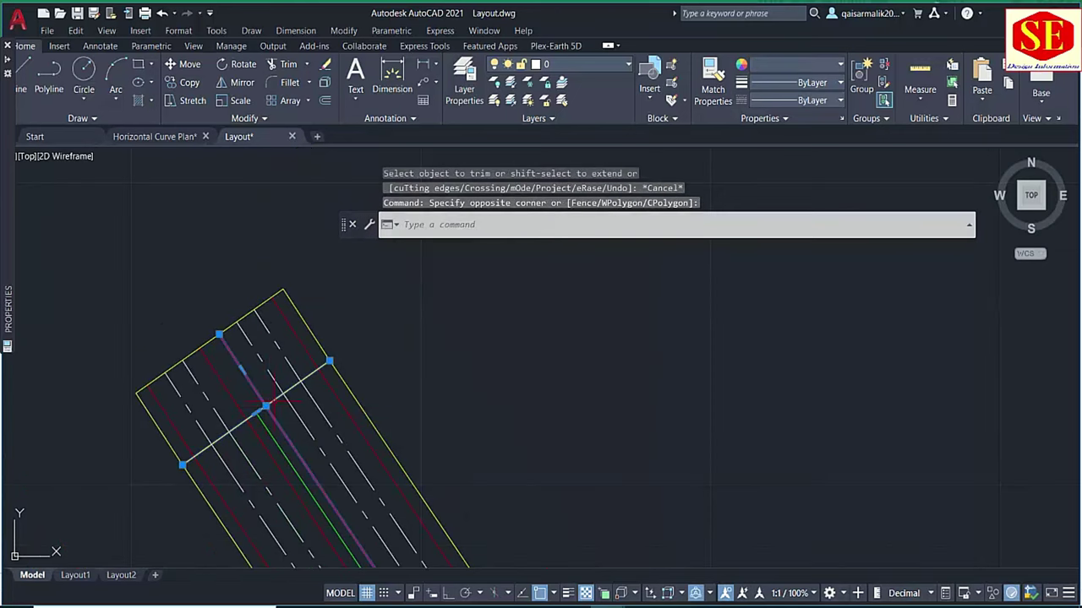
key(Escape)
click(272, 400)
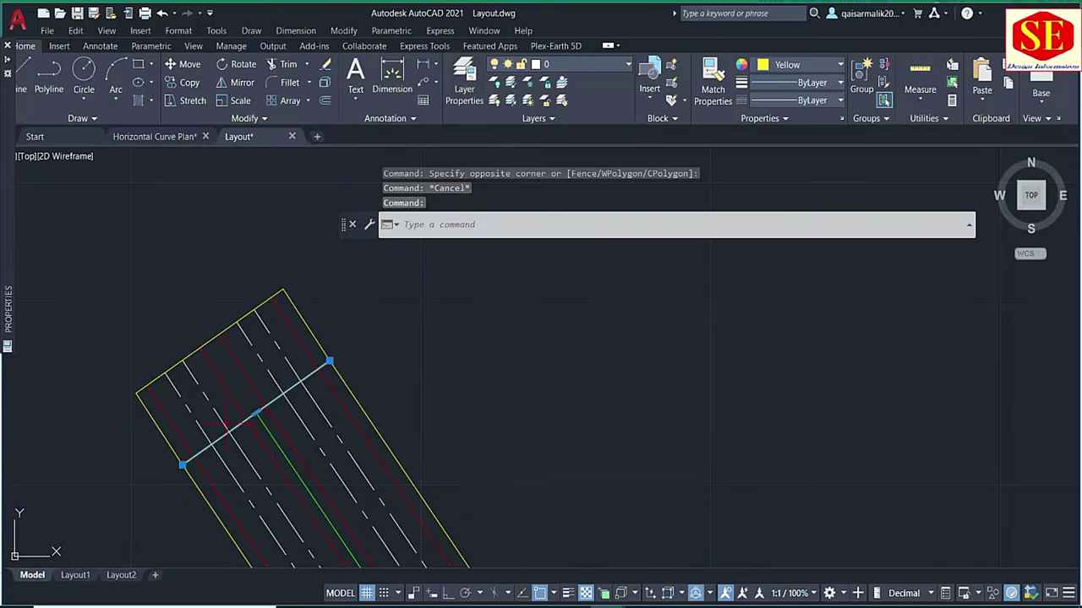
- Read the formulas for stations 1+200 (B39) and 1+185.670 (B38) in the workbook
click(531, 602)
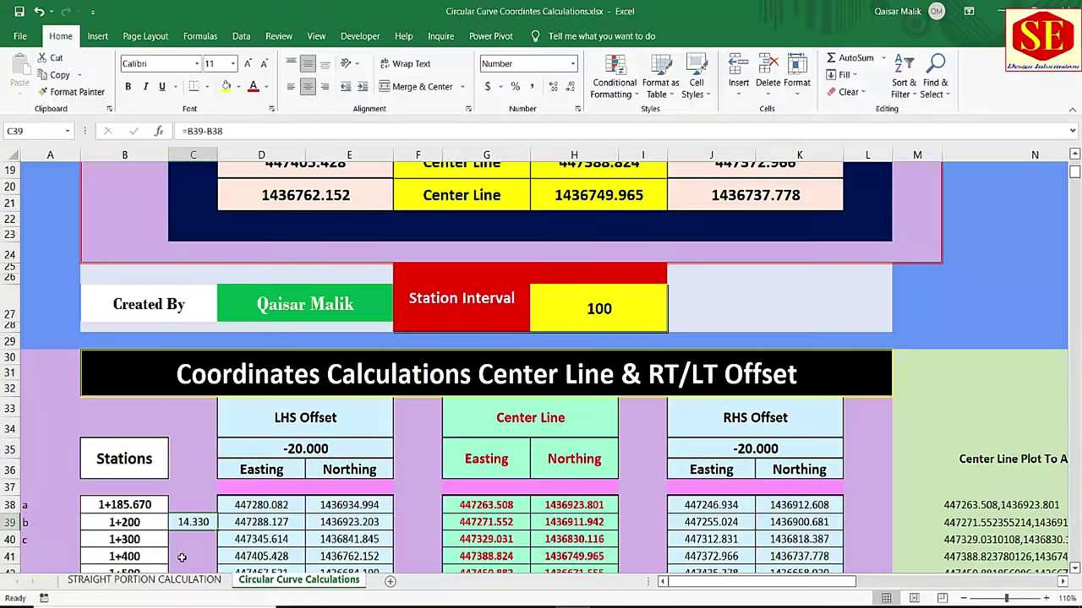
click(124, 524)
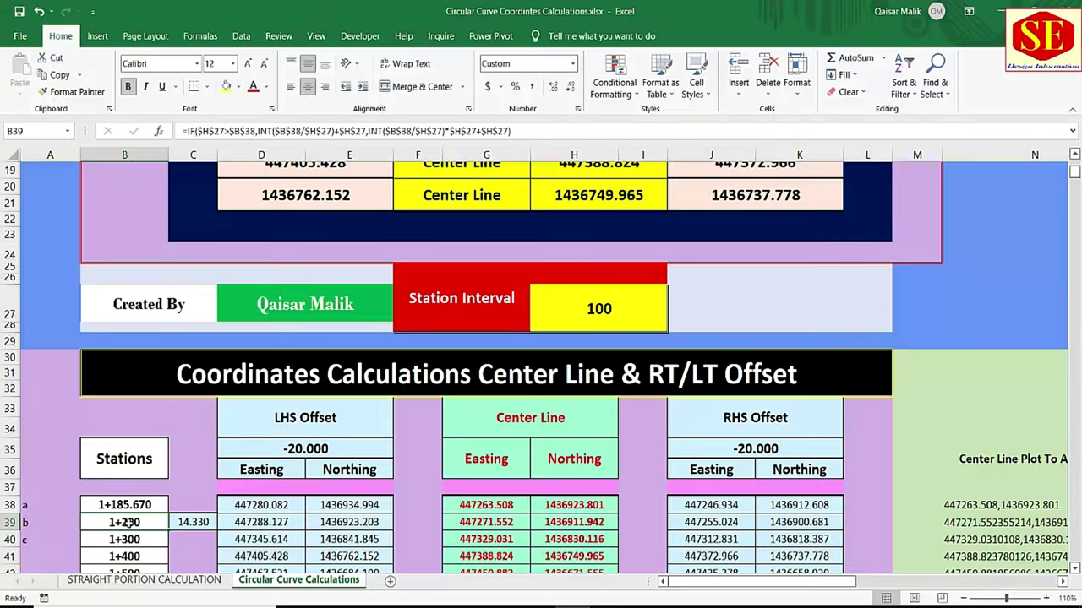
click(149, 505)
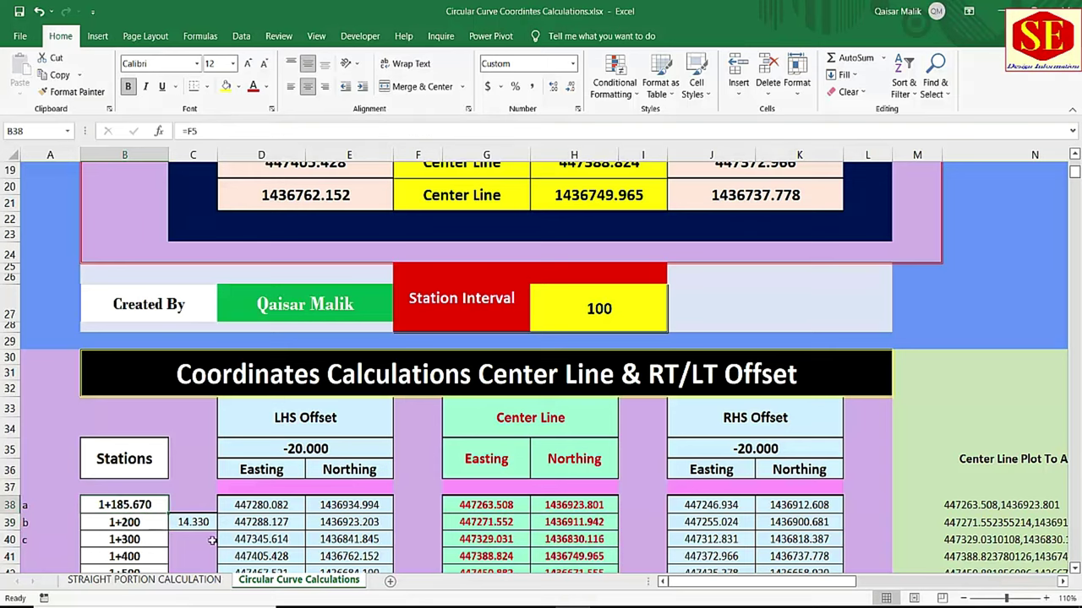
- Run RDS with sheet scale factor 1 and starting station 1200, checked against the workbook
click(685, 545)
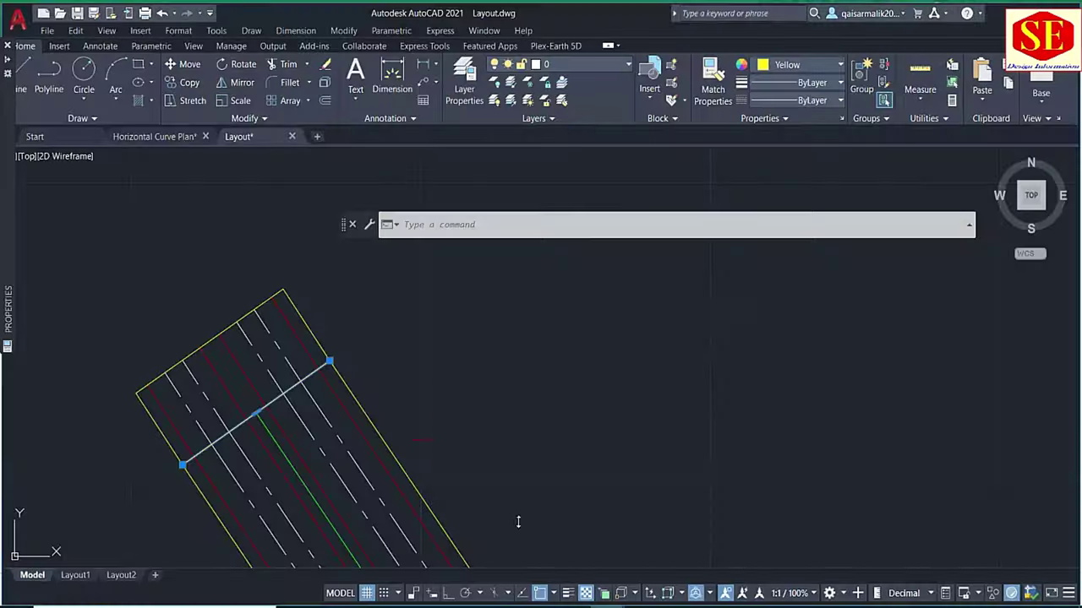
middle_drag(302, 450, 255, 311)
key(Escape)
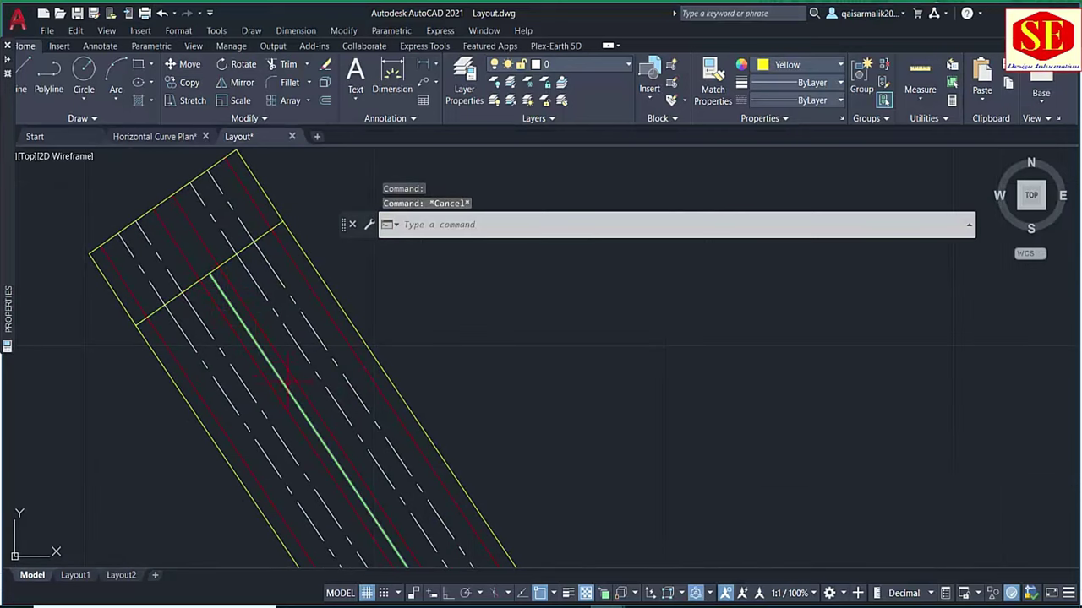
text(r)
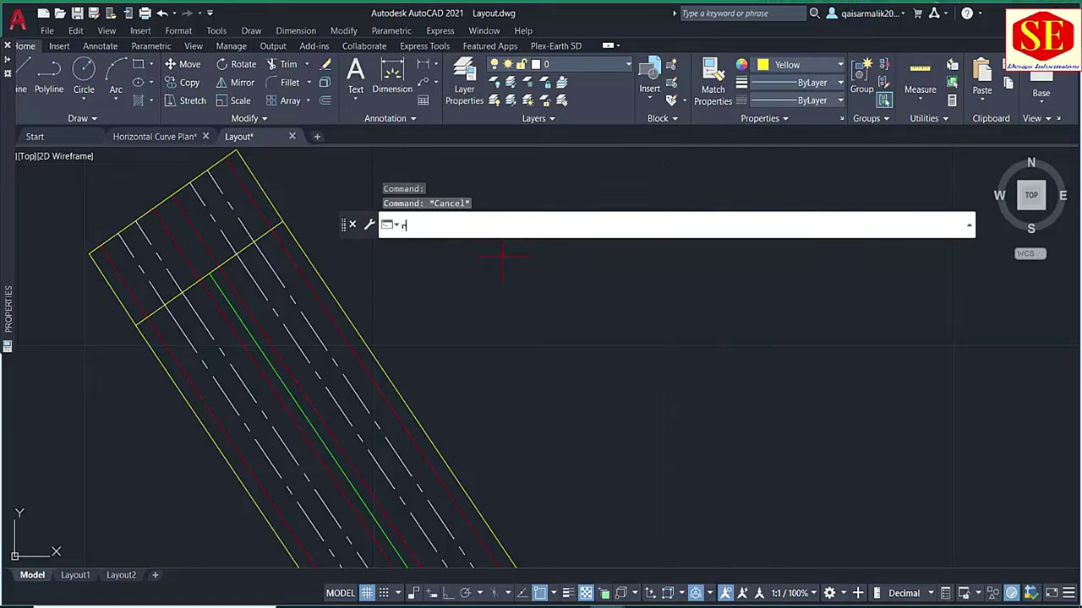
text(ds)
key(Return)
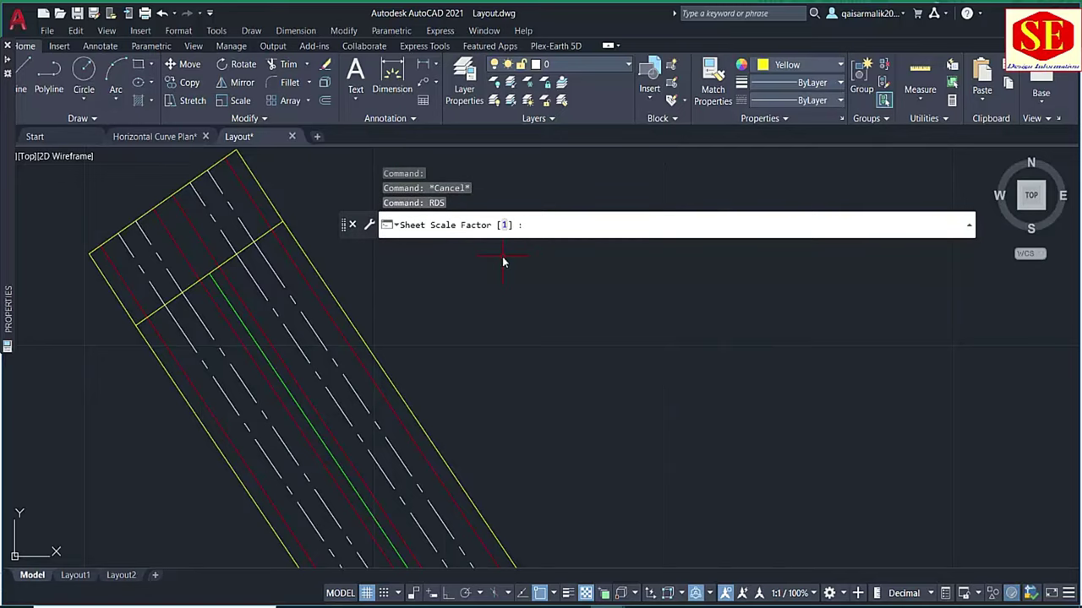
text(1)
key(Return)
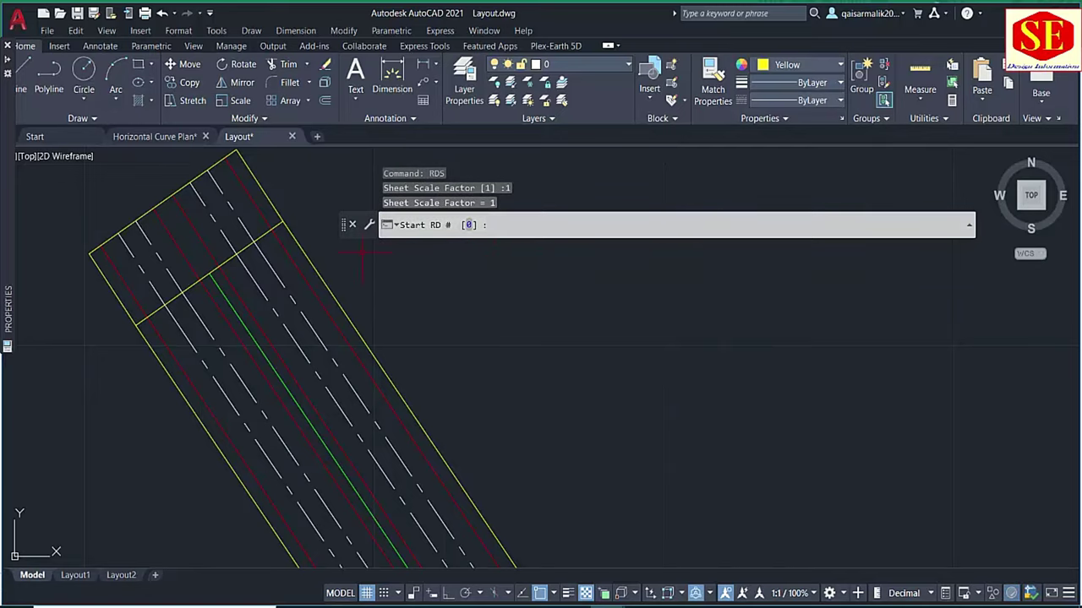
text(1200)
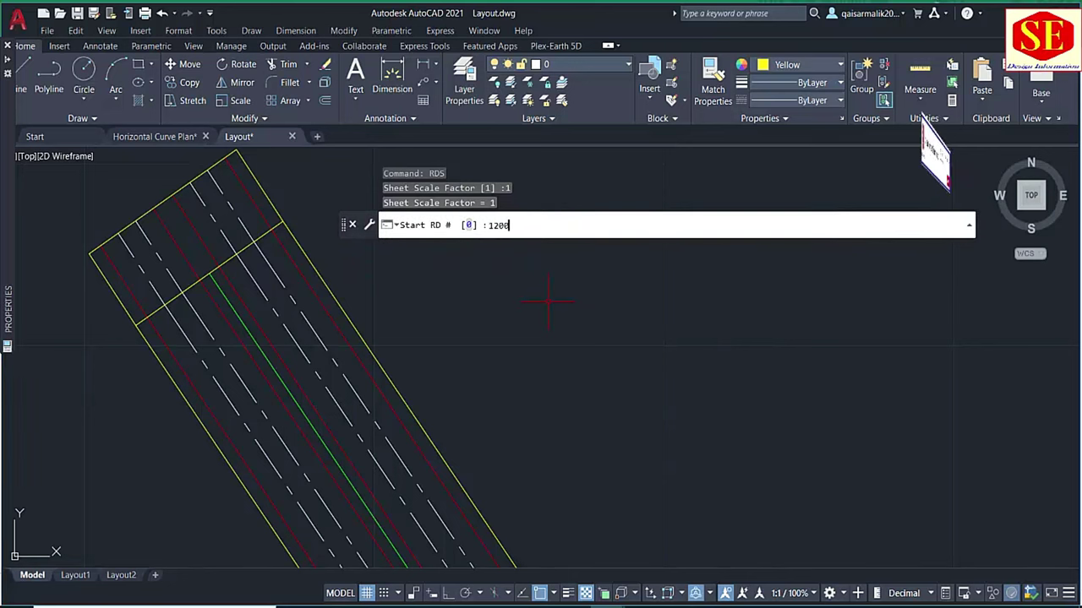
key(alt+Tab)
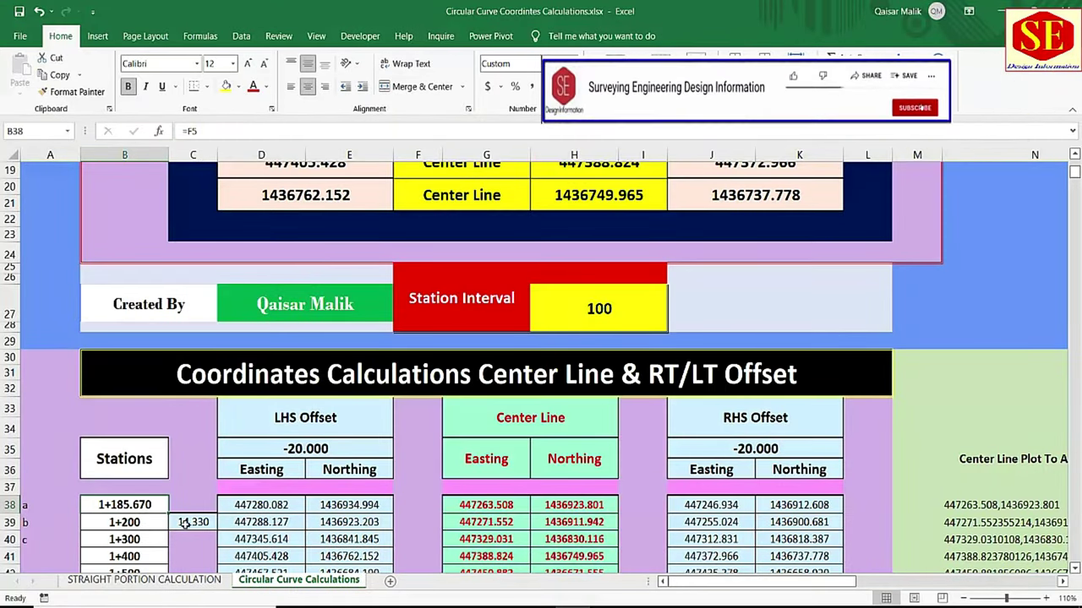
click(681, 549)
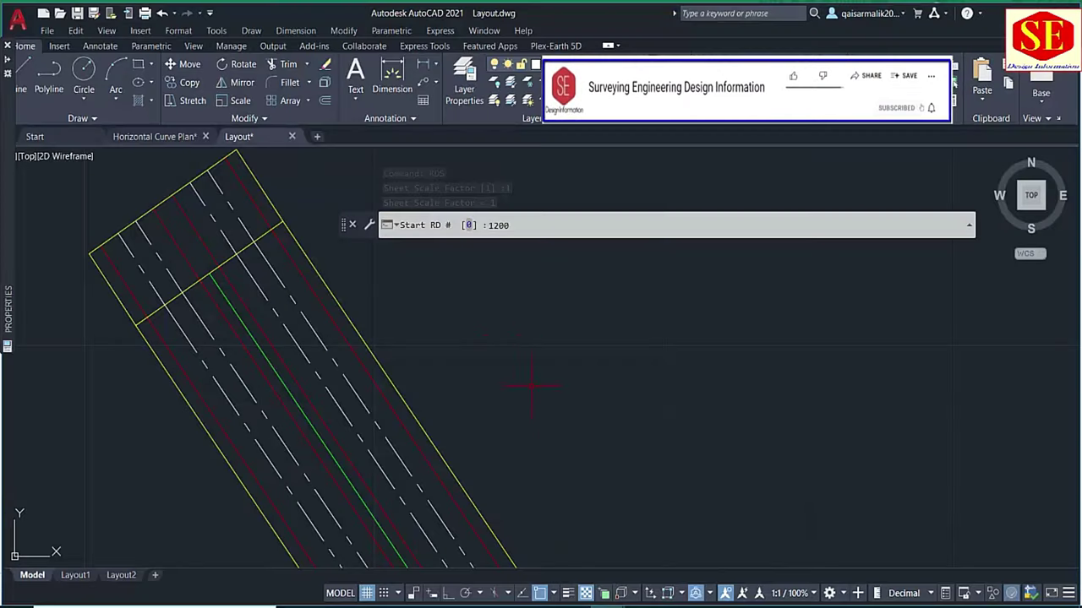
key(Return)
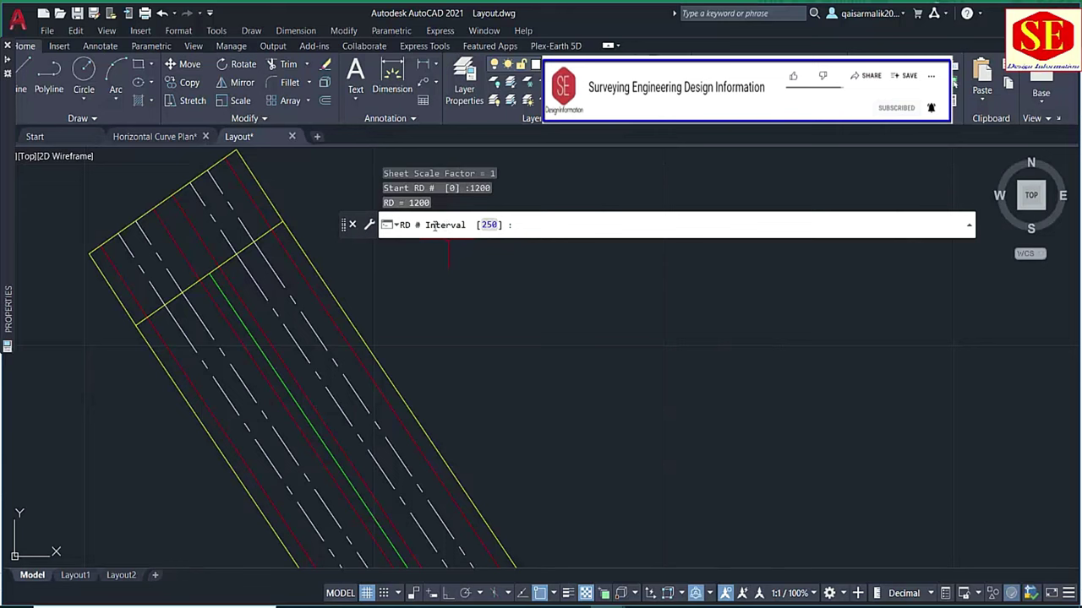
- Set station interval 100, marker distance 25 and branch name 'a', then pick the green centreline
key(alt+Tab)
scroll(108, 477, down, 1)
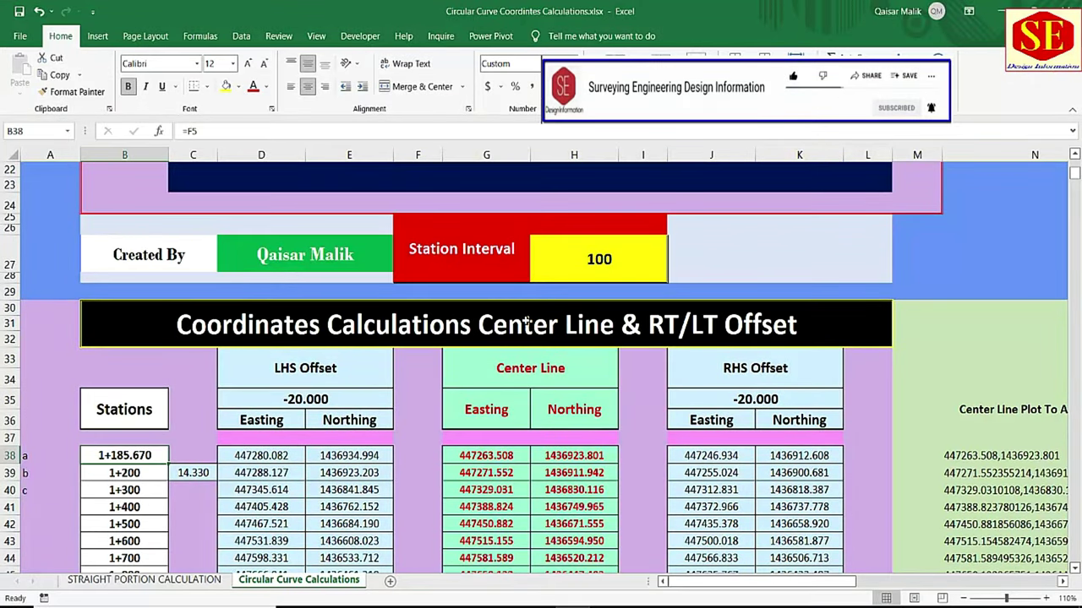
click(613, 252)
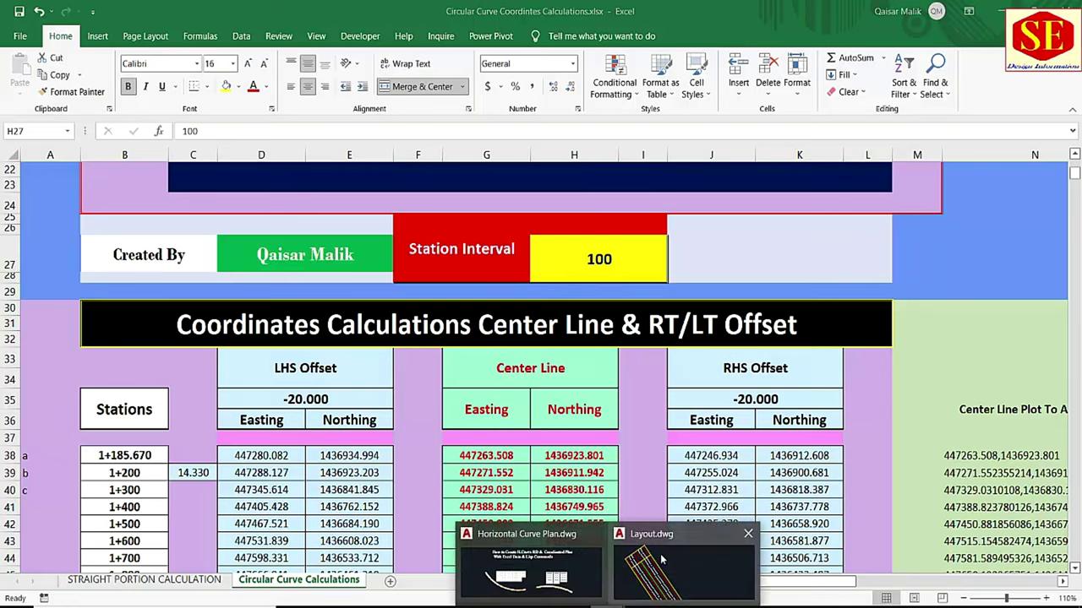
click(638, 545)
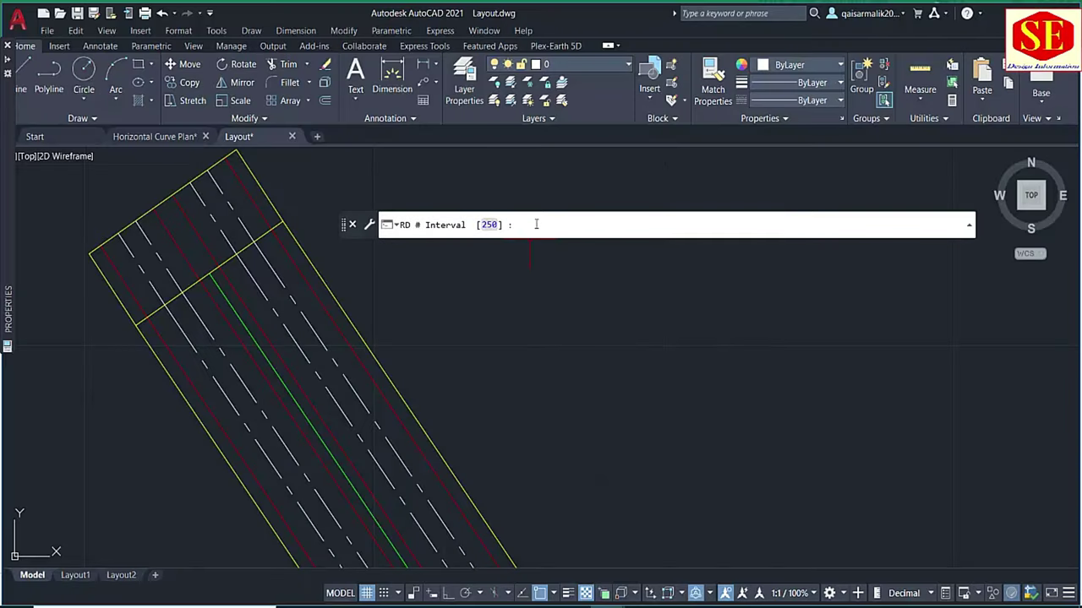
text(100)
key(Return)
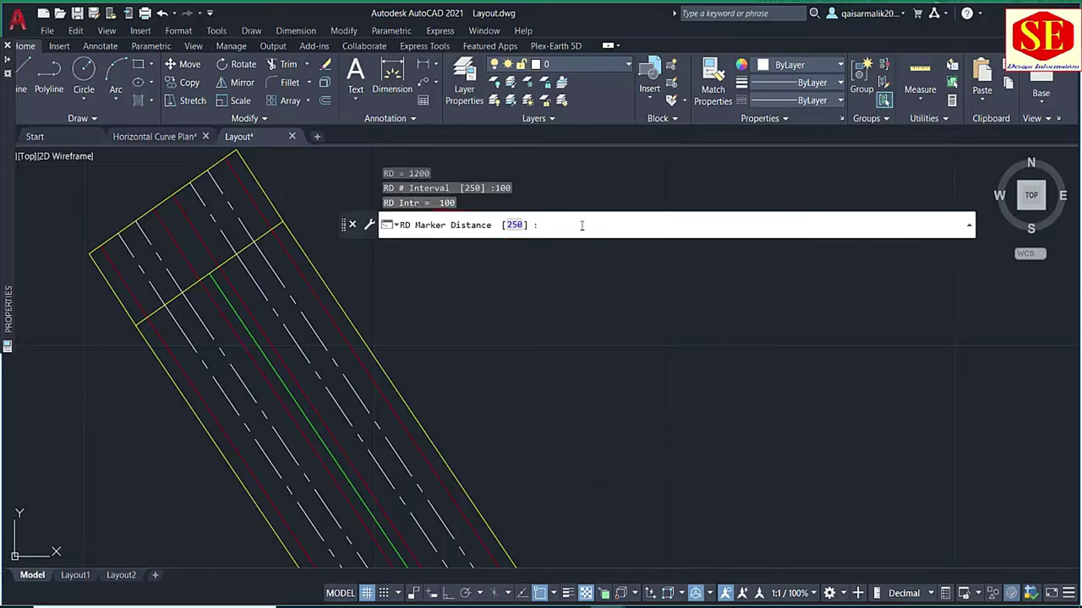
text(25)
key(Return)
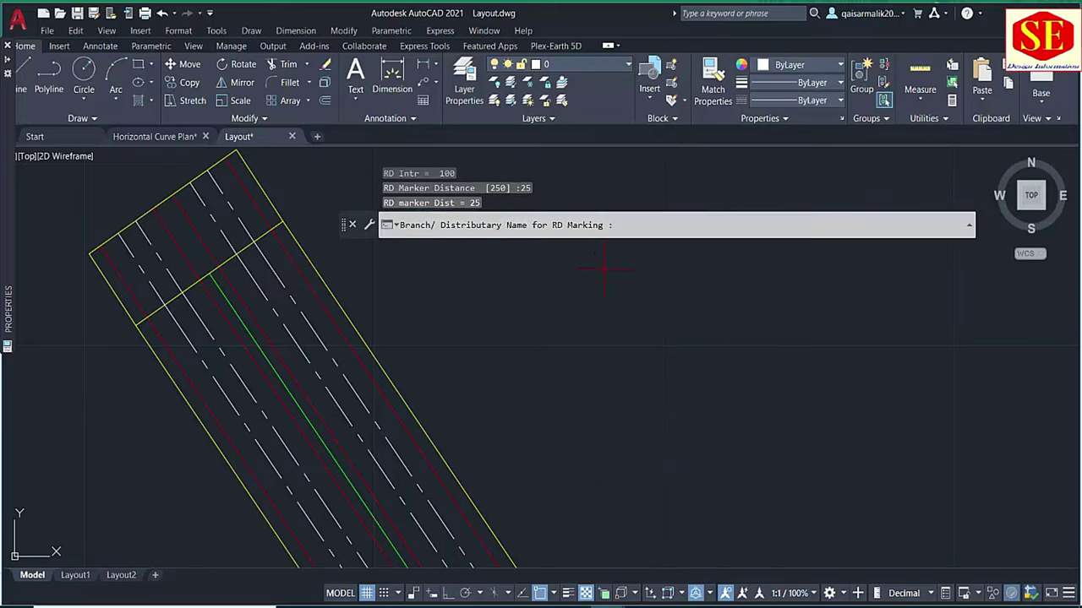
text(a)
key(Return)
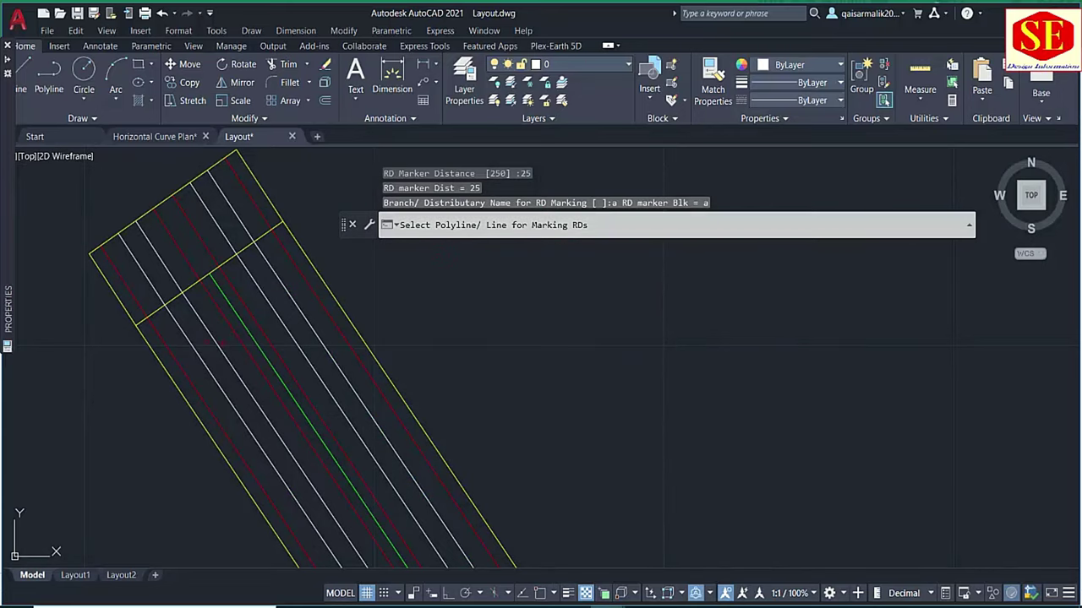
scroll(300, 338, down, 3)
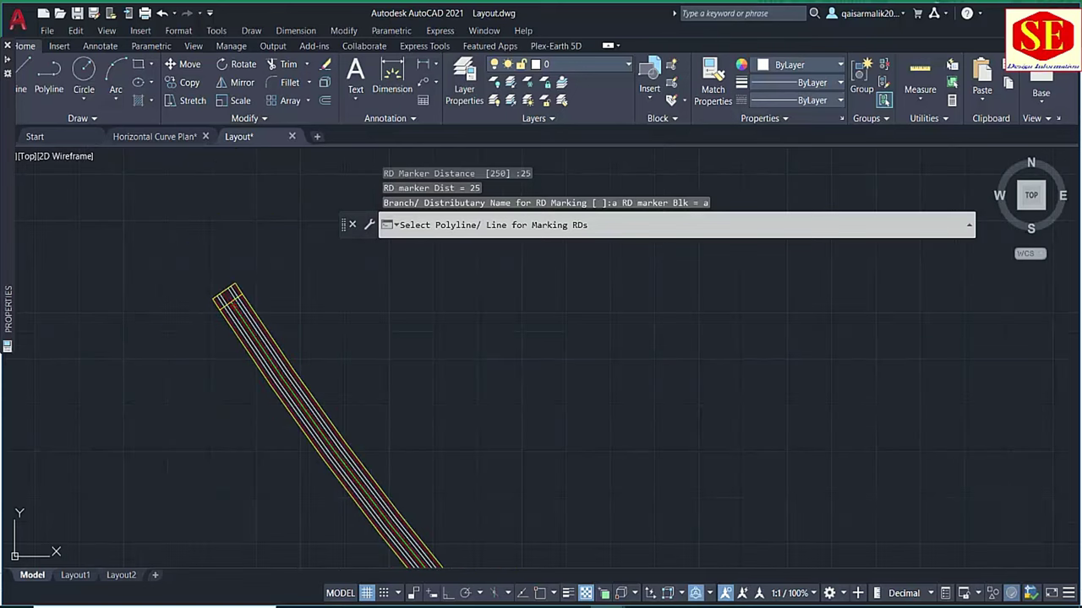
scroll(277, 368, up, 4)
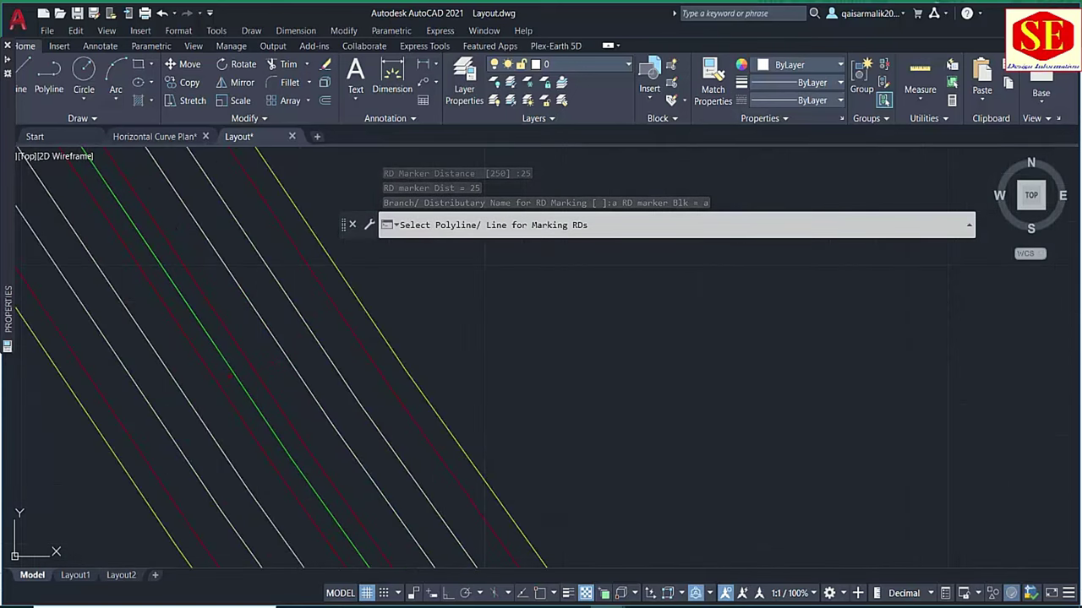
click(243, 370)
- Regenerate the drawing with RE so the dashed lane linetypes display correctly
scroll(321, 355, down, 3)
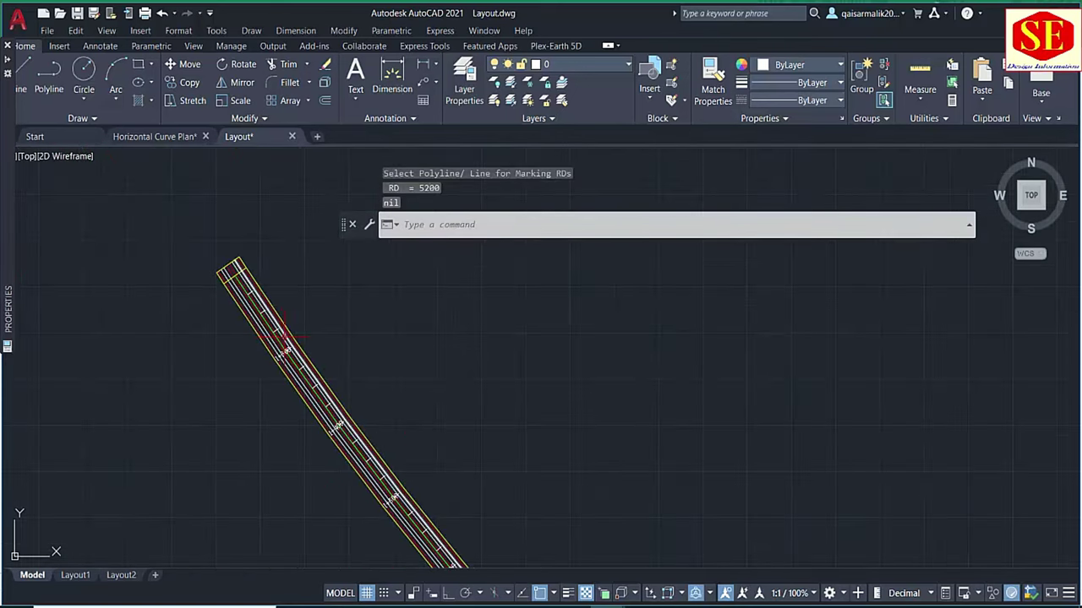
scroll(321, 355, up, 1)
scroll(321, 355, up, 1)
text(re)
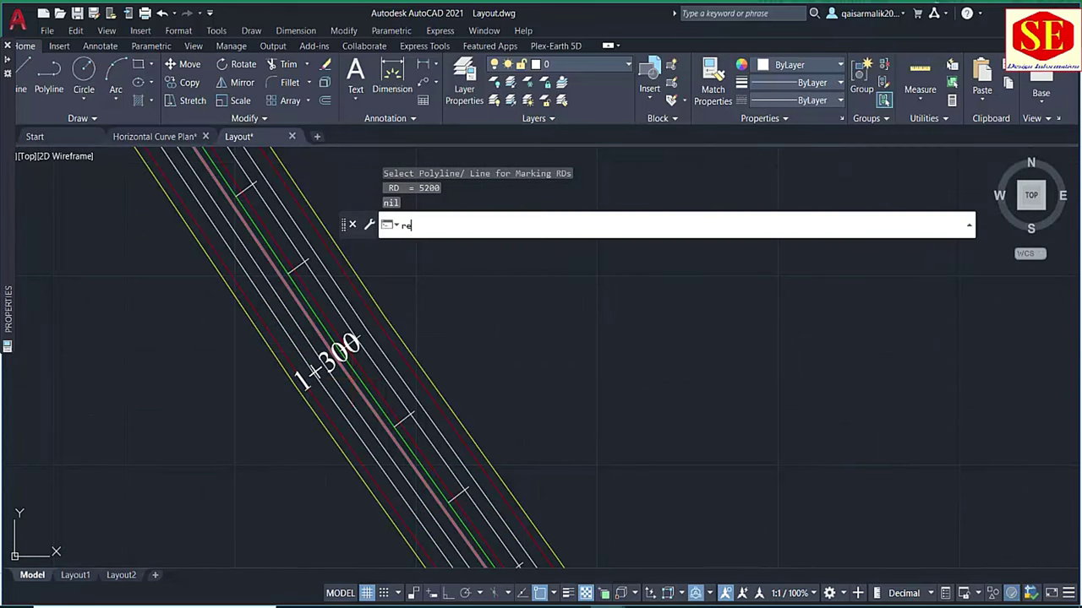
key(Return)
- Inspect chainage labels 1+300 and 1+400, select the green centreline, and return to the workbook
scroll(345, 375, down, 2)
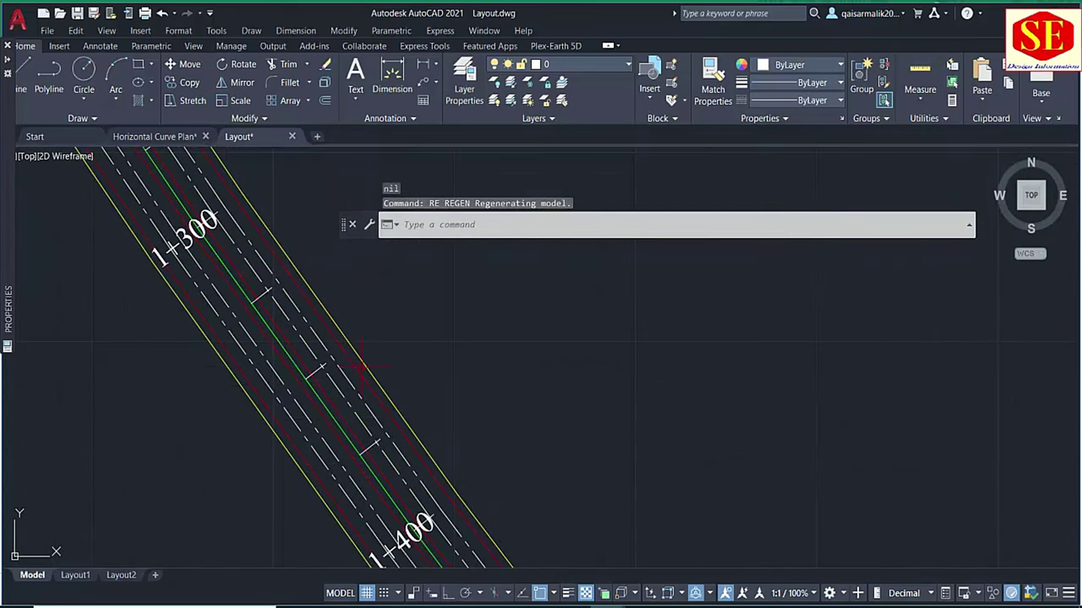
scroll(354, 367, down, 2)
scroll(263, 249, up, 3)
scroll(278, 245, down, 2)
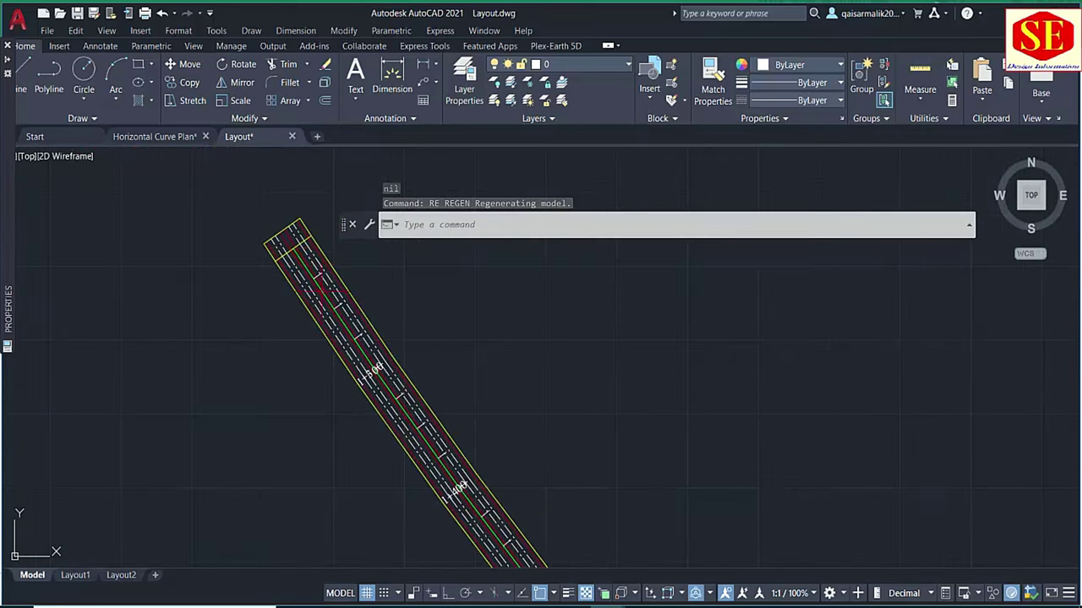
scroll(397, 372, up, 2)
scroll(429, 388, up, 1)
middle_drag(429, 388, 227, 244)
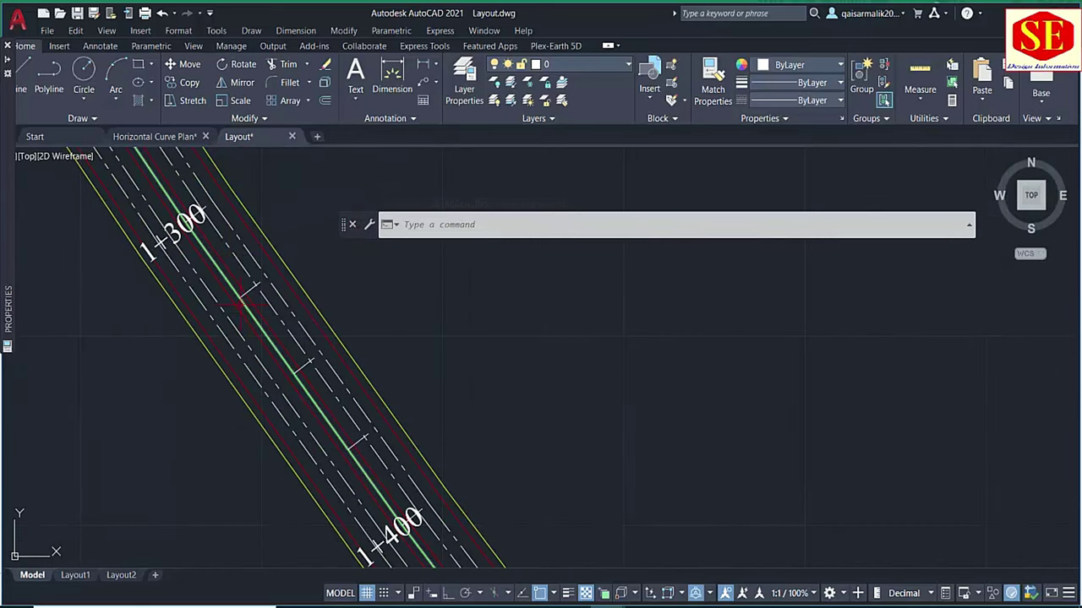
click(247, 309)
scroll(196, 218, up, 1)
scroll(190, 219, up, 1)
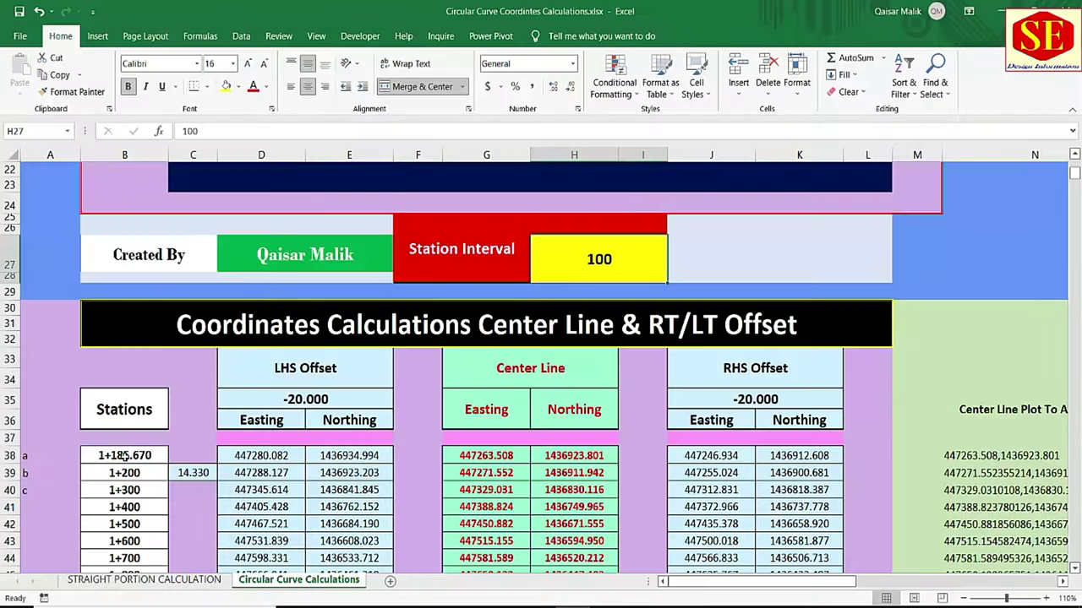
click(125, 454)
scroll(149, 448, up, 3)
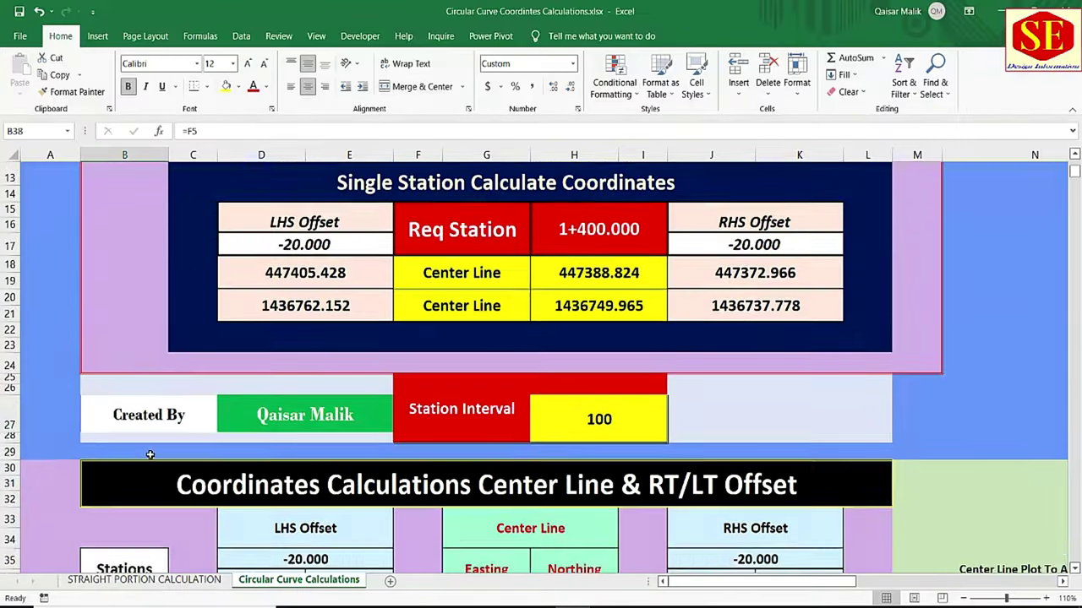
scroll(150, 449, up, 3)
scroll(321, 253, up, 1)
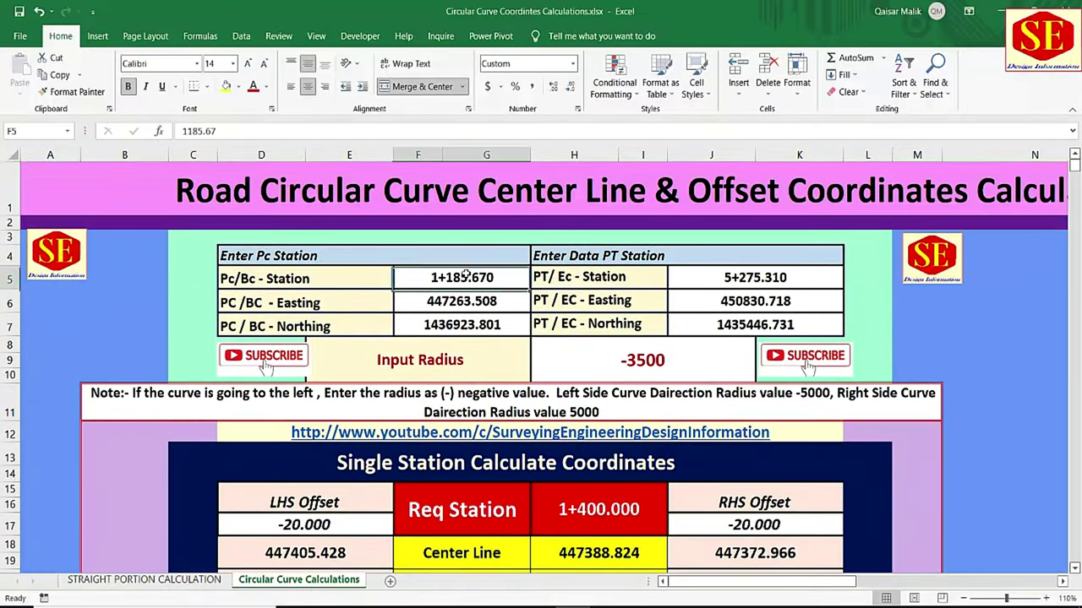
click(461, 272)
scroll(465, 277, down, 1)
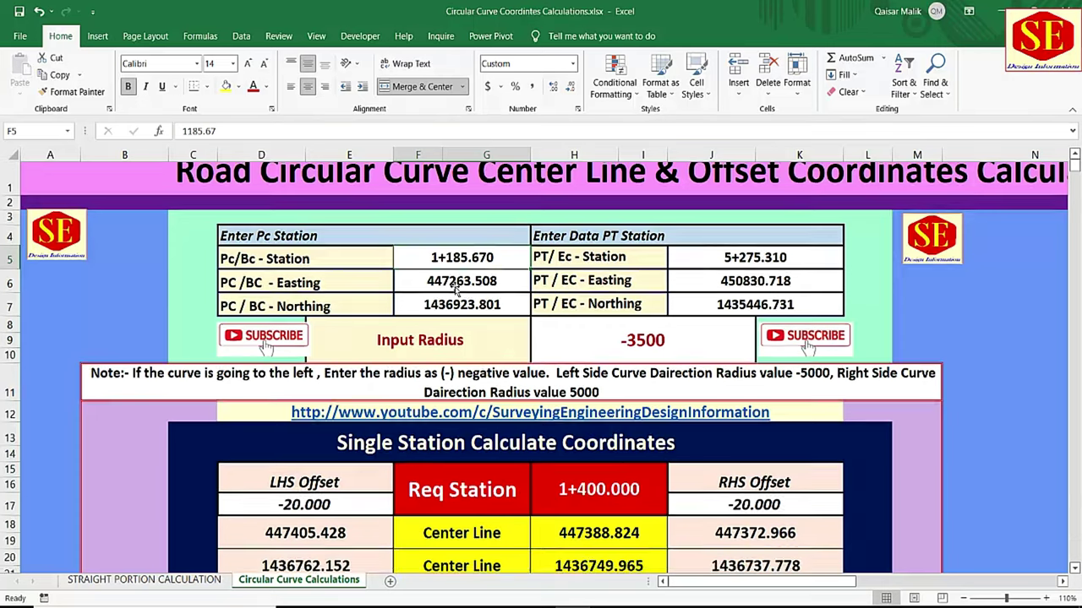
scroll(260, 448, down, 4)
scroll(182, 485, down, 2)
click(121, 475)
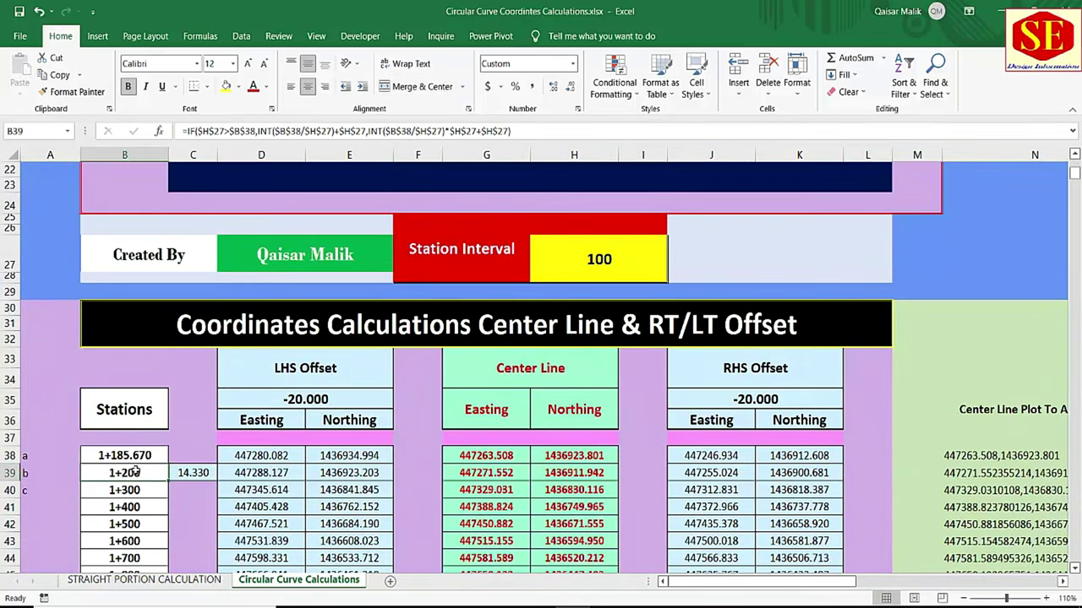
double_click(194, 473)
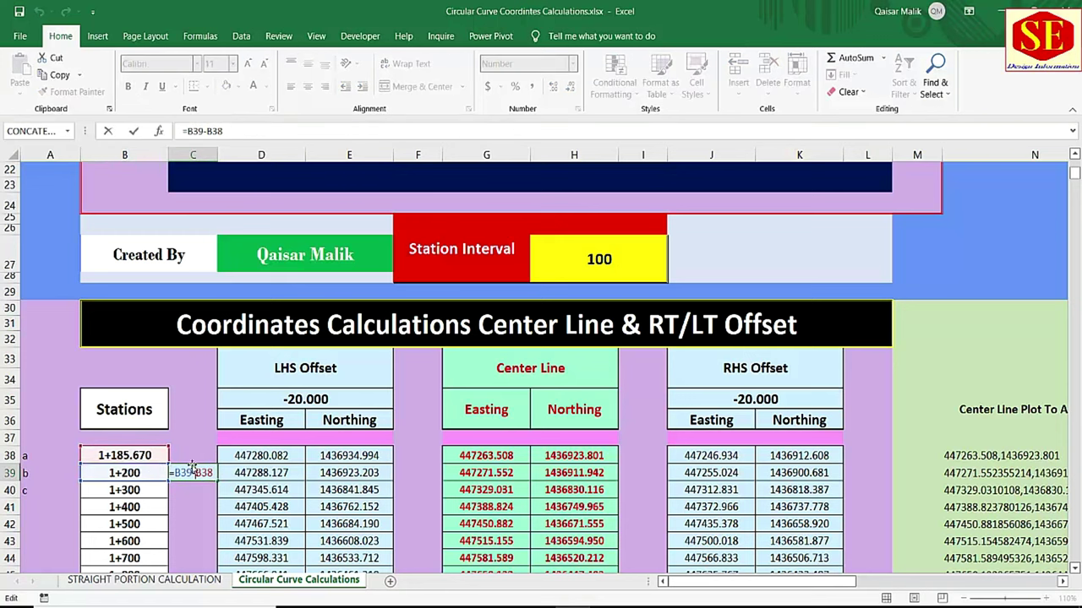
key(Escape)
mouse_move(608, 601)
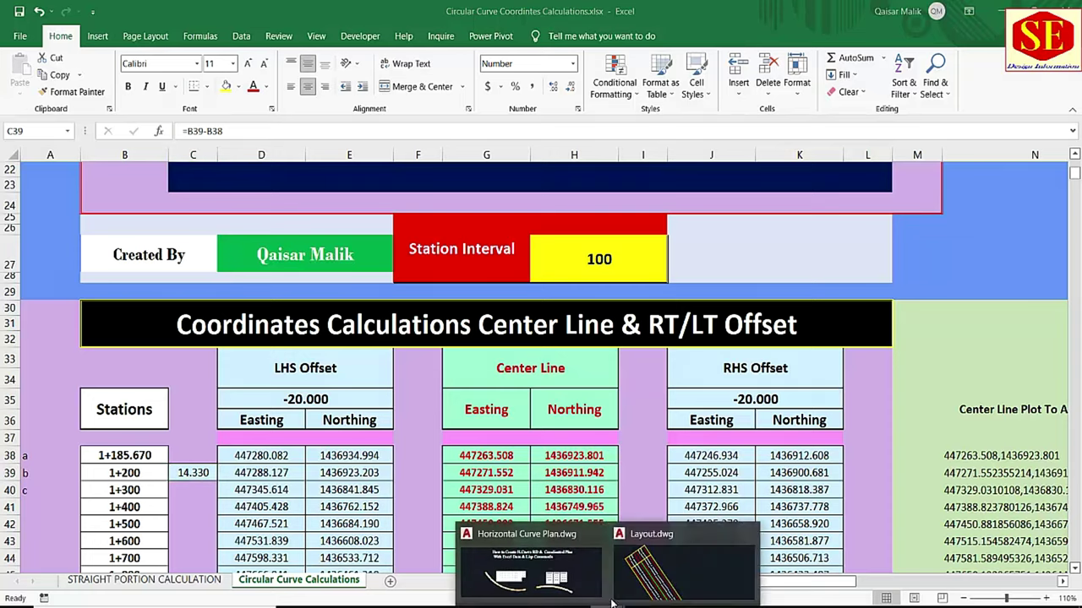
- Return to Layout.dwg, pan along the road strip, and clear the current selection
click(673, 587)
middle_drag(110, 283, 533, 566)
scroll(338, 380, down, 3)
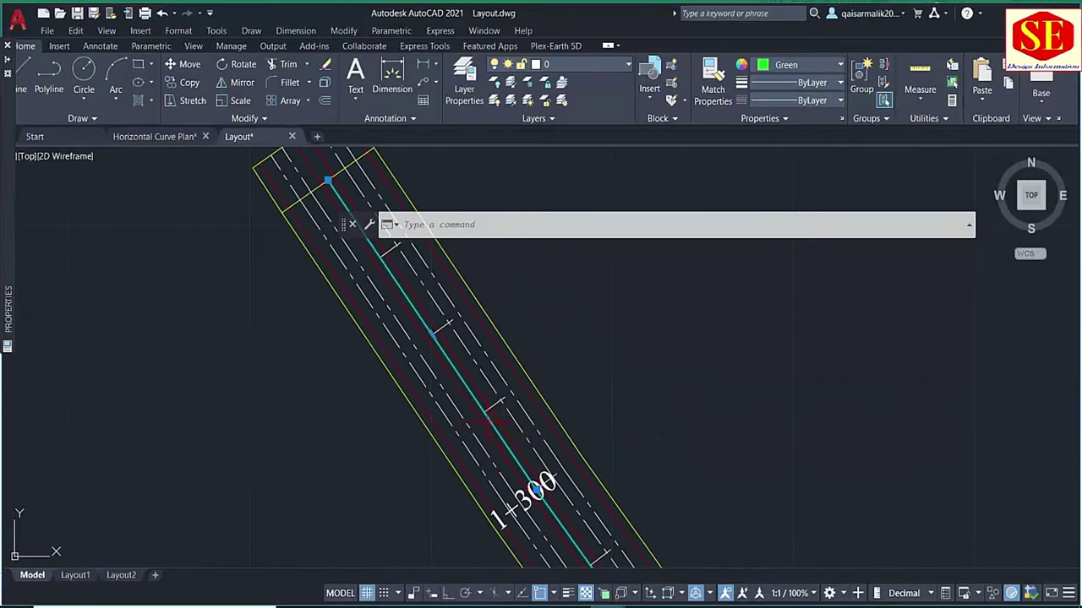
scroll(261, 476, down, 2)
scroll(365, 323, up, 4)
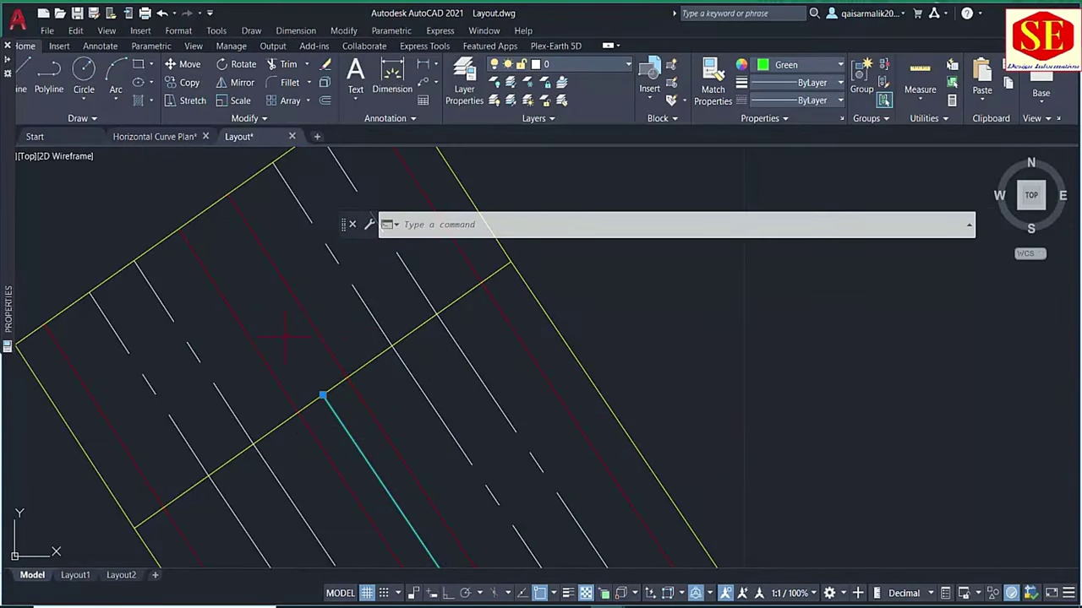
scroll(262, 344, down, 2)
scroll(262, 344, down, 2)
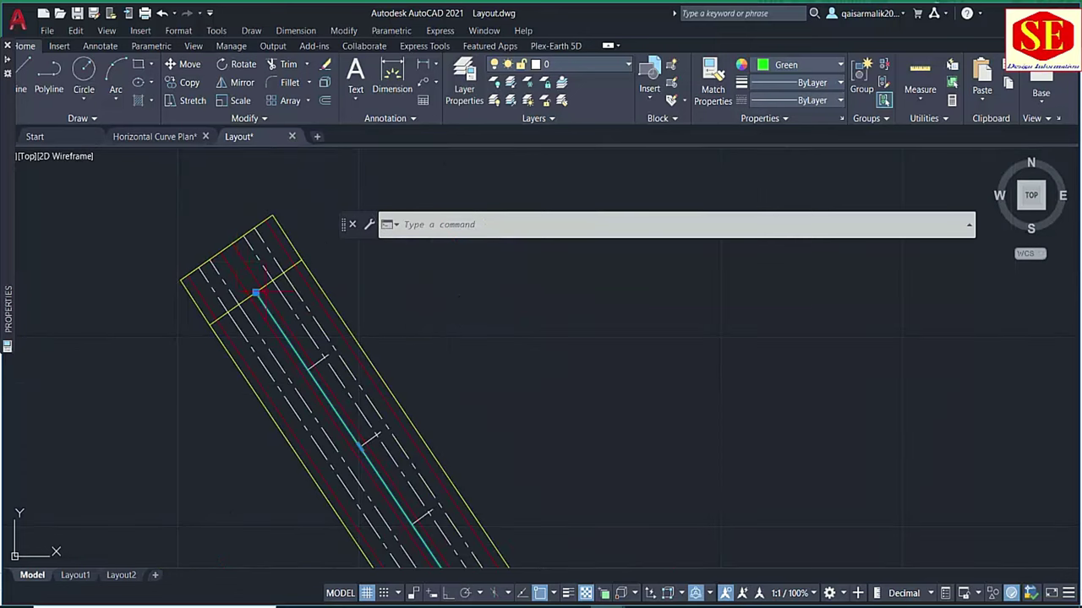
scroll(253, 348, up, 2)
scroll(254, 348, down, 1)
scroll(212, 321, down, 1)
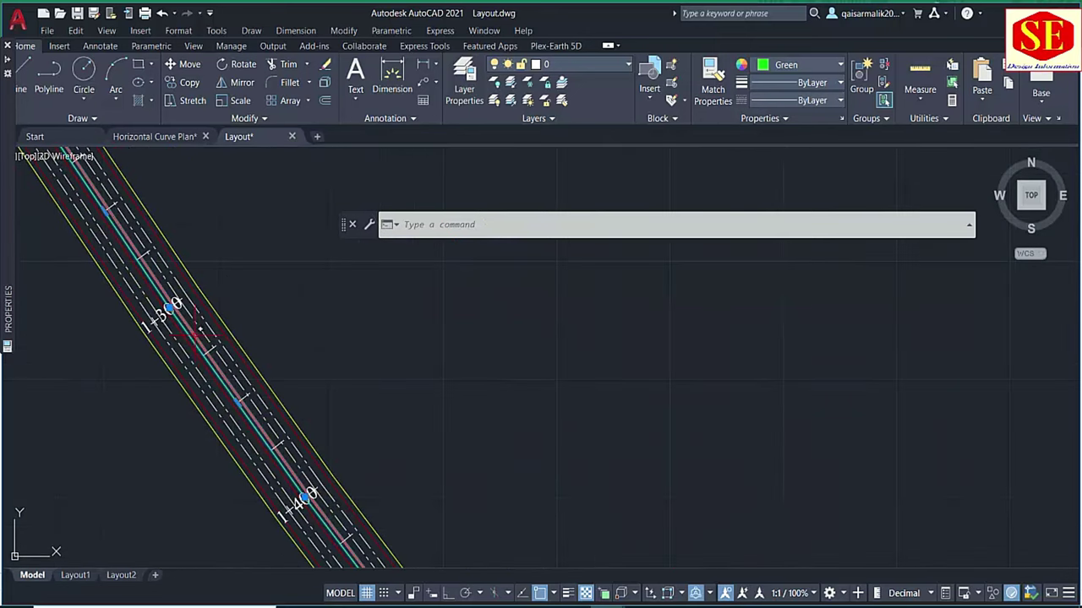
scroll(141, 273, down, 1)
key(Escape)
- Zoom around the whole curved road to review its lane lines and station labels
scroll(259, 266, down, 2)
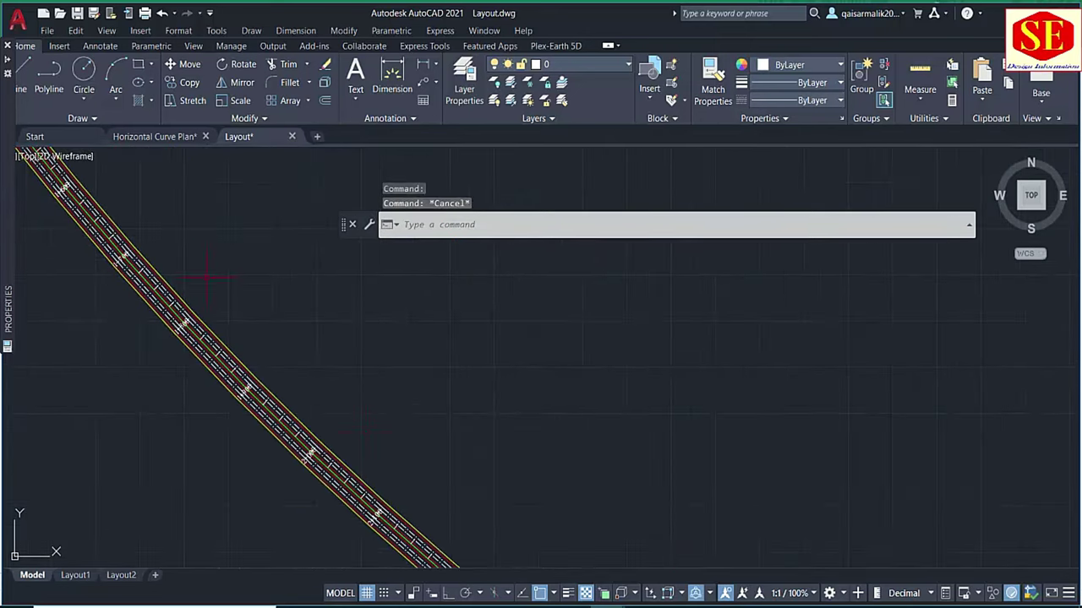
scroll(258, 265, down, 1)
scroll(461, 469, up, 2)
scroll(457, 406, down, 3)
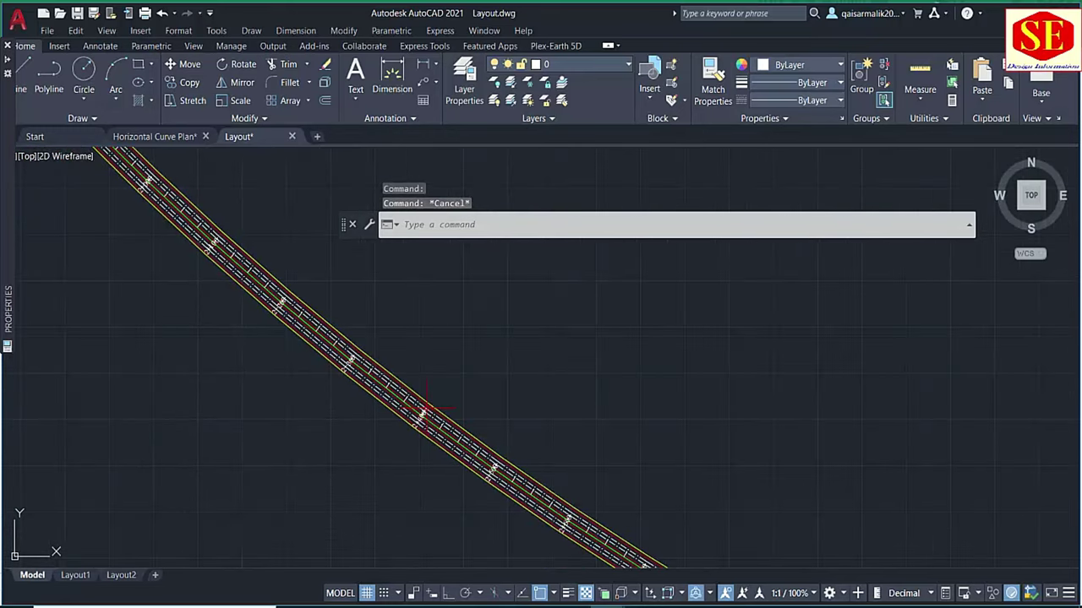
scroll(451, 358, down, 1)
scroll(336, 309, down, 2)
scroll(336, 310, up, 2)
scroll(465, 338, up, 1)
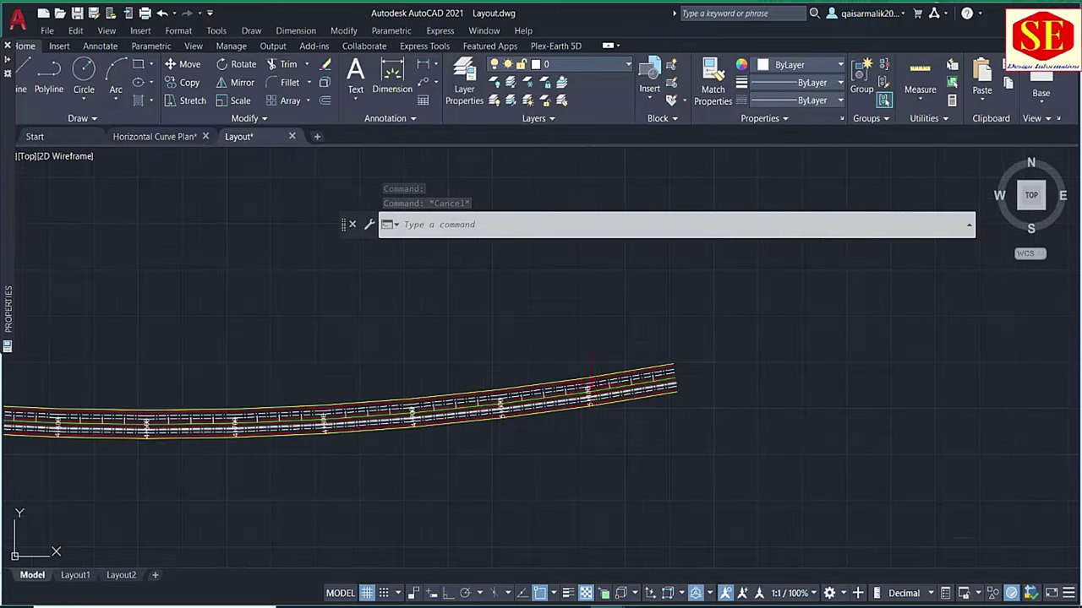
scroll(586, 350, up, 2)
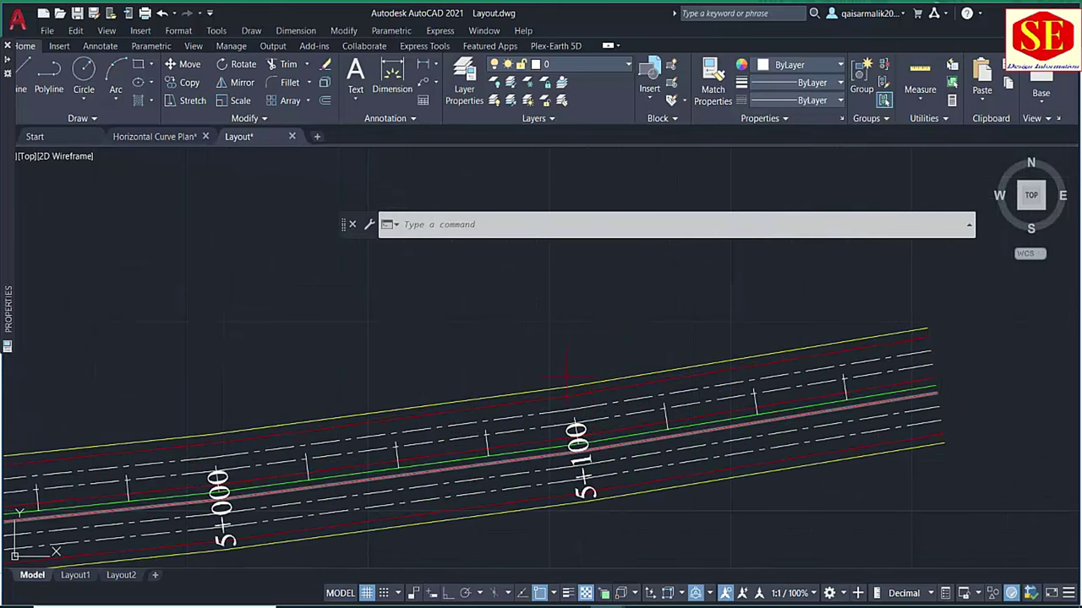
scroll(649, 355, down, 3)
scroll(649, 355, down, 2)
scroll(623, 502, down, 2)
scroll(218, 435, down, 2)
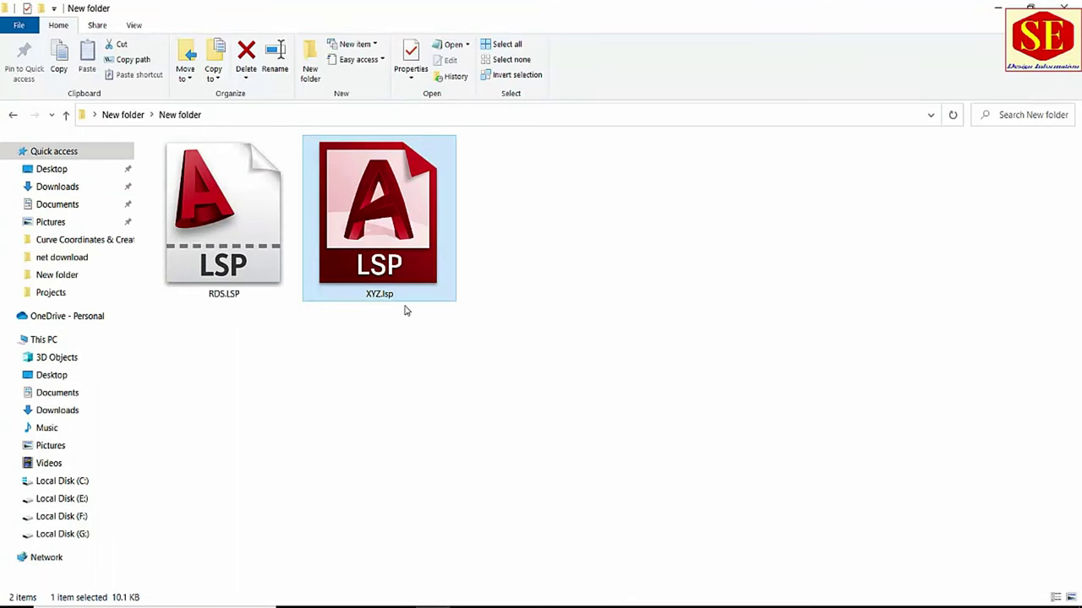
- Look at RDS.LSP and XYZ.lsp in the routines folder, then return to Layout.dwg
key(Left)
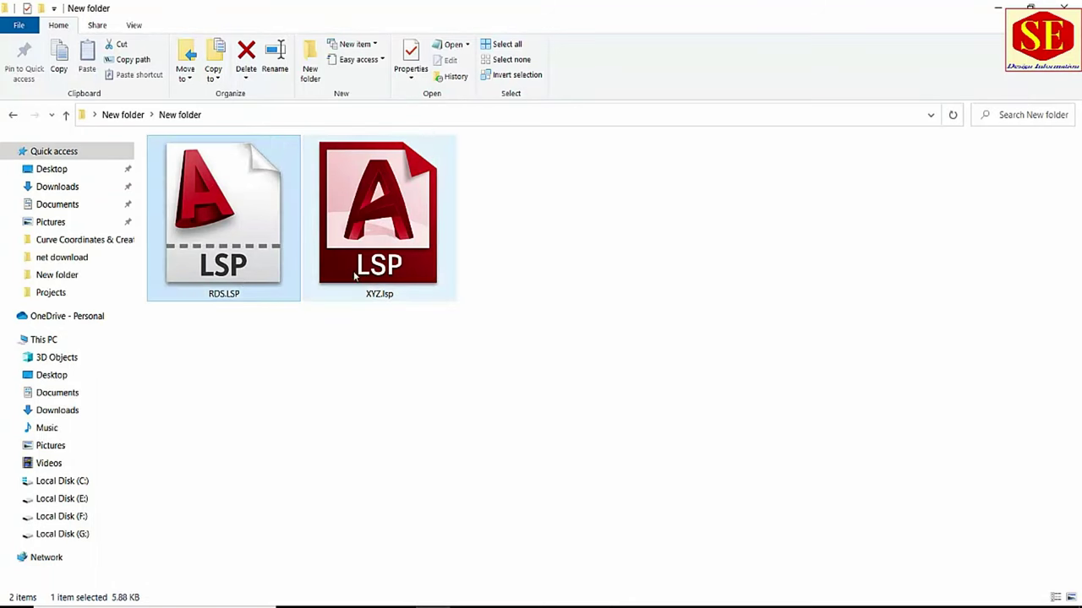
click(372, 249)
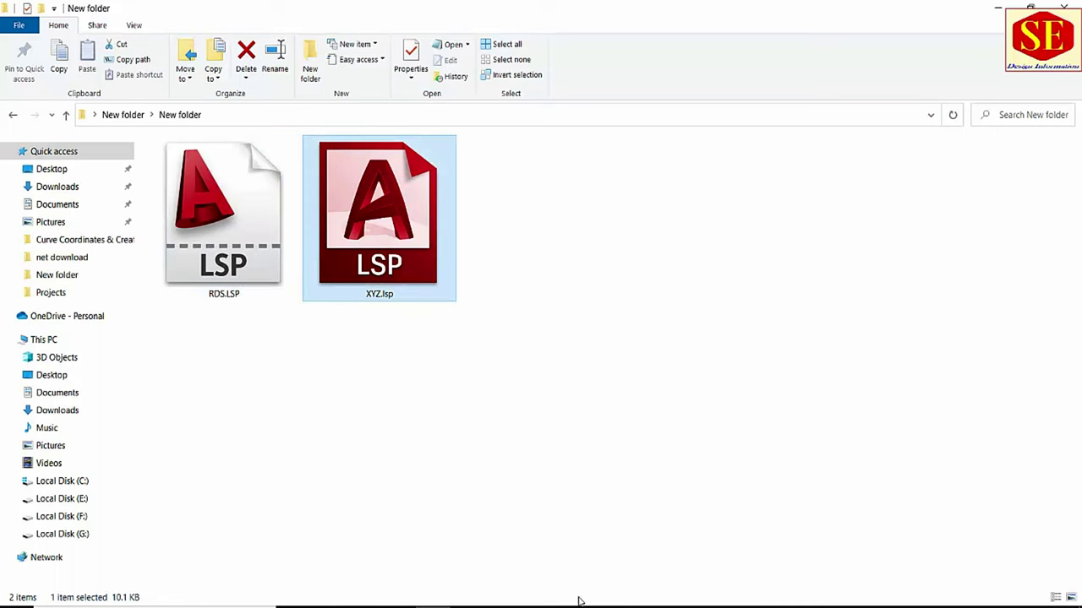
mouse_move(580, 600)
click(659, 557)
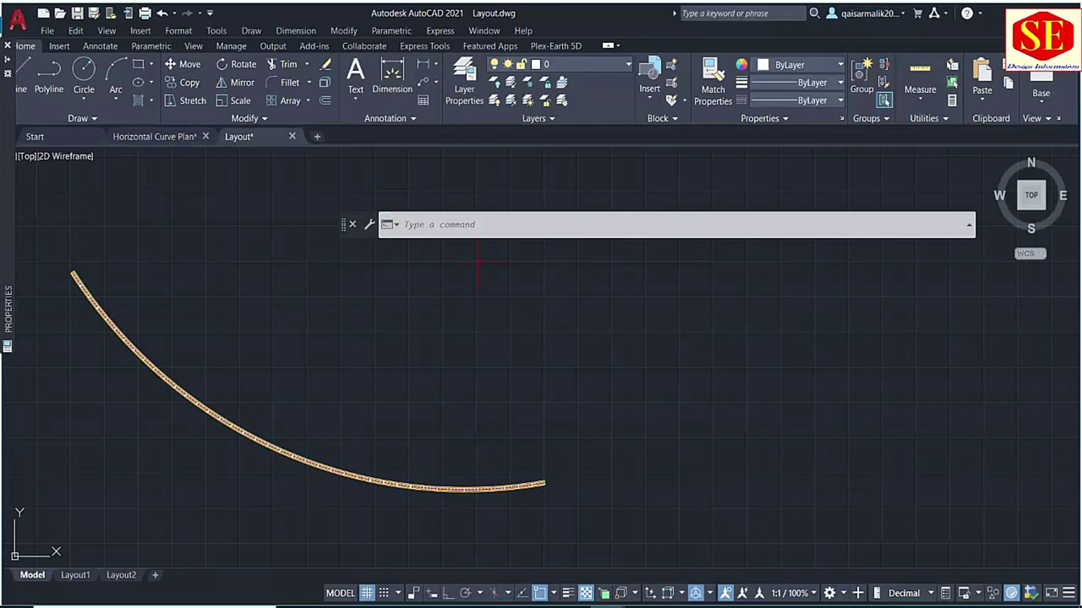
- Run the XYZ coordinate-table routine on the green centreline polyline
click(479, 224)
text(X)
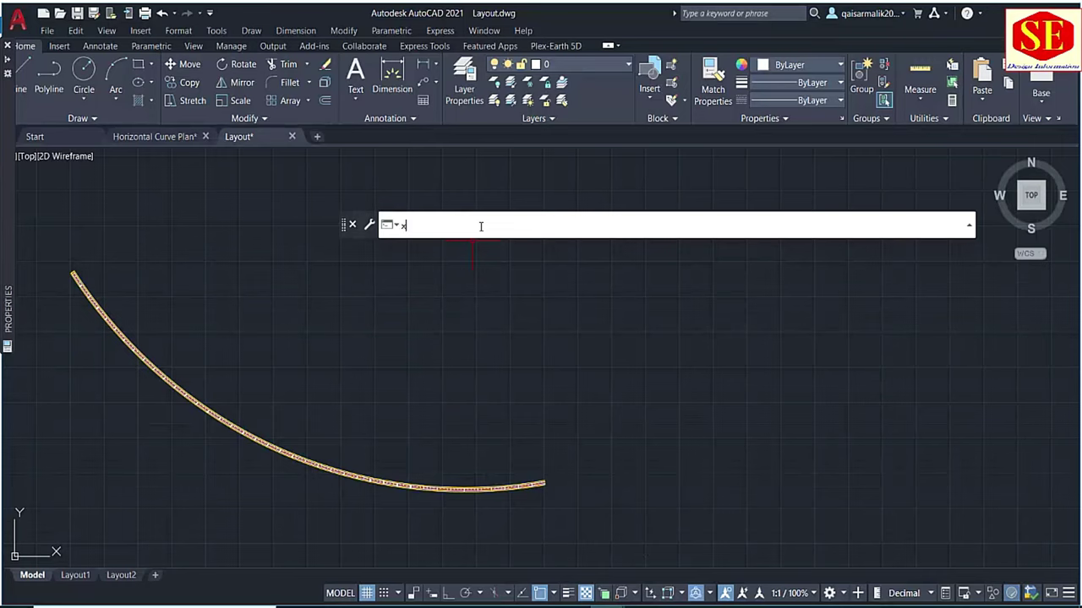
text(YZ)
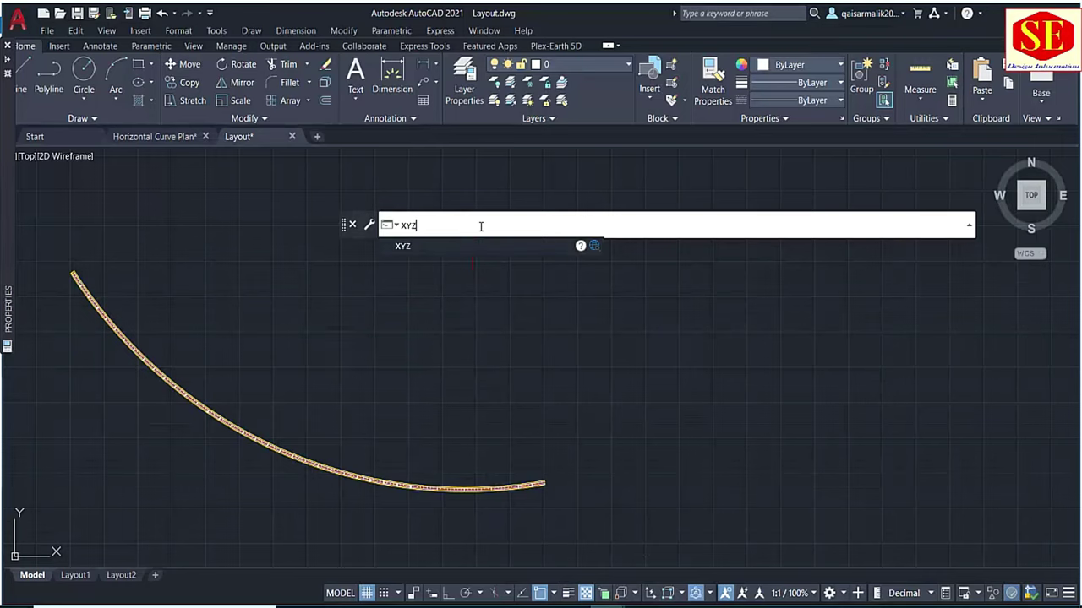
key(Return)
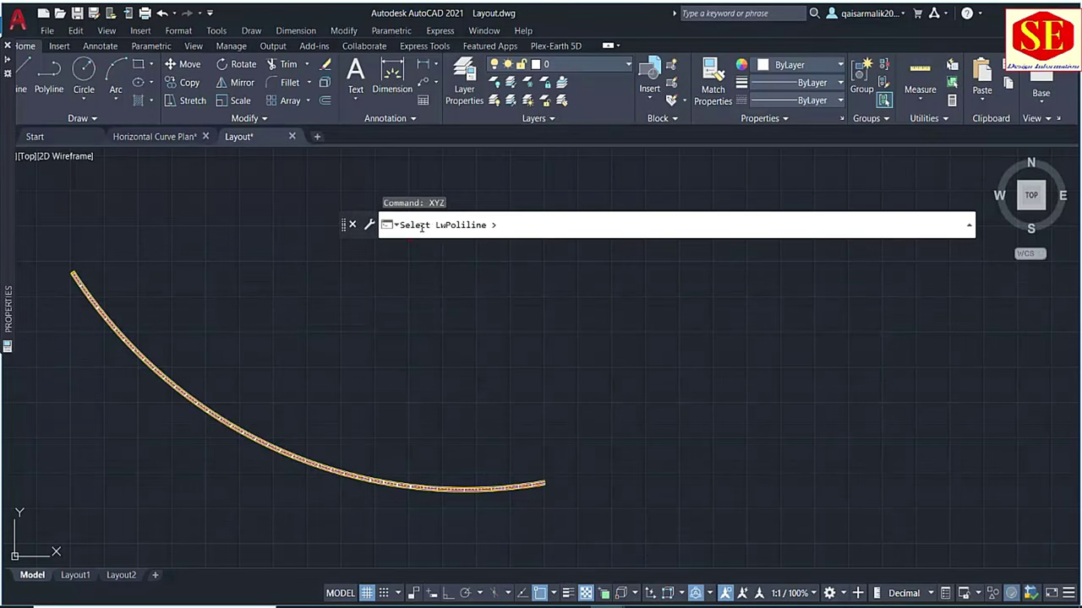
scroll(279, 397, up, 3)
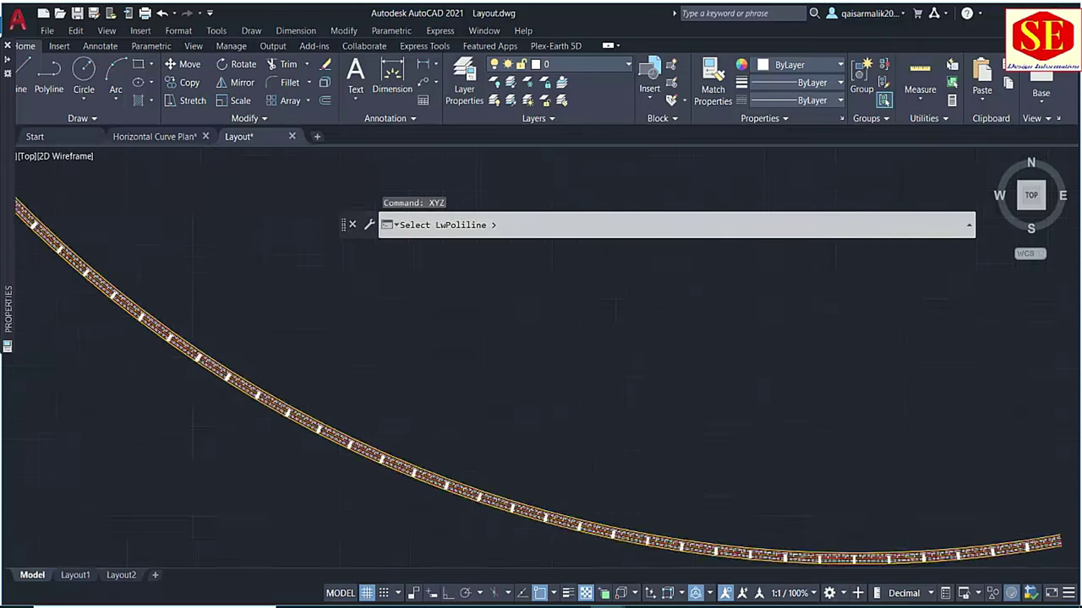
scroll(279, 397, up, 3)
scroll(278, 397, up, 3)
scroll(301, 439, up, 3)
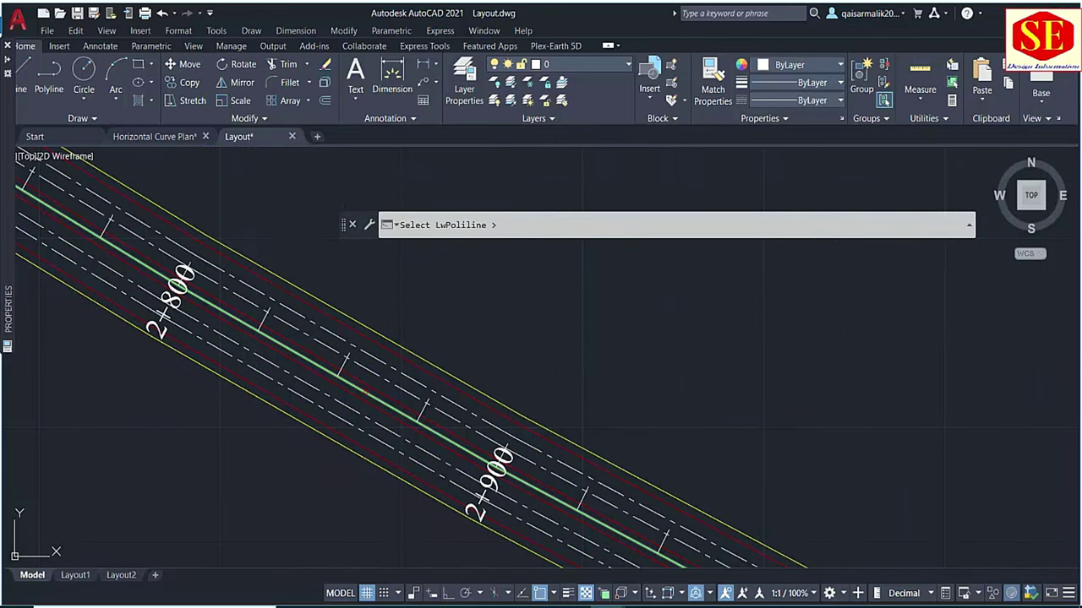
click(366, 391)
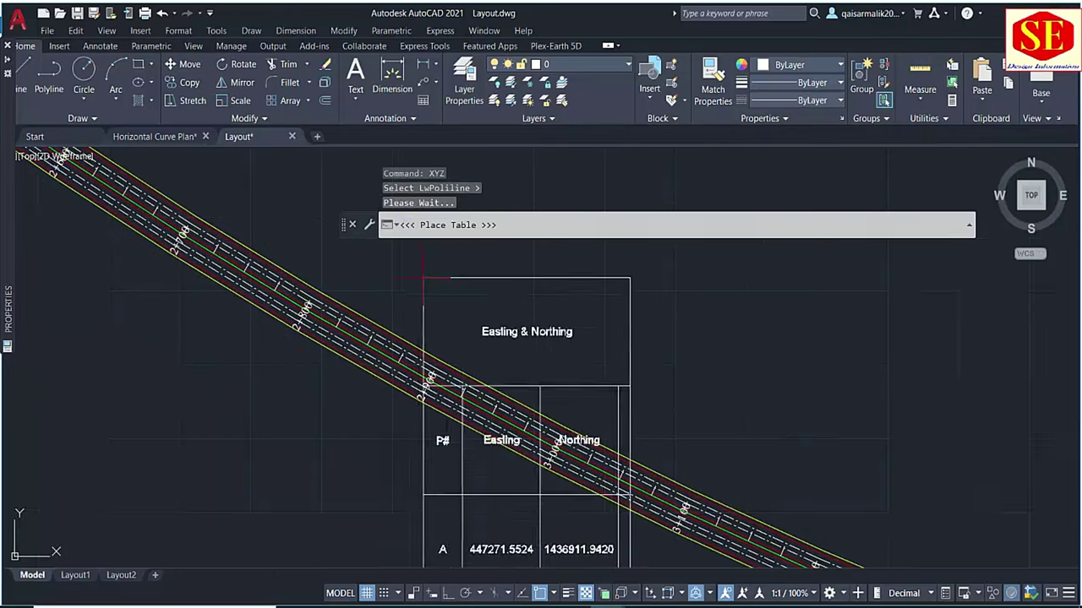
- Place the Easting & Northing table to the left of the road curve
scroll(398, 229, down, 3)
scroll(398, 229, down, 2)
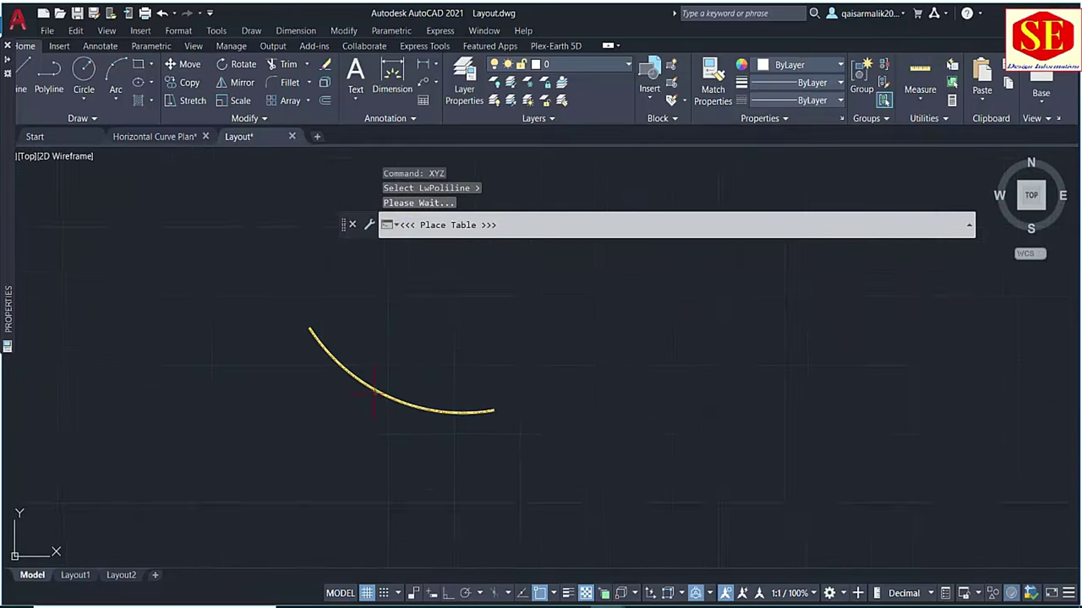
scroll(375, 390, up, 4)
scroll(398, 333, down, 4)
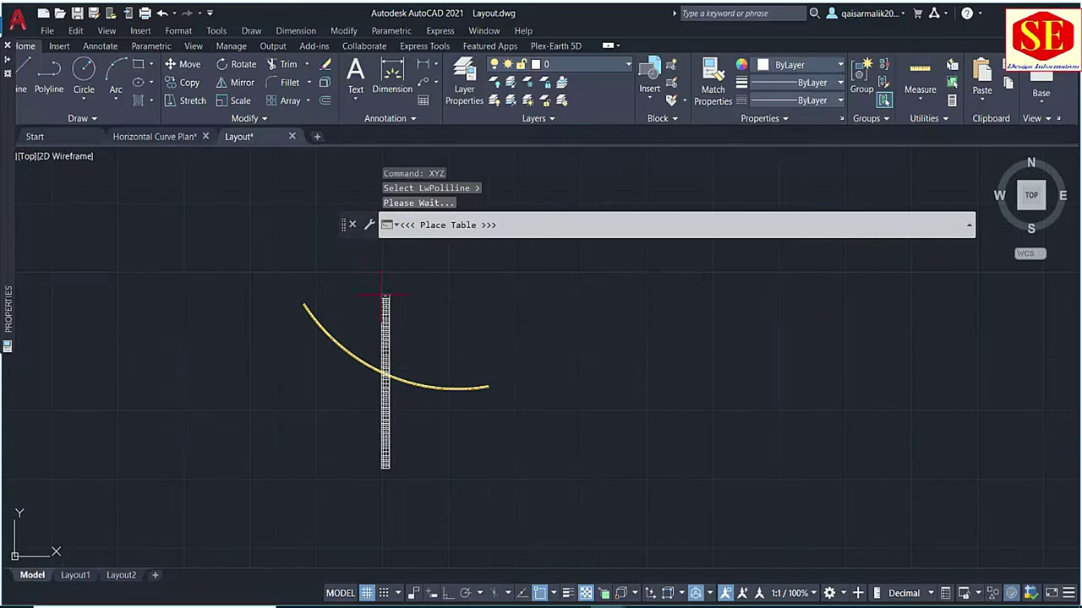
click(271, 319)
- Select the coordinate table and stretch it to a wider width
scroll(285, 312, up, 5)
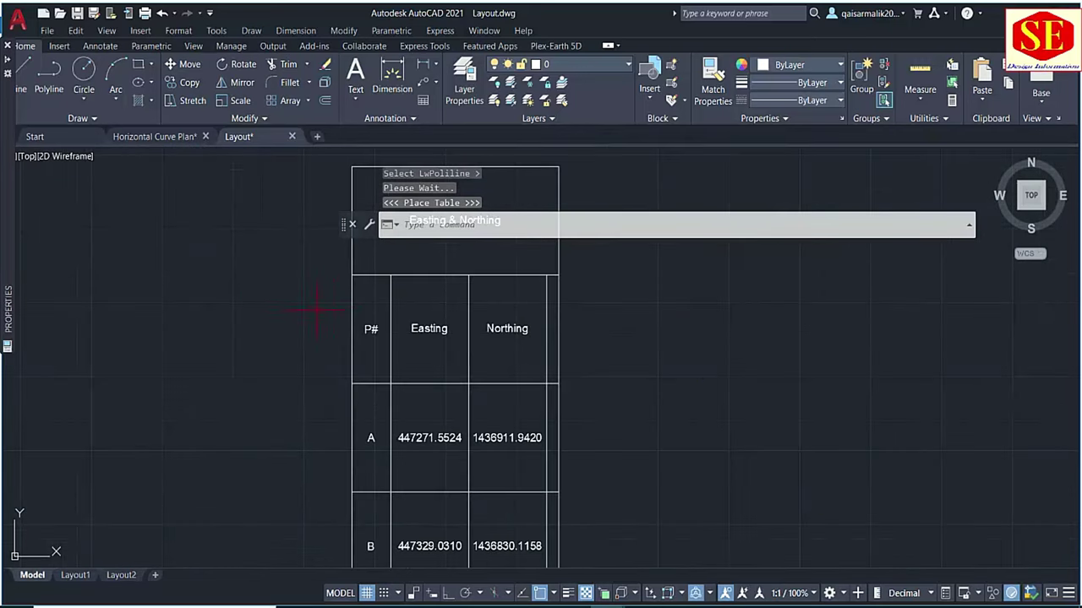
scroll(541, 329, down, 4)
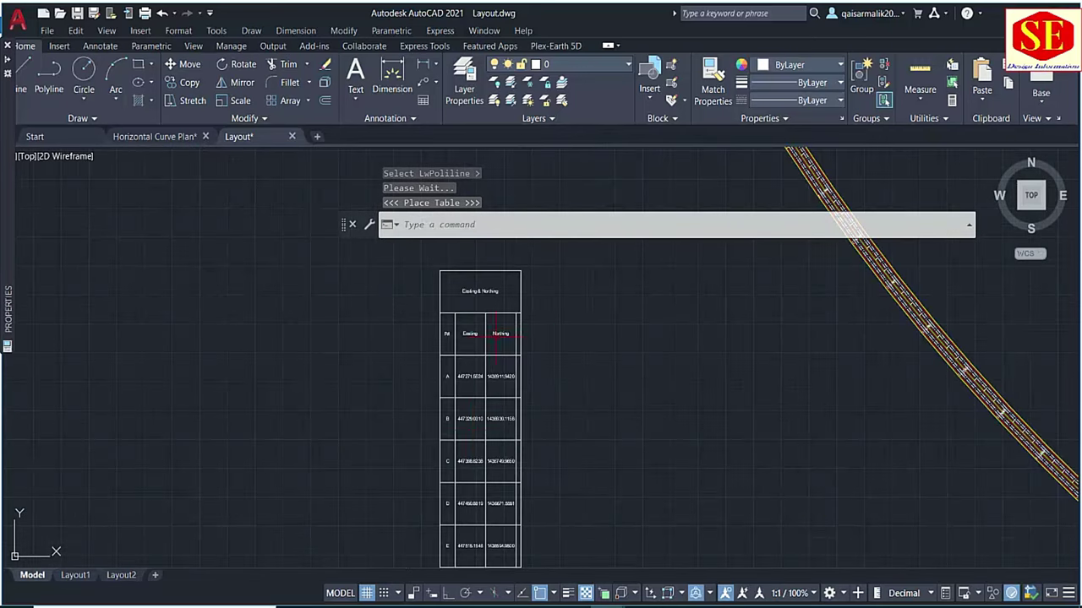
click(521, 290)
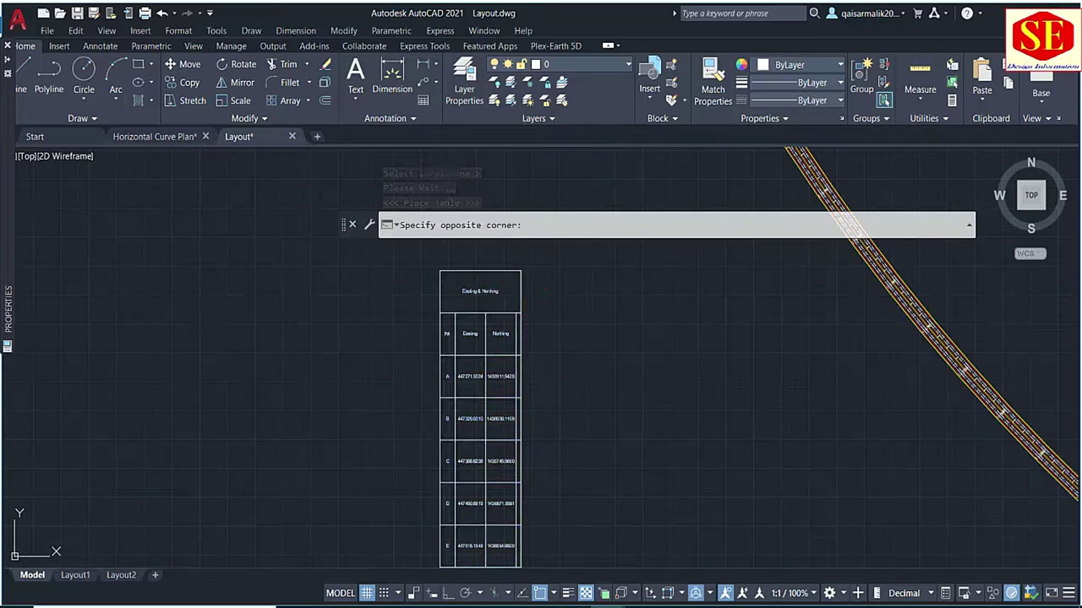
click(279, 338)
scroll(279, 338, down, 3)
scroll(375, 312, up, 5)
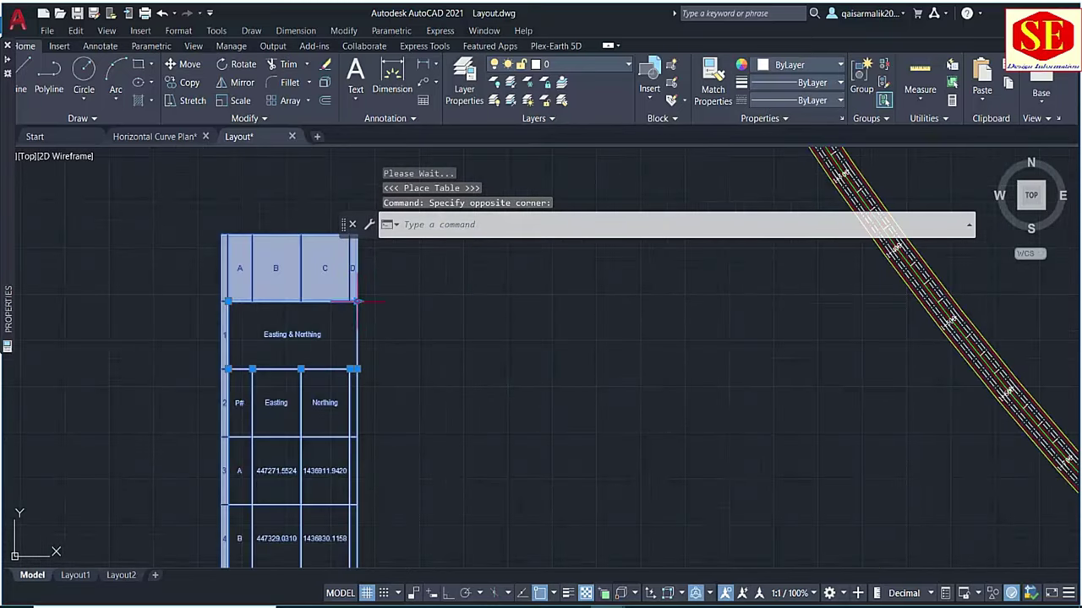
click(358, 300)
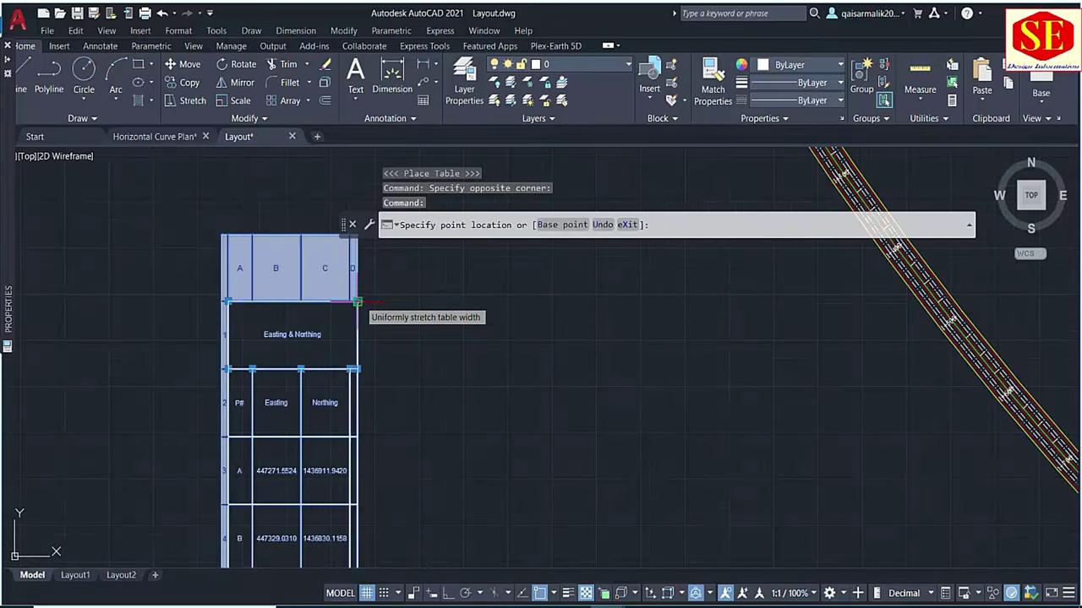
click(464, 301)
- Drag the table-breaking grip to set the break height so the table splits into columns
scroll(464, 338, down, 8)
mouse_move(463, 423)
middle_down()
mouse_move(458, 401)
mouse_move(306, 376)
mouse_move(305, 304)
middle_up()
scroll(305, 304, up, 6)
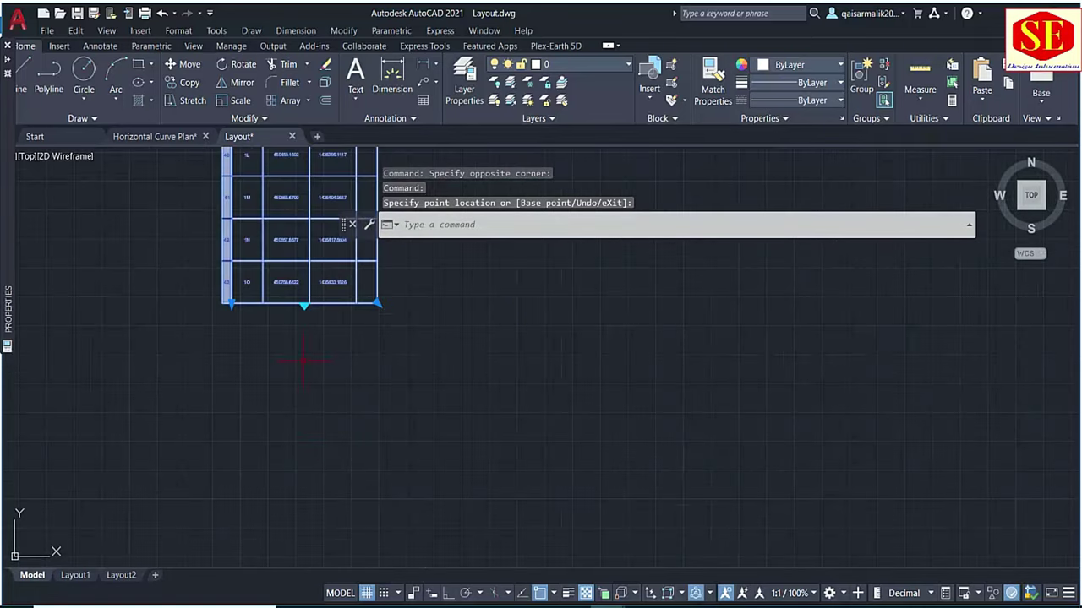
click(309, 299)
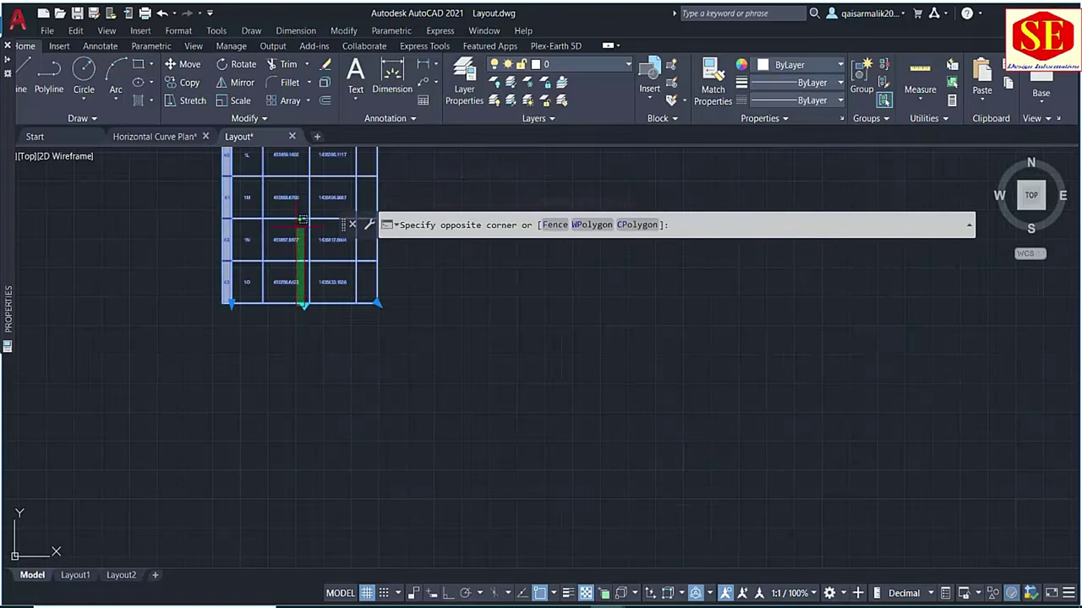
click(305, 301)
scroll(306, 299, up, 4)
click(308, 299)
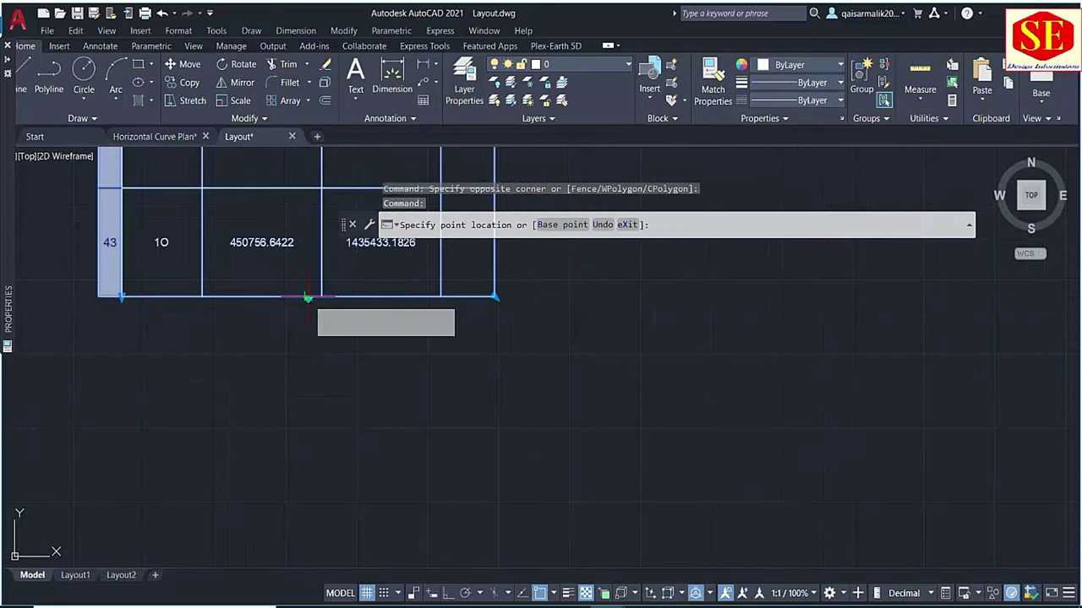
scroll(307, 297, down, 3)
scroll(282, 423, down, 3)
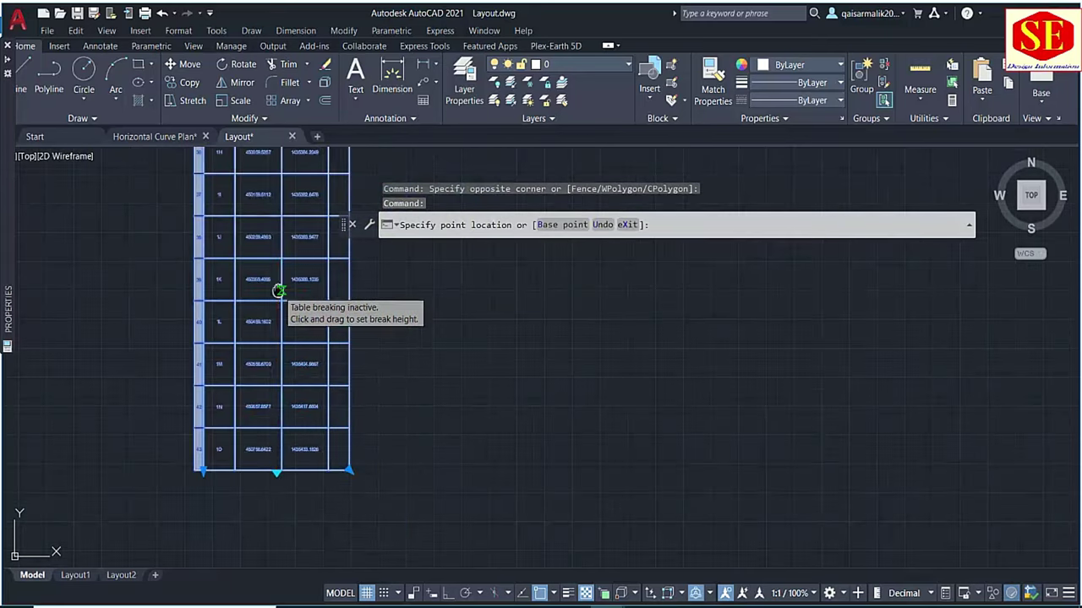
scroll(278, 291, down, 2)
scroll(243, 435, down, 2)
scroll(210, 449, down, 2)
middle_drag(210, 449, 197, 550)
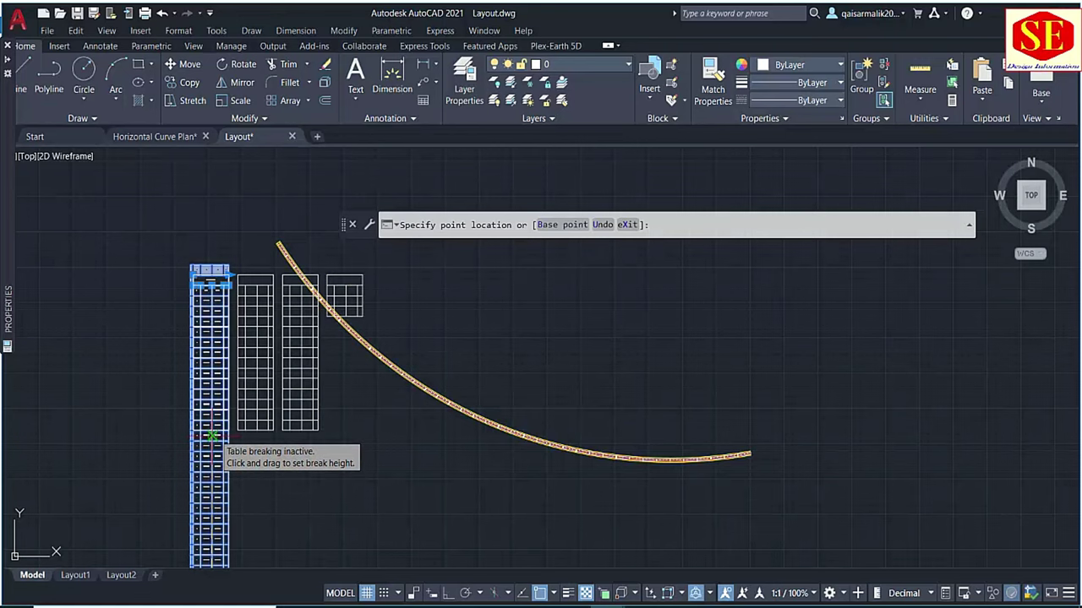
- Confirm the break into four tables and move them to a clear spot above the curve
click(212, 431)
middle_drag(339, 424, 314, 445)
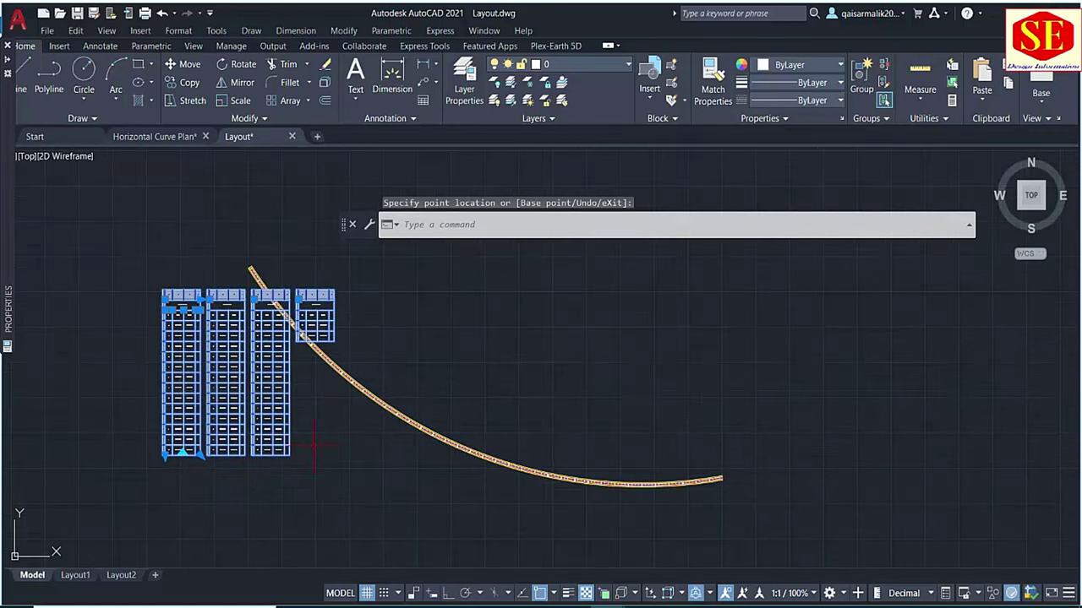
text(m)
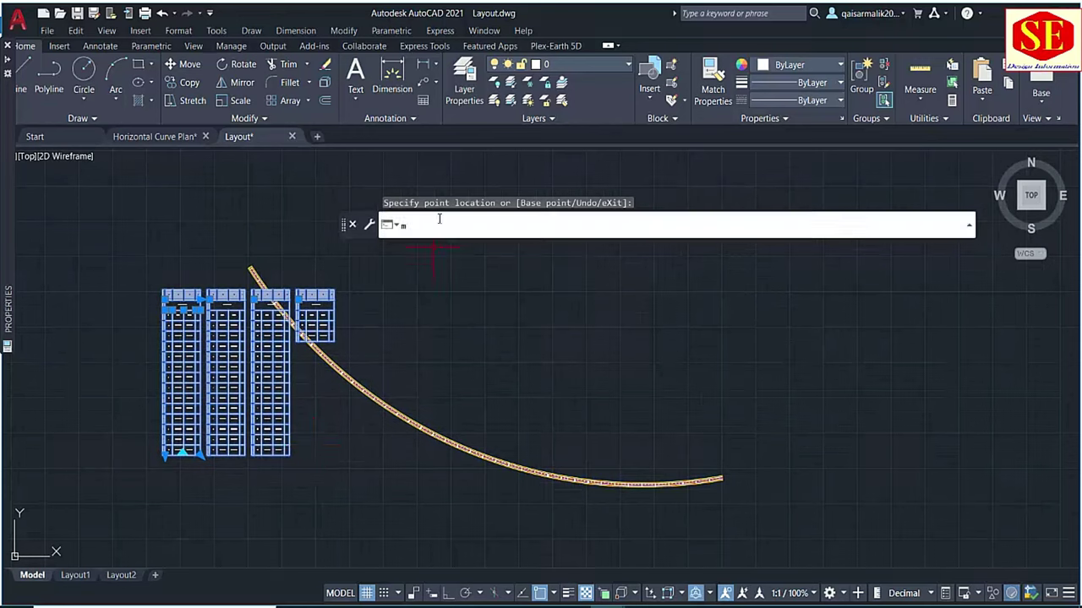
key(BackSpace)
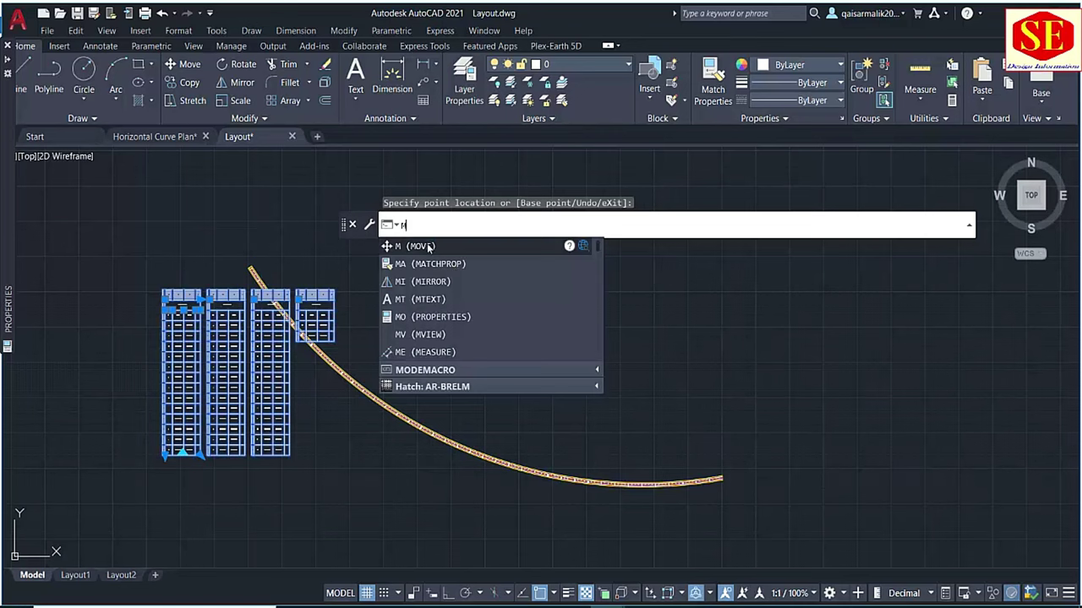
key(Return)
click(198, 253)
middle_drag(328, 244, 169, 302)
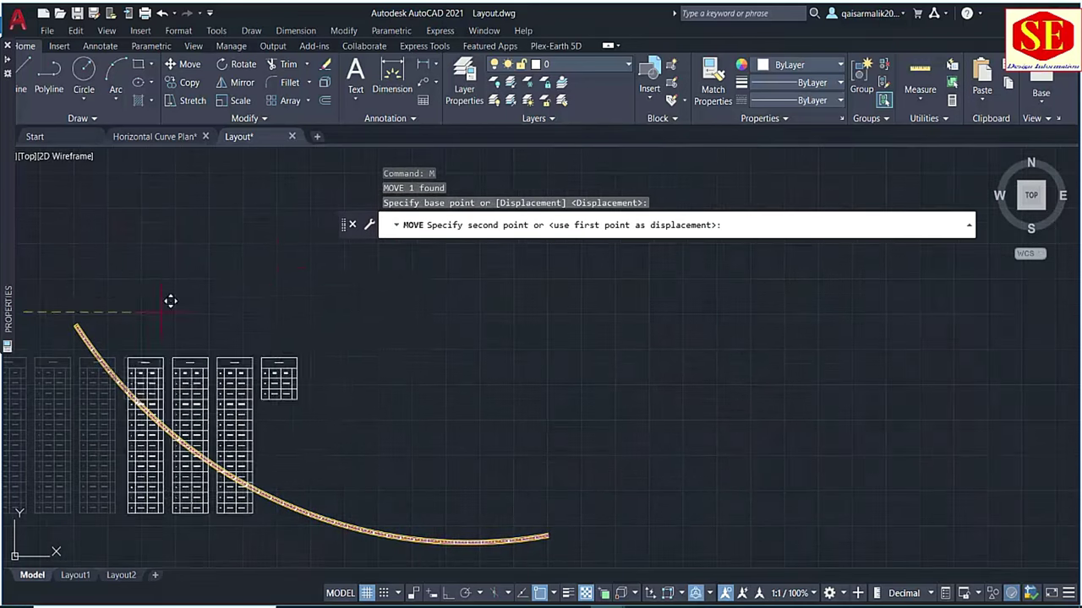
click(290, 253)
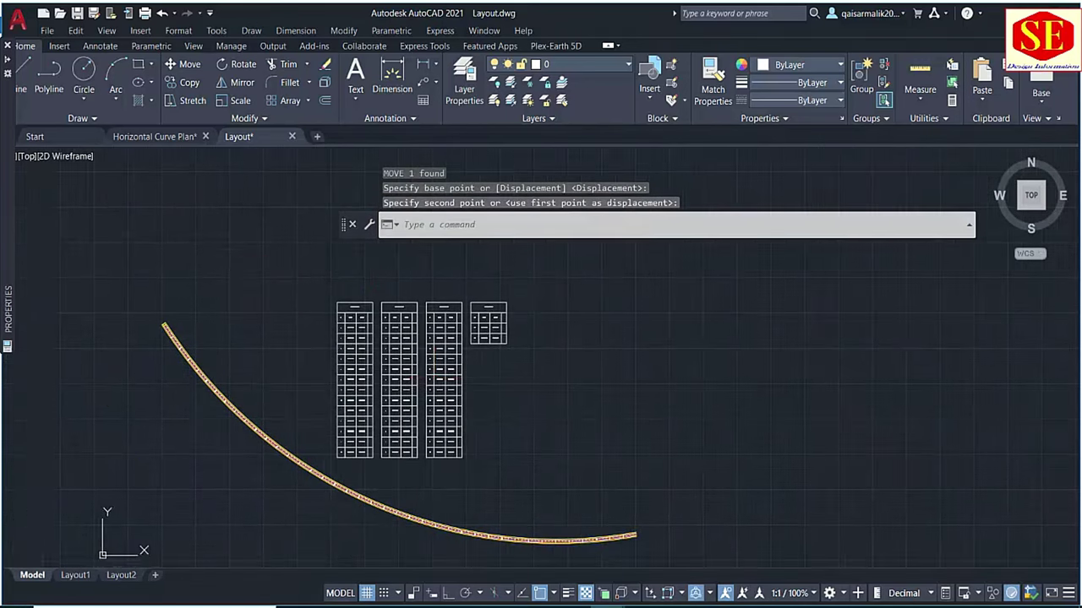
- Pan and zoom across the four tables to inspect the P#, Easting and Northing headers
scroll(434, 383, up, 5)
mouse_move(253, 270)
middle_down()
mouse_move(253, 355)
mouse_move(195, 356)
middle_up()
scroll(253, 354, up, 2)
scroll(236, 359, up, 2)
scroll(195, 356, down, 2)
middle_drag(447, 342, 486, 333)
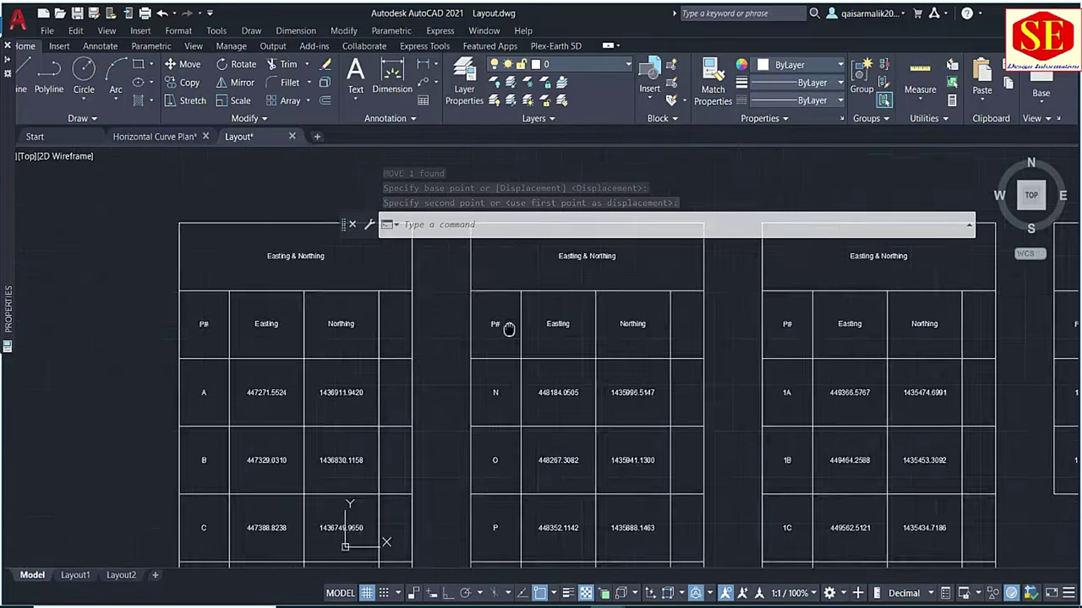
scroll(485, 333, up, 3)
scroll(485, 333, up, 1)
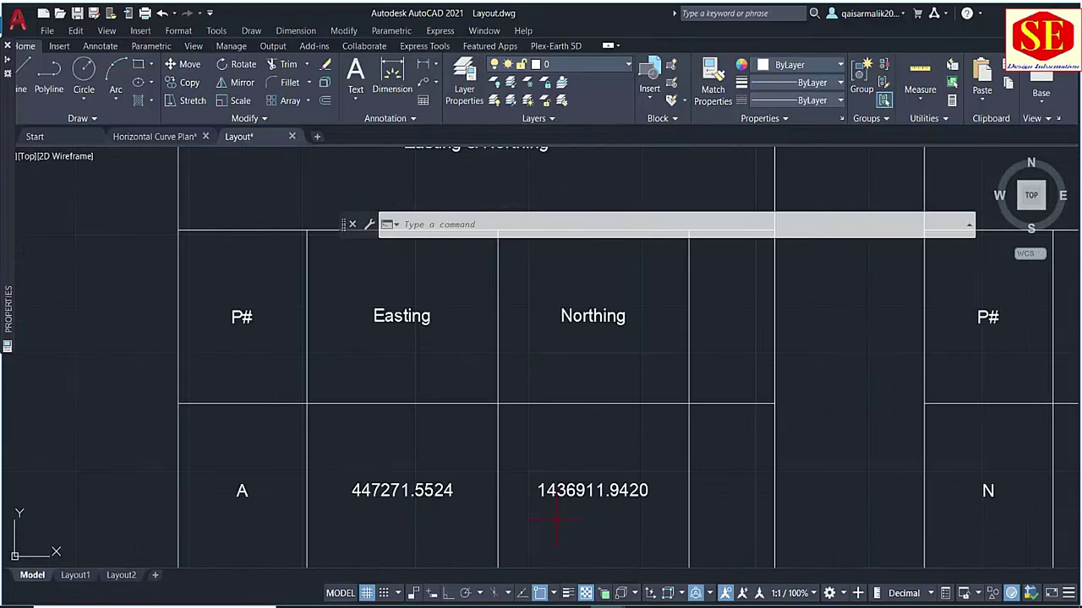
scroll(557, 519, down, 3)
scroll(410, 429, up, 1)
middle_drag(411, 492, 409, 473)
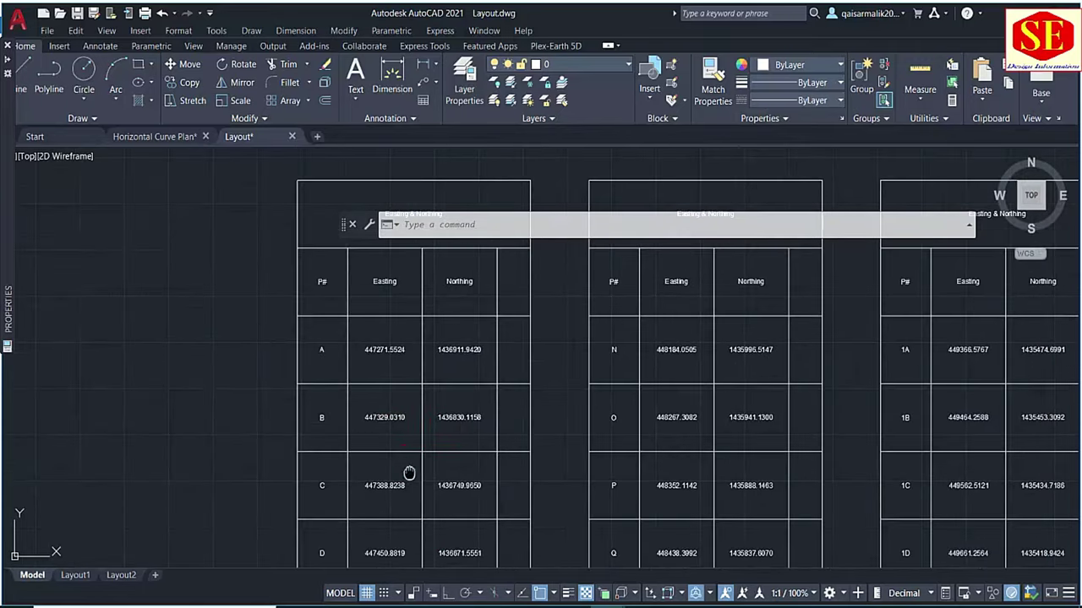
scroll(409, 473, down, 2)
scroll(320, 273, up, 4)
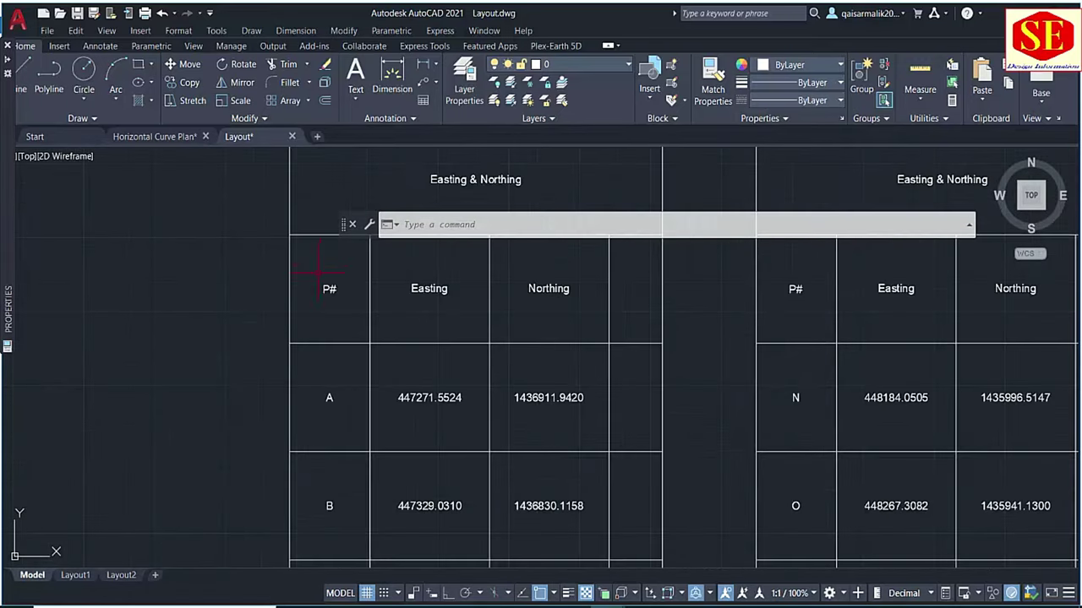
- Change the first table's point label from A to 1+200
click(329, 397)
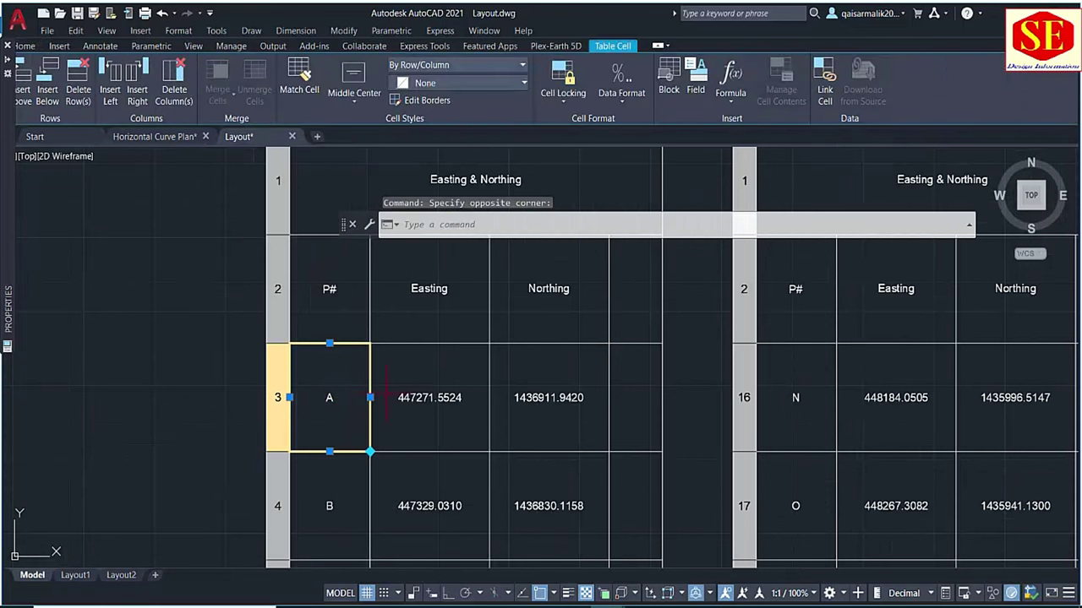
scroll(329, 397, down, 5)
scroll(330, 379, up, 5)
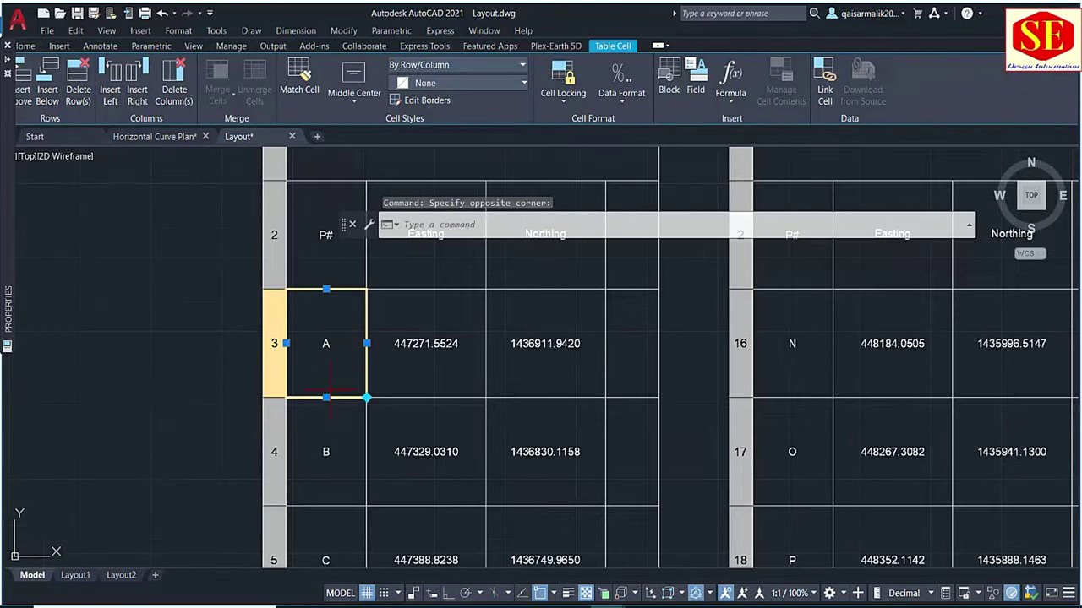
scroll(334, 315, up, 2)
click(334, 311)
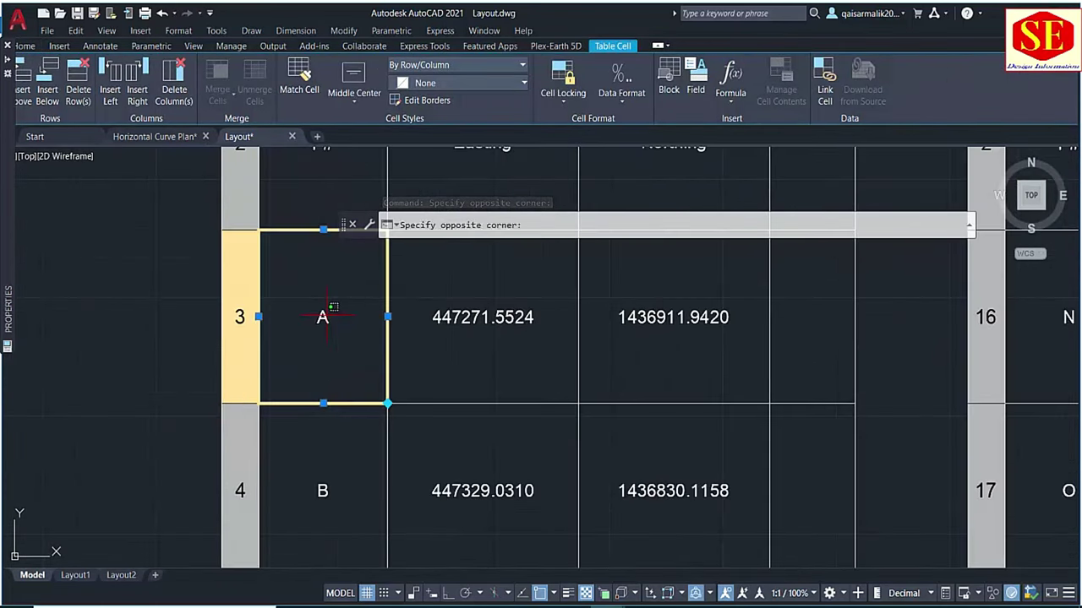
scroll(324, 315, down, 5)
scroll(324, 315, up, 3)
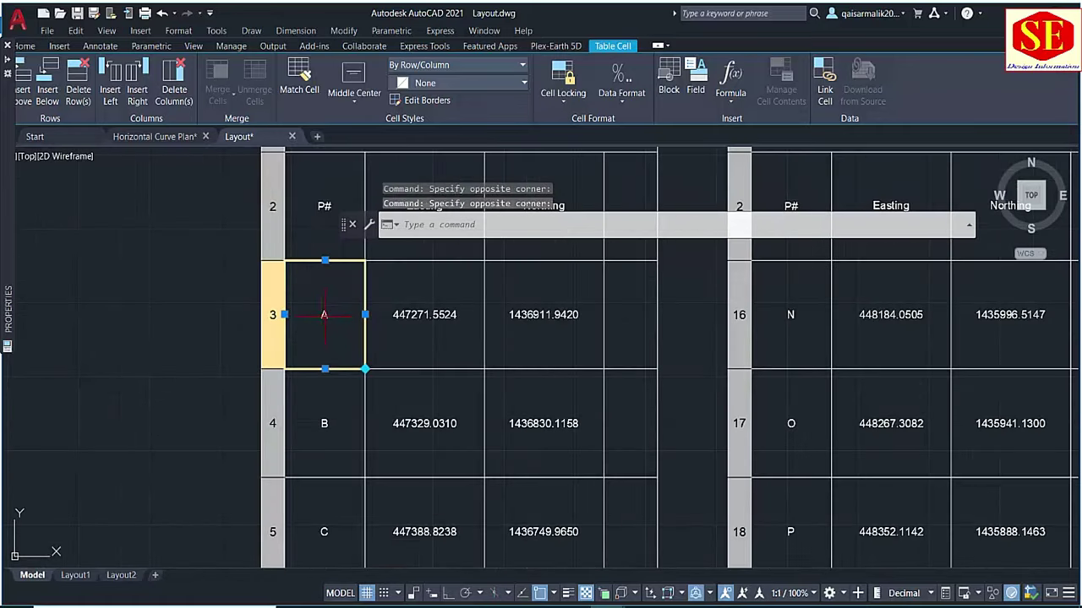
double_click(324, 314)
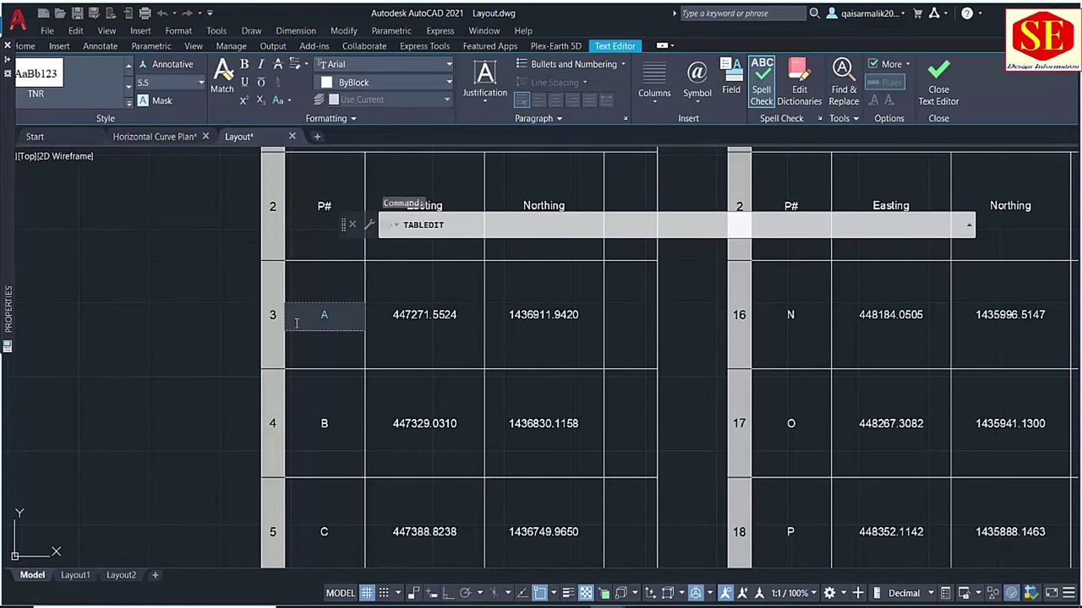
text(1+200)
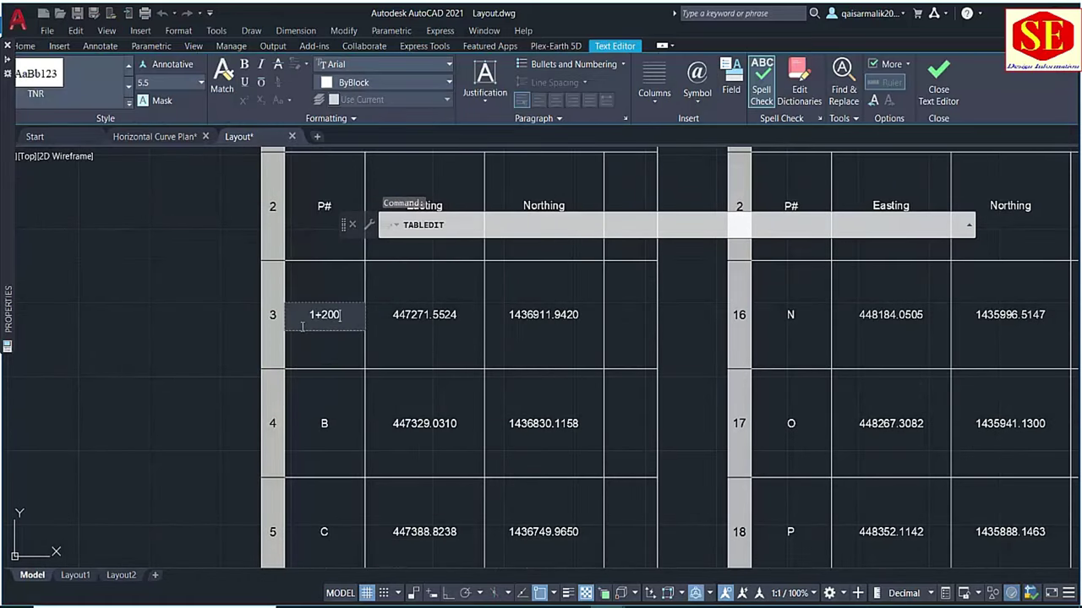
click(298, 382)
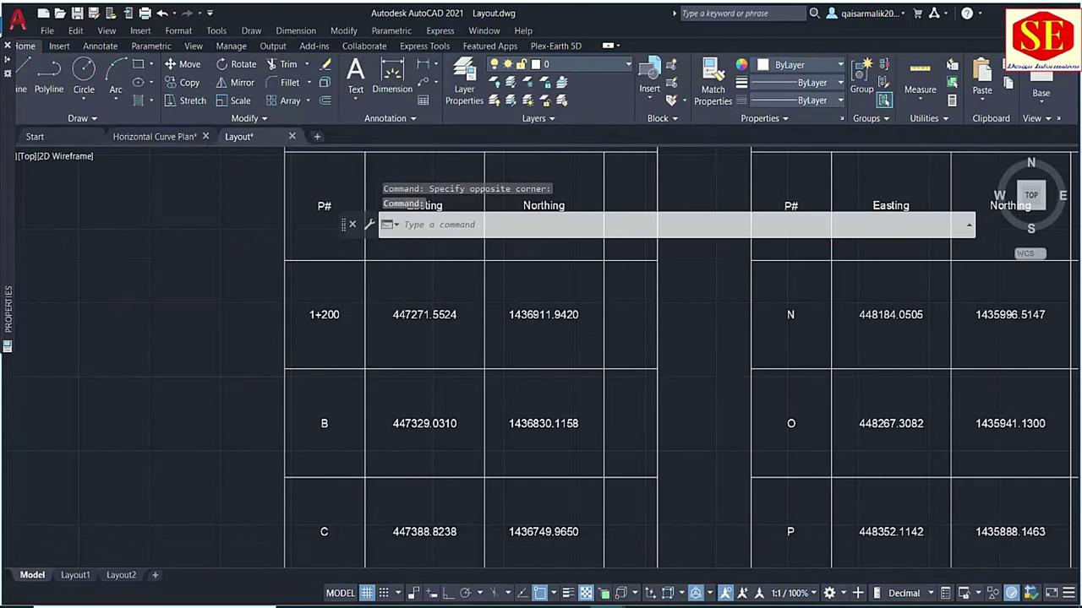
- Zoom out to view the whole road curve
scroll(376, 374, down, 5)
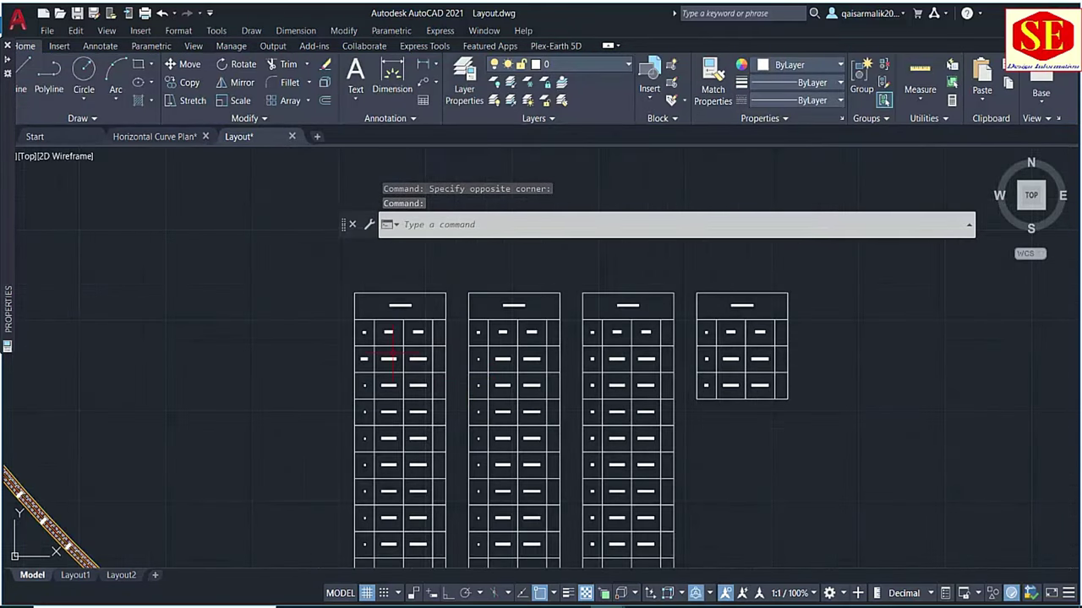
scroll(490, 362, down, 5)
scroll(477, 459, up, 5)
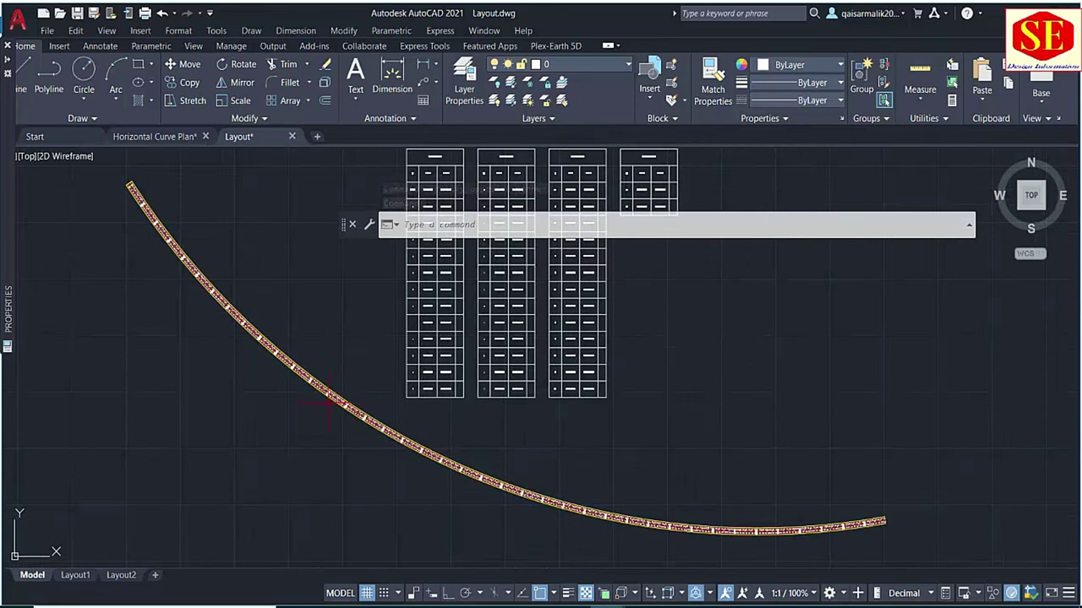
scroll(254, 363, up, 2)
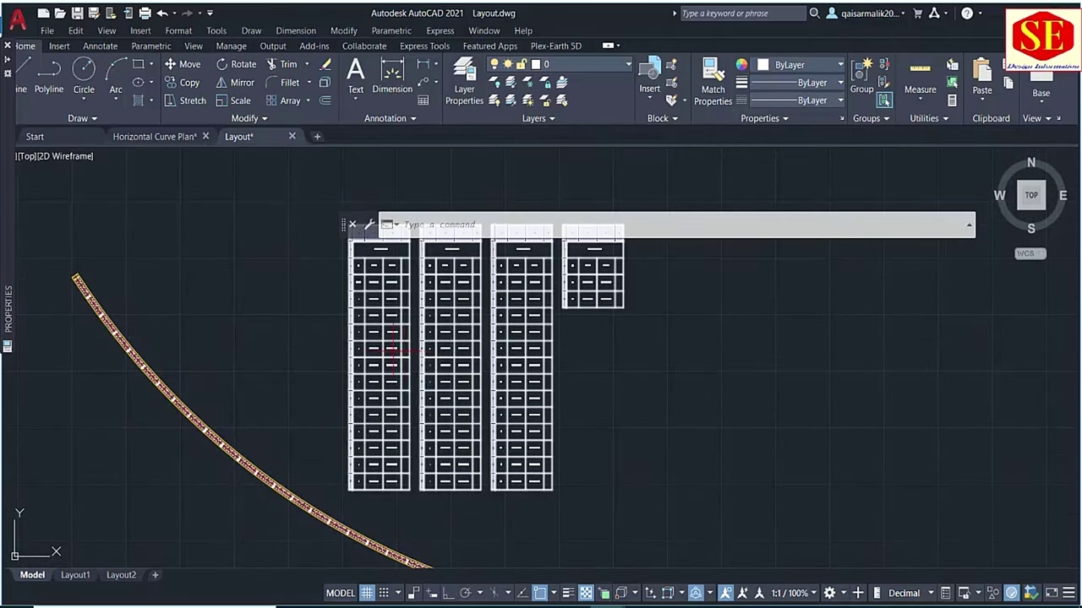
scroll(226, 346, down, 4)
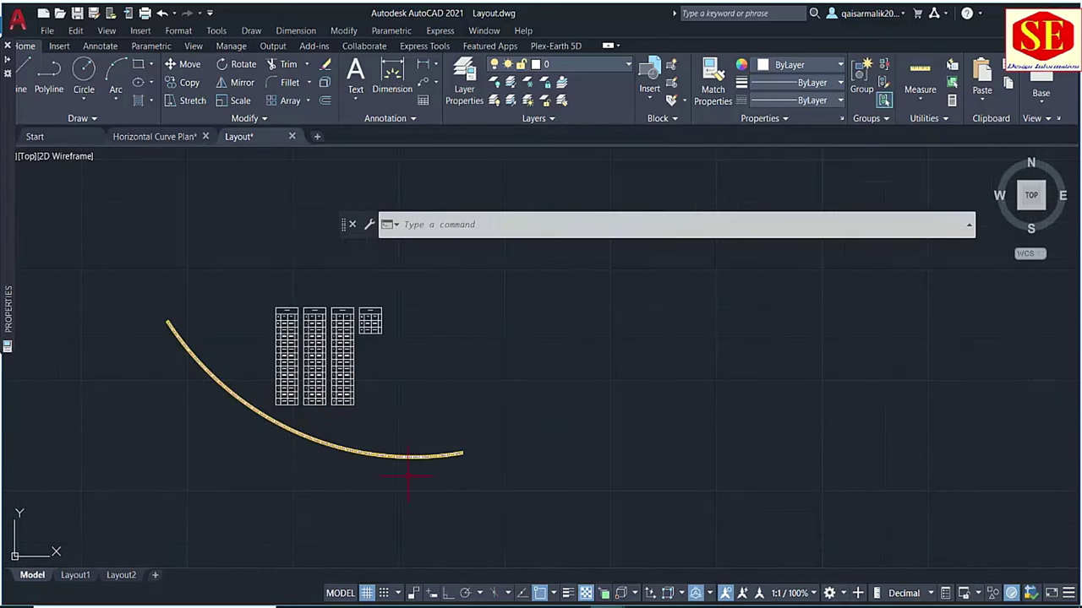
- Switch to the Excel curve workbook and select the -3500 Input Radius cell
key(alt+Tab)
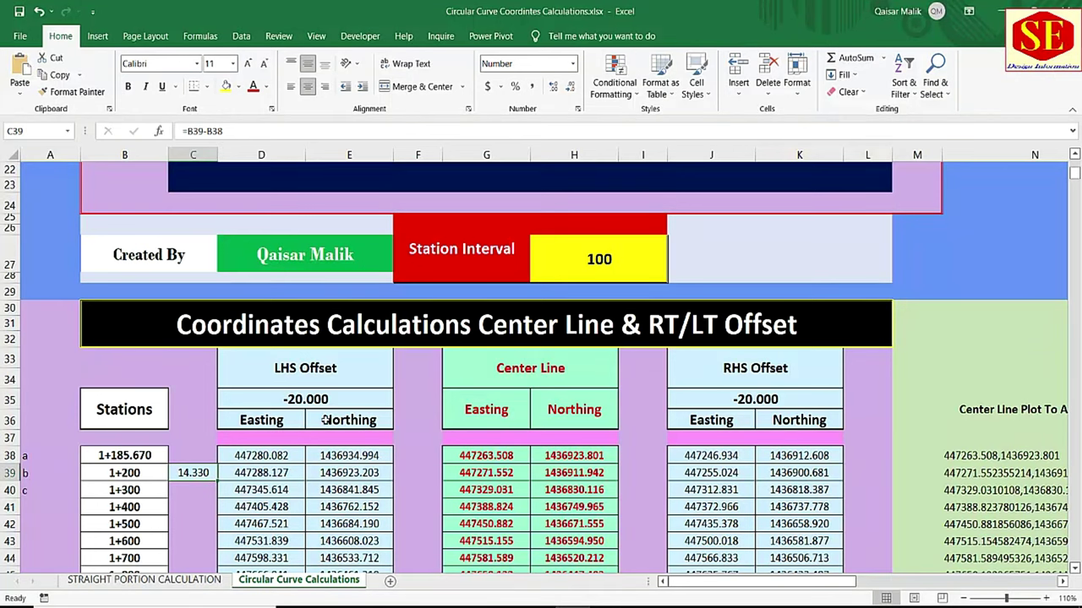
scroll(556, 425, up, 2)
scroll(566, 410, up, 4)
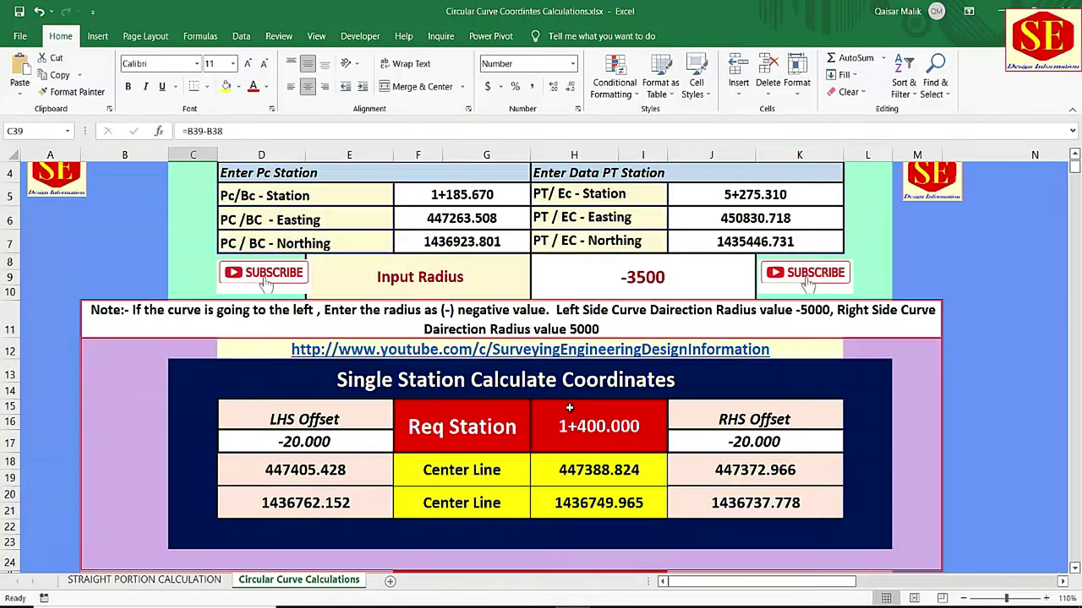
scroll(568, 408, up, 1)
click(664, 369)
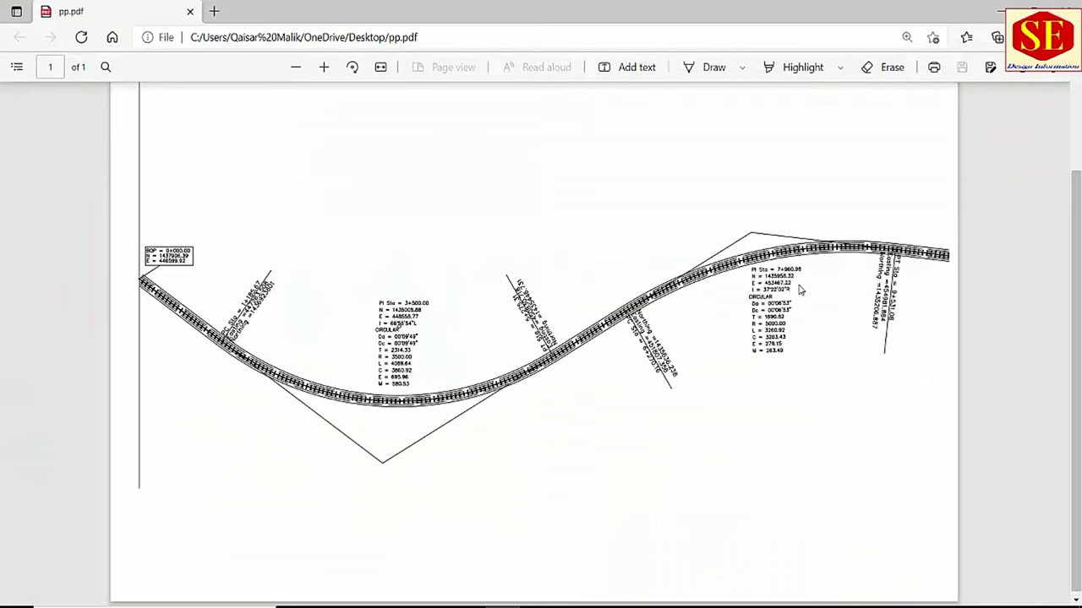
- Inspect the PI and PT station labels on the pp.pdf plan, then return to Excel
ctrl+scroll(839, 292, up, 2)
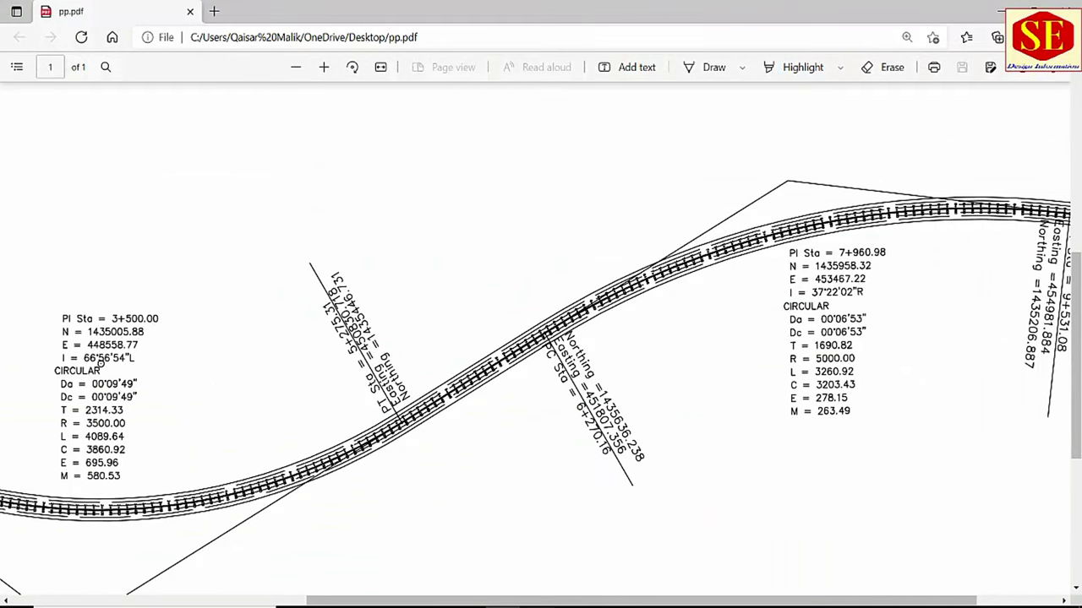
scroll(649, 415, right, 3)
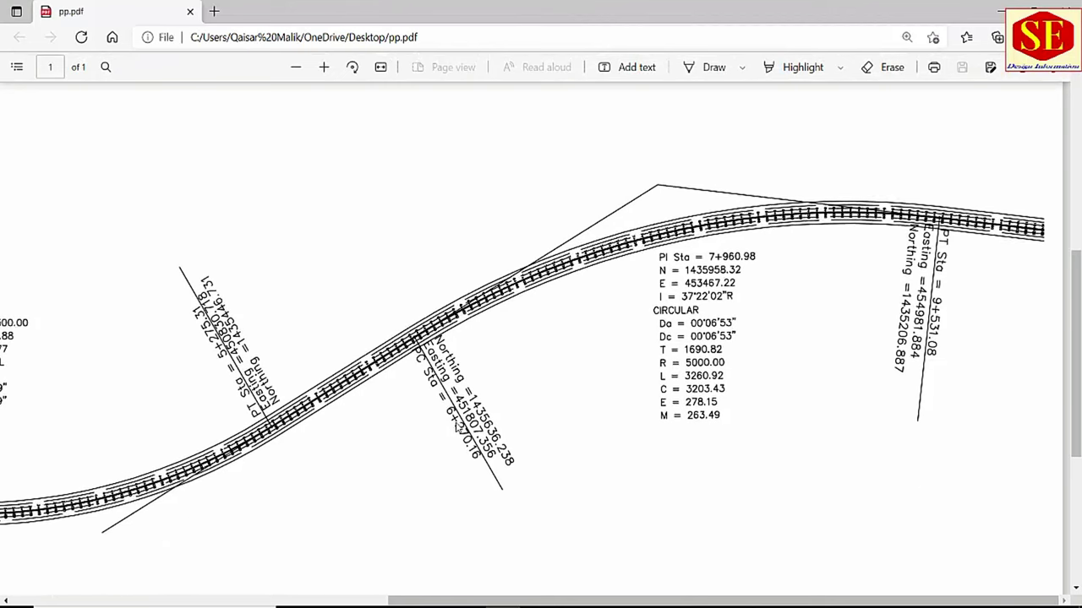
ctrl+scroll(457, 431, up, 2)
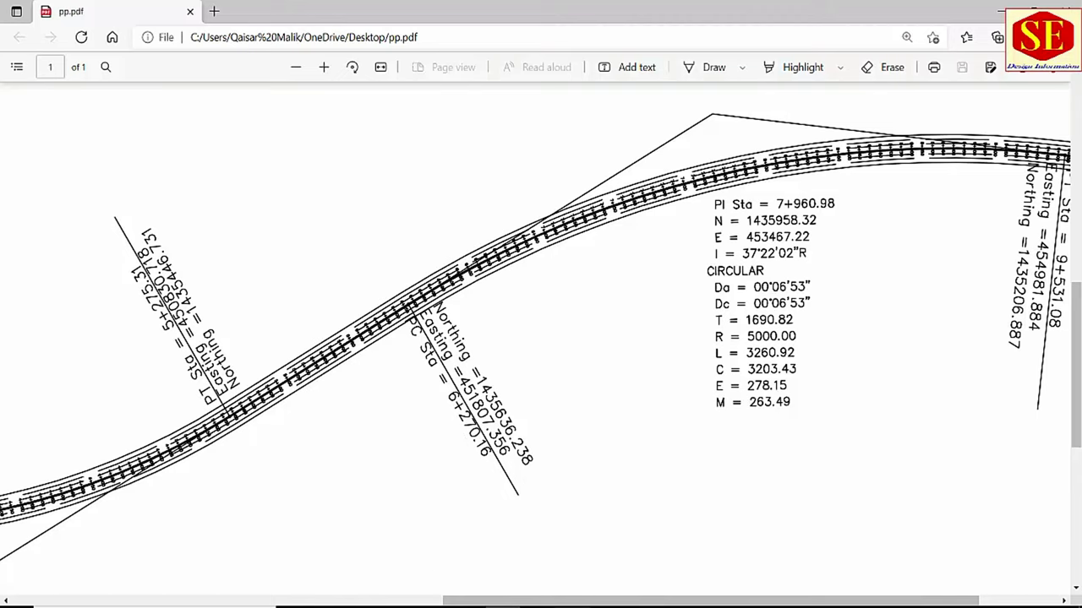
key(alt+Tab)
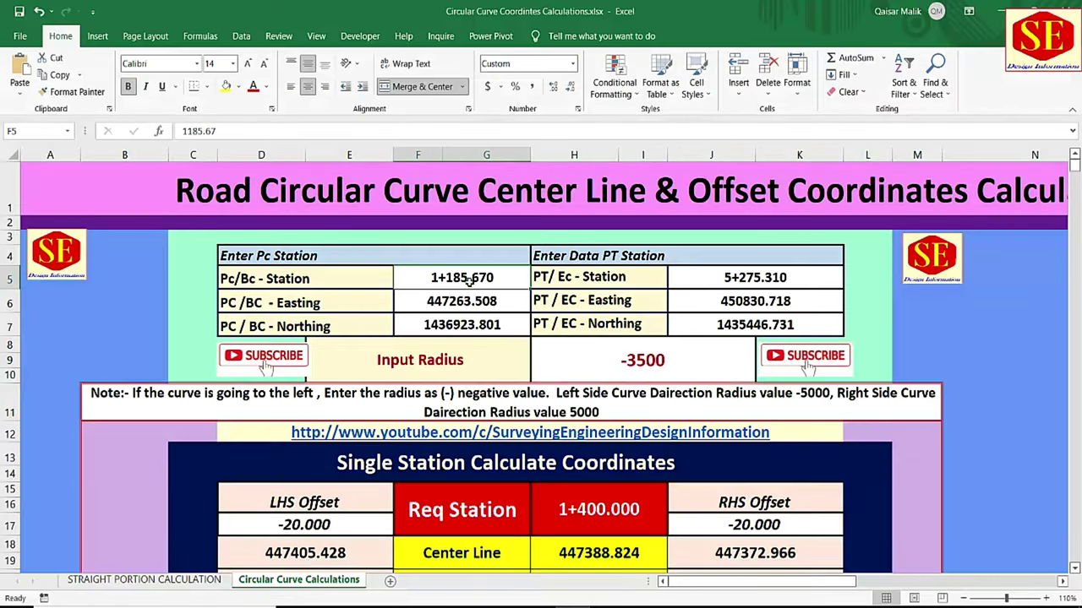
- Set the PC station to 6+270.160 and clear the old PC and PT coordinate values
text(6270)
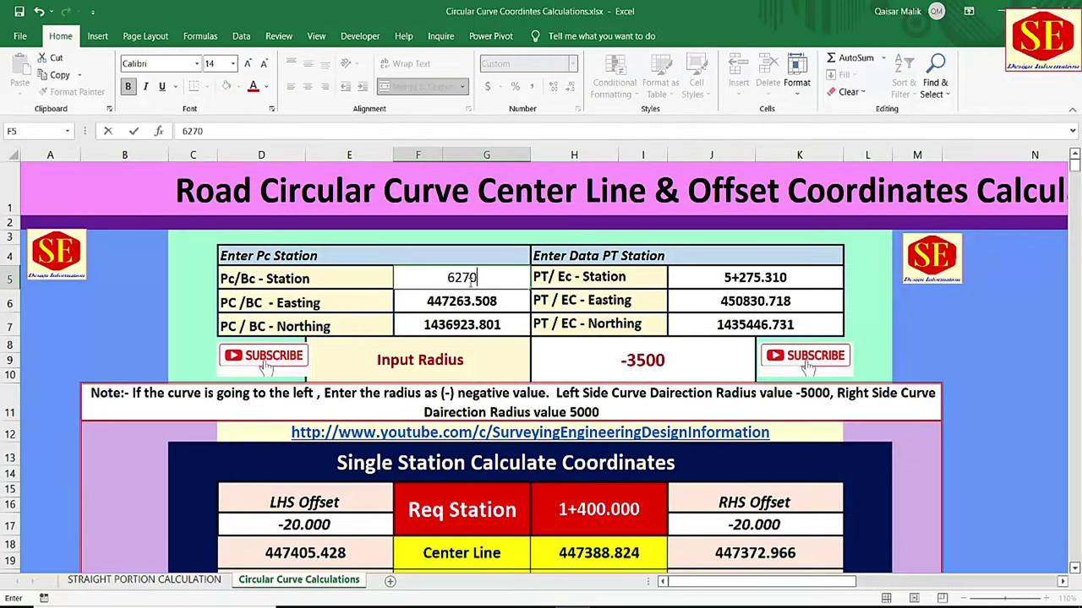
text(.16)
key(Return)
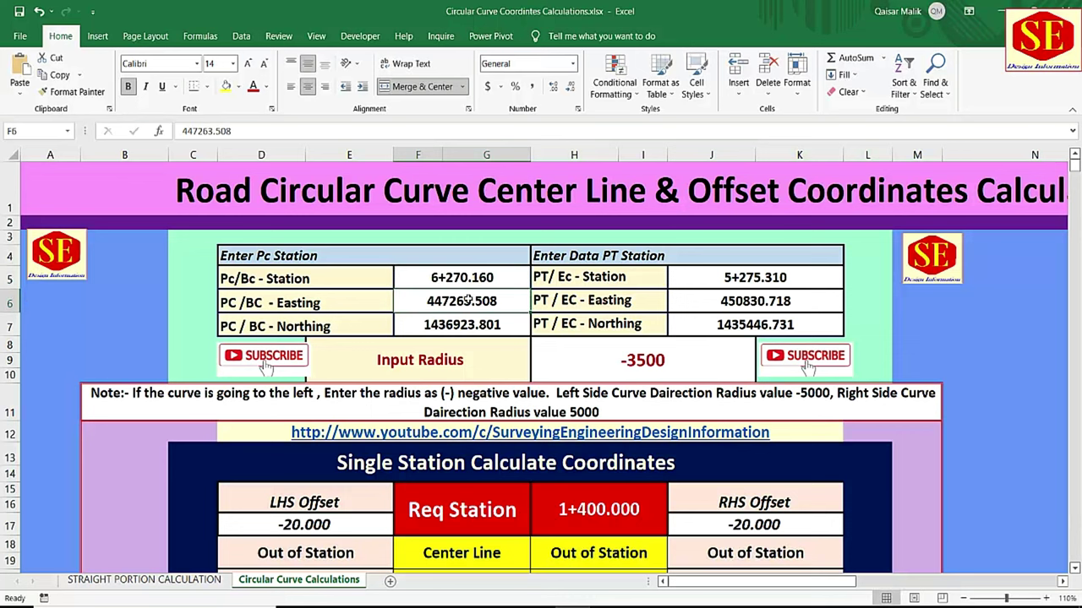
drag(467, 300, 463, 332)
key(Delete)
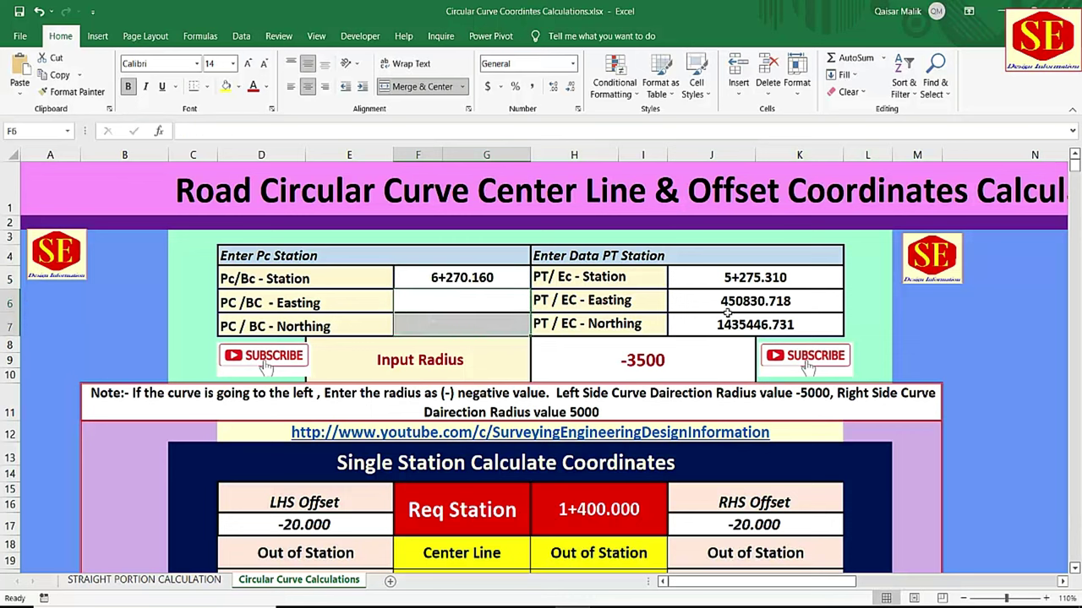
drag(729, 279, 725, 324)
key(Delete)
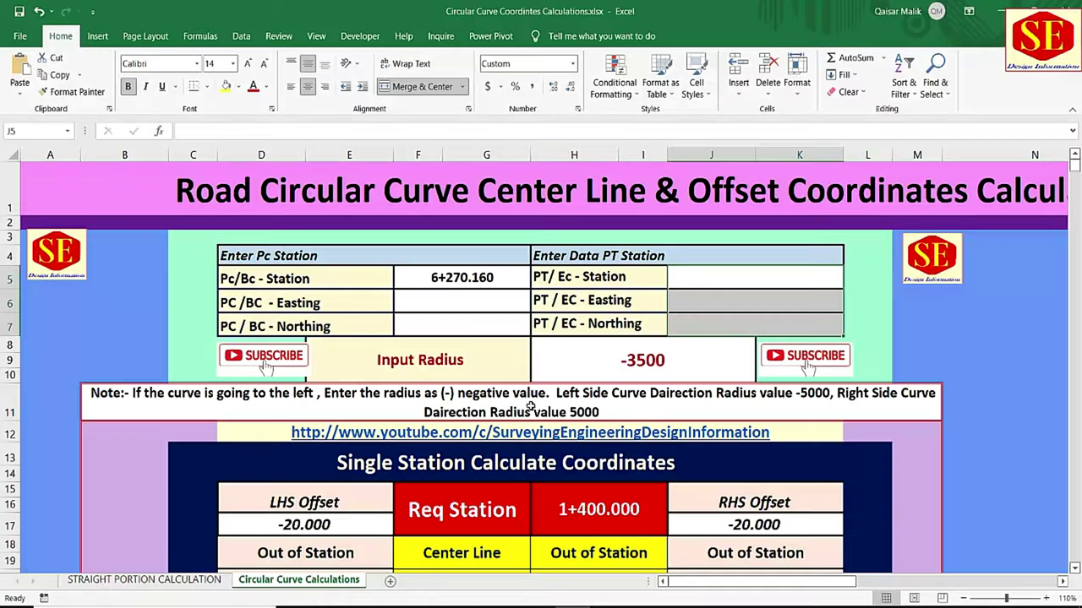
- Enter PC Easting 451807.356 and PC Northing 1435636.238, checking the PDF for the northing
click(453, 304)
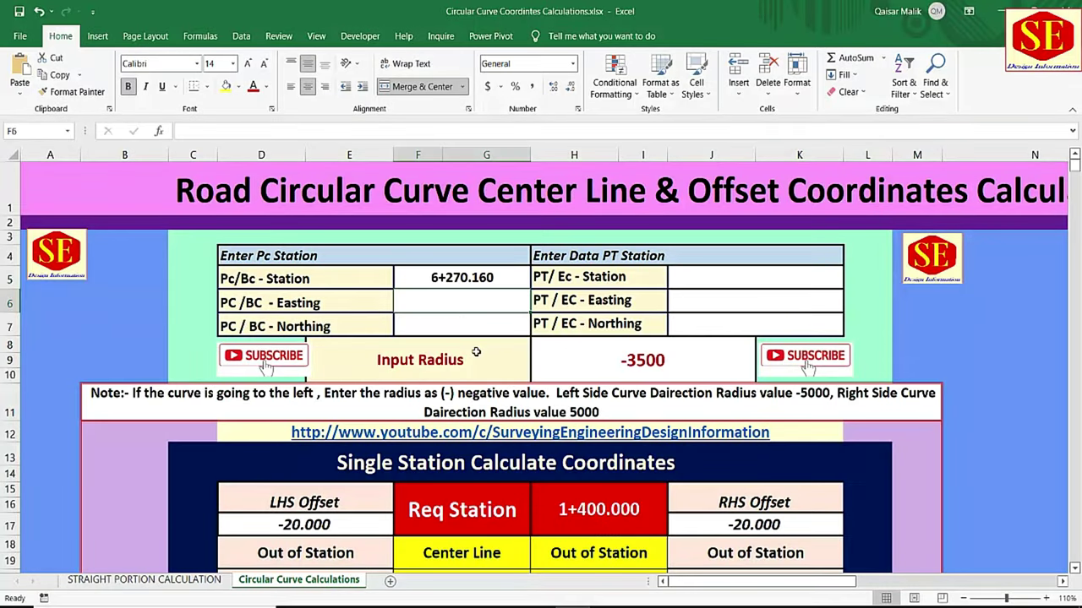
text(4518)
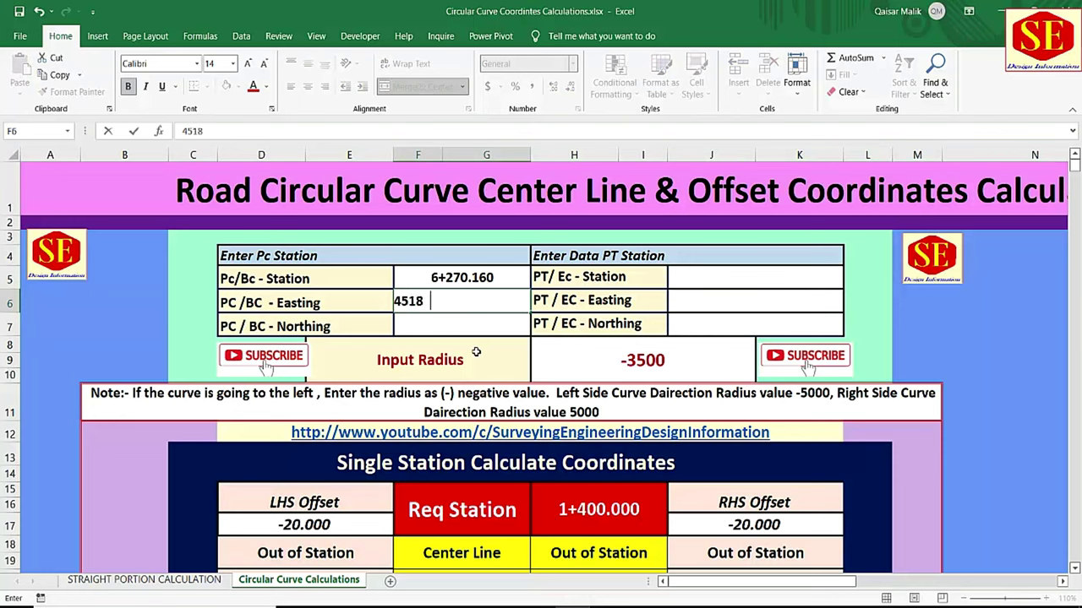
text(07.)
text(356)
key(Return)
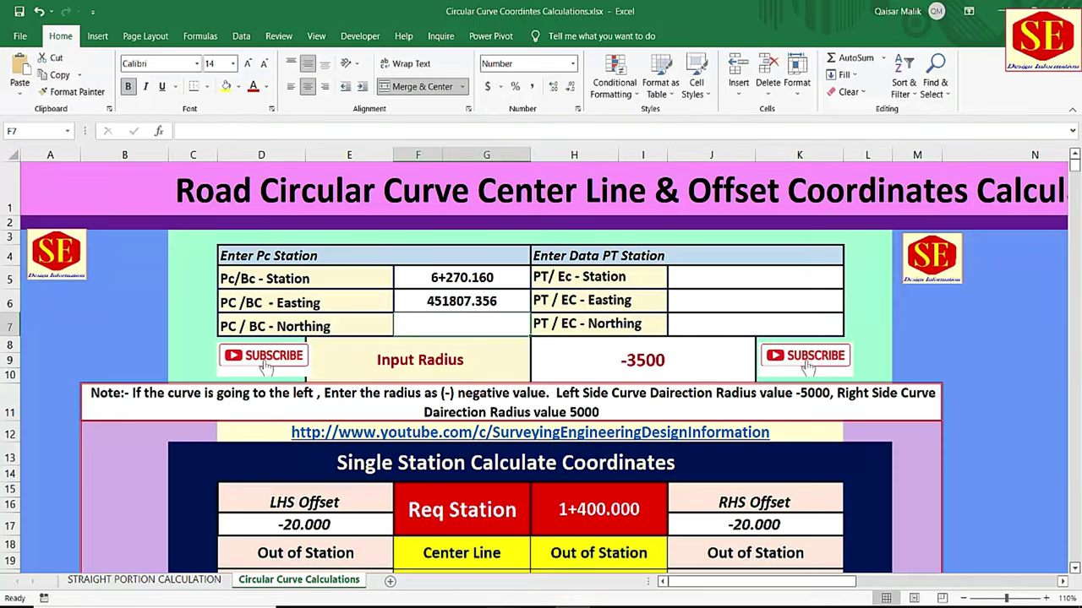
key(alt+Tab)
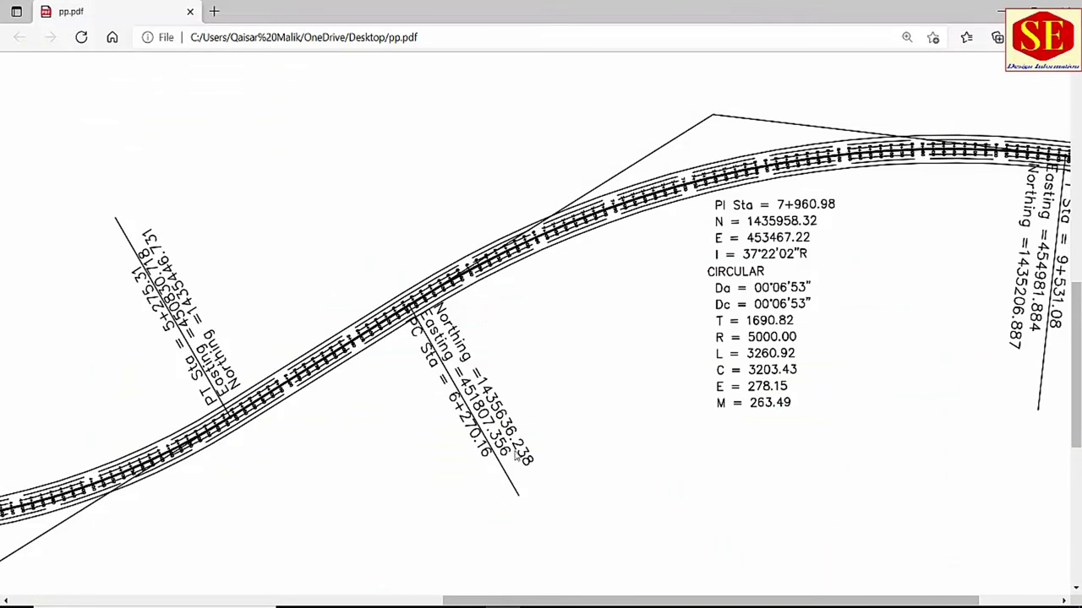
key(alt+Tab)
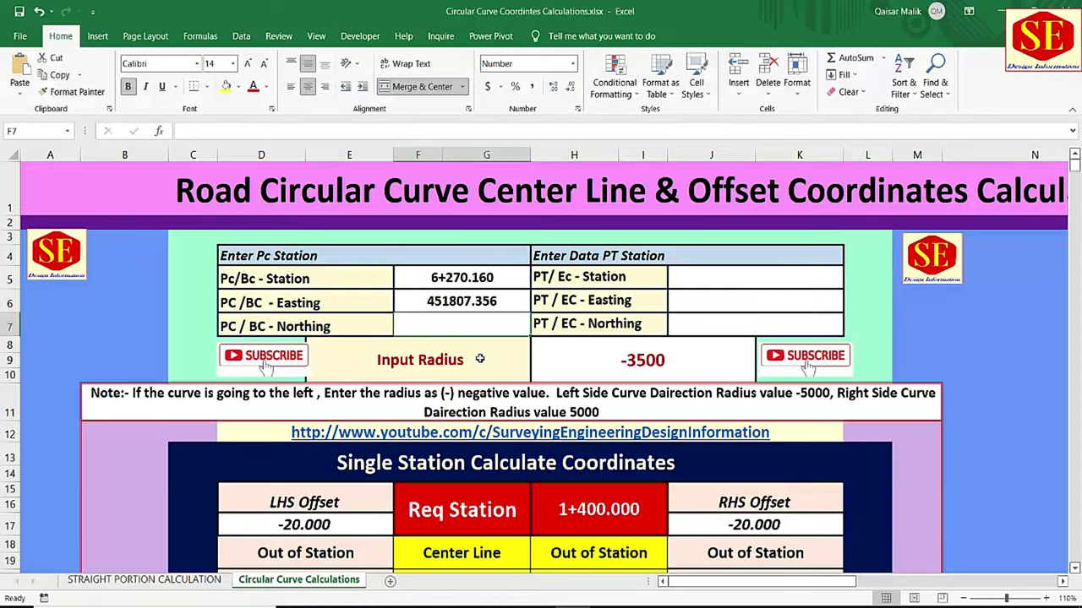
text(14)
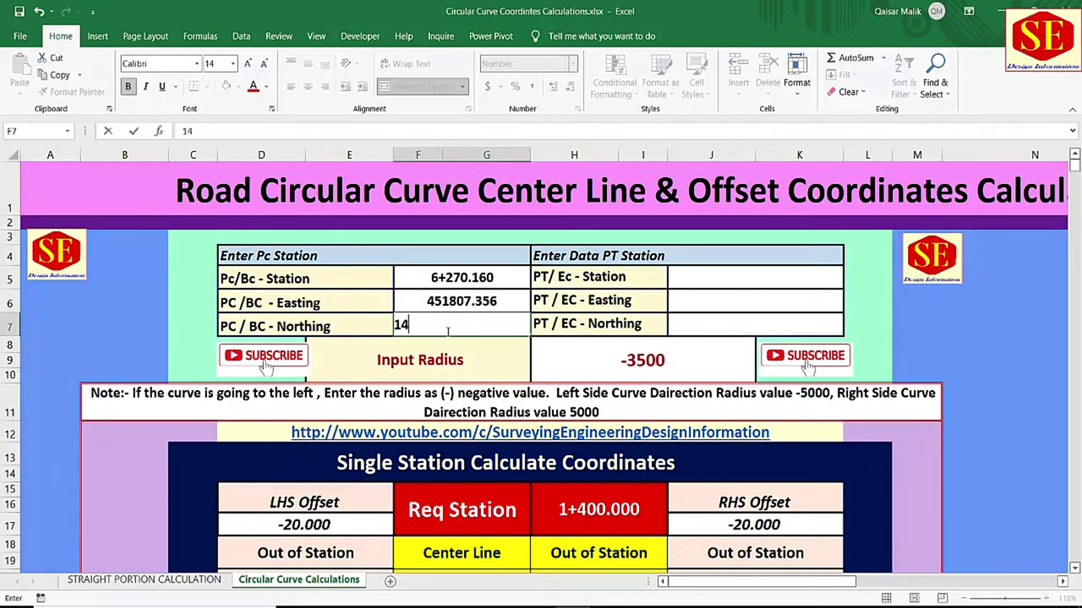
text(35)
text(636.238)
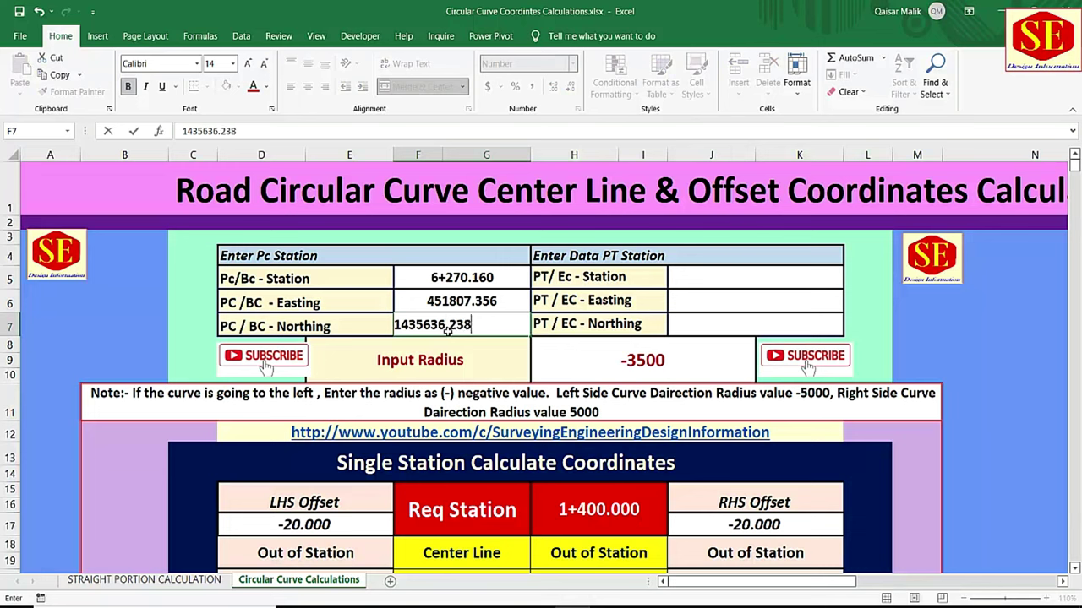
key(Return)
- Select the PT station cell and check the drawing for the PT values
click(681, 285)
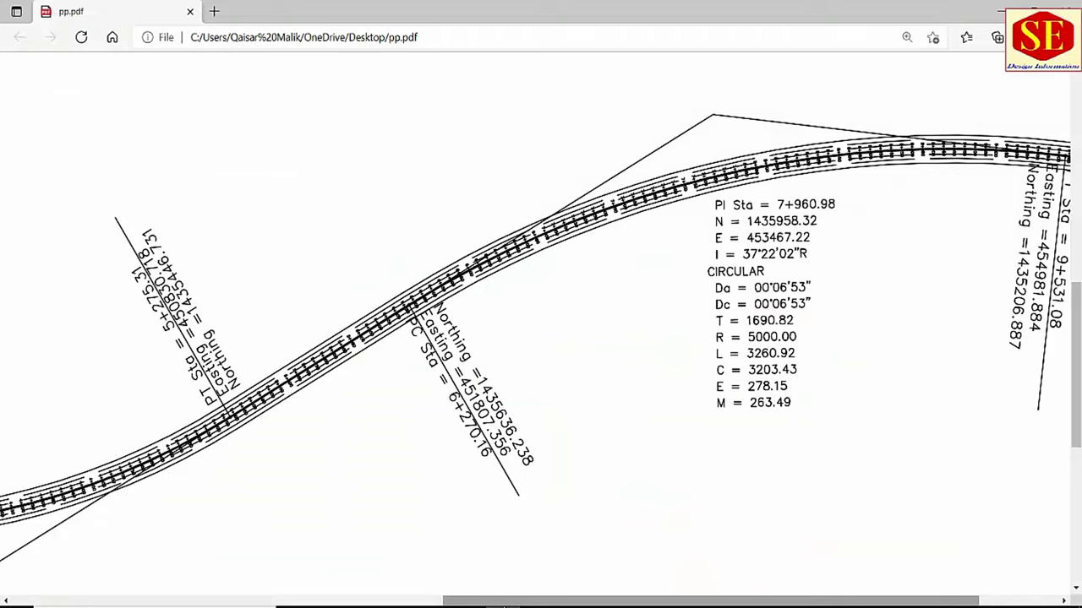
scroll(688, 468, right, 1)
scroll(776, 491, right, 3)
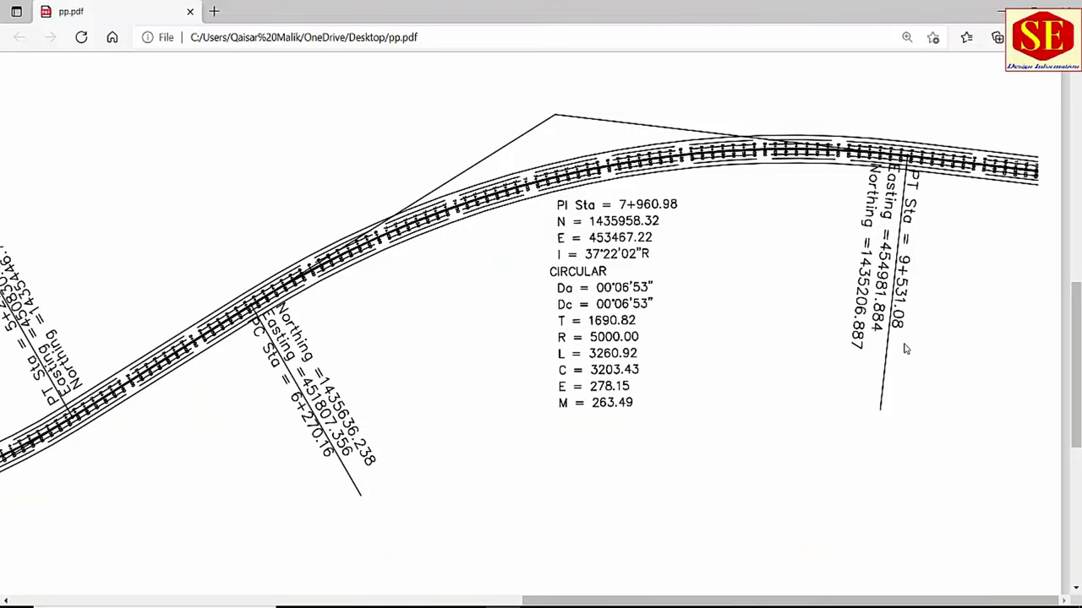
key(alt+Tab)
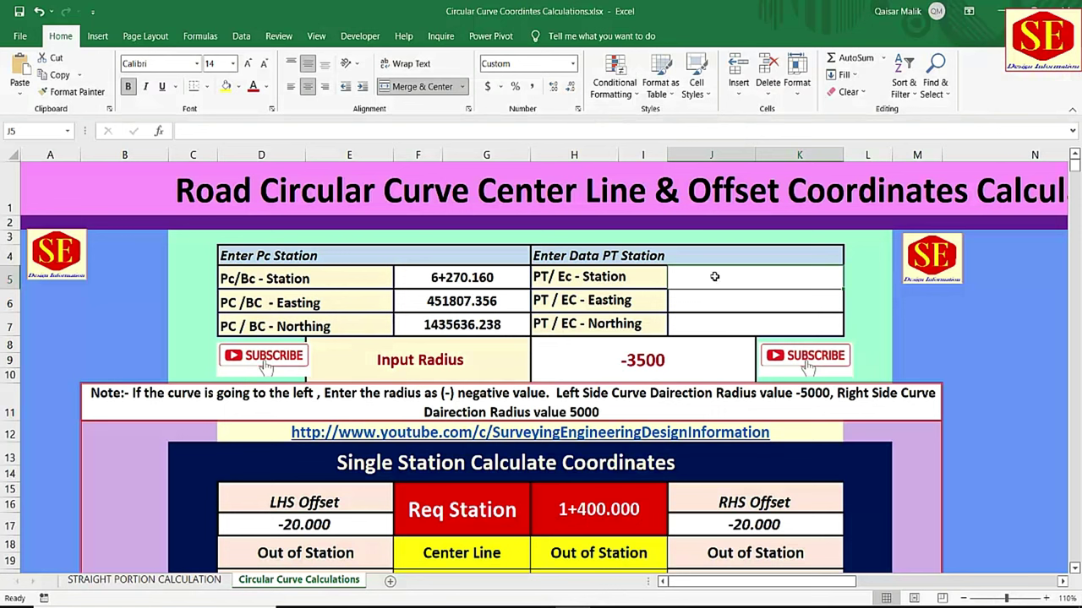
- Type PT station 9+531.08, then PT Easting 454981.884 and Northing 1435206.887 after checking the PDF
text(9)
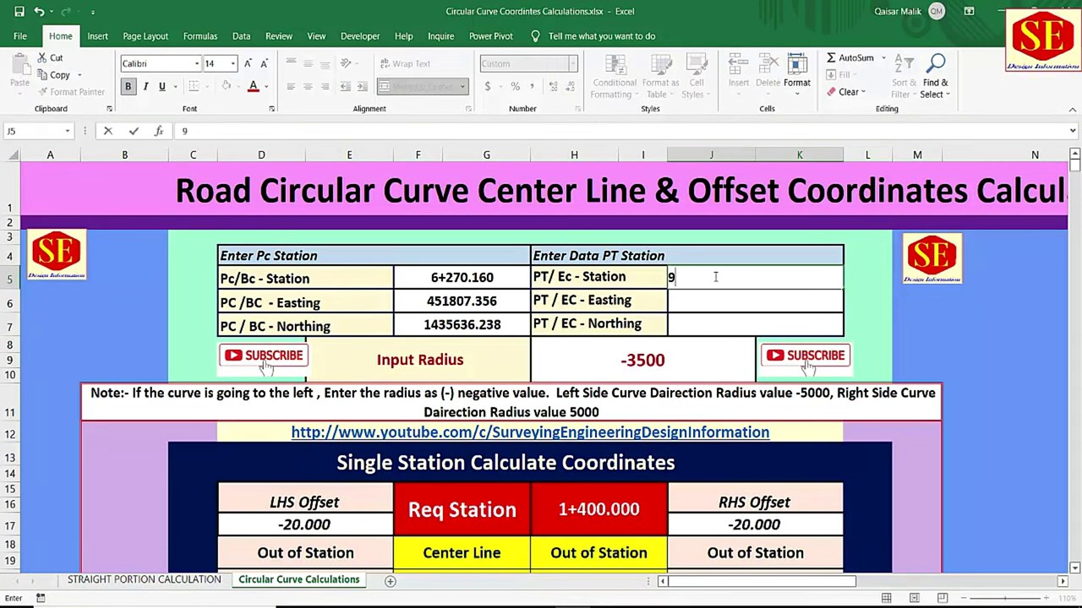
text(+531.)
text(08)
key(Return)
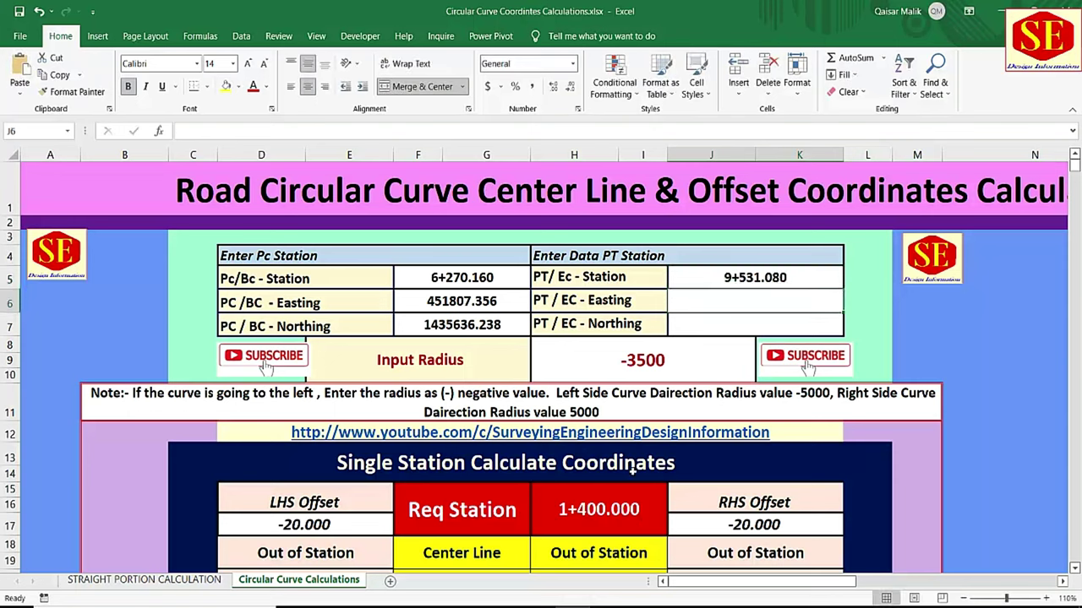
key(alt+Tab)
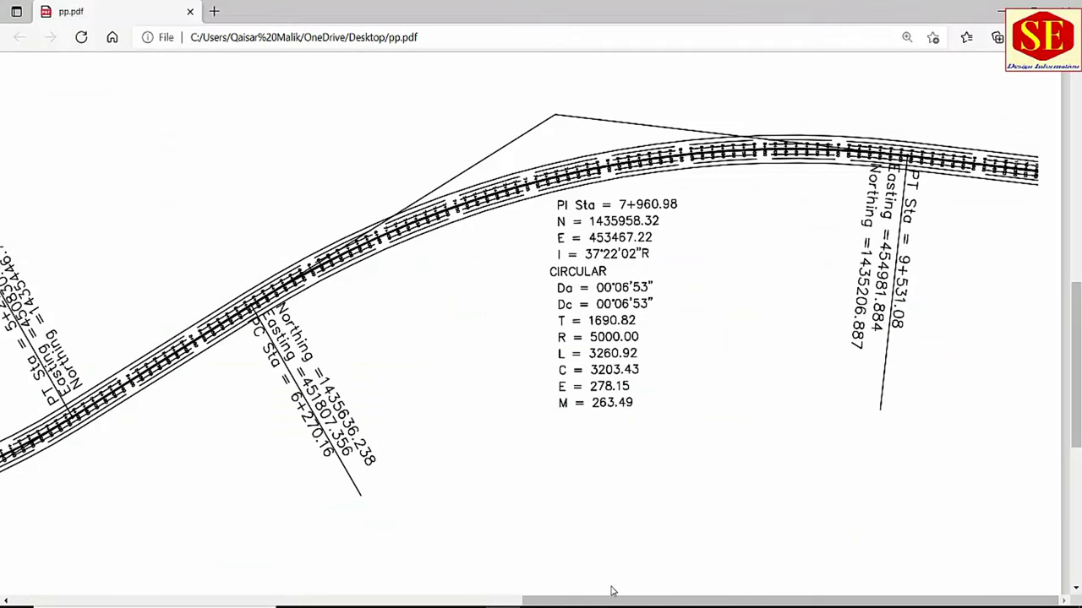
key(alt+Tab)
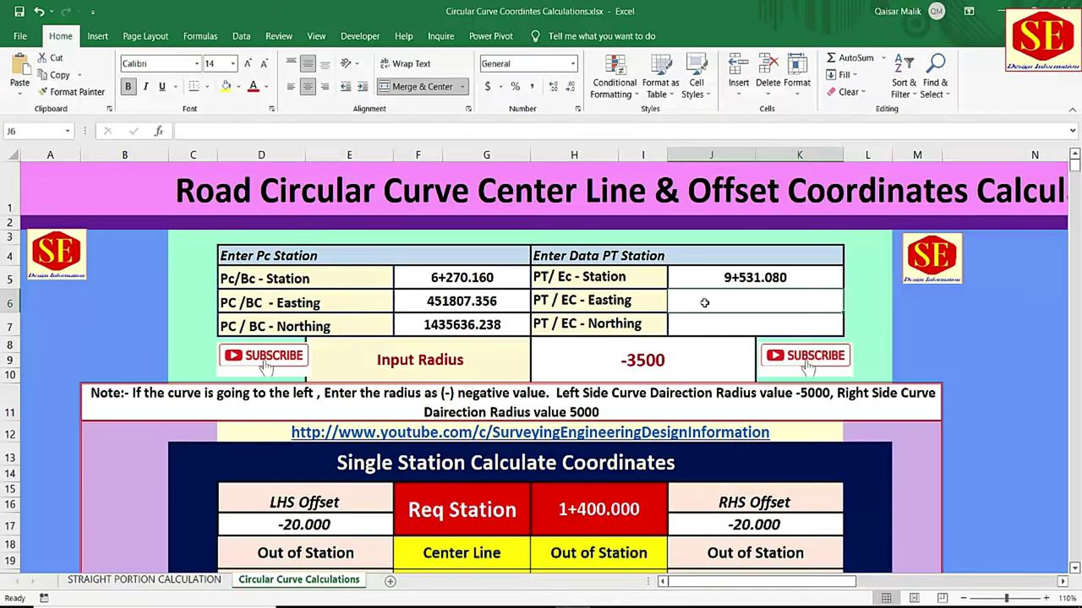
text(4)
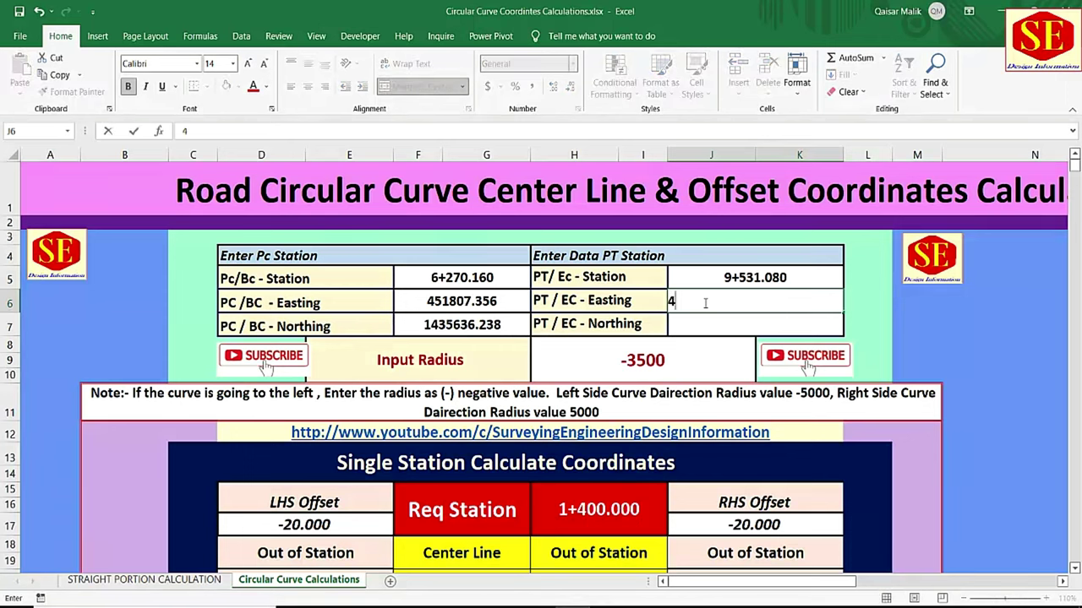
text(5498)
text(1.)
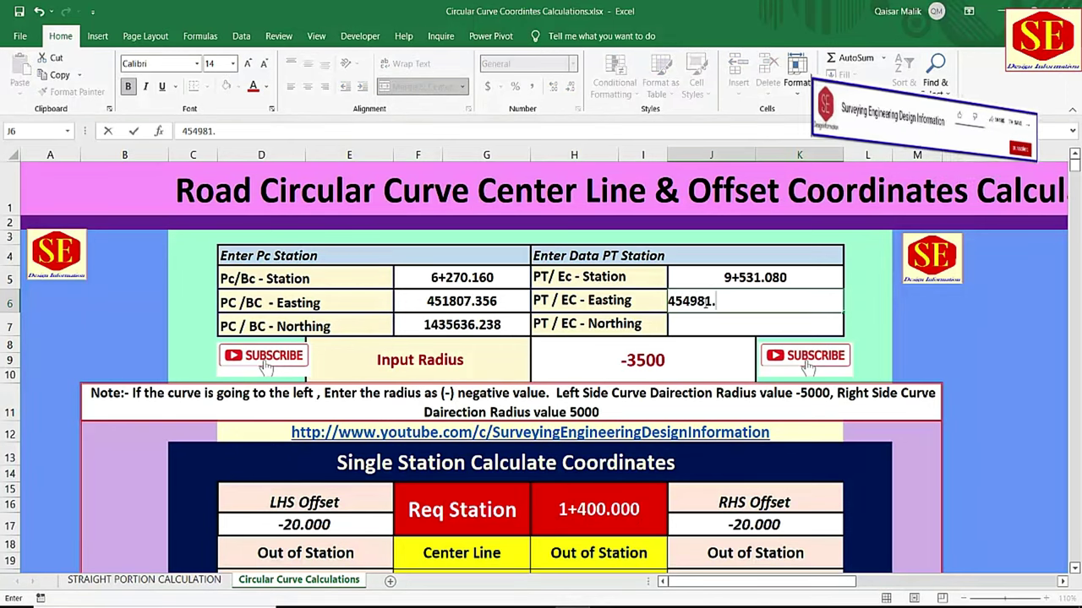
text(884)
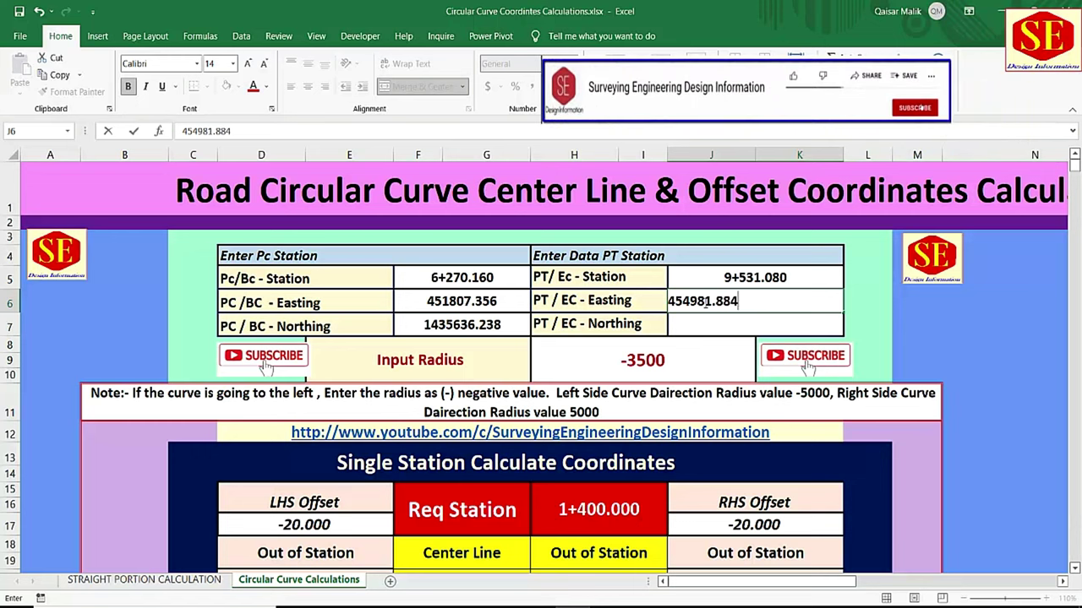
key(Return)
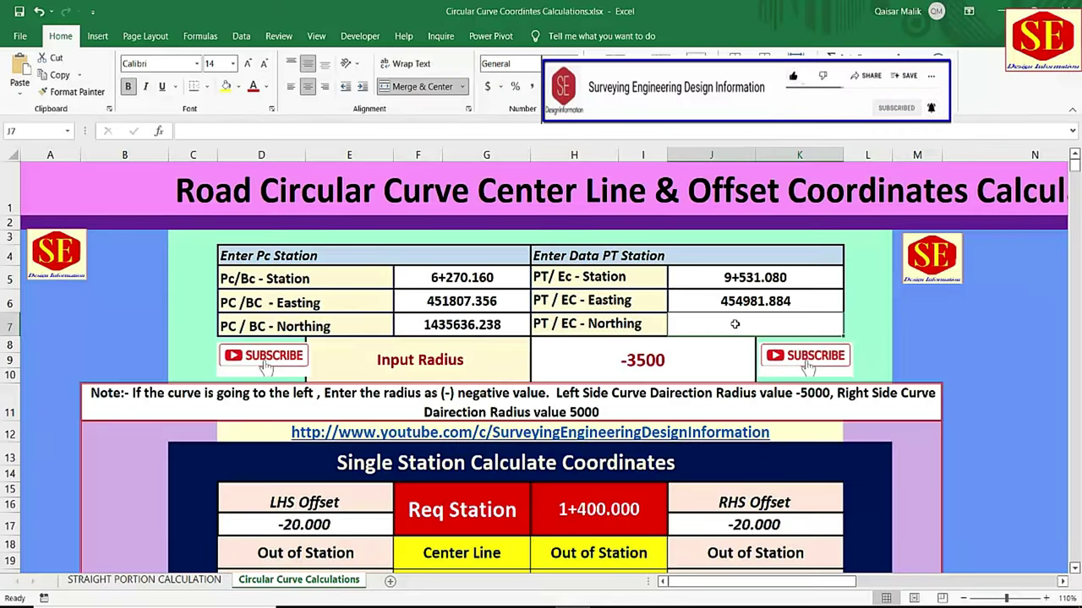
text(143)
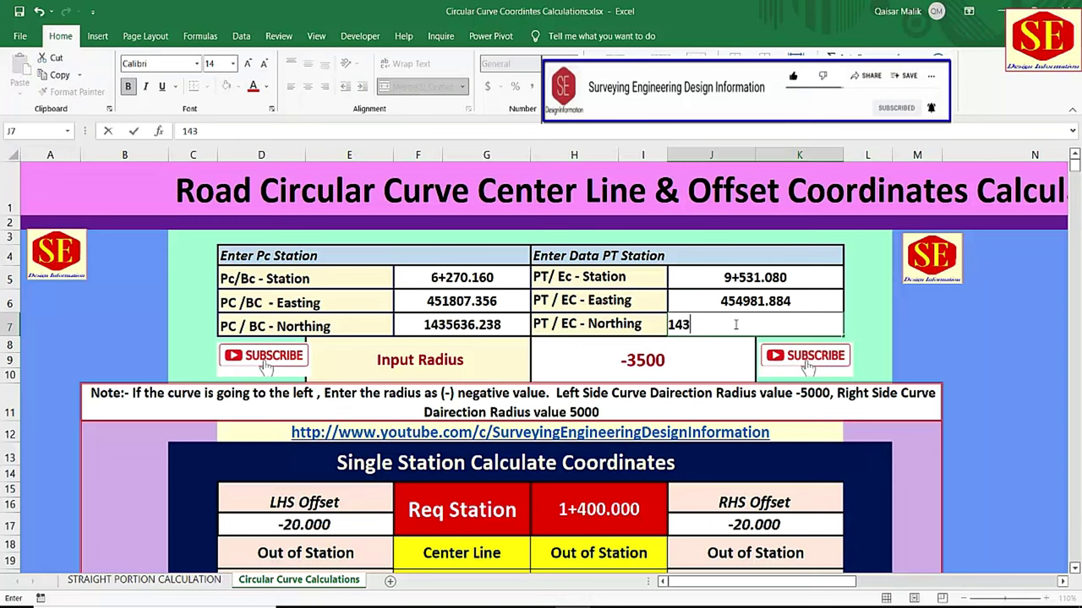
text(5206.)
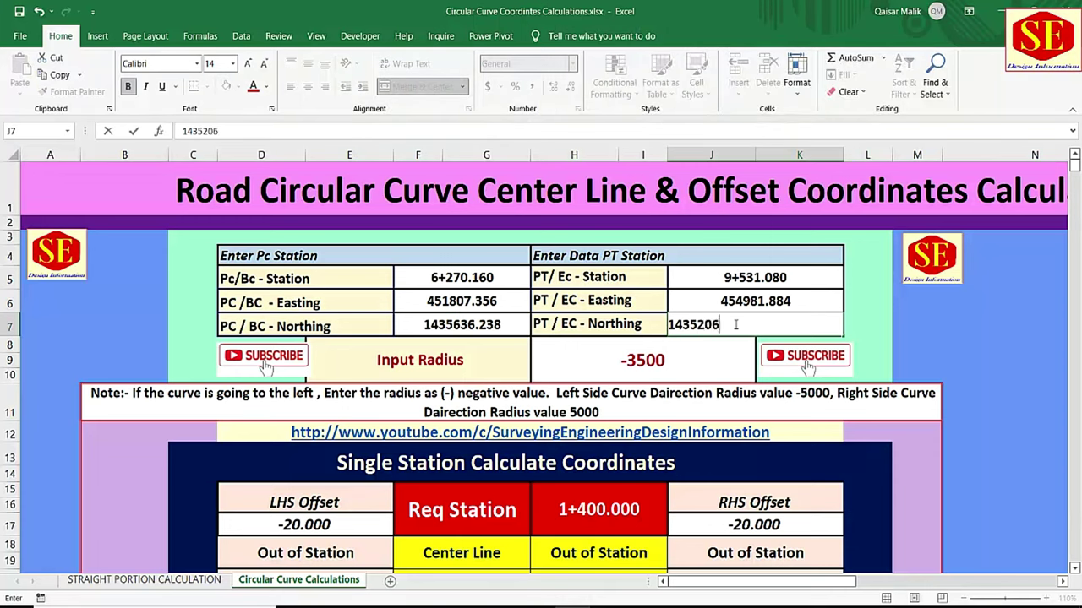
text(887)
key(Return)
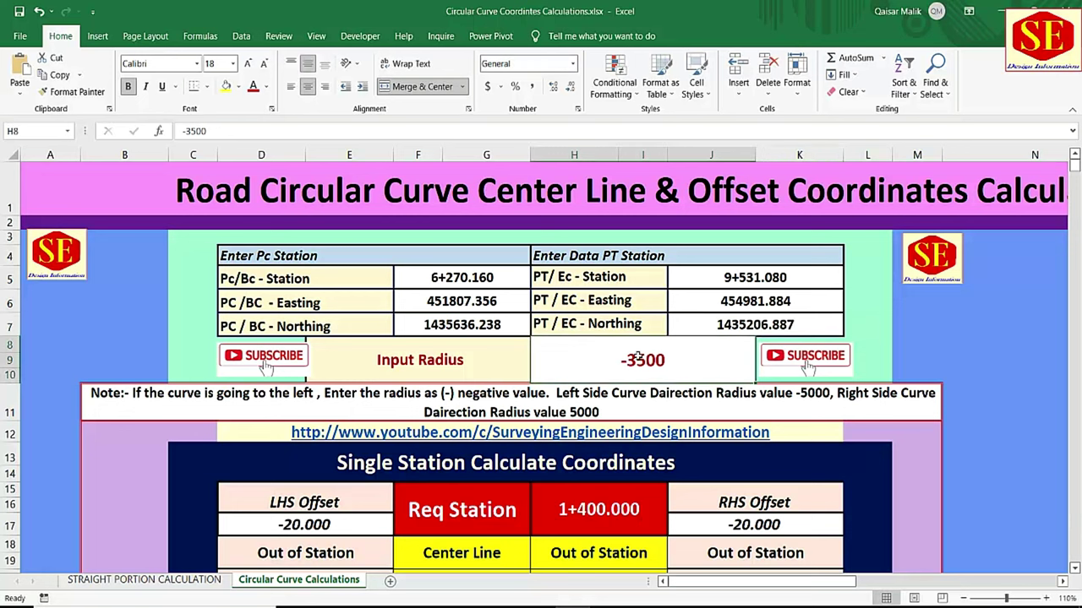
- Replace the -3500 radius with 5000 after reading R on the drawing
key(Delete)
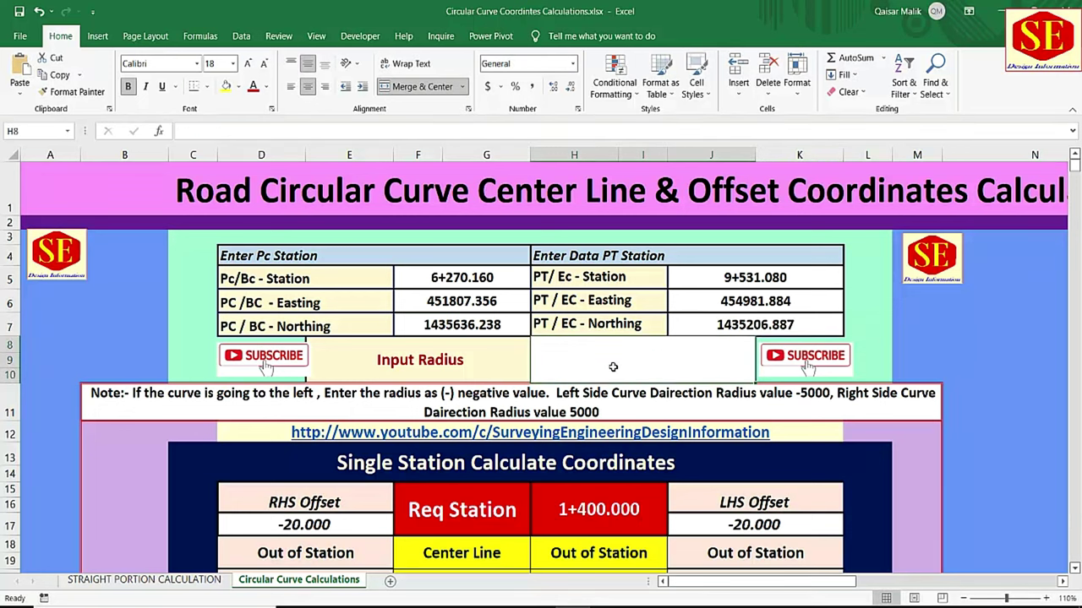
key(alt+Tab)
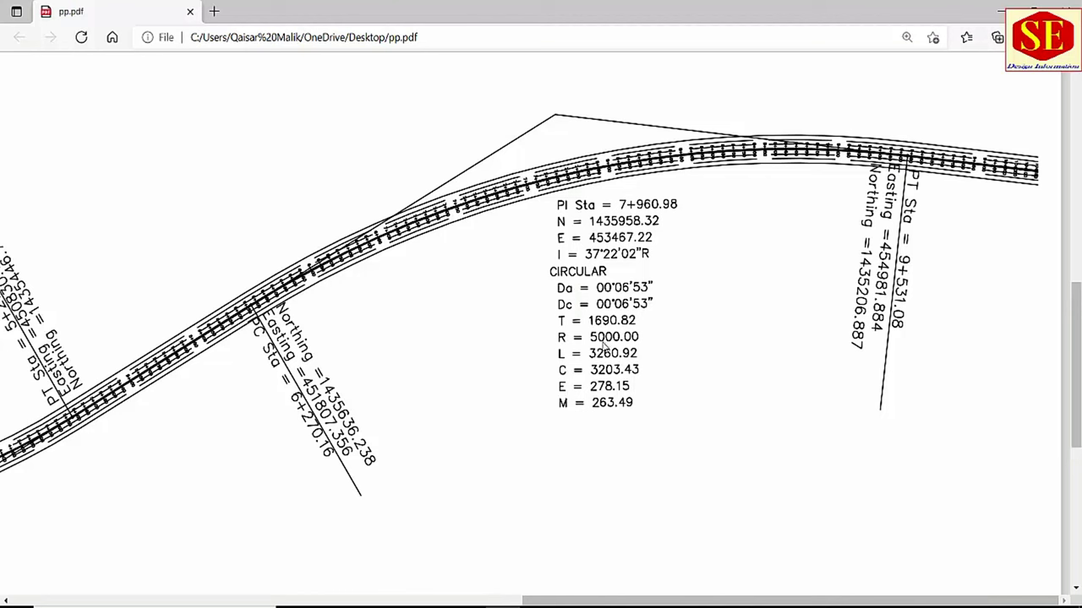
key(alt+Tab)
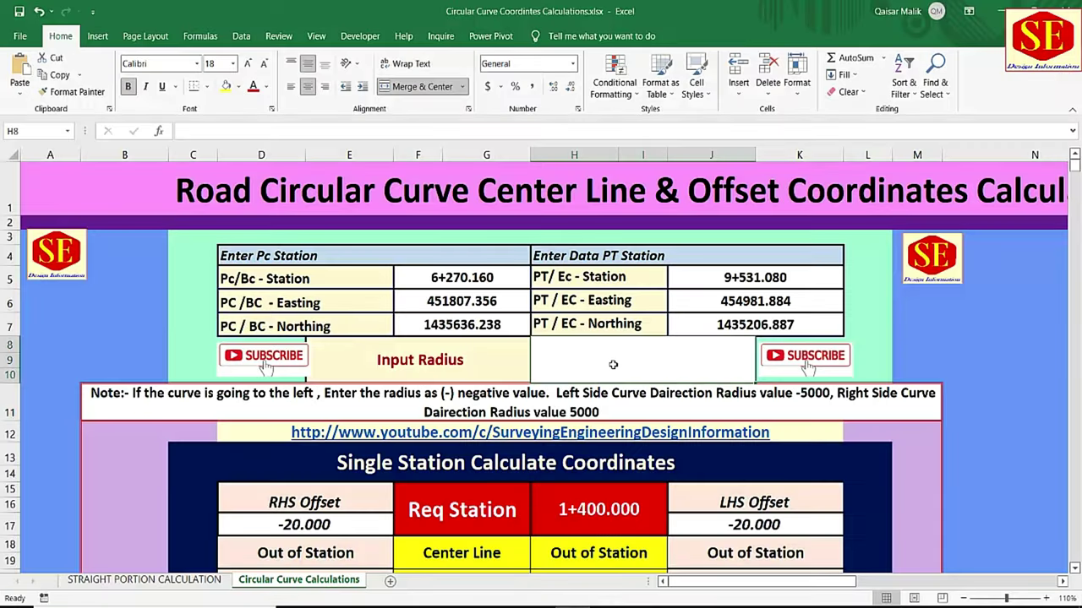
text(5000)
key(Return)
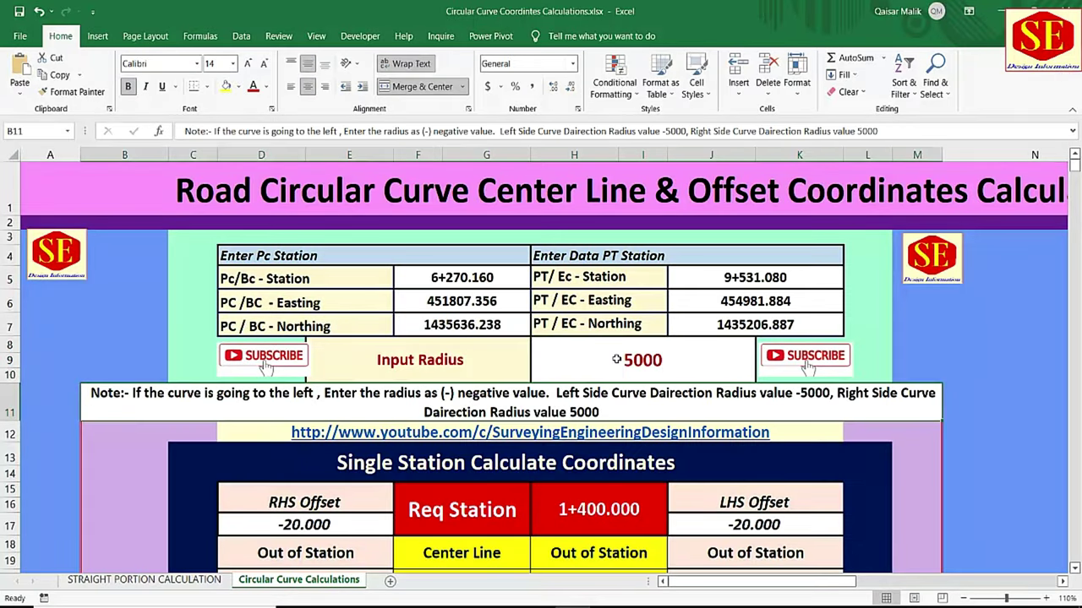
click(618, 359)
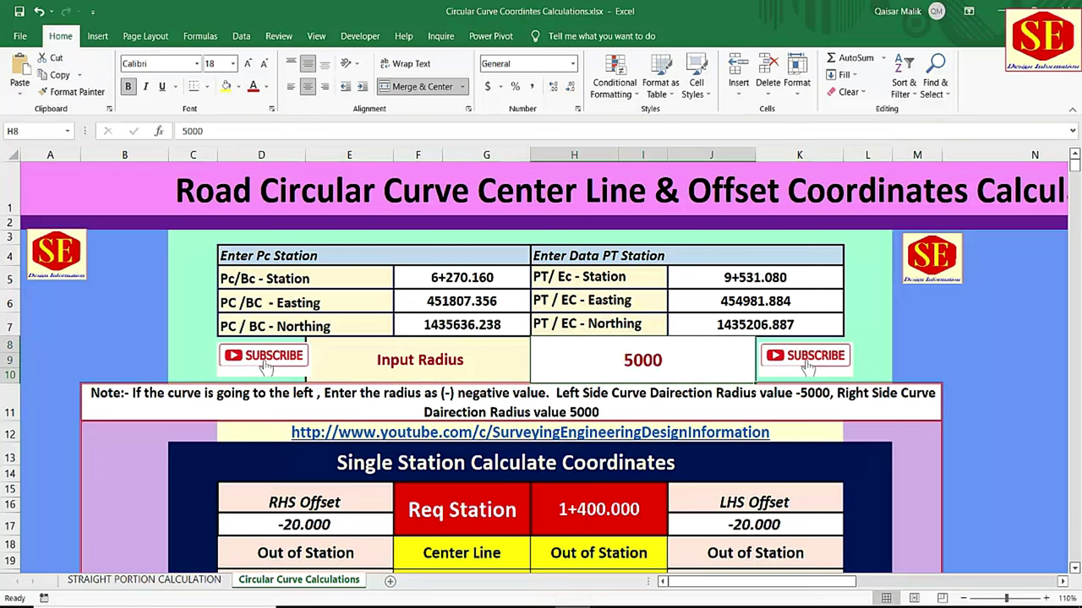
- Scroll the pp.pdf plan to compare its curve data with the workbook
key(alt+Tab)
ctrl+scroll(707, 360, down, 3)
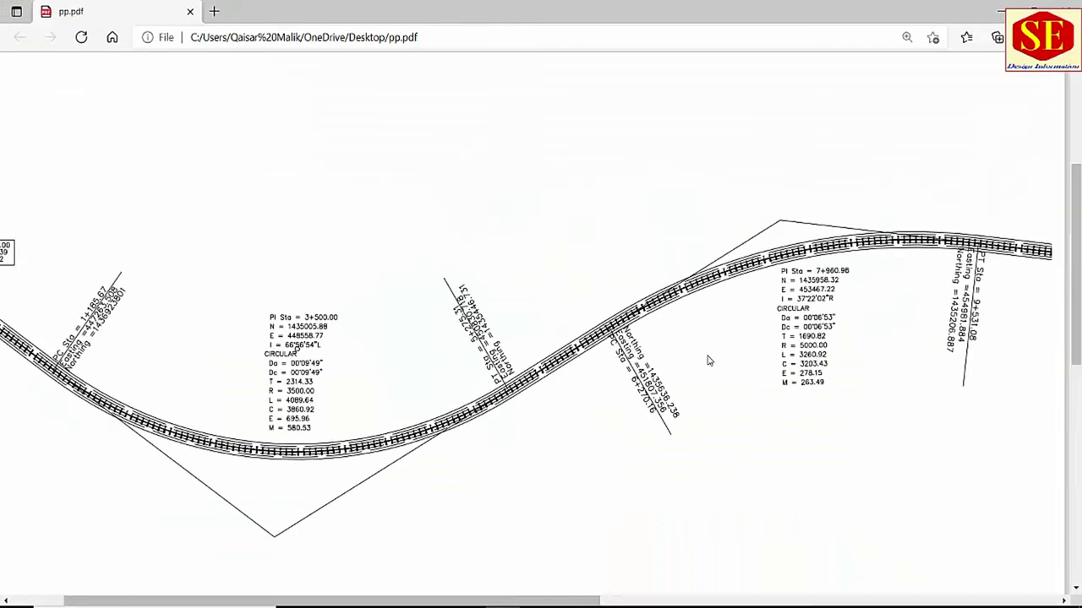
ctrl+scroll(679, 377, down, 1)
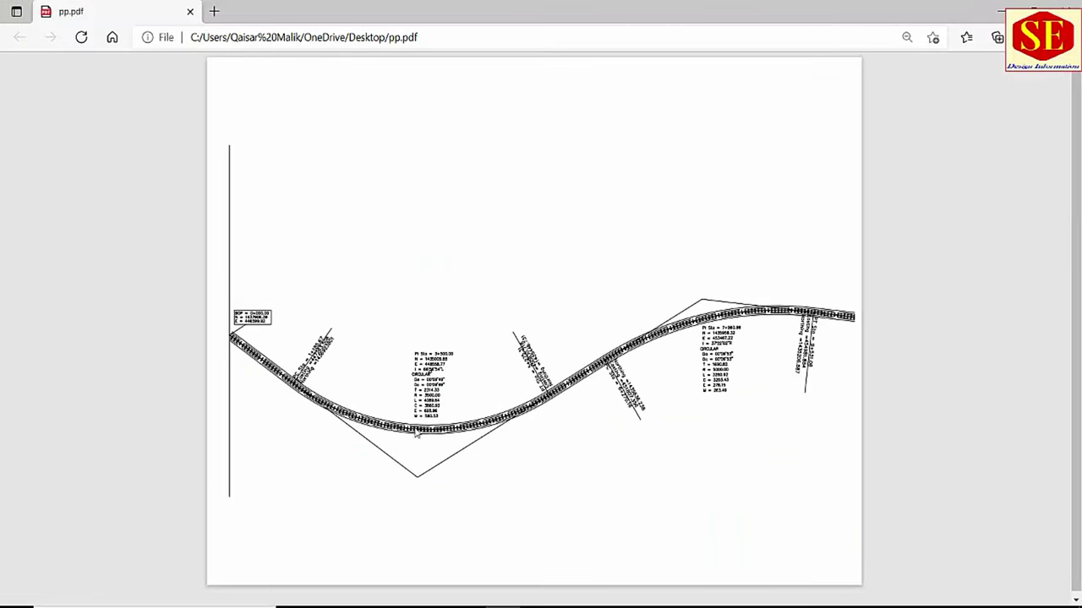
ctrl+scroll(430, 405, up, 1)
ctrl+scroll(429, 405, up, 3)
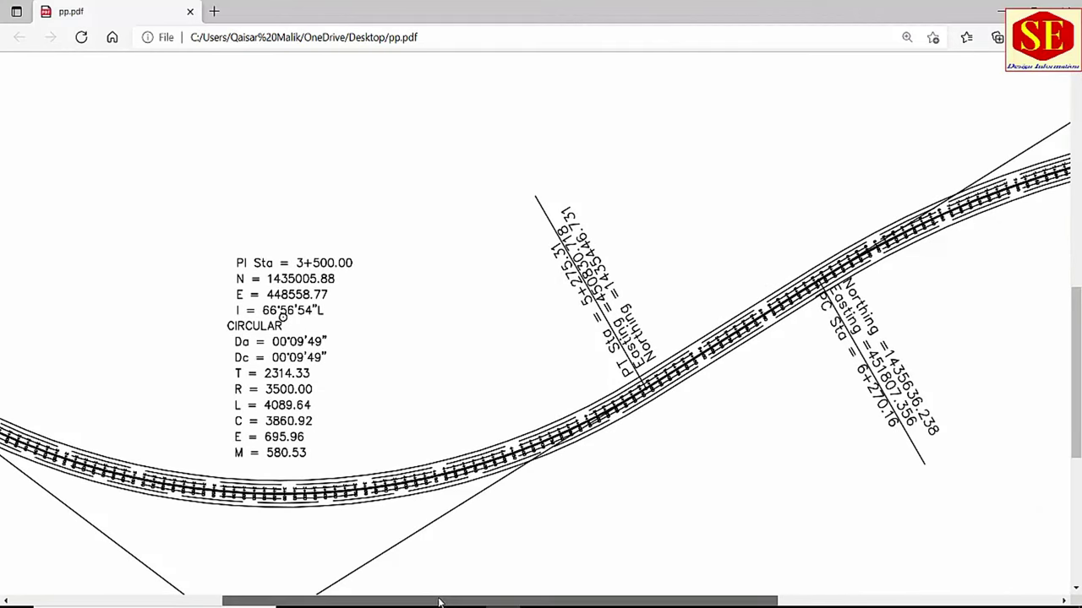
drag(446, 600, 728, 600)
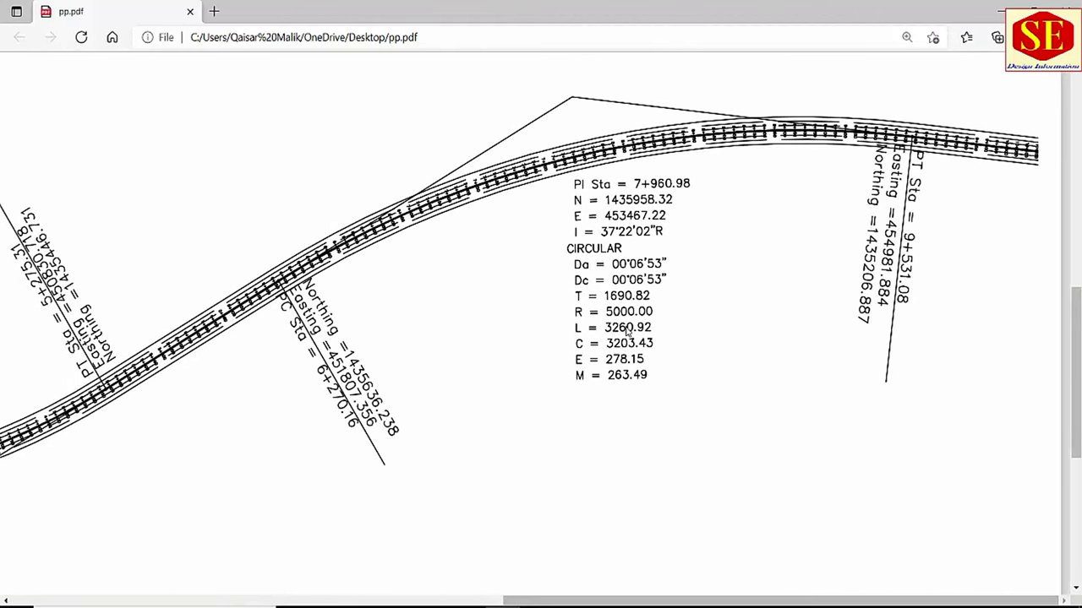
- Set the required station to 6+271
key(alt+Tab)
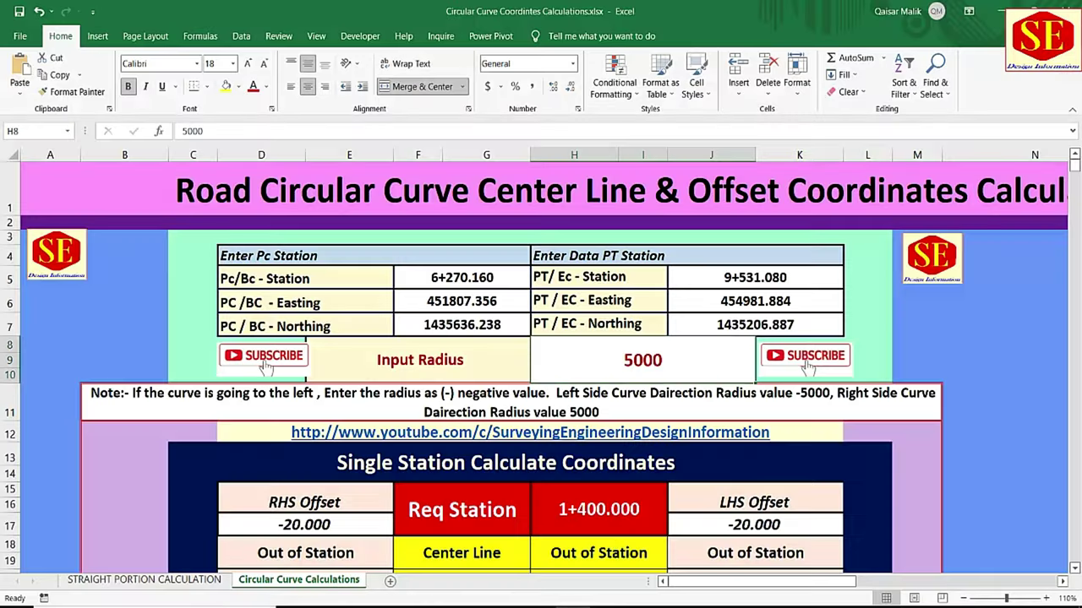
scroll(616, 374, down, 2)
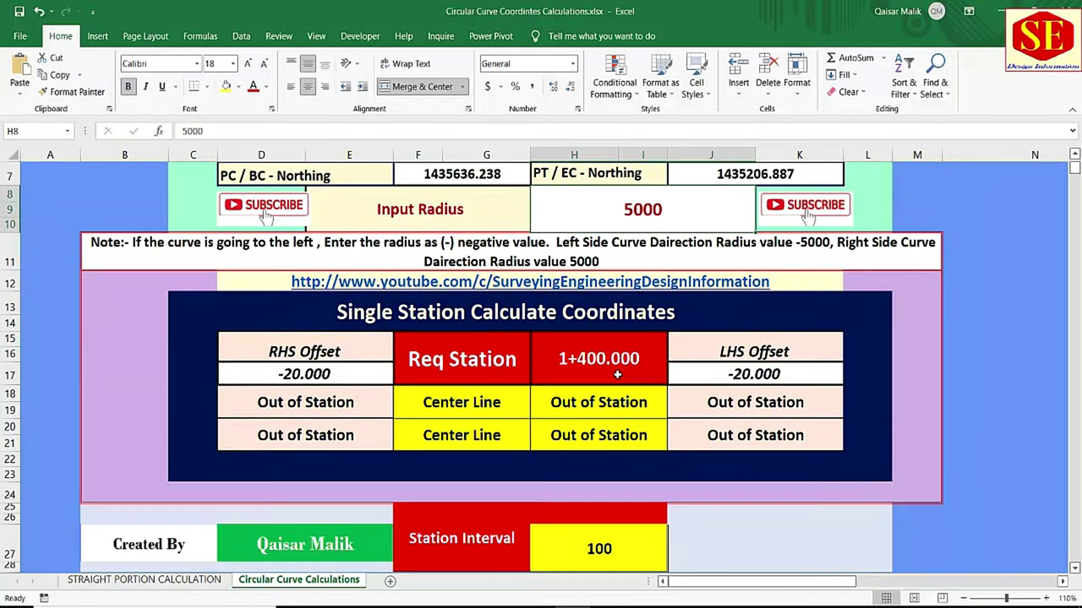
click(662, 348)
scroll(659, 397, up, 2)
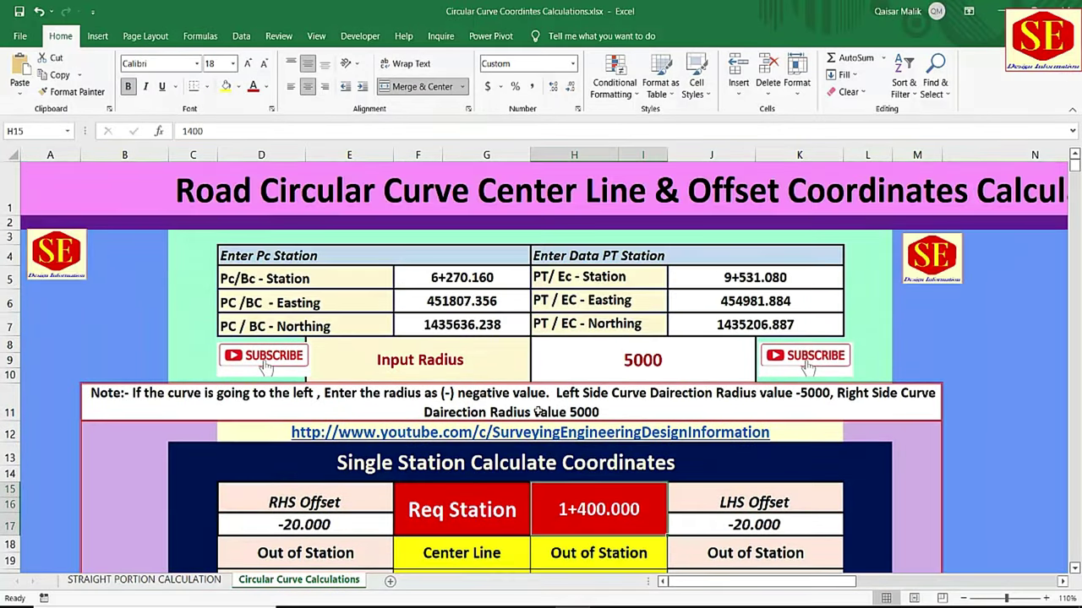
text(6+2)
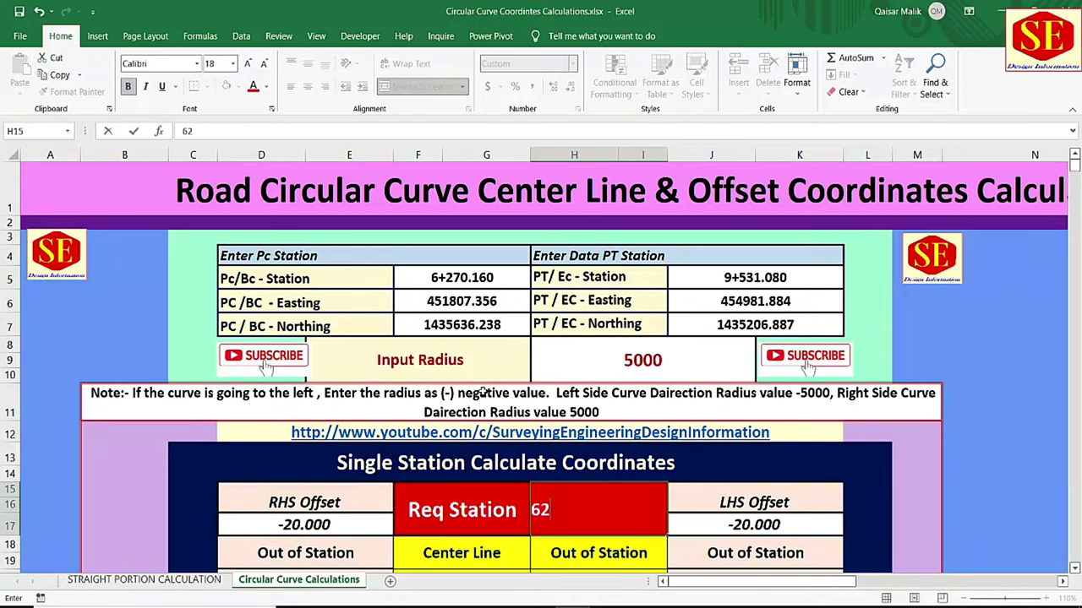
text(71)
key(Return)
- Check the station interval of 100 and the calculated stations starting at 6+270.160
scroll(574, 467, down, 1)
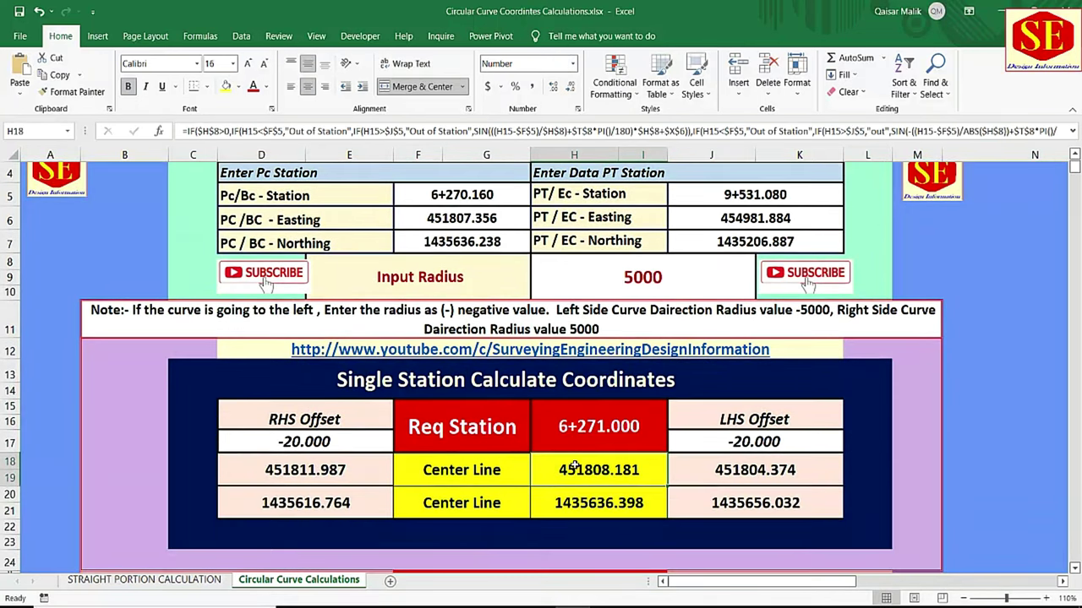
scroll(473, 457, down, 3)
scroll(549, 434, down, 1)
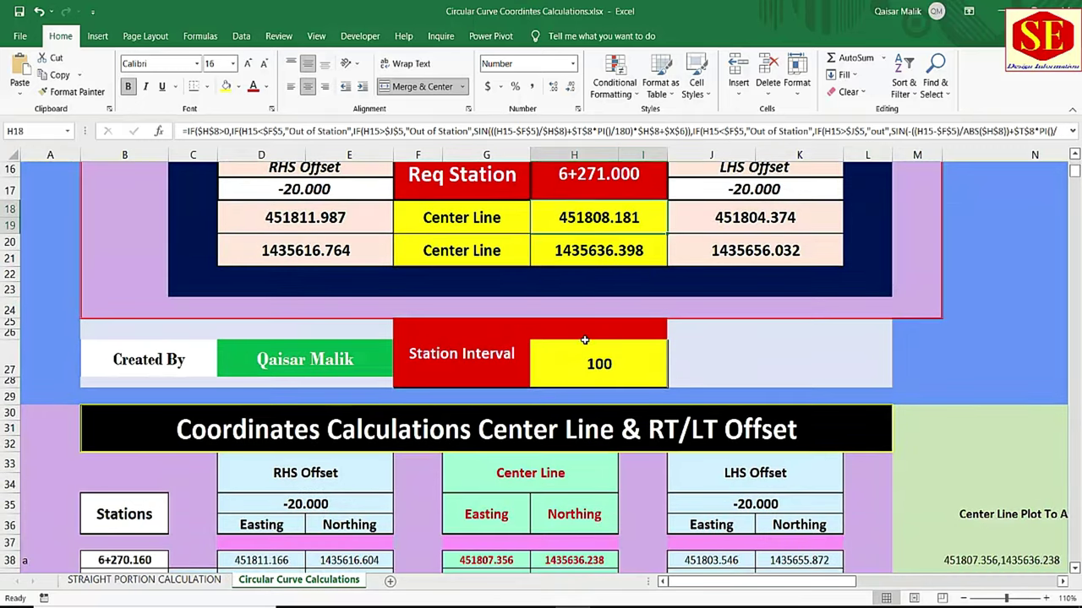
click(538, 368)
scroll(478, 372, down, 2)
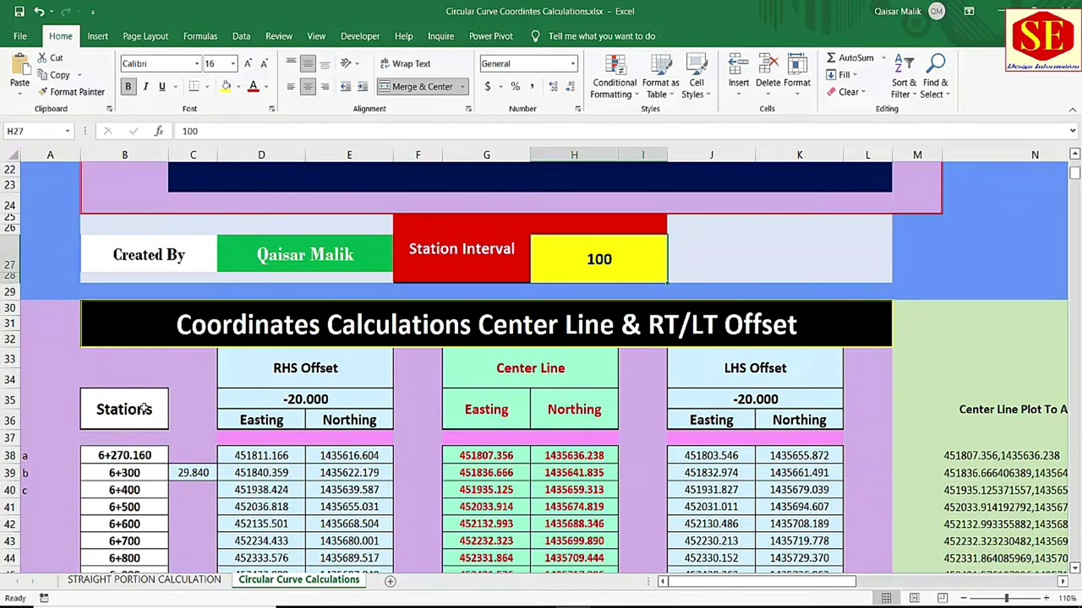
click(124, 456)
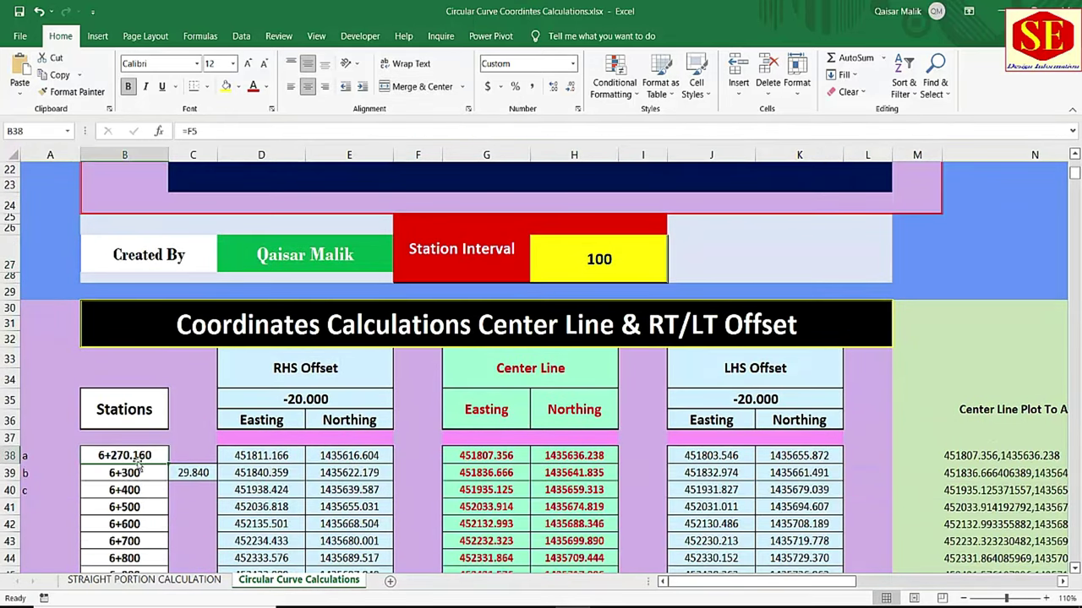
click(123, 476)
key(Right)
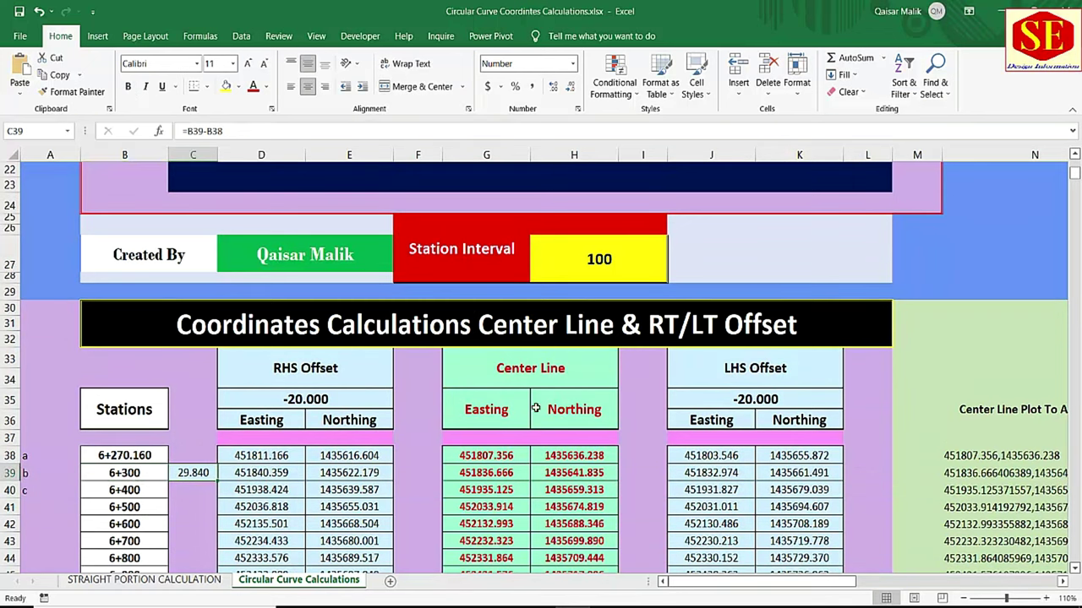
drag(696, 587, 746, 585)
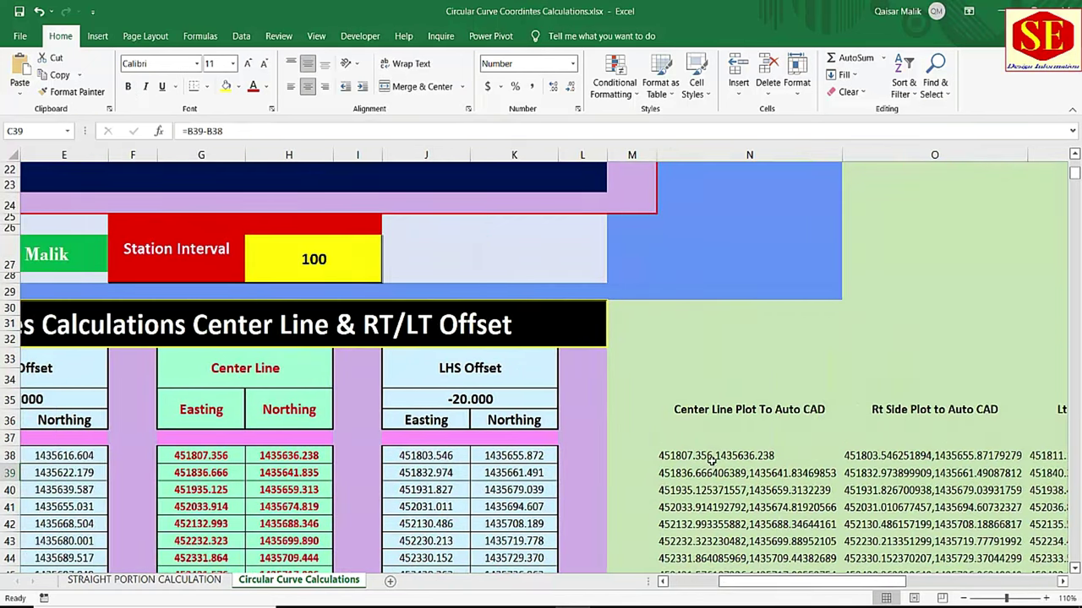
- Fill the Center Line Plot To Auto CAD column down and copy it for Layout.dwg
click(712, 461)
double_click(842, 465)
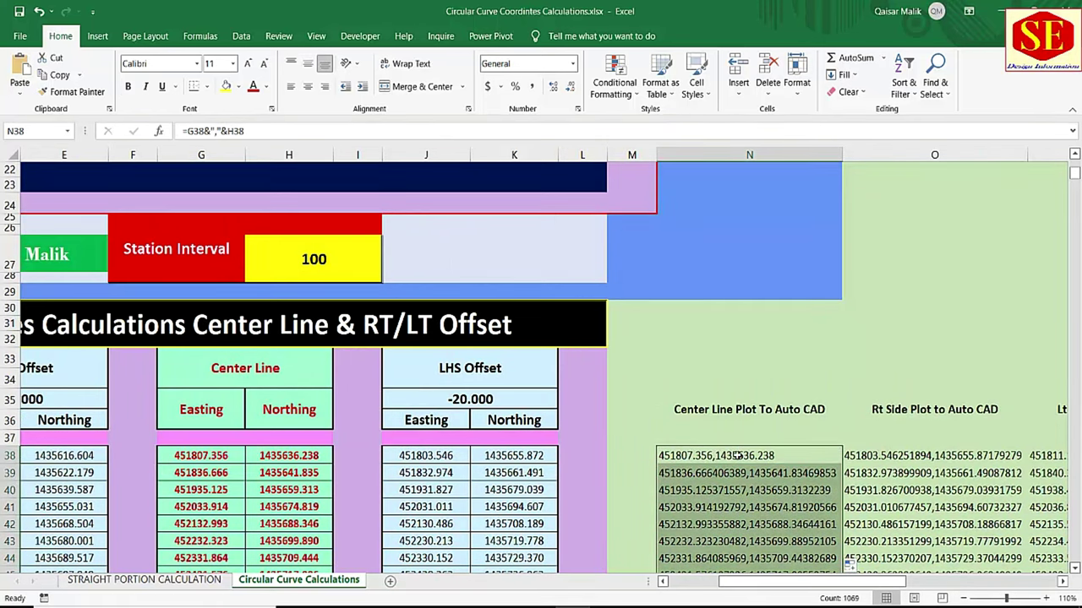
right_click(729, 455)
click(760, 150)
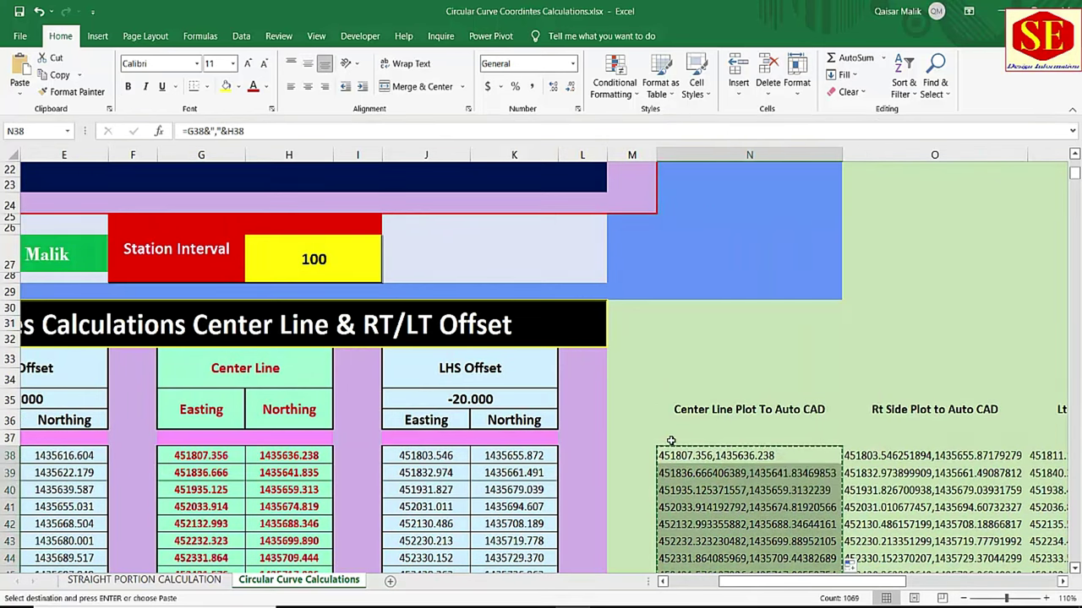
click(625, 528)
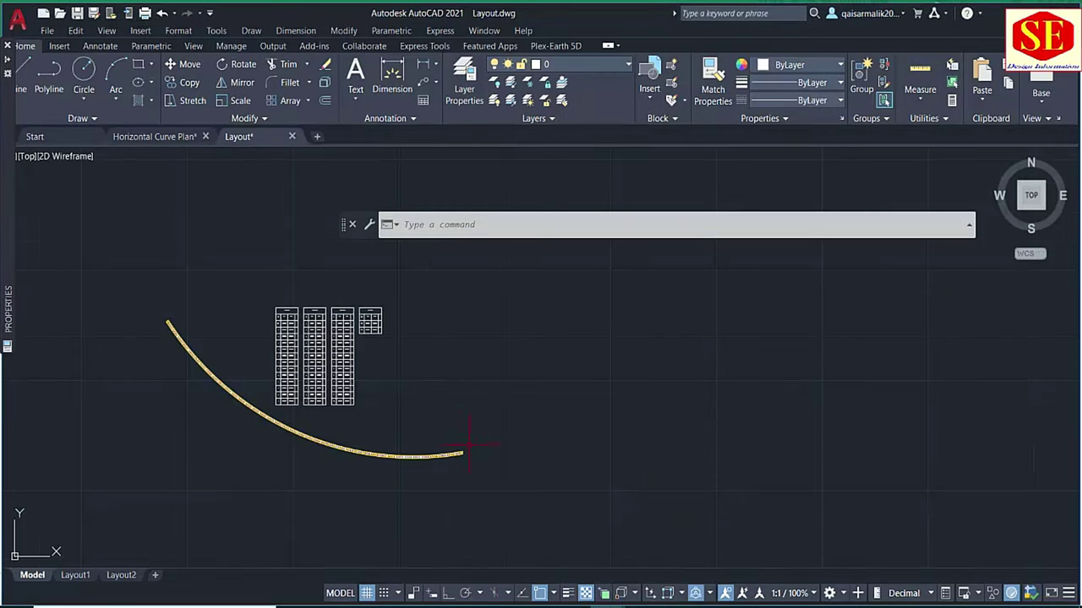
- Set the object colour to green and draw a polyline through the pasted centreline coordinates
scroll(437, 494, up, 5)
click(799, 65)
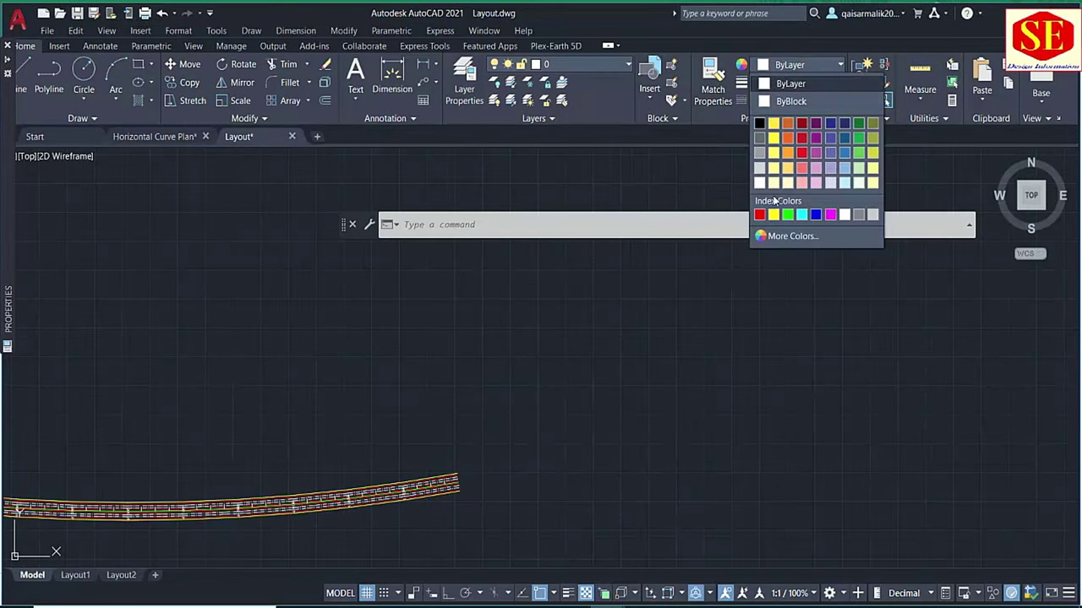
click(787, 214)
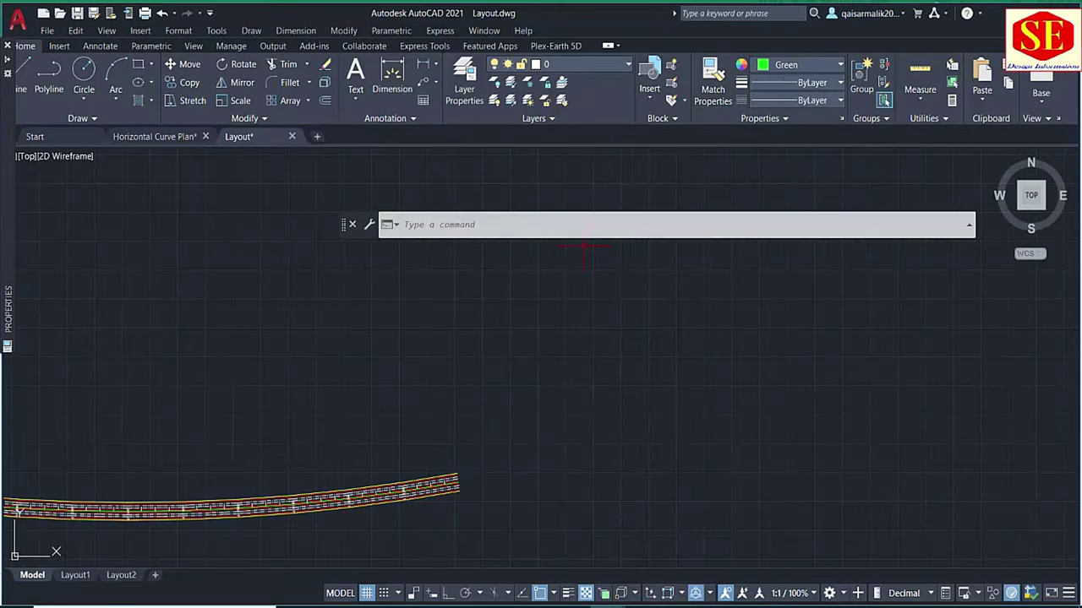
text(pl)
key(Return)
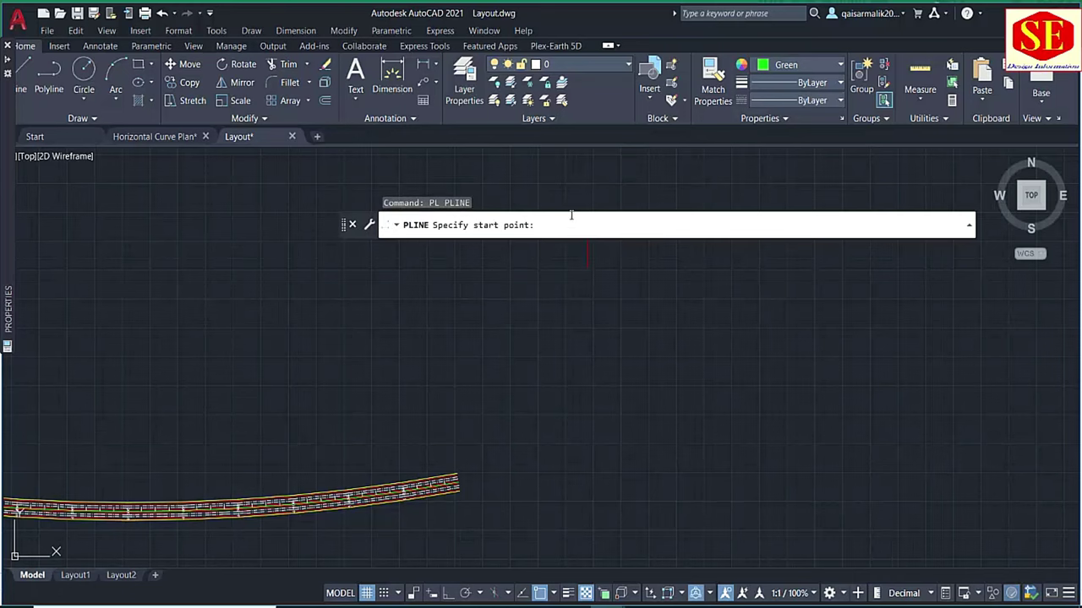
right_click(571, 219)
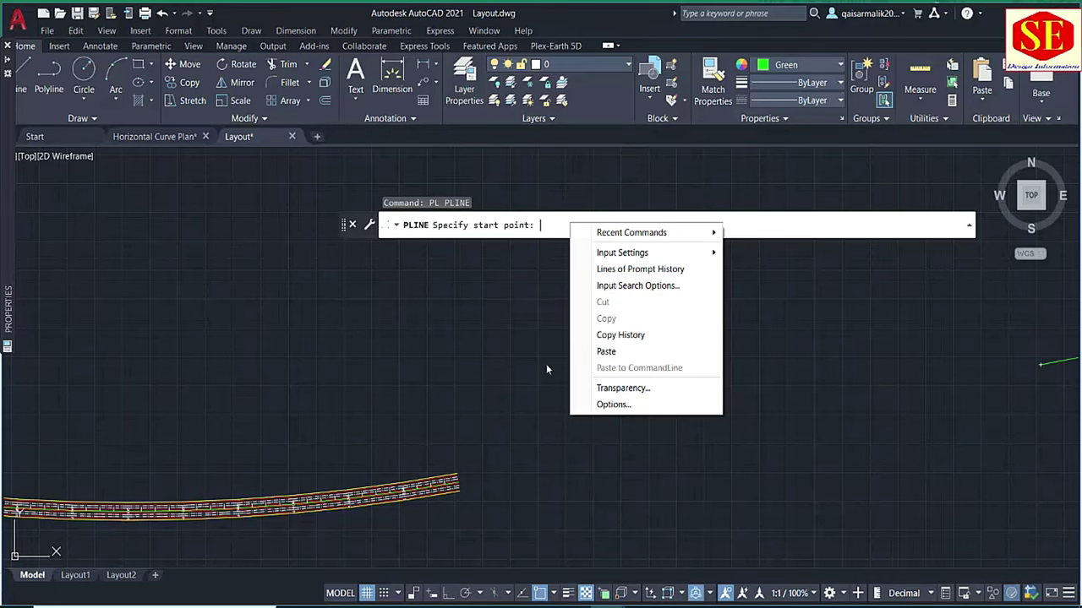
scroll(577, 404, down, 3)
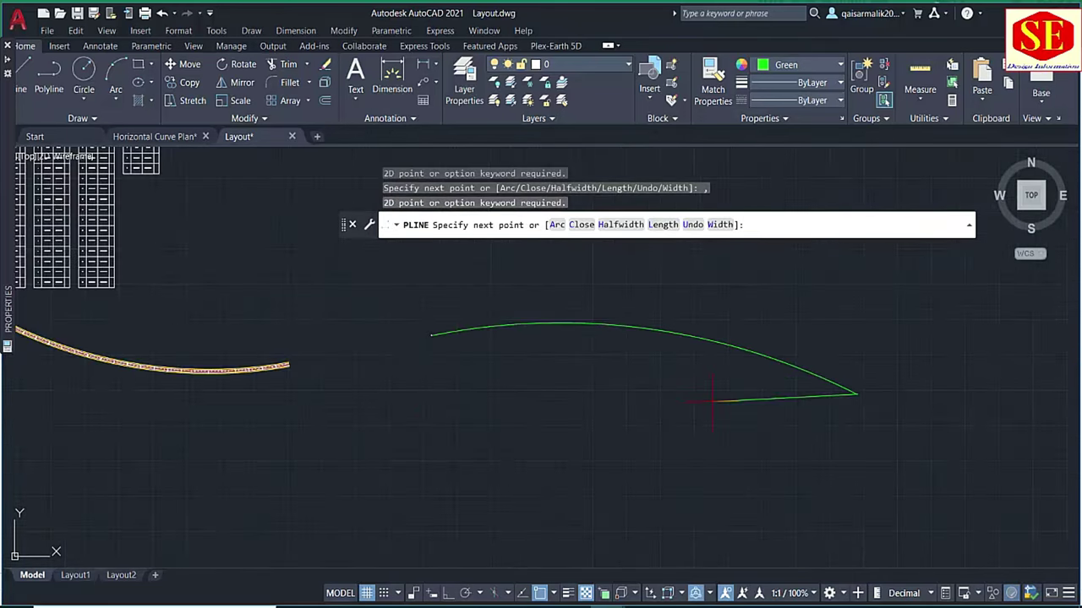
key(Escape)
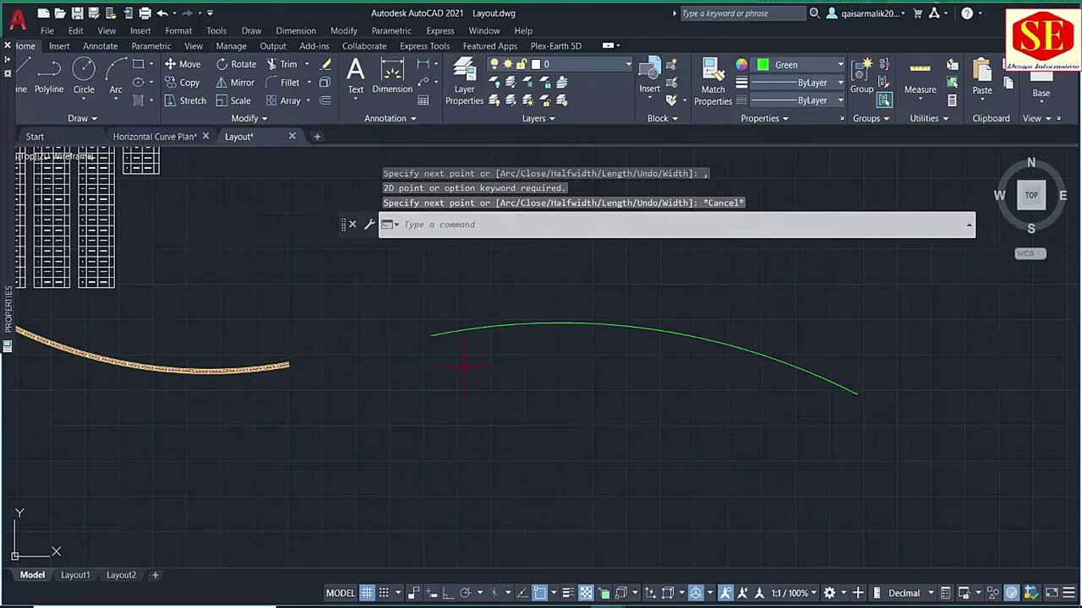
- Check the LHS offset easting formula and station columns in Excel, then return to Layout.dwg
scroll(422, 368, up, 2)
scroll(153, 393, up, 2)
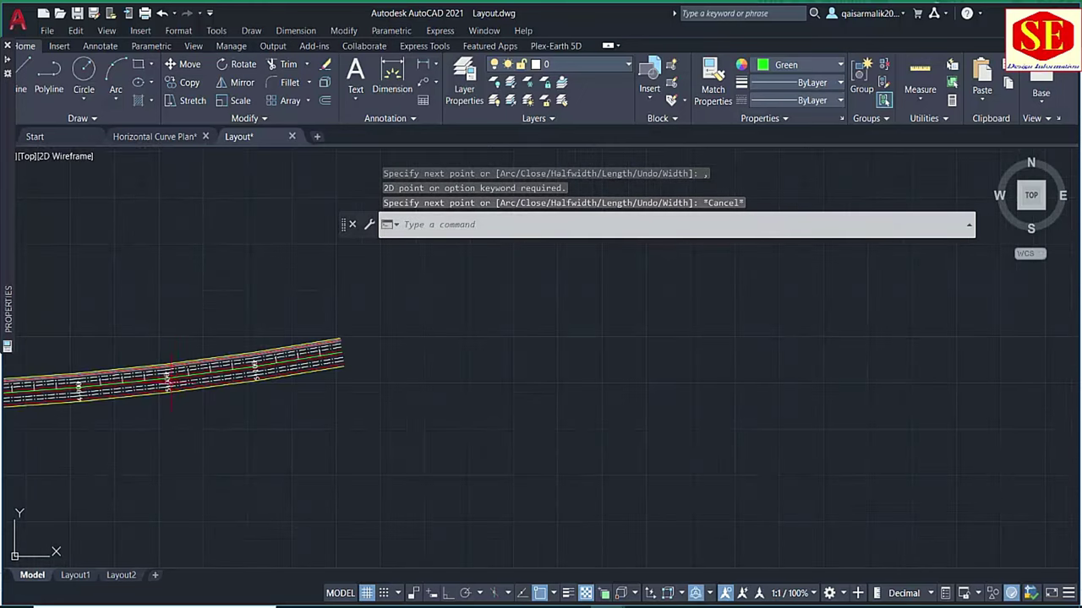
key(alt+Tab)
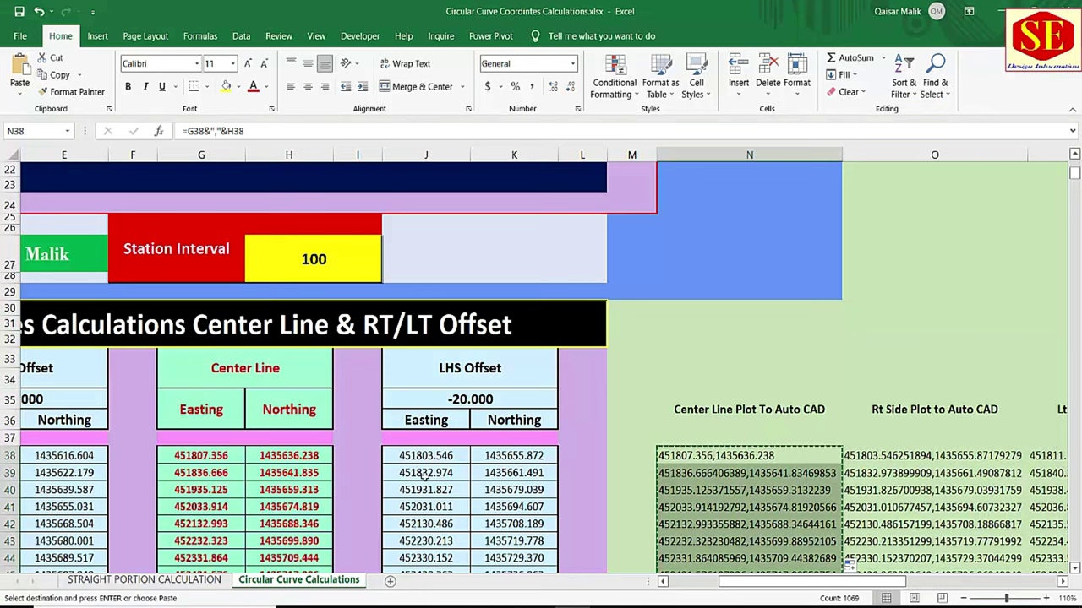
click(426, 473)
click(700, 589)
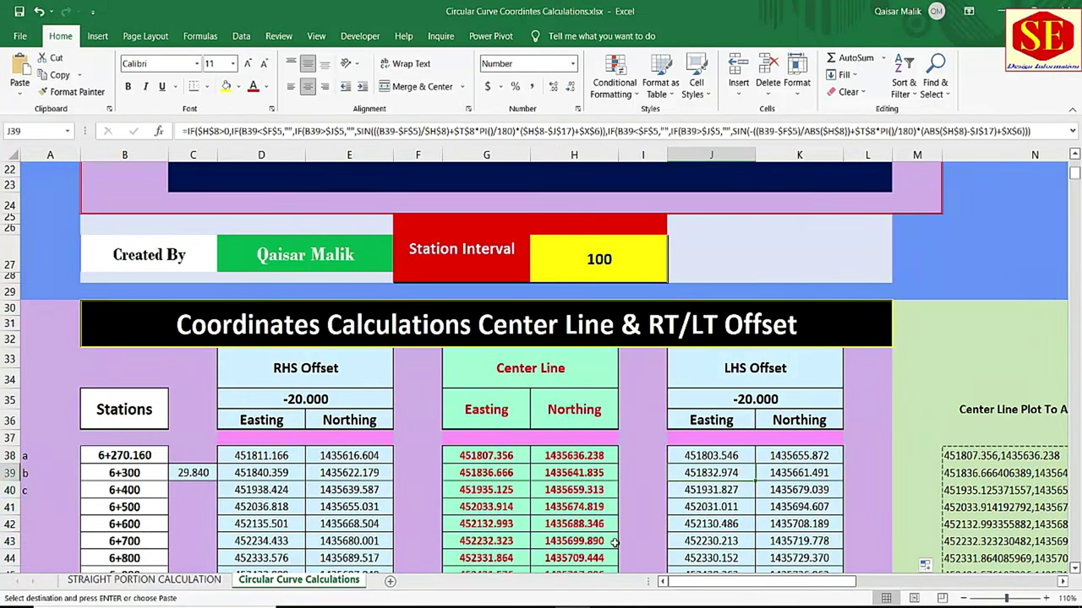
click(679, 464)
- Centre the view on the green centreline and set an offset distance of 3.65
scroll(679, 464, down, 3)
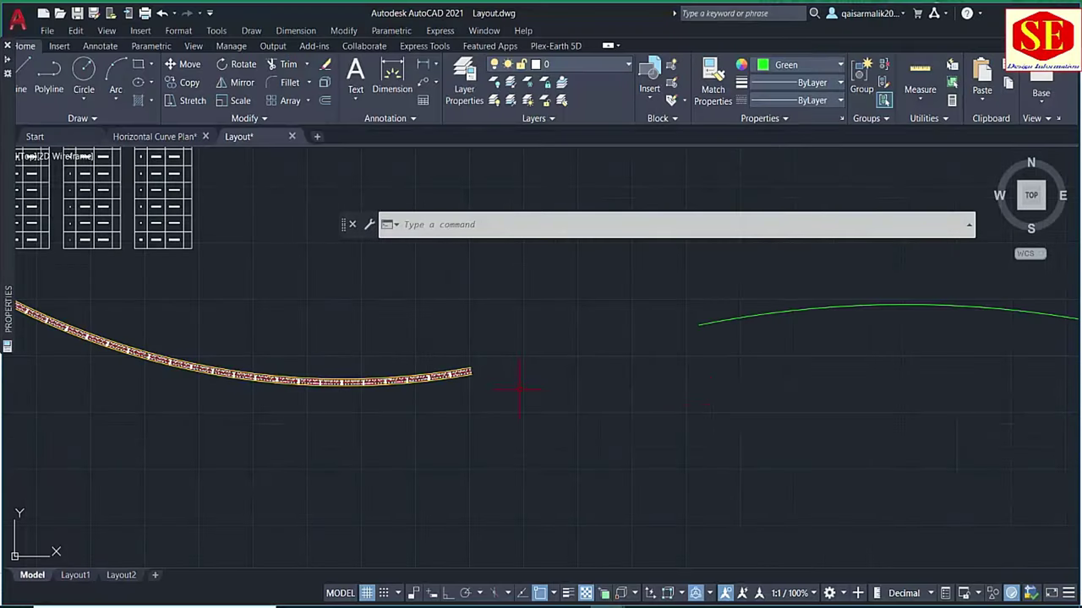
middle_drag(519, 386, 360, 447)
scroll(360, 447, up, 3)
middle_drag(129, 457, 575, 412)
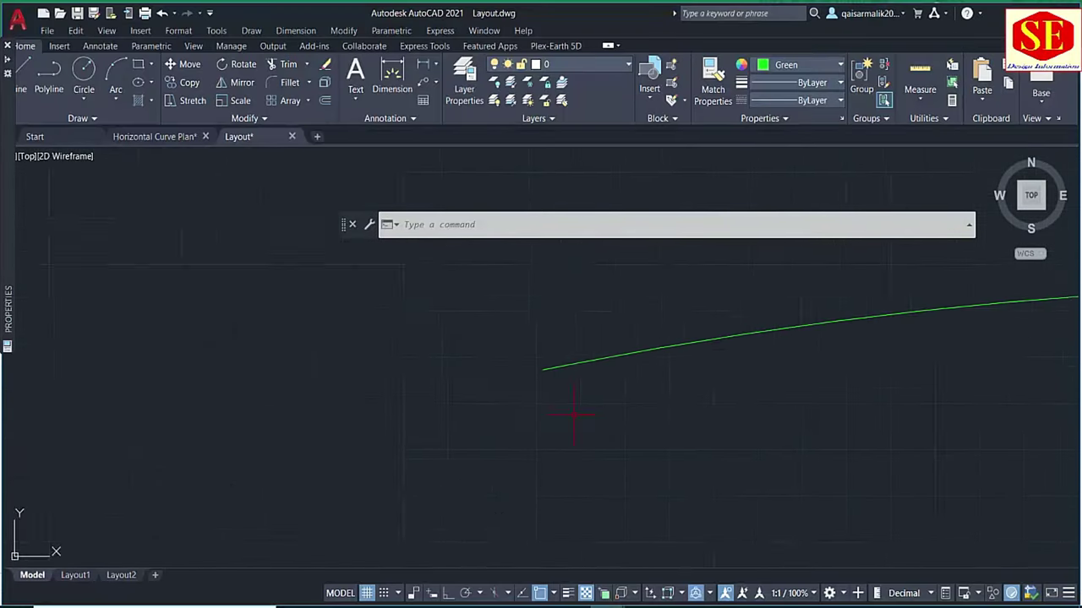
scroll(298, 460, down, 2)
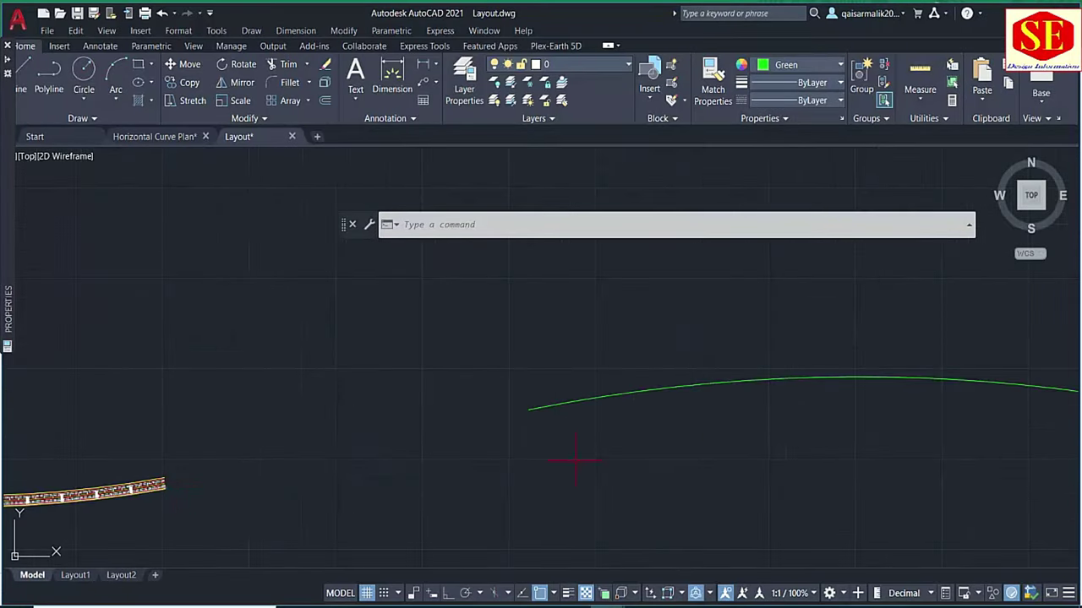
middle_drag(572, 454, 321, 456)
scroll(495, 393, up, 2)
text(o)
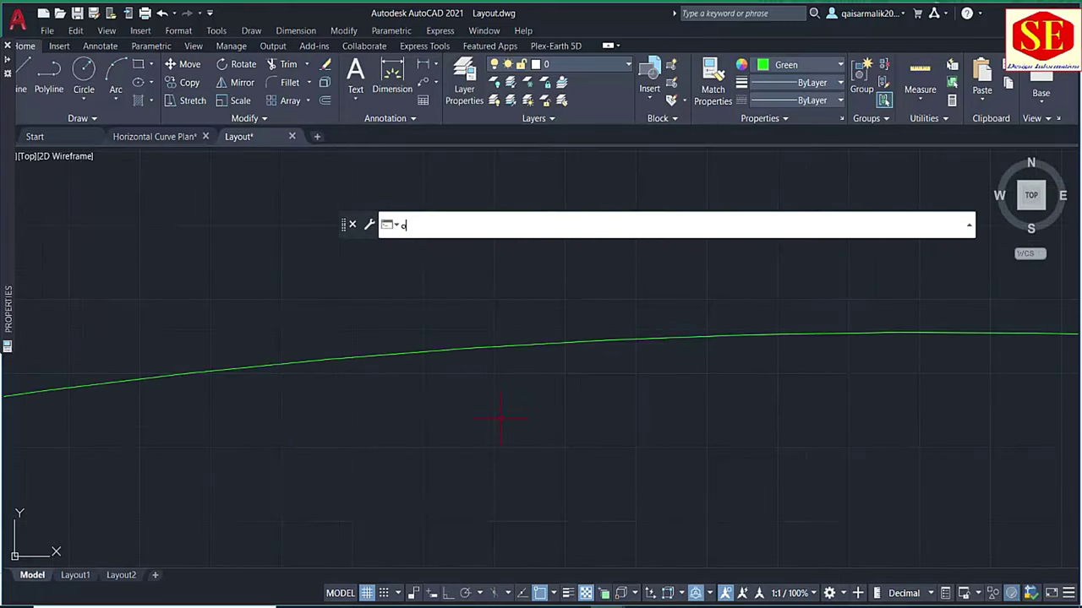
key(Return)
text(65)
key(Return)
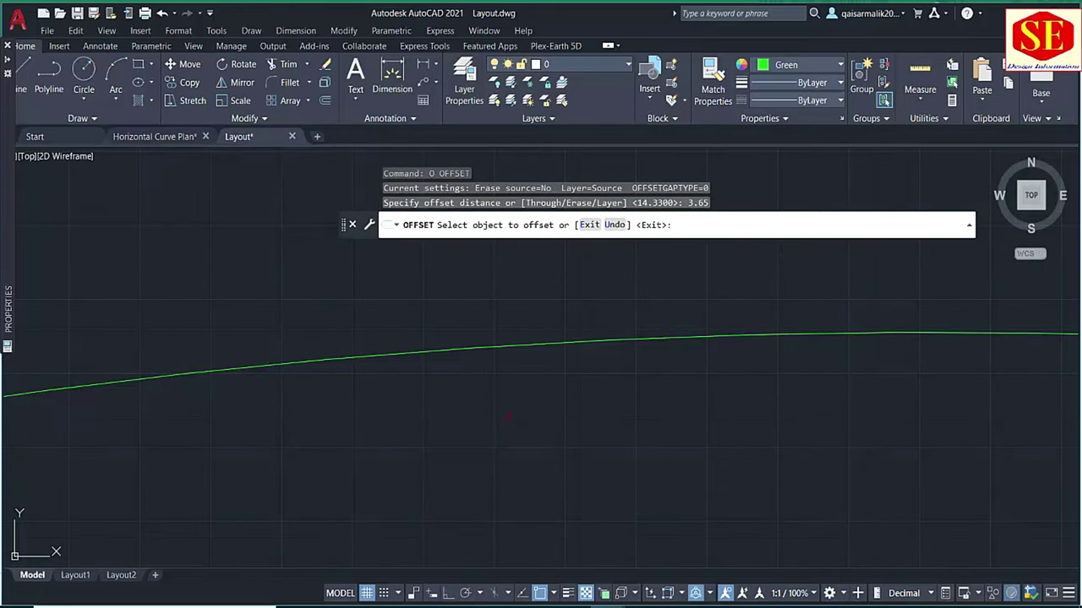
- Create three parallel lines 3.65 apart above the centreline
click(473, 351)
click(460, 344)
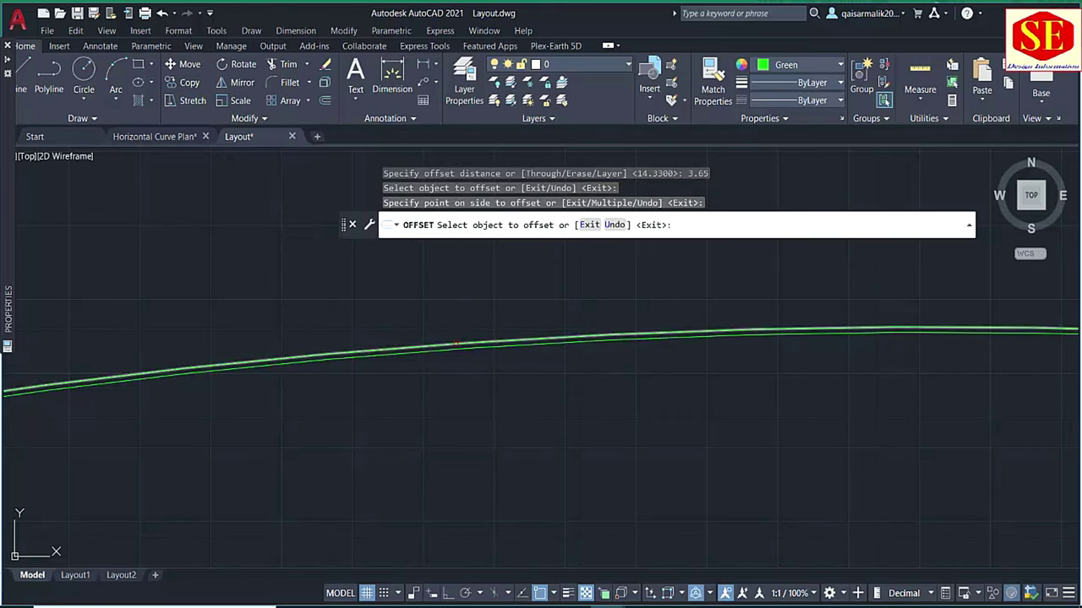
click(454, 345)
click(456, 342)
click(458, 342)
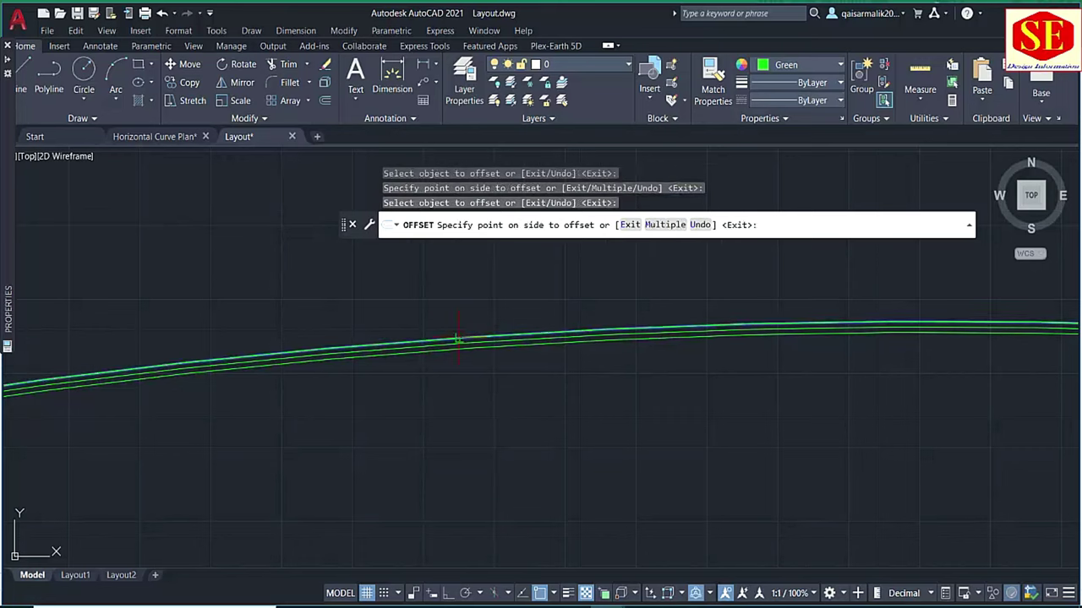
click(459, 340)
- Create three more parallel lines 3.65 apart below the centreline
scroll(459, 340, up, 3)
click(457, 376)
click(457, 387)
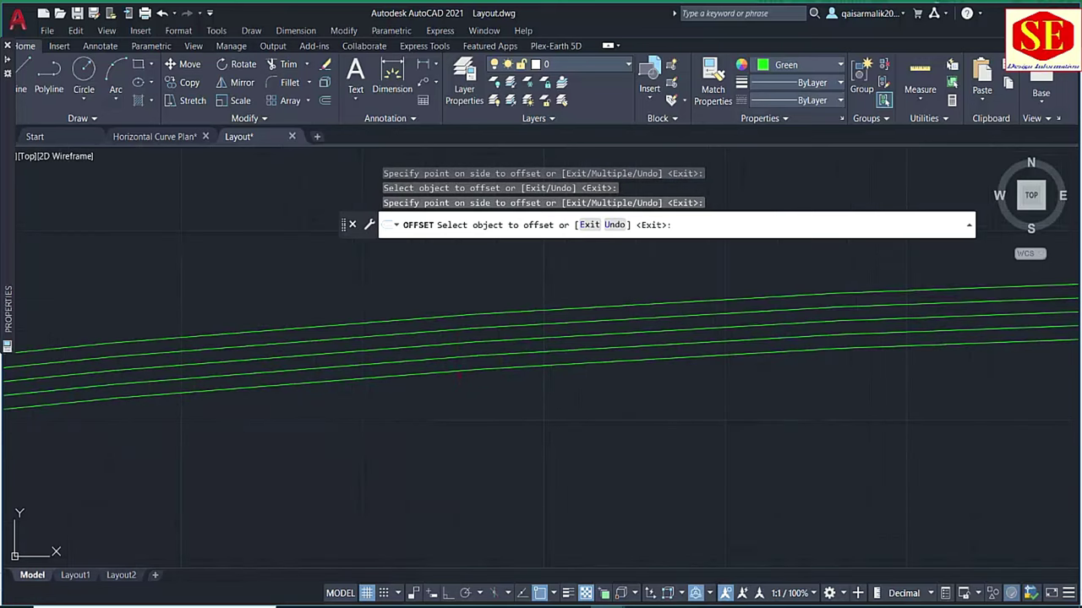
click(456, 372)
click(458, 415)
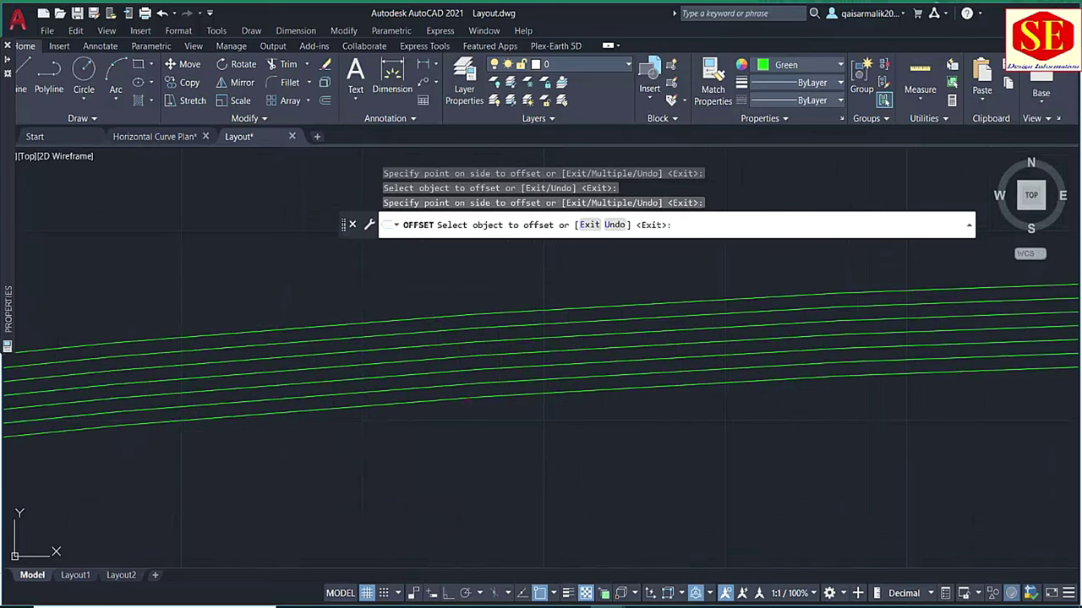
key(Escape)
click(471, 345)
click(475, 363)
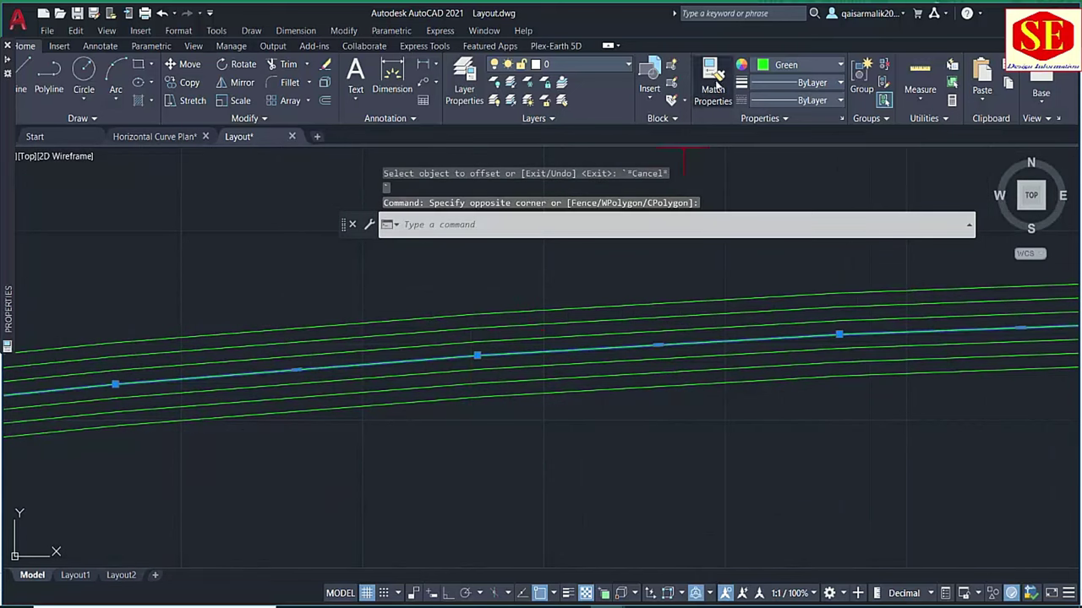
- Make the upper and lower pairs of lane lines white
key(Escape)
click(502, 298)
key(Escape)
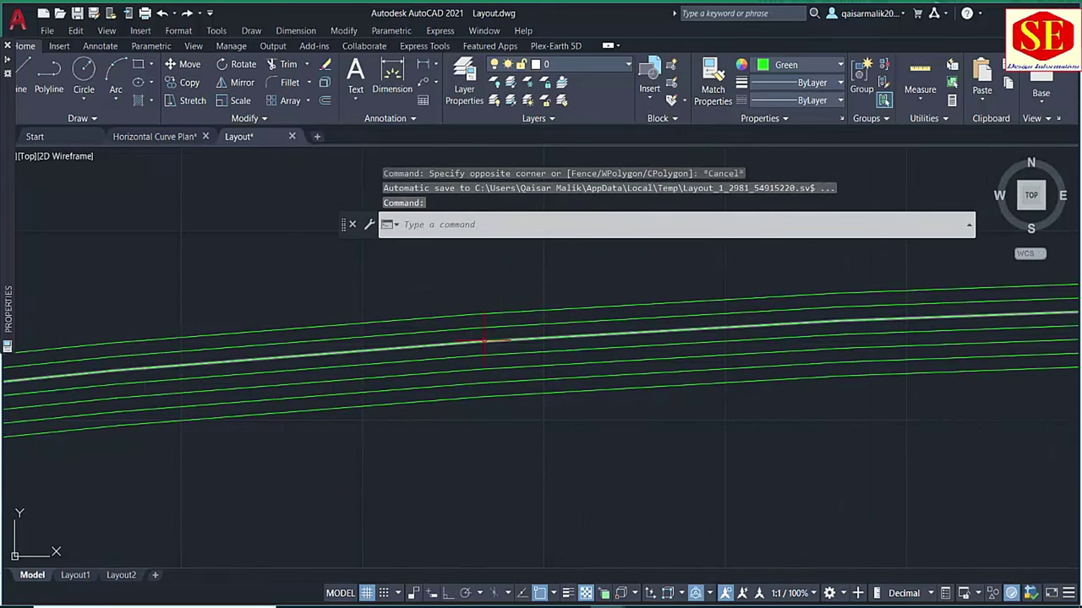
click(487, 336)
click(482, 319)
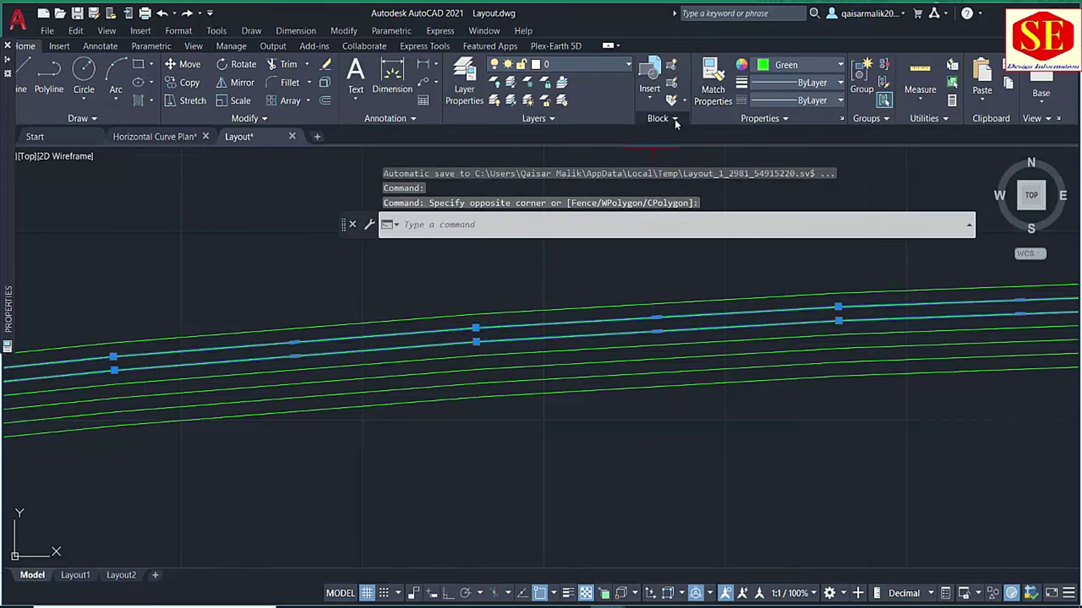
click(773, 67)
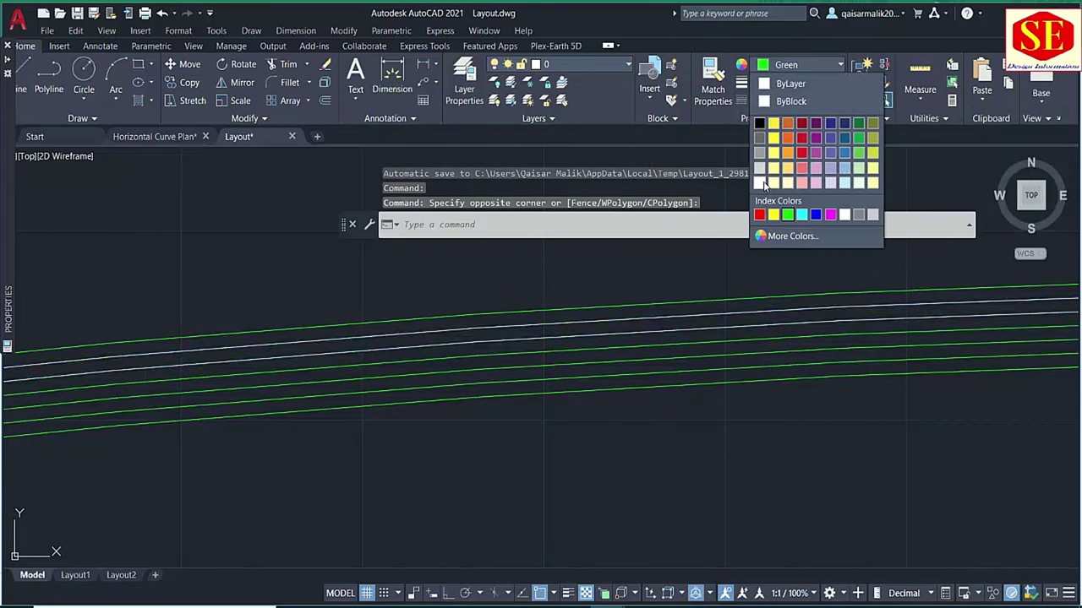
click(763, 183)
click(543, 370)
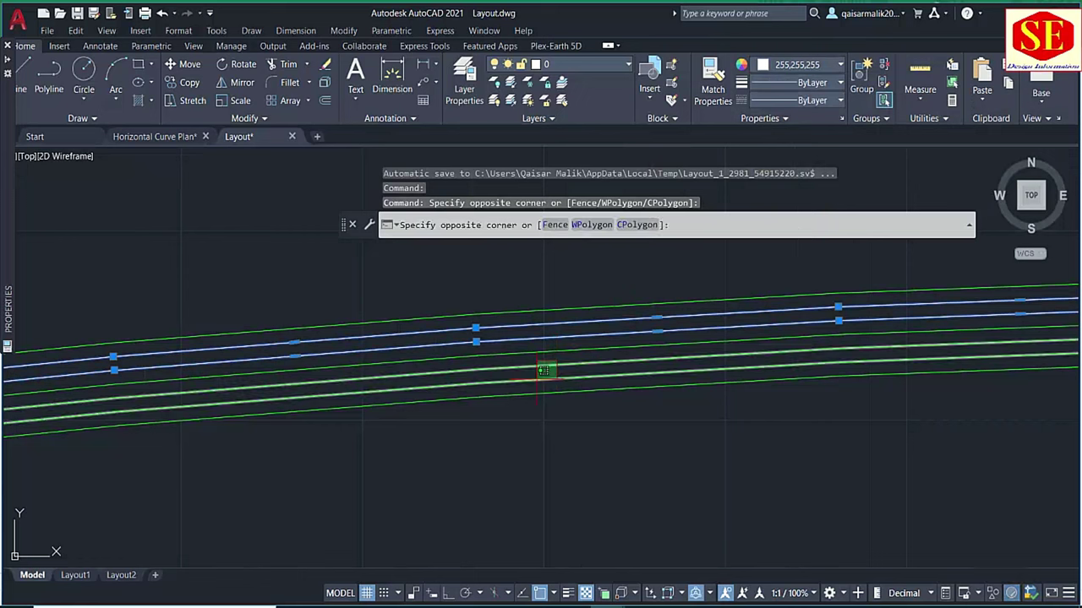
click(724, 158)
click(773, 67)
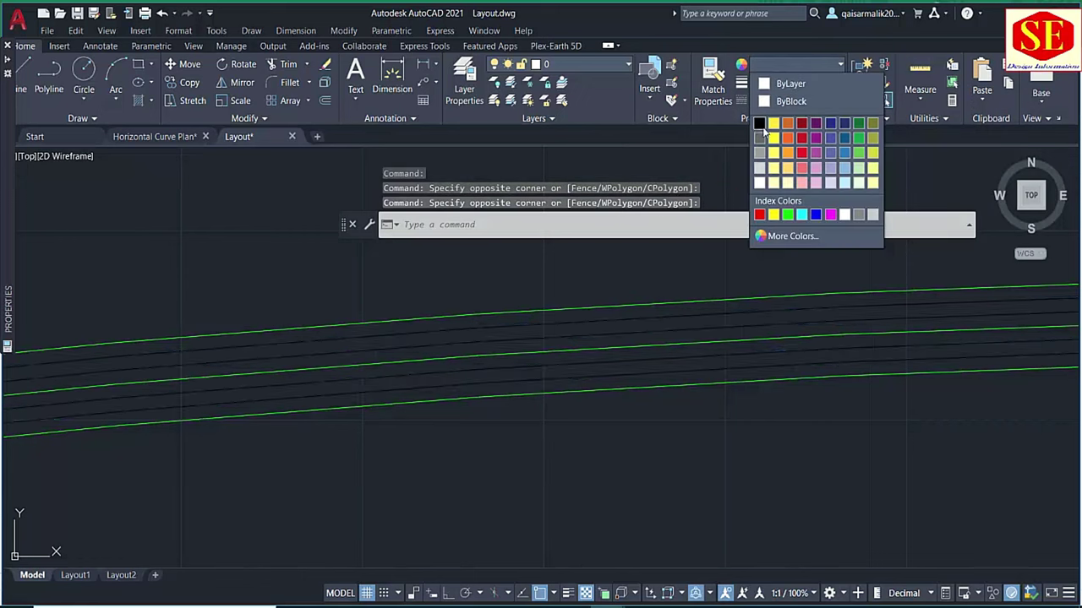
click(760, 184)
key(Escape)
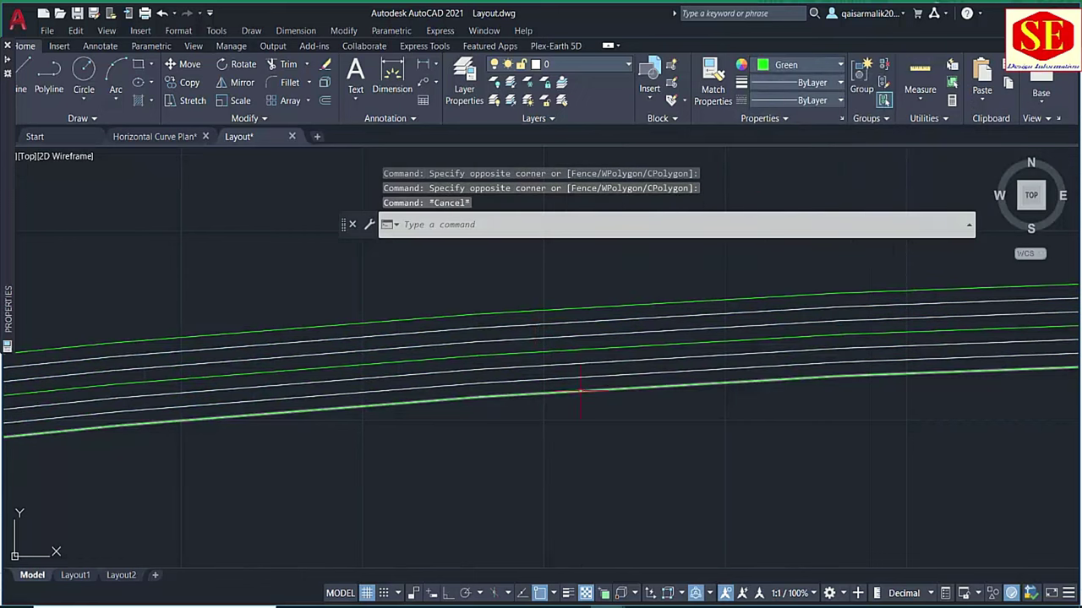
- Make the top and bottom edge lines red
click(542, 310)
click(535, 391)
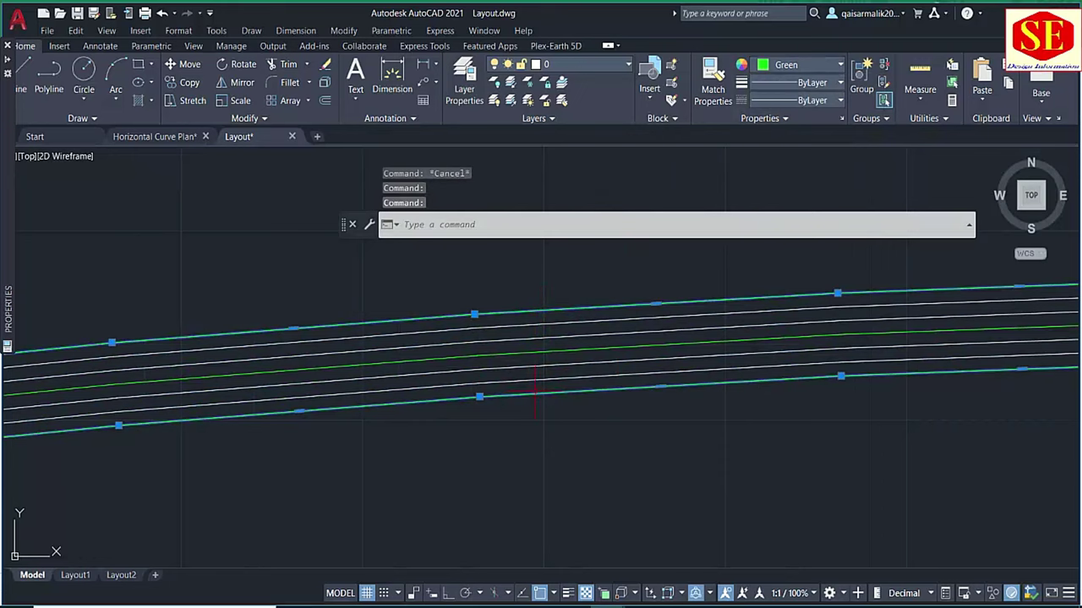
click(786, 68)
click(761, 215)
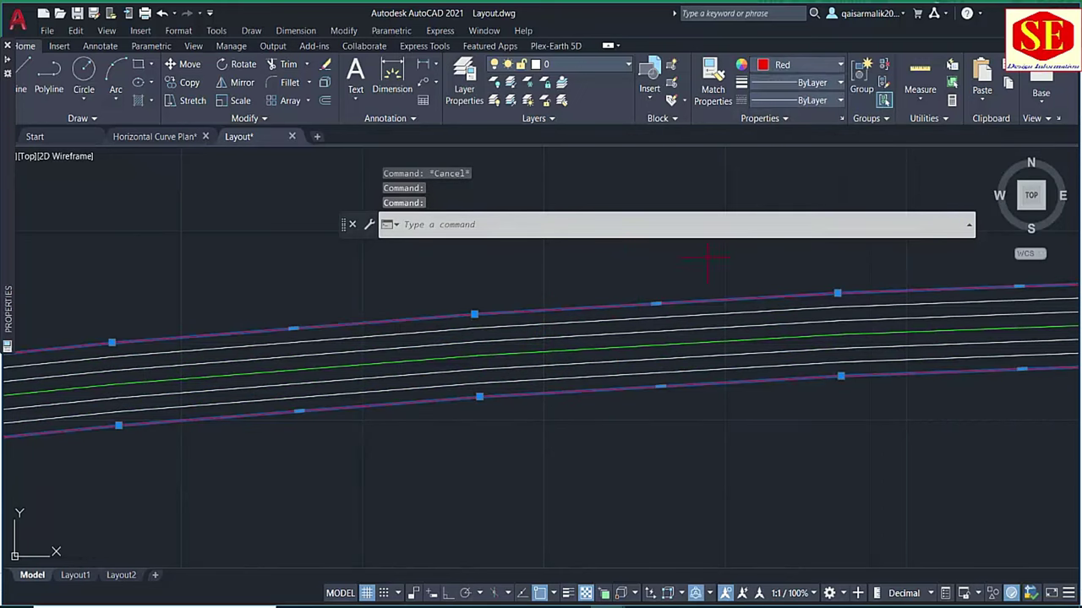
key(Escape)
scroll(658, 359, down, 3)
- Draw a polyline from the top edge's left end to the bottom edge's left end
scroll(385, 360, up, 6)
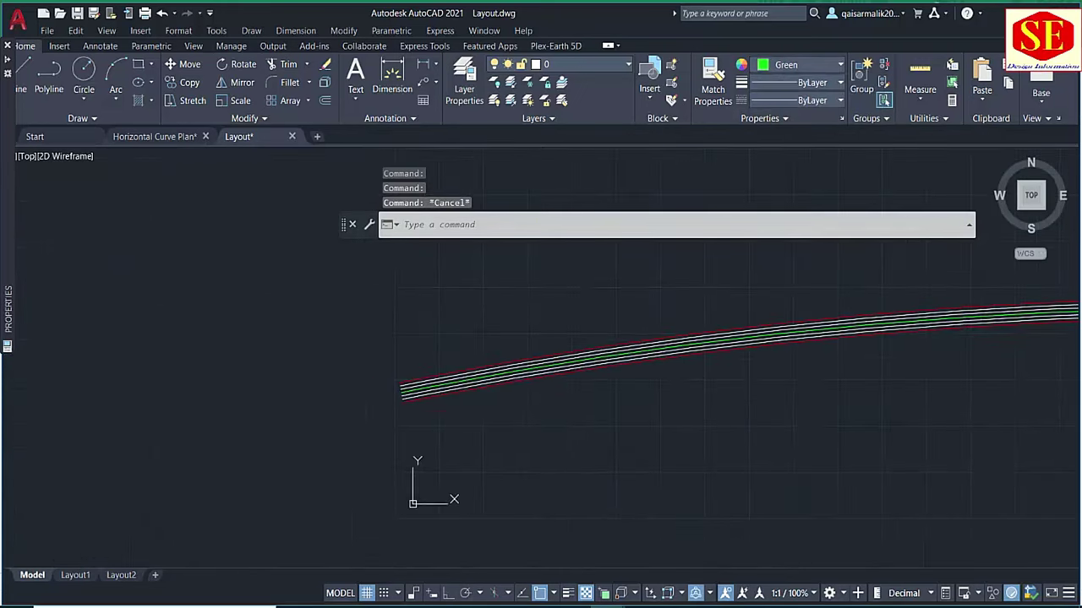
scroll(294, 289, up, 2)
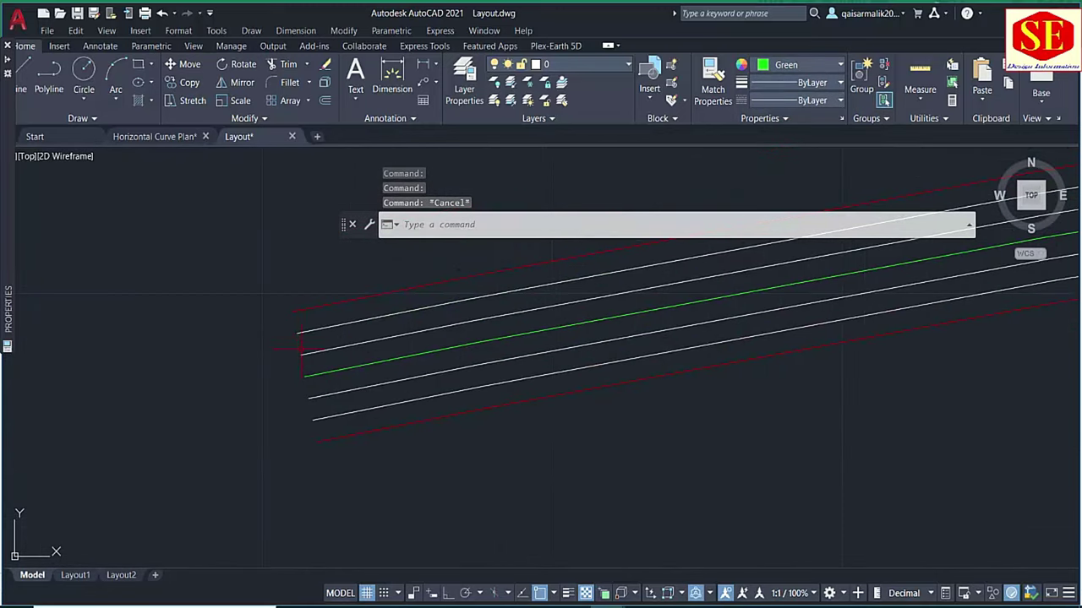
scroll(291, 317, up, 4)
text(pl)
key(Return)
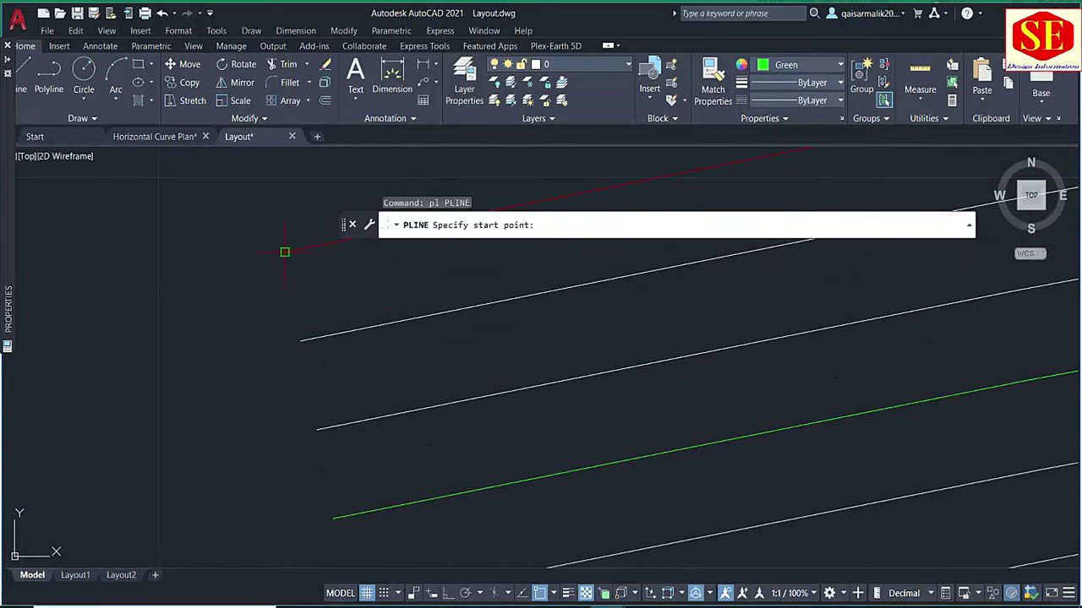
click(288, 246)
scroll(288, 246, down, 3)
click(326, 450)
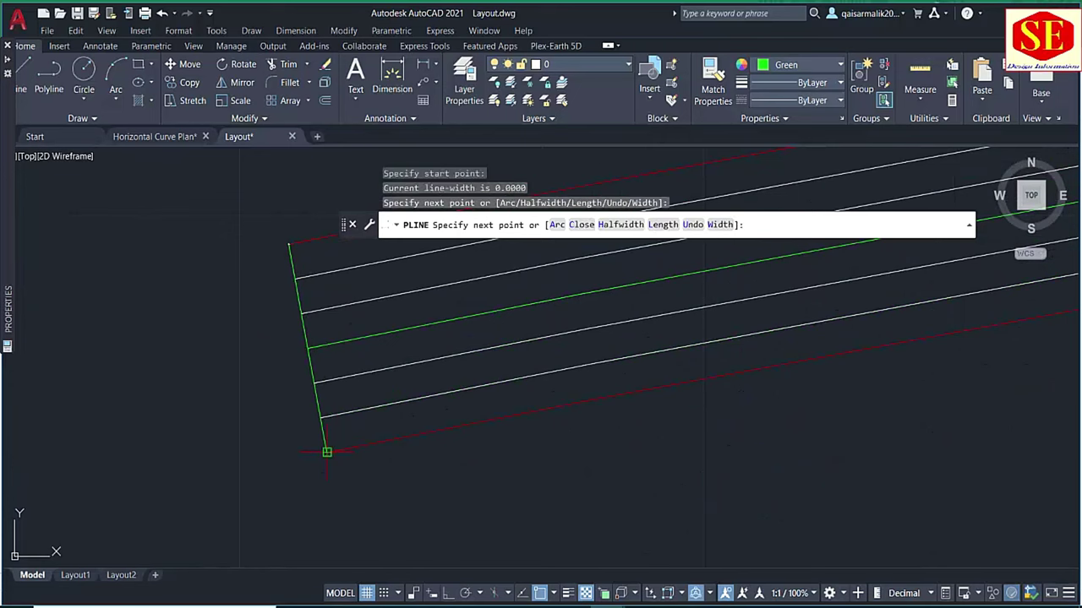
key(Escape)
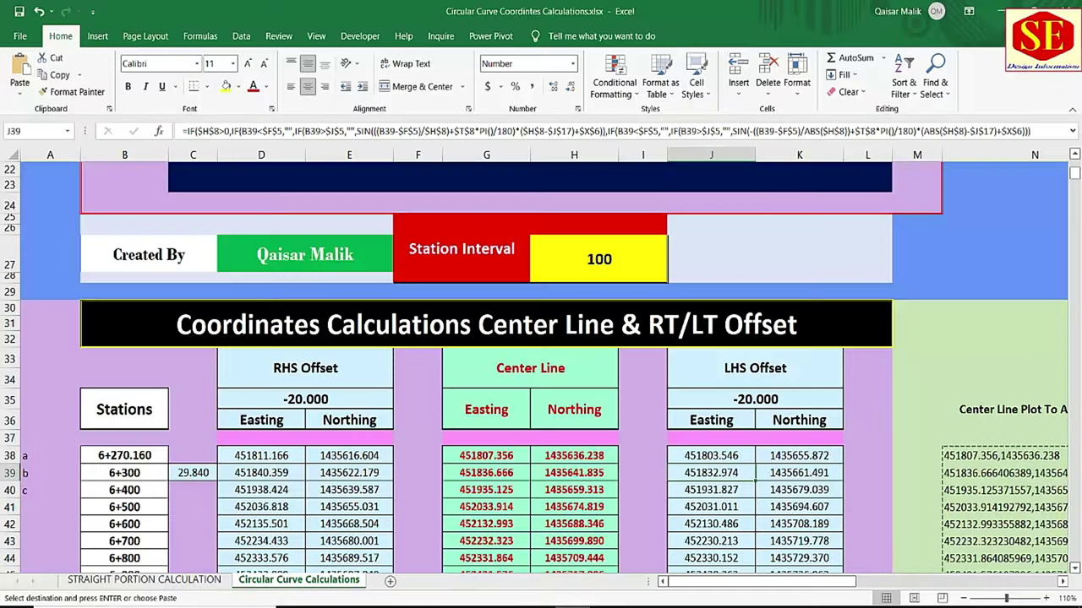
- Read the 29.840 station gap in C39 and inspect B39's formula for station 6+300
click(199, 473)
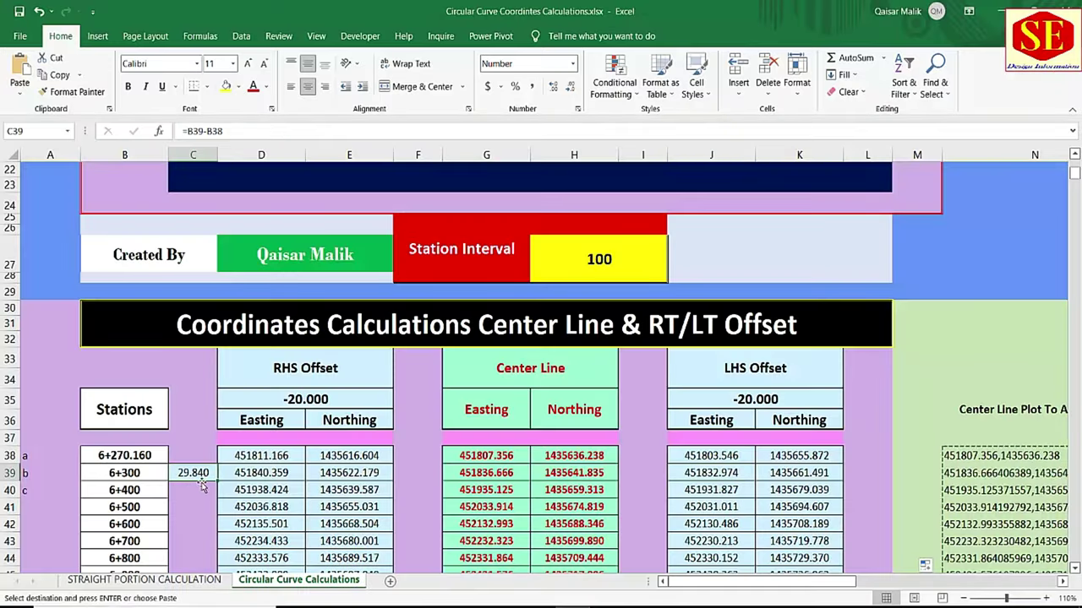
click(127, 474)
double_click(127, 473)
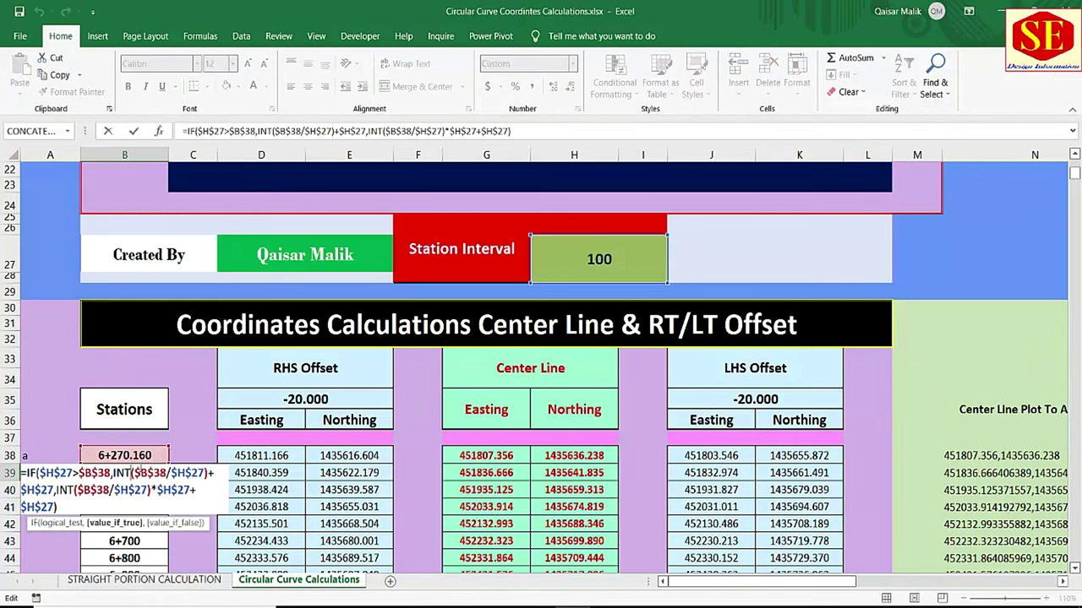
key(Escape)
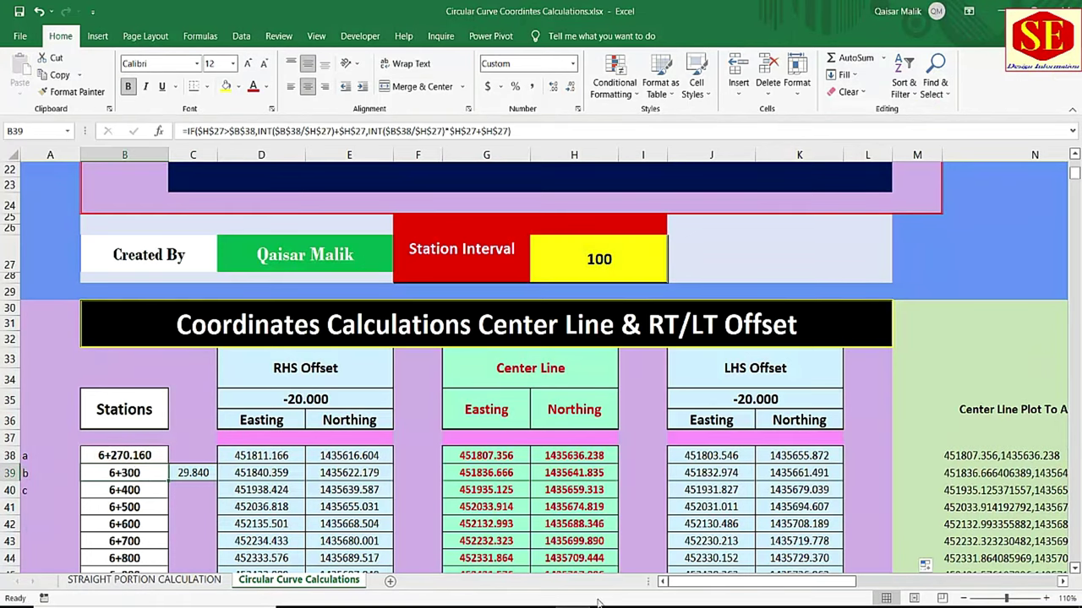
- Offset the start cross-line 29.84 along the road to mark station 6+300
click(684, 549)
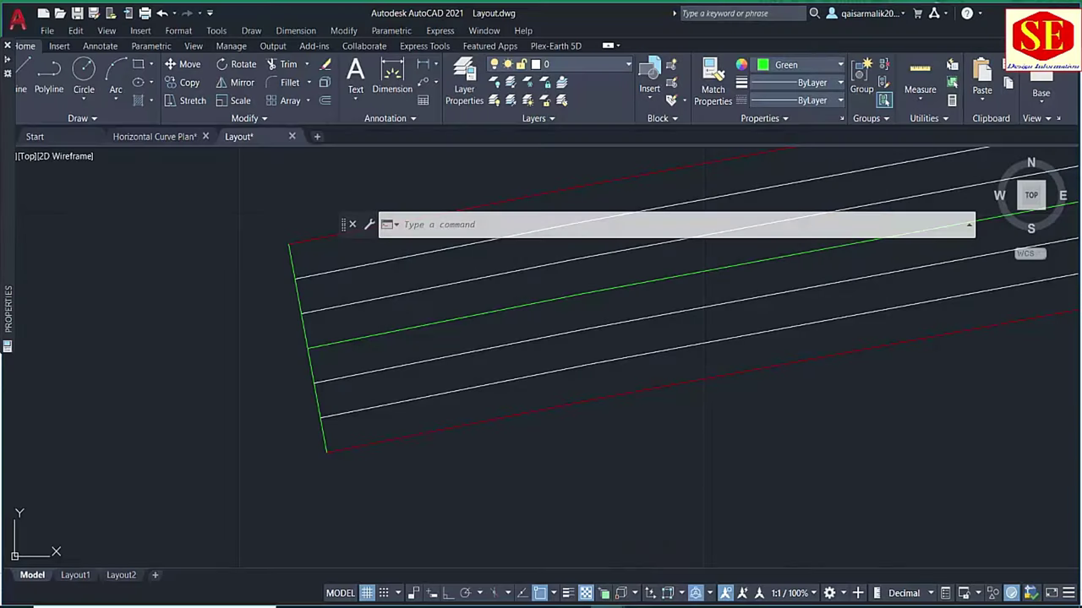
text(o)
key(Return)
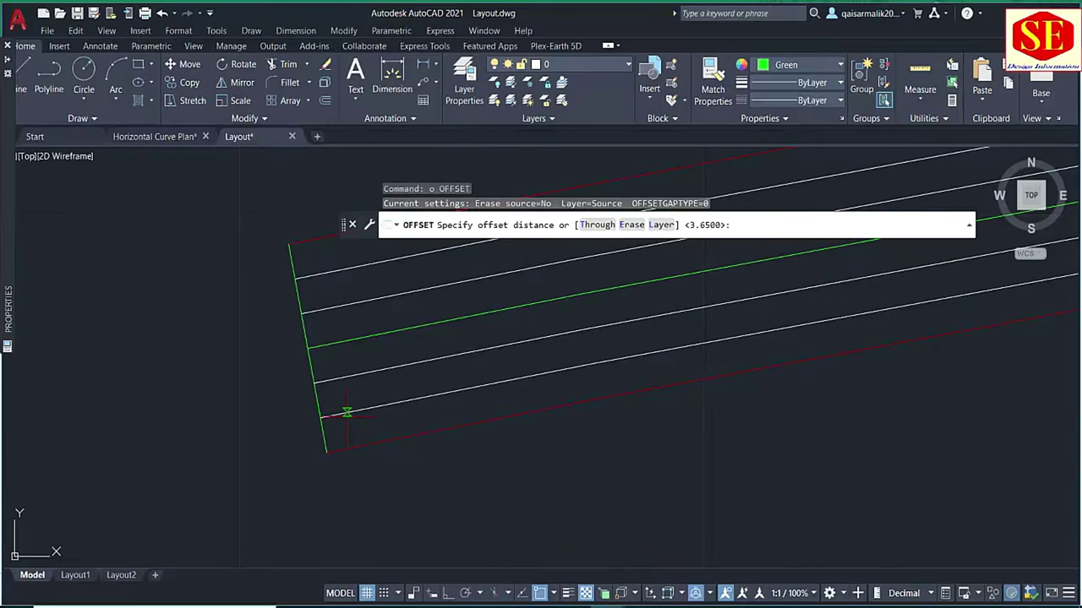
text(29.84)
key(Return)
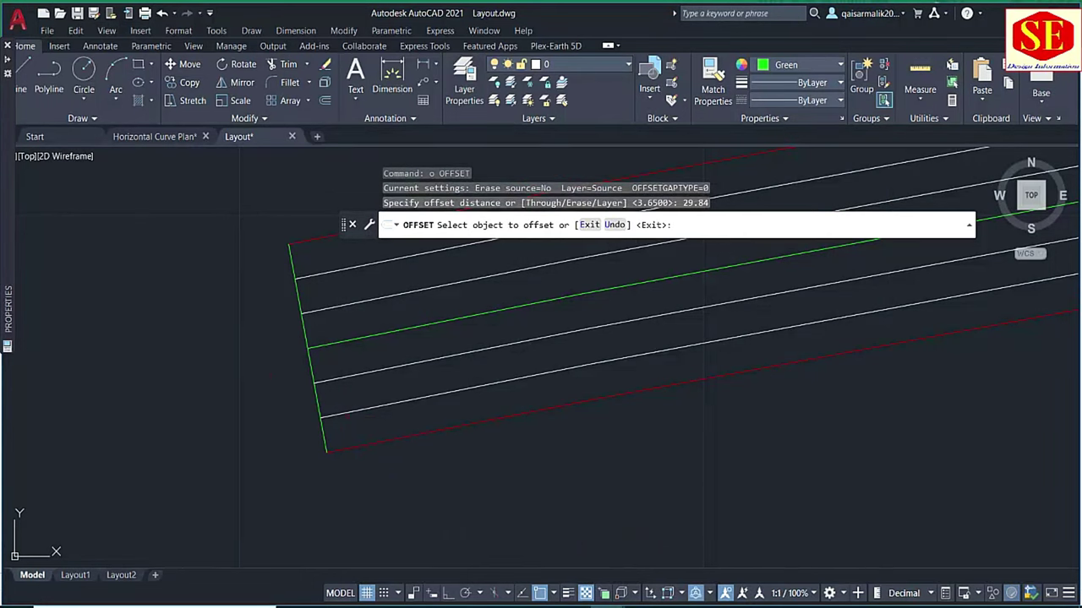
click(312, 372)
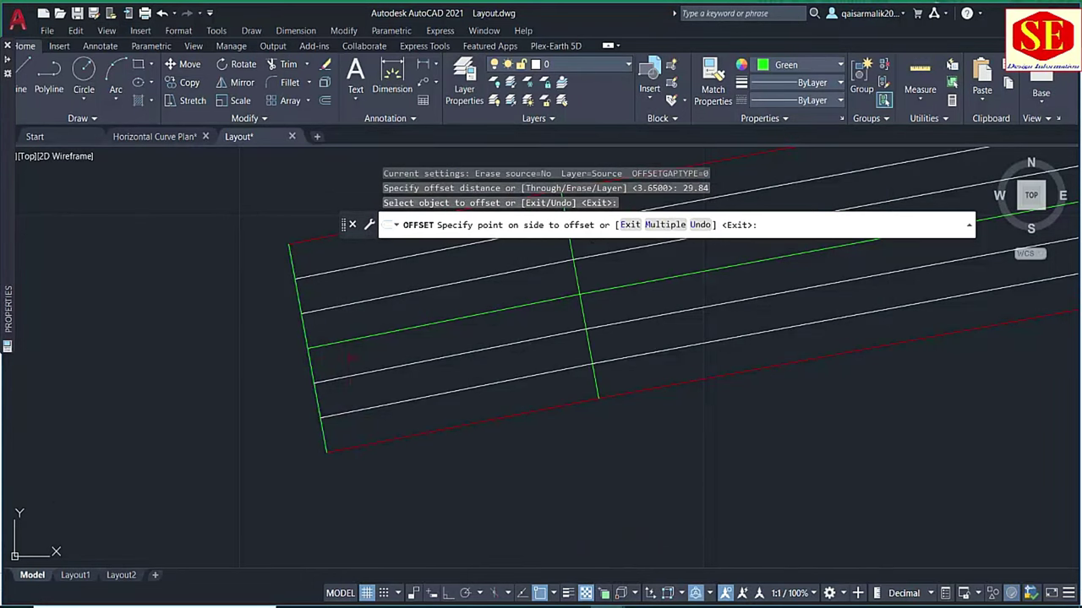
click(477, 389)
scroll(478, 389, down, 2)
middle_drag(472, 394, 401, 471)
key(Escape)
- Trim away the centreline segment between the two cross-lines
text(tr)
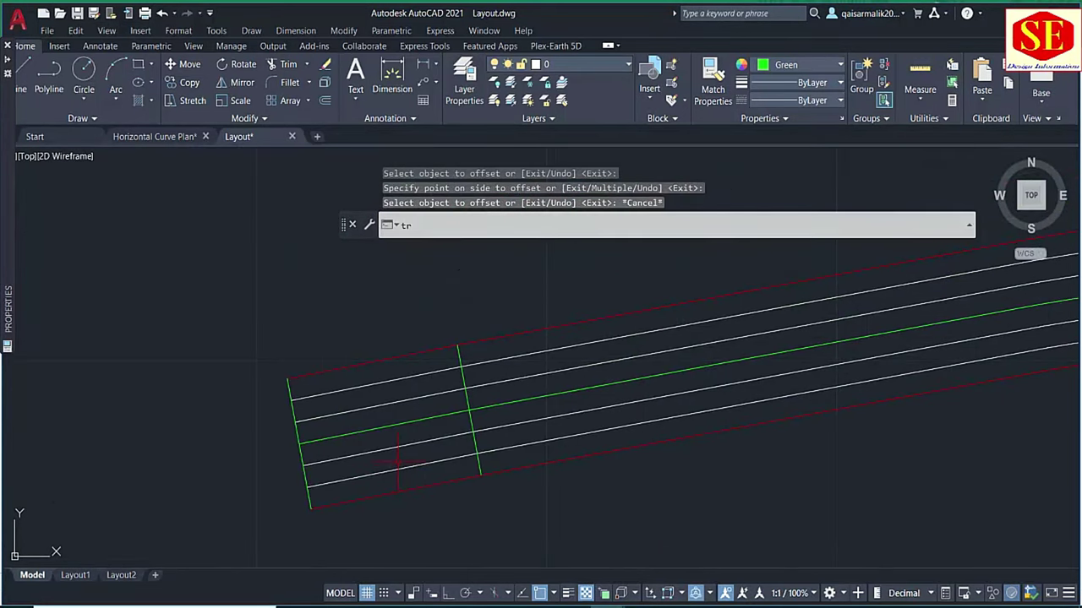
key(Return)
click(403, 419)
key(Escape)
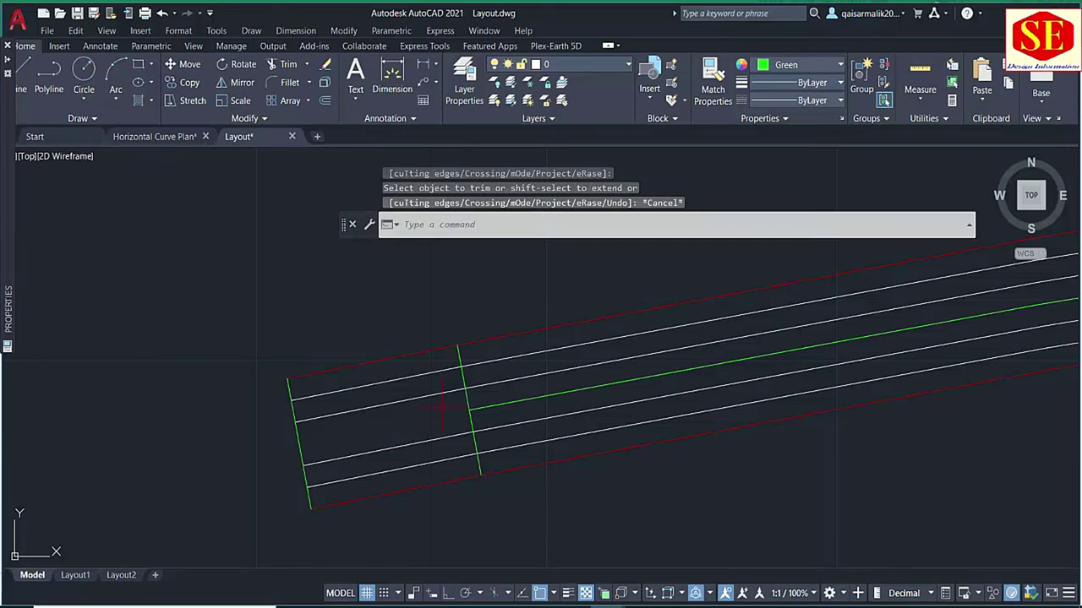
scroll(444, 410, down, 2)
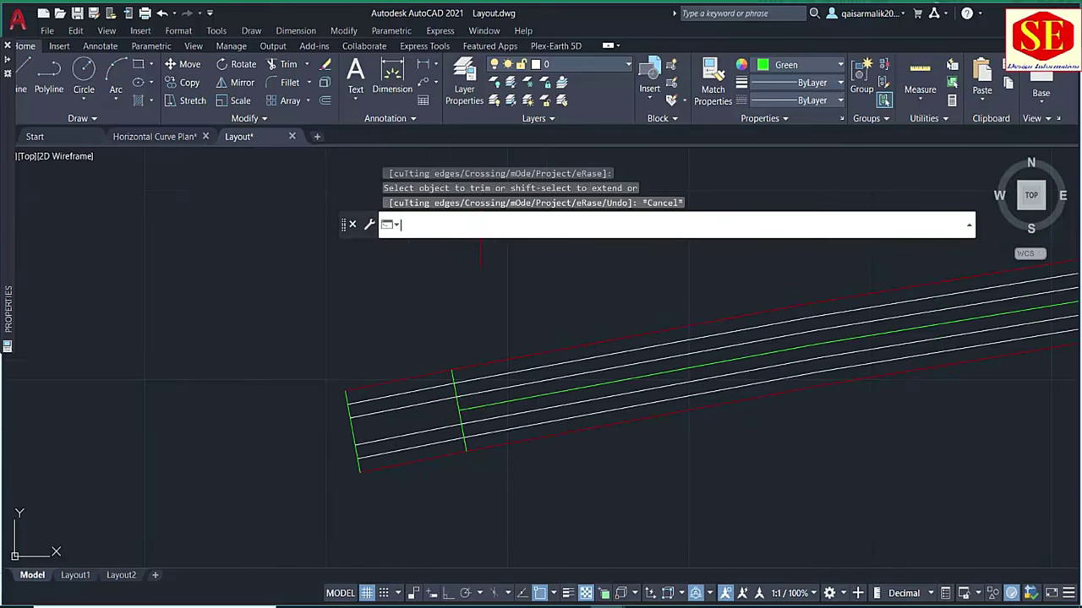
- Start the station-labelling routine with sheet scale factor 1 and start station 6300
text(re)
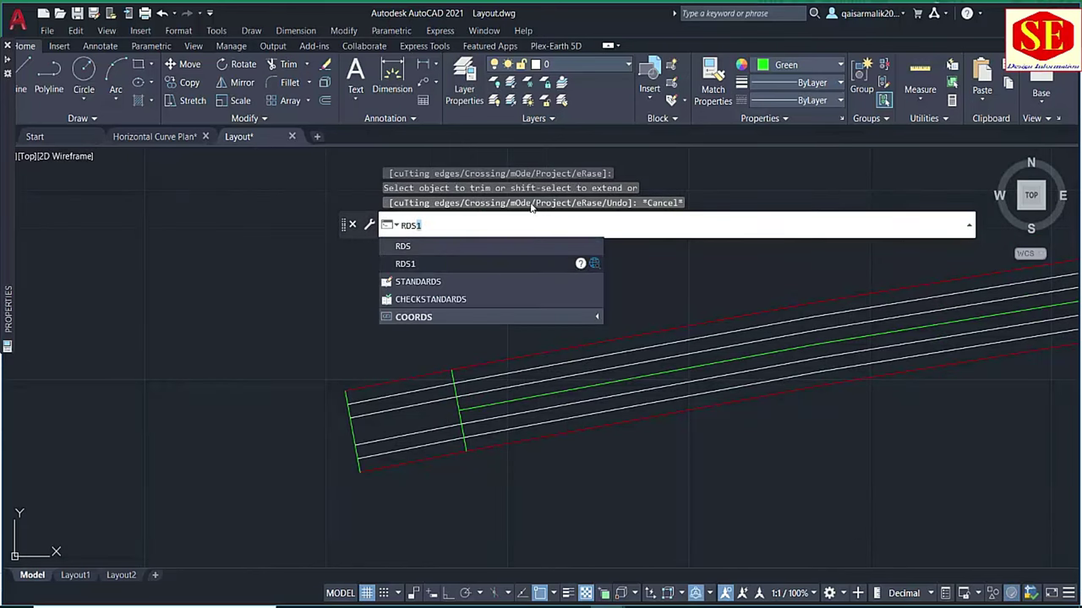
key(Return)
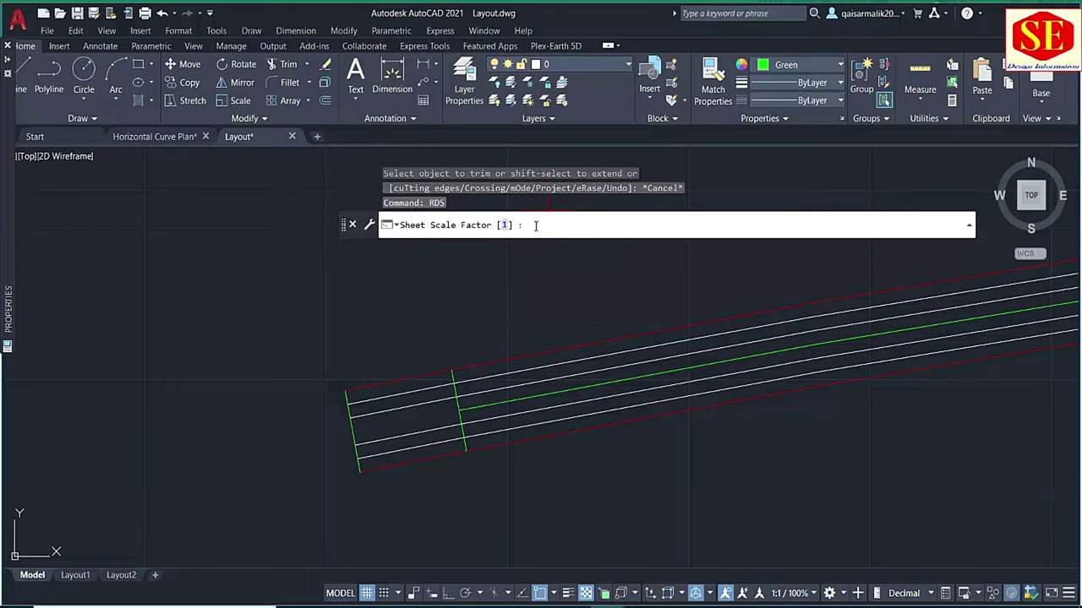
text(1)
key(Return)
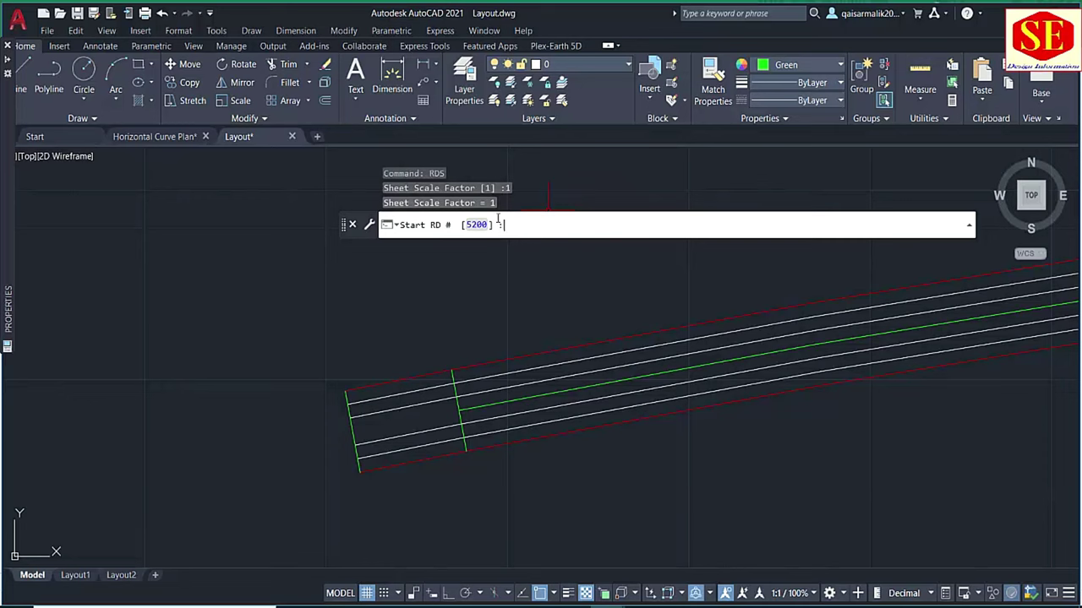
click(573, 607)
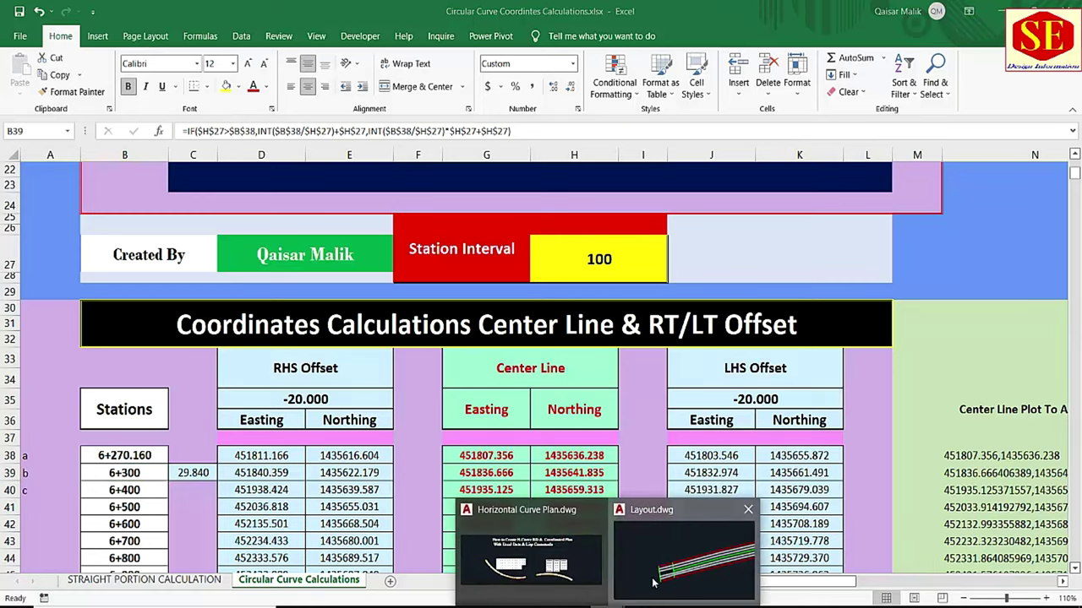
click(652, 581)
text(6300)
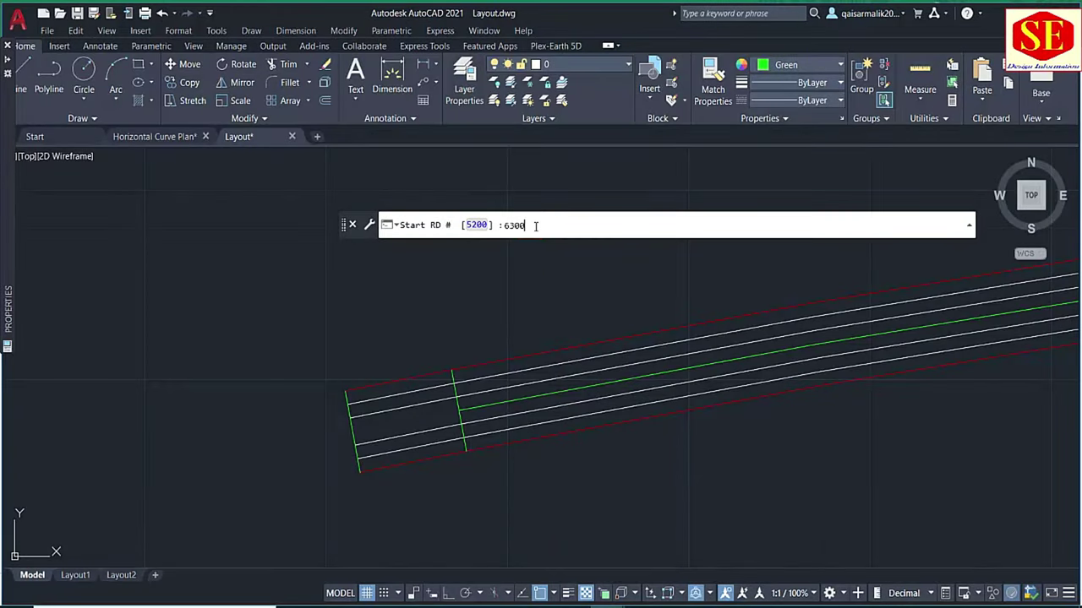
key(Return)
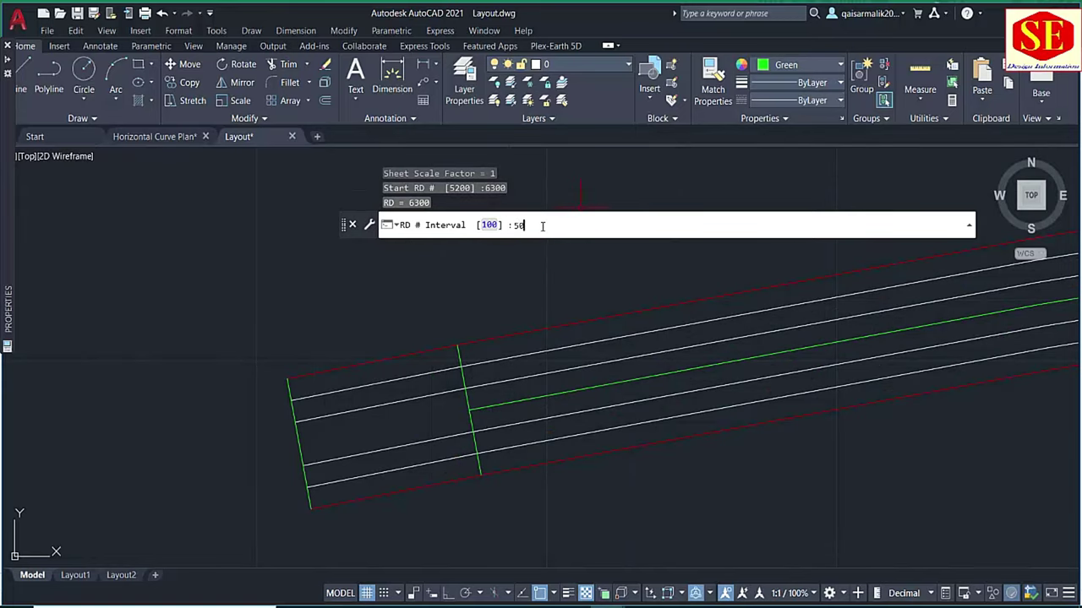
- Mark RD chainages on the green centreline with interval 50, marker distance 25, branch b
key(Return)
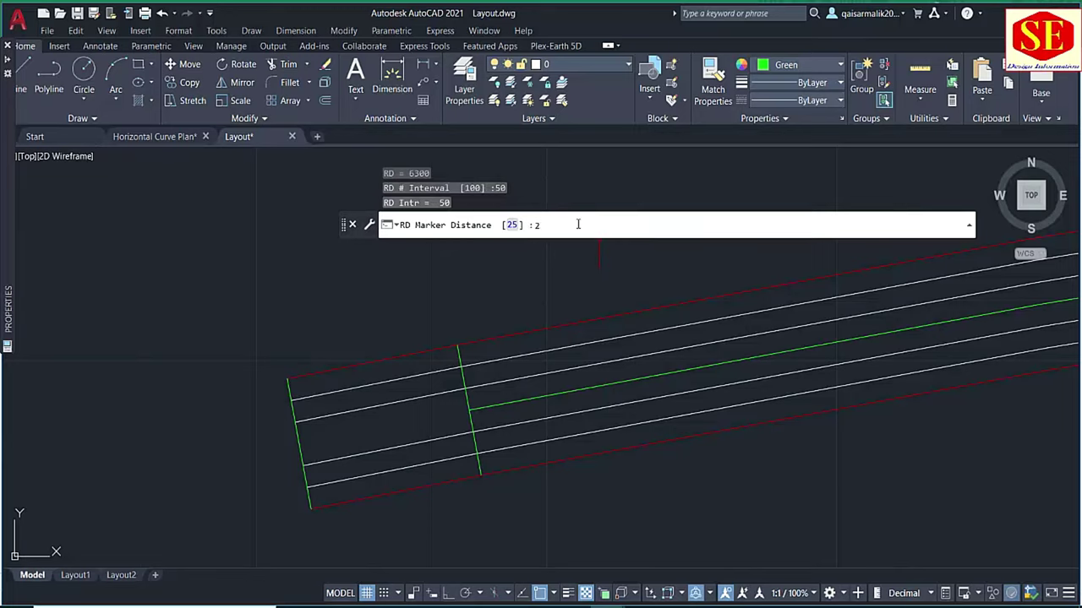
key(Return)
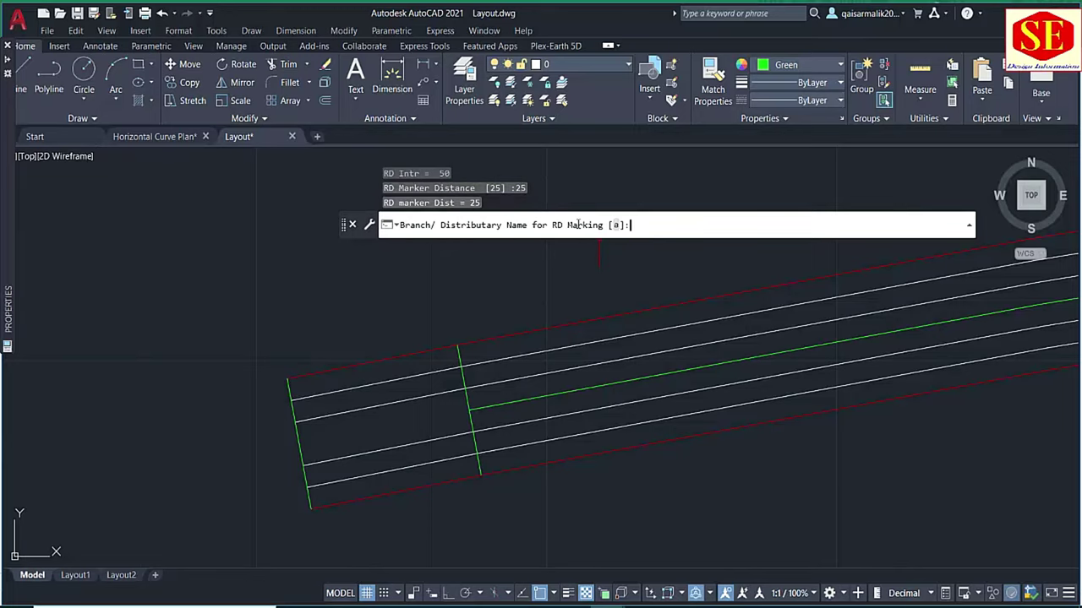
text(b)
key(Return)
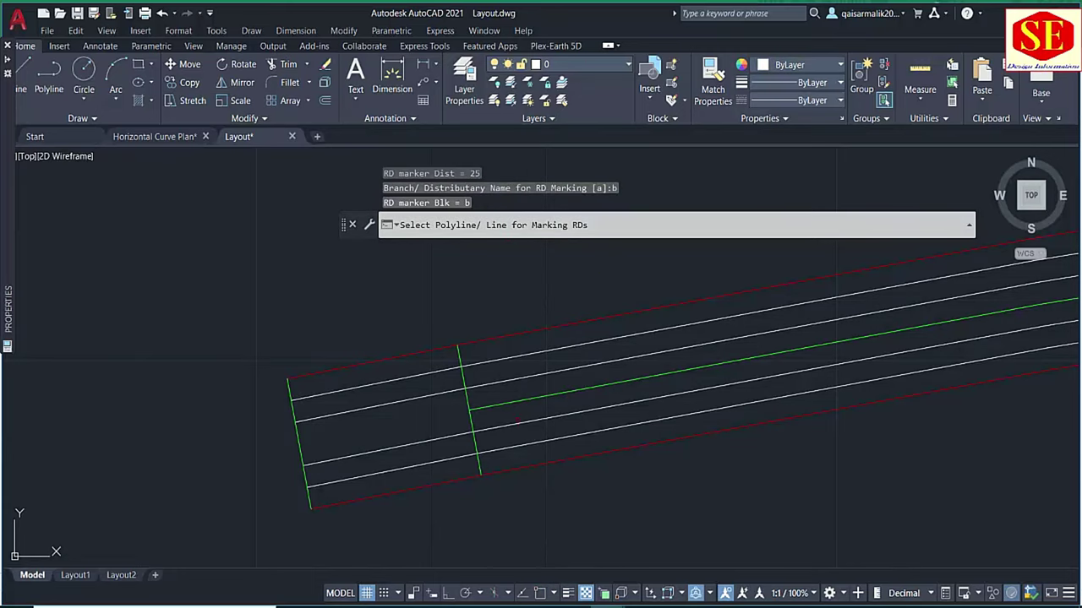
click(507, 402)
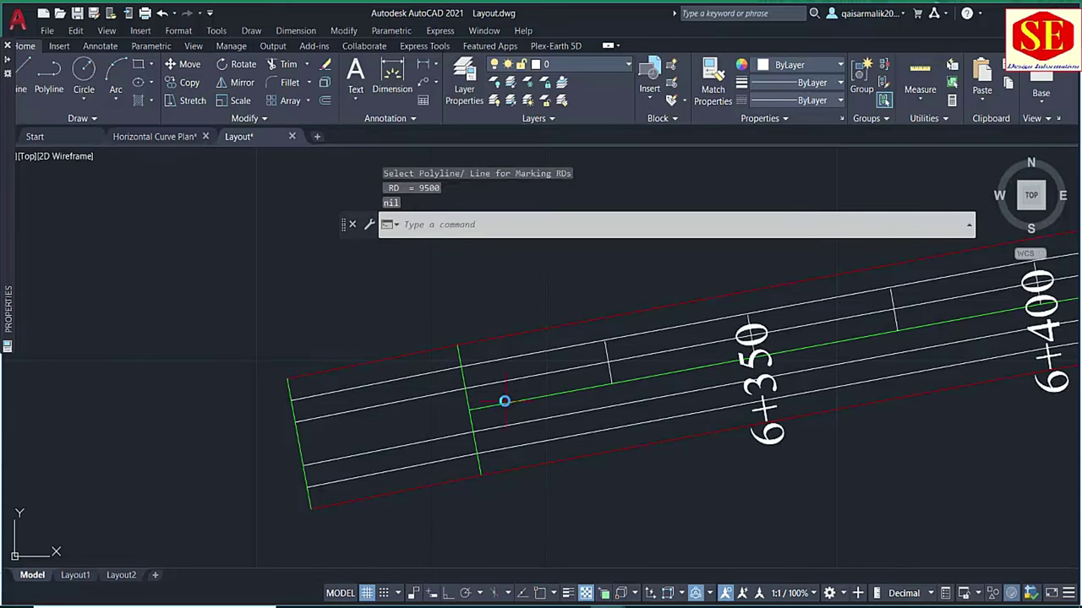
- Zoom and pan along the canal to check the labels from 6+350 to the 8+ chainages
scroll(633, 398, down, 5)
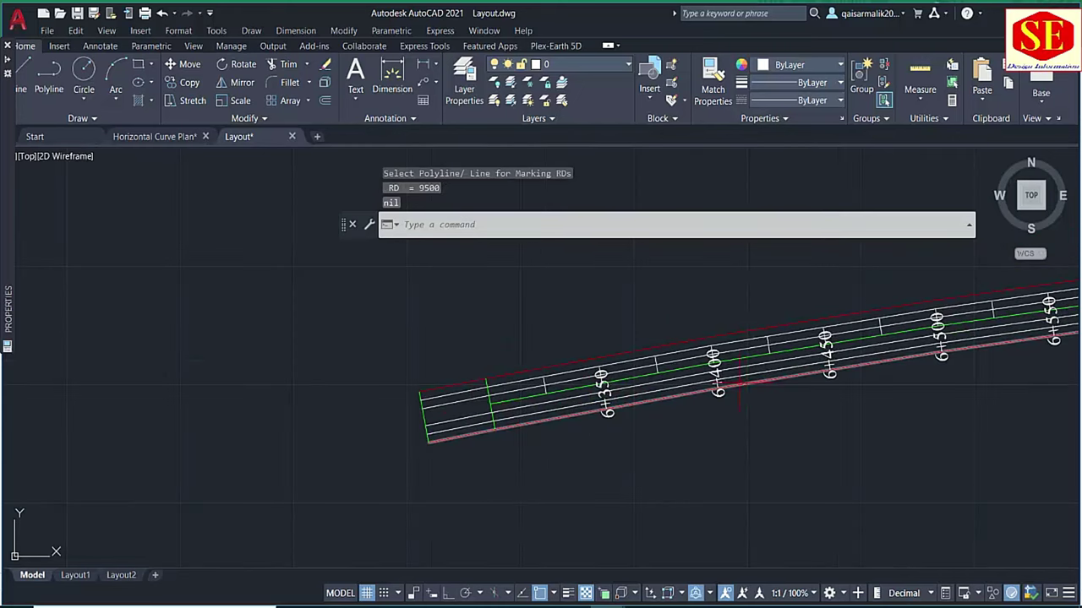
scroll(636, 397, down, 3)
scroll(635, 397, down, 3)
middle_drag(592, 397, 292, 402)
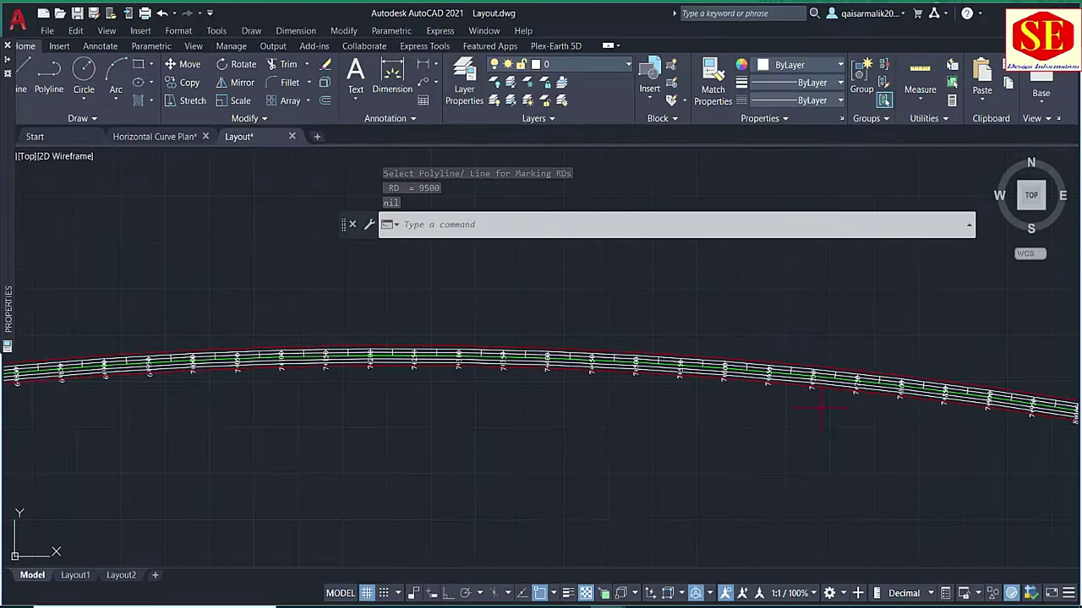
middle_drag(817, 393, 241, 333)
mouse_move(831, 422)
middle_down()
mouse_move(253, 296)
mouse_move(785, 473)
middle_up()
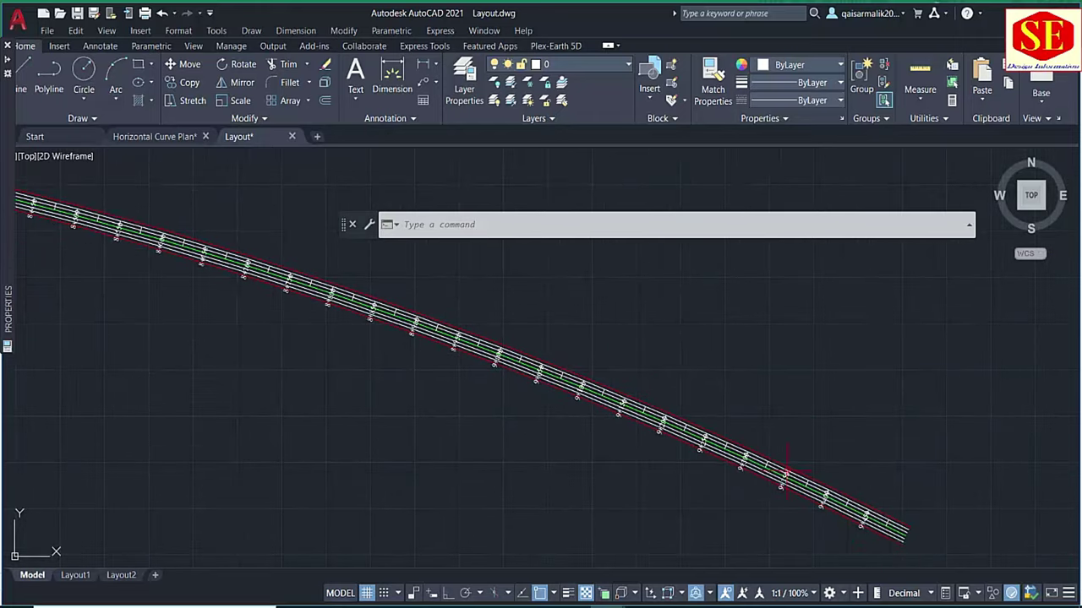
scroll(881, 528, down, 2)
mouse_move(559, 443)
middle_down()
mouse_move(997, 456)
mouse_move(355, 380)
middle_up()
scroll(355, 379, up, 3)
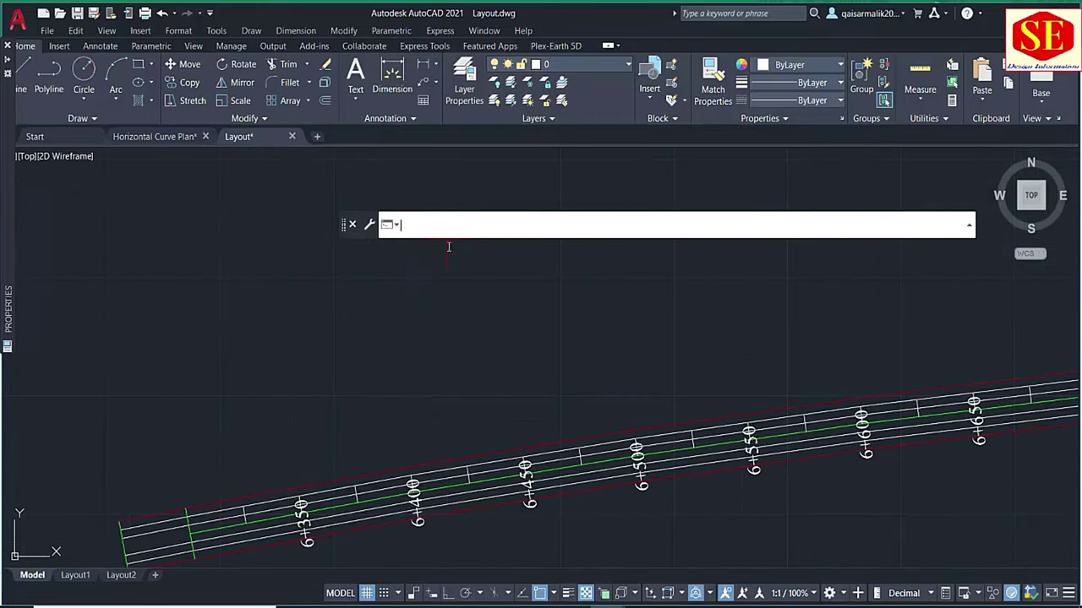
- Generate an Easting & Northing table from the canal polyline with XYZ and place it beside the curve
text(xyz)
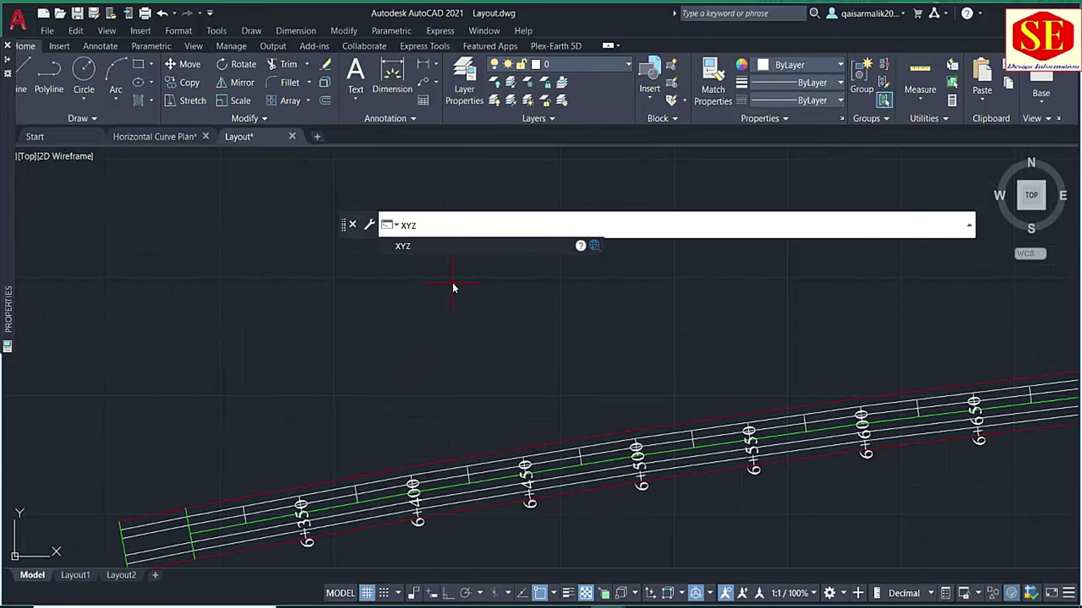
key(Return)
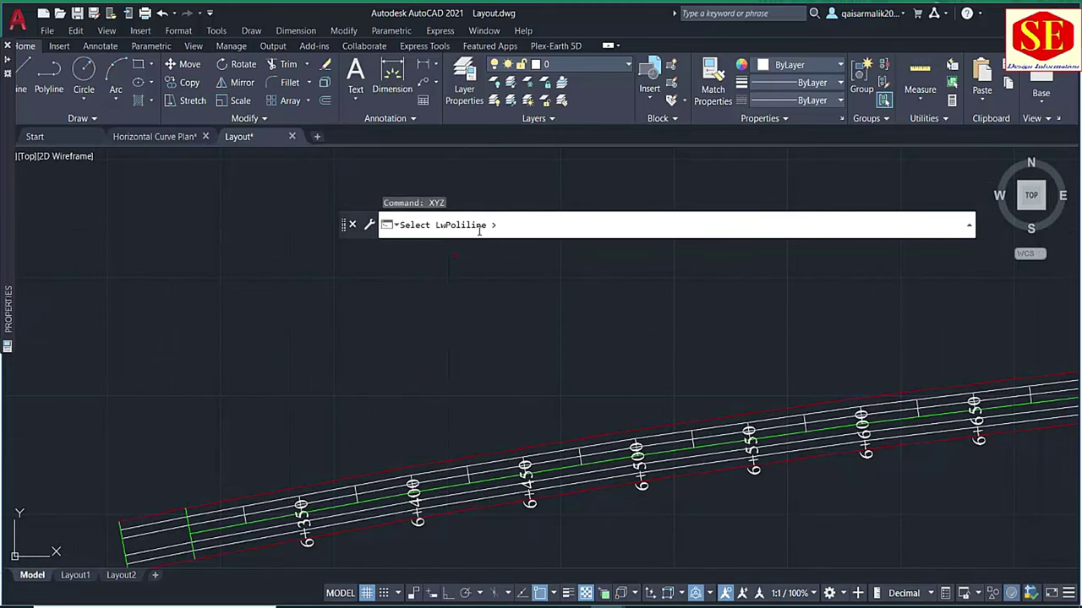
scroll(449, 495, up, 4)
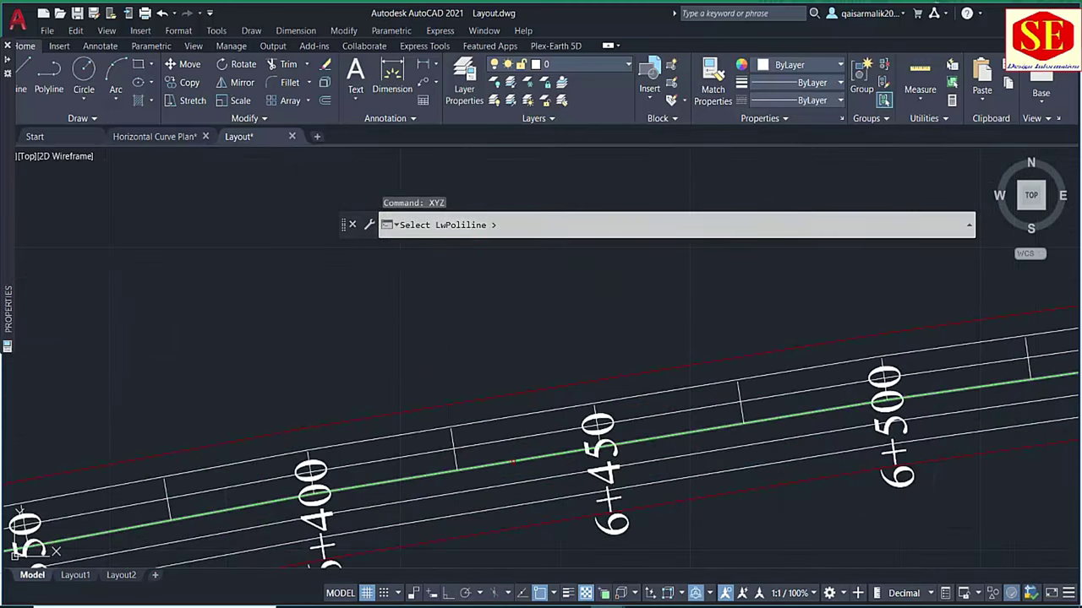
click(511, 462)
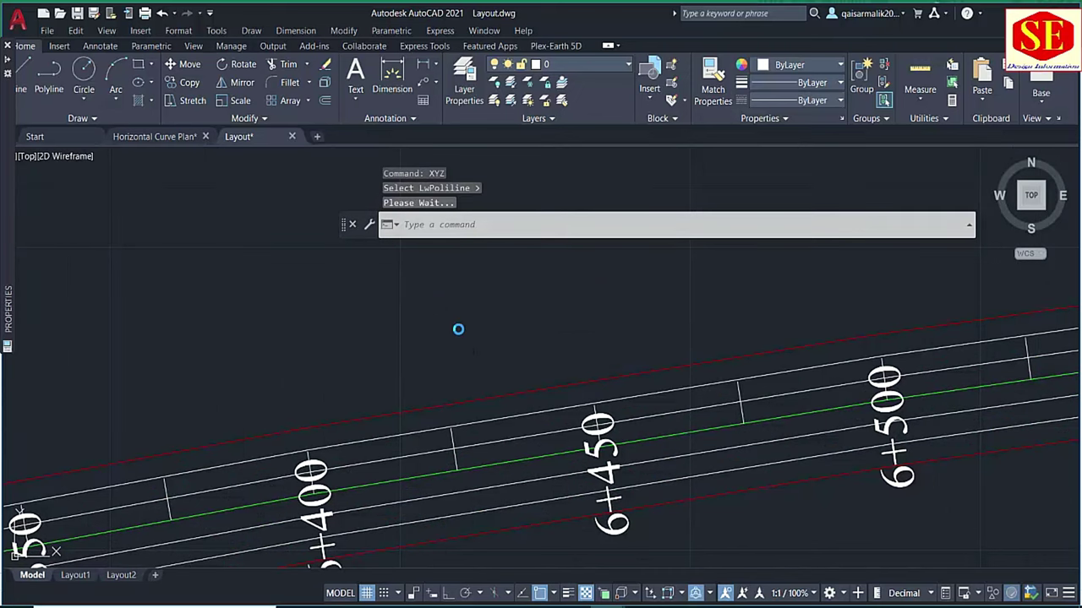
scroll(458, 330, down, 2)
scroll(457, 328, down, 4)
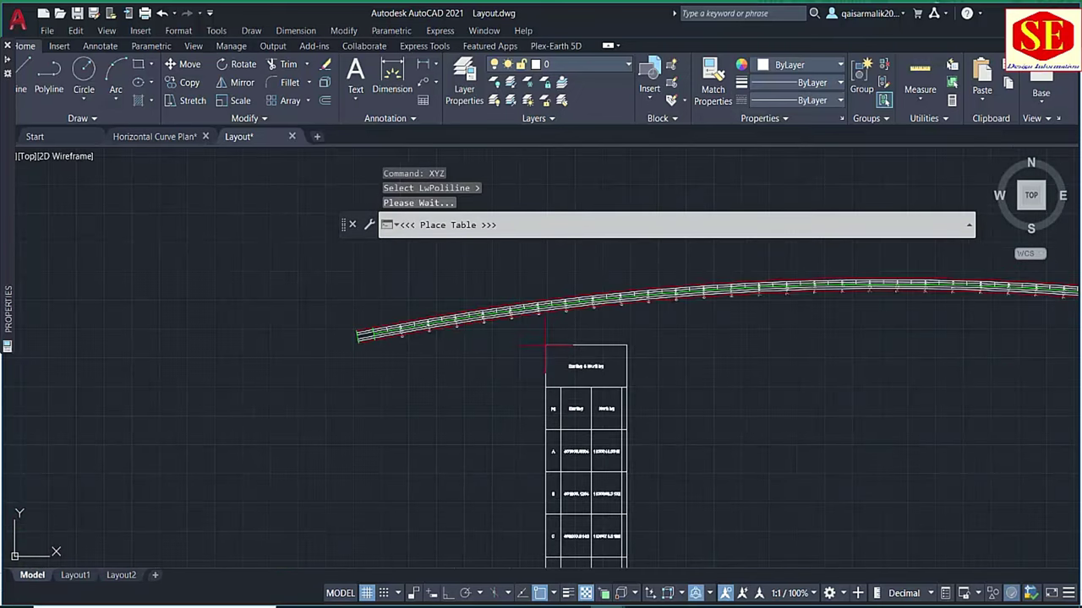
click(545, 344)
- Widen the coordinate table by stretching its column grip
click(659, 380)
click(591, 423)
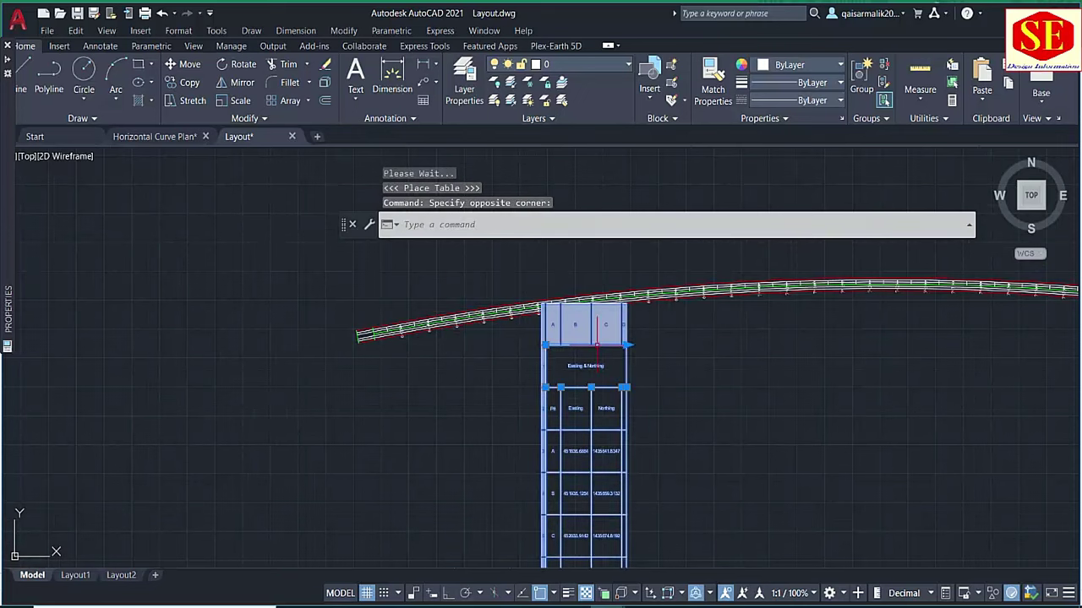
click(627, 345)
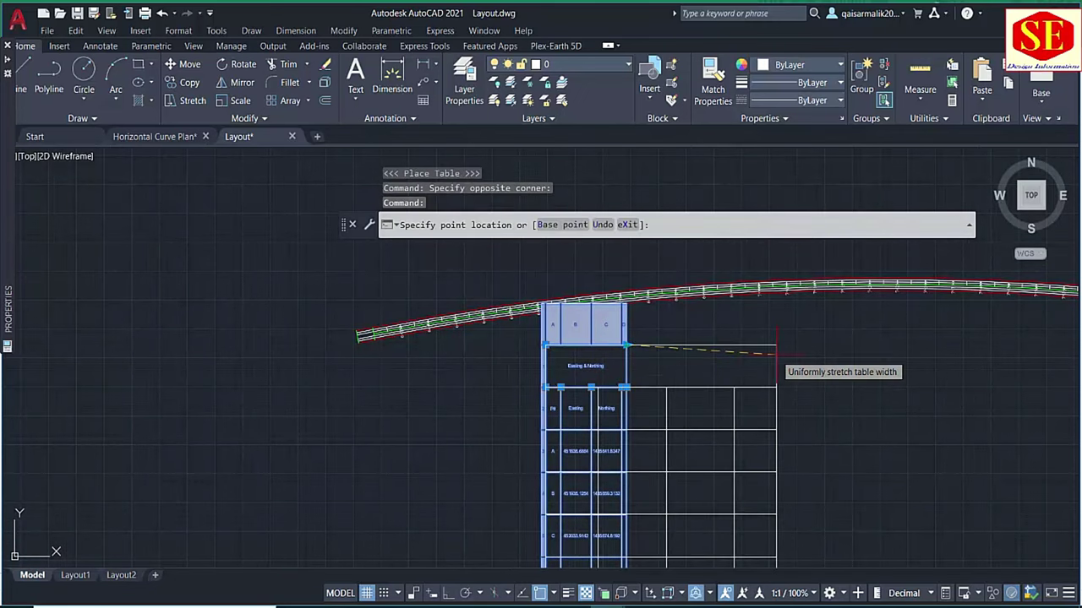
click(775, 345)
scroll(770, 350, down, 4)
middle_drag(771, 350, 689, 169)
scroll(687, 338, down, 4)
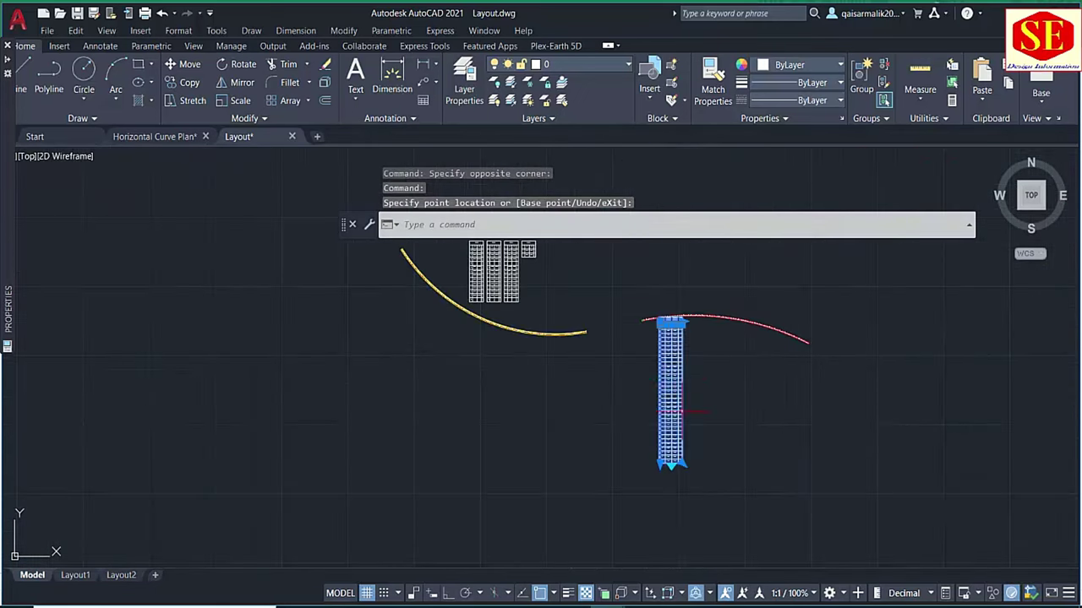
scroll(667, 478, up, 6)
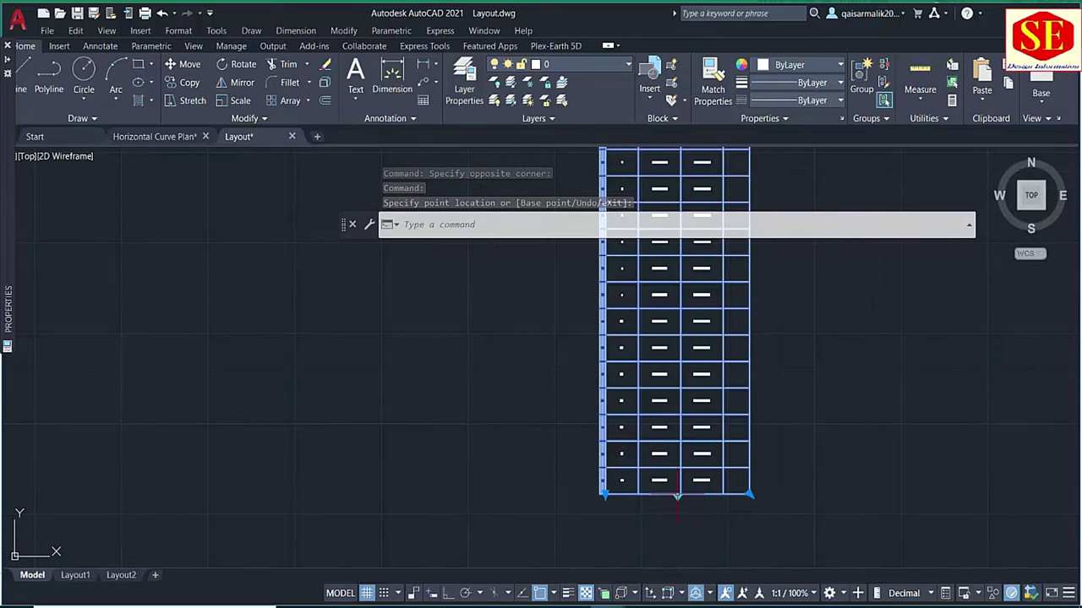
- Break the long table into four side-by-side parts using the table-break grip
click(677, 497)
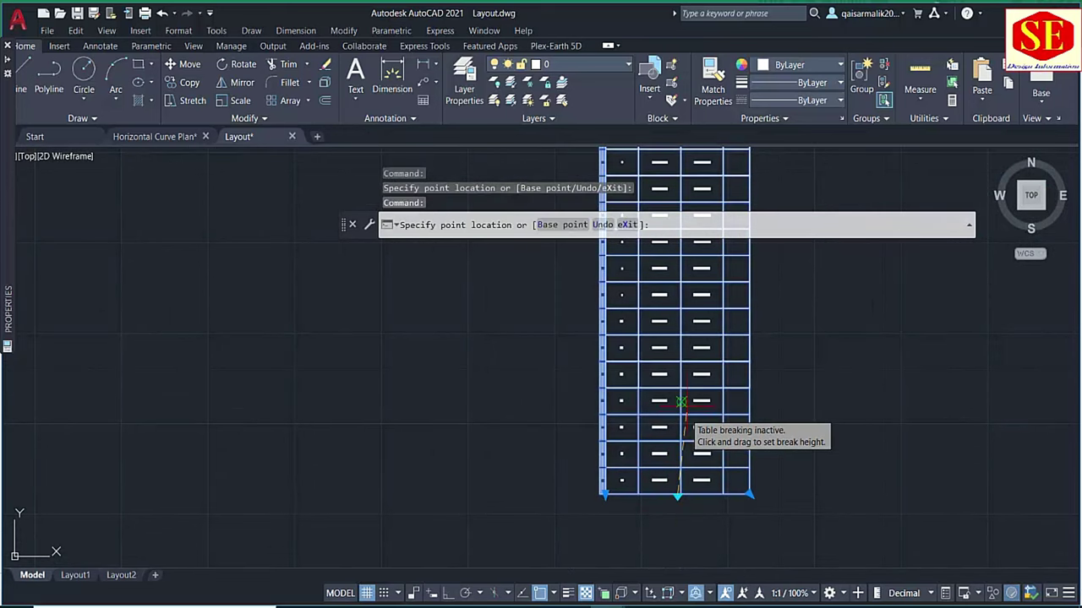
scroll(592, 473, down, 3)
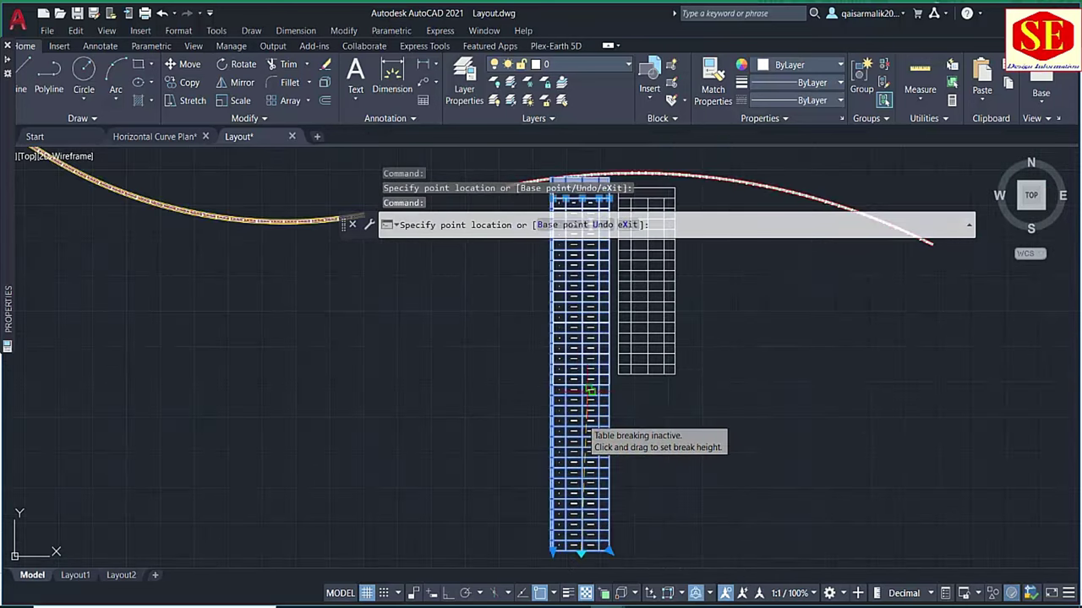
scroll(582, 486, down, 2)
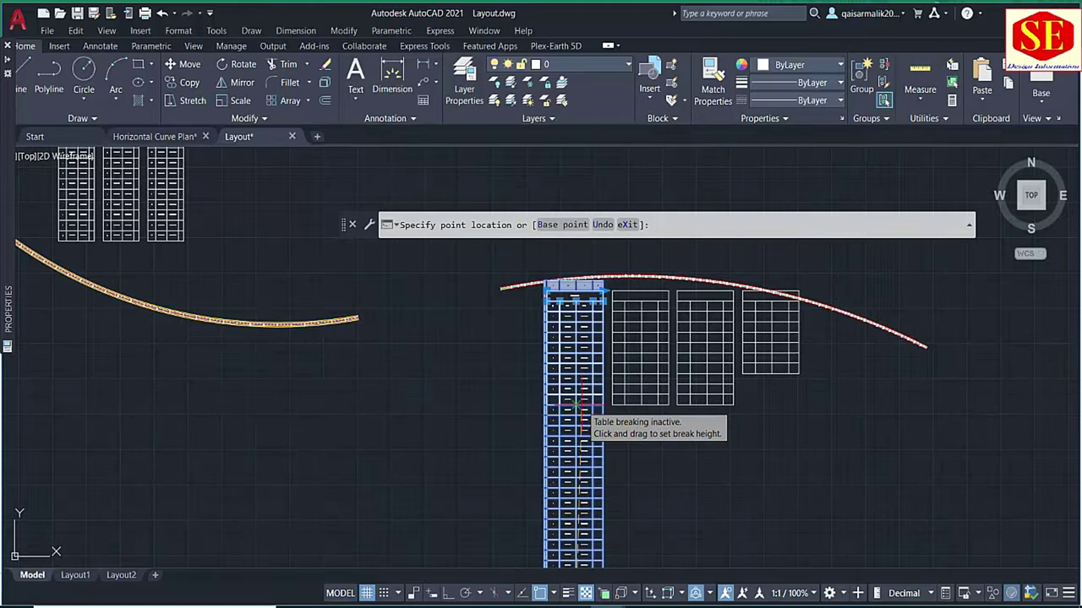
click(581, 404)
- Move the four table parts lower, clear below the curved alignment
middle_drag(733, 409, 653, 497)
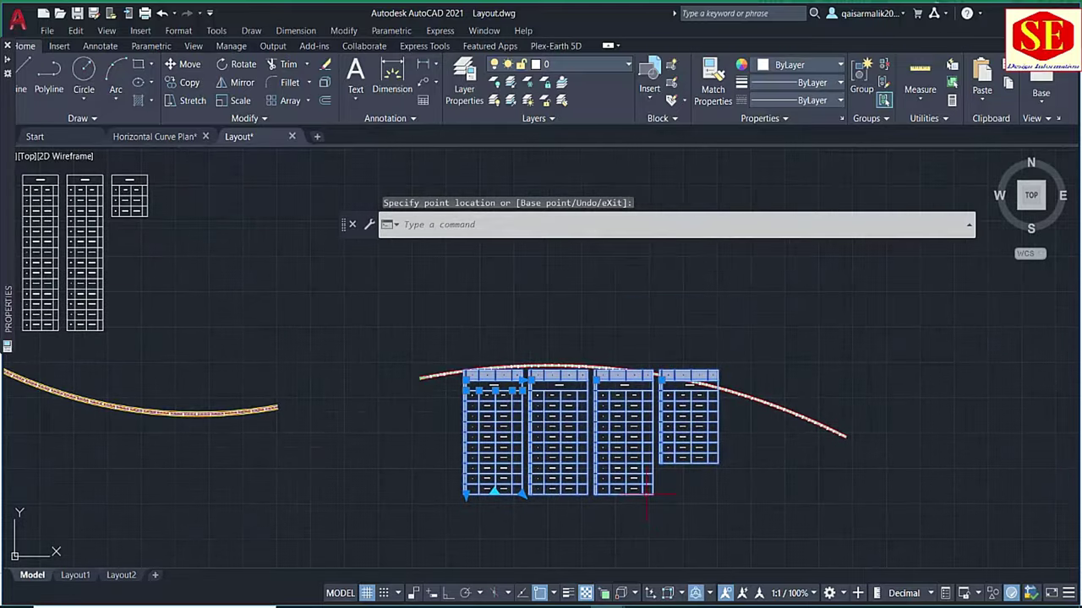
text(m)
key(Return)
click(811, 365)
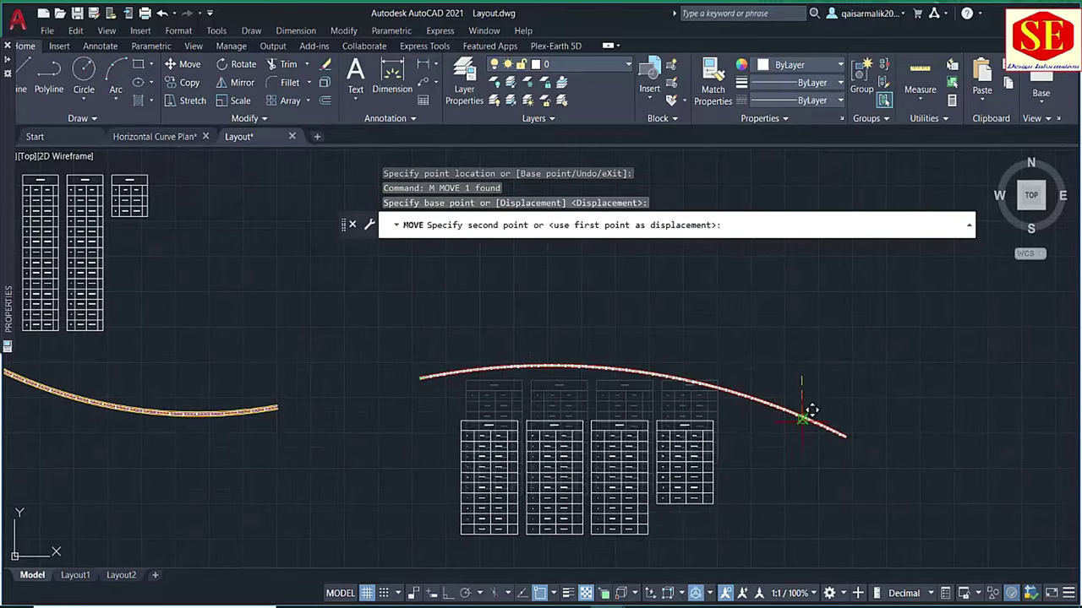
click(837, 415)
- Zoom back over the curved alignment to check the chainage labels, then clear the selection
scroll(617, 482, up, 8)
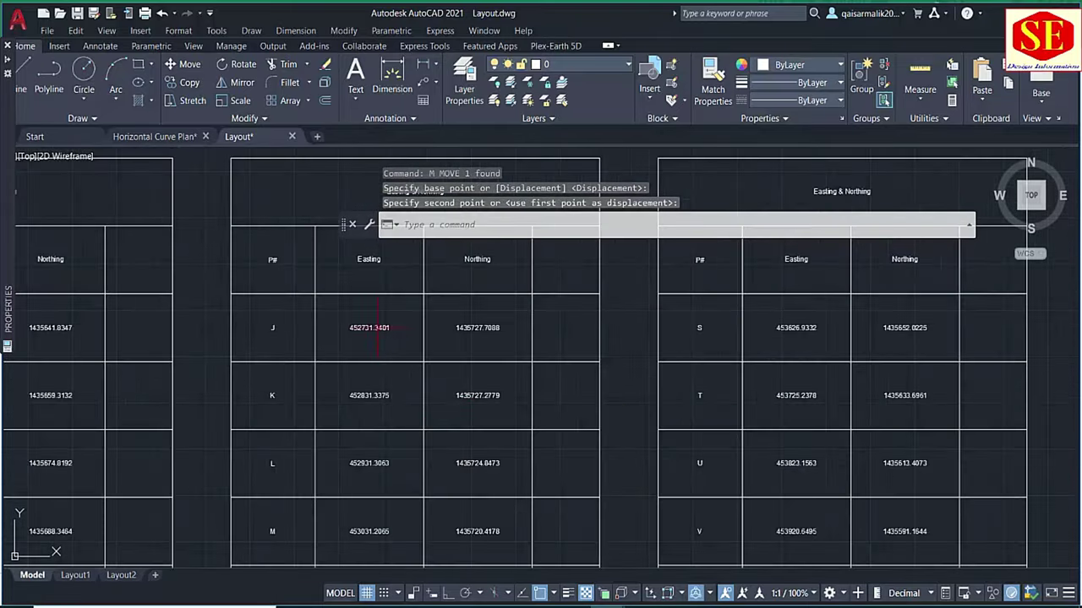
scroll(471, 349, down, 3)
scroll(472, 349, down, 2)
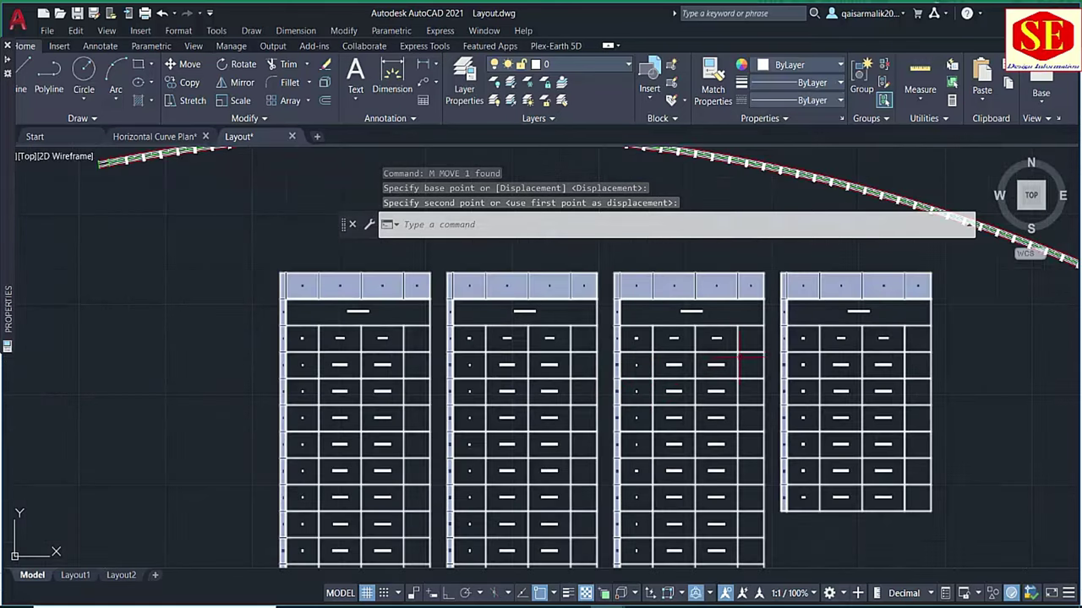
scroll(797, 463, up, 8)
scroll(695, 442, down, 5)
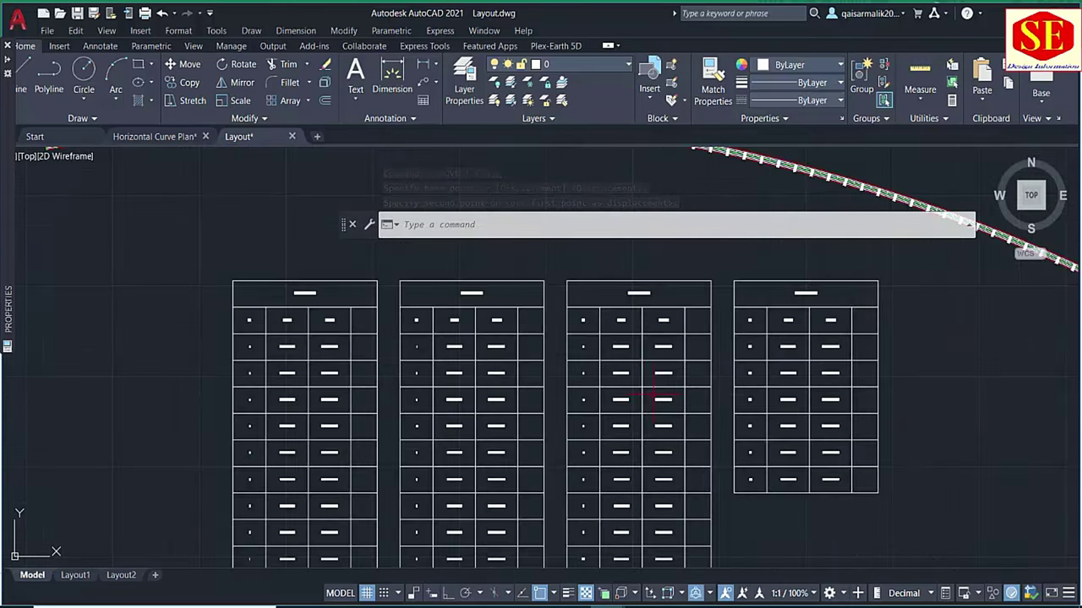
middle_drag(651, 379, 488, 481)
scroll(594, 414, up, 2)
scroll(594, 414, up, 6)
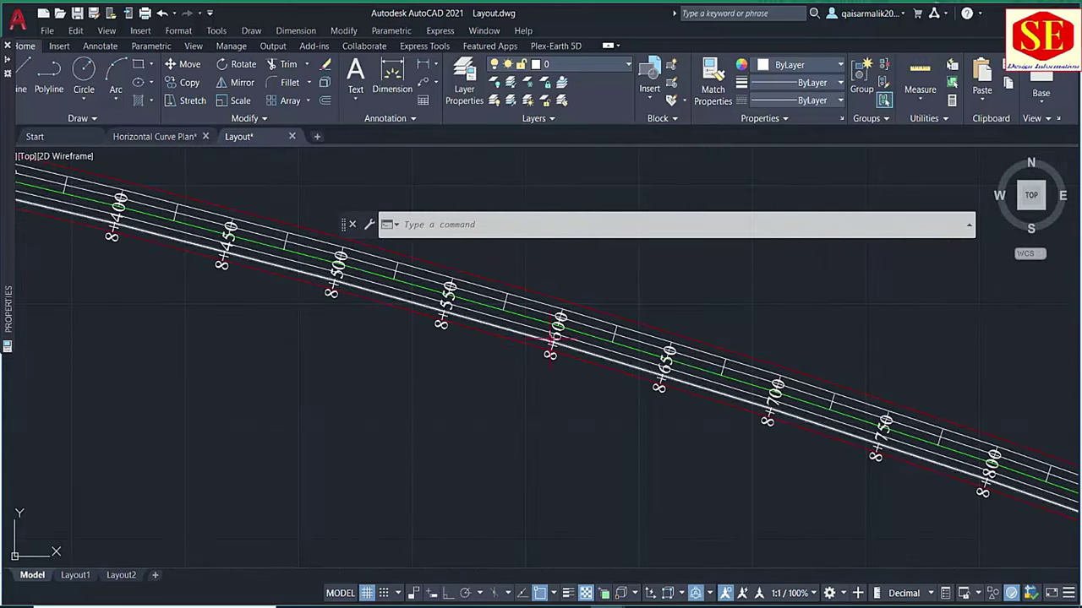
scroll(558, 332, down, 4)
scroll(534, 341, up, 4)
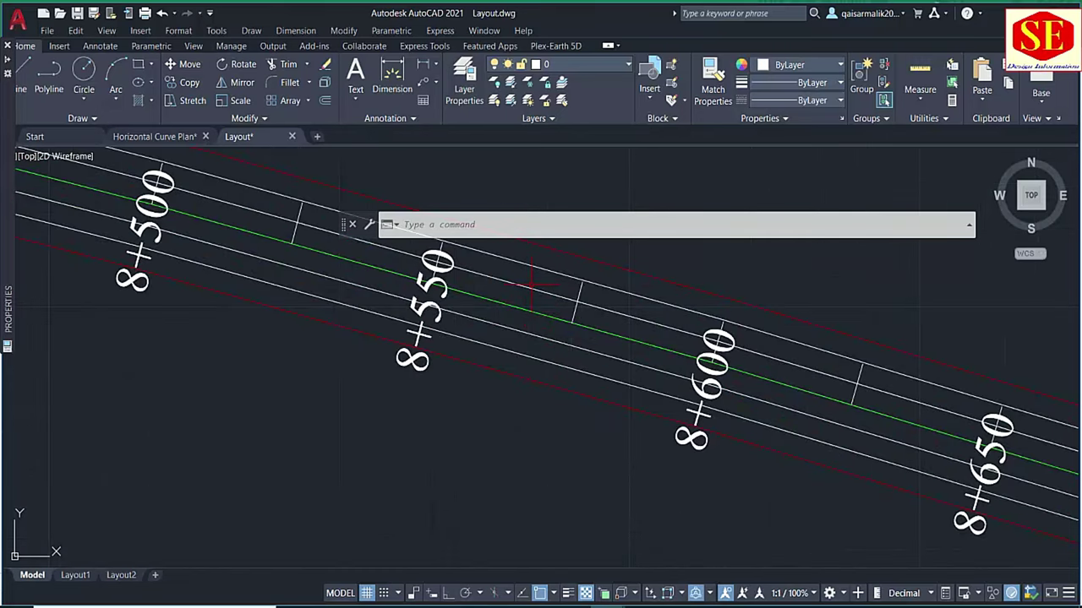
click(532, 285)
scroll(545, 326, down, 4)
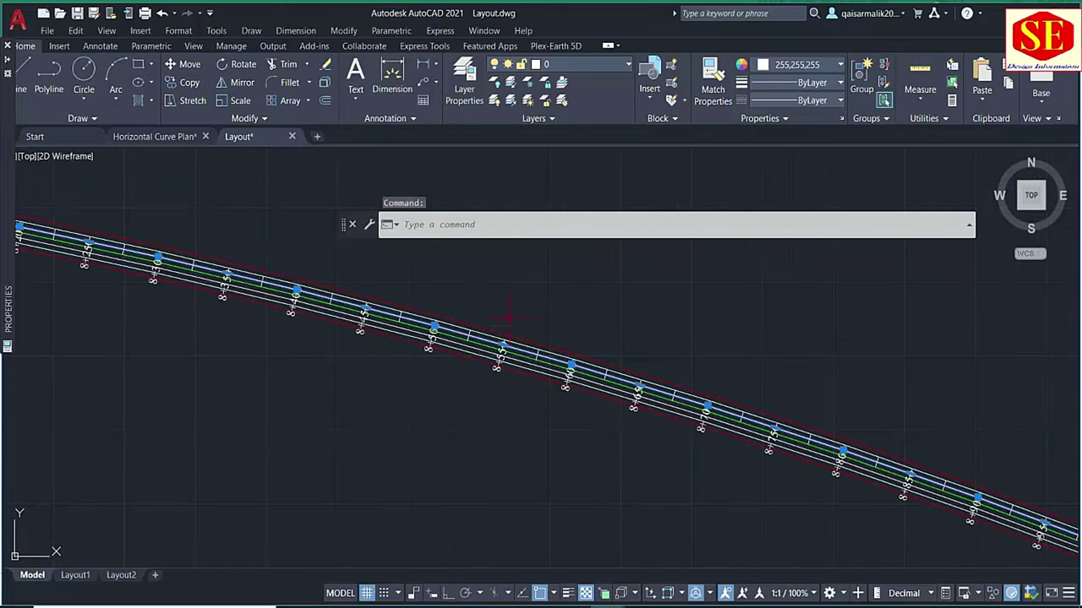
key(Escape)
scroll(499, 348, up, 4)
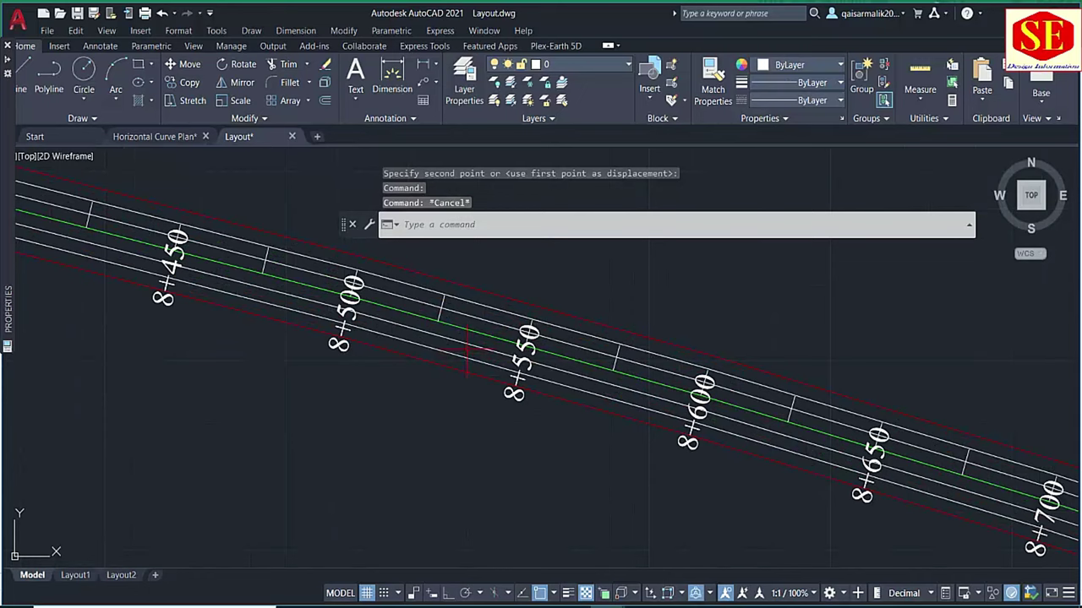
- Generate an Easting & Northing table for the curve polyline and place it in the drawing
text(xyz)
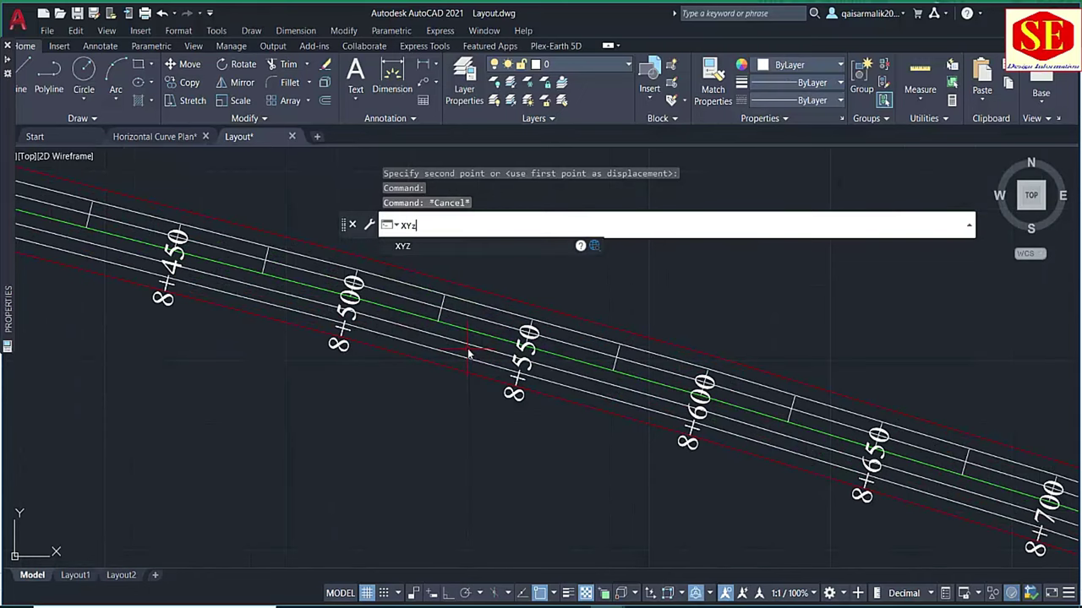
key(Return)
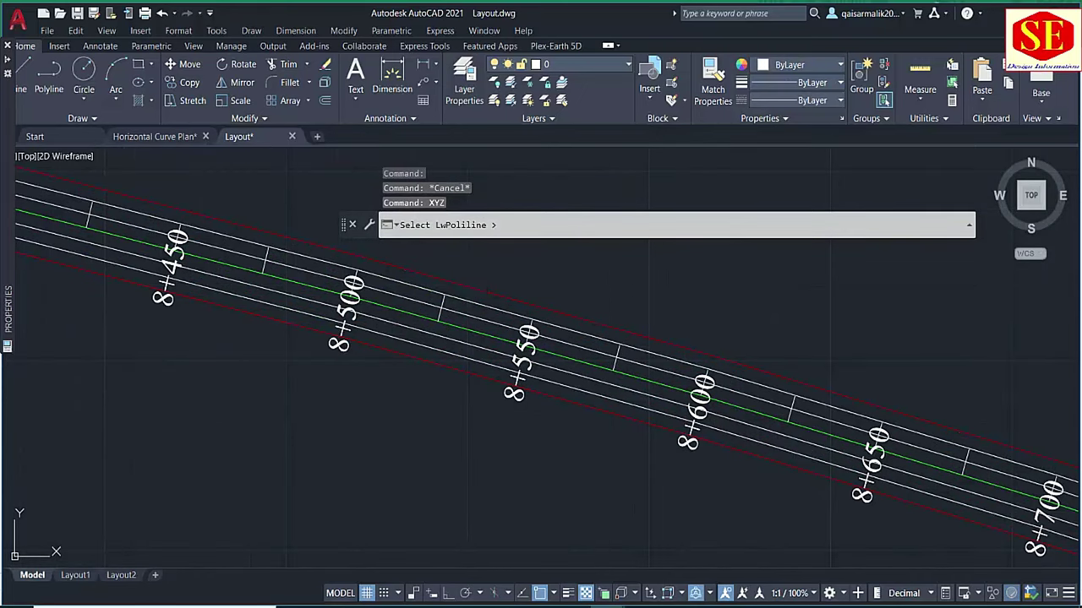
click(479, 282)
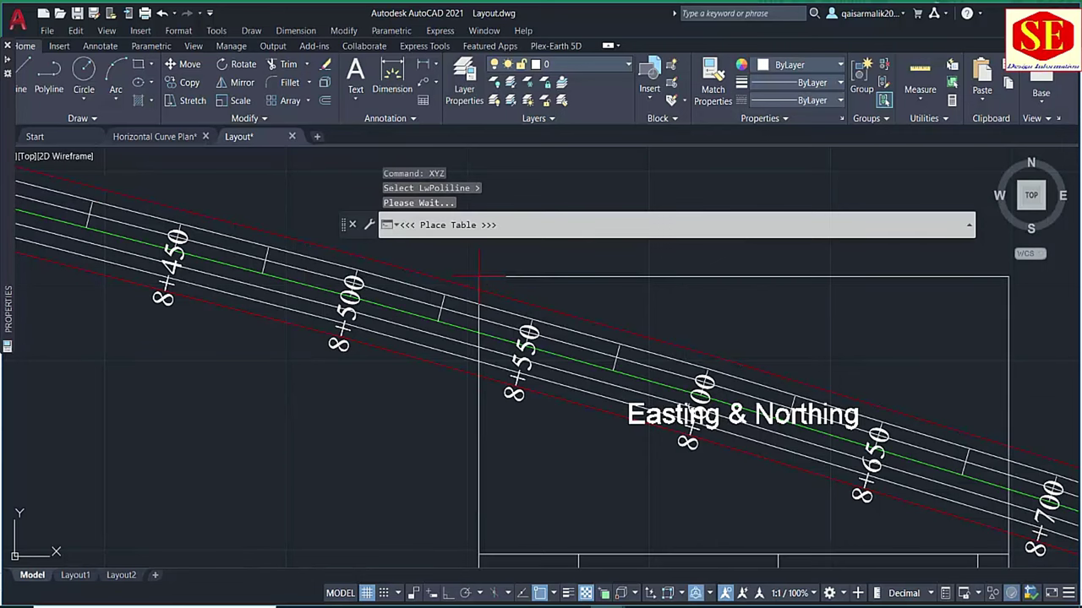
scroll(482, 280, down, 2)
scroll(481, 280, down, 5)
scroll(569, 411, down, 2)
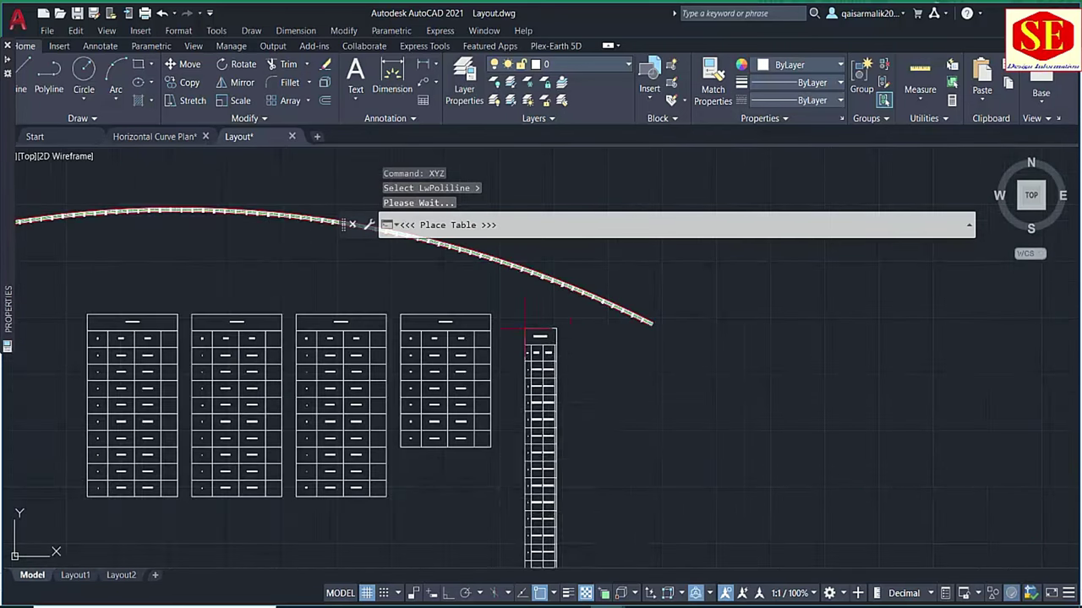
click(565, 342)
scroll(598, 350, up, 2)
scroll(591, 346, up, 4)
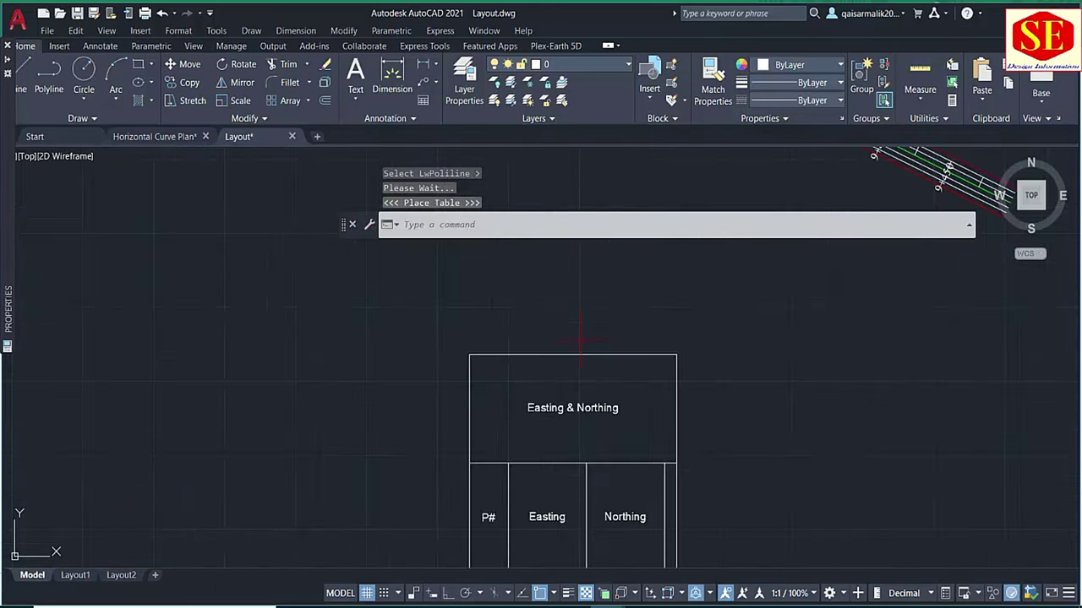
scroll(581, 341, down, 5)
scroll(605, 539, down, 2)
scroll(596, 529, down, 2)
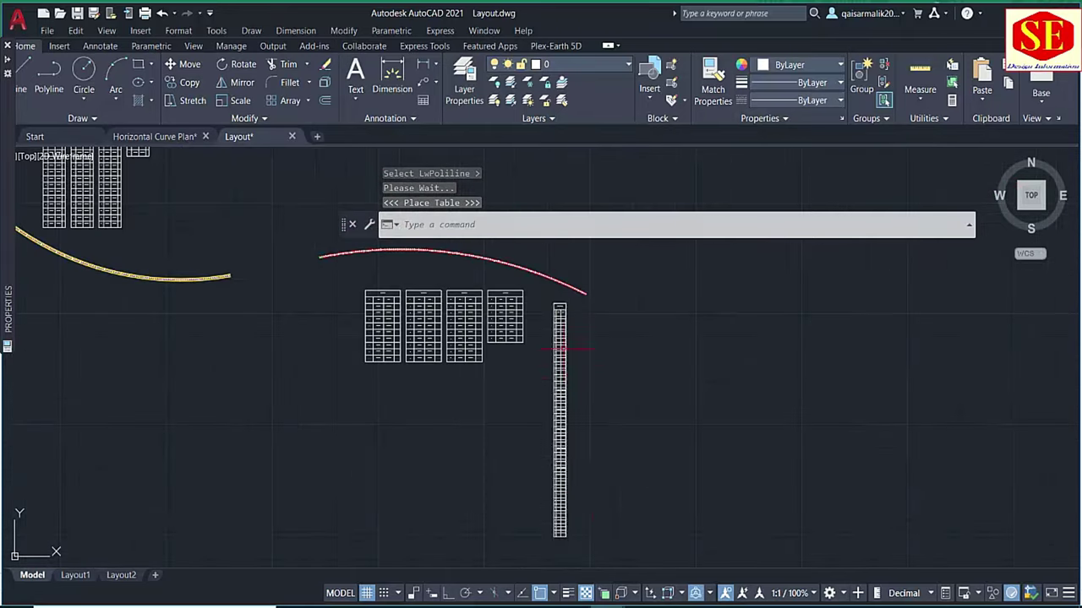
scroll(558, 507, up, 5)
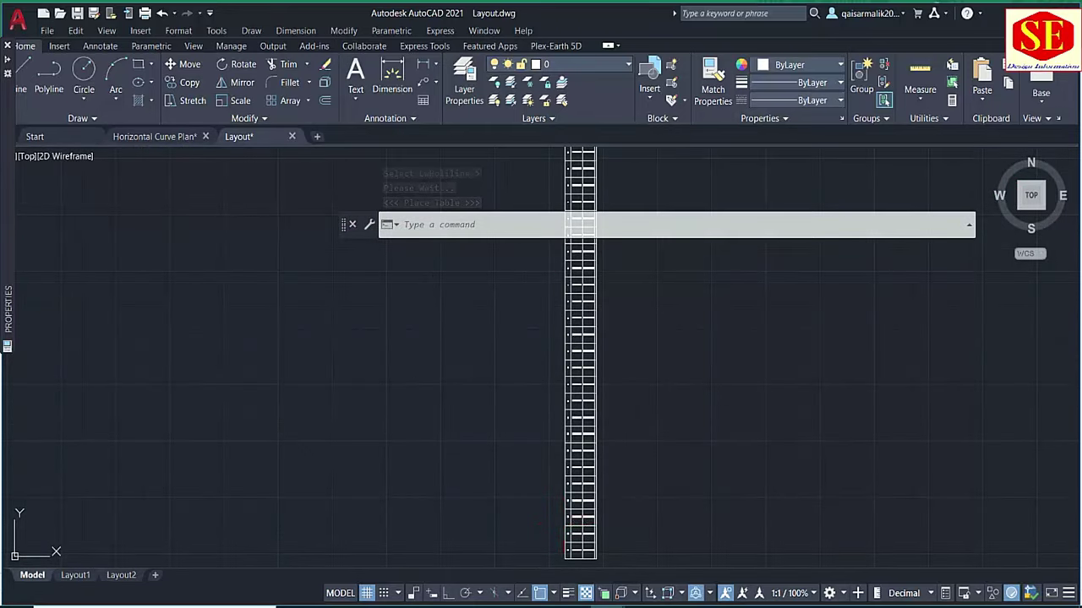
- Select the tall table and break it into nine side-by-side columns
drag(558, 541, 583, 556)
click(591, 548)
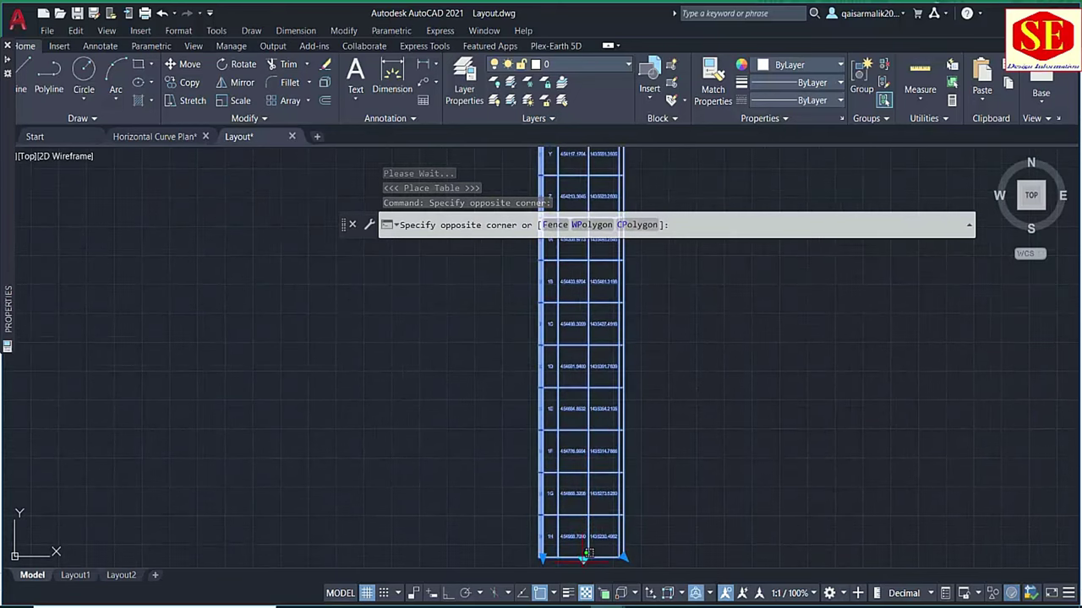
click(583, 558)
click(589, 550)
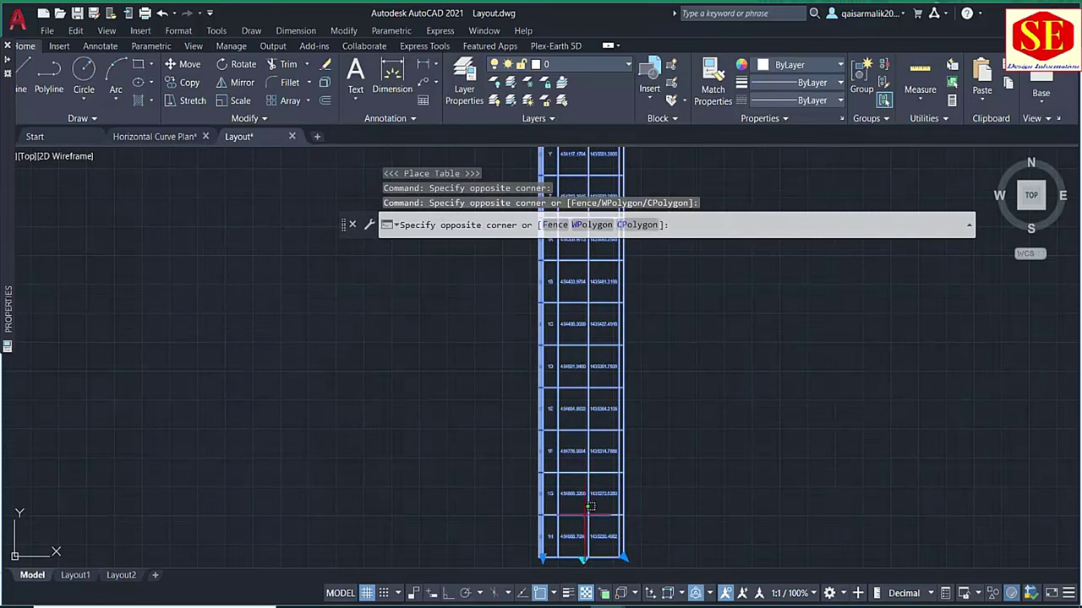
click(583, 556)
scroll(583, 558, up, 8)
click(594, 517)
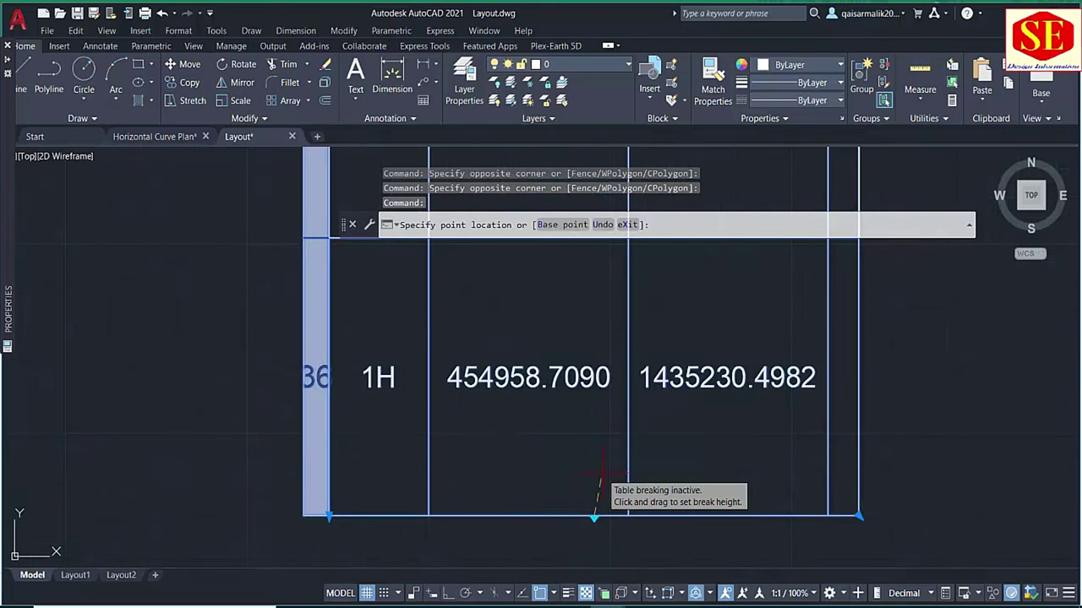
scroll(596, 499, down, 5)
scroll(553, 507, down, 2)
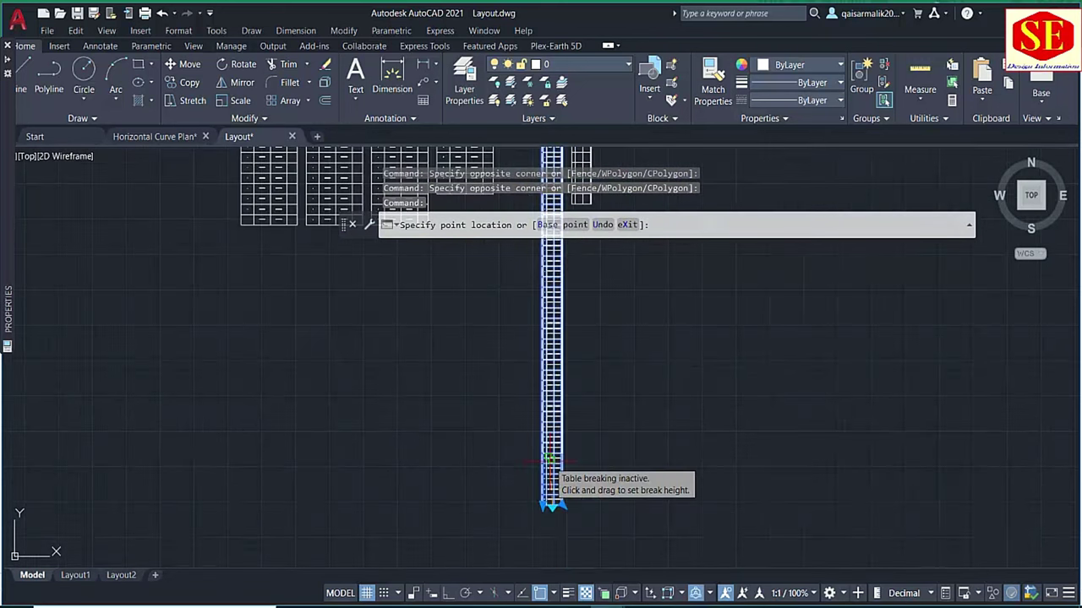
scroll(541, 414, down, 3)
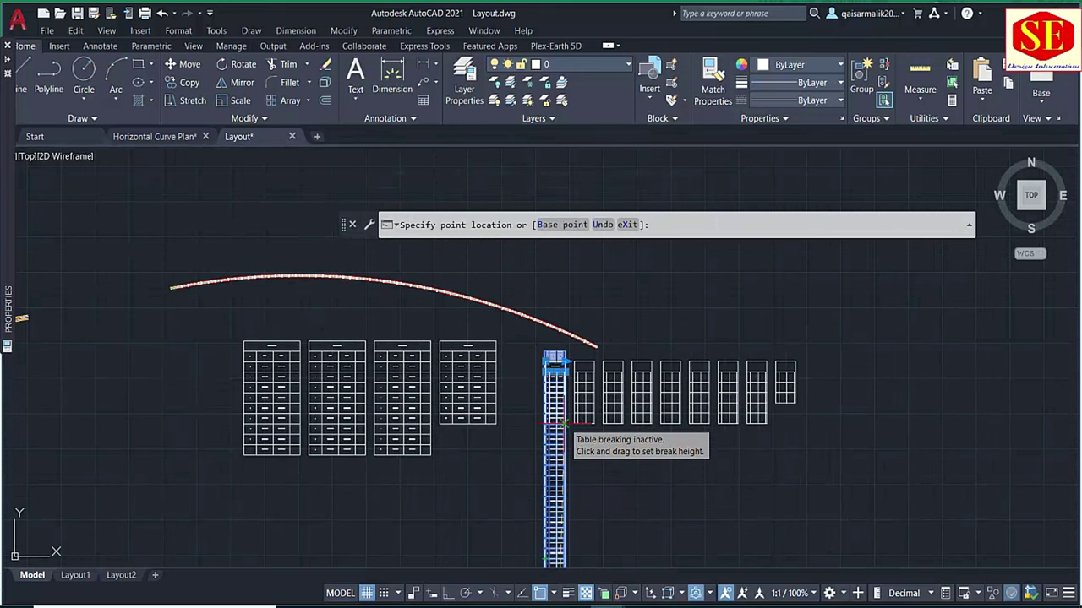
click(563, 429)
scroll(710, 404, up, 5)
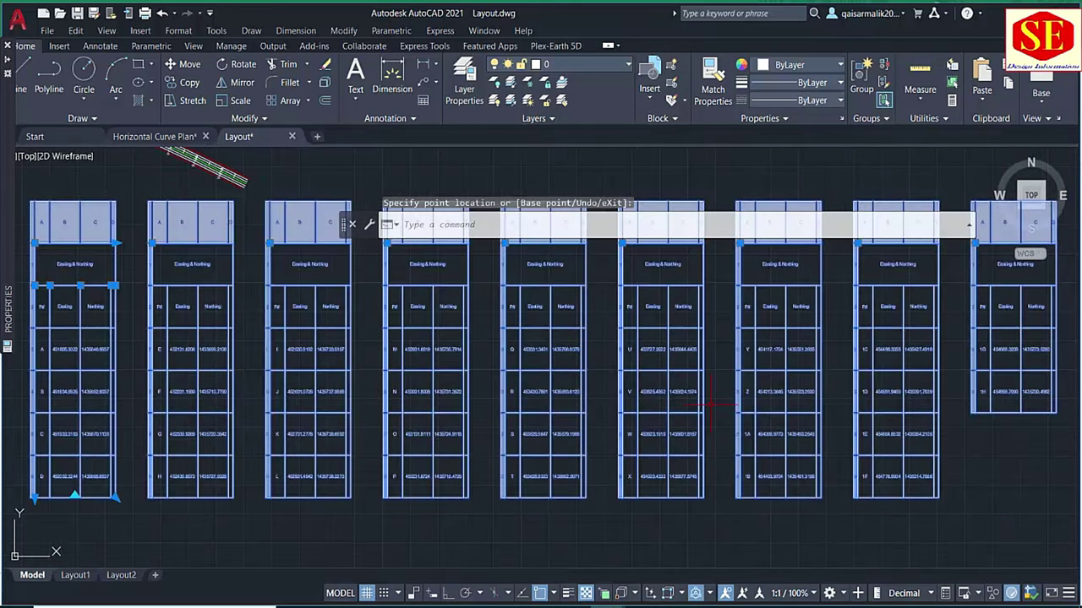
- Move the split tables to sit beside the curve
text(m)
key(Return)
click(591, 505)
scroll(596, 510, down, 3)
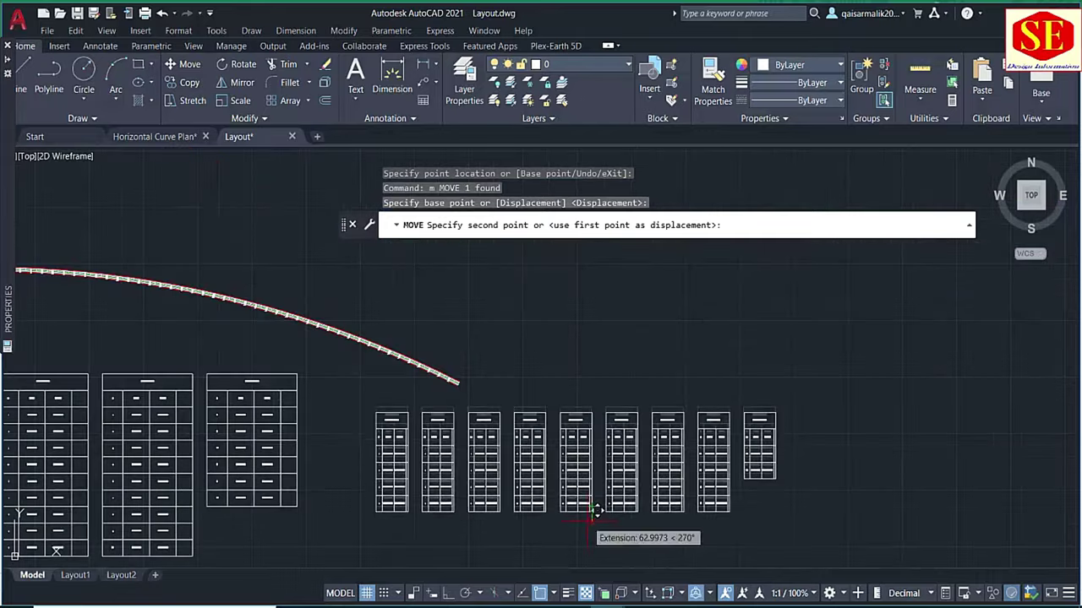
click(550, 533)
- Run XYZ again and place a new Easting & Northing table for the next curve
scroll(371, 346, up, 3)
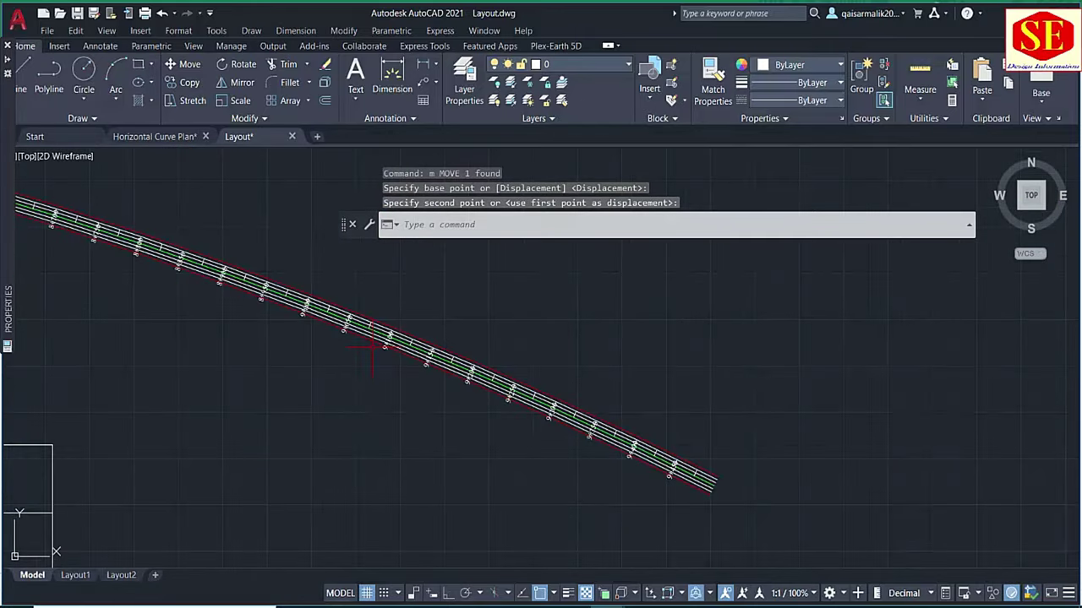
scroll(372, 346, up, 4)
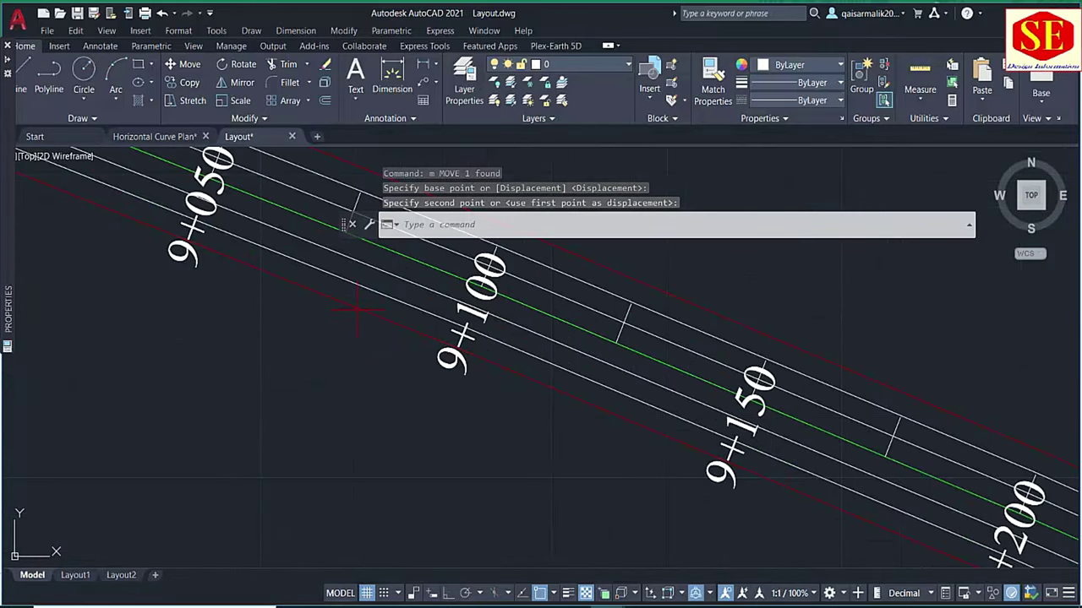
text(XYz)
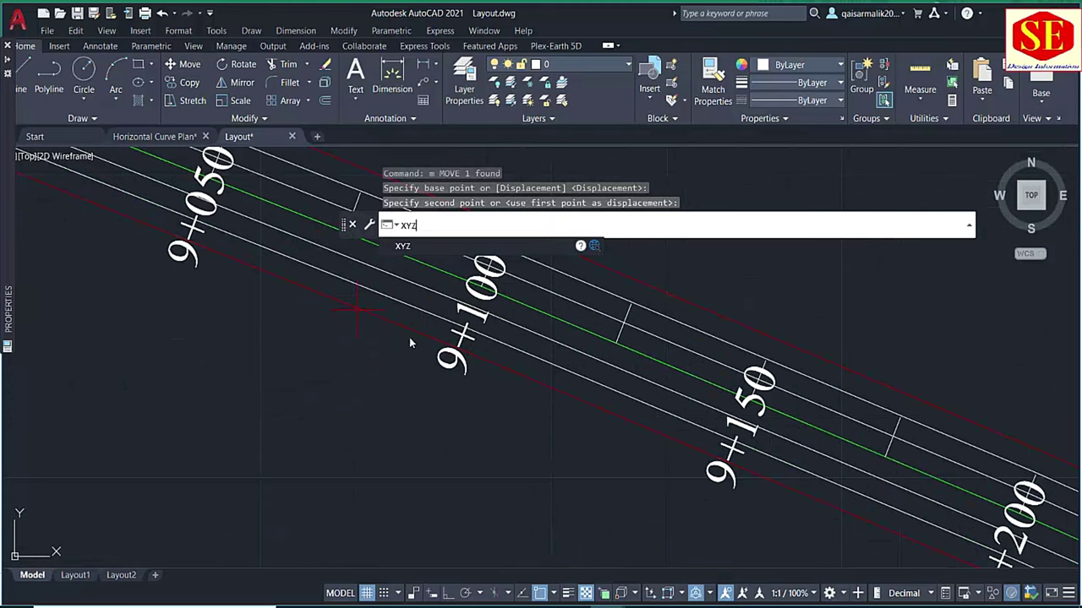
key(Return)
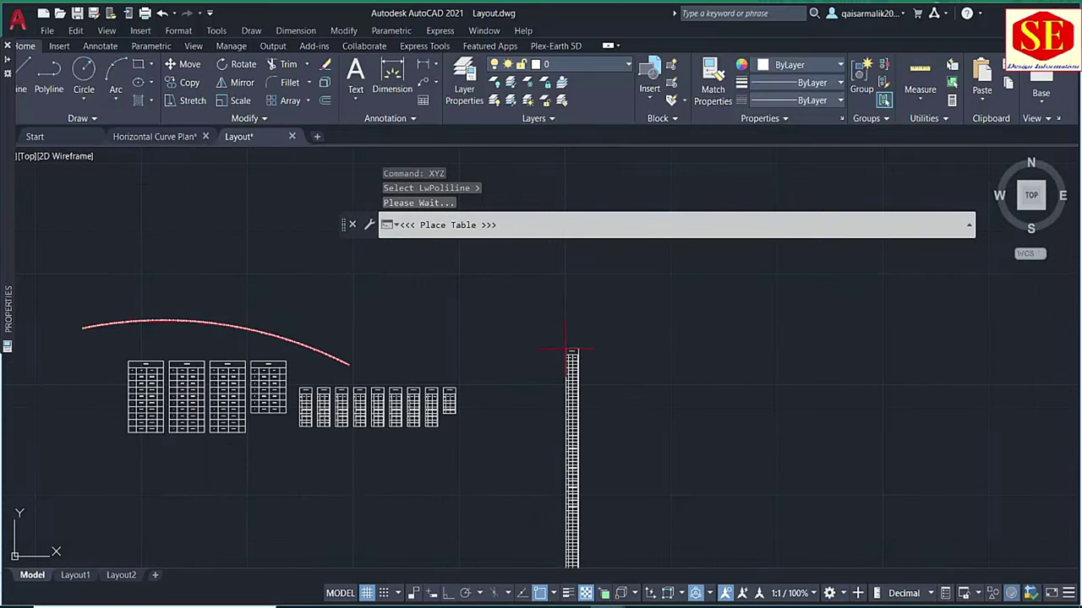
click(568, 348)
- Widen the new coordinate table by stretching its width grip
scroll(583, 346, up, 5)
drag(549, 340, 511, 372)
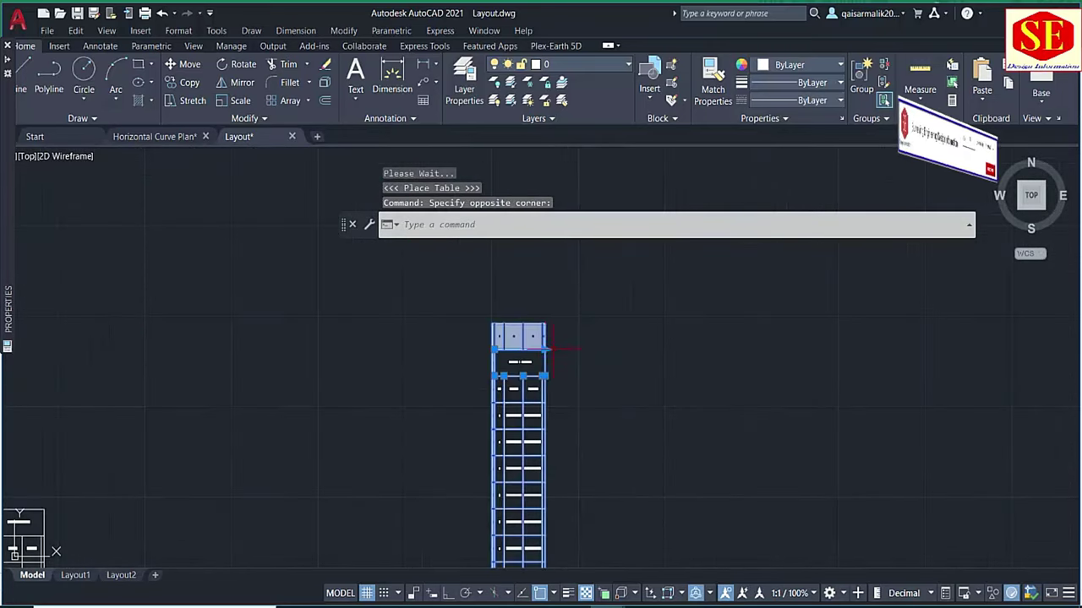
click(545, 349)
click(700, 355)
scroll(708, 397, down, 3)
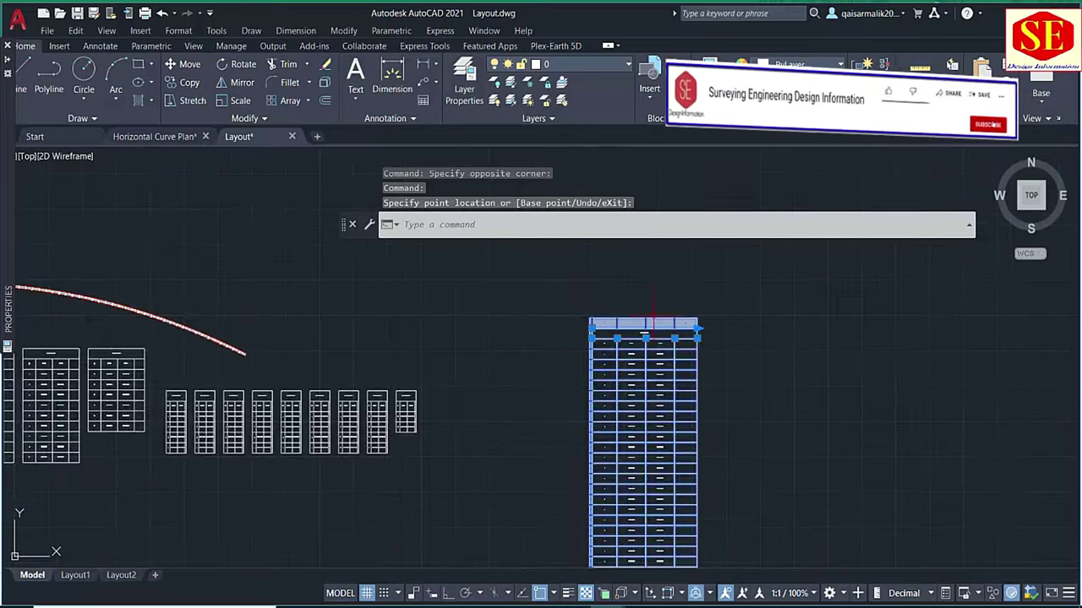
scroll(707, 406, down, 2)
scroll(708, 405, down, 2)
scroll(715, 420, down, 2)
scroll(715, 420, up, 5)
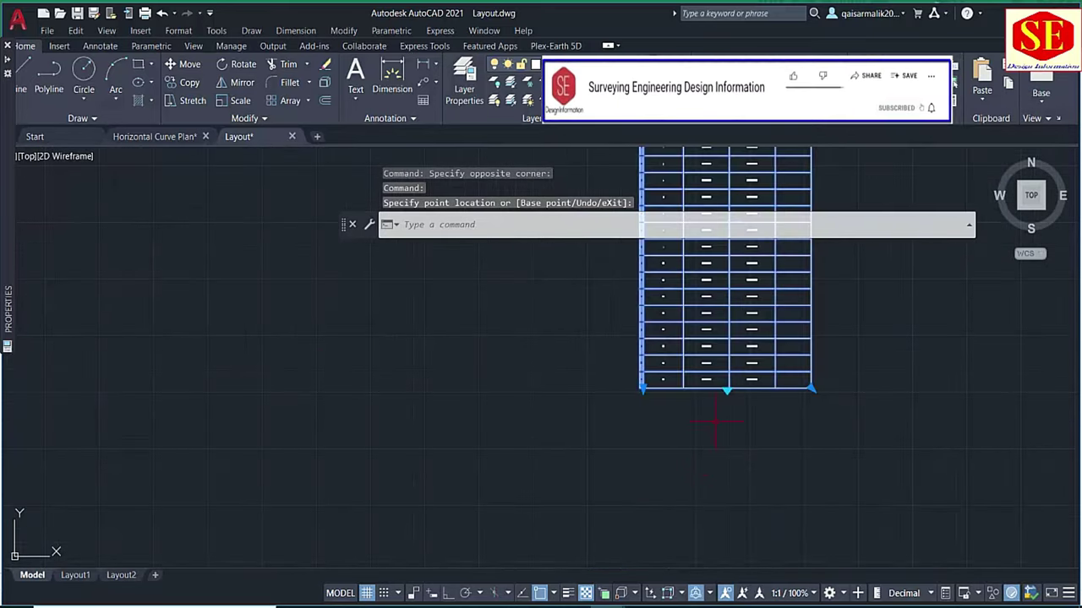
- Break the tall table into four side-by-side columns
click(726, 390)
click(727, 391)
scroll(726, 390, up, 3)
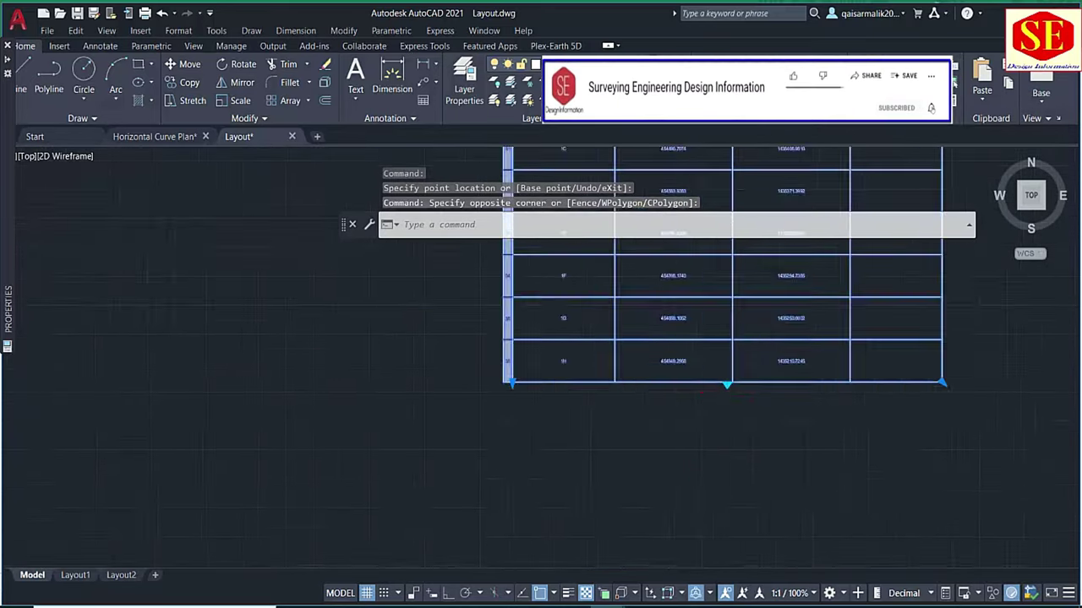
scroll(727, 384, up, 2)
click(727, 378)
scroll(722, 389, down, 3)
scroll(714, 414, down, 5)
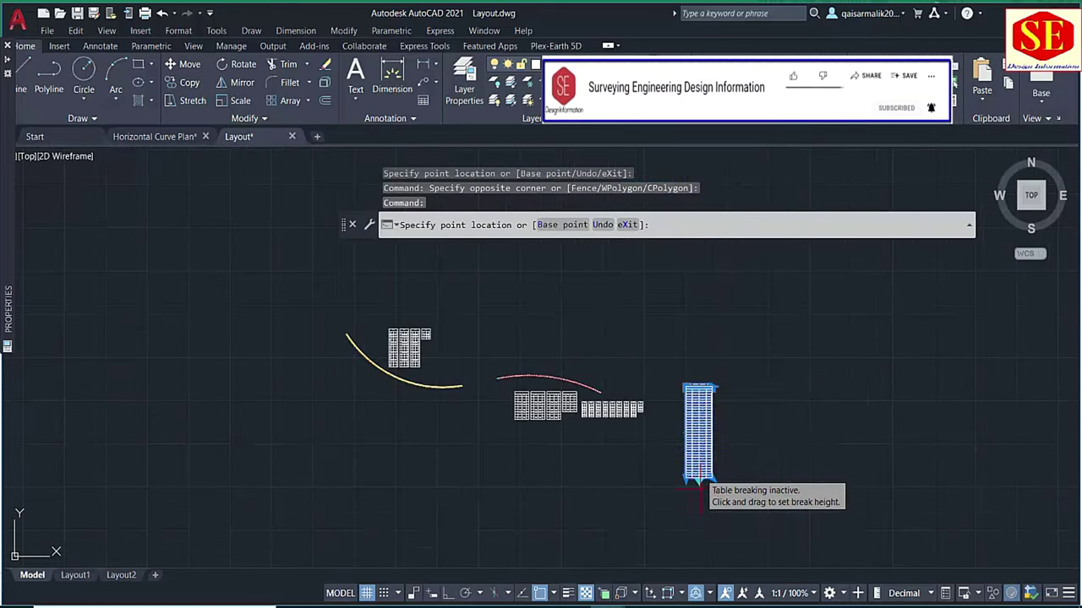
scroll(712, 422, up, 2)
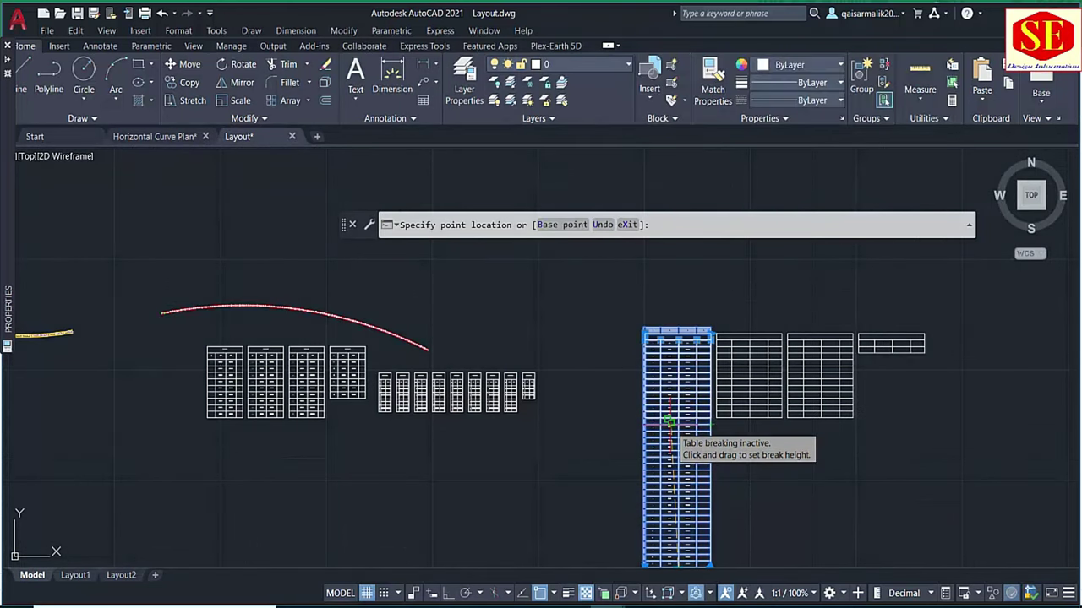
click(668, 420)
- Pan across the tables and curves to review them and clear the selection
scroll(802, 372, up, 5)
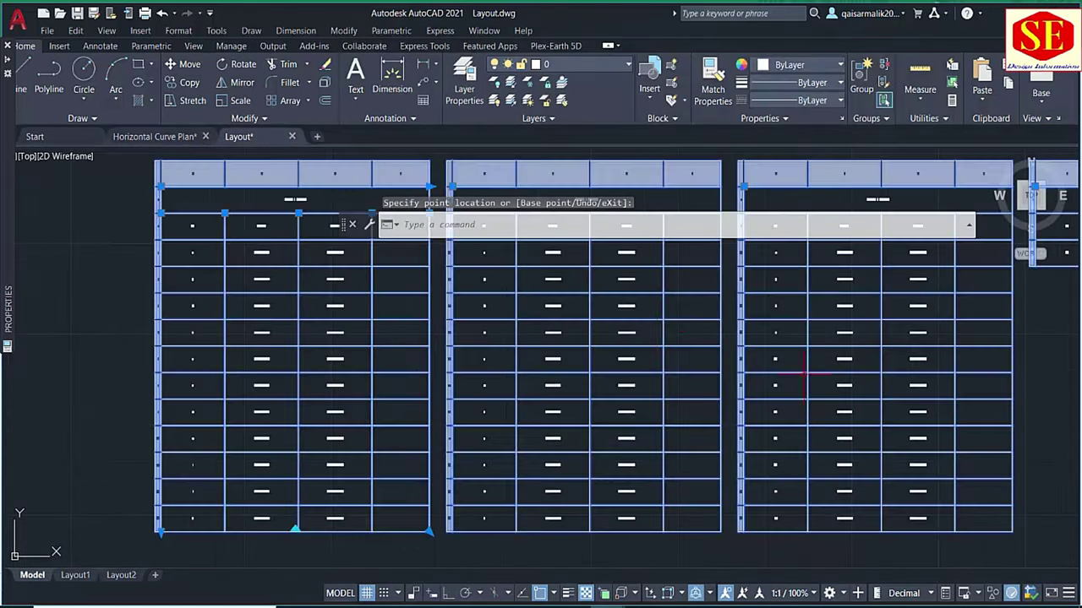
scroll(664, 346, up, 5)
scroll(467, 403, down, 5)
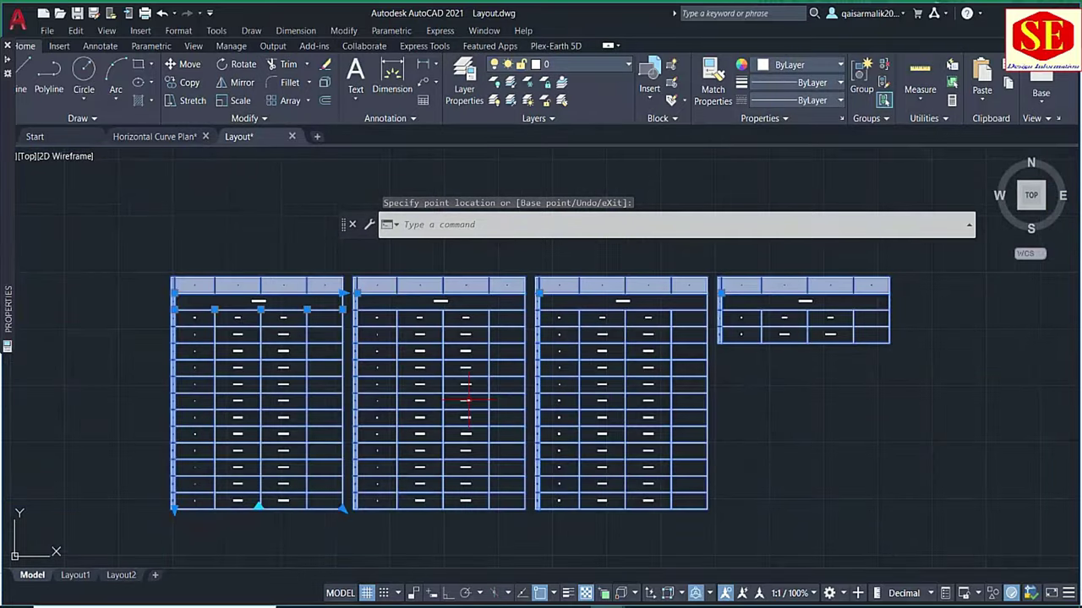
middle_drag(409, 418, 586, 432)
key(Escape)
scroll(589, 433, down, 3)
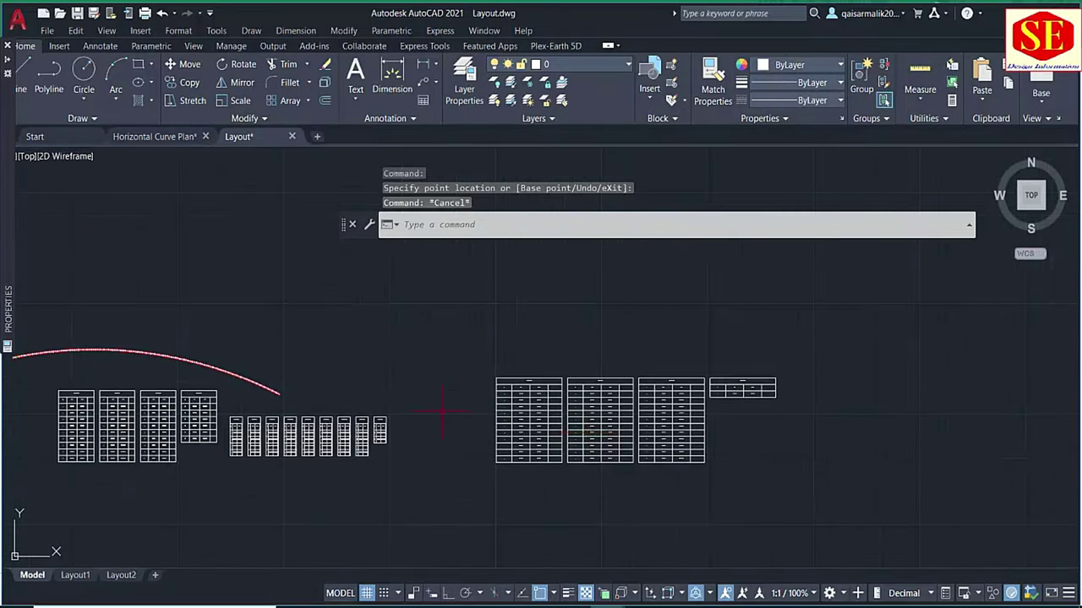
middle_drag(446, 410, 918, 452)
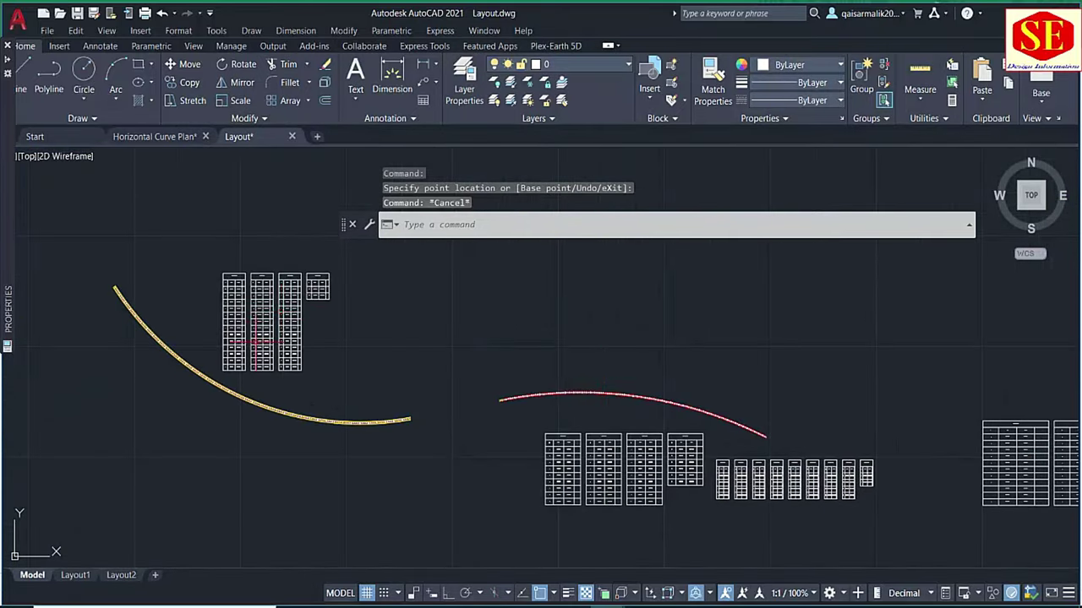
scroll(507, 346, down, 4)
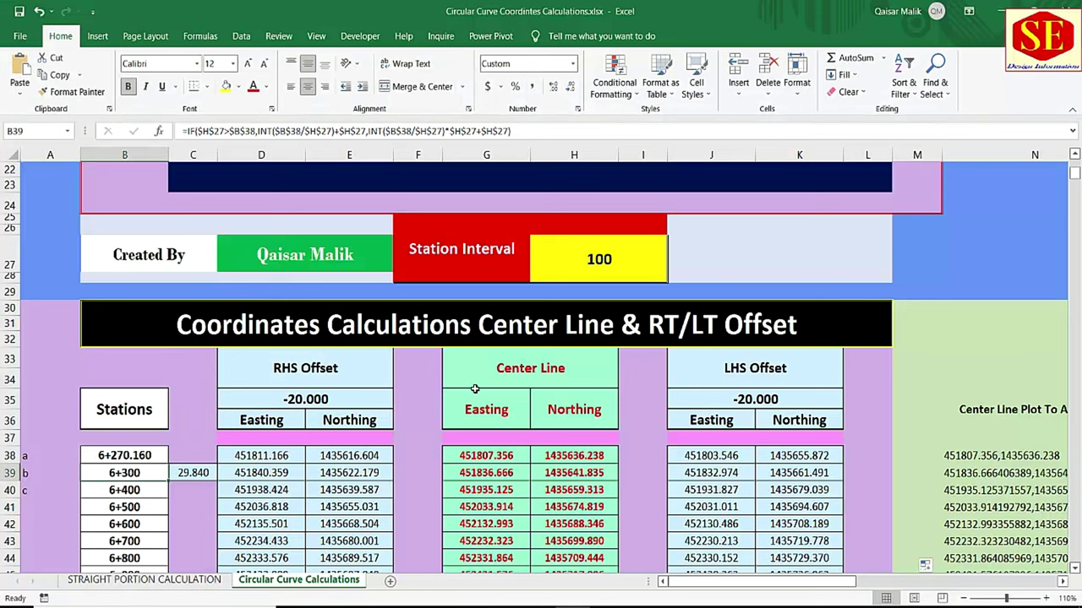
scroll(475, 388, up, 1)
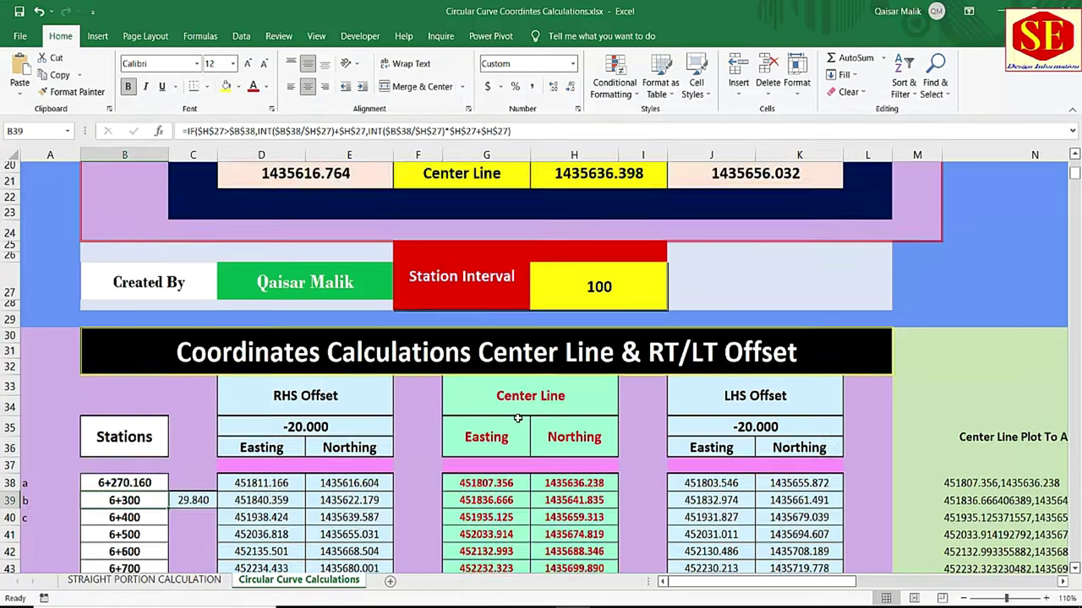
scroll(475, 388, up, 4)
scroll(507, 414, up, 2)
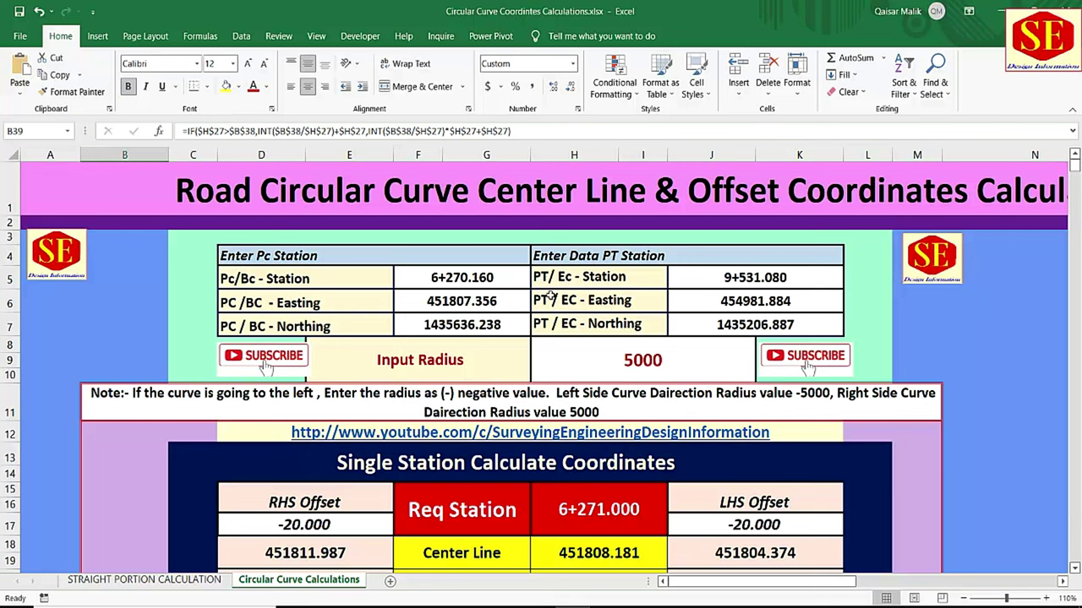
scroll(557, 276, down, 1)
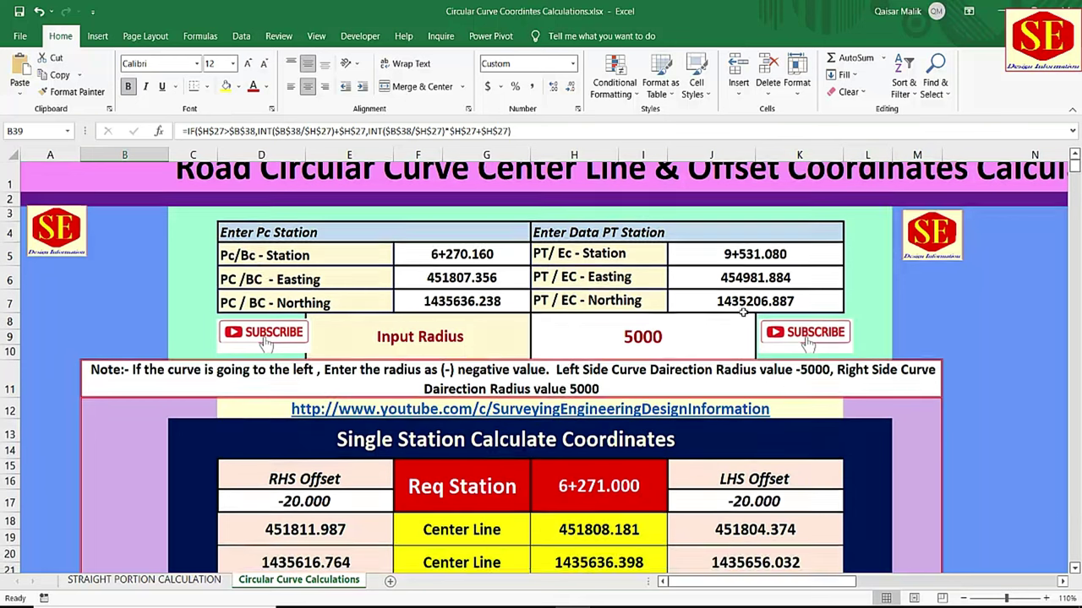
click(594, 273)
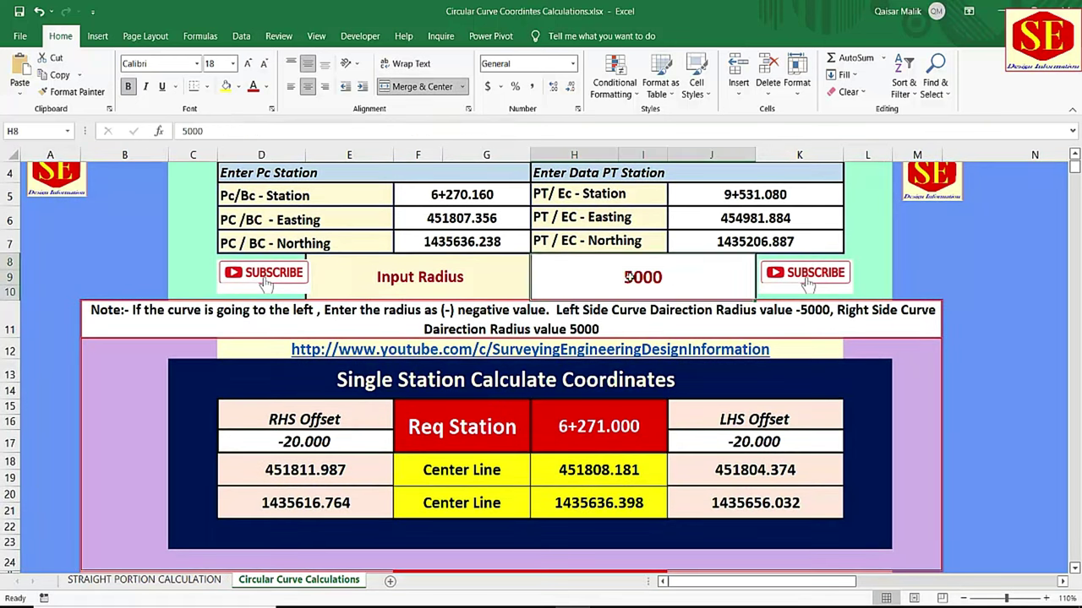
click(511, 277)
click(688, 280)
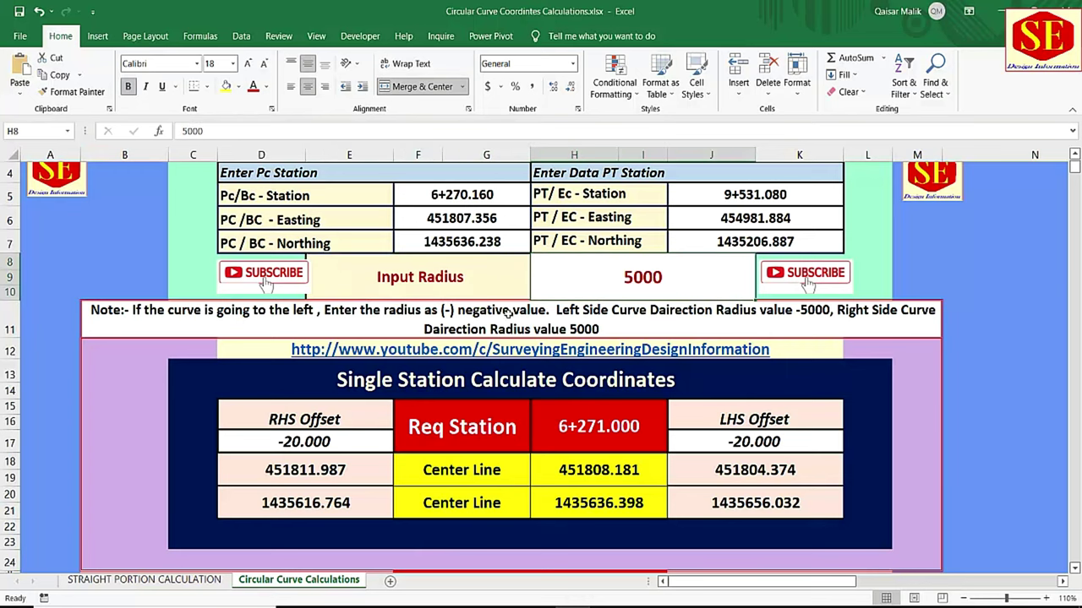
scroll(549, 395, down, 2)
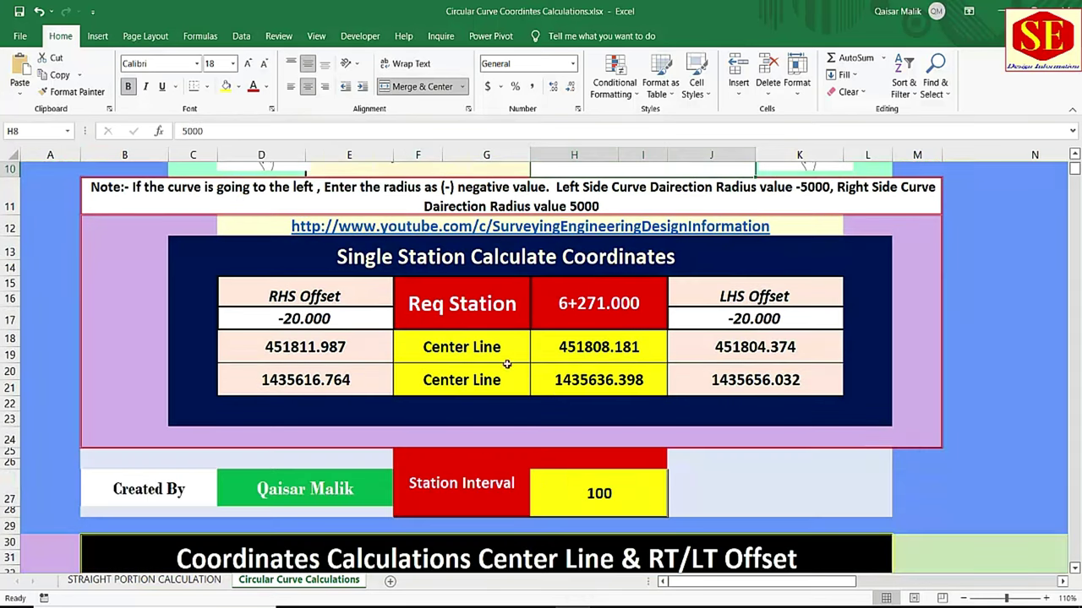
click(335, 355)
click(688, 331)
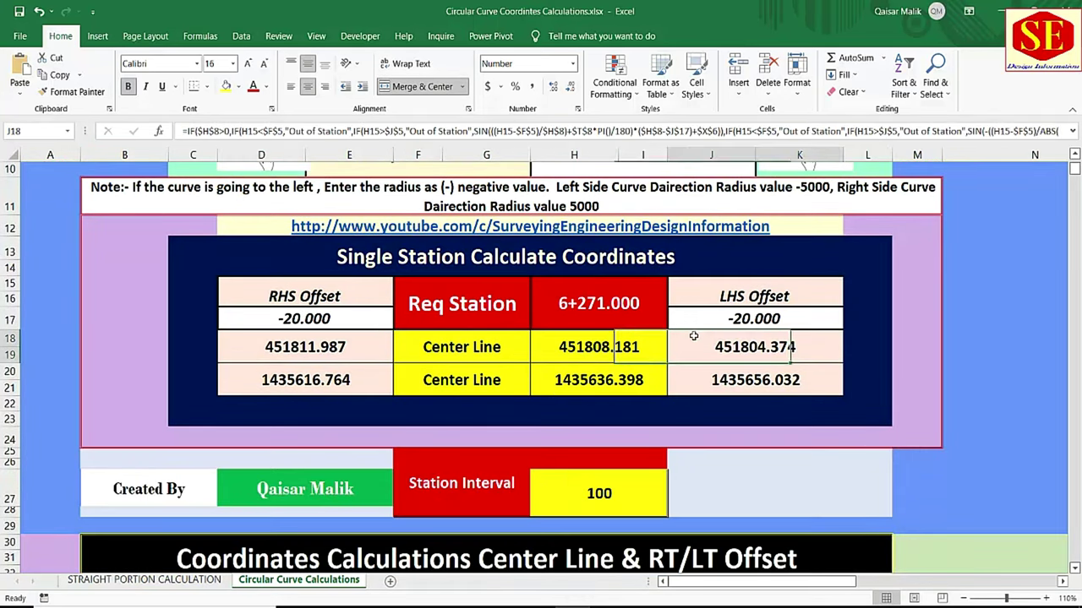
click(589, 331)
click(512, 337)
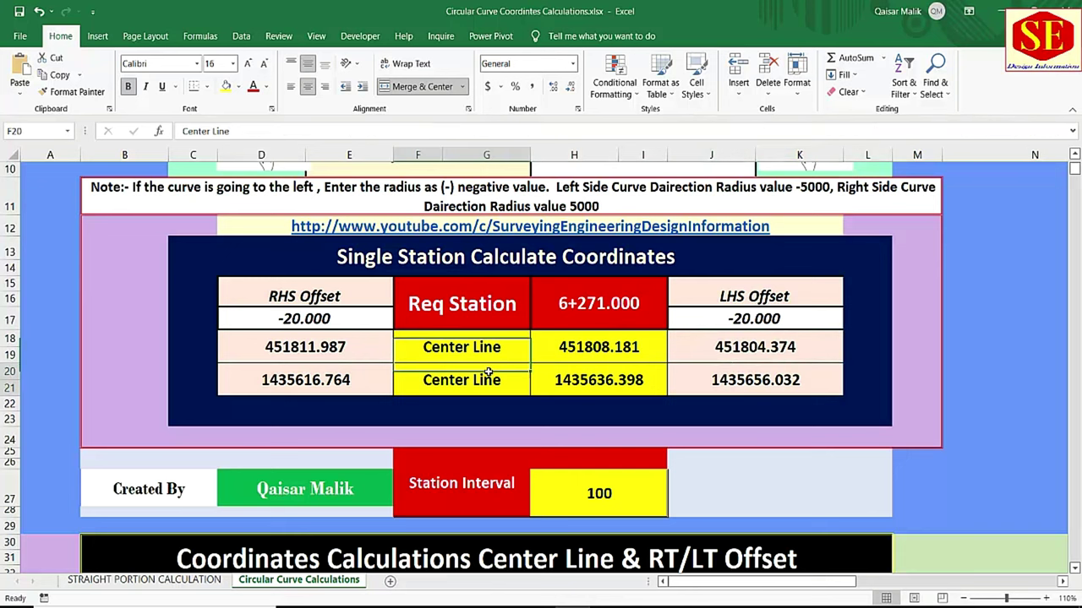
click(596, 311)
- Change the required station in H15 through 6500 and 6700 to 6800
key(F2)
key(BackSpace)
key(BackSpace)
key(BackSpace)
text(6500)
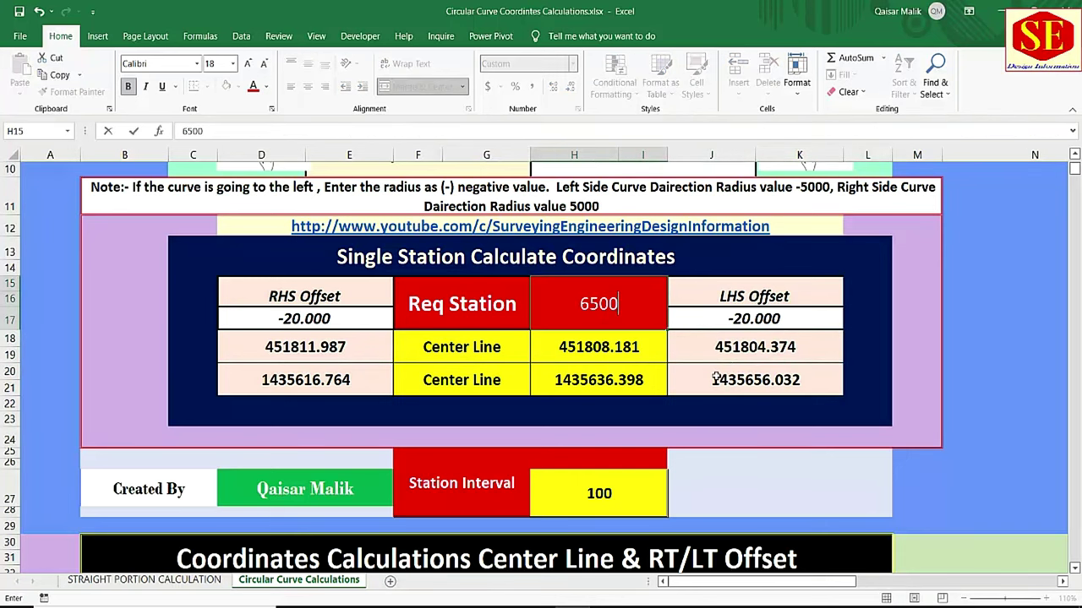
key(Return)
click(604, 290)
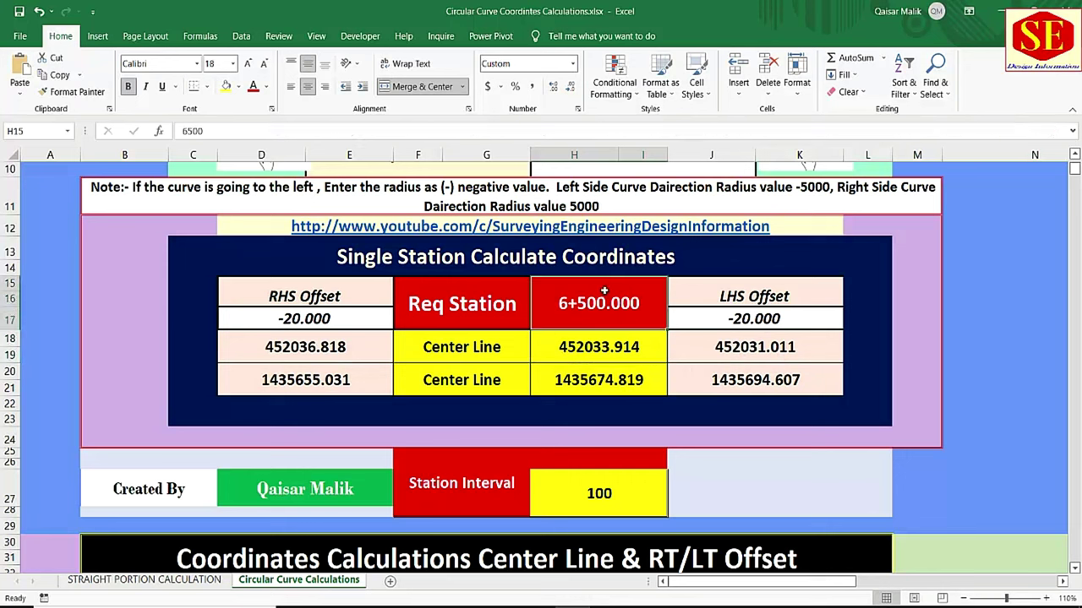
text(6700)
key(Return)
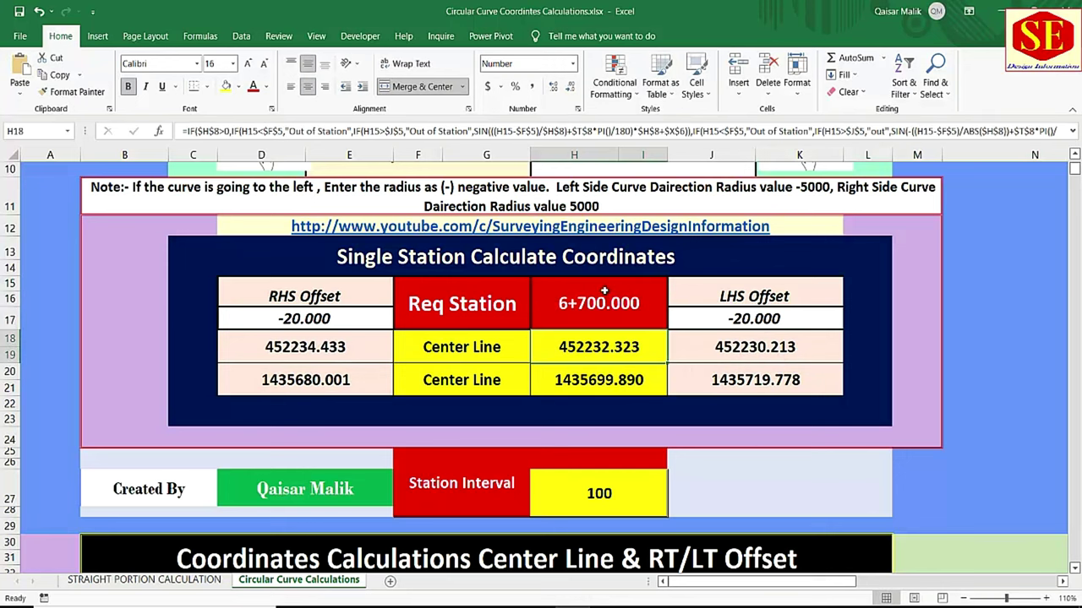
click(601, 309)
text(68)
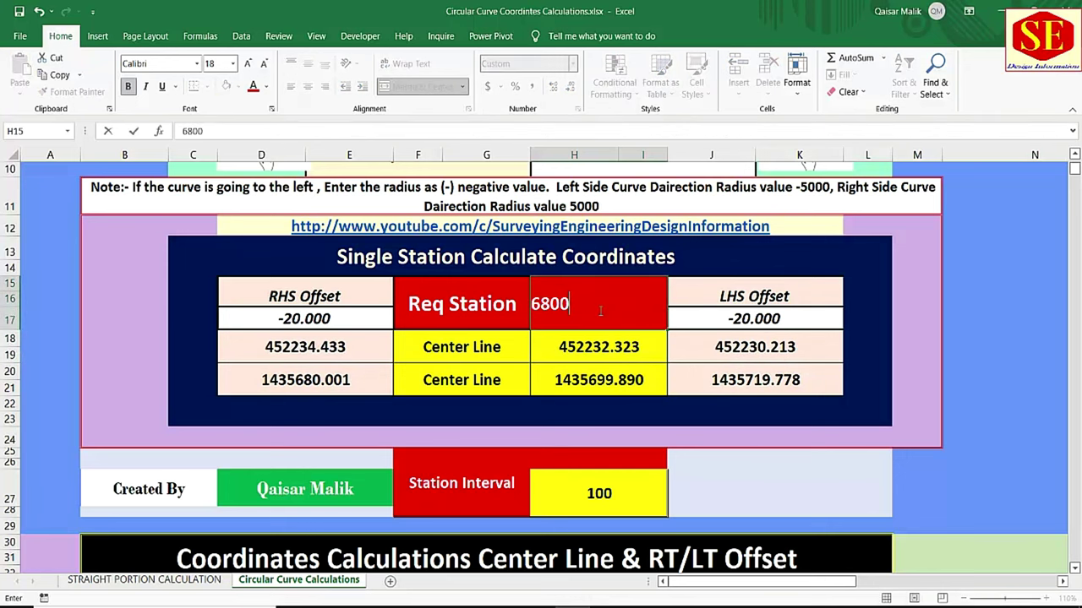
key(Return)
- Set the RHS offset in D17 to -30
scroll(495, 352, down, 1)
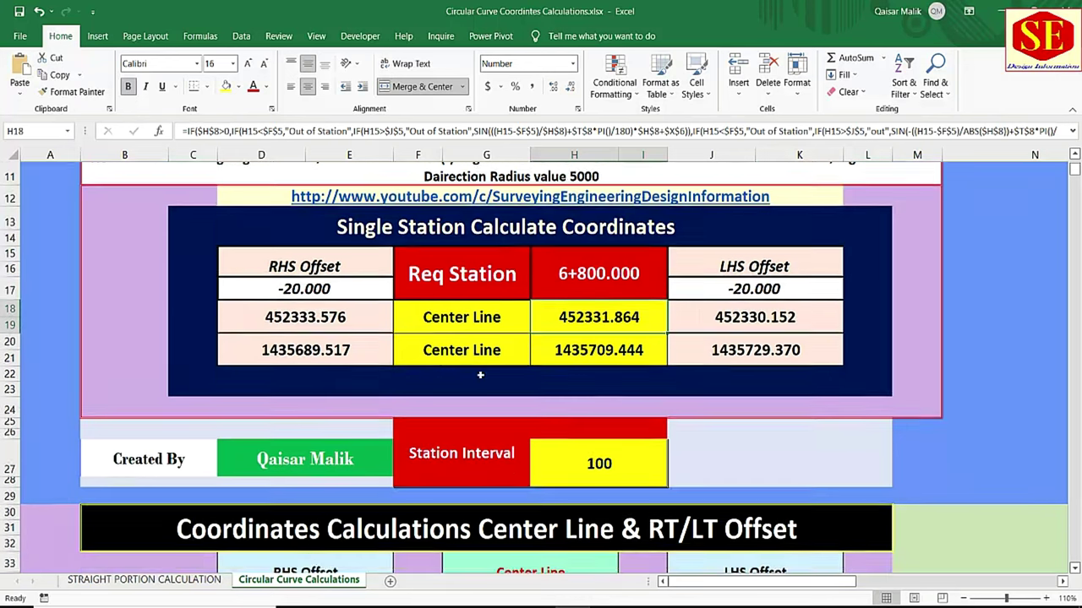
scroll(486, 338, down, 2)
scroll(473, 380, down, 1)
scroll(456, 496, down, 1)
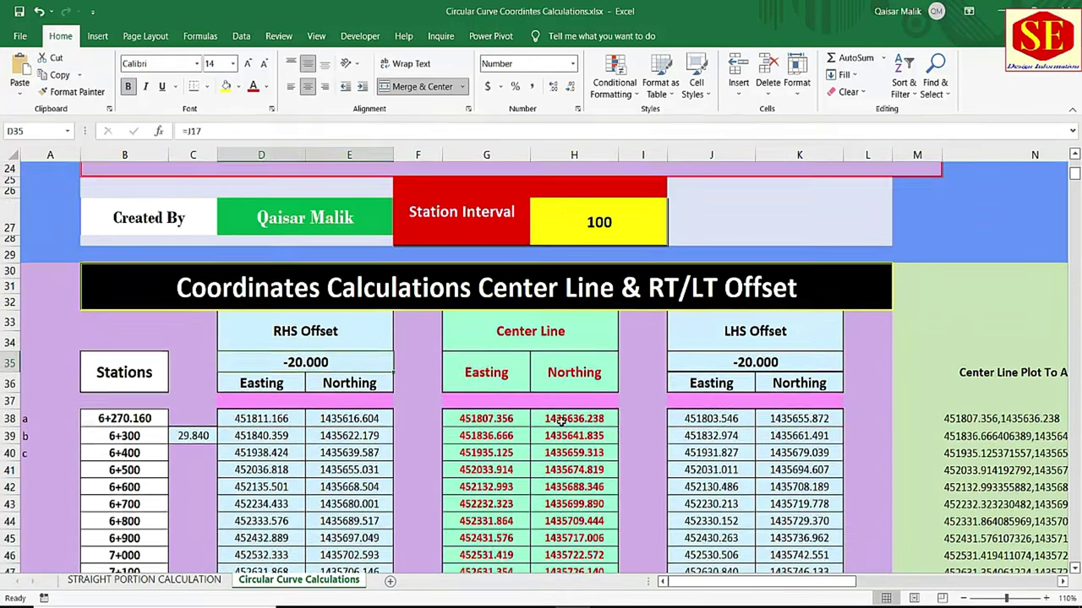
scroll(372, 355, up, 5)
click(313, 318)
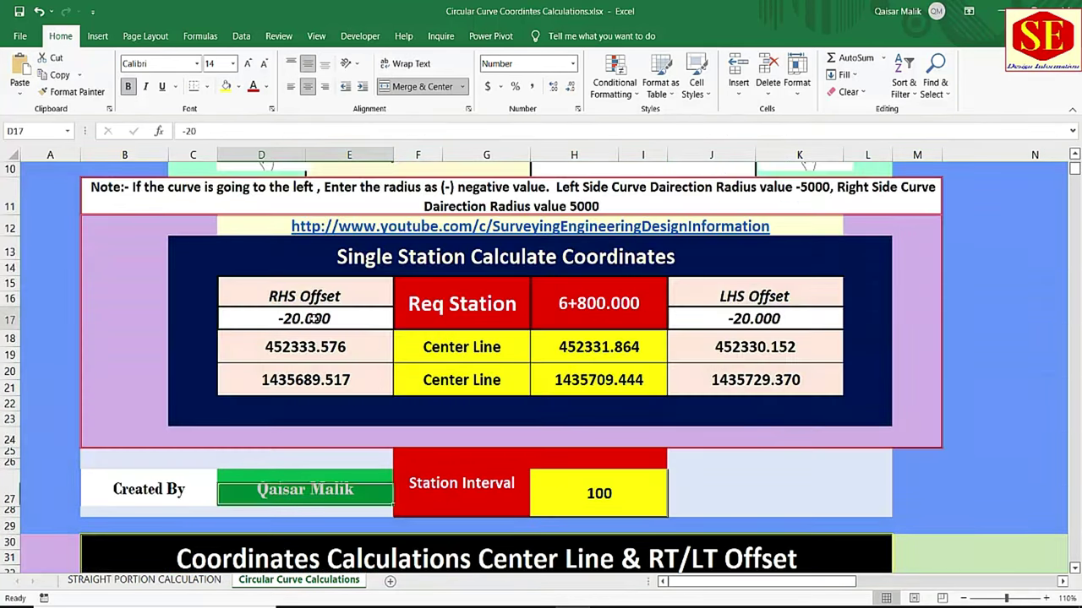
text(-30)
key(Return)
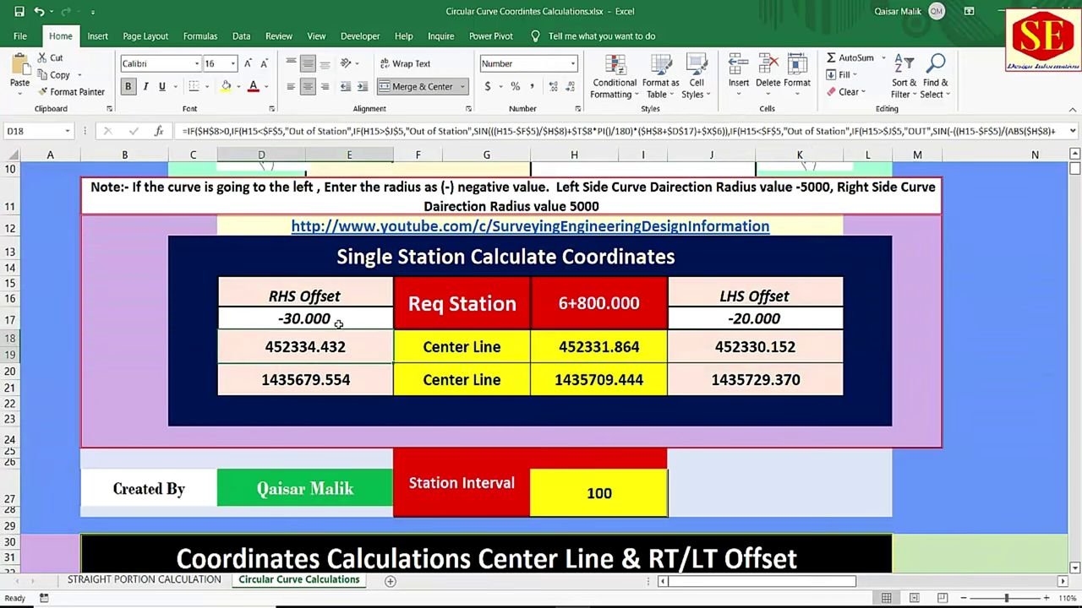
- Inspect the 29.840 difference formula beside station 6+300 without changing it
scroll(305, 341, down, 5)
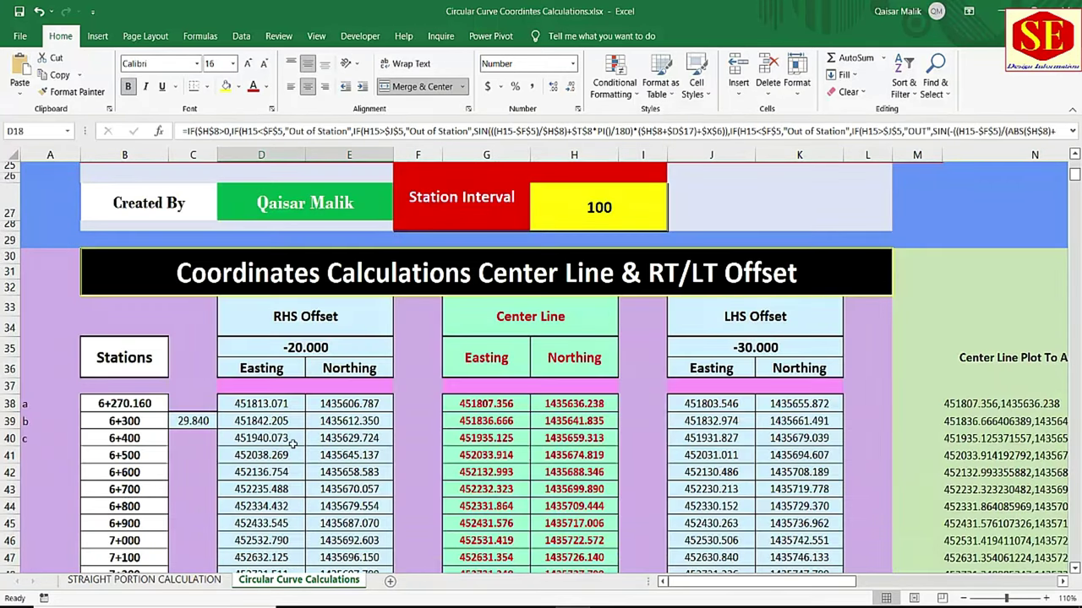
click(192, 421)
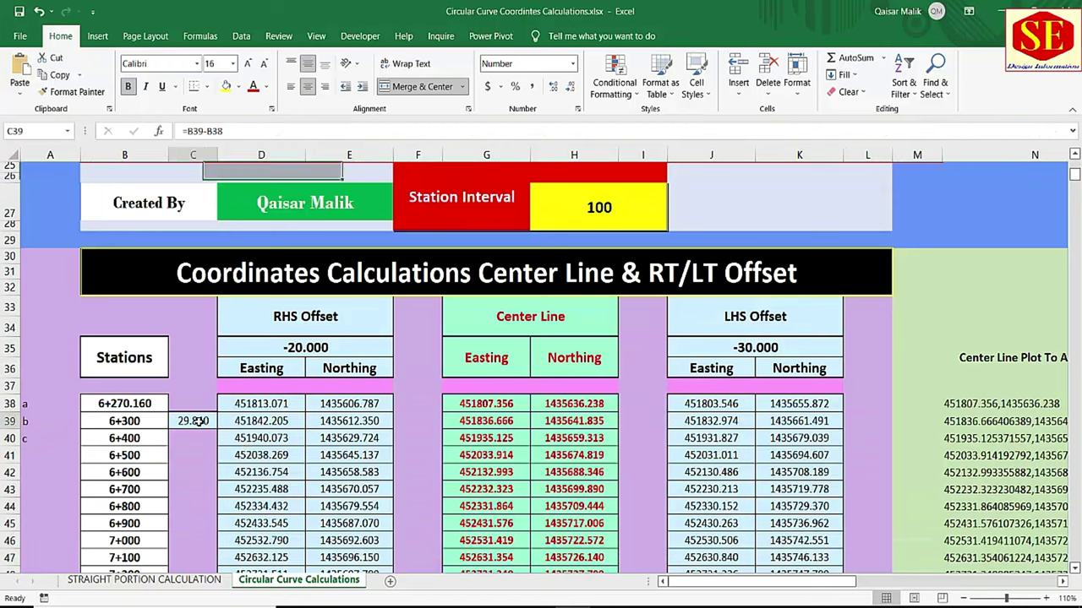
double_click(193, 420)
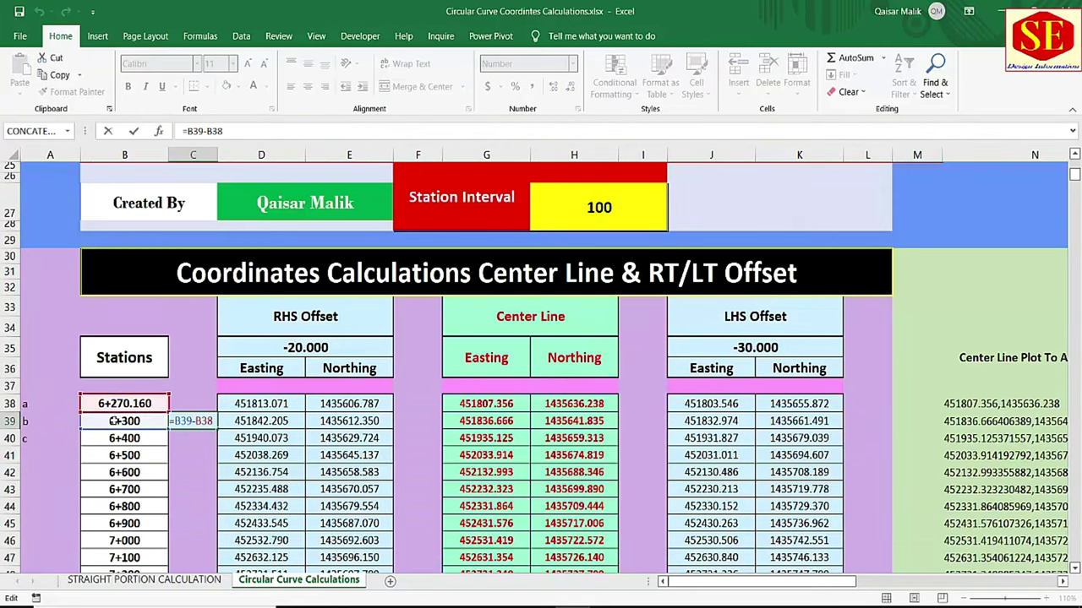
key(Escape)
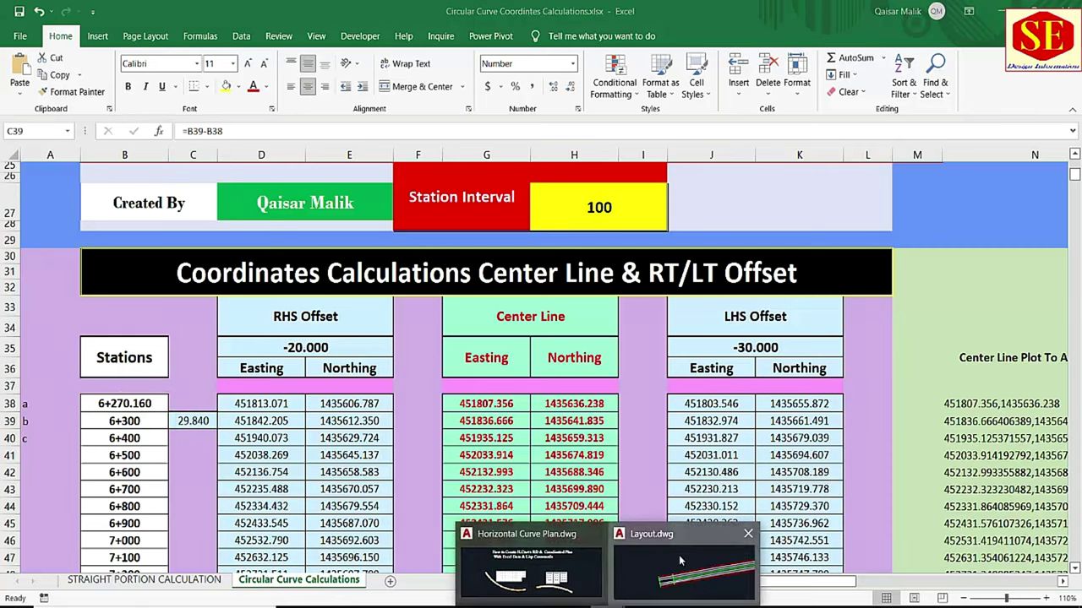
- Switch back to the Layout drawing in AutoCAD and zoom out
click(679, 555)
scroll(489, 359, up, 3)
scroll(507, 372, up, 3)
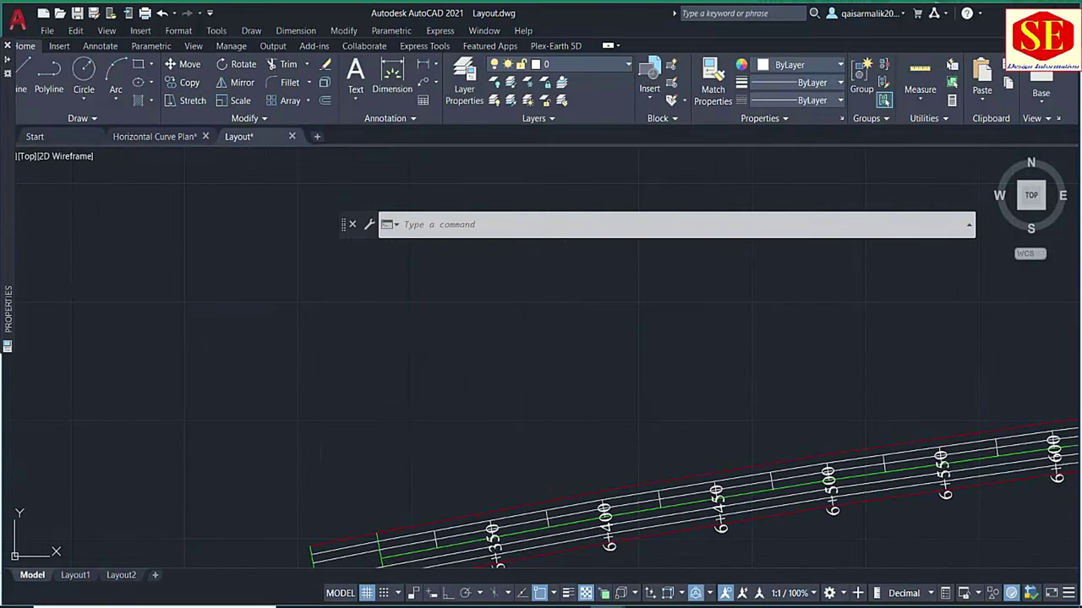
scroll(448, 423, up, 2)
scroll(404, 456, up, 3)
scroll(404, 457, up, 1)
- Extend the green centre line up to the alignment start boundary
scroll(465, 422, up, 4)
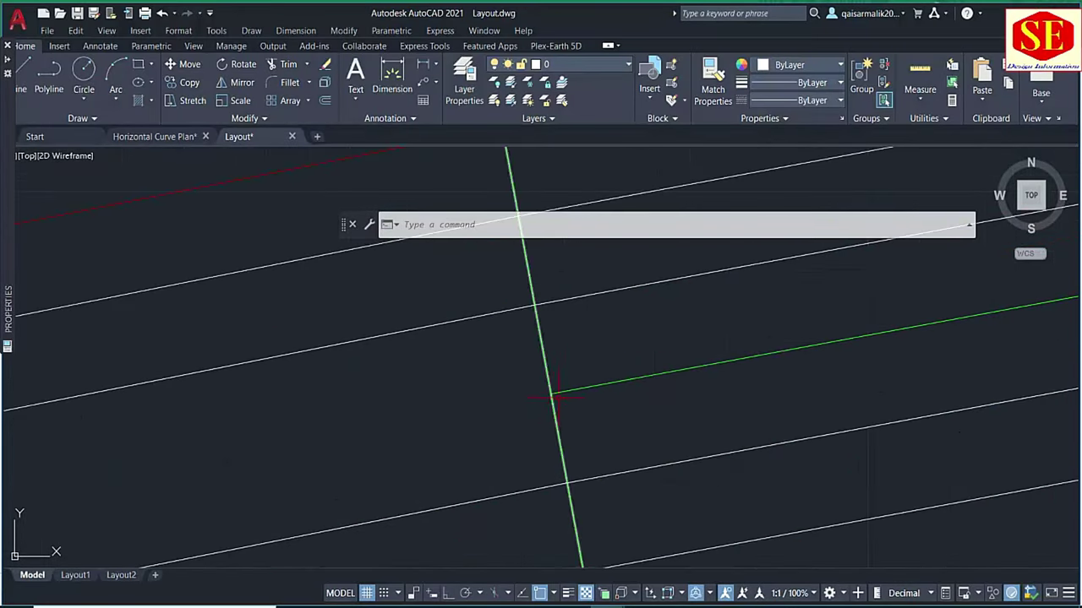
scroll(524, 405, down, 4)
scroll(583, 397, down, 3)
text(ex)
key(Return)
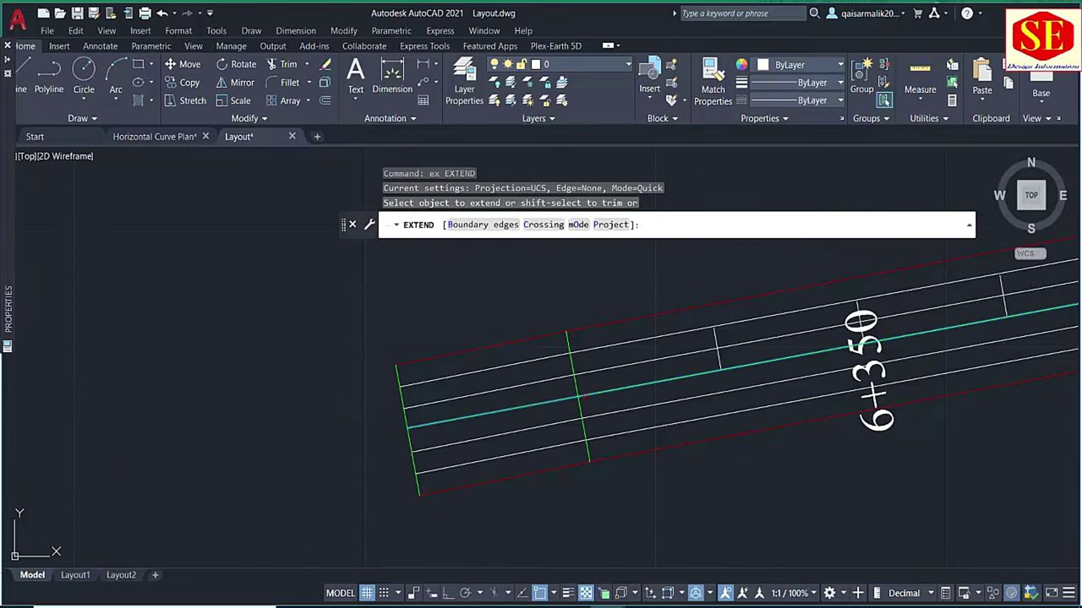
click(583, 395)
click(456, 398)
key(Escape)
- Copy the 6+350 station label to the start of the alignment
scroll(459, 399, down, 3)
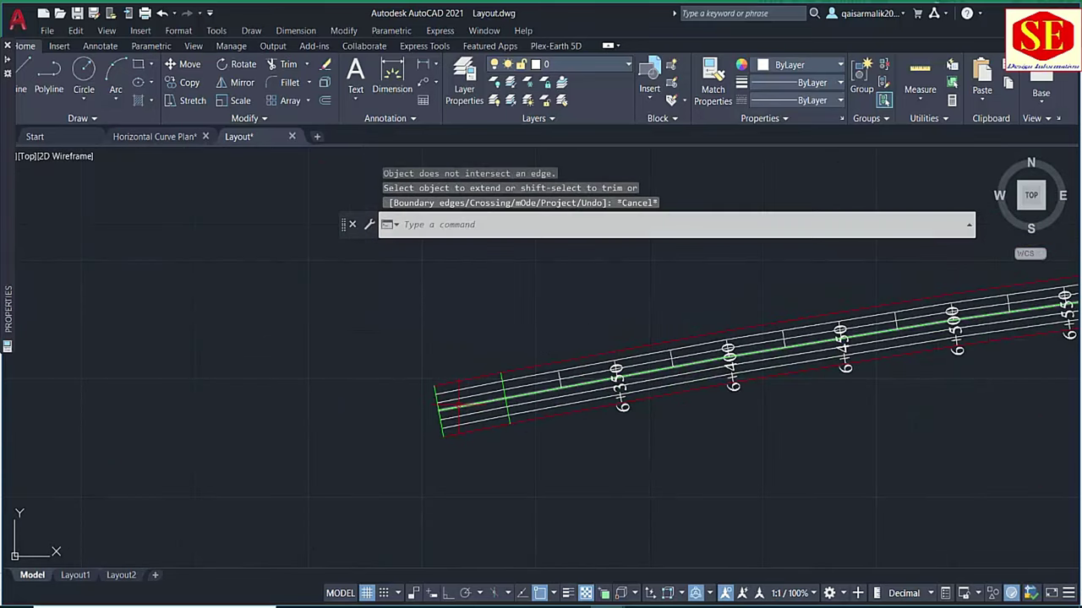
text(co)
key(Return)
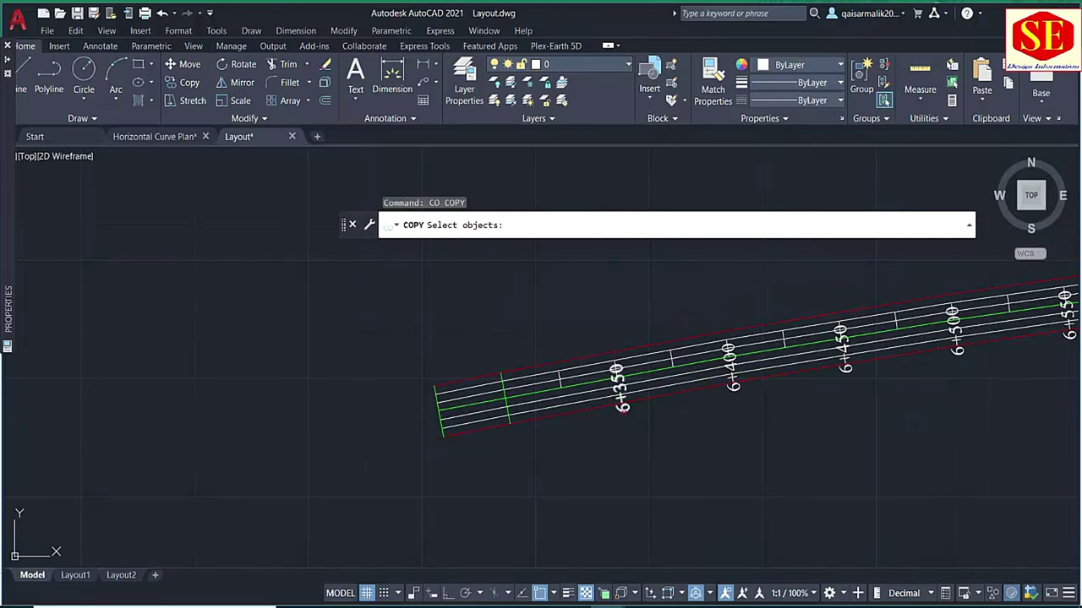
drag(624, 415, 643, 423)
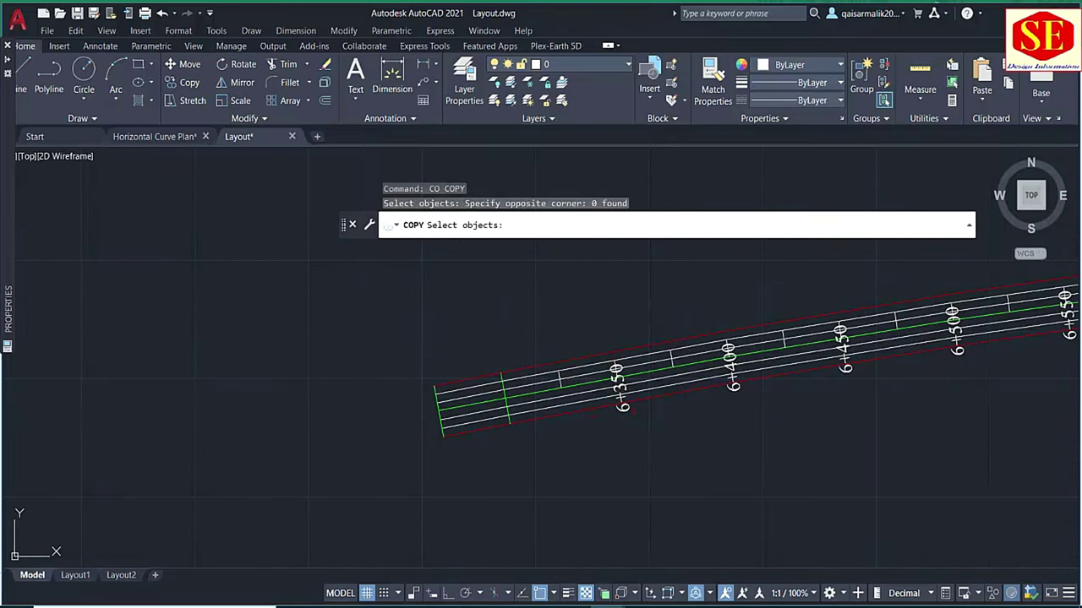
click(623, 395)
key(Return)
click(656, 423)
scroll(468, 442, up, 2)
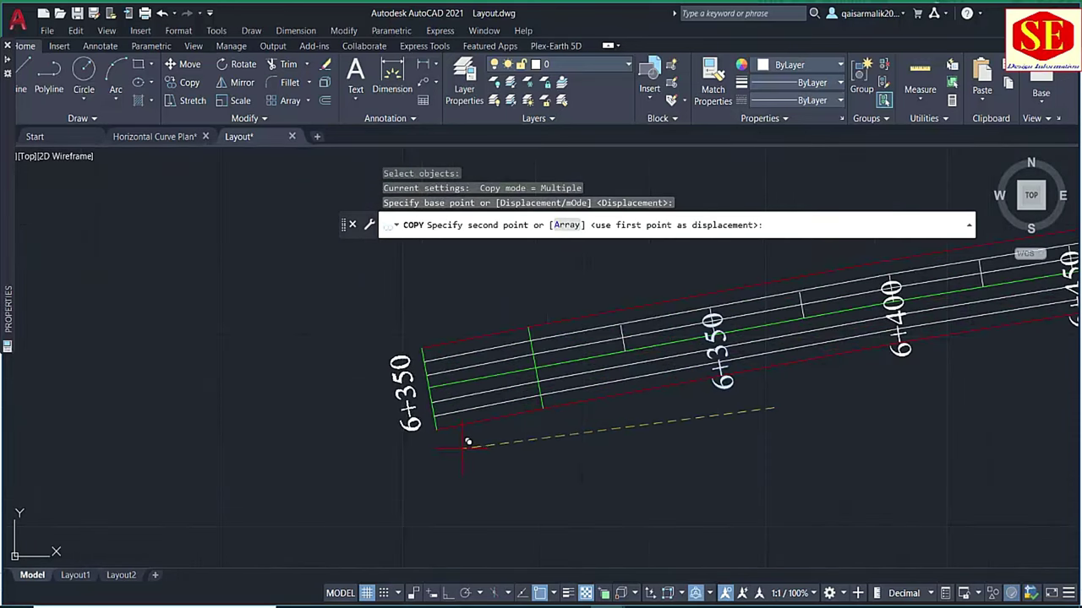
click(469, 441)
key(Escape)
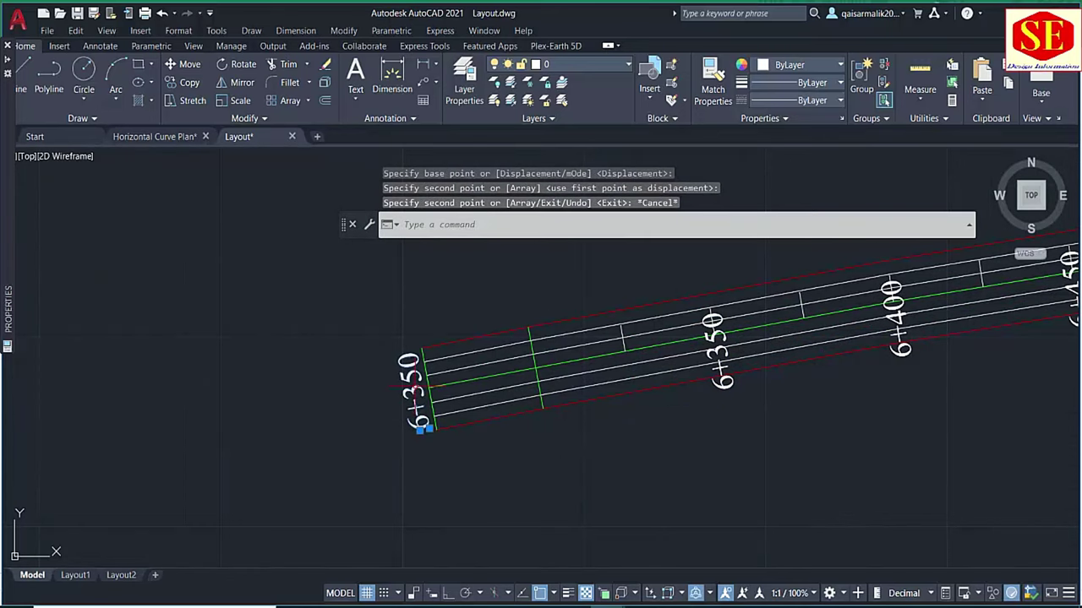
- Edit the copied label so it reads 6+270.16
double_click(420, 426)
text(6)
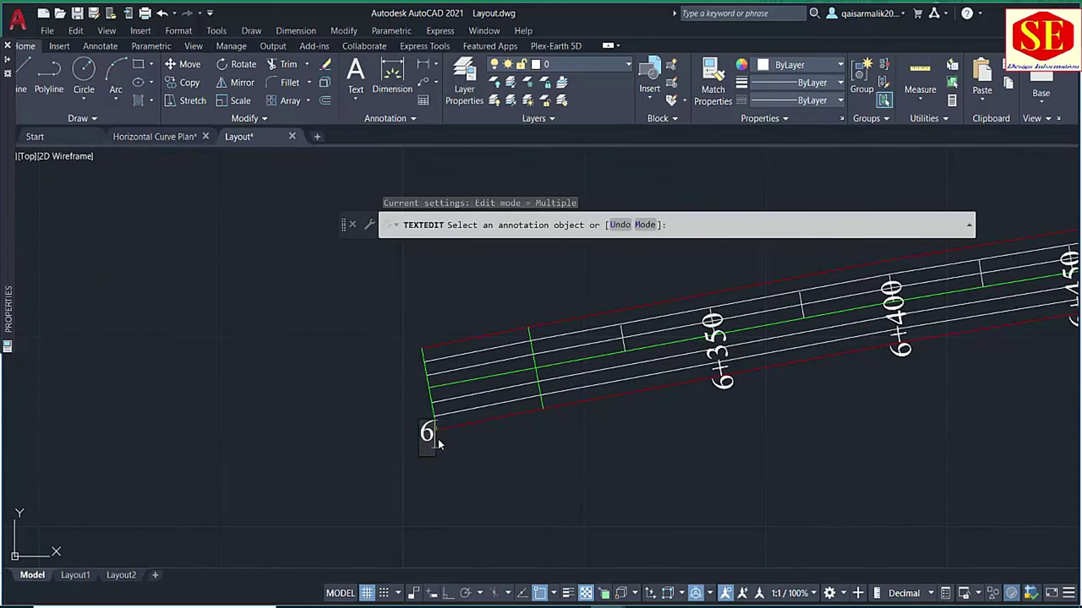
text(2+270.16)
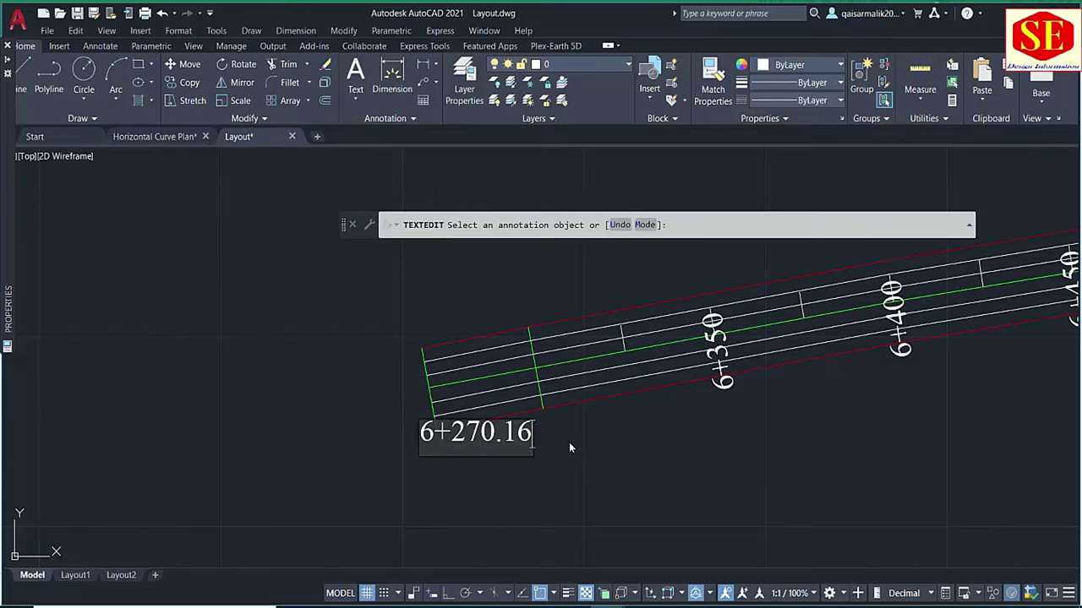
click(569, 448)
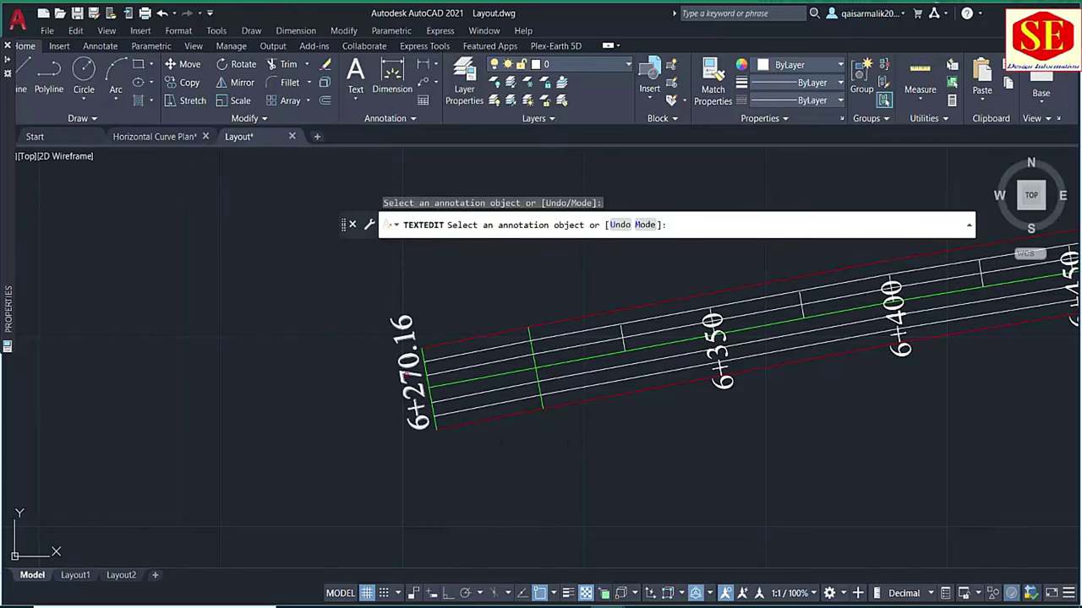
scroll(227, 353, down, 5)
middle_drag(226, 422, 226, 353)
- Bring the 9+450 station into view and select its label for copying
middle_drag(423, 332, 898, 428)
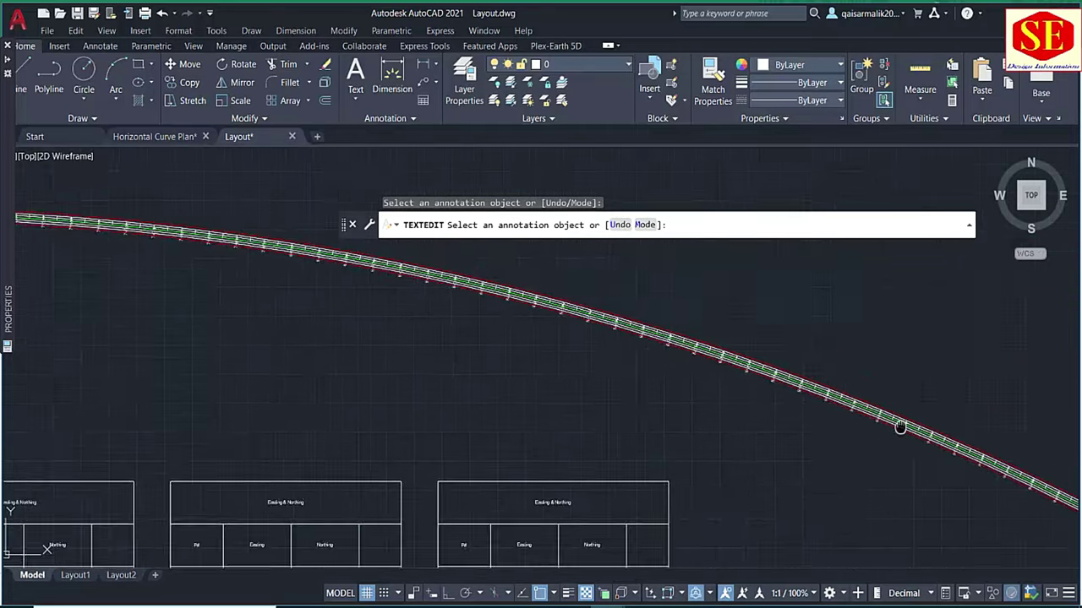
scroll(898, 428, down, 3)
scroll(493, 429, up, 5)
scroll(493, 428, up, 3)
key(Escape)
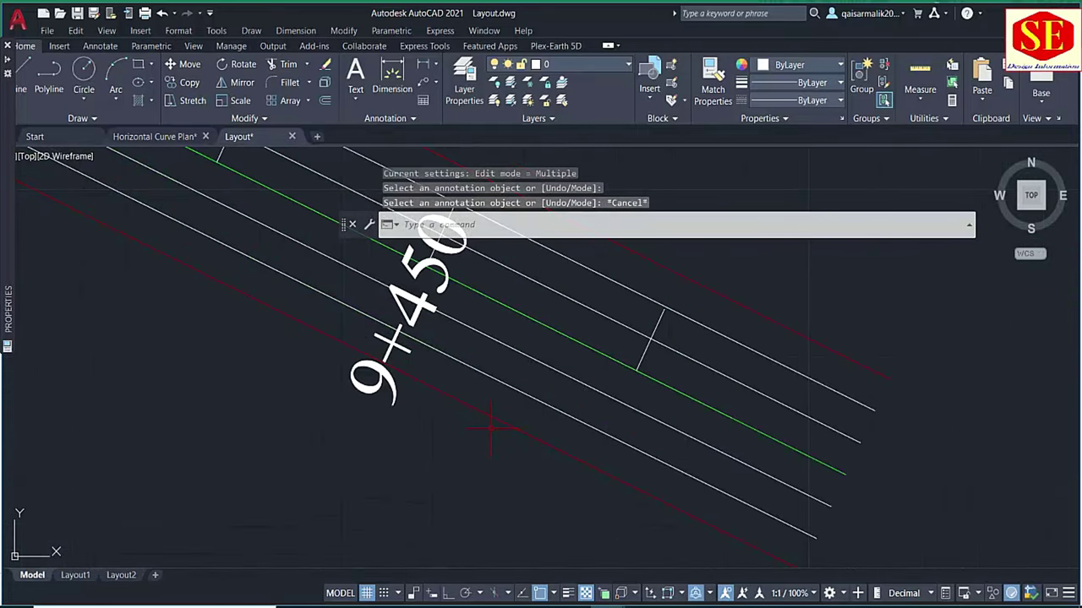
text(co)
key(Return)
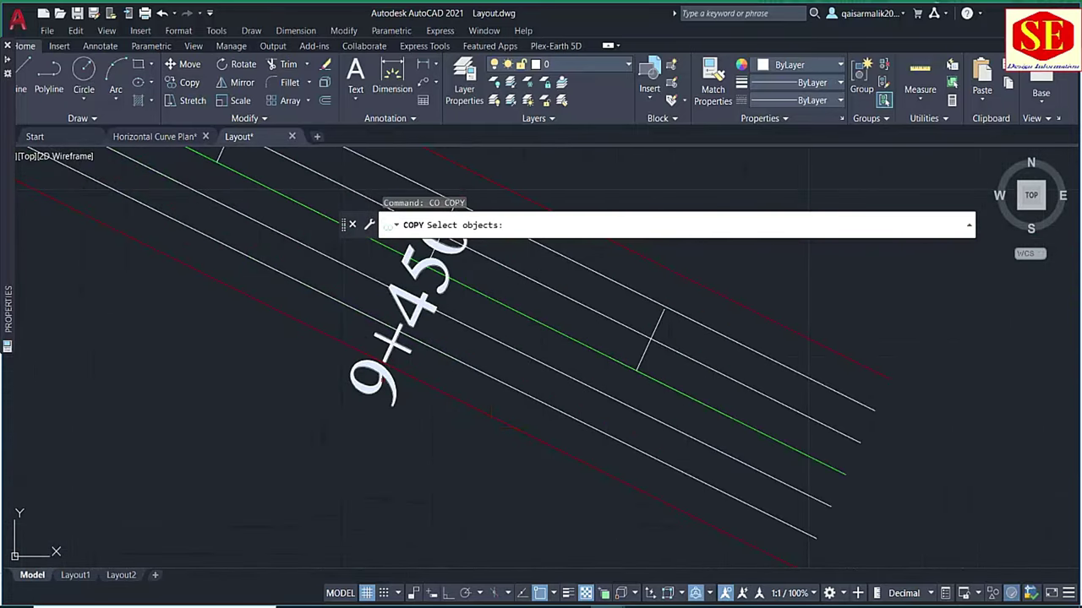
click(405, 330)
key(Return)
- Place the copy of the 9+450 label at the alignment's end point
click(389, 408)
middle_drag(681, 512, 543, 375)
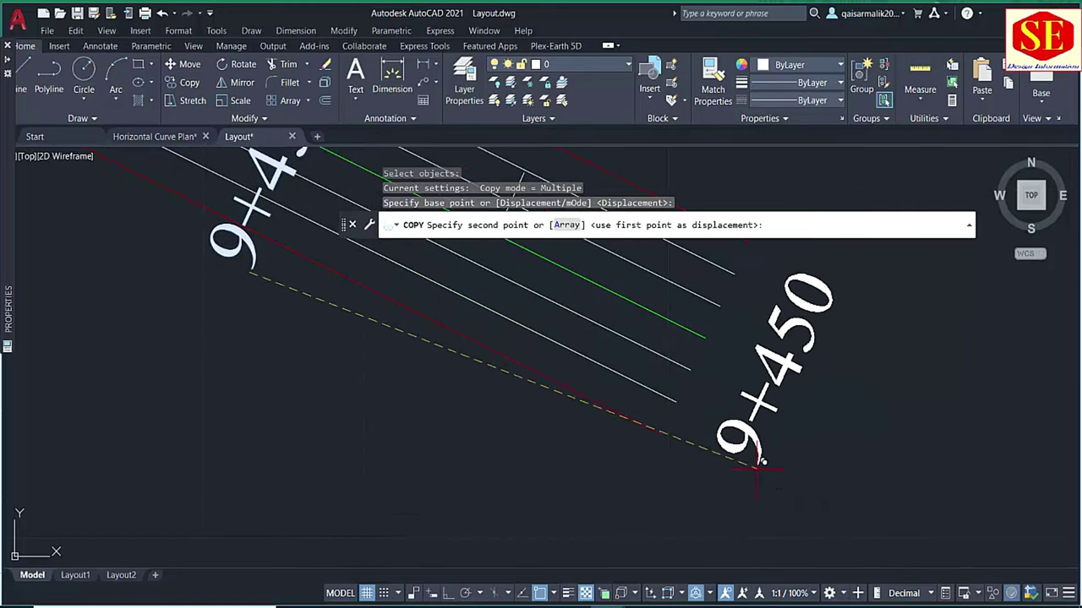
click(712, 463)
key(Escape)
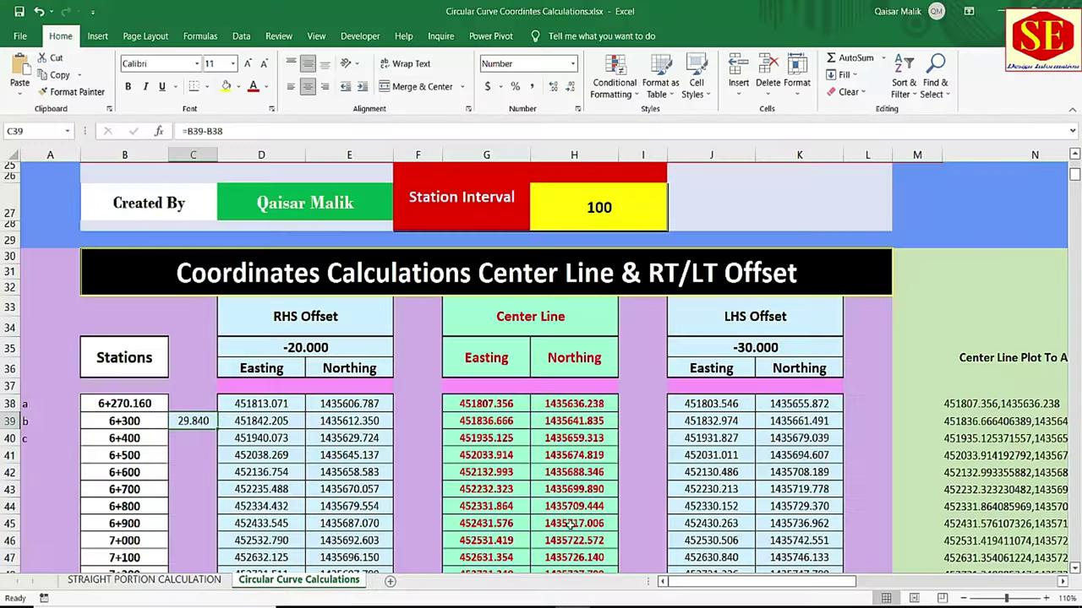
scroll(790, 387, up, 5)
scroll(790, 387, up, 2)
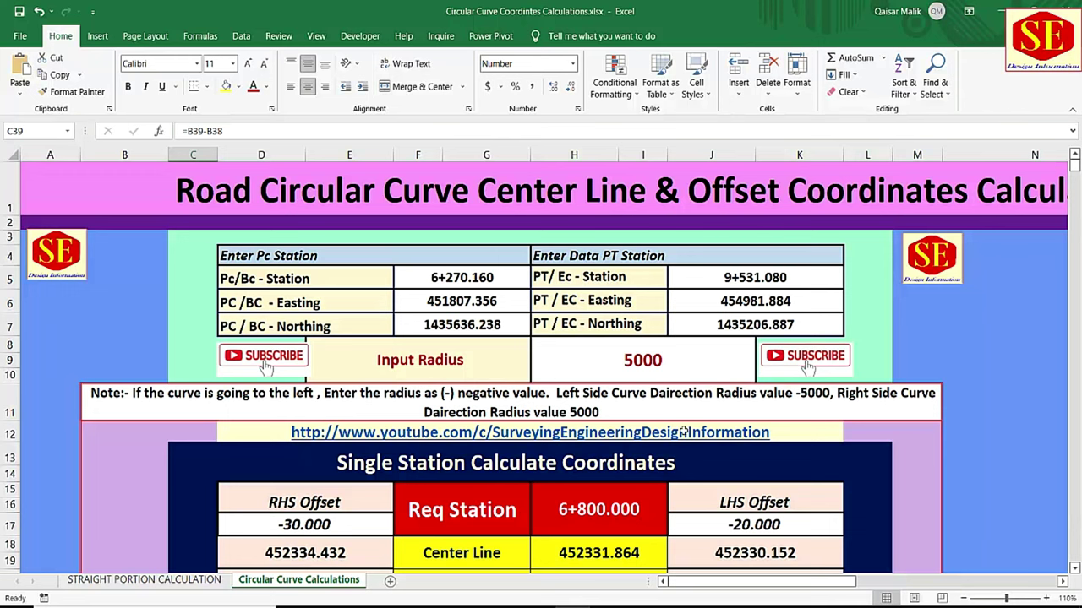
click(676, 545)
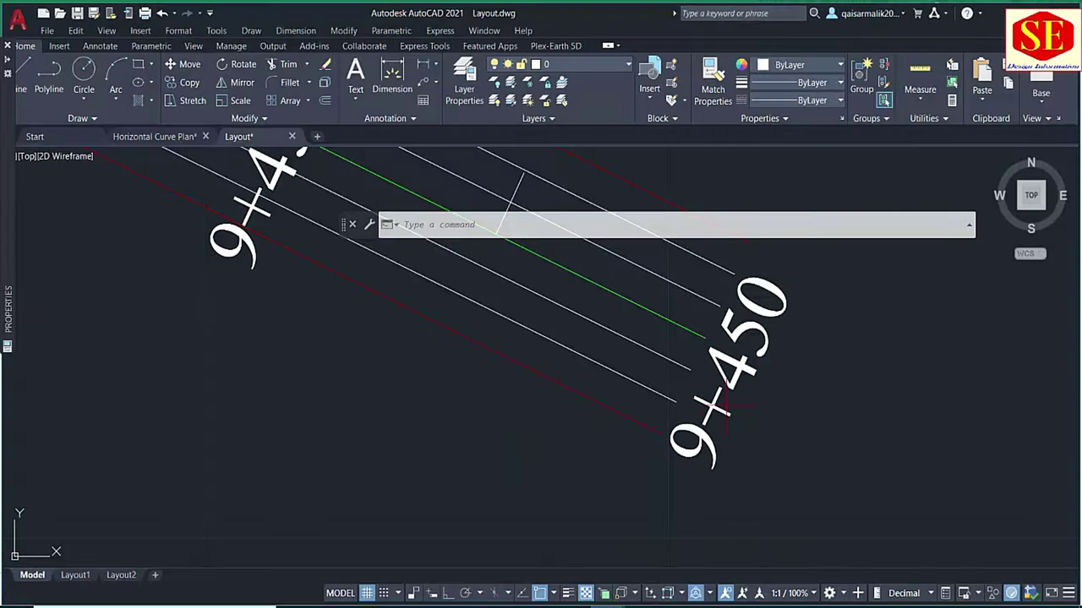
- Change the copied end label's text to 9+531.08
double_click(732, 377)
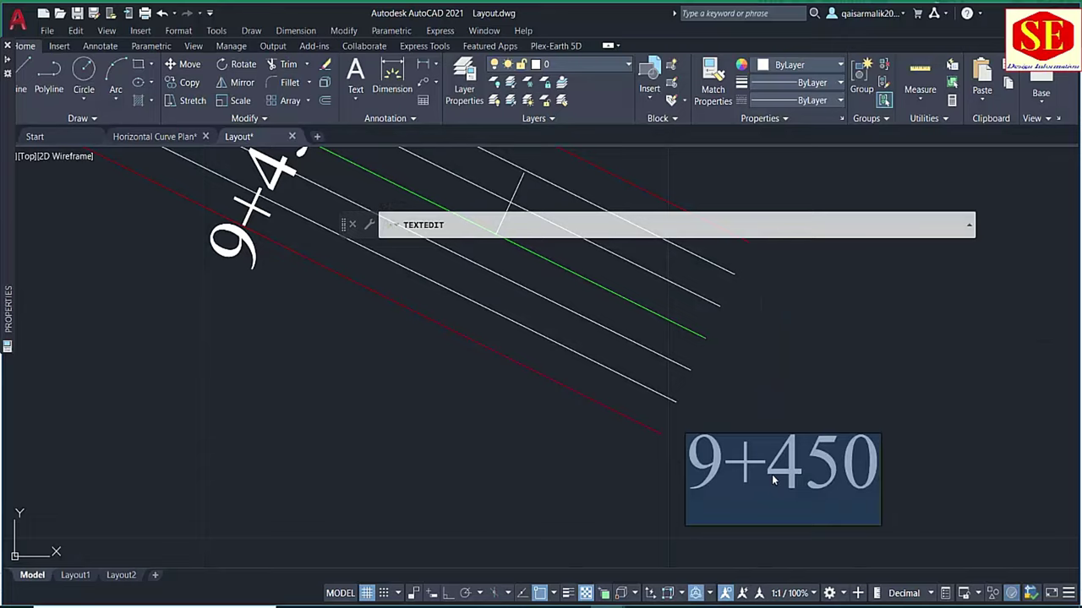
text(9+5)
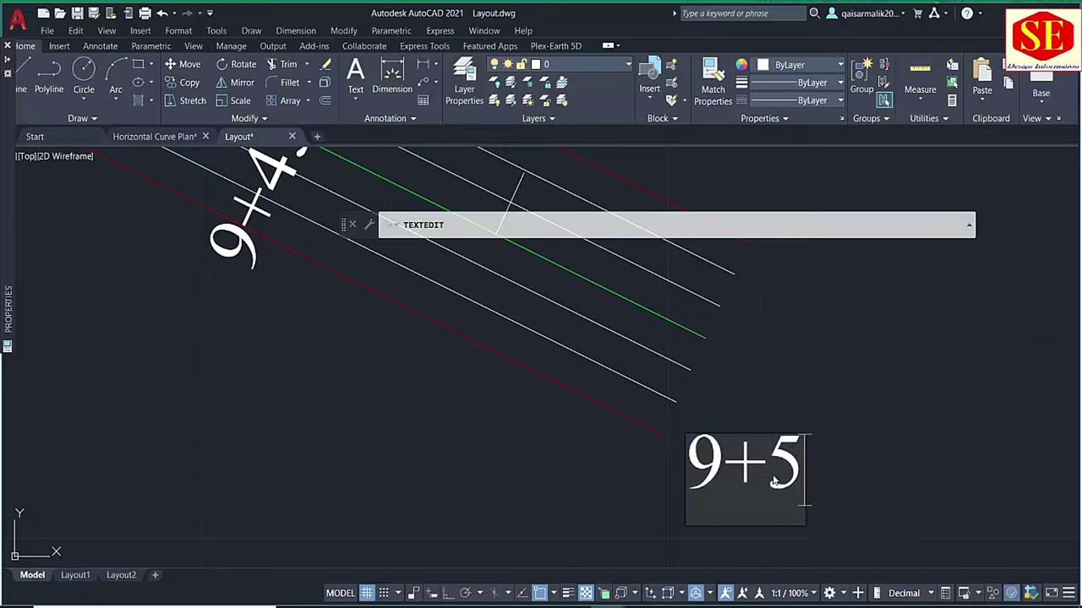
text(31)
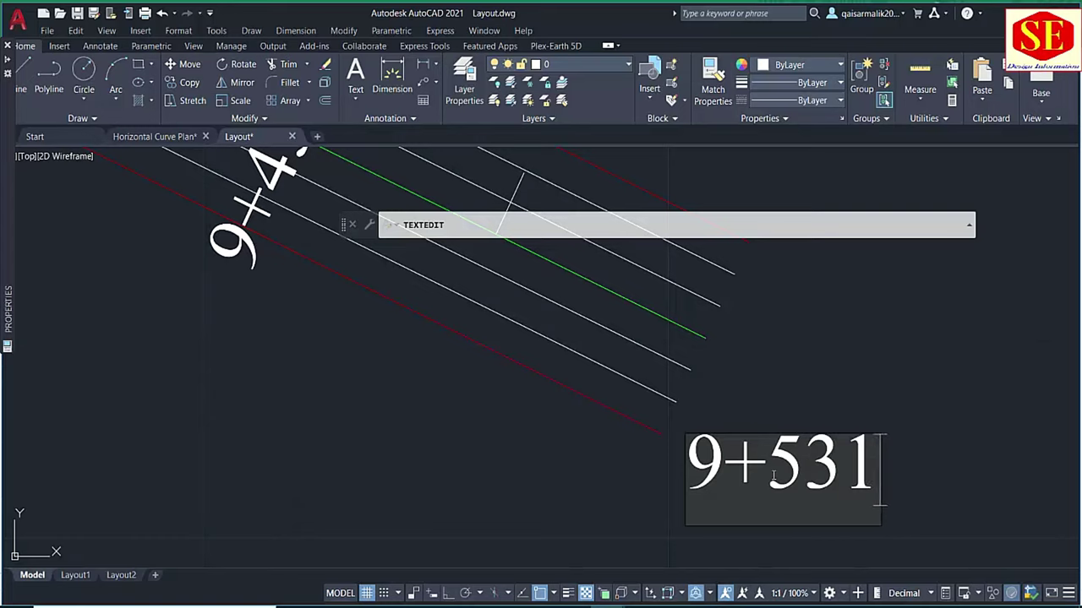
text(.08)
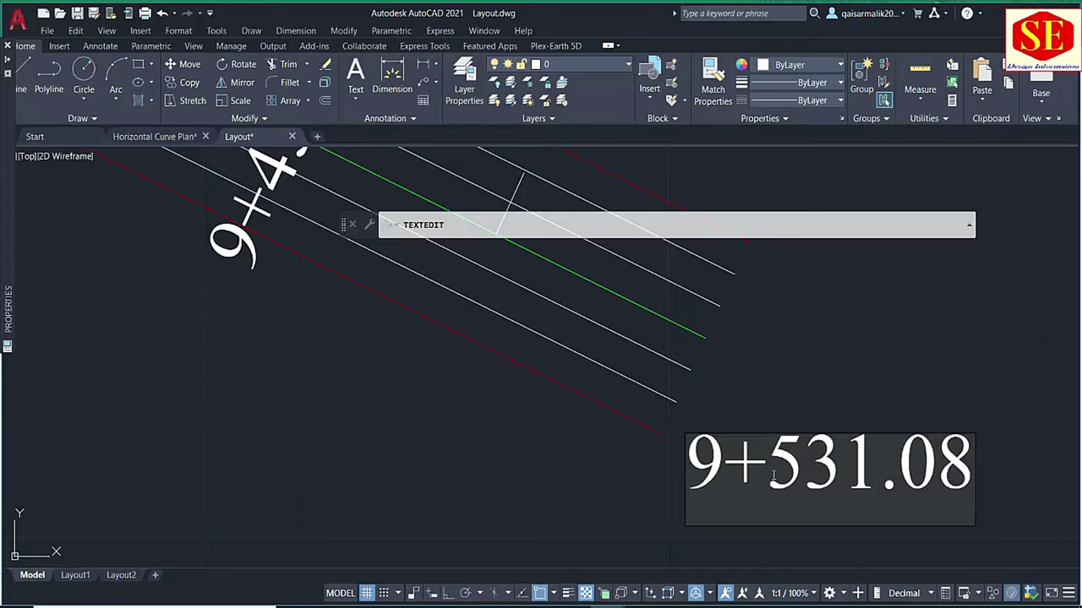
key(Return)
scroll(640, 411, down, 5)
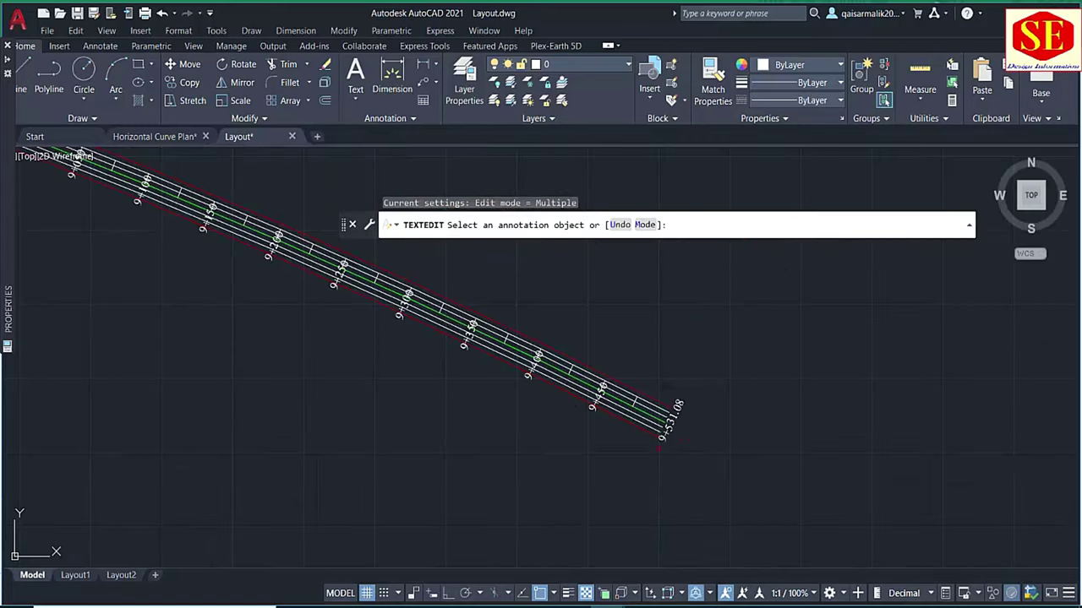
scroll(641, 438, up, 2)
- Prefix the end label with PT= so it reads PT=9+531.08
click(670, 435)
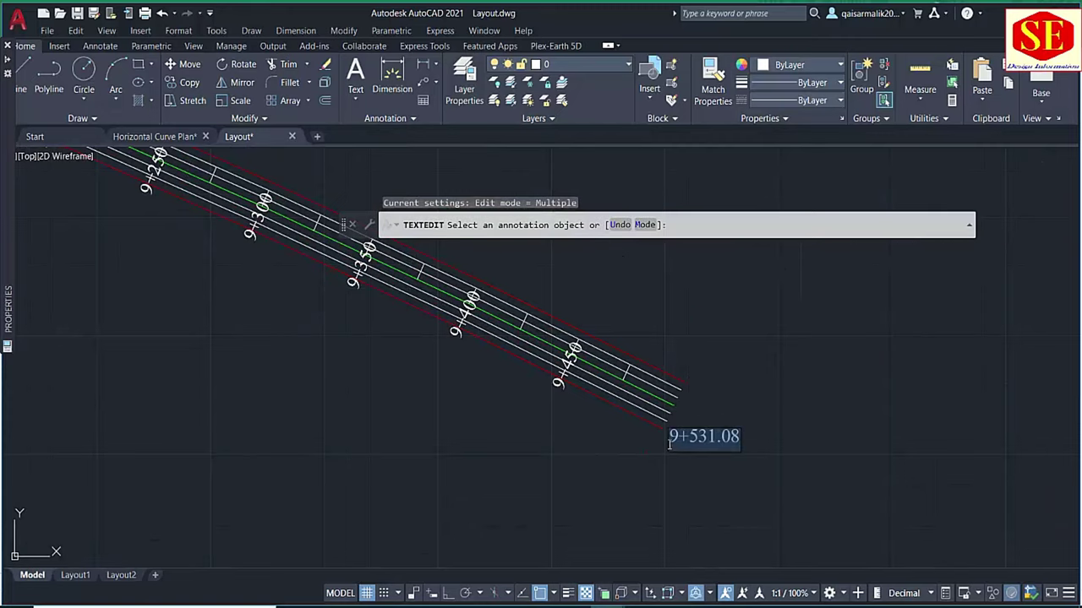
click(674, 448)
text(pt)
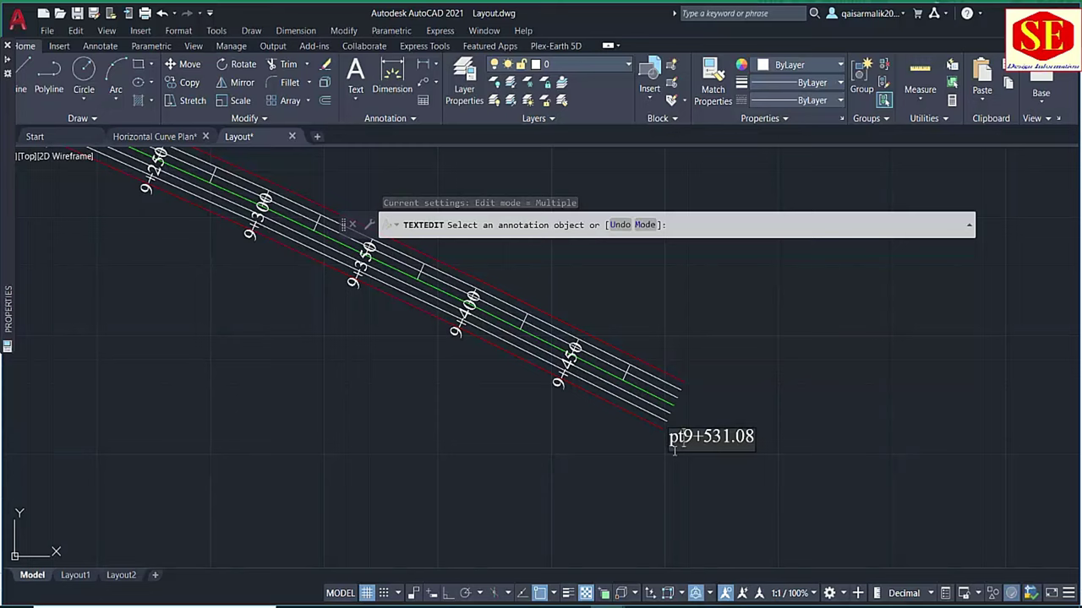
key(BackSpace)
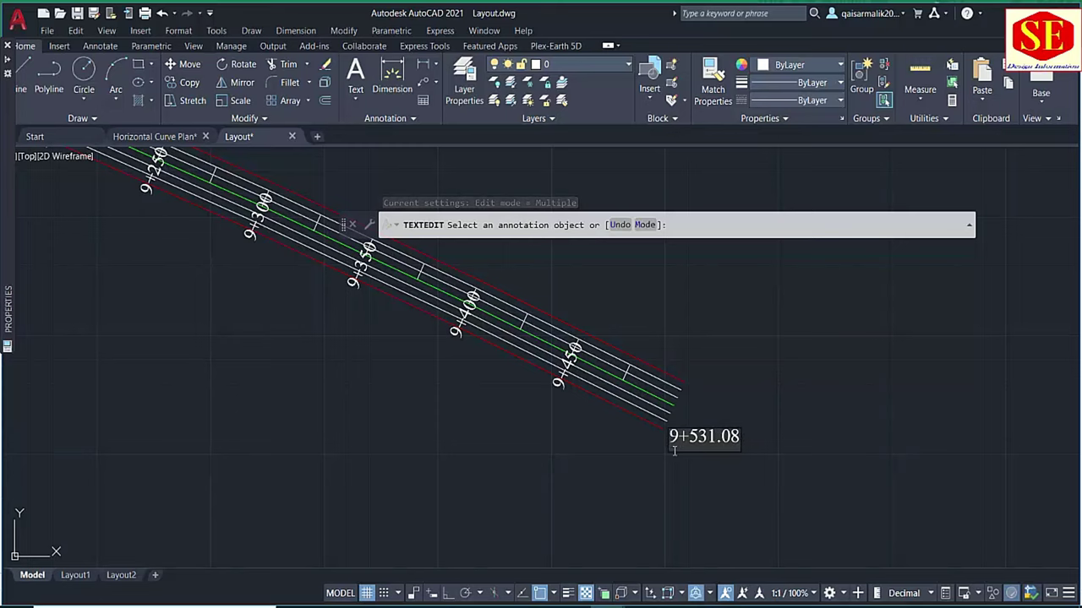
text(PT=)
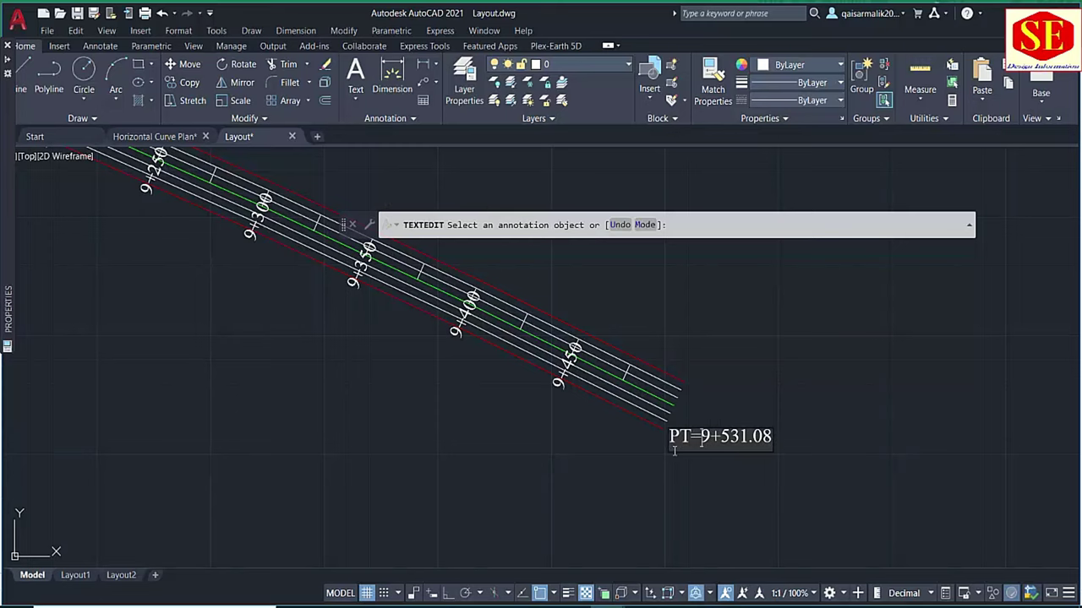
click(692, 473)
- Prefix the alignment's starting label with PC so it reads PC 6+270.16
scroll(692, 472, down, 3)
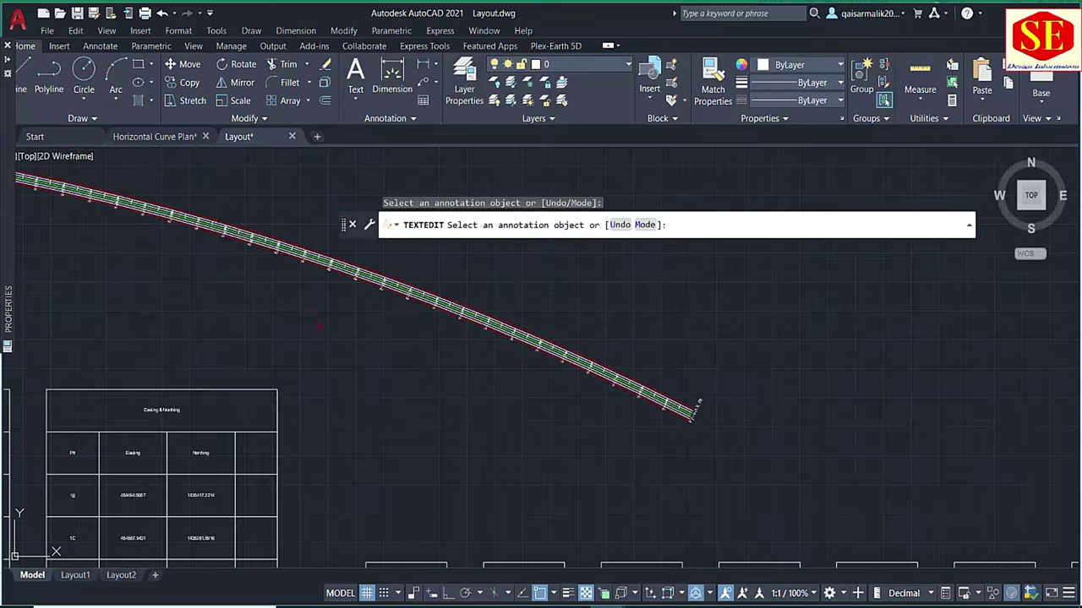
mouse_move(911, 534)
middle_down()
mouse_move(921, 543)
mouse_move(321, 381)
middle_up()
scroll(321, 380, up, 2)
scroll(321, 381, up, 2)
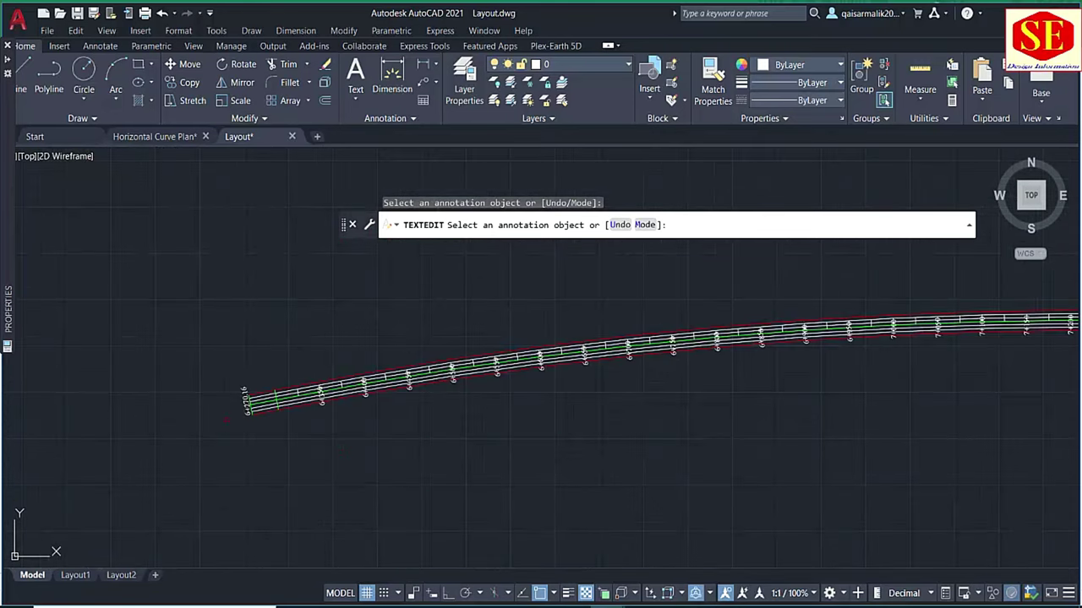
scroll(322, 380, up, 2)
click(329, 406)
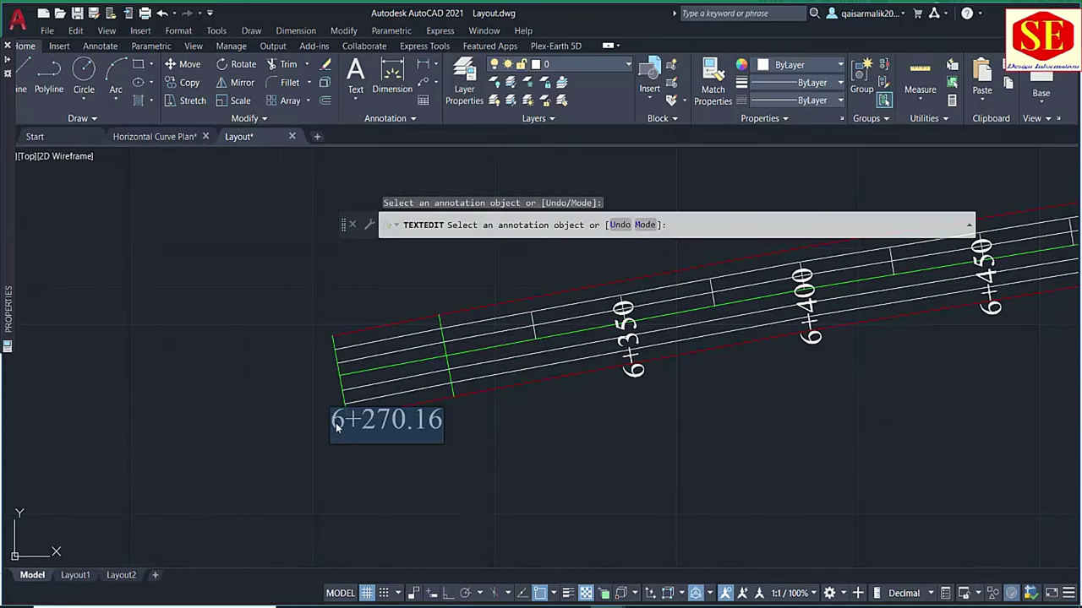
click(337, 428)
text(PC)
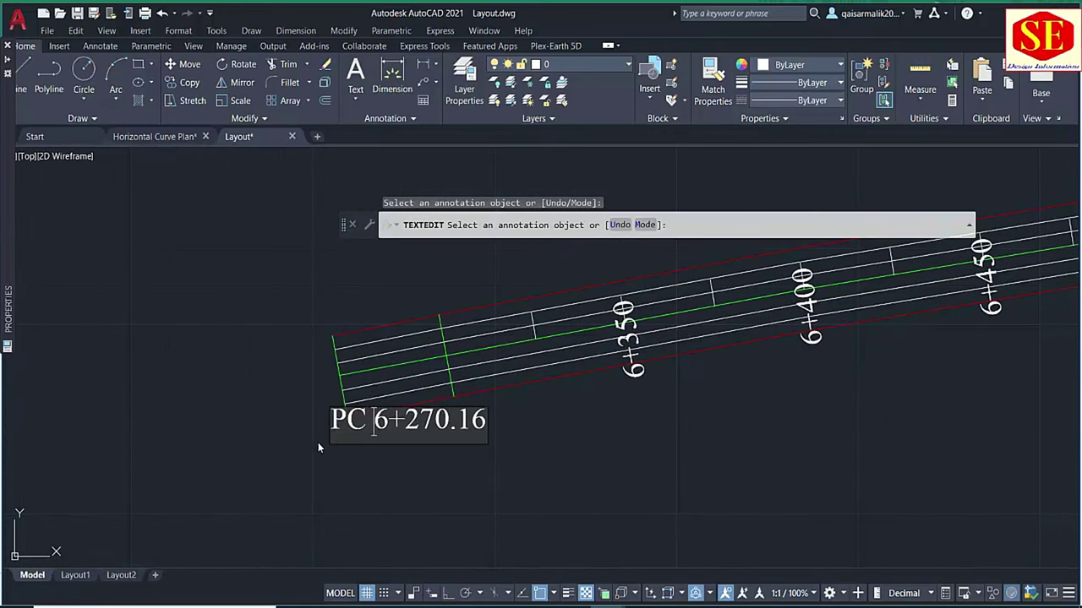
click(320, 440)
scroll(306, 383, down, 5)
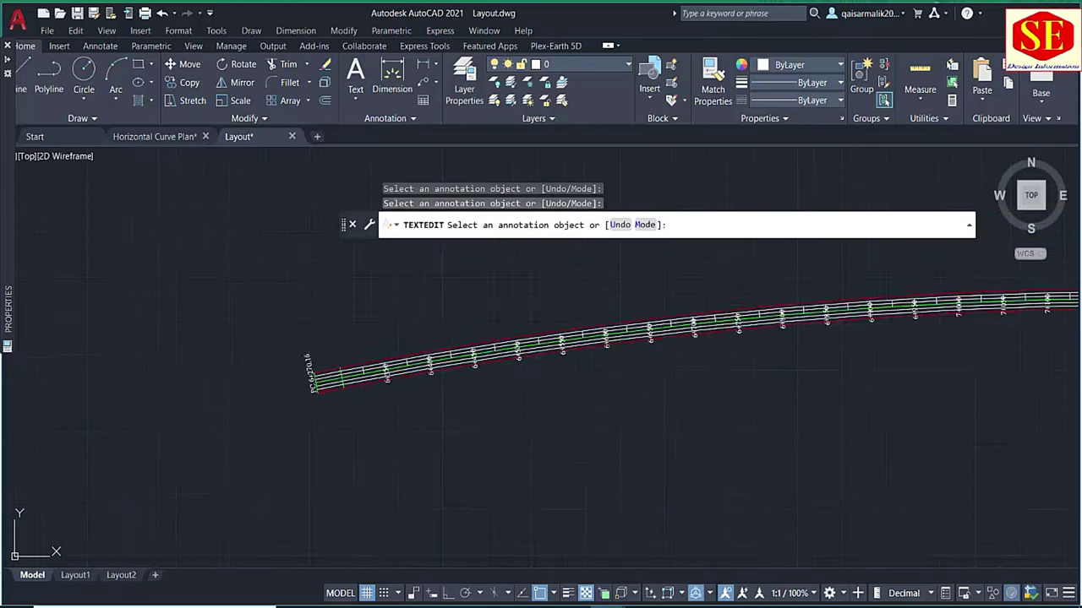
scroll(541, 380, down, 5)
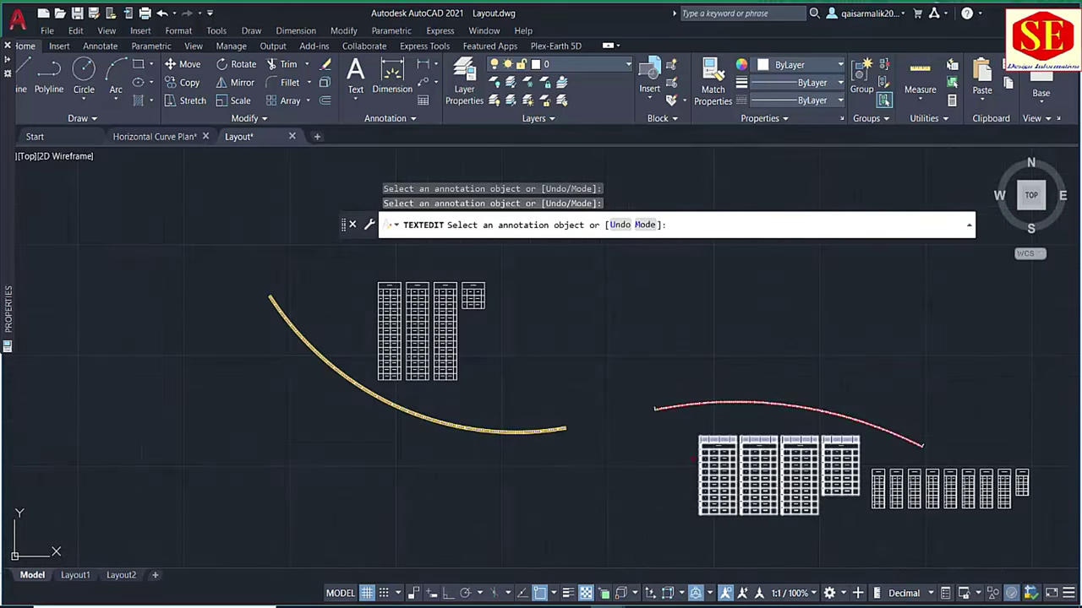
middle_drag(695, 458, 643, 510)
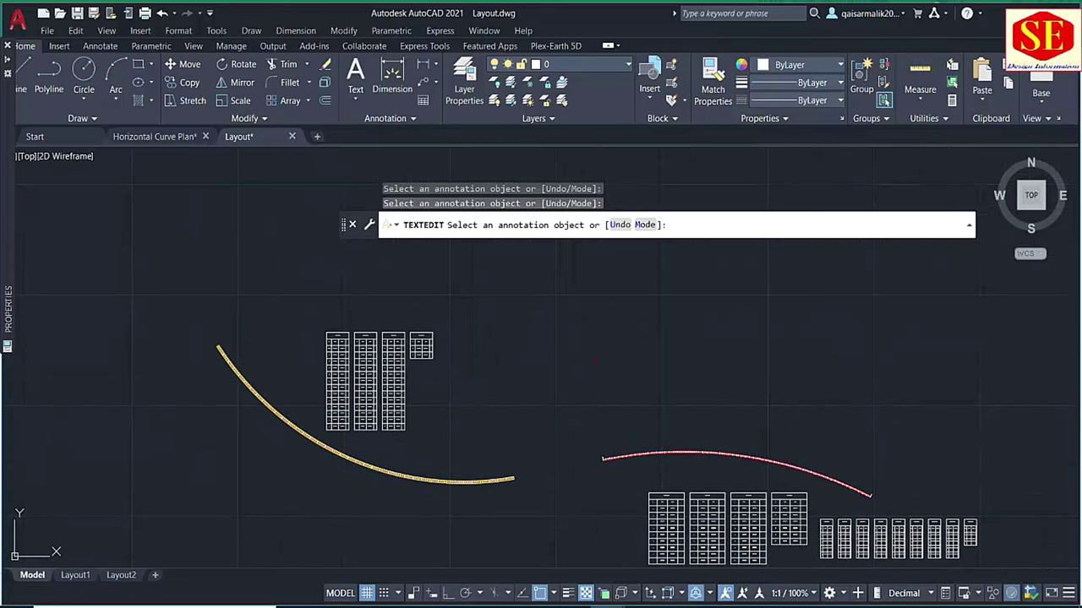
key(Escape)
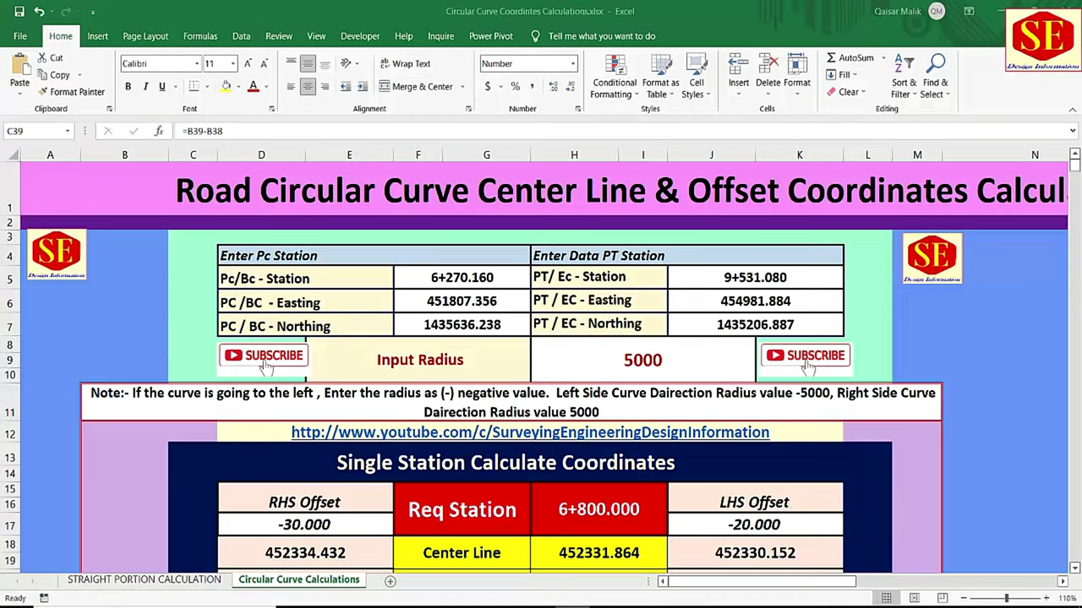
scroll(572, 334, down, 1)
scroll(572, 334, down, 4)
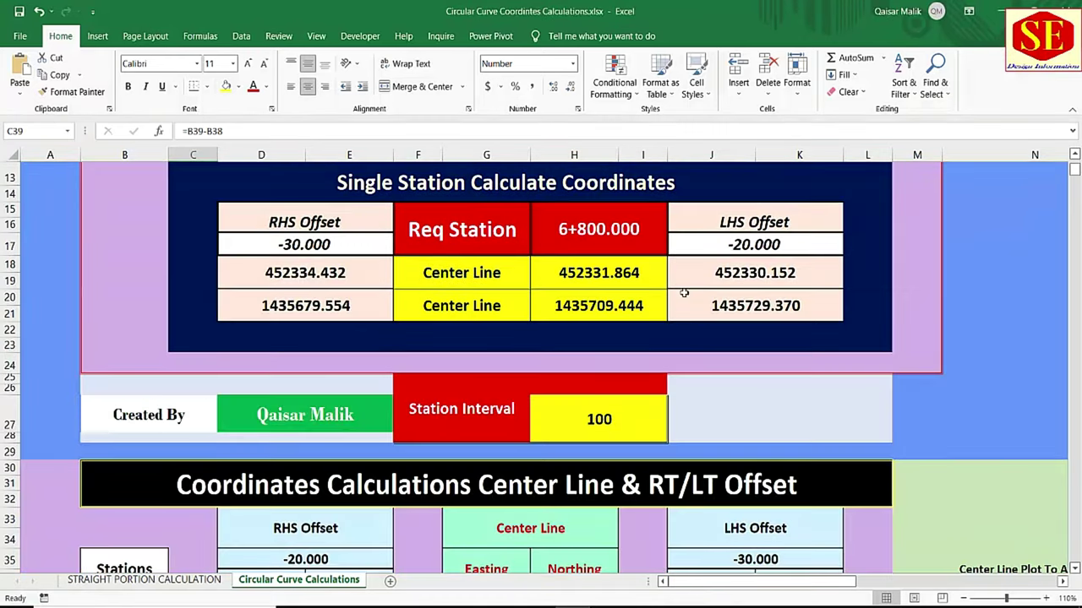
scroll(562, 257, down, 2)
scroll(545, 368, down, 1)
scroll(591, 389, down, 2)
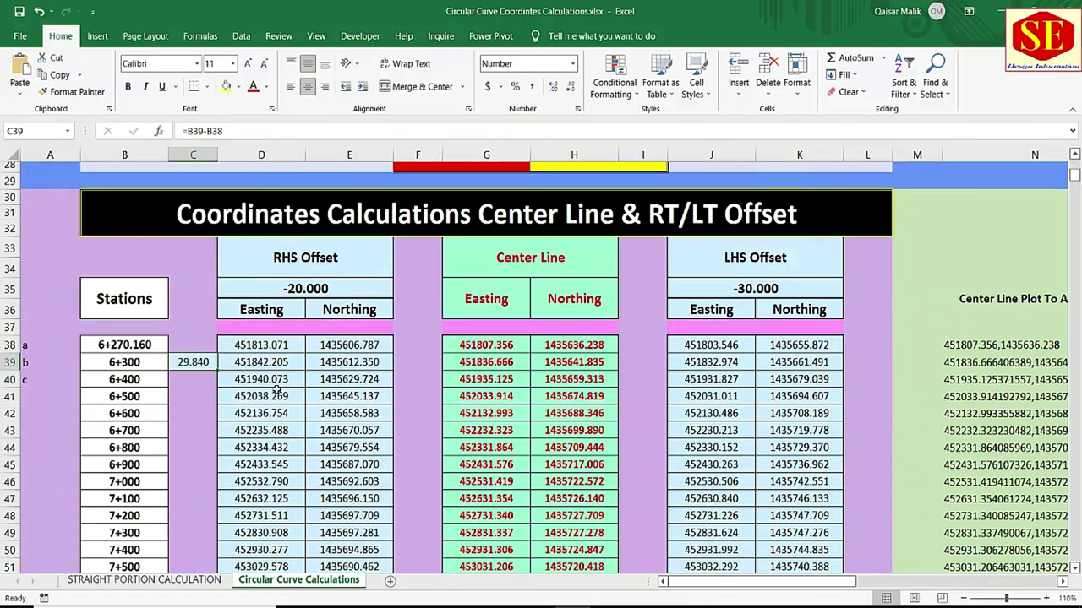
scroll(510, 465, up, 3)
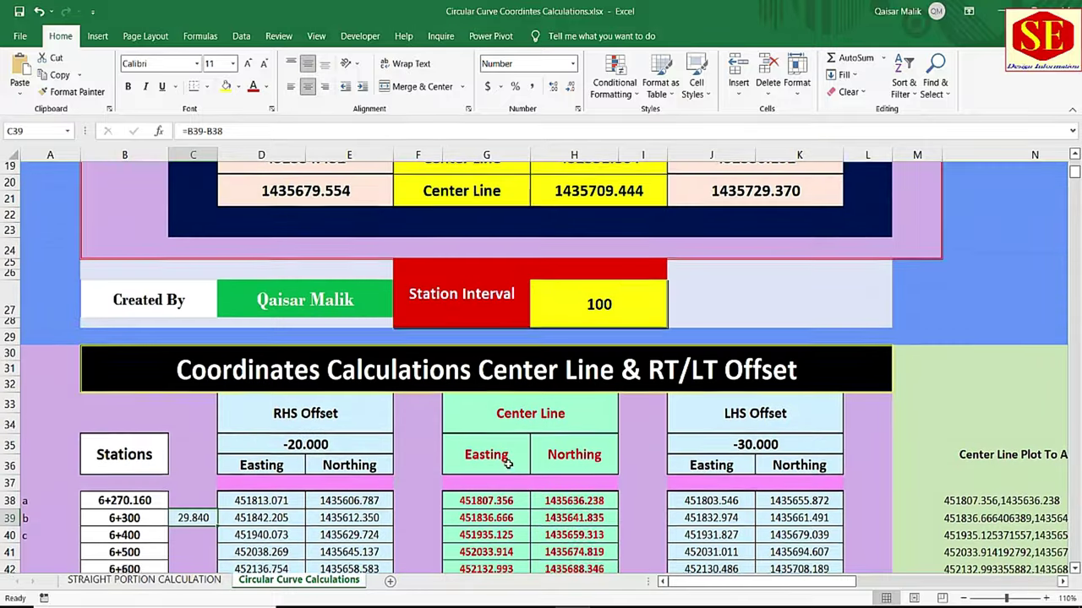
scroll(511, 289, up, 3)
scroll(480, 295, up, 1)
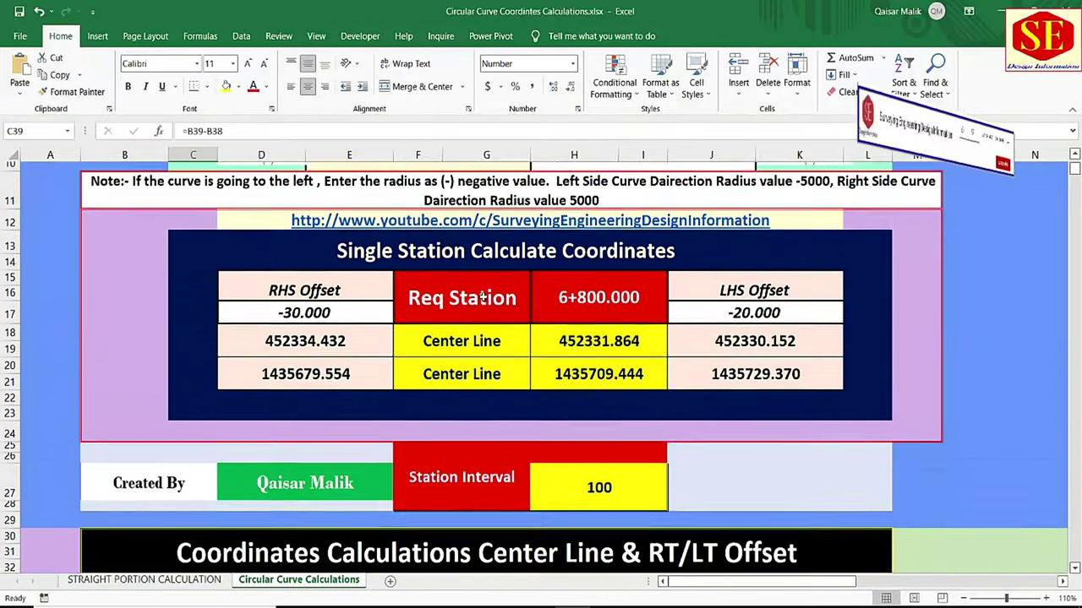
scroll(479, 295, up, 1)
scroll(338, 253, up, 2)
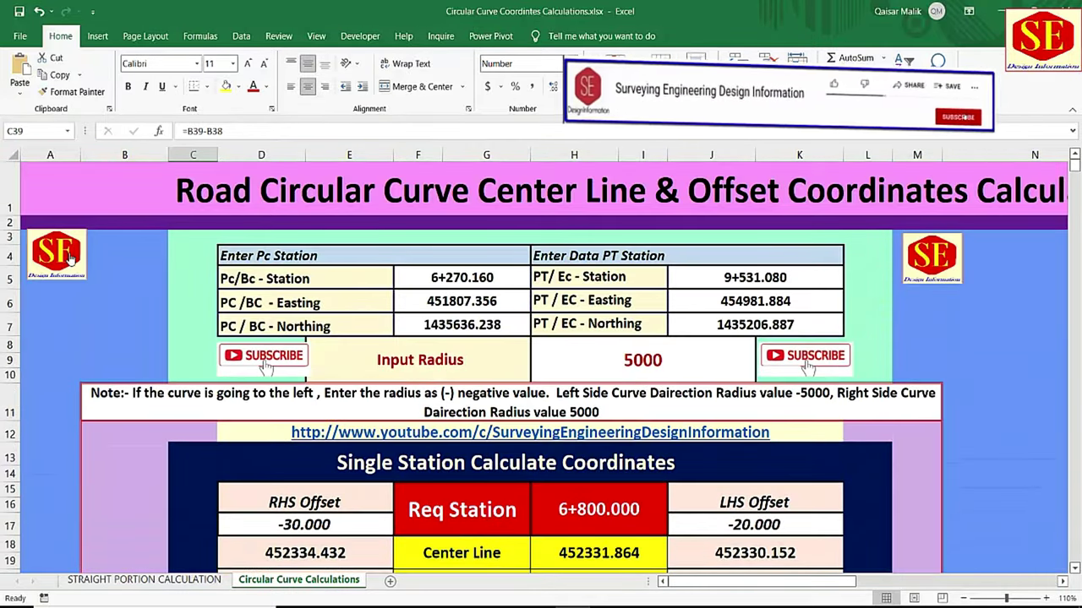